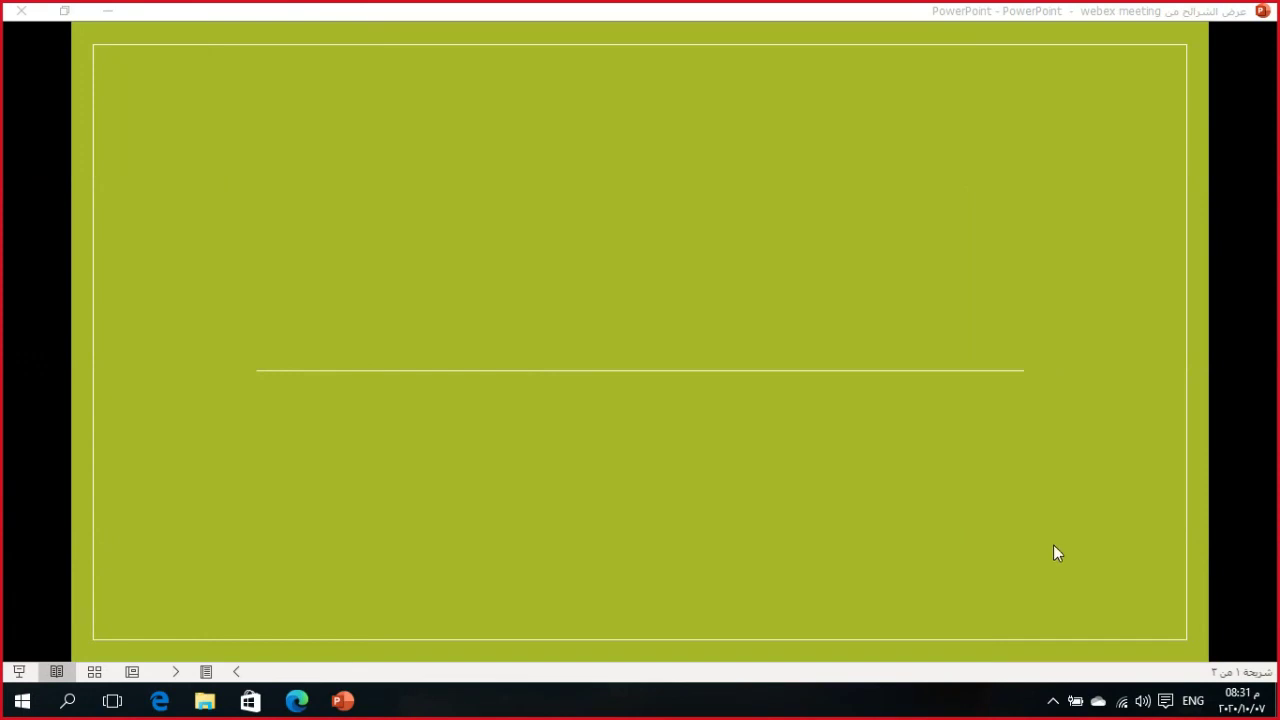
Step: Advance the slideshow to slide 2, 'مميزات webex meeting', with its first two bullets showing
left_click(19, 675)
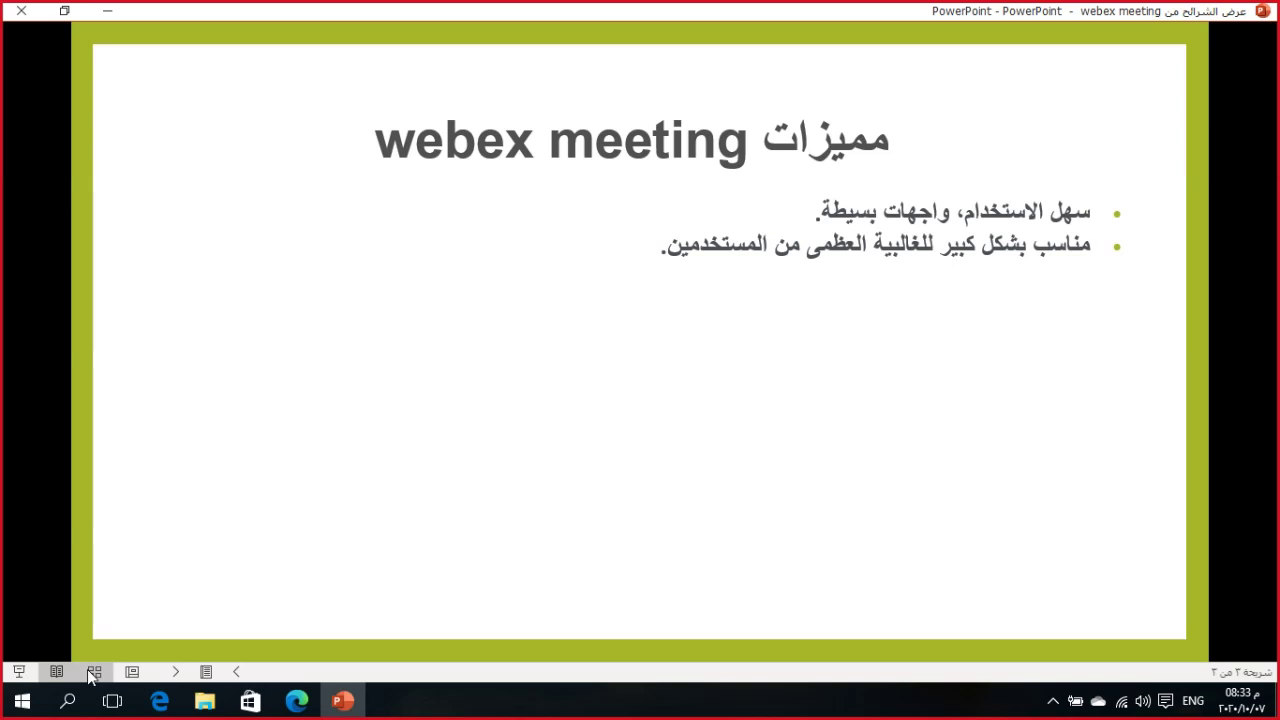
Step: Reveal feature bullets three to six, ending with the free version's 100-participant, 50-minute limit
key("Right")
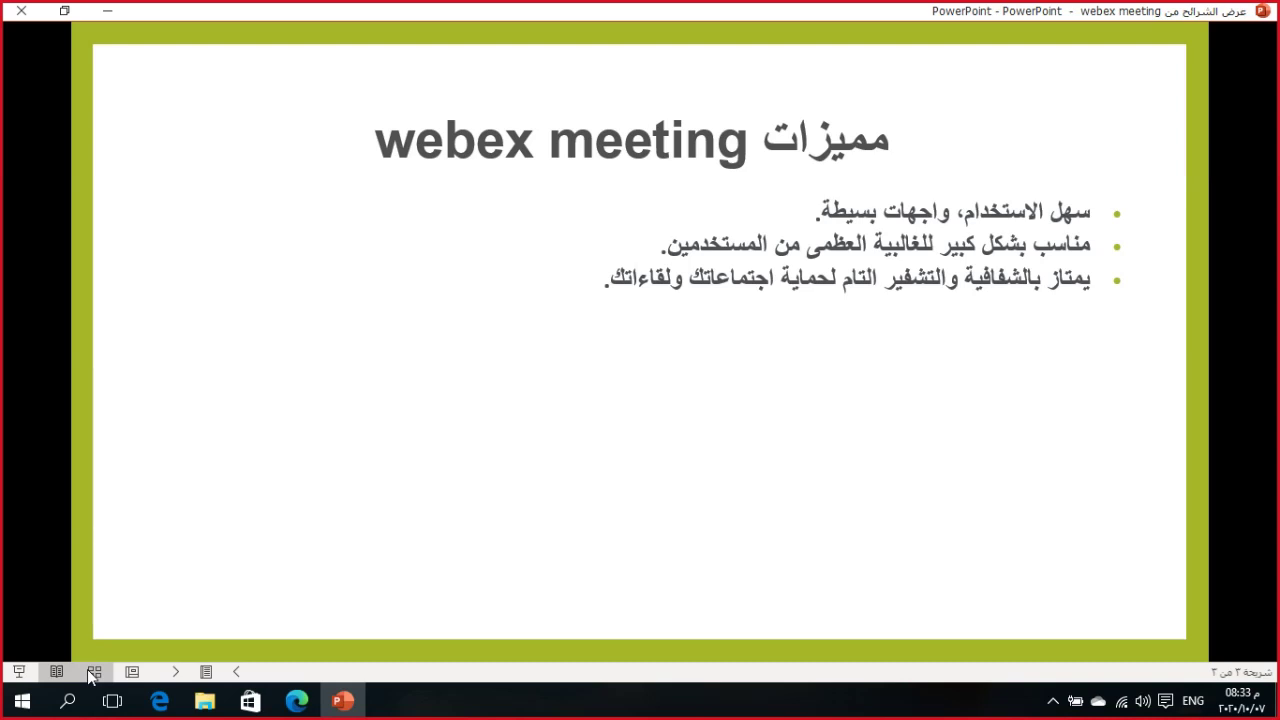
key("Right")
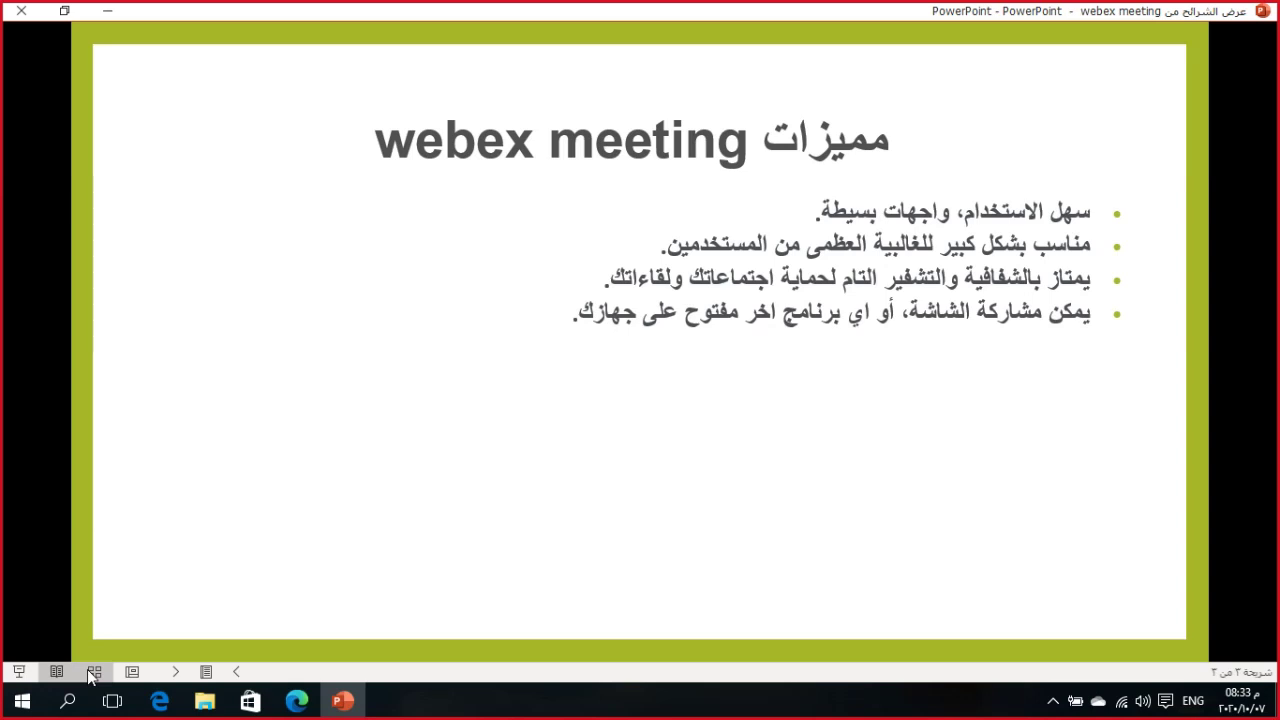
key("Right")
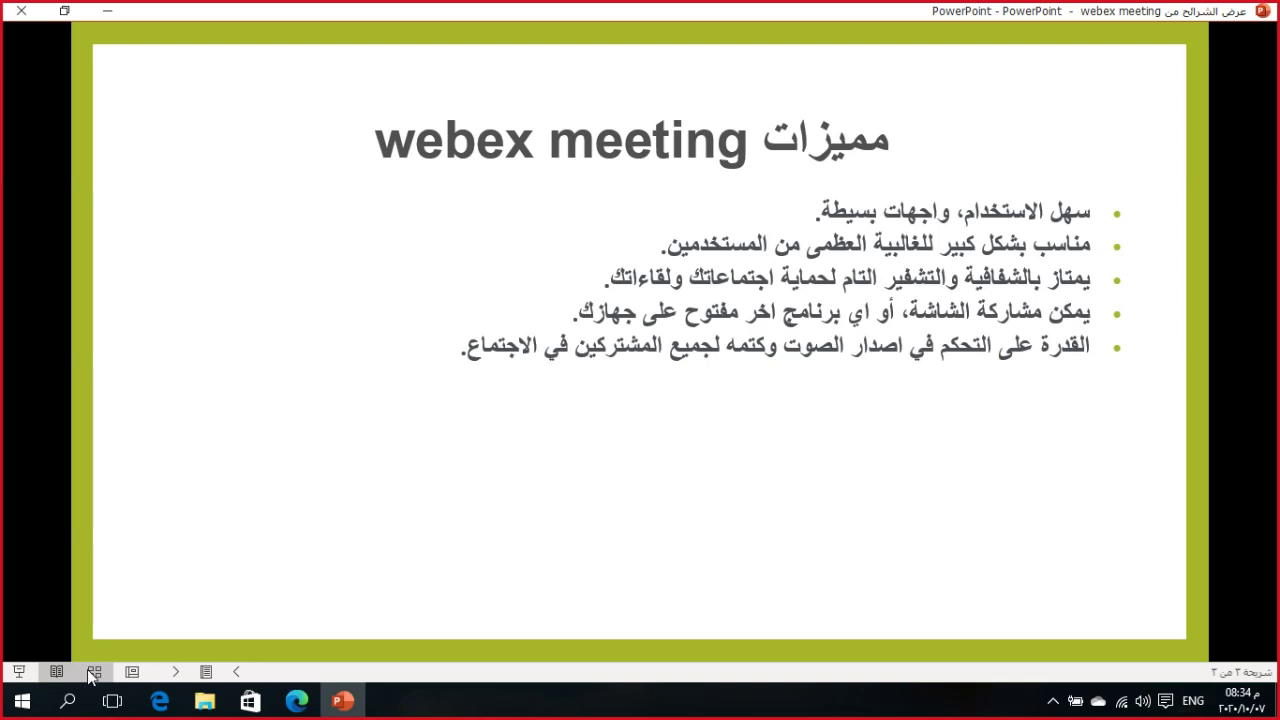
key("space")
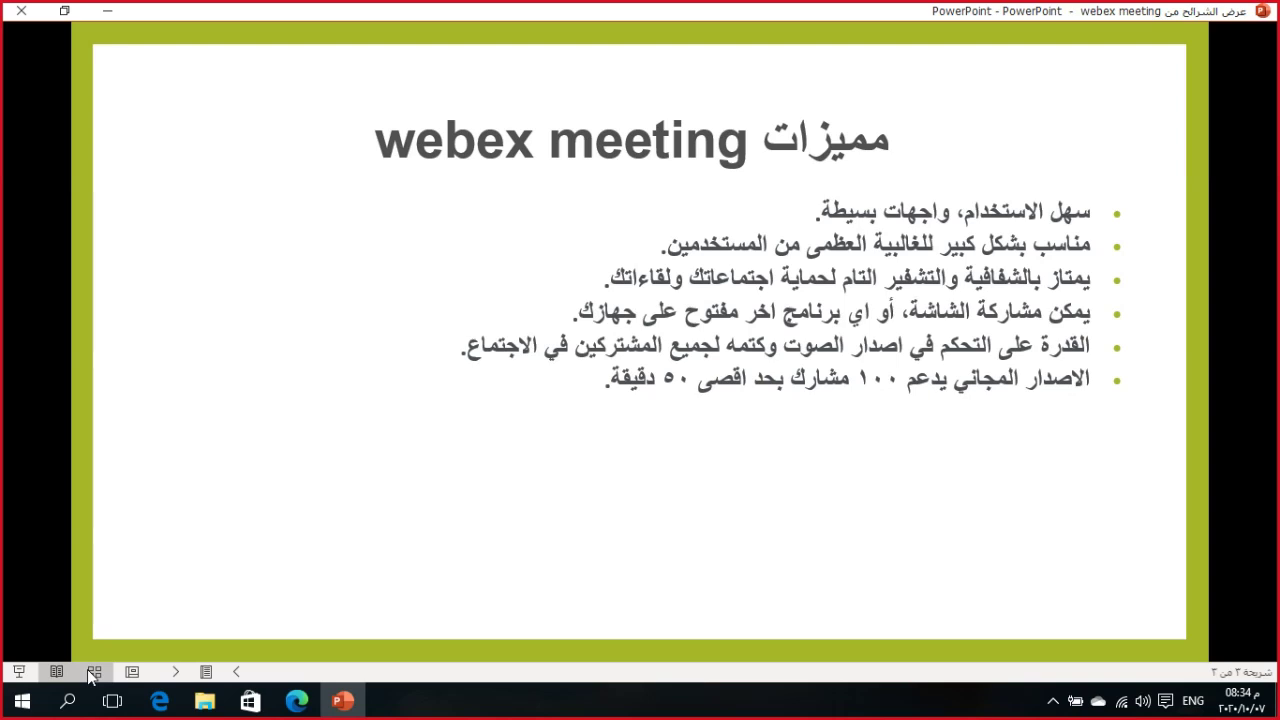
Step: Reveal the last bullets (all devices, backgrounds, recording, scheduling, file sharing) and end the slideshow
key("Right")
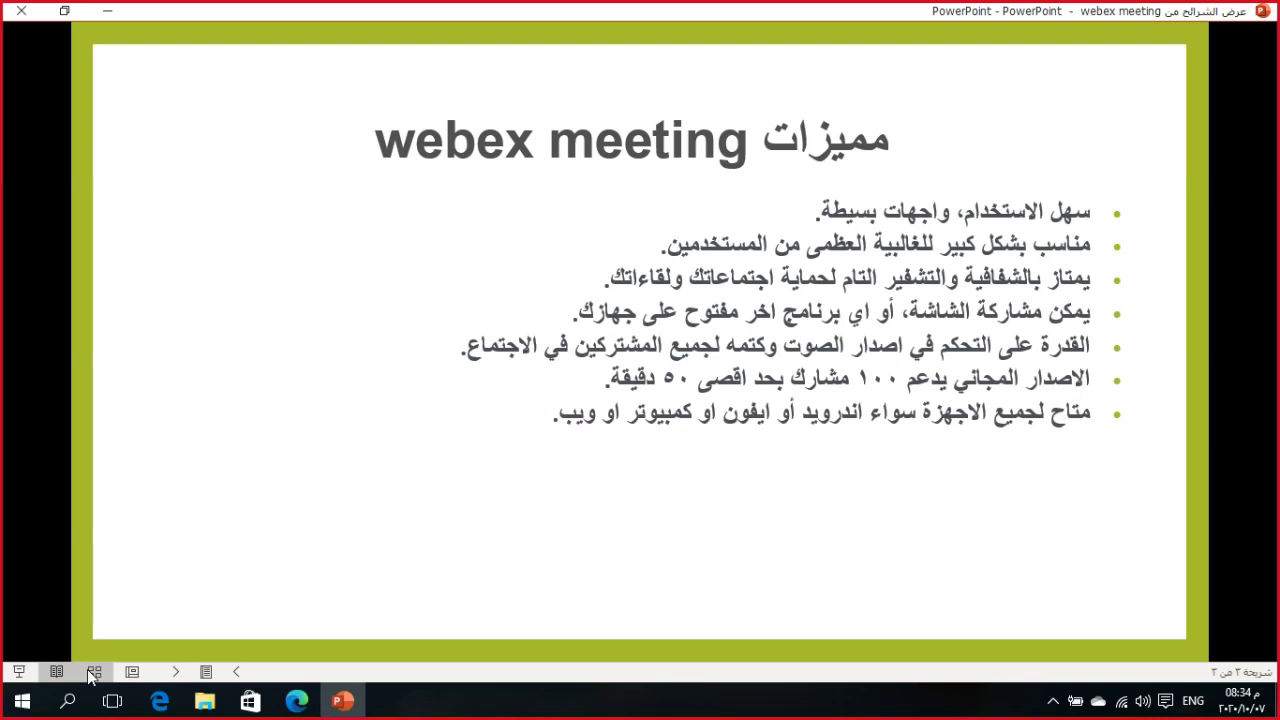
key("Right")
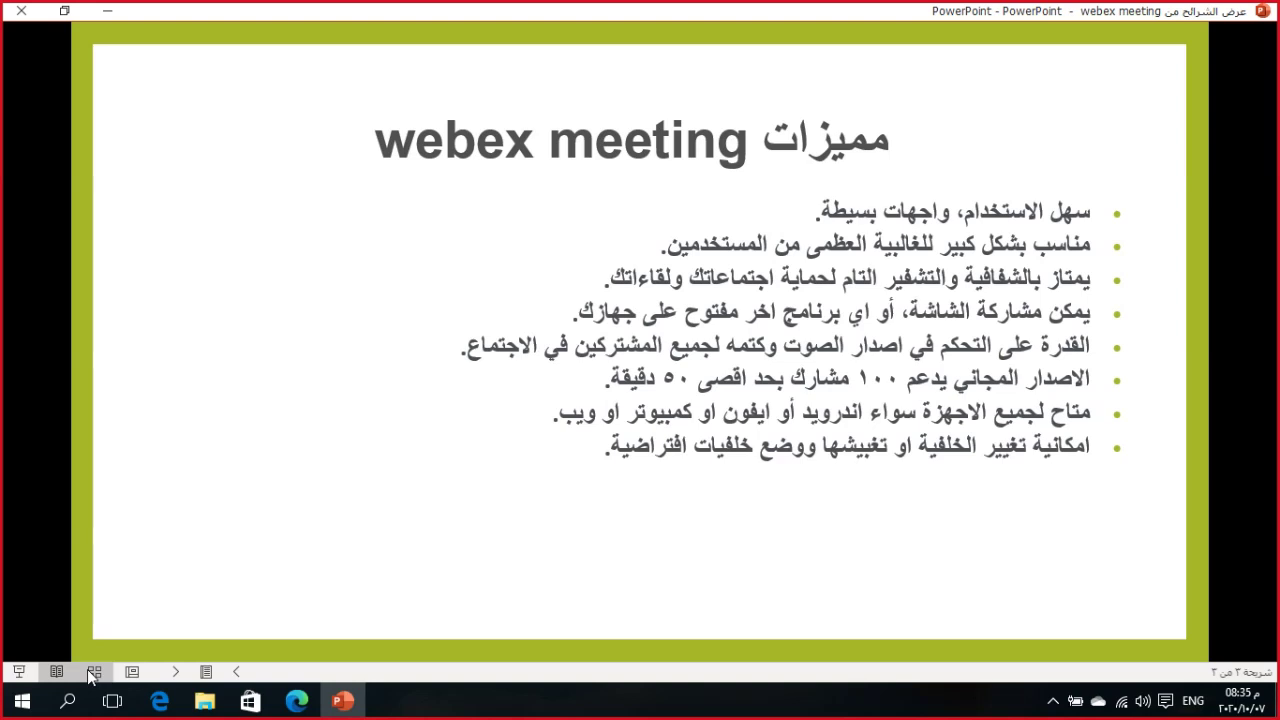
key("Right")
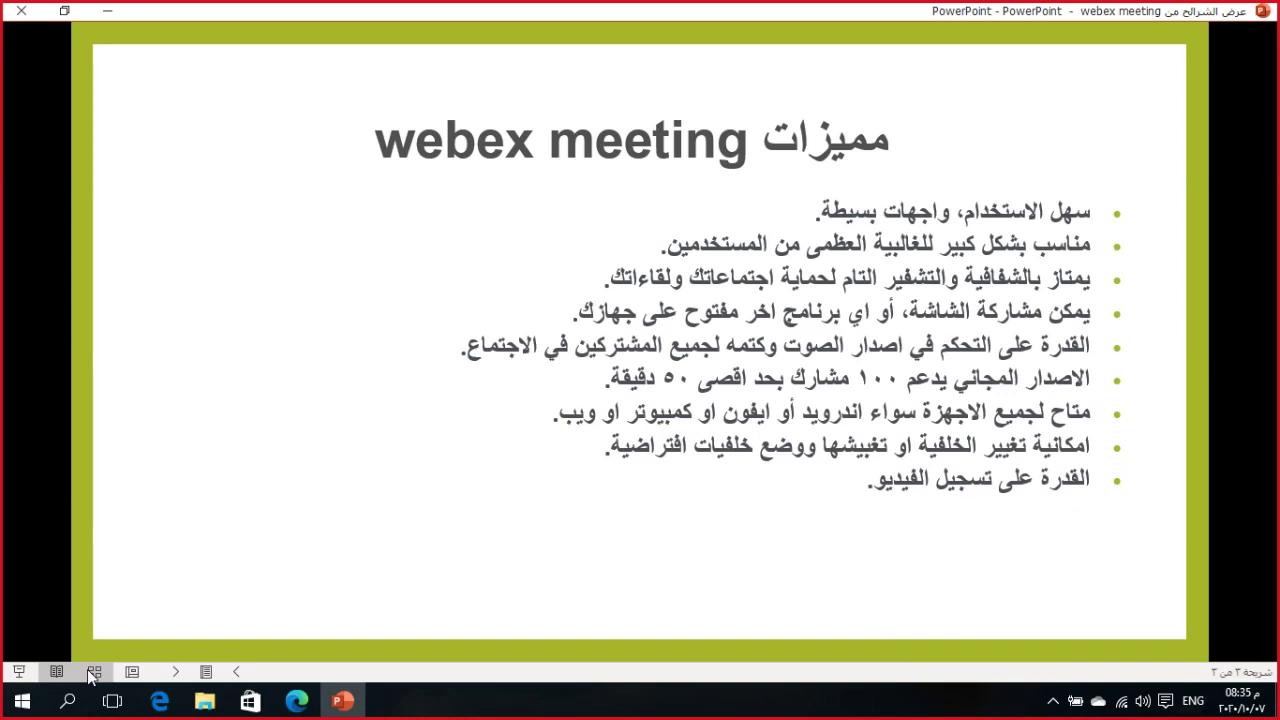
key("Right")
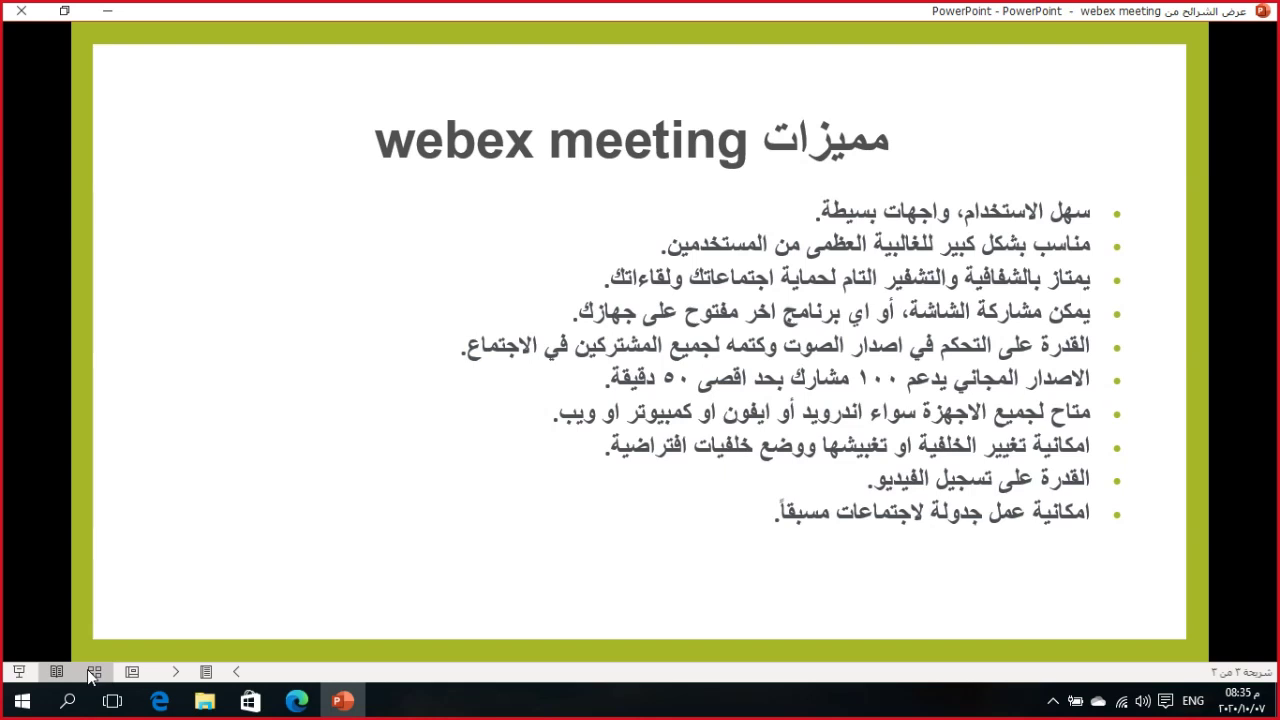
key("Right")
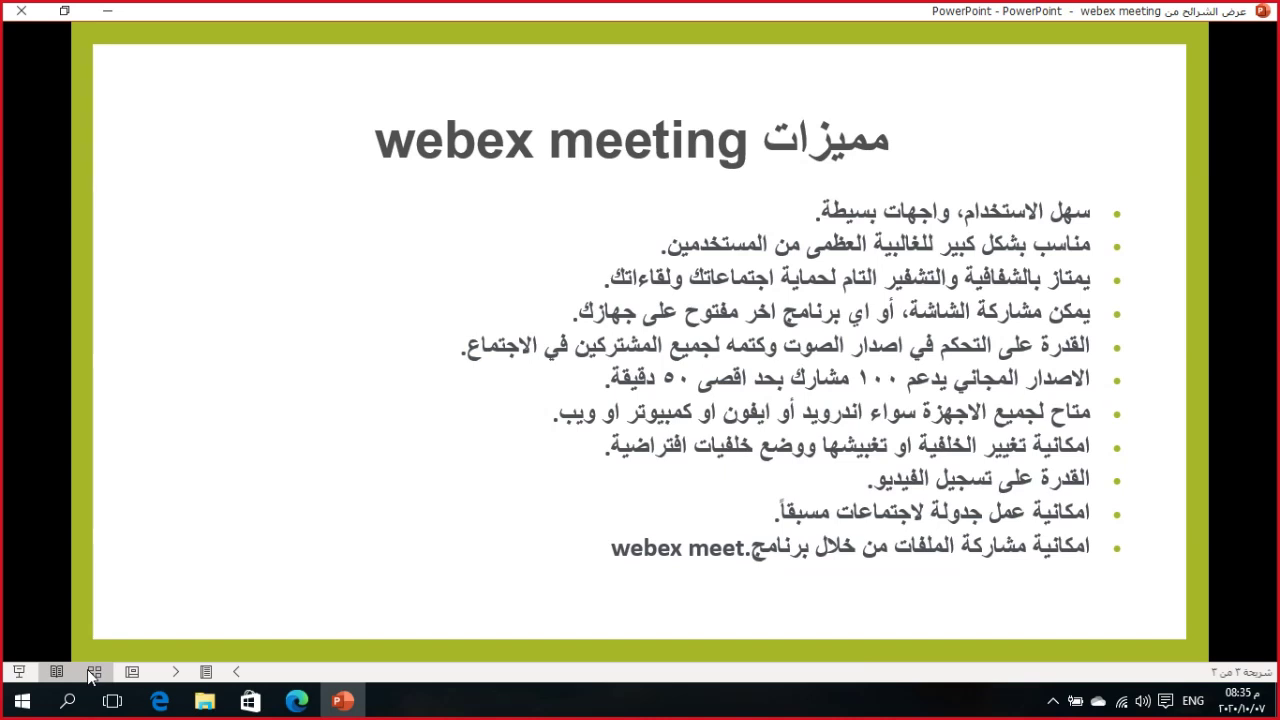
key("Right")
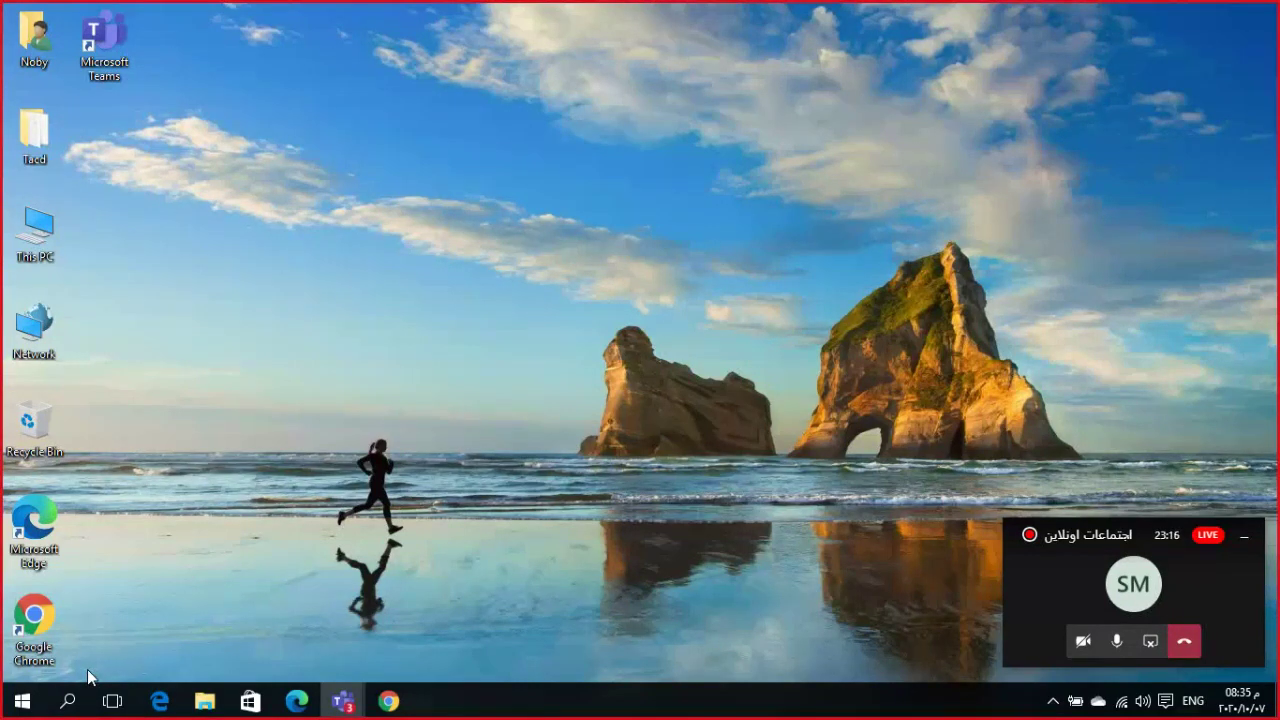
Step: Search Google for 'webex' in Chrome and open the official webex.com result
left_click(371, 705)
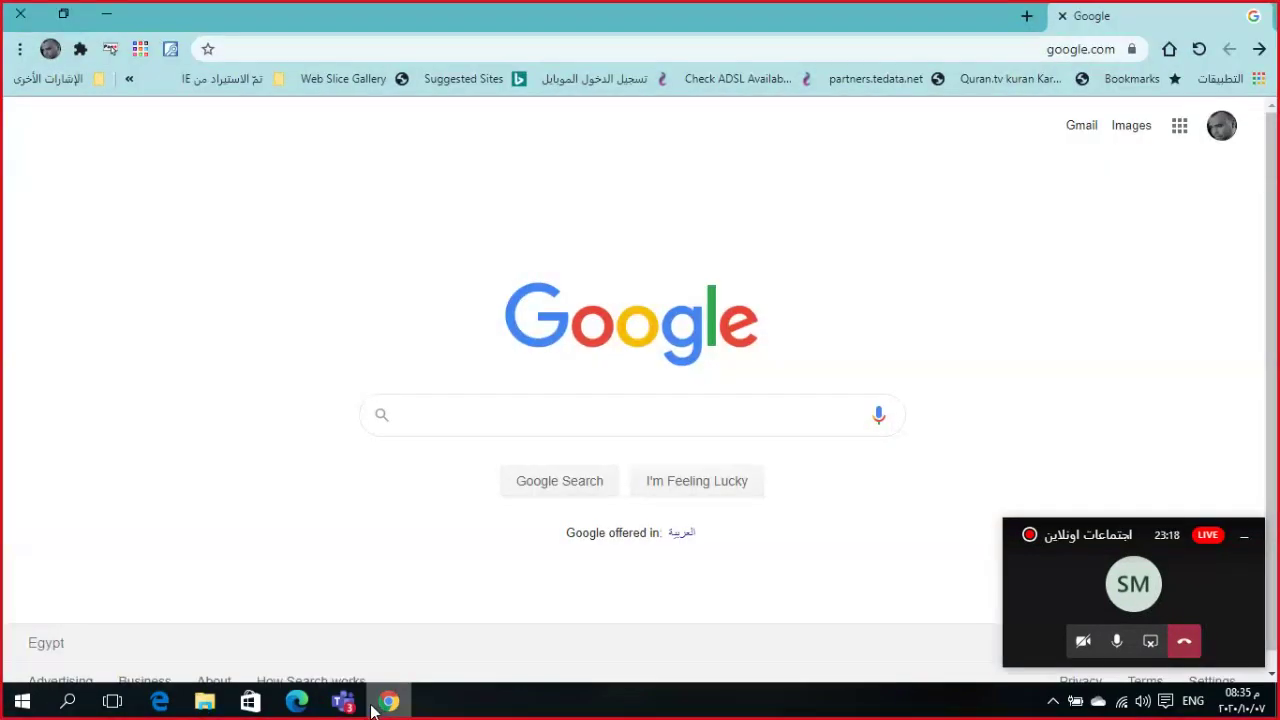
type("we")
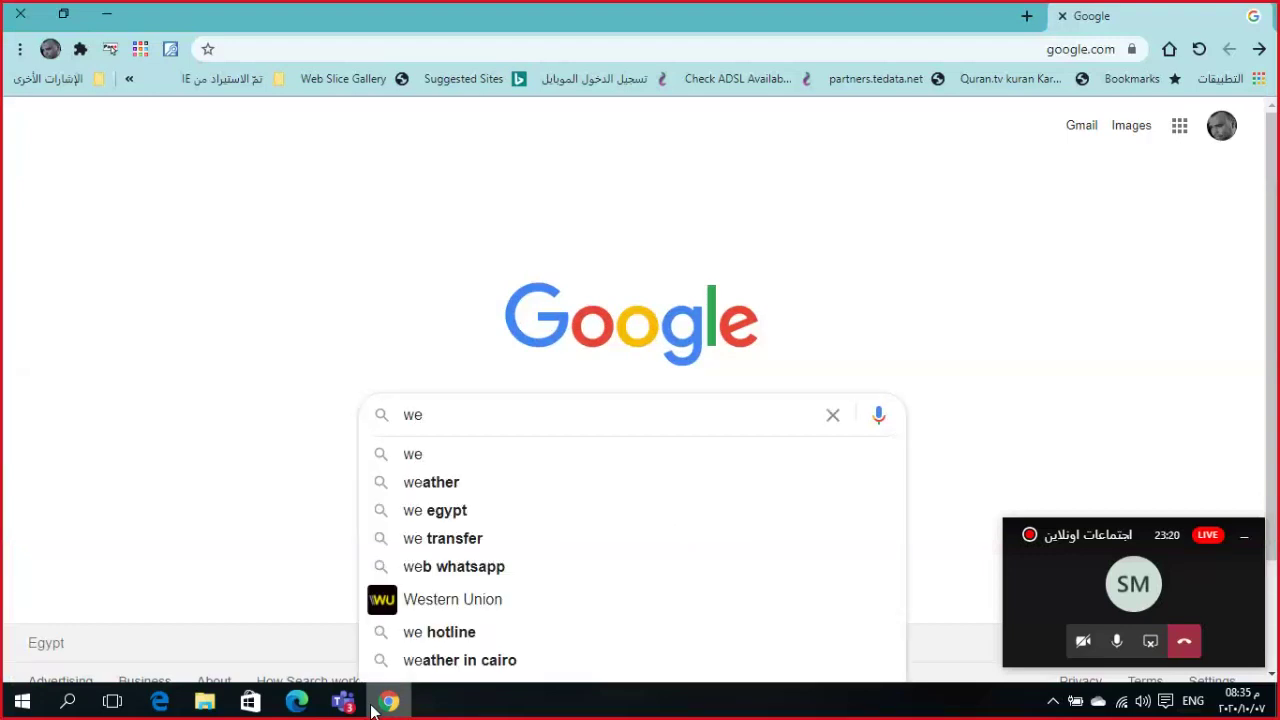
type("b")
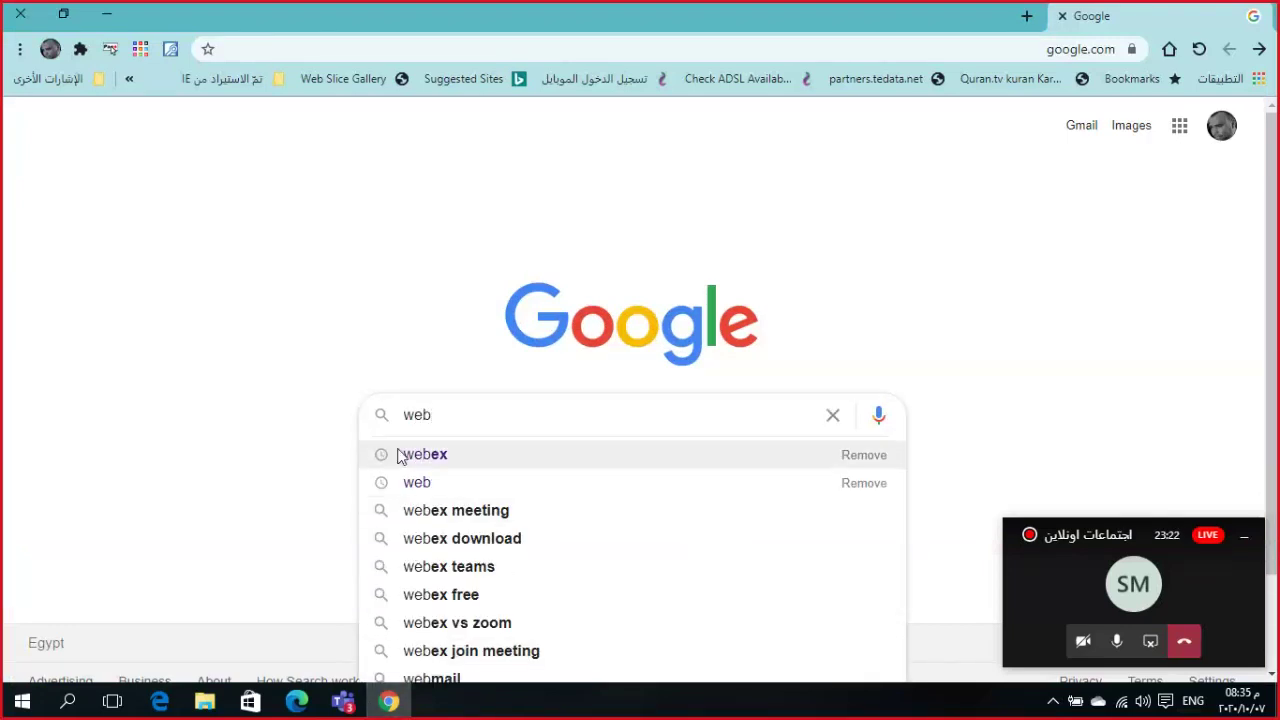
left_click(410, 455)
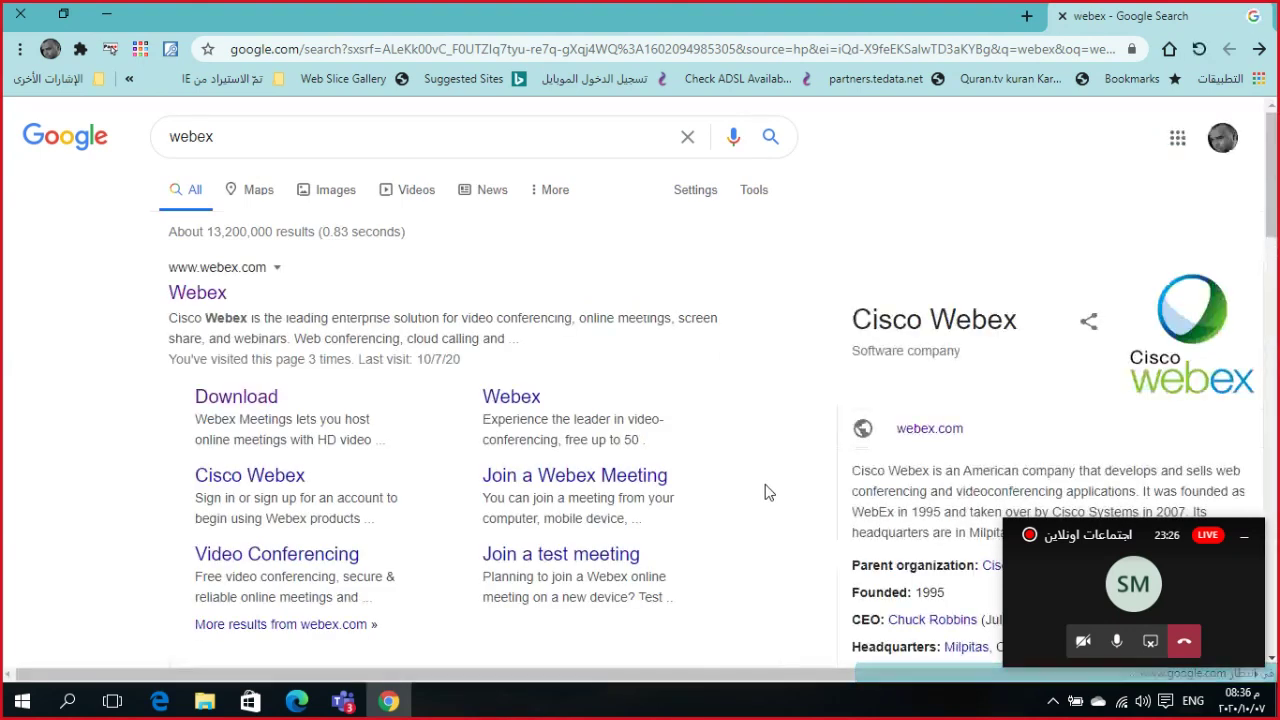
left_click(195, 297)
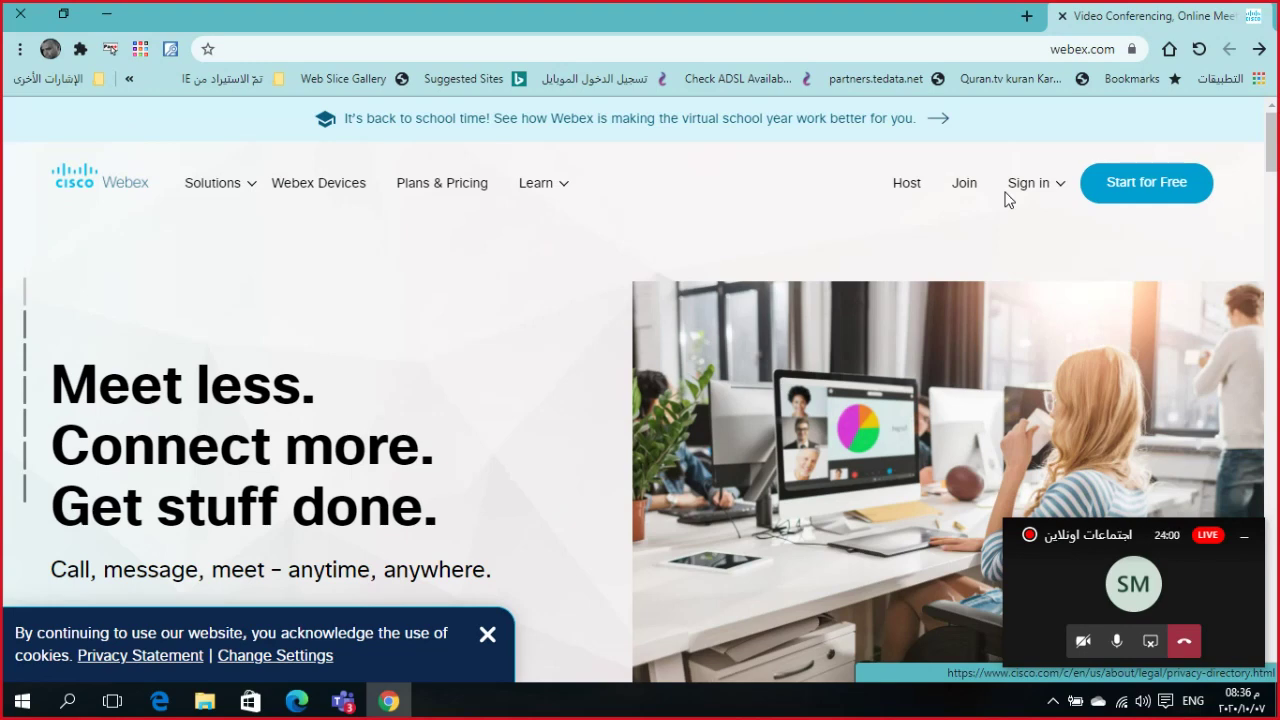
Step: Start the free Webex sign-up and submit the user's e-mail address
left_click(1168, 199)
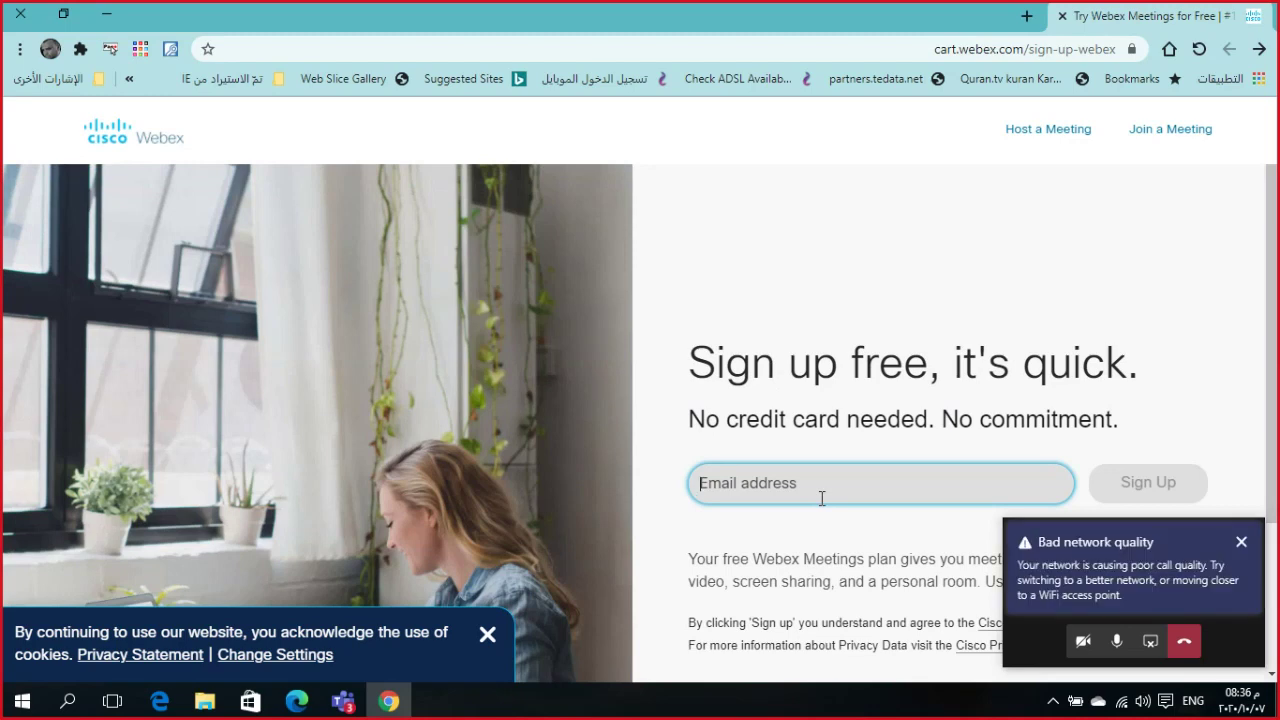
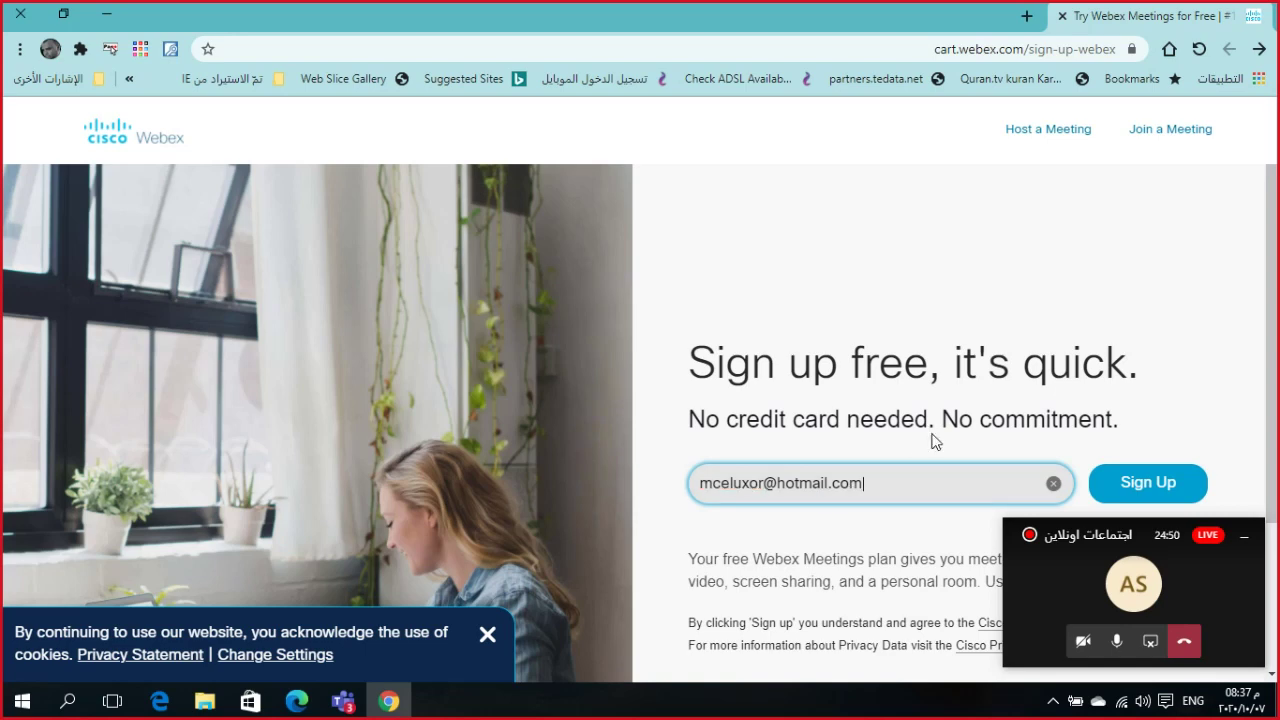
left_click(1163, 483)
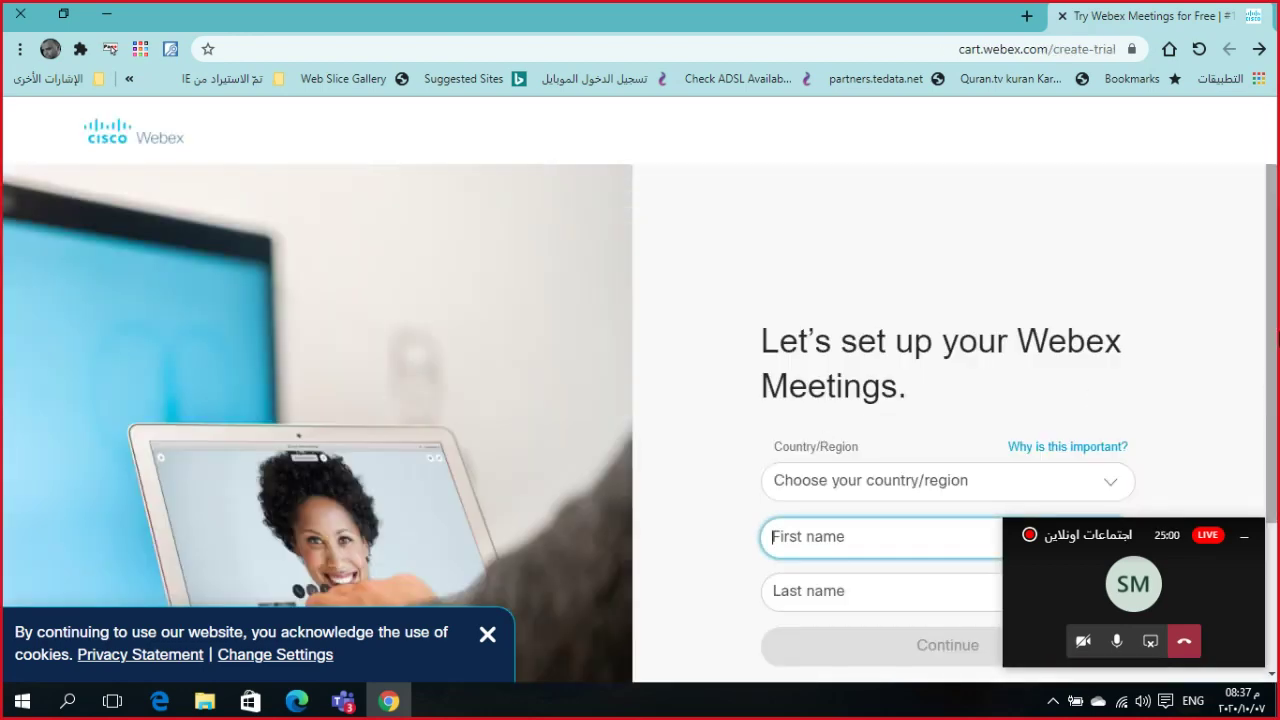
Step: Set the trial form's country/region to United States (English)
left_click(1245, 539)
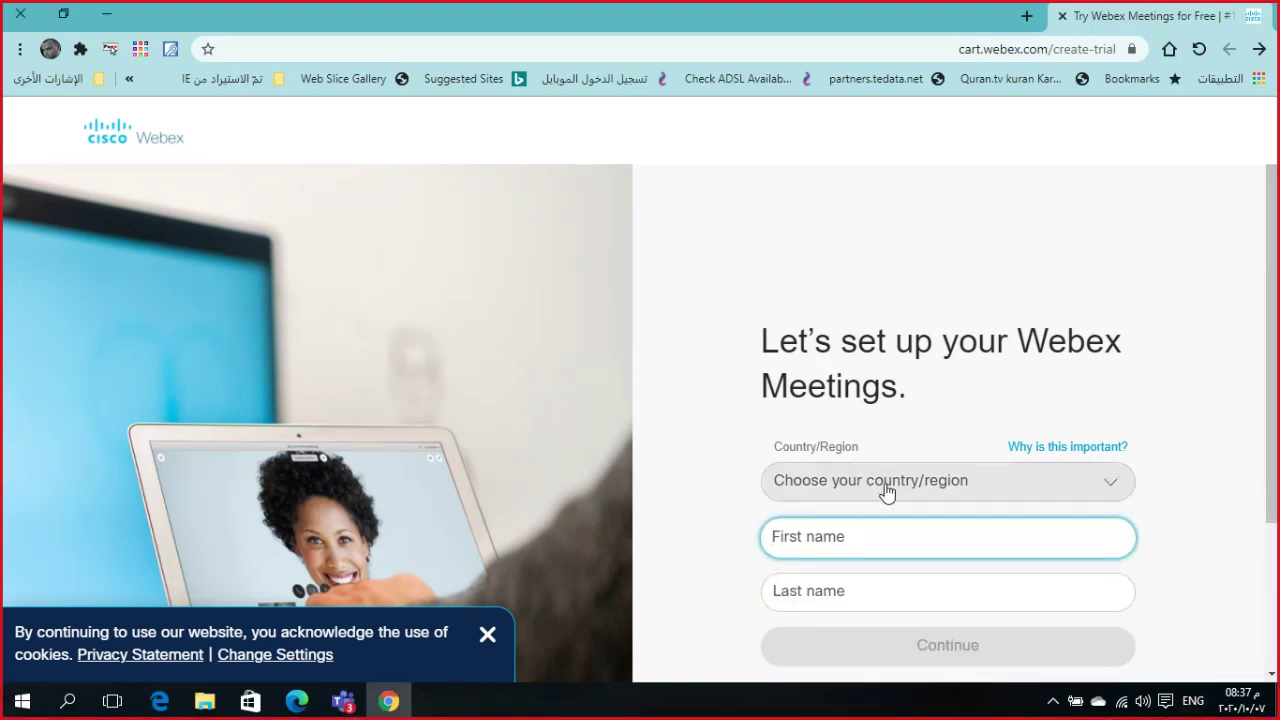
left_click(1117, 487)
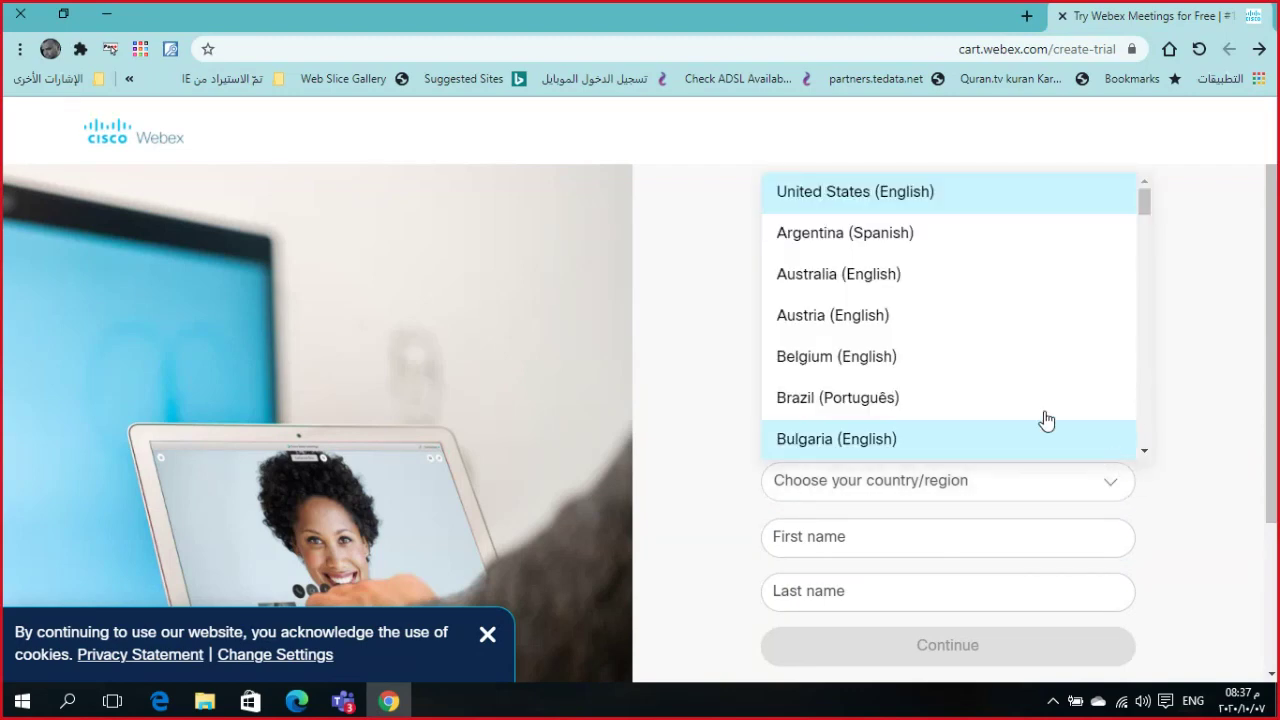
scroll(1036, 372, "down", 3)
scroll(1038, 373, "down", 4)
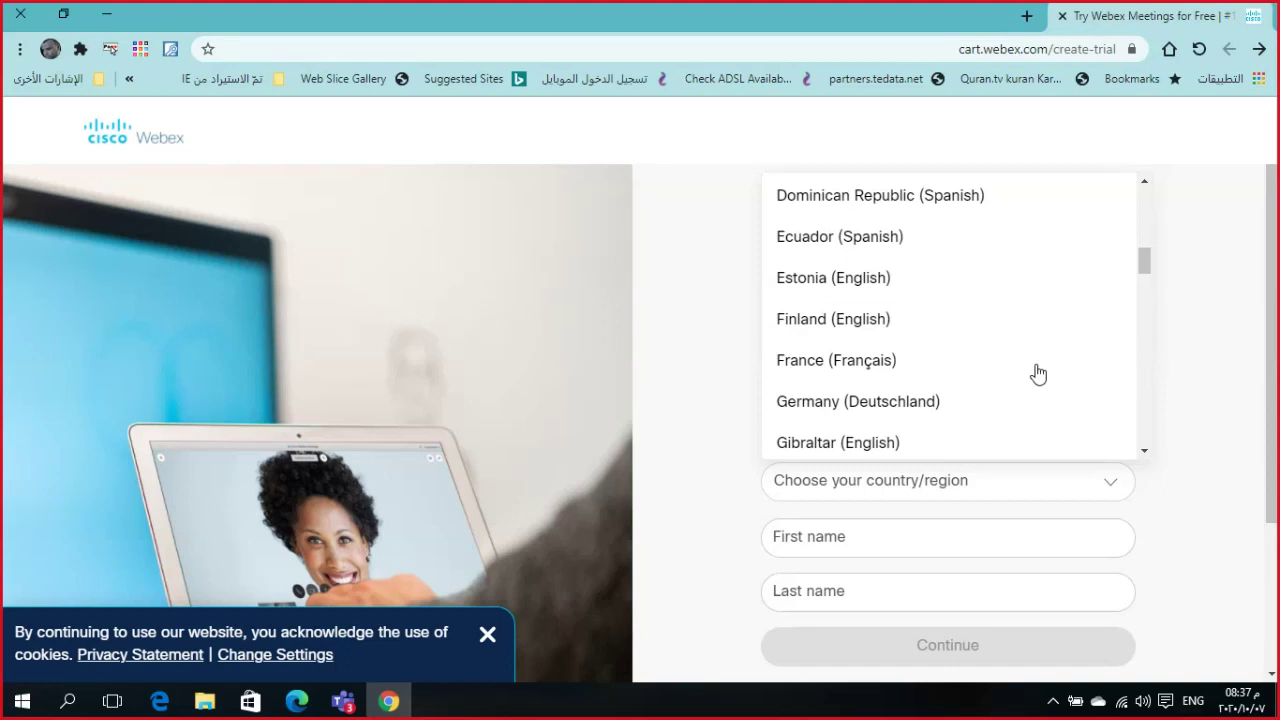
scroll(1038, 373, "up", 7)
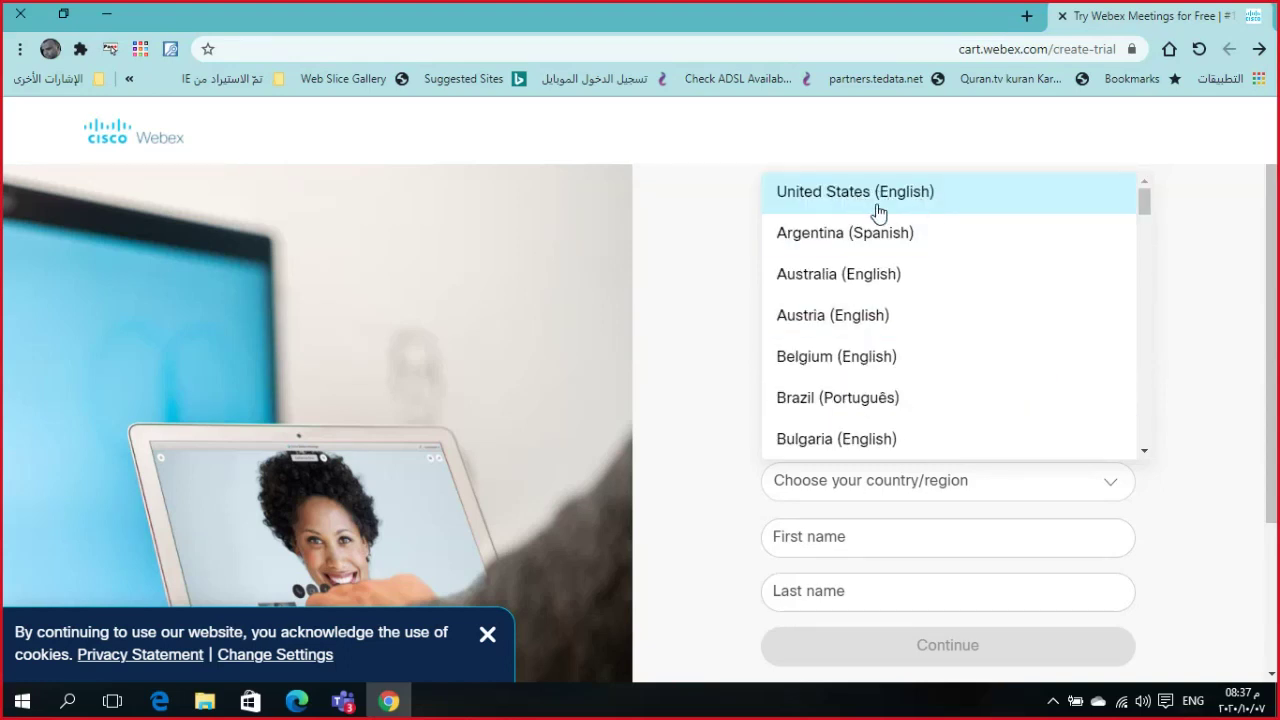
left_click(915, 197)
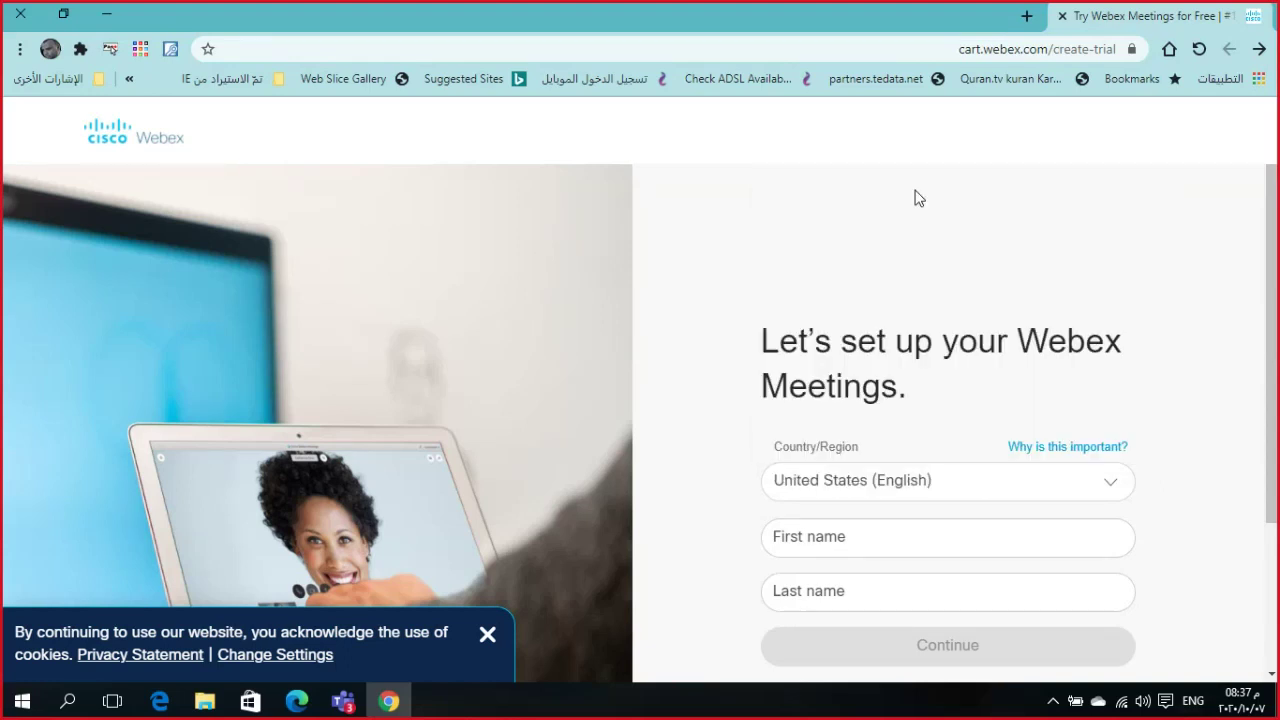
Step: Enter the user's first name and last name in the trial form
left_click(1024, 538)
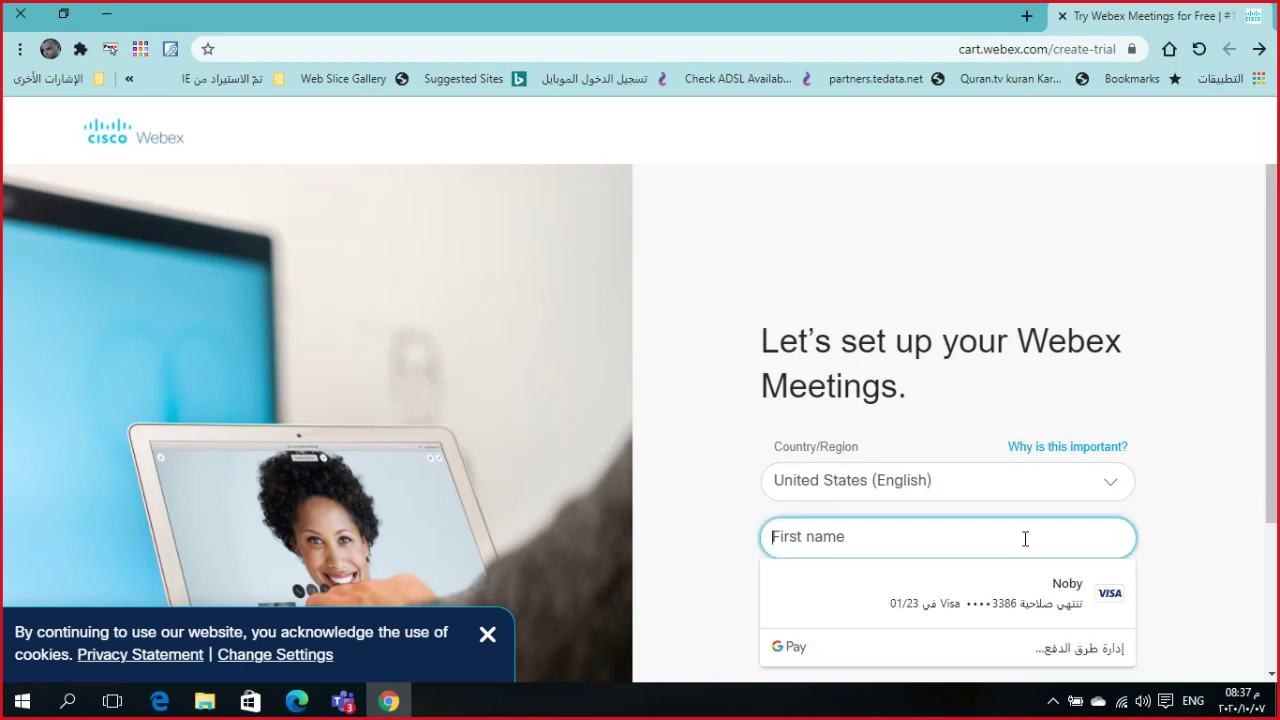
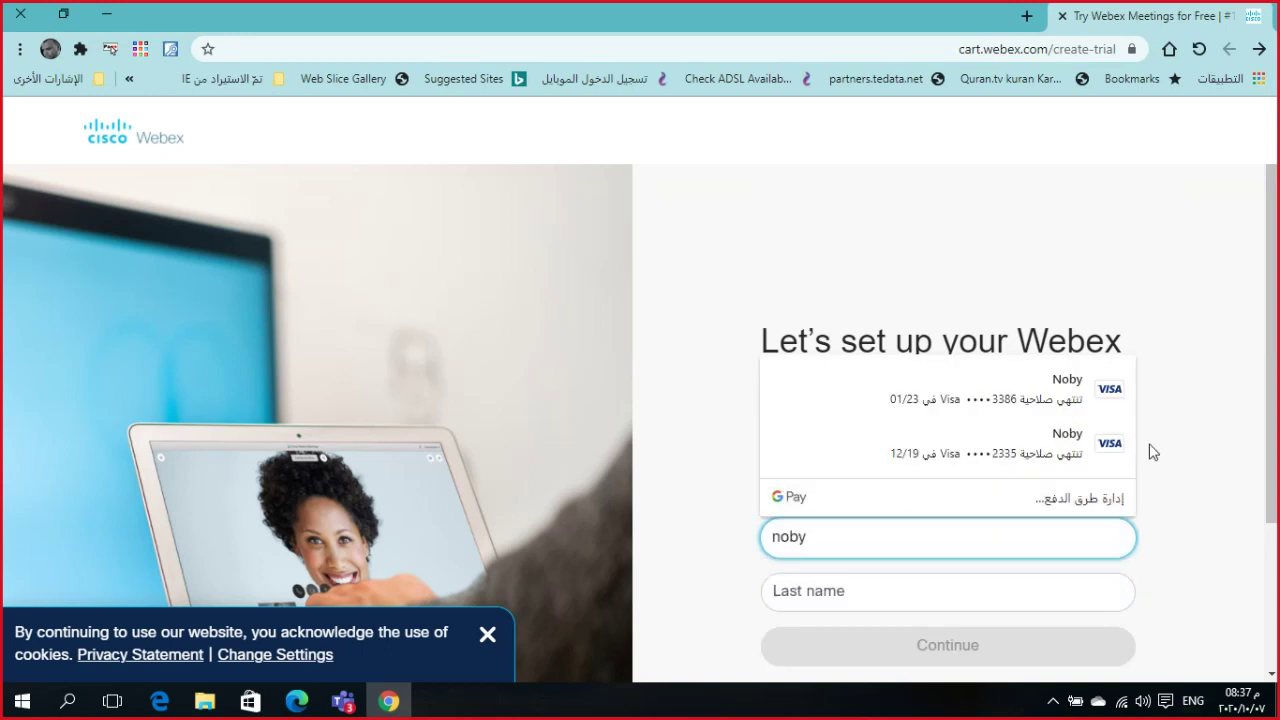
left_click(1194, 423)
left_click(893, 605)
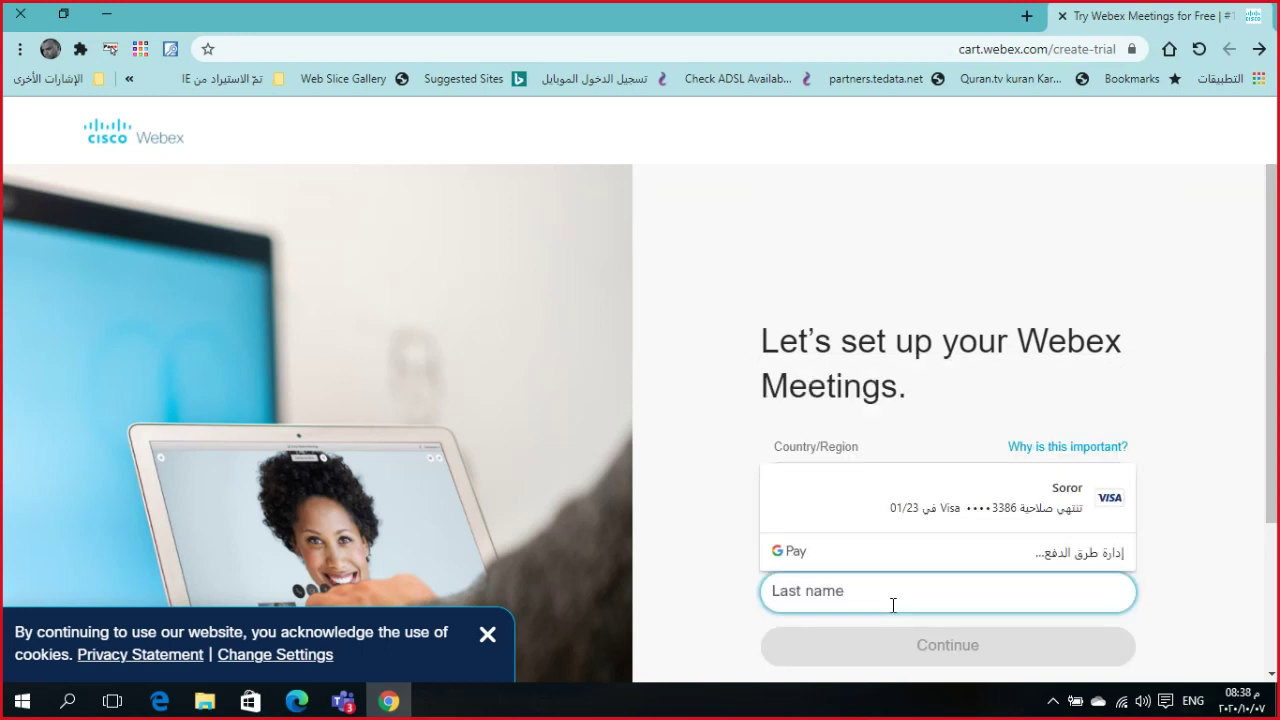
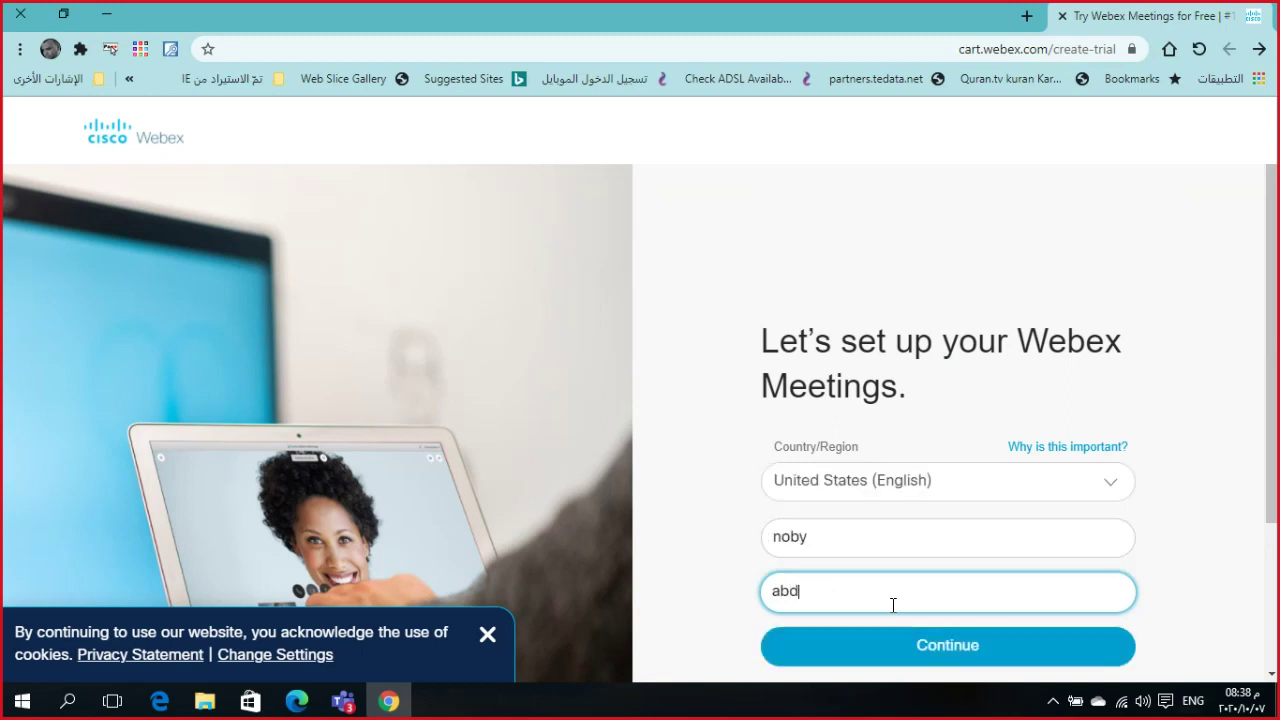
left_click(1207, 503)
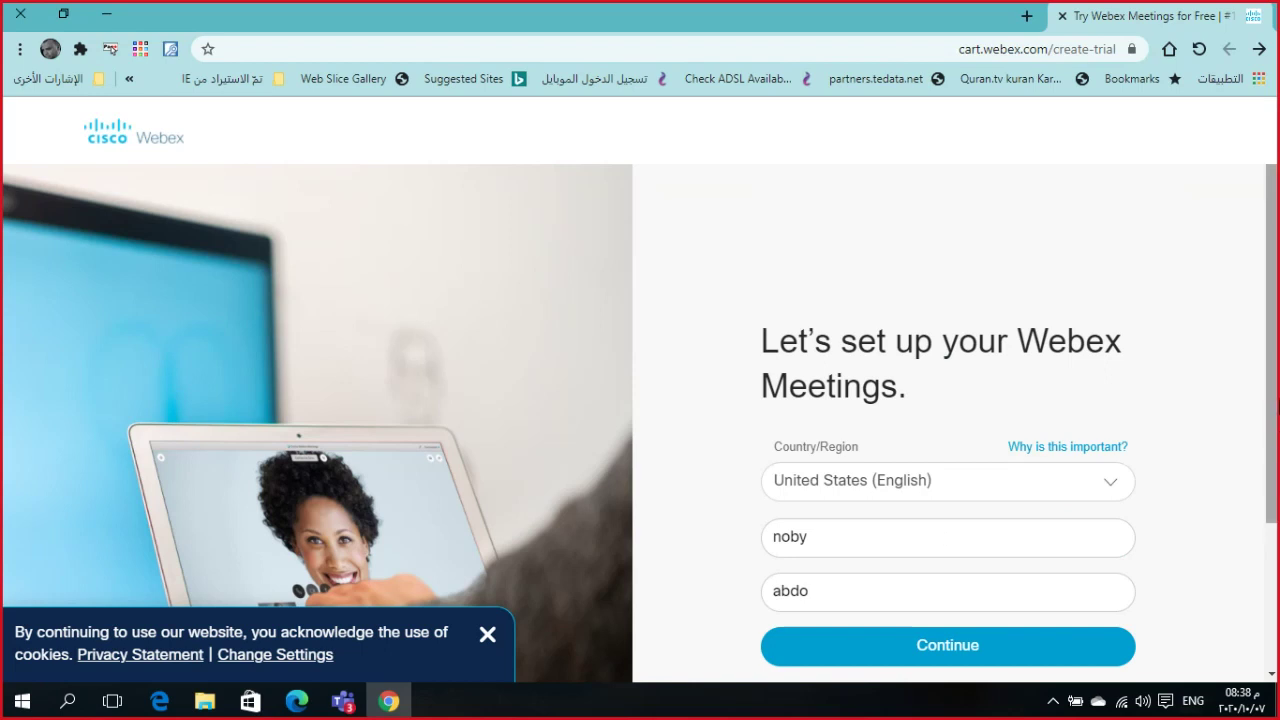
scroll(1245, 505, "down", 1)
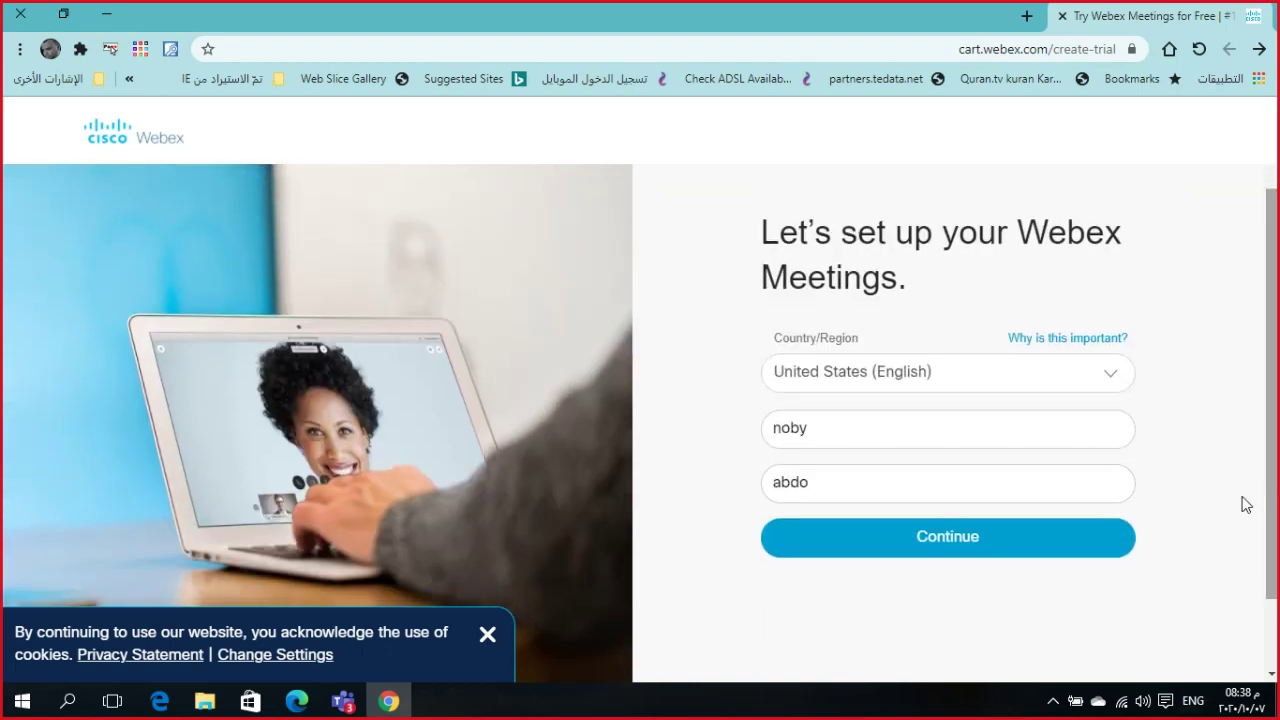
Step: Submit the trial sign-up so an activation link is sent, then switch to the Outlook inbox
left_click(1047, 536)
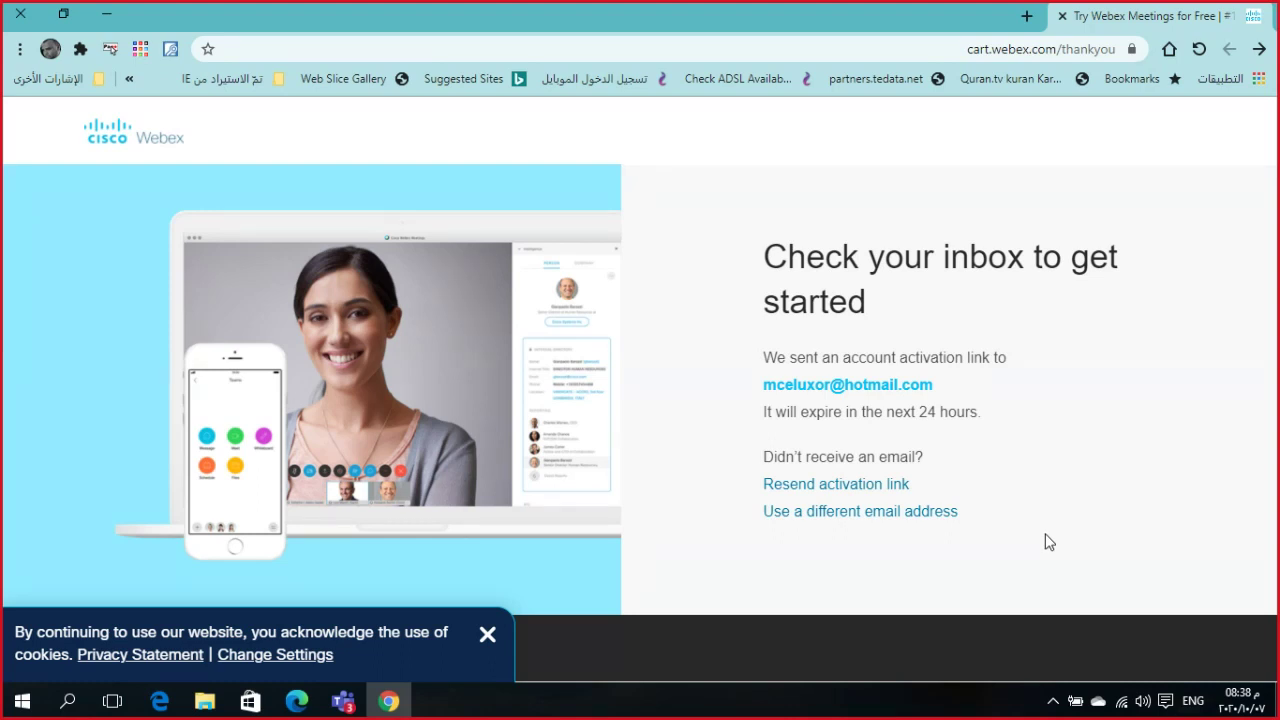
left_click(296, 702)
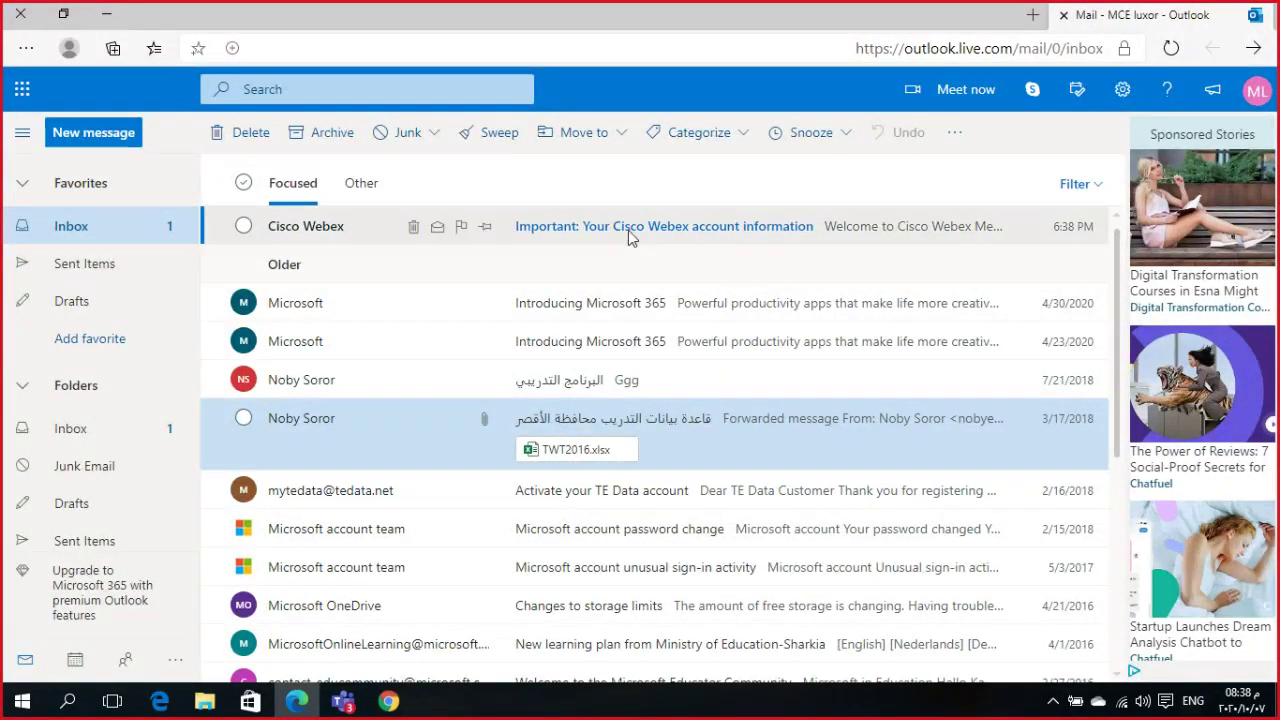
Step: Open the 'Important: Your Cisco Webex account information' e-mail and read down to Create Password
left_click(725, 232)
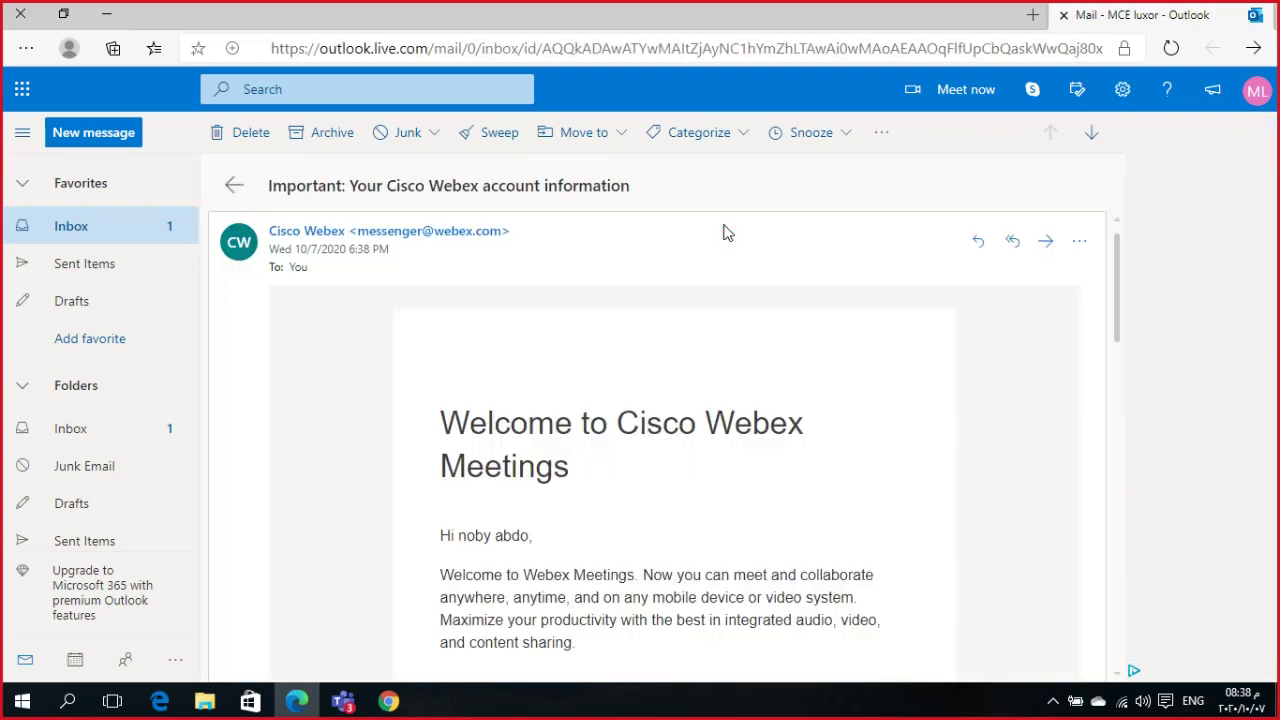
scroll(753, 507, "down", 1)
scroll(753, 507, "down", 1)
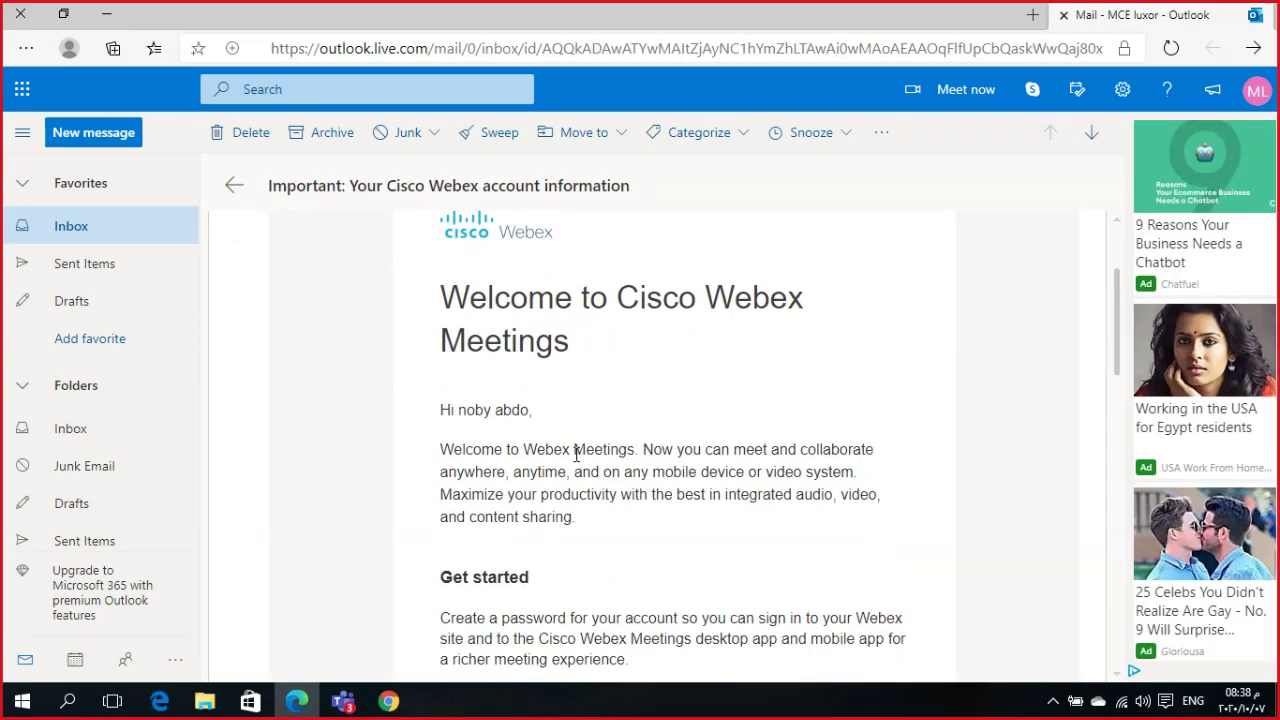
scroll(575, 455, "down", 1)
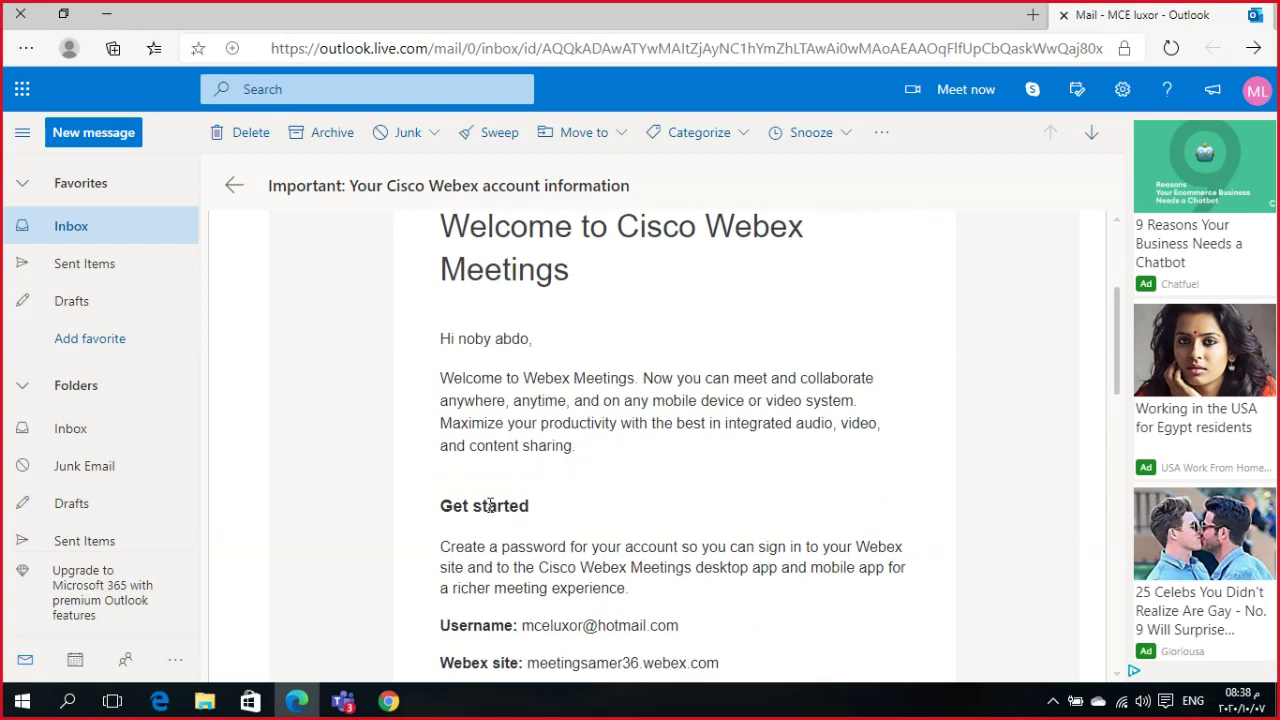
scroll(445, 577, "down", 1)
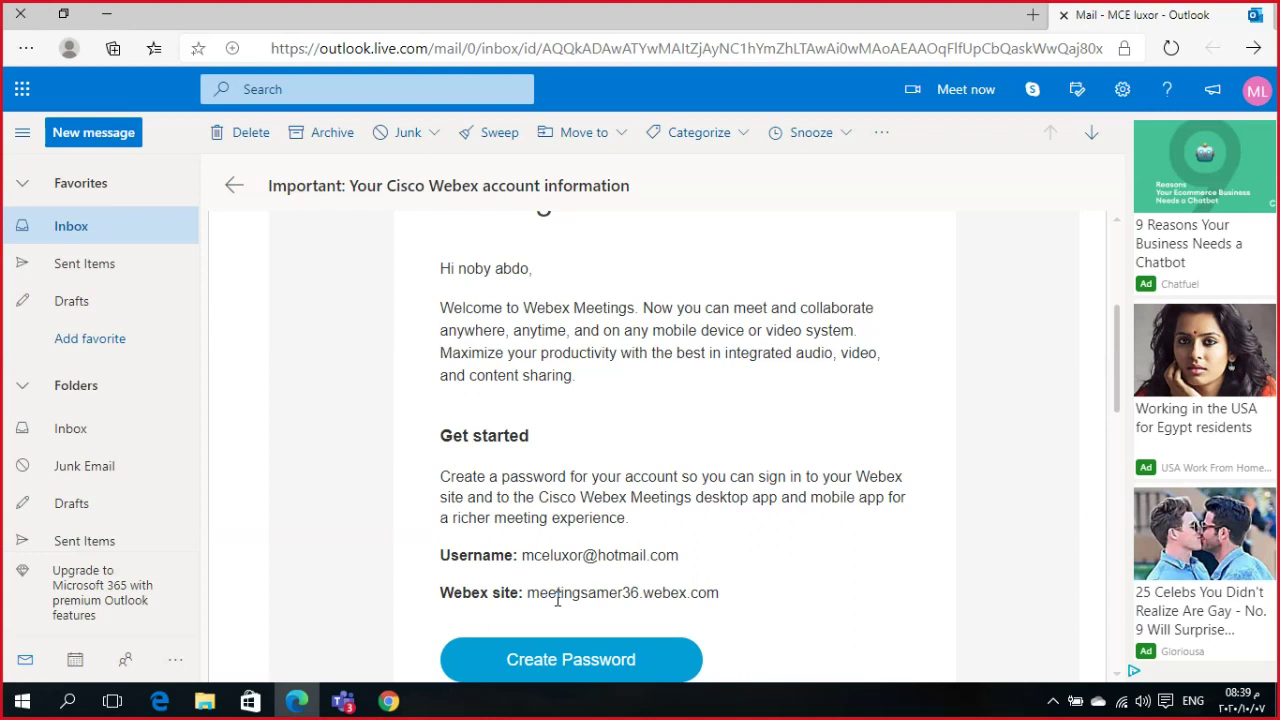
scroll(730, 540, "down", 1)
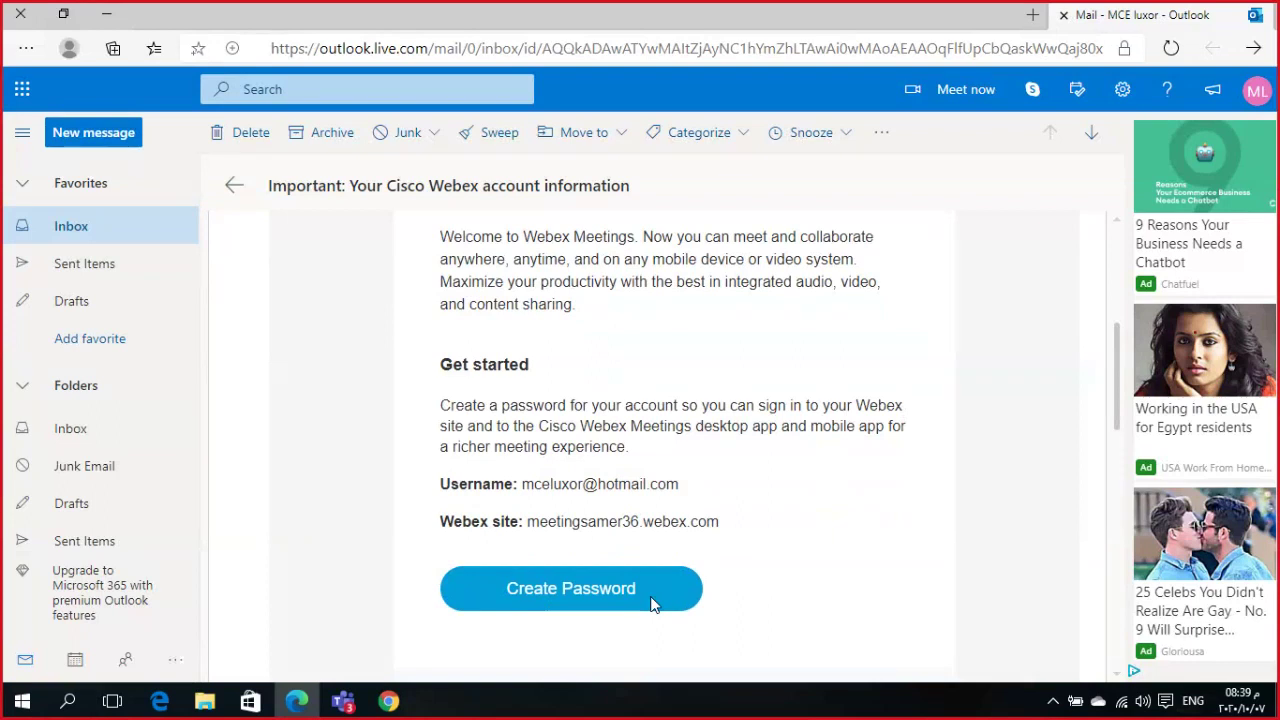
Step: Create a new Webex account password, confirm it, and submit it
left_click(584, 597)
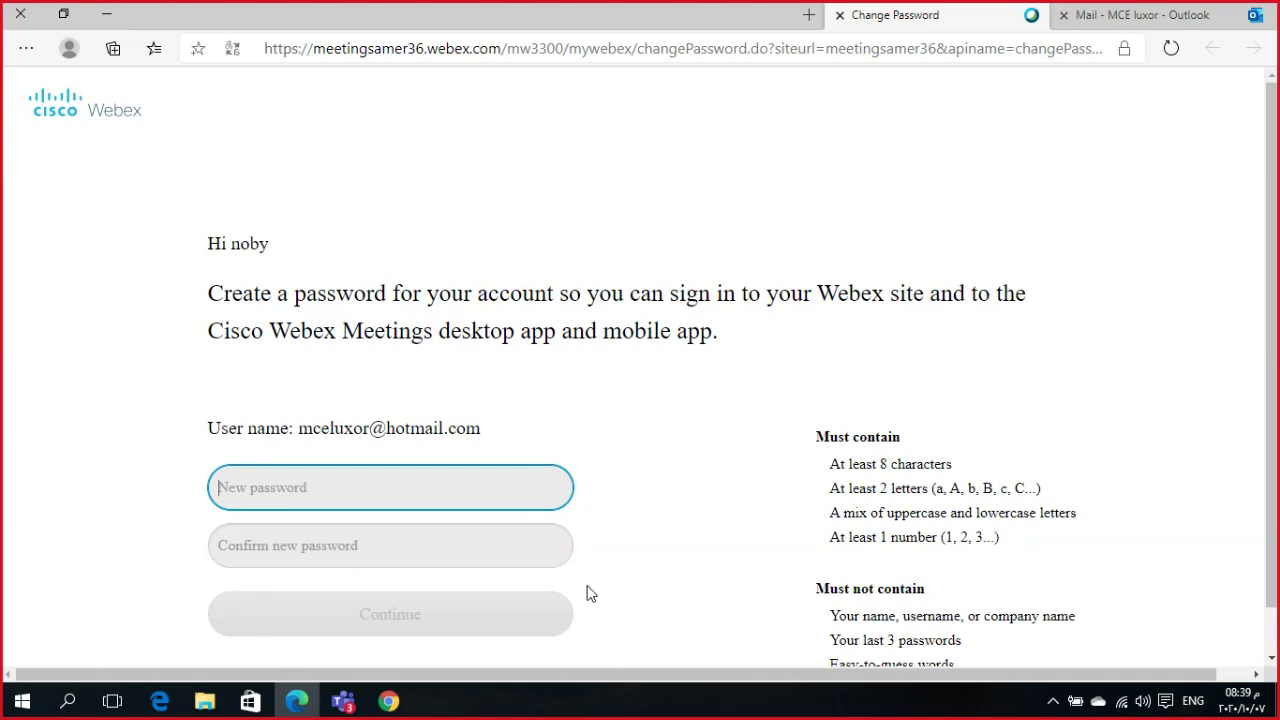
scroll(587, 594, "down", 1)
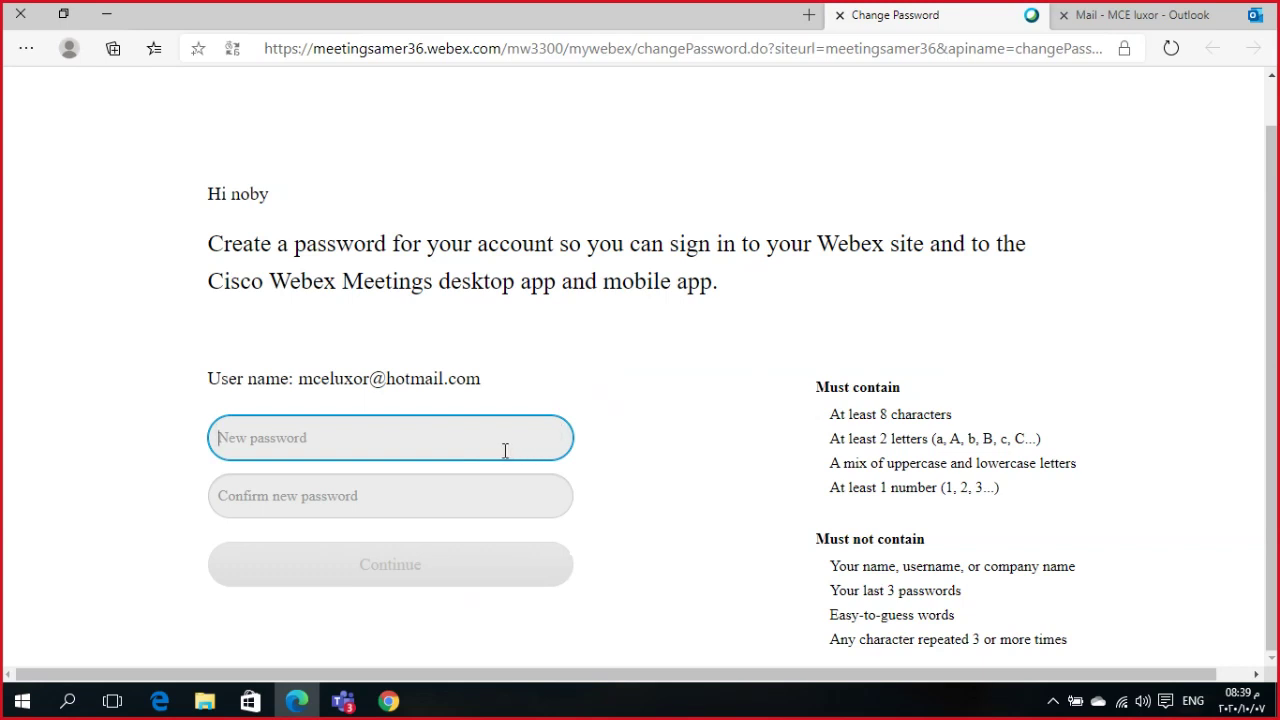
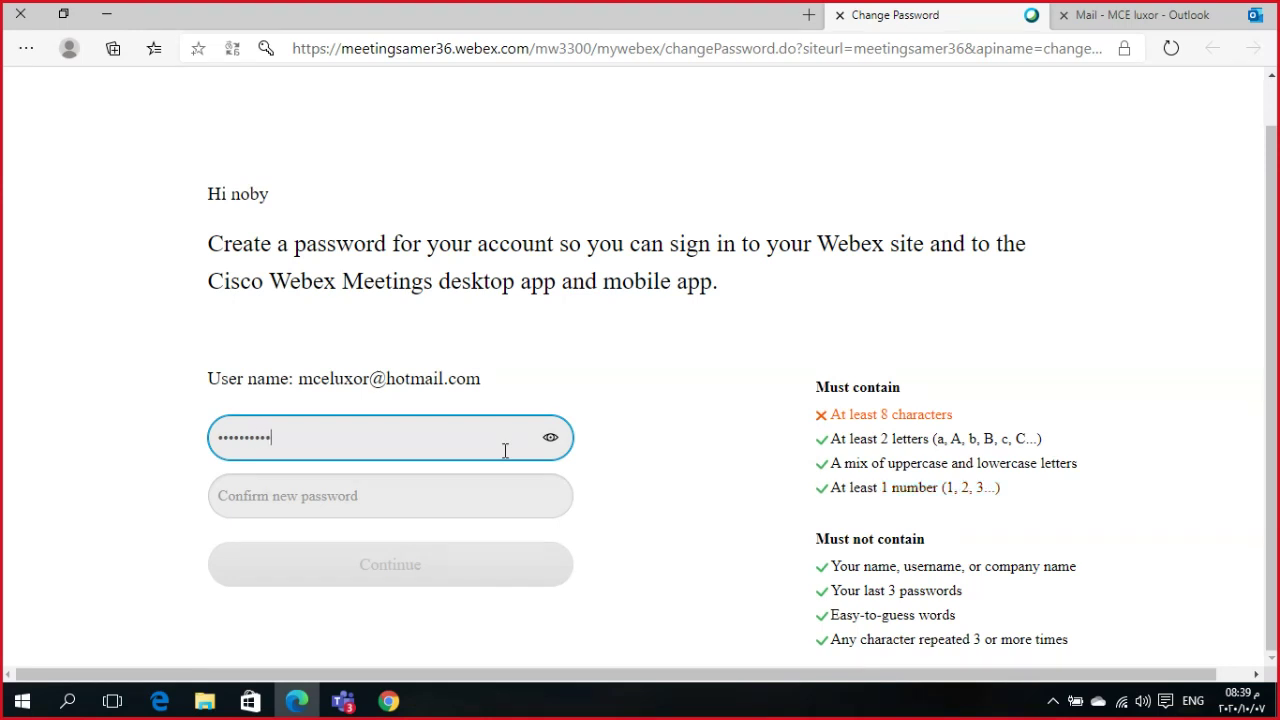
left_click(439, 495)
type("•")
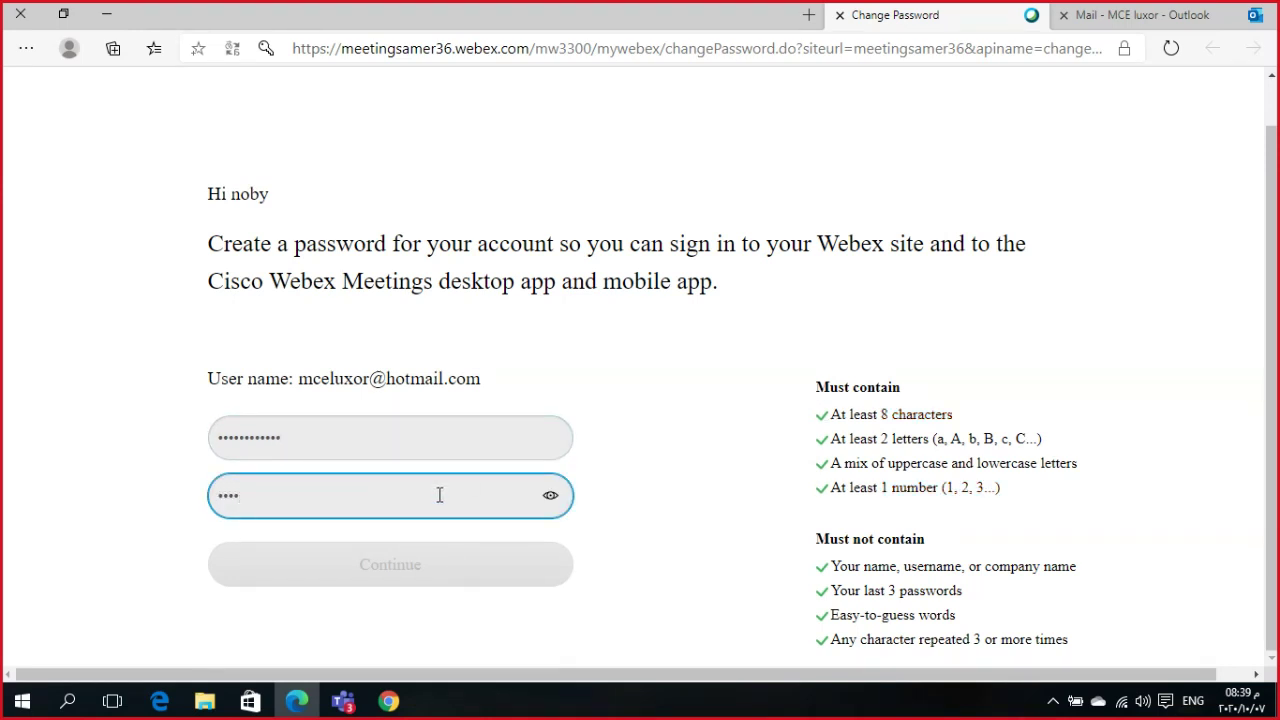
type("•••••••••••")
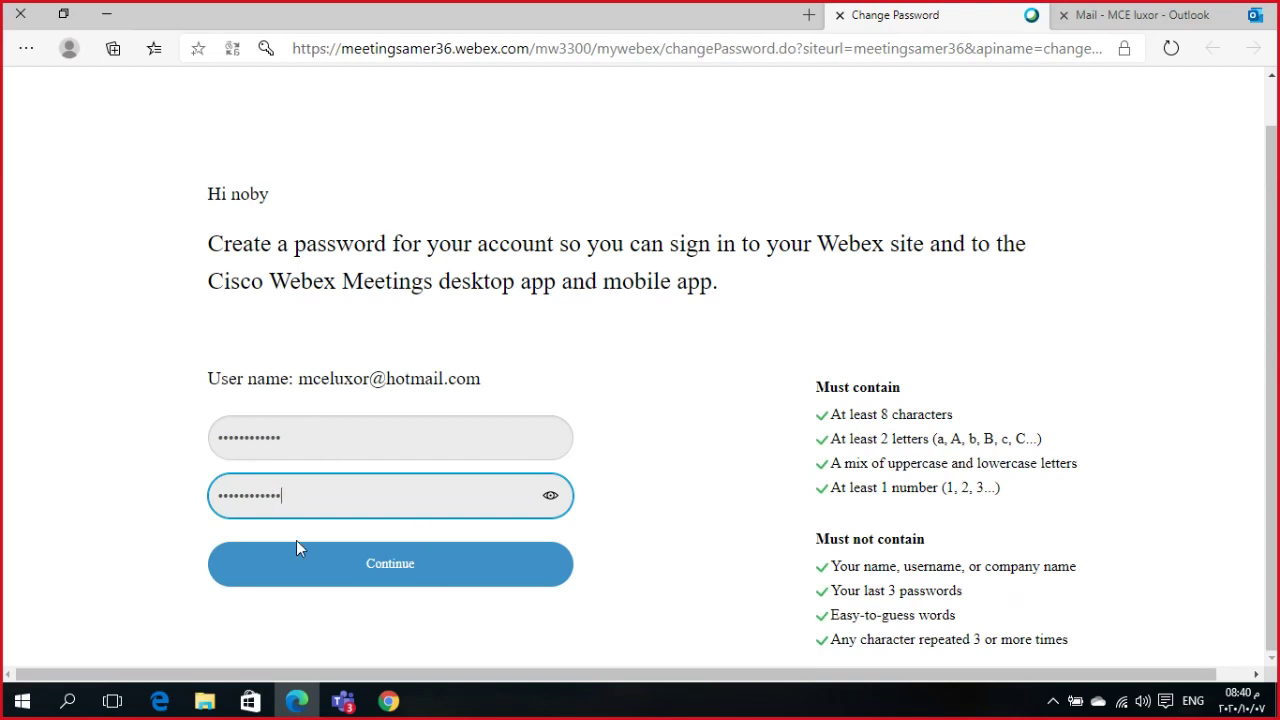
left_click(420, 568)
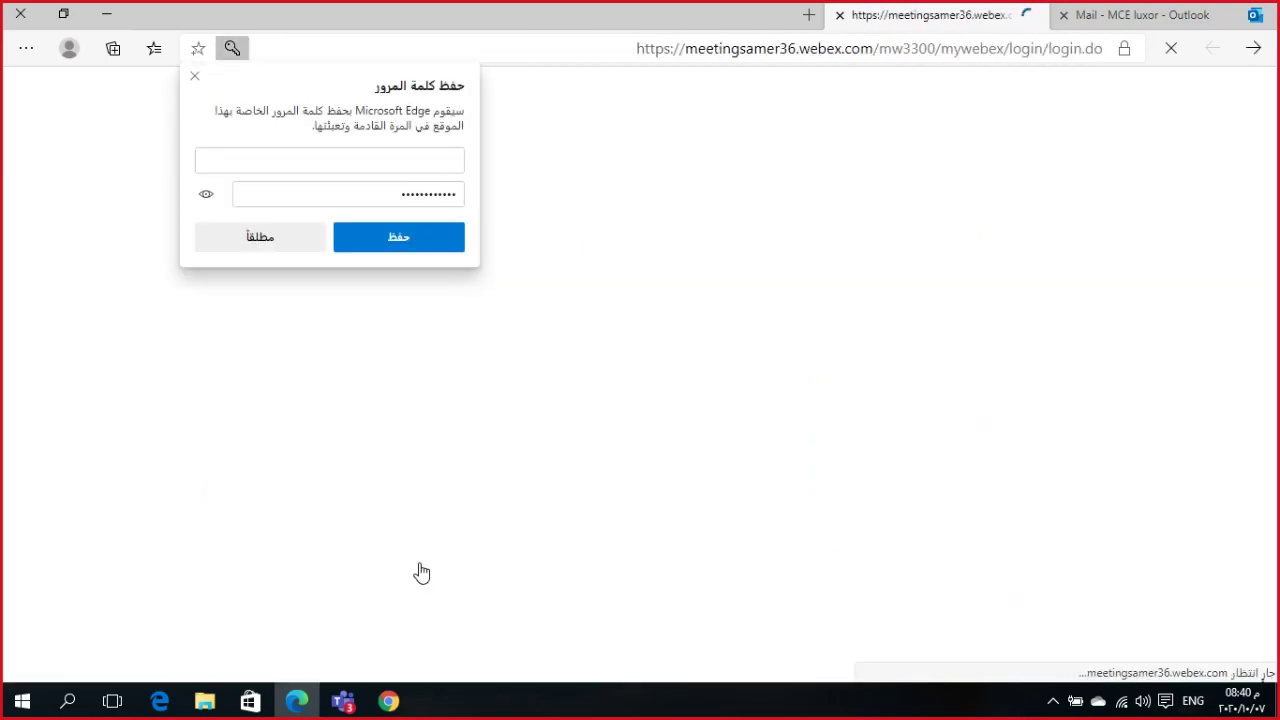
Step: Decline saving the password, close the desktop app promo, and select the Personal Room meeting link
left_click(266, 249)
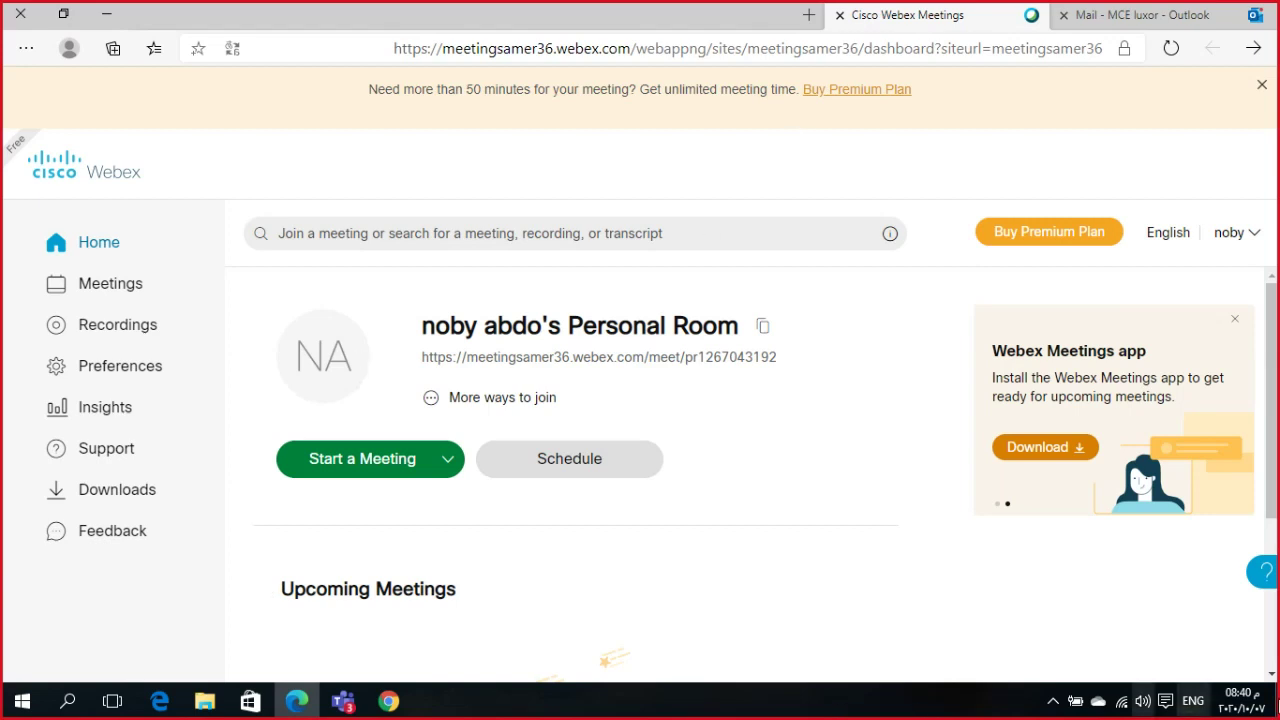
left_click(1234, 319)
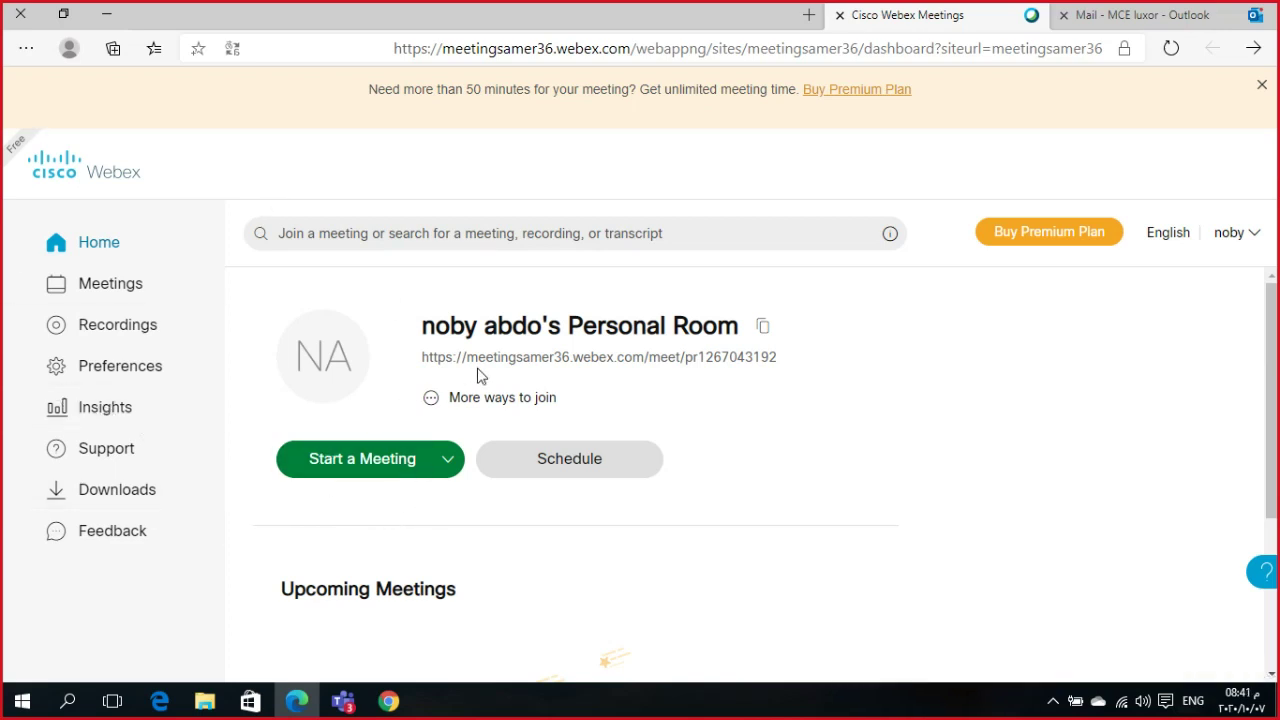
triple_click(432, 366)
left_click(470, 340)
triple_click(456, 350)
left_click(390, 356)
triple_click(542, 350)
triple_click(562, 366)
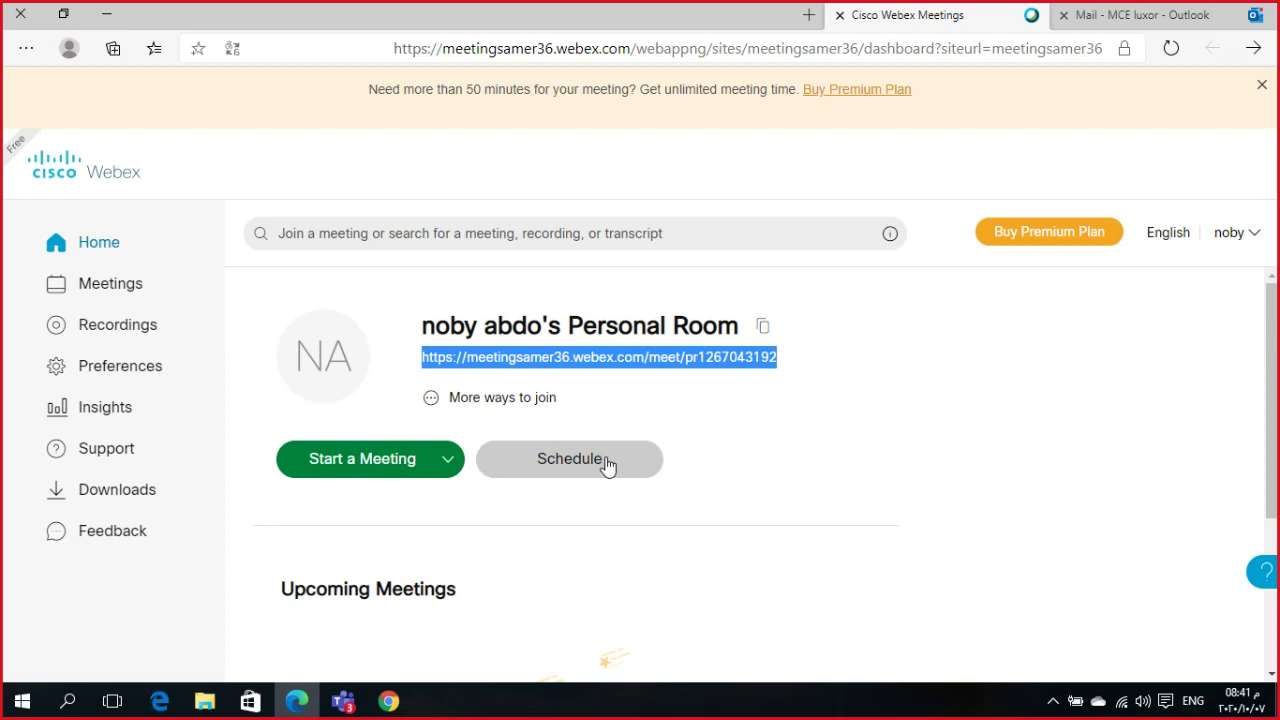
Step: Browse the Meetings and Recordings pages, then open Preferences on its General tab
left_click(133, 292)
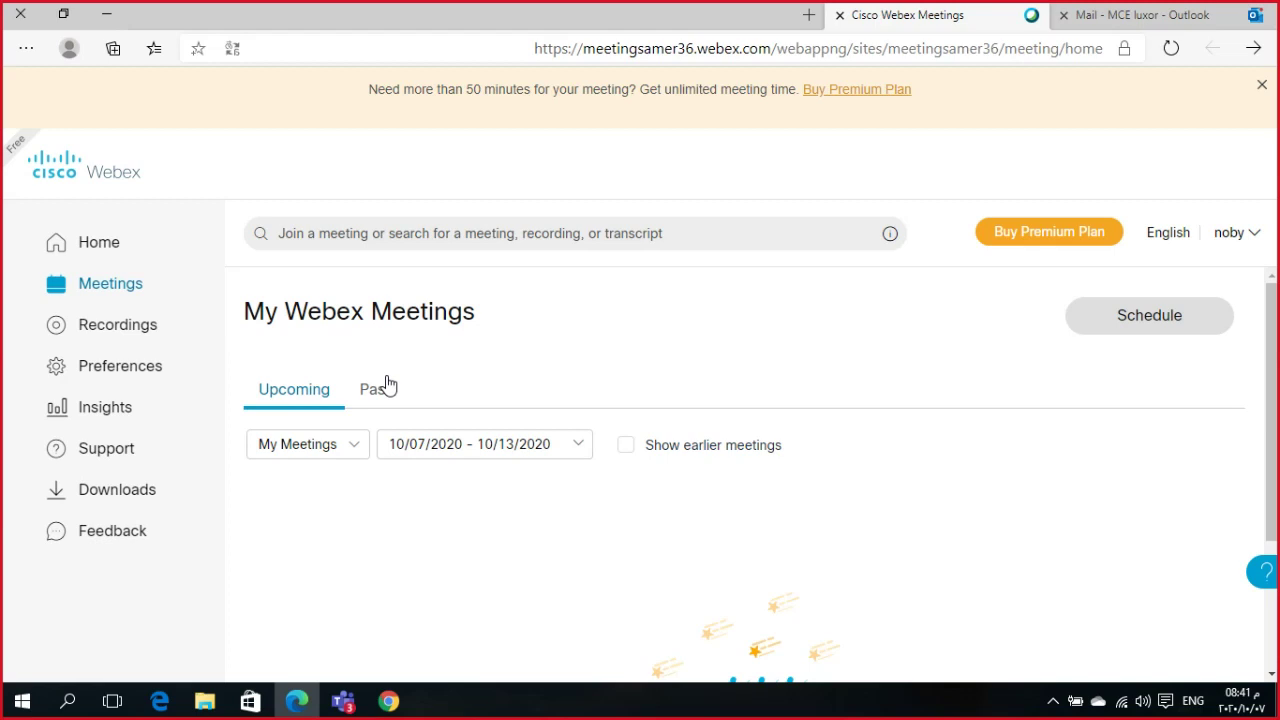
left_click(120, 325)
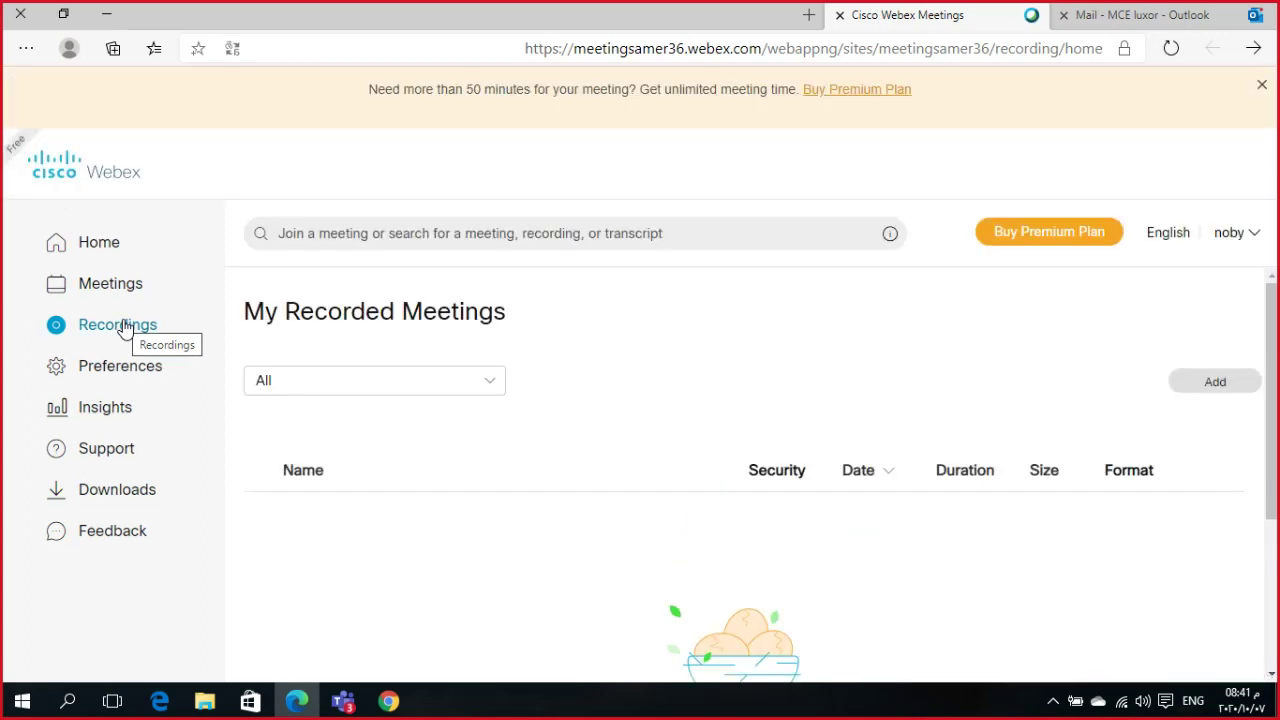
left_click(146, 380)
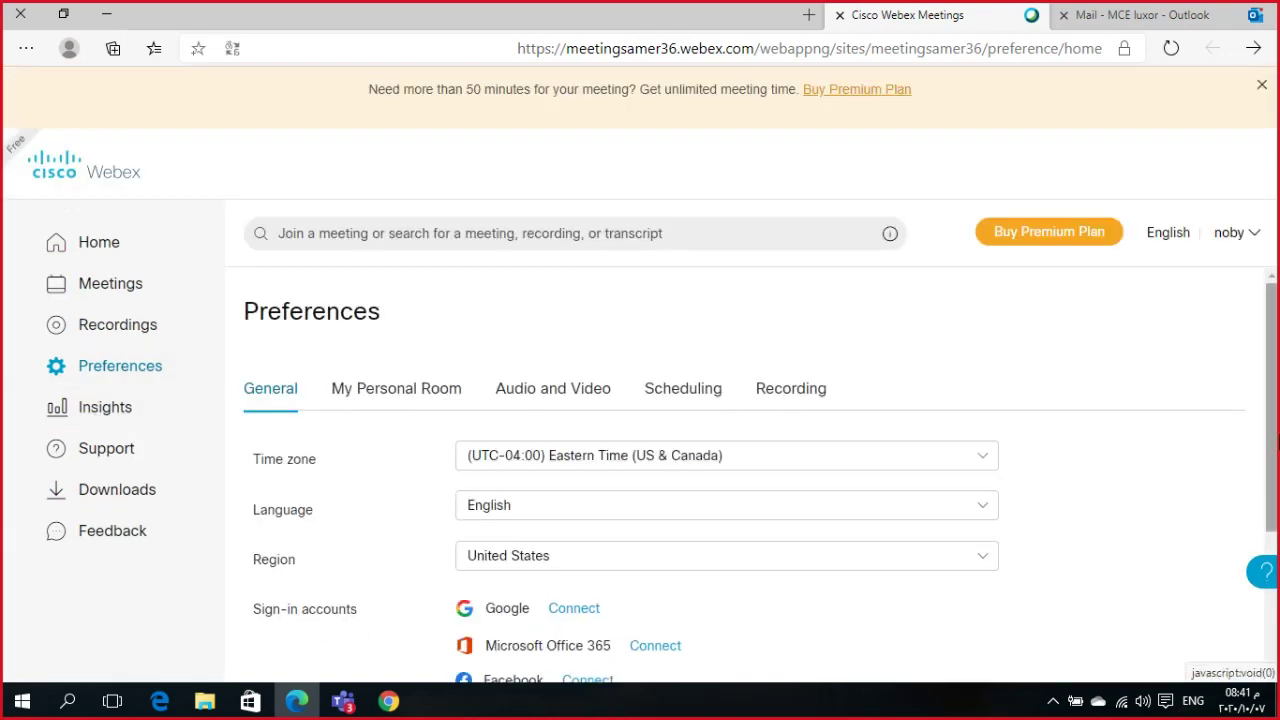
Step: Check the region list and leave the region as United States
scroll(963, 451, "down", 2)
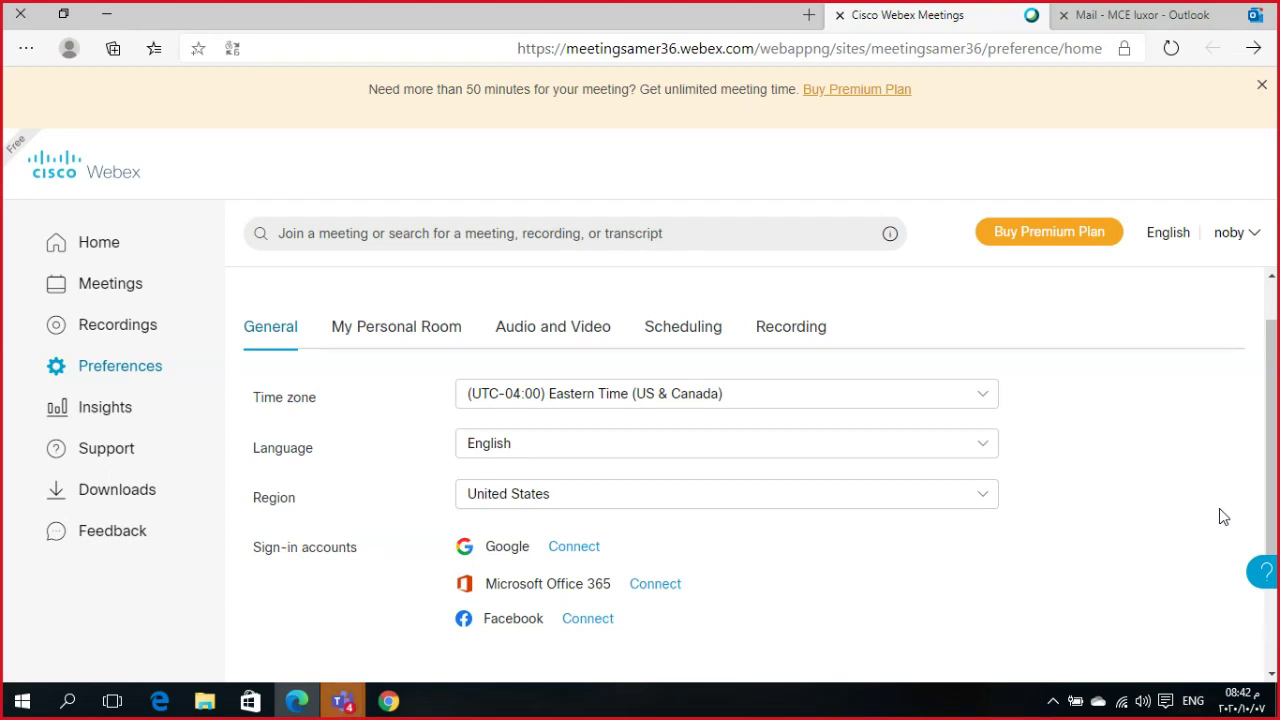
left_click(757, 505)
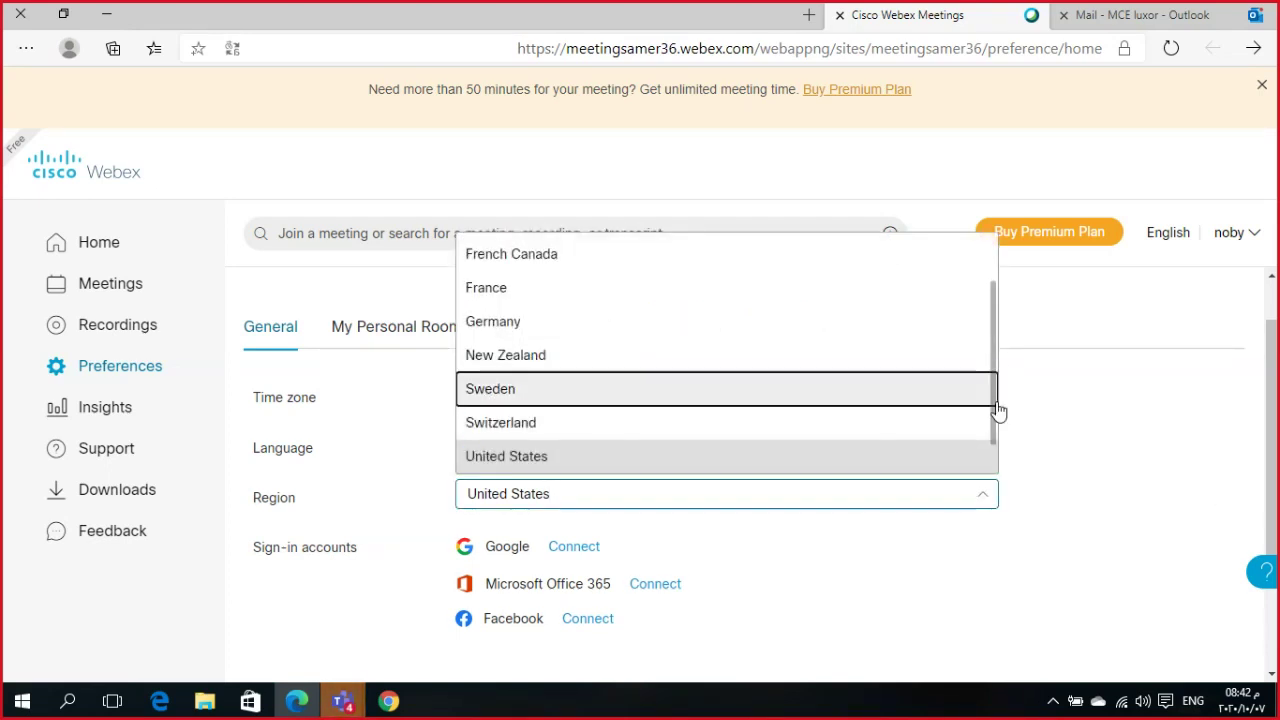
left_click_drag(997, 411, 997, 323)
scroll(684, 435, "down", 1)
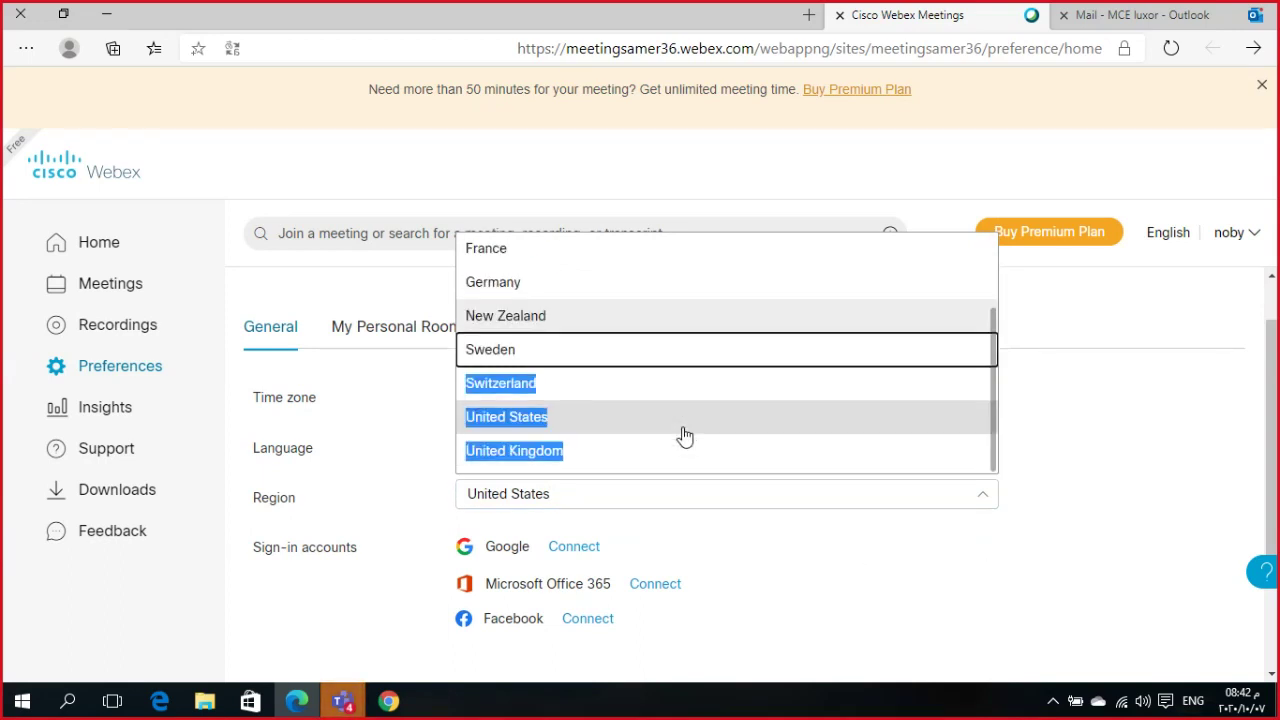
left_click(1057, 569)
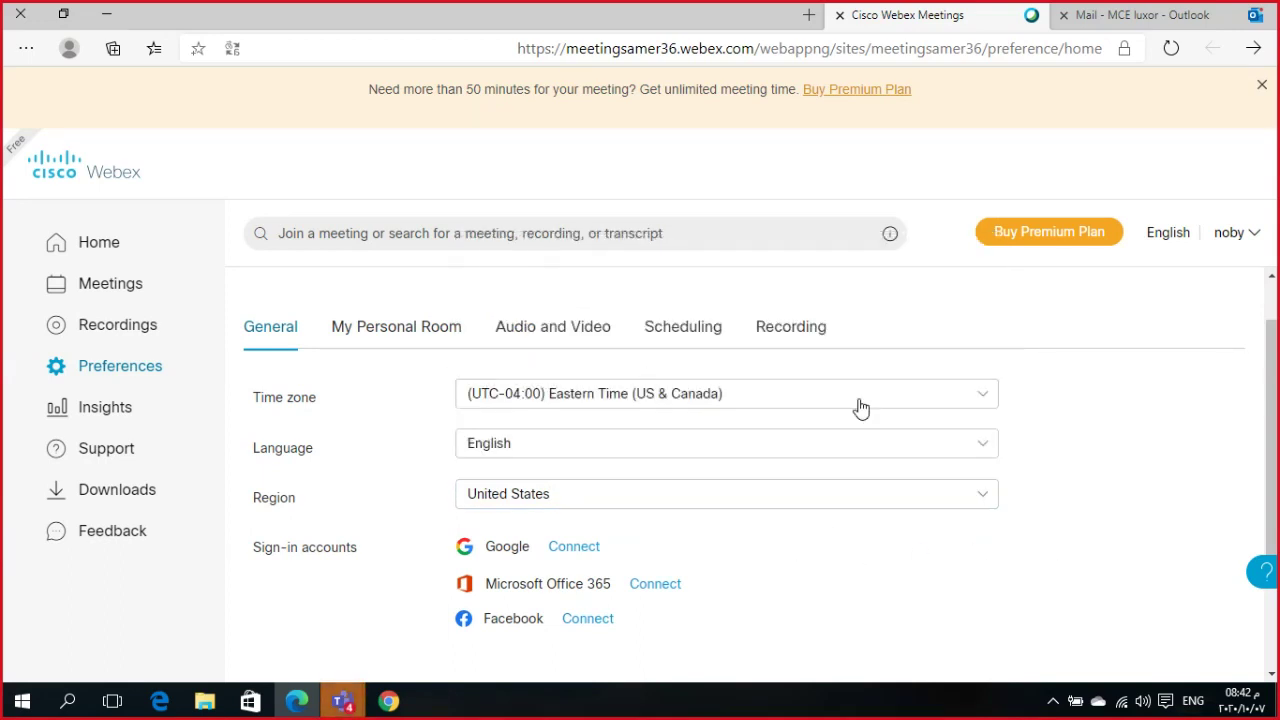
Step: Set the account time zone to (UTC+02:00) Cairo
left_click(955, 400)
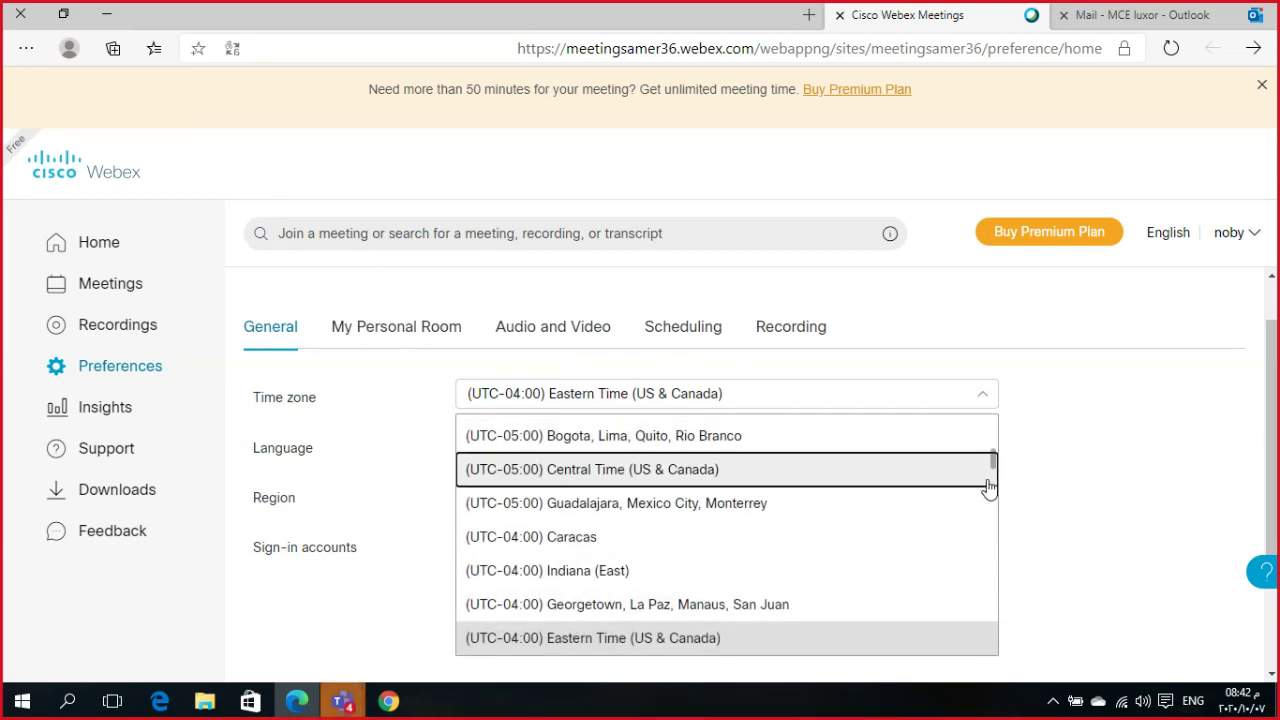
left_click(986, 470)
left_click(983, 405)
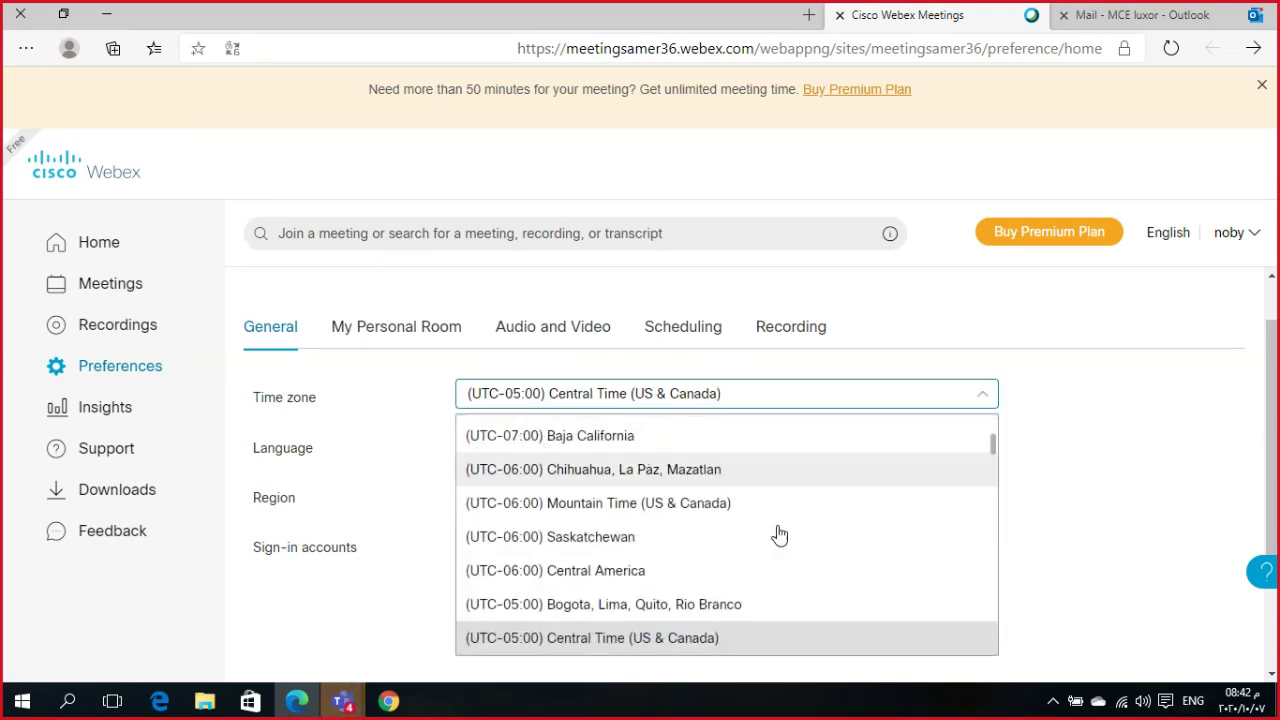
scroll(790, 535, "down", 1)
scroll(808, 540, "up", 2)
scroll(808, 540, "up", 1)
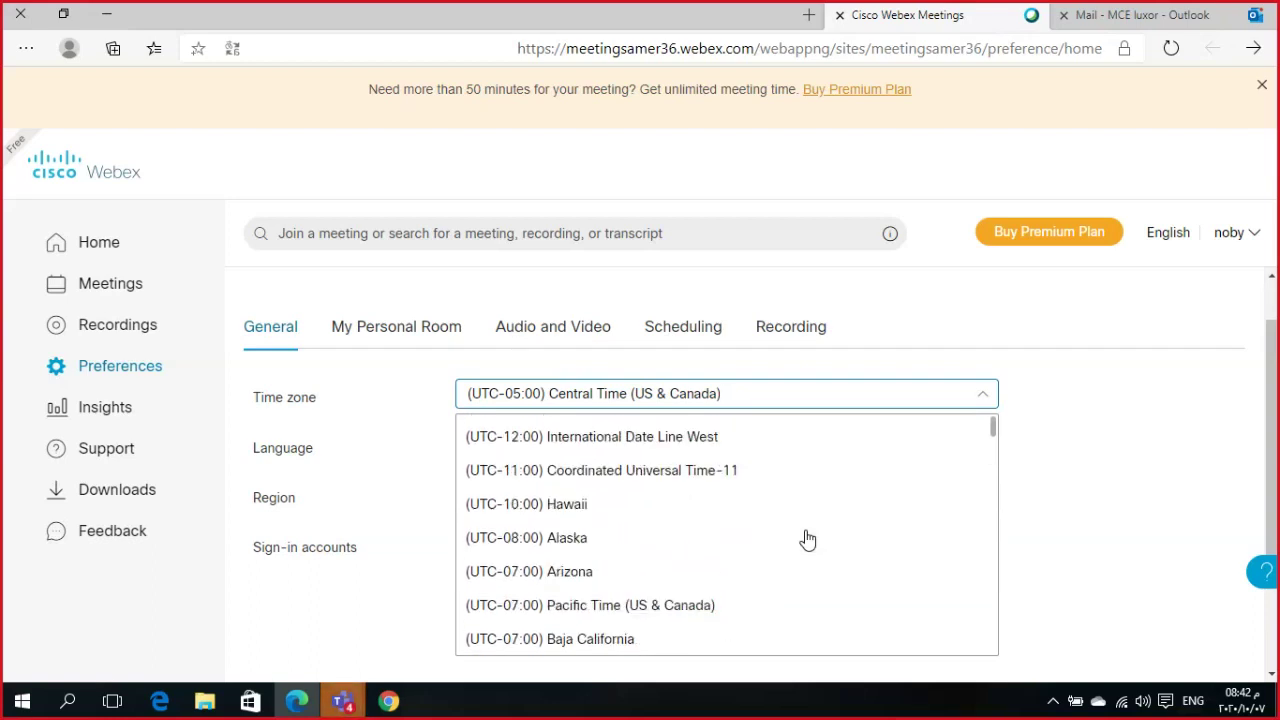
scroll(808, 540, "down", 5)
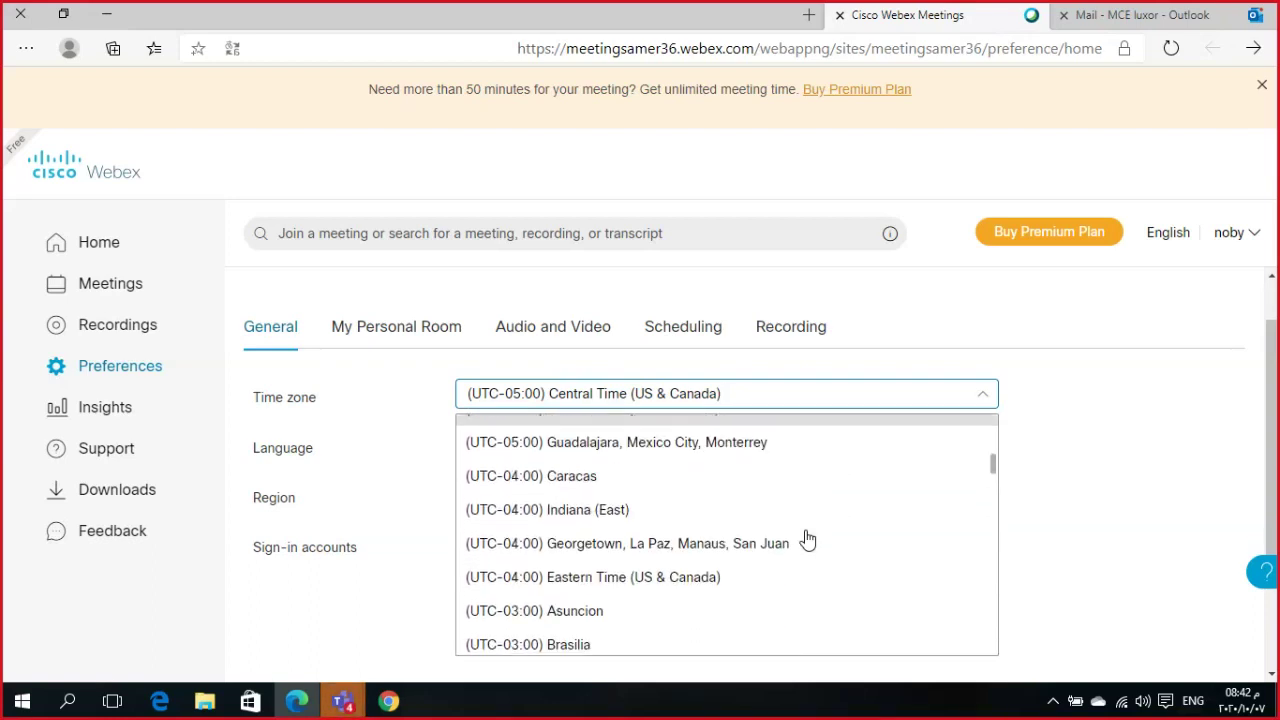
scroll(808, 540, "down", 1)
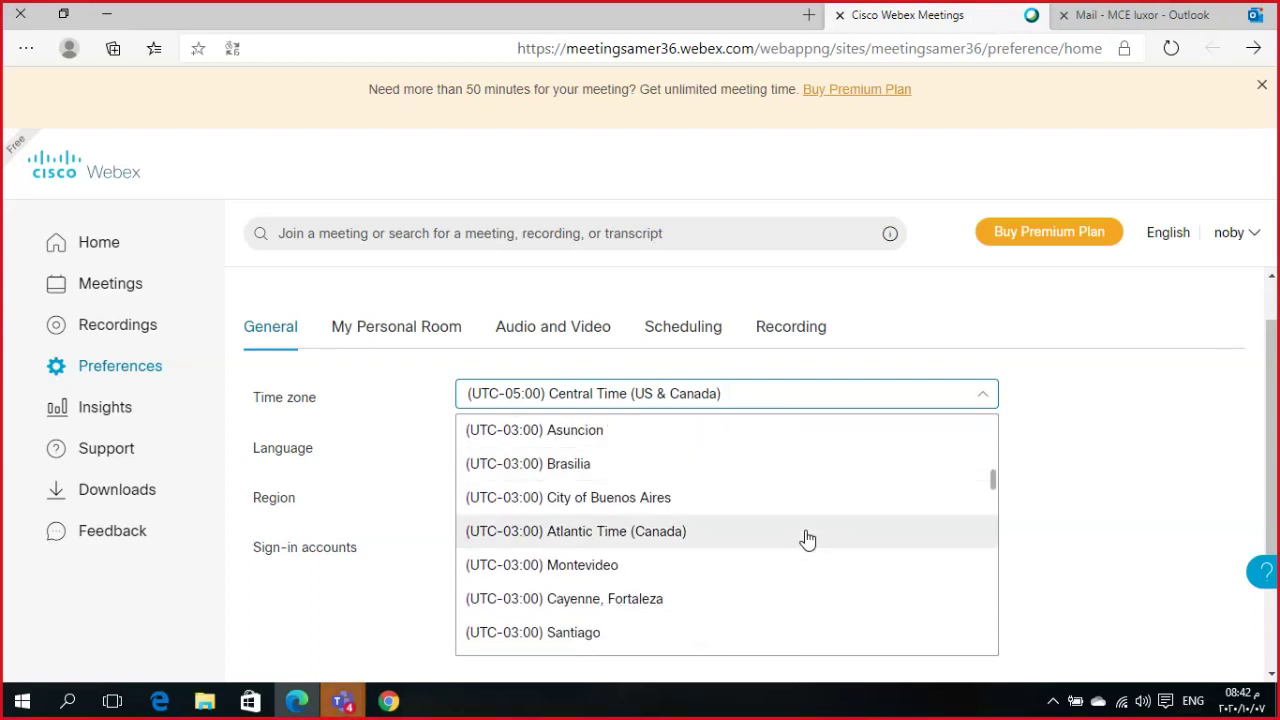
scroll(808, 540, "down", 4)
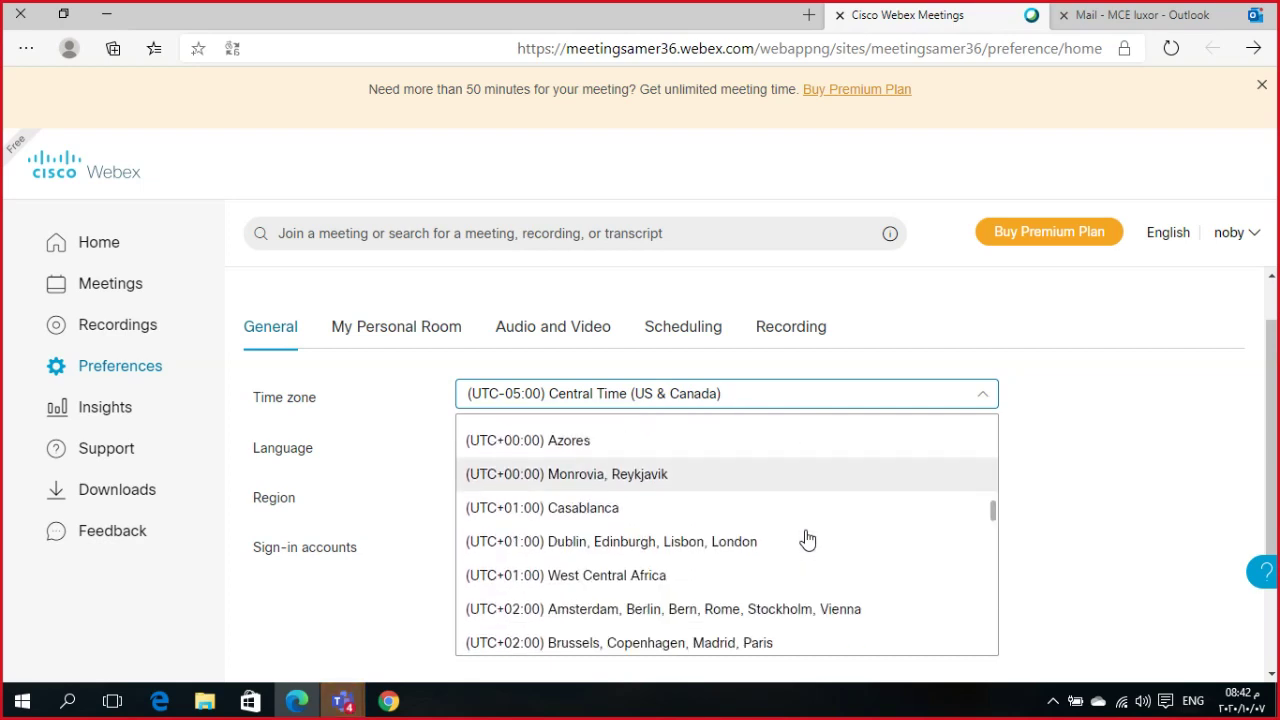
scroll(808, 540, "down", 1)
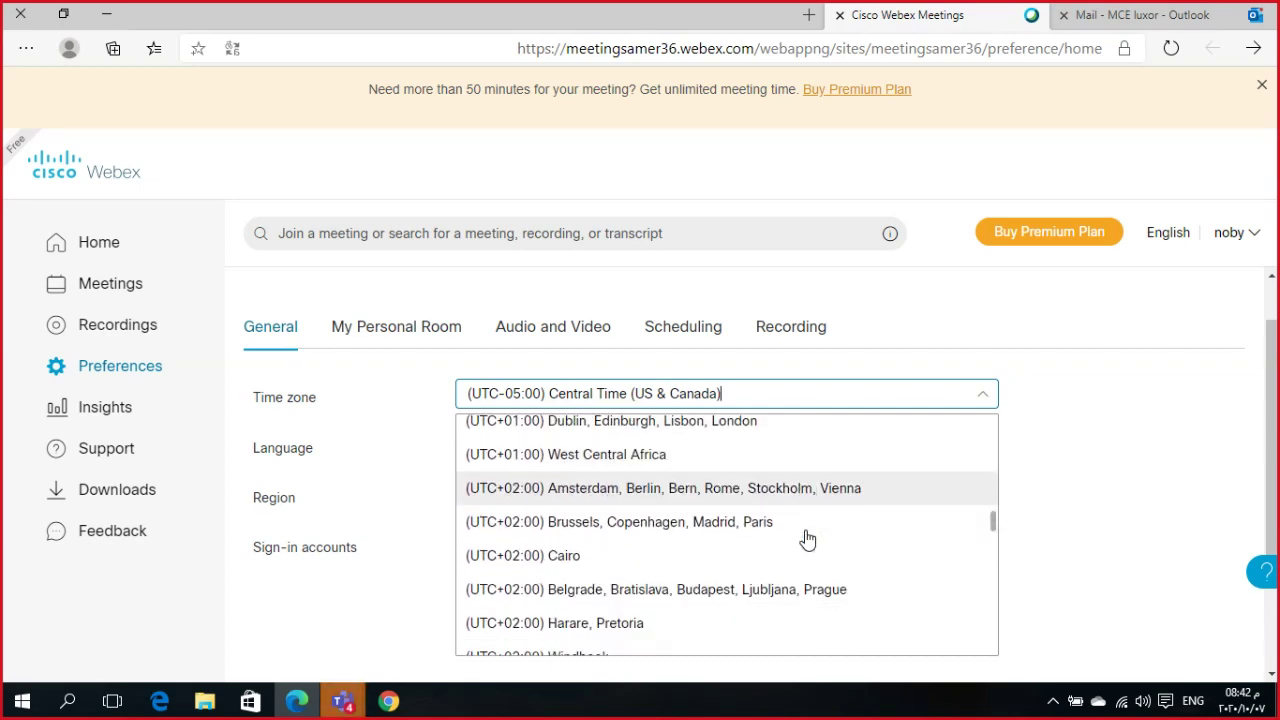
left_click(644, 546)
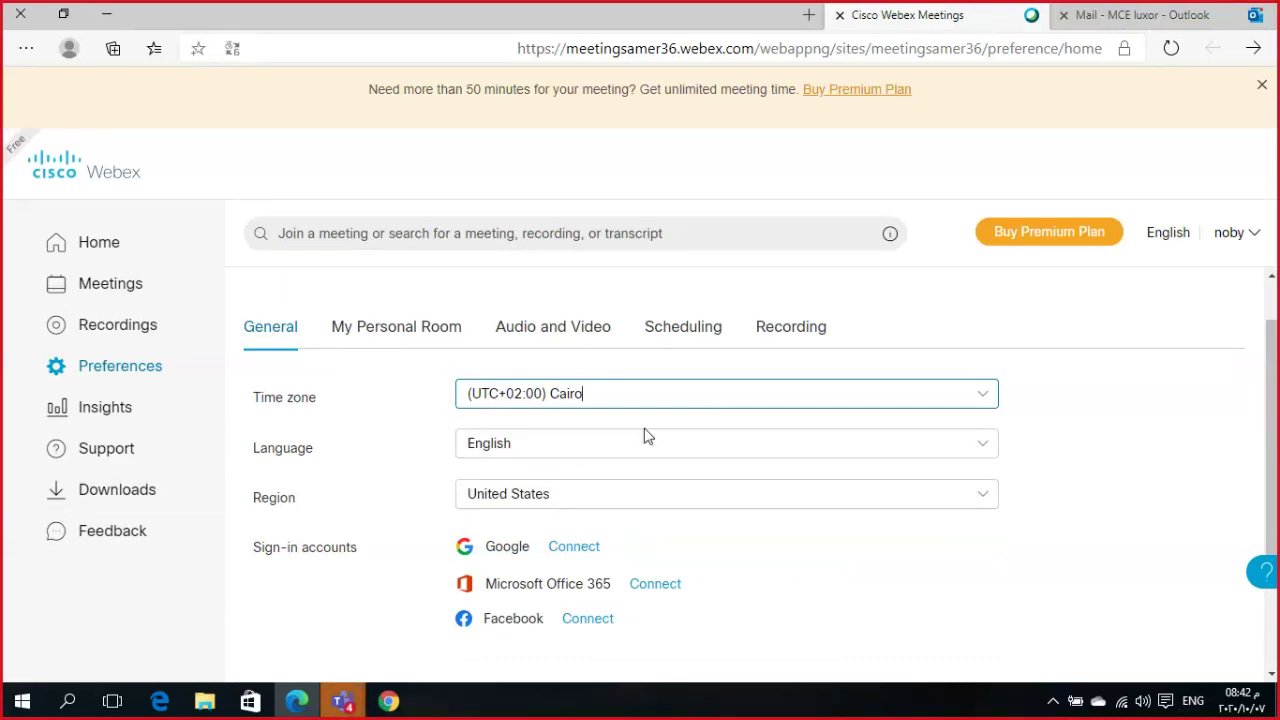
Step: Keep English as the language and switch to the My Personal Room preferences
left_click(872, 447)
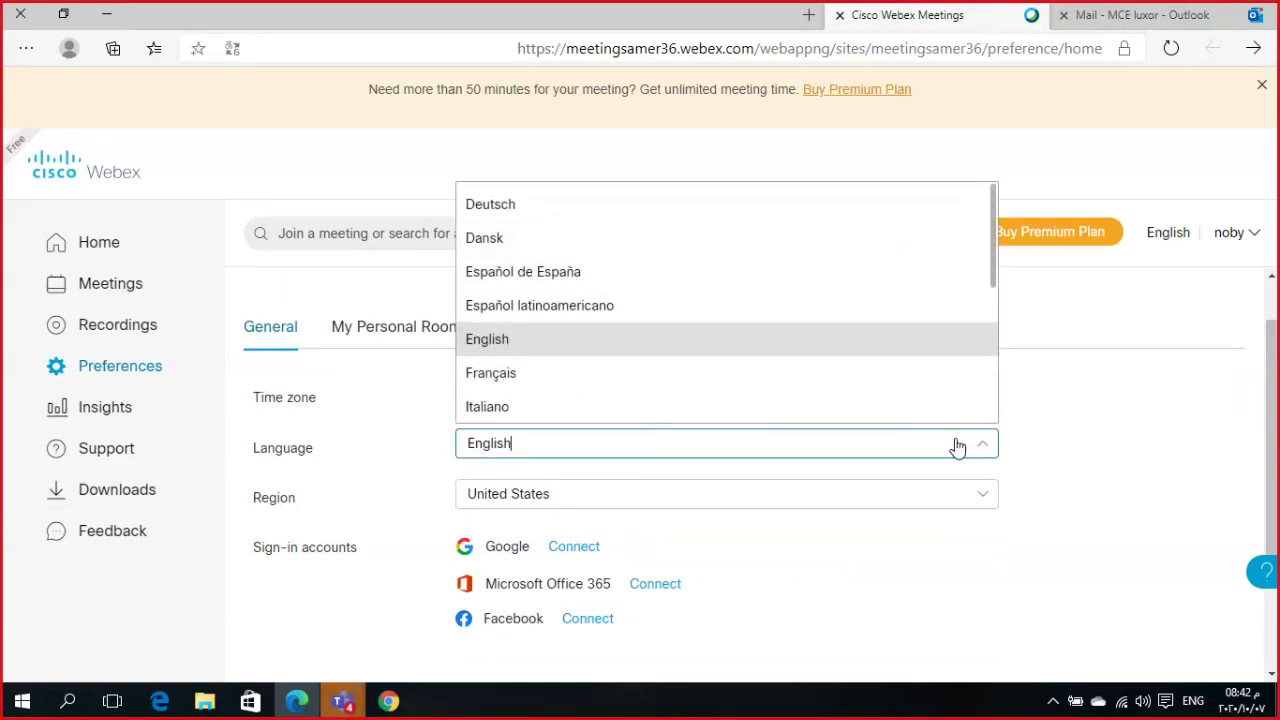
scroll(651, 369, "down", 2)
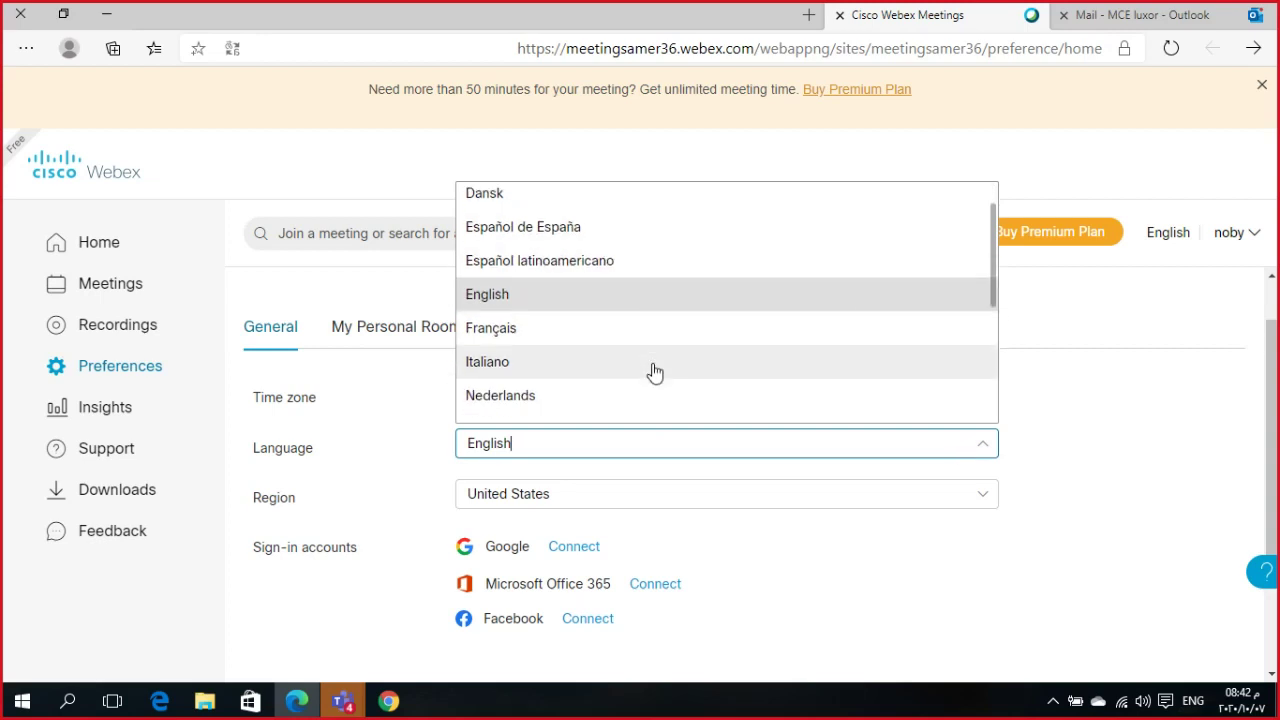
scroll(657, 387, "down", 2)
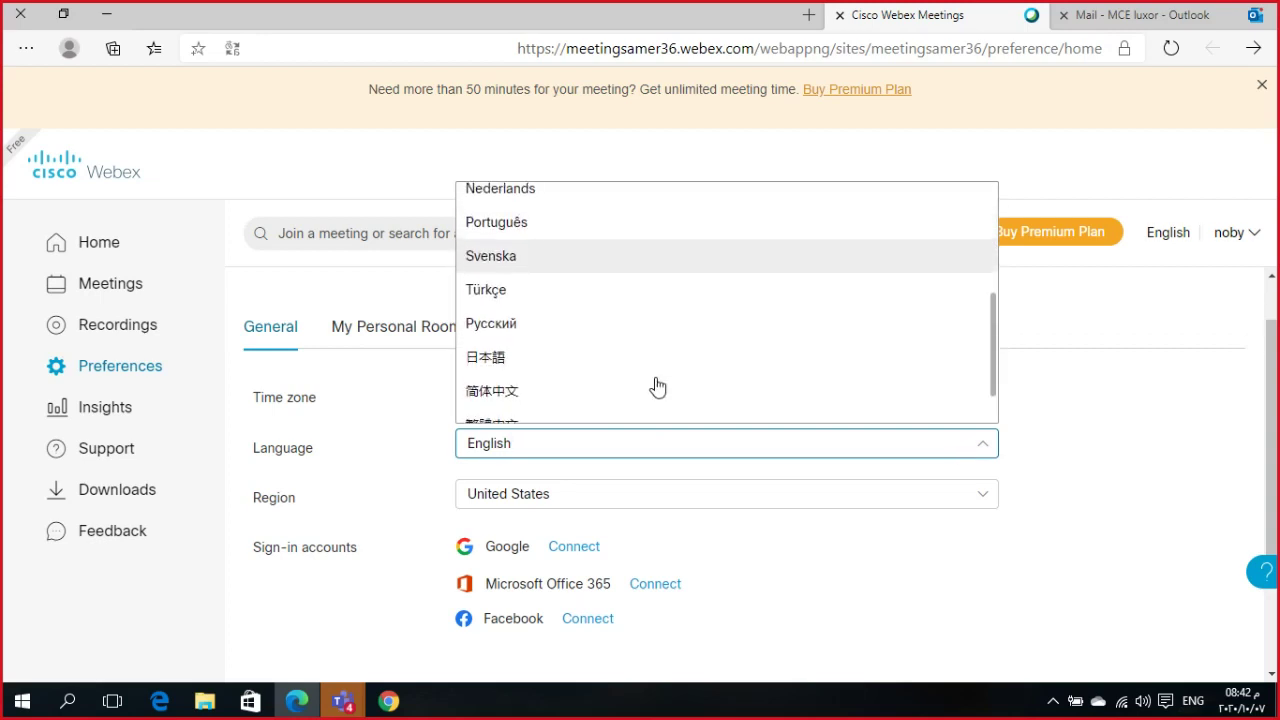
scroll(657, 387, "down", 1)
scroll(657, 387, "up", 3)
scroll(655, 386, "up", 2)
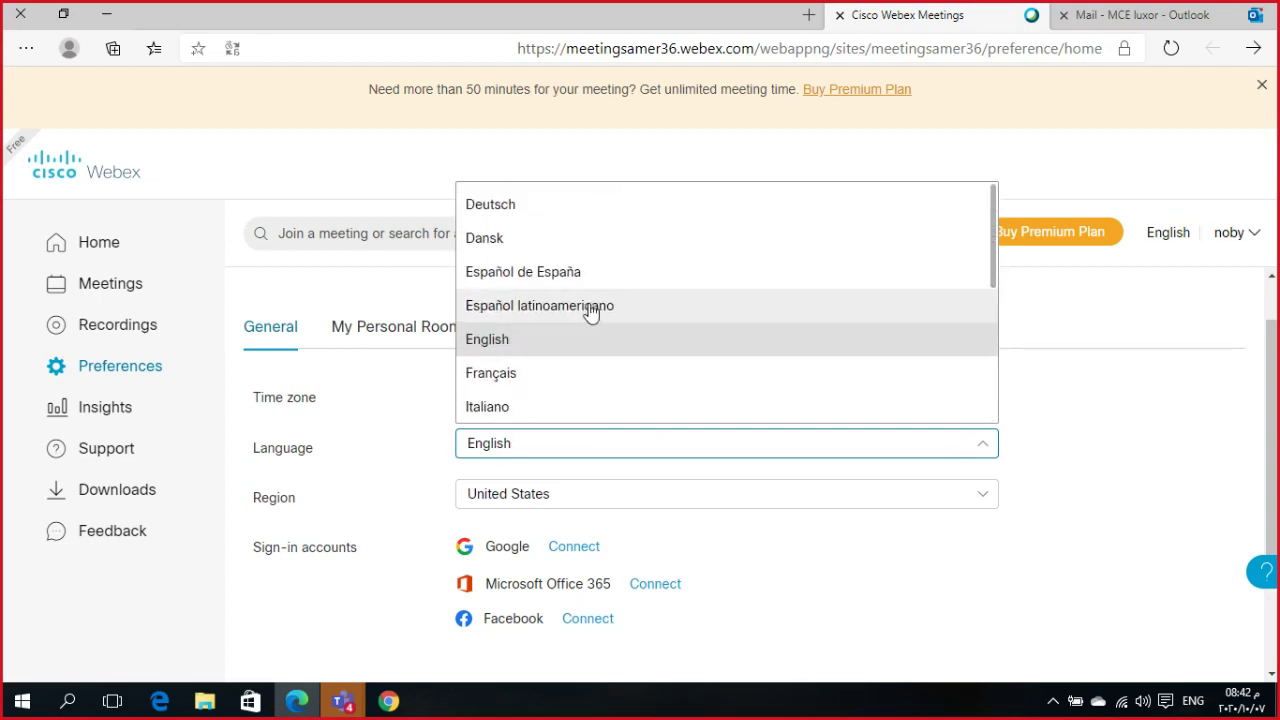
scroll(479, 348, "down", 2)
scroll(479, 348, "up", 2)
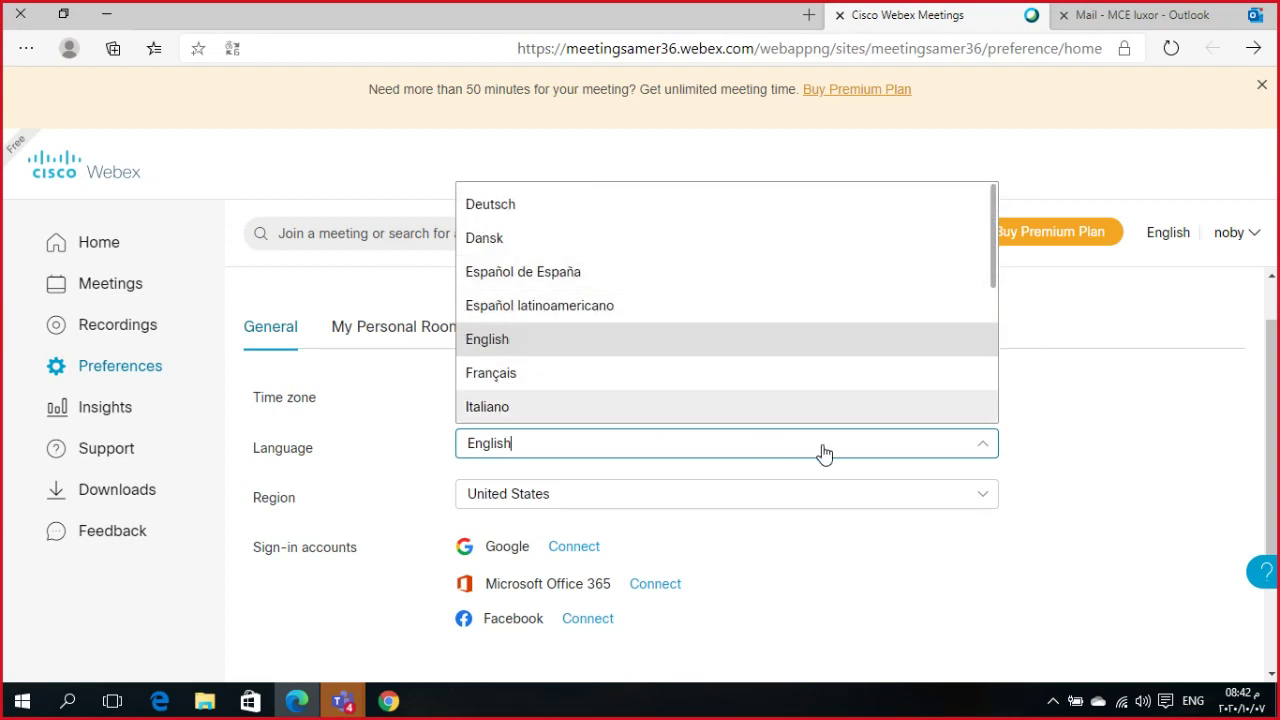
left_click(1146, 491)
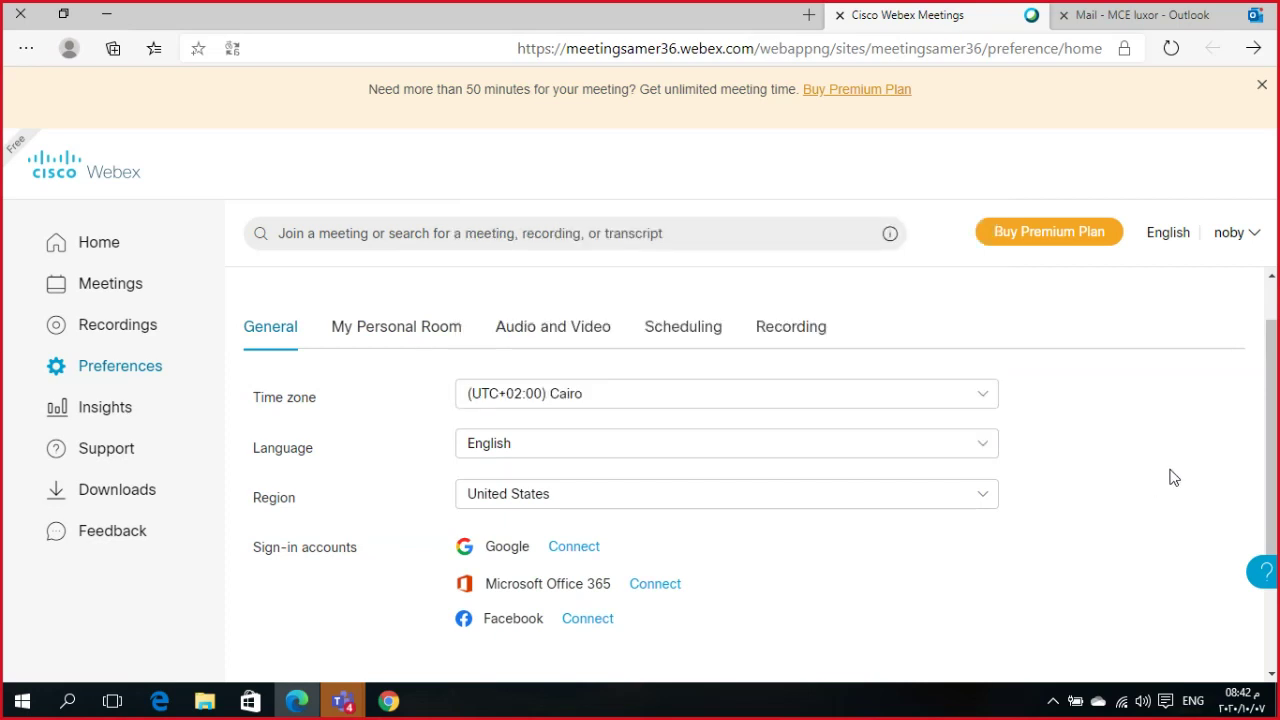
scroll(1190, 470, "down", 1)
scroll(337, 480, "up", 1)
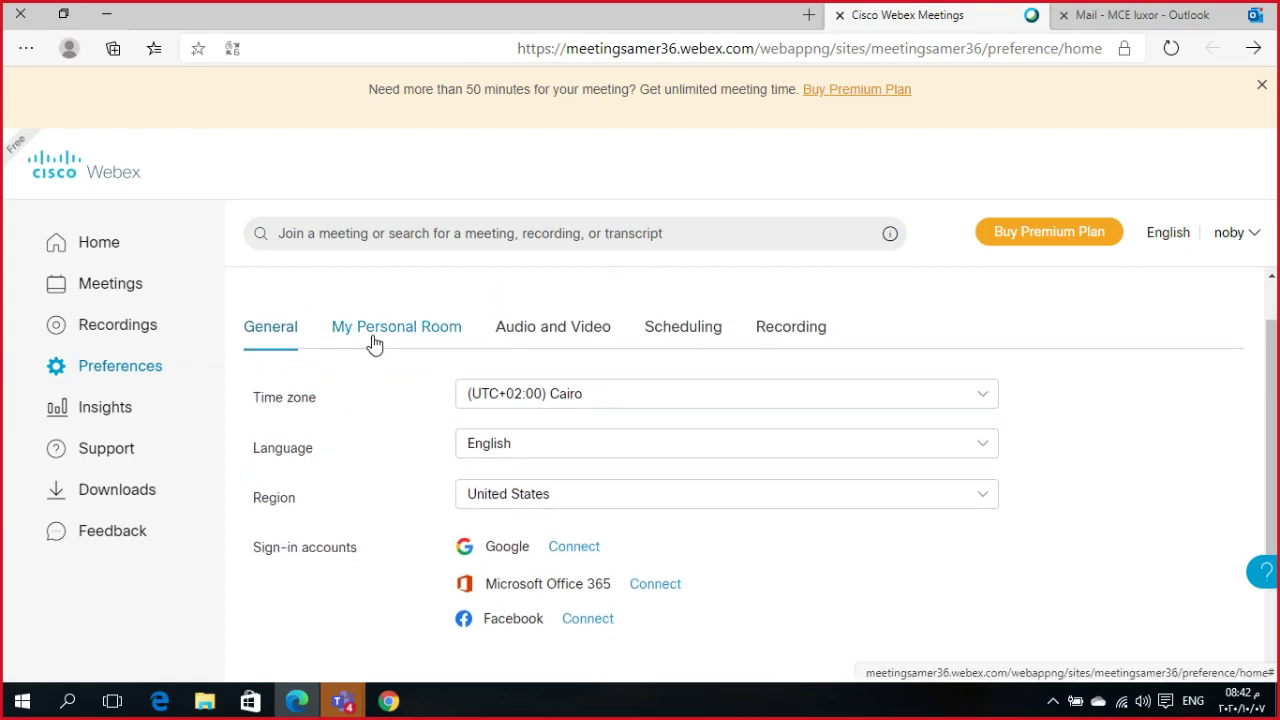
left_click(374, 343)
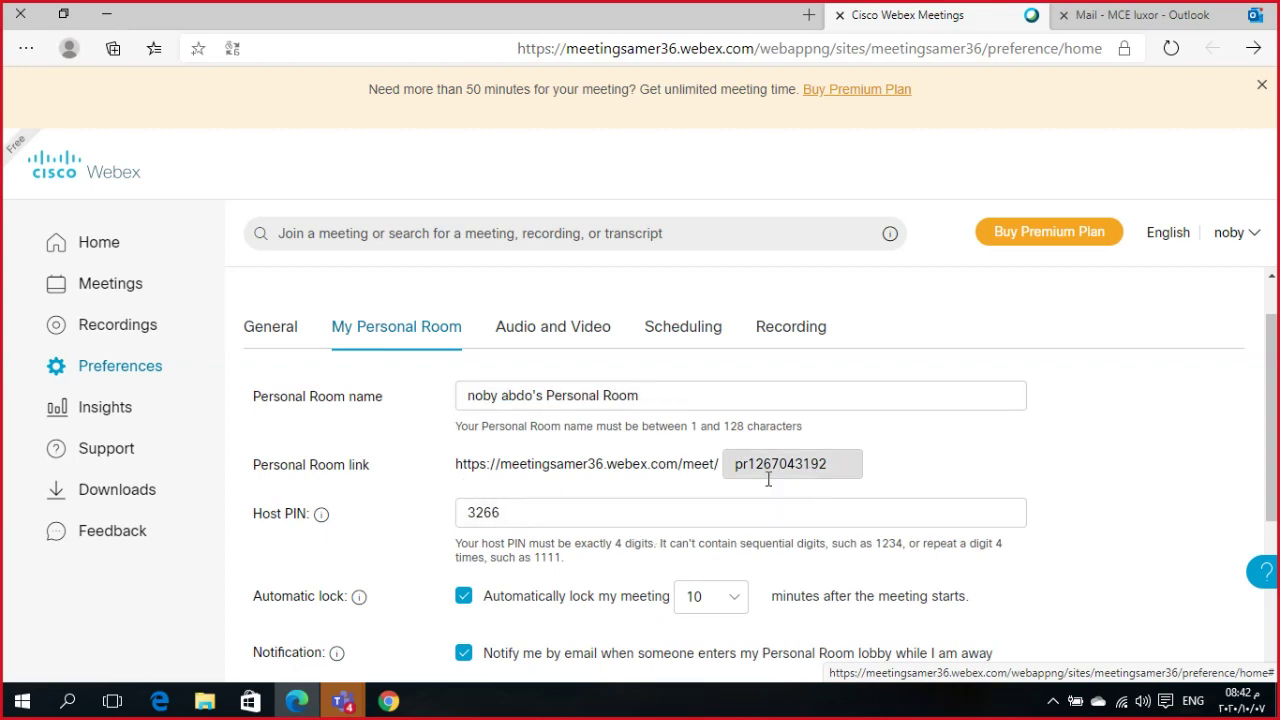
scroll(805, 471, "down", 1)
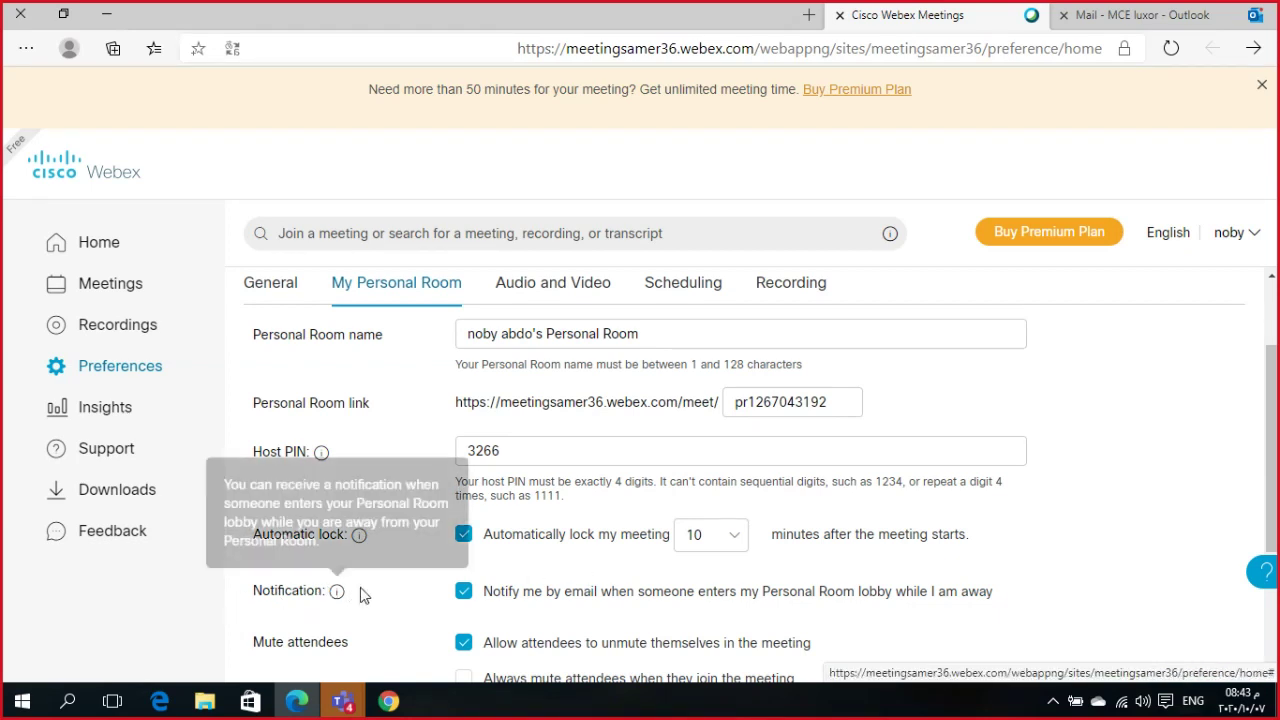
scroll(422, 630, "down", 1)
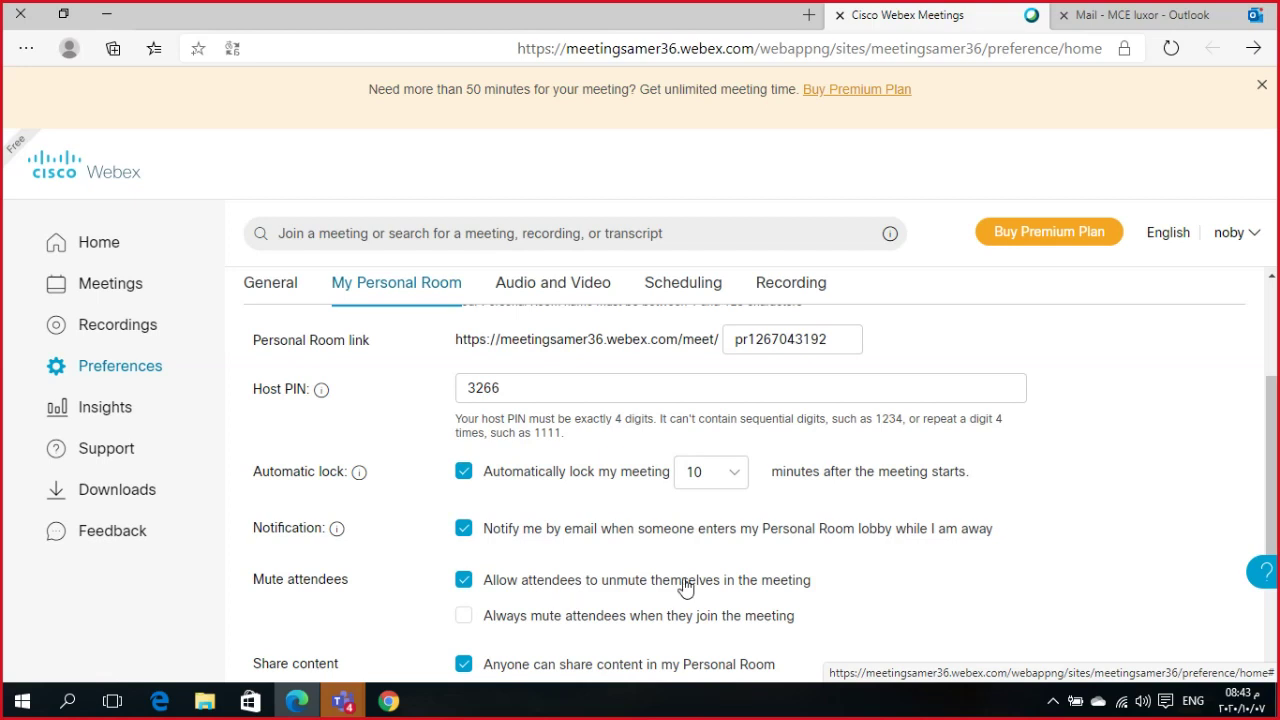
scroll(995, 580, "down", 1)
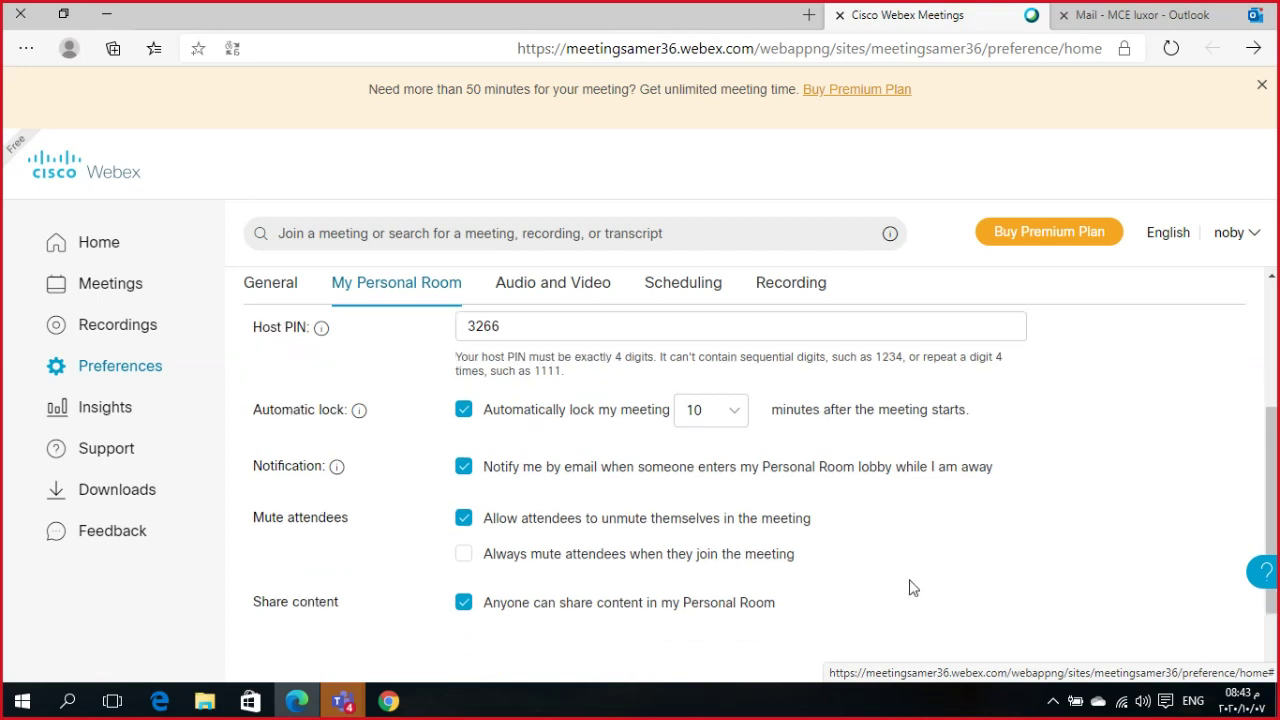
scroll(580, 590, "up", 4)
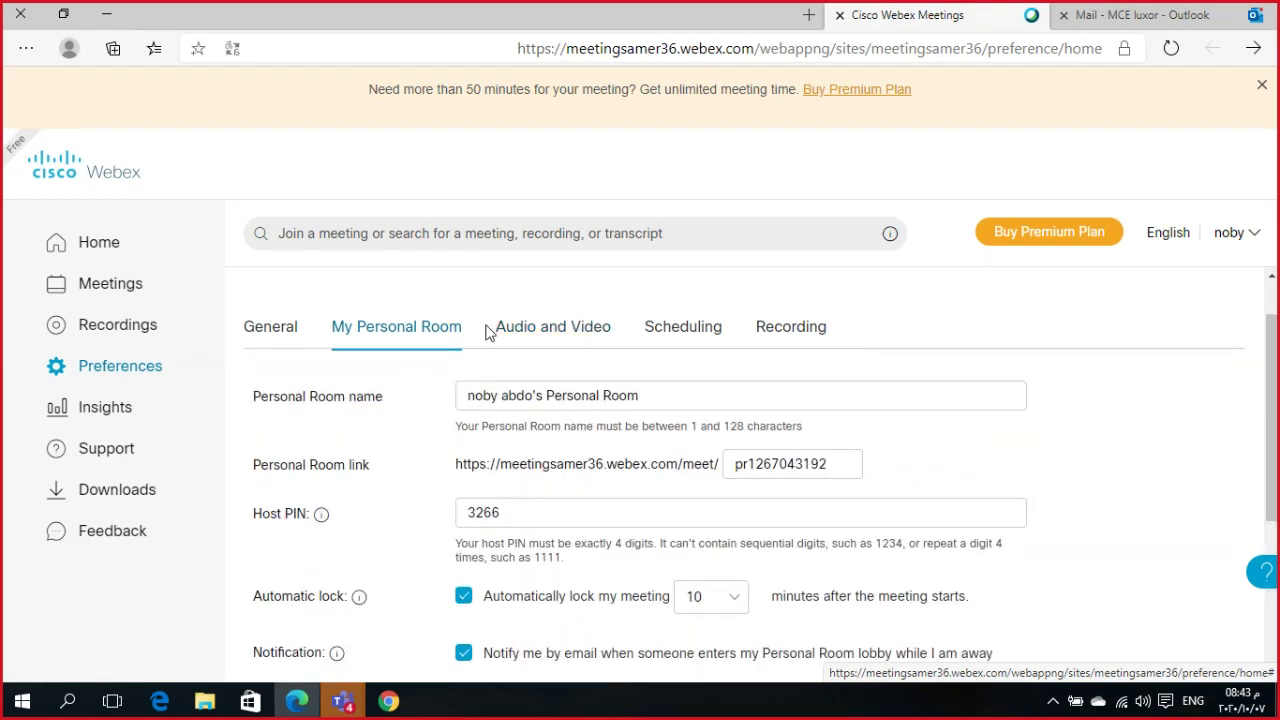
Step: Scroll through Audio and Video and Scheduling, ending on Recording's Thumbnails and Grid layouts
left_click(512, 332)
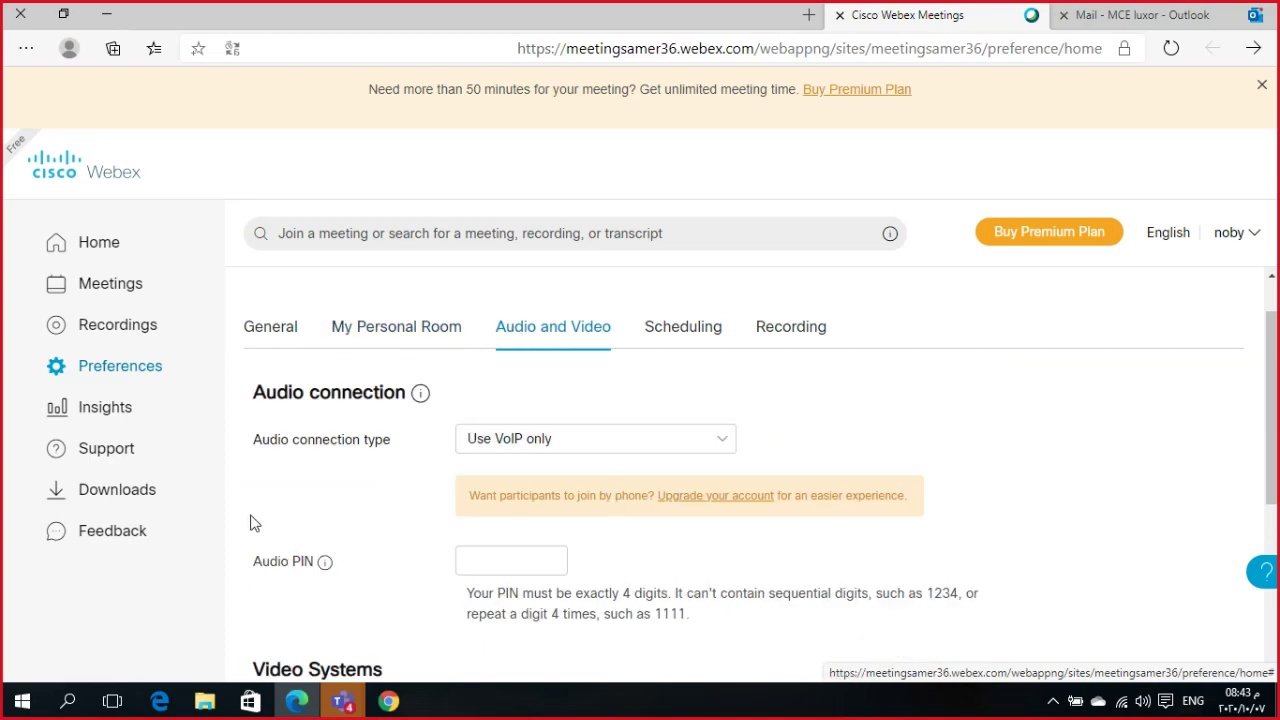
scroll(247, 524, "down", 5)
scroll(343, 580, "down", 2)
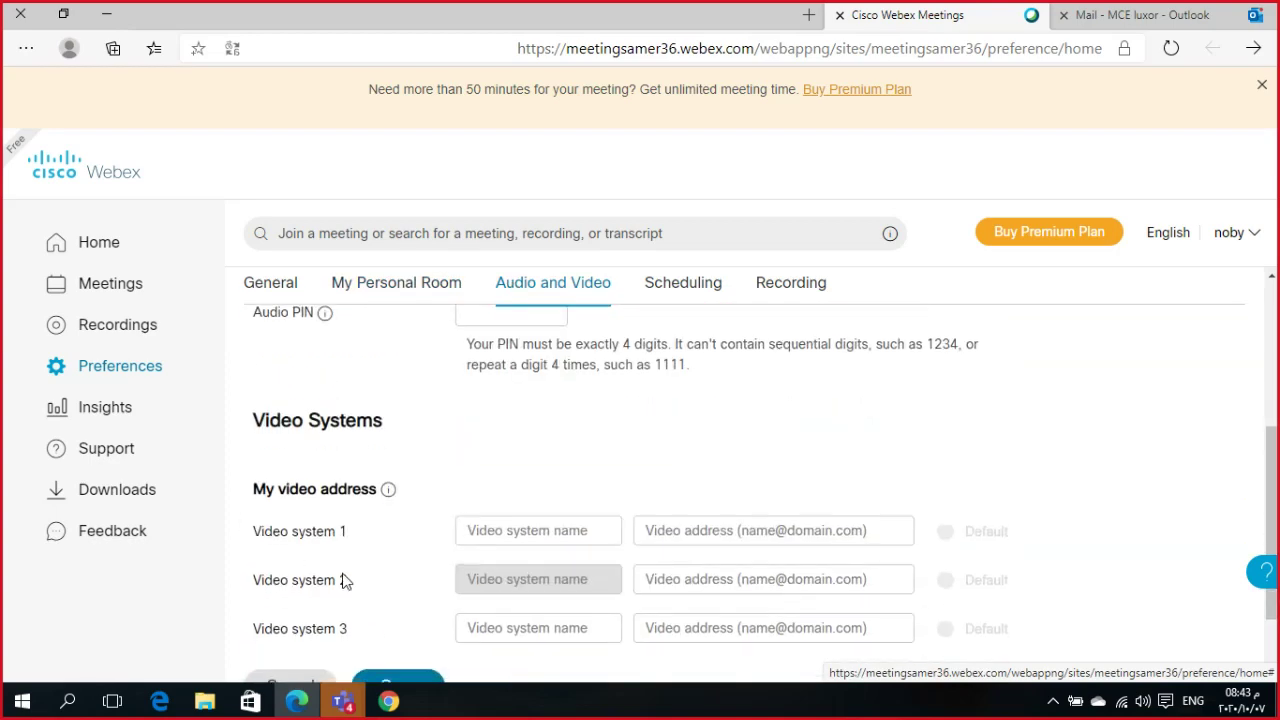
scroll(349, 580, "up", 5)
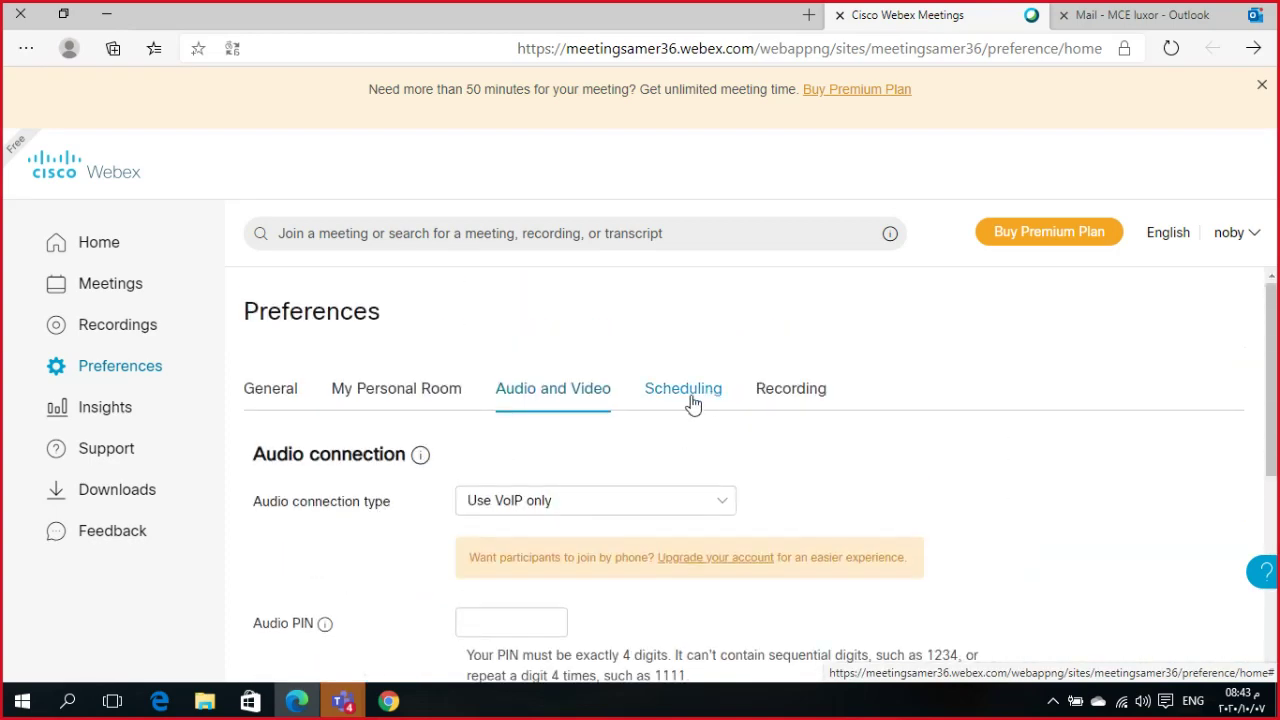
left_click(692, 402)
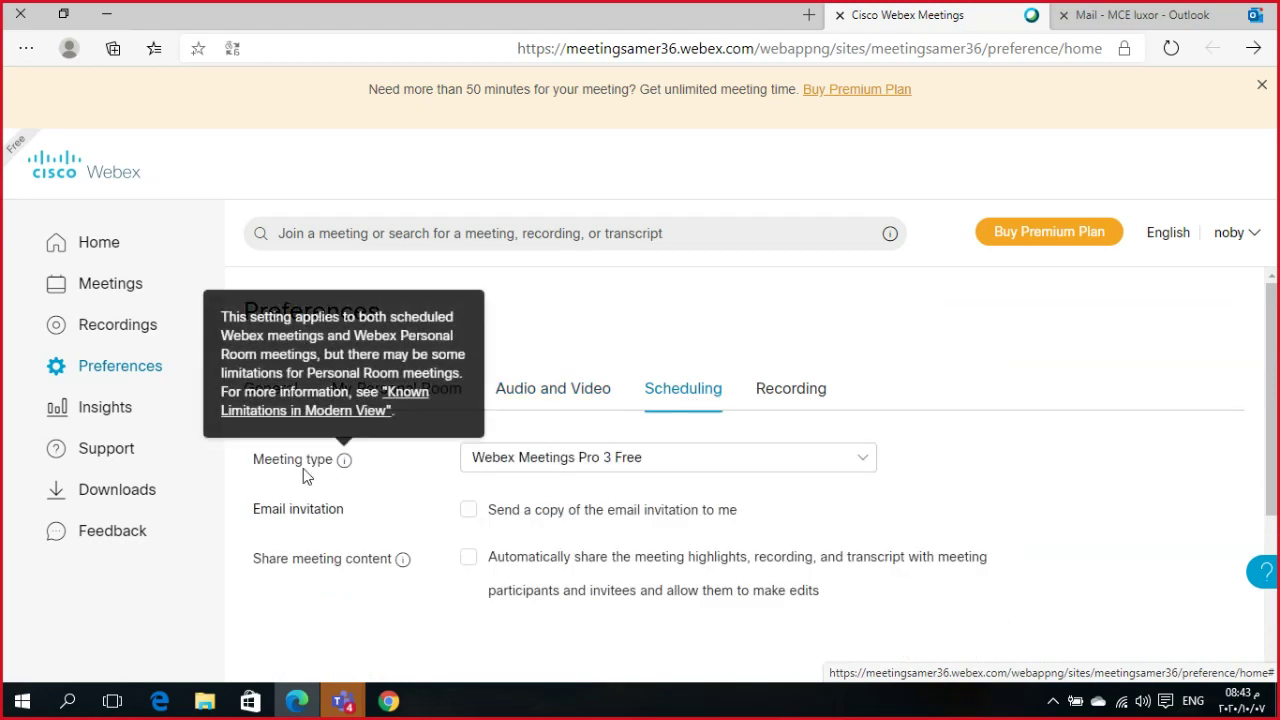
scroll(307, 477, "down", 3)
scroll(307, 477, "up", 3)
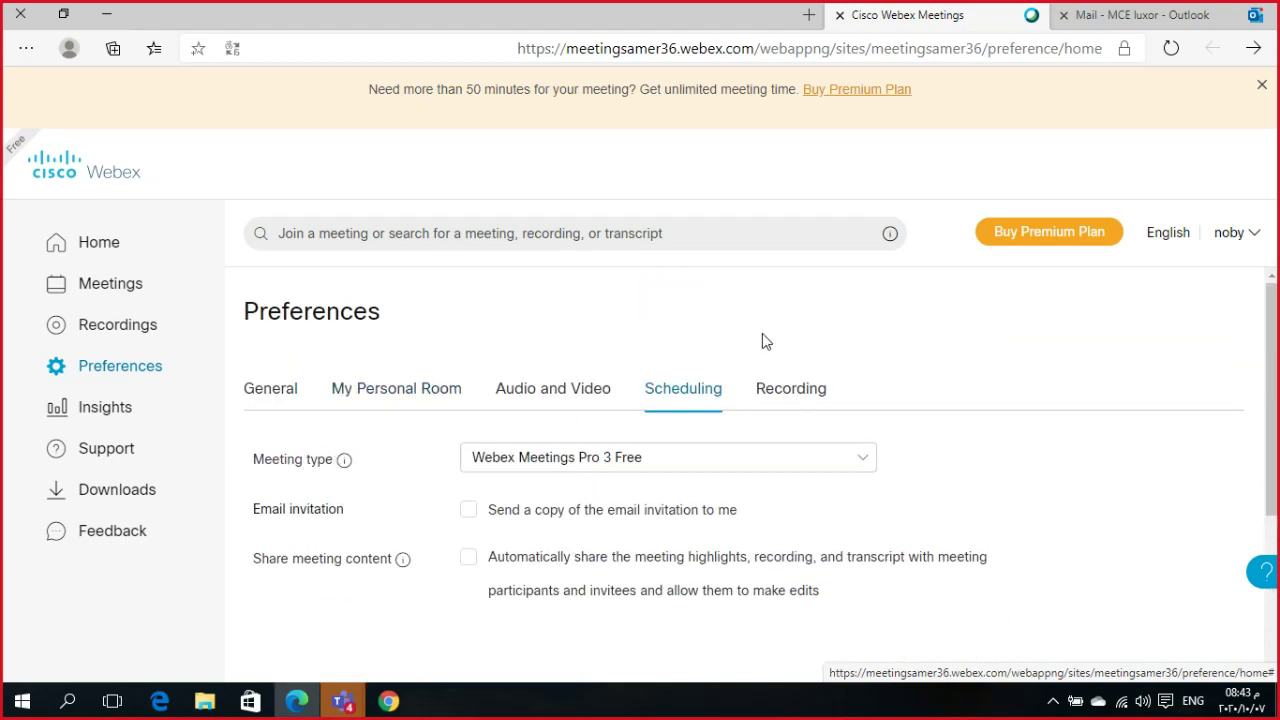
left_click(776, 397)
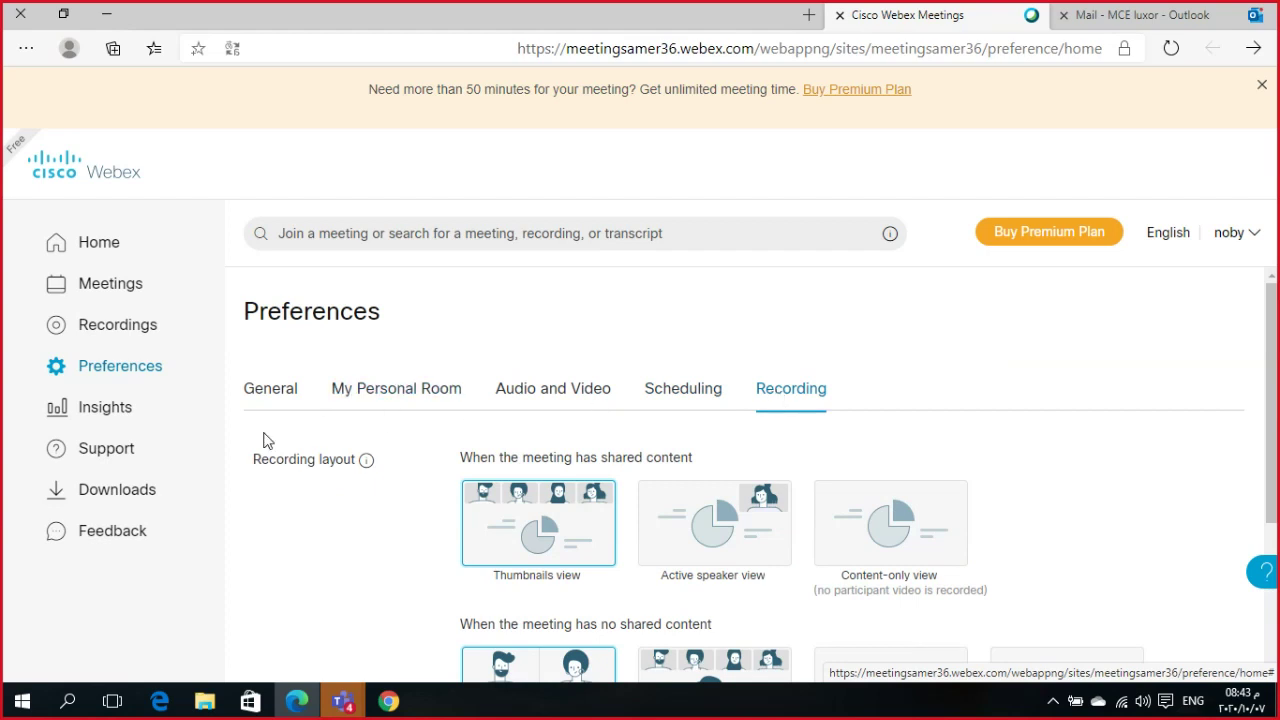
scroll(266, 441, "down", 2)
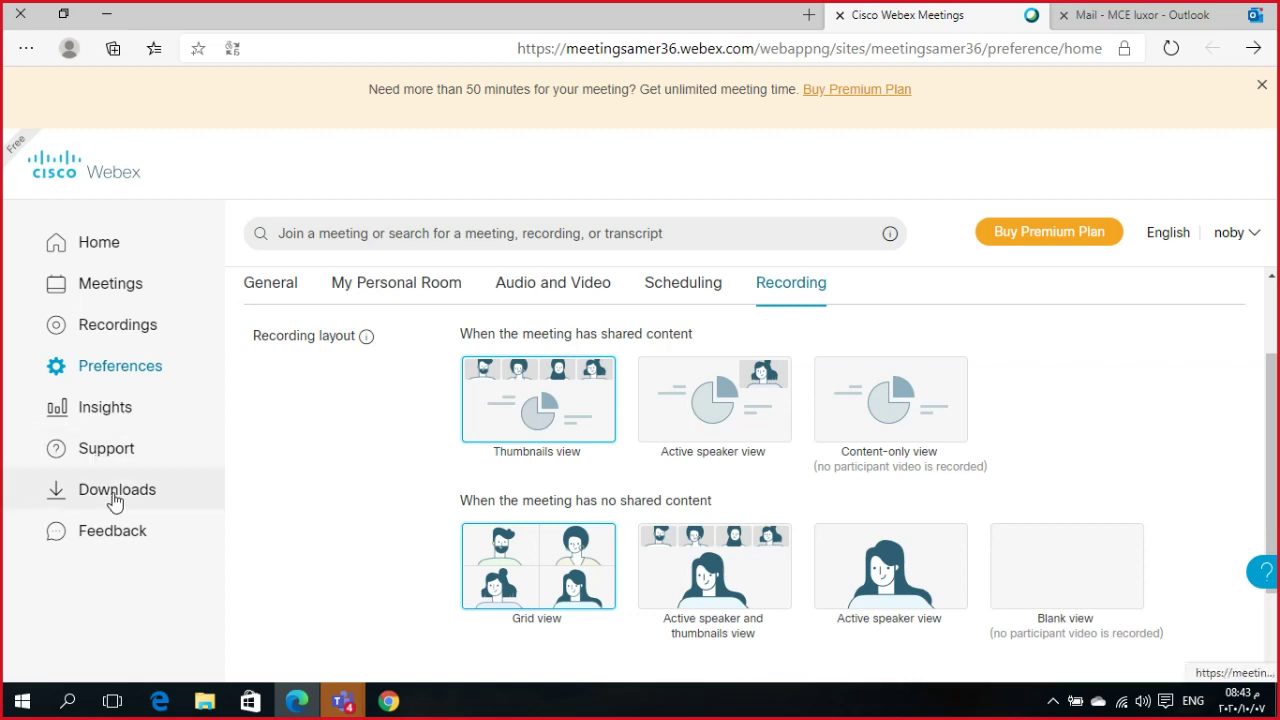
scroll(329, 534, "up", 1)
mouse_move(366, 459)
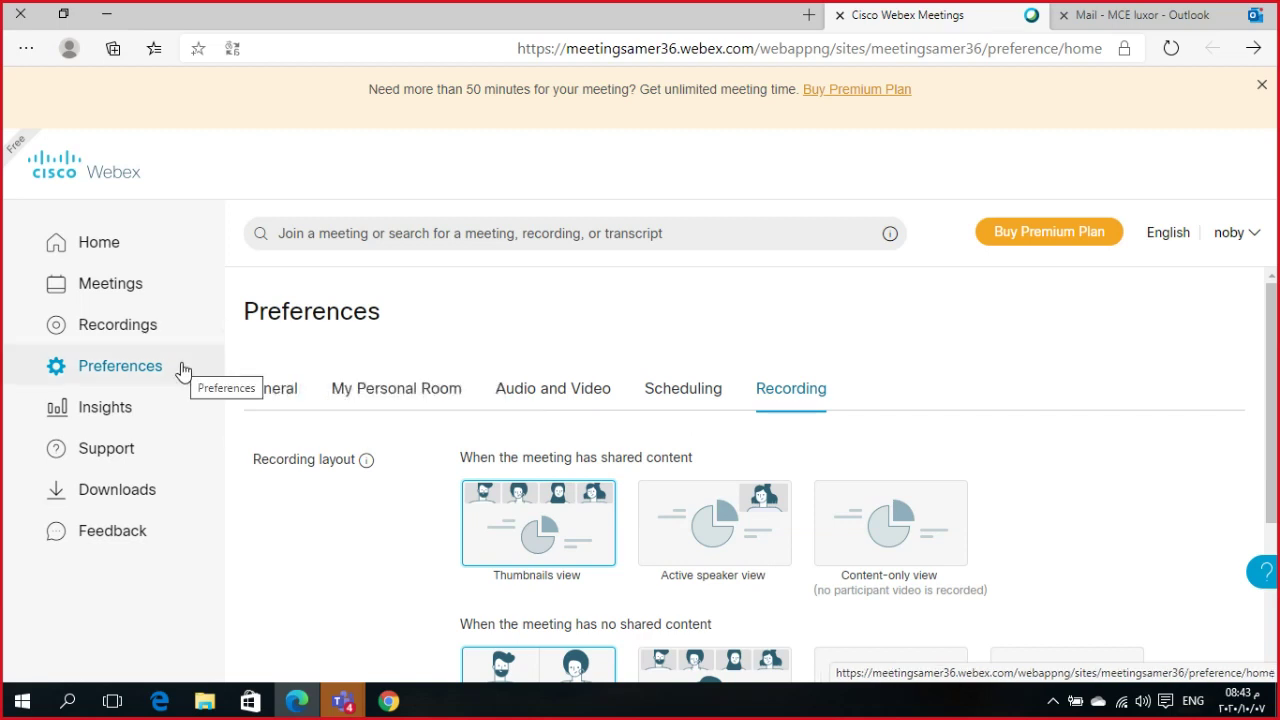
Step: Start a new meeting and enter the Arabic topic 'كيفية عمل اجتماعات الفديو'
left_click(79, 292)
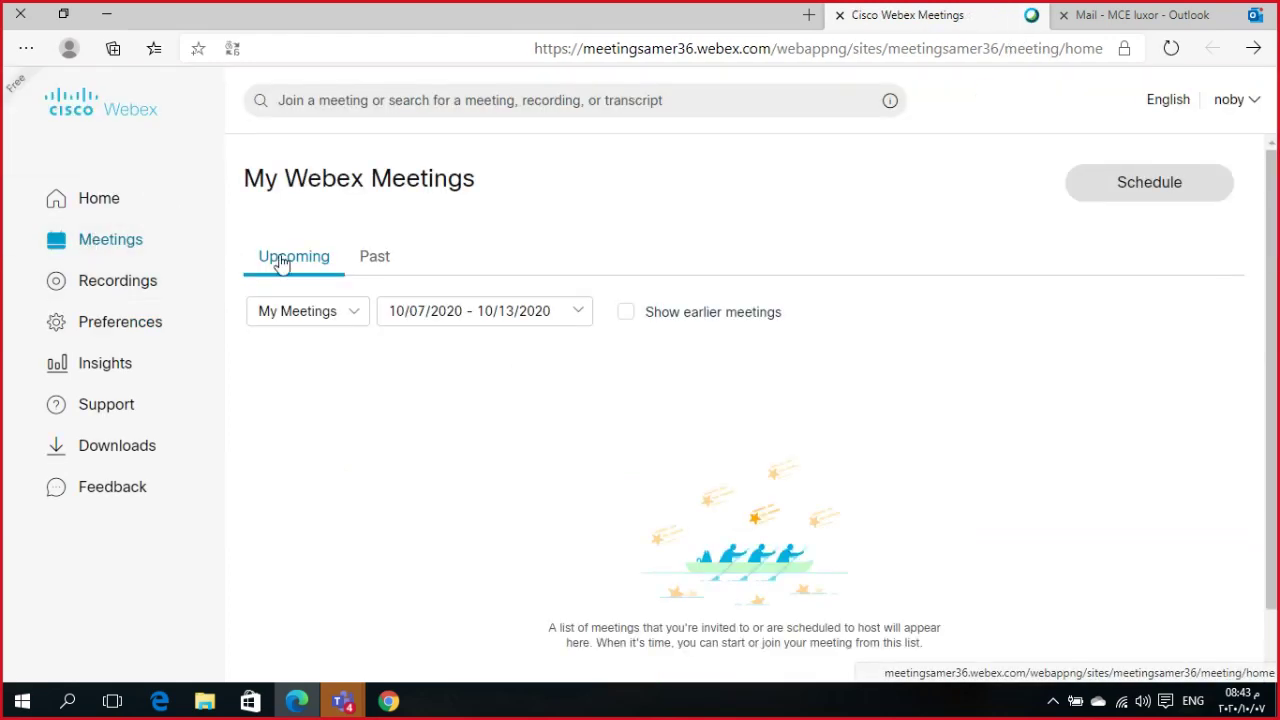
left_click(1160, 316)
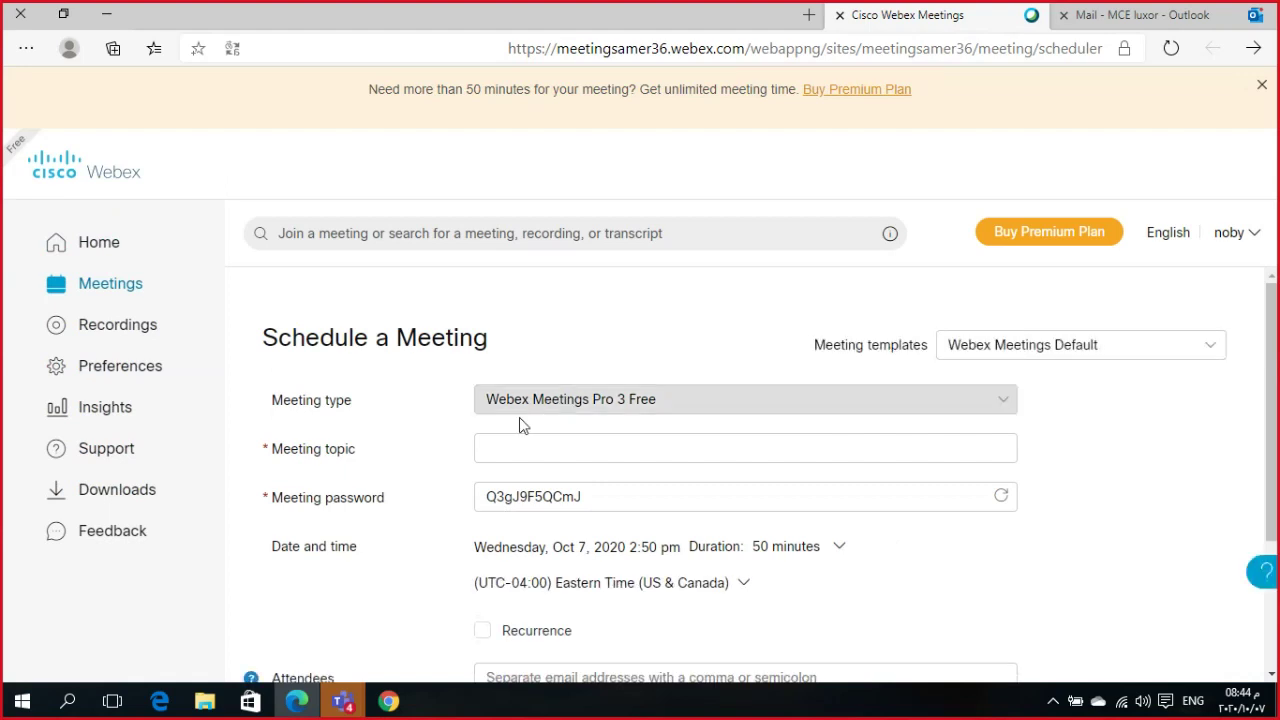
left_click(668, 456)
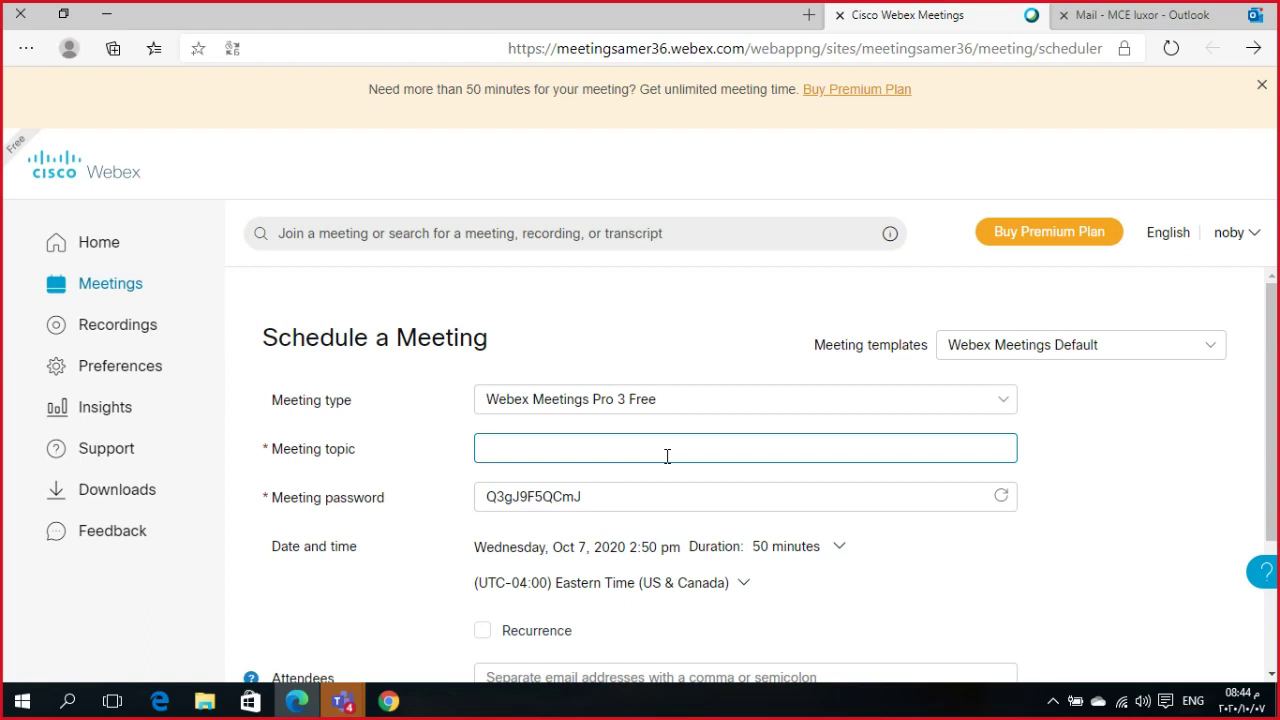
type(";d")
key("BackSpace")
key("BackSpace")
key("alt+shift")
type("كيفية عمل اجتماعات الفيديو")
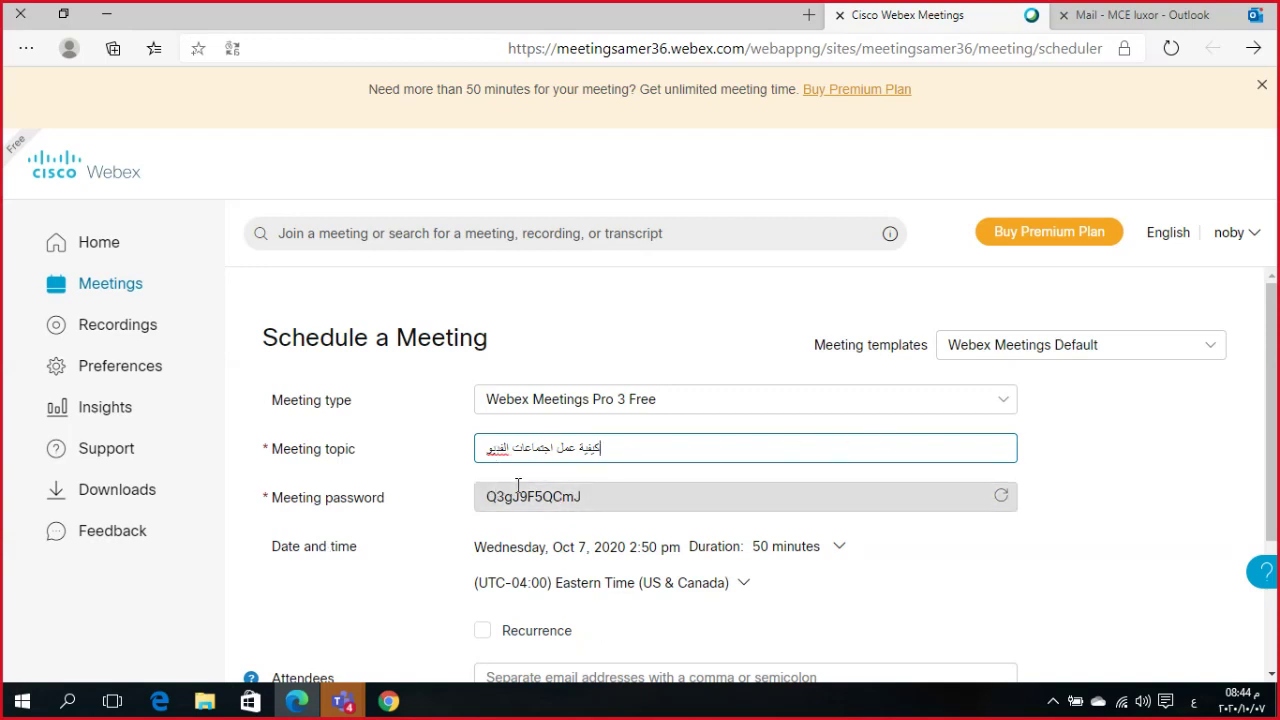
Step: Check the meeting password requirements popup, dismiss it, and scroll down the form
left_click(577, 497)
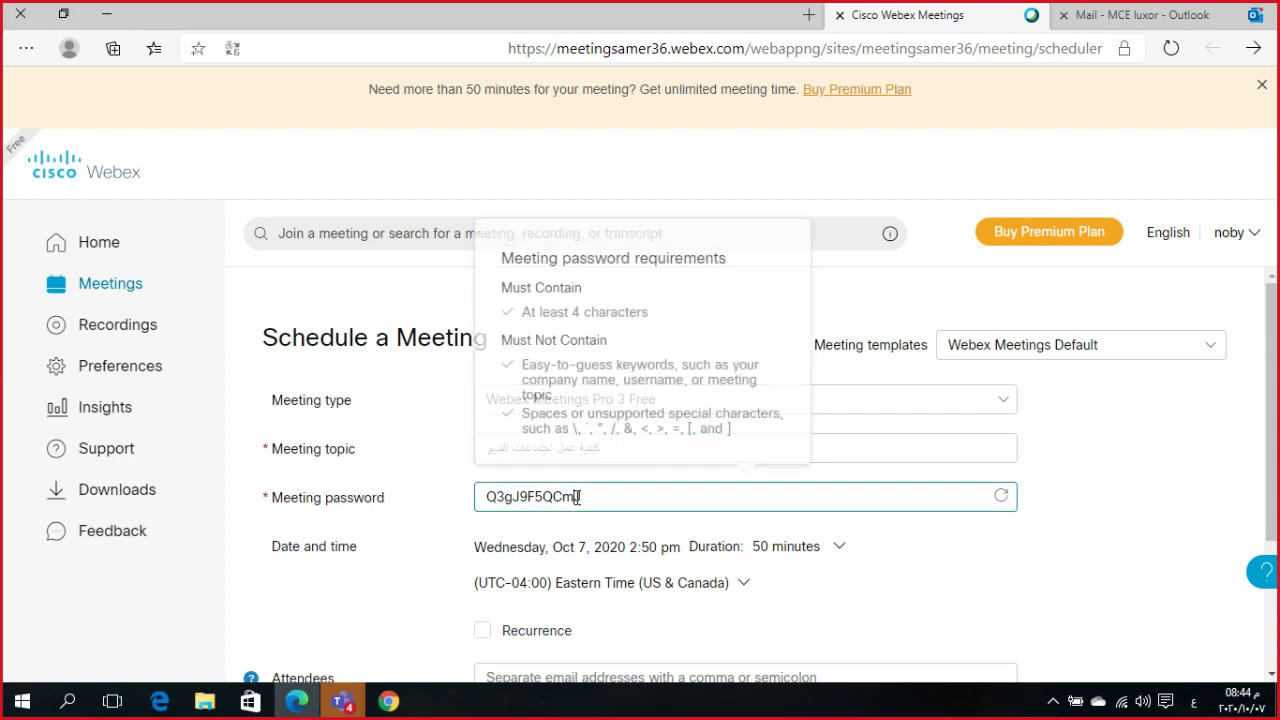
left_click(980, 600)
scroll(1017, 586, "down", 2)
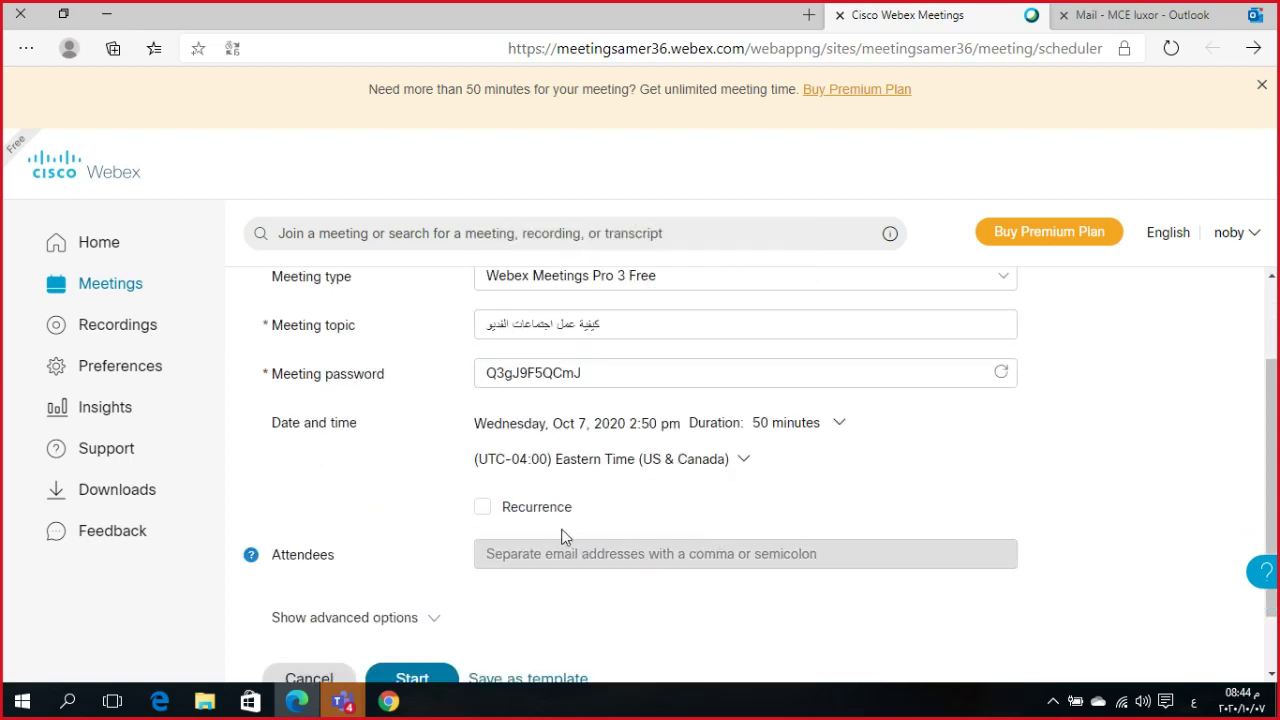
scroll(351, 537, "down", 1)
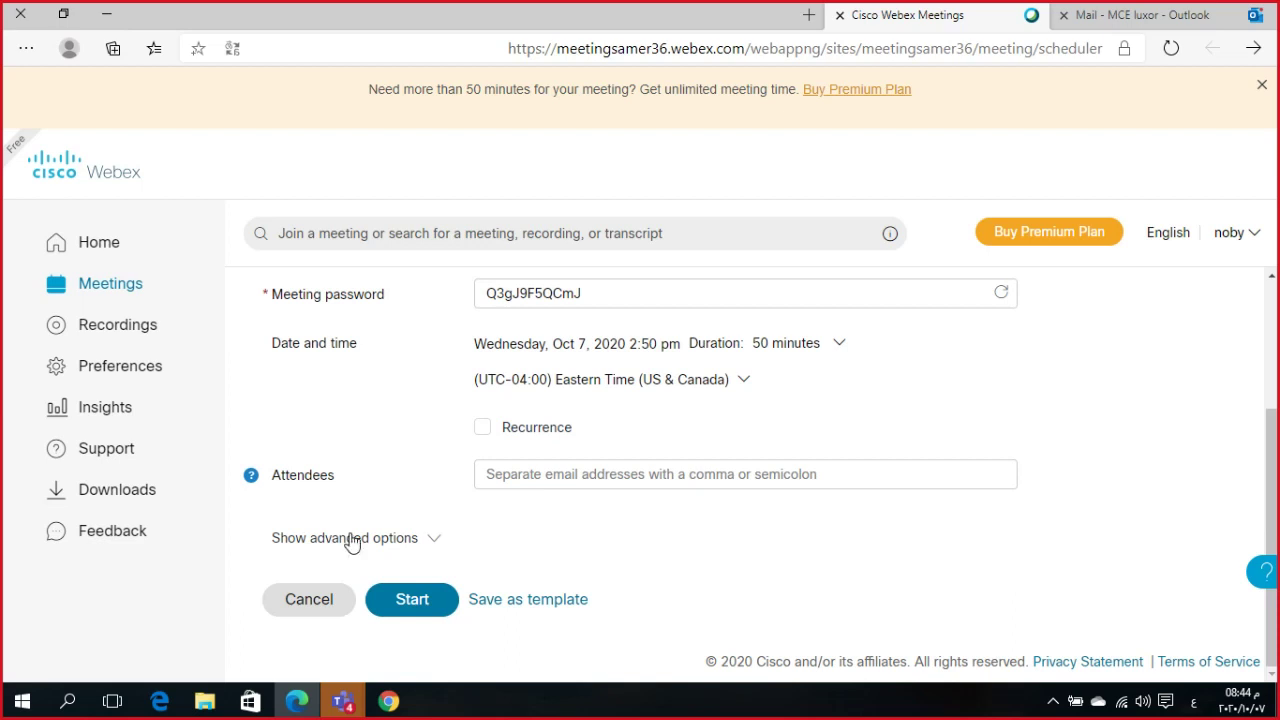
scroll(351, 540, "up", 3)
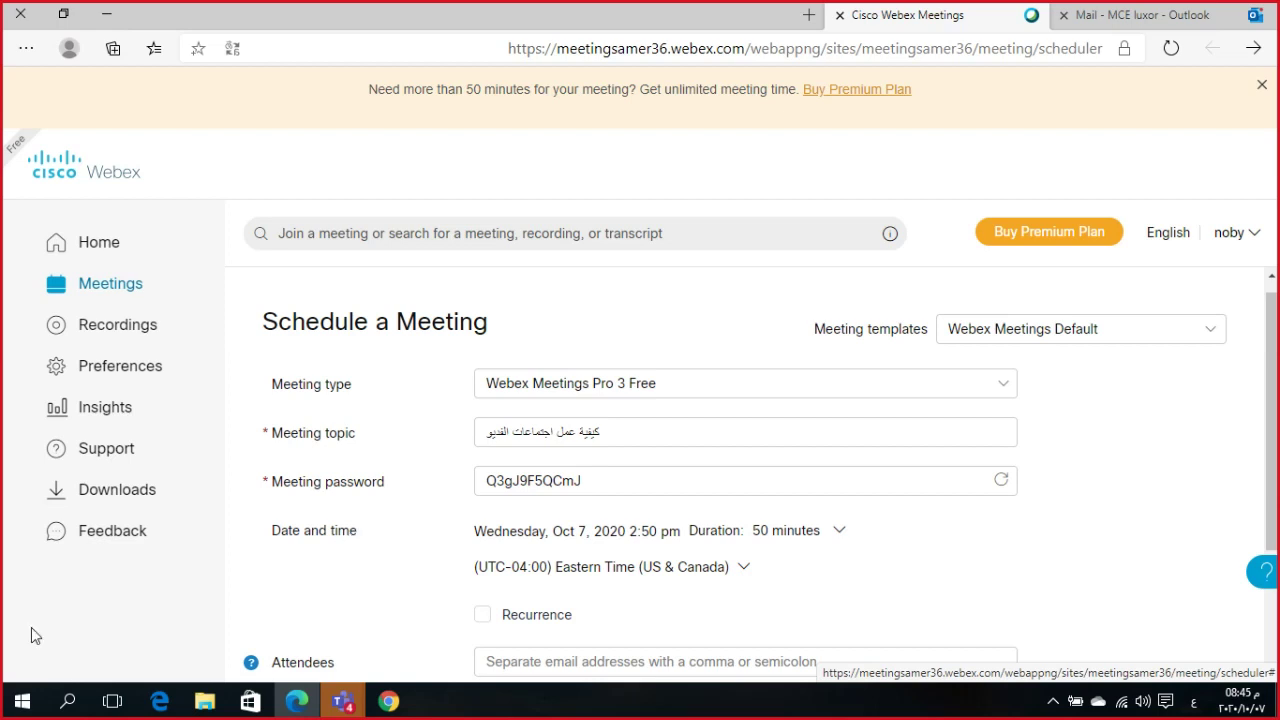
scroll(1133, 582, "down", 2)
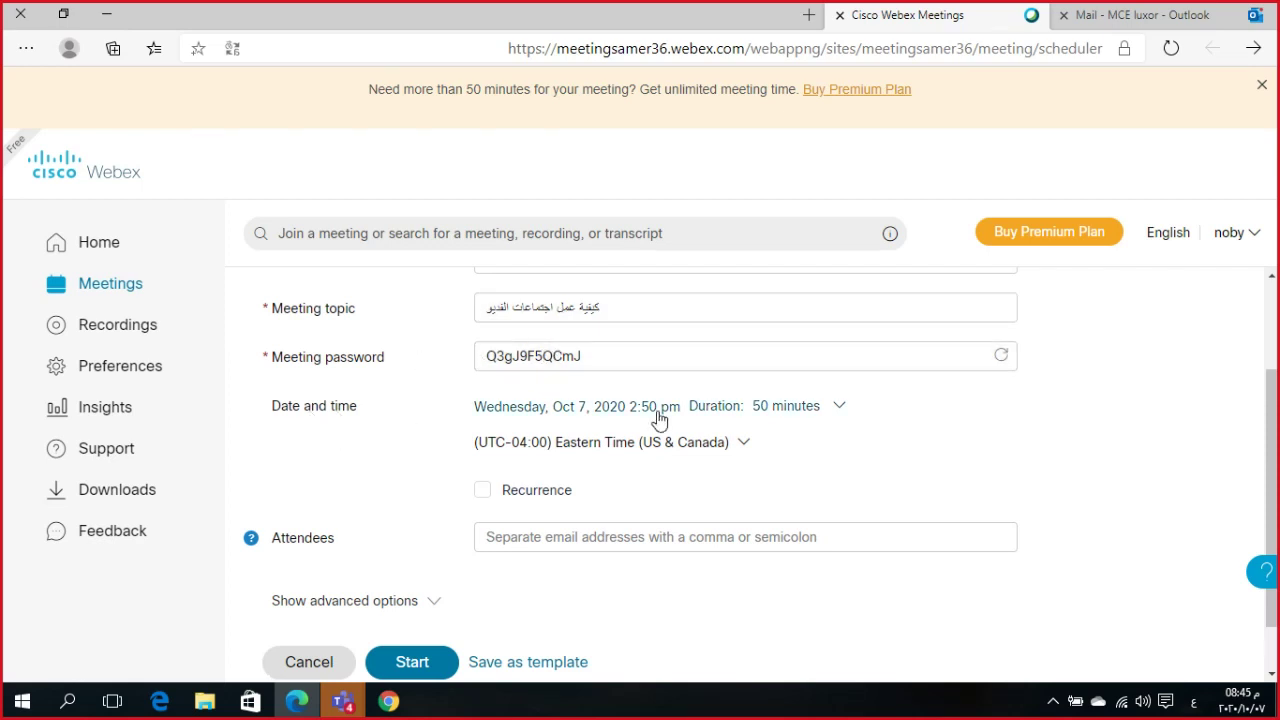
Step: Set the meeting time zone to (UTC+02:00) Cairo, shifting the start to 8:50 pm
left_click(835, 410)
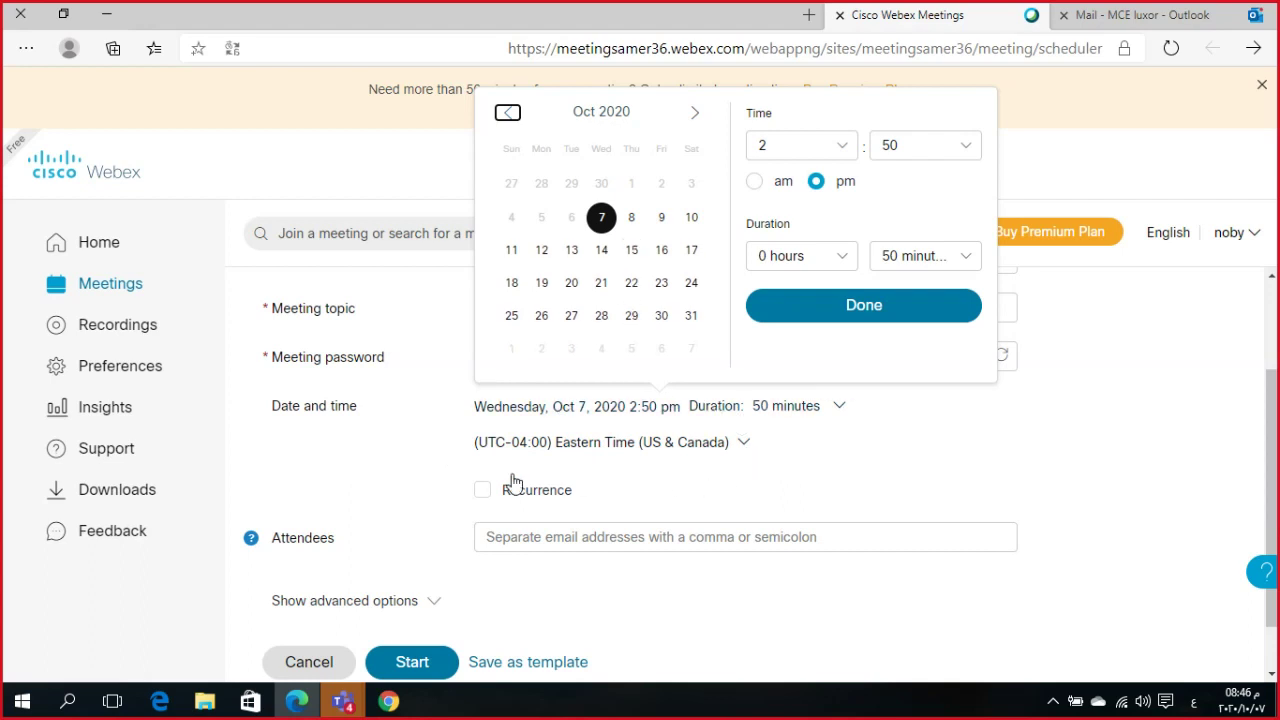
left_click(752, 450)
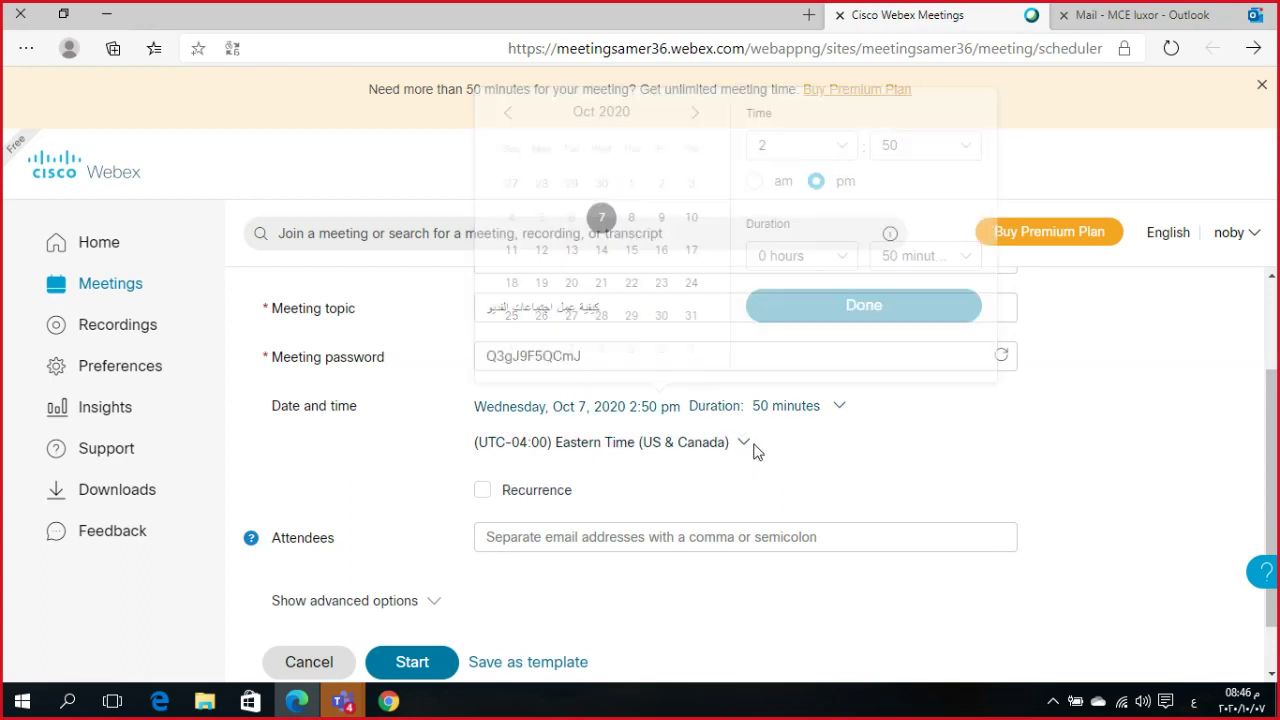
left_click(738, 447)
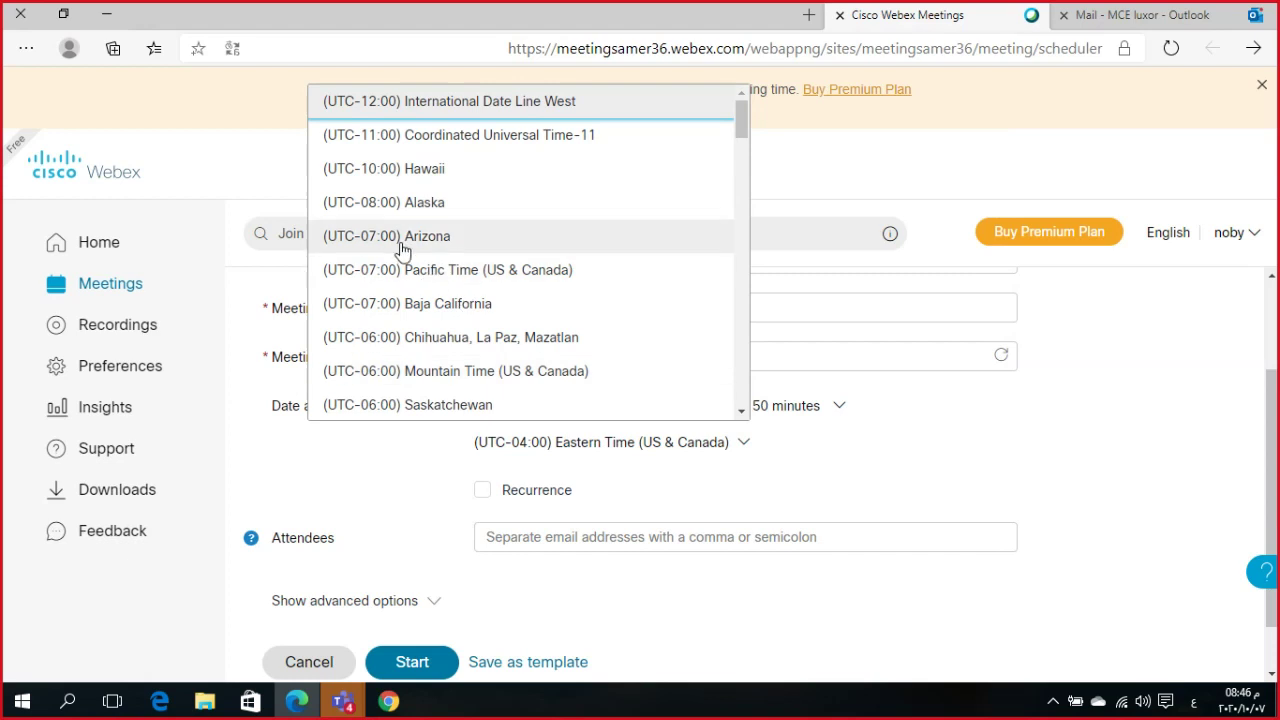
scroll(401, 250, "down", 2)
scroll(401, 250, "down", 6)
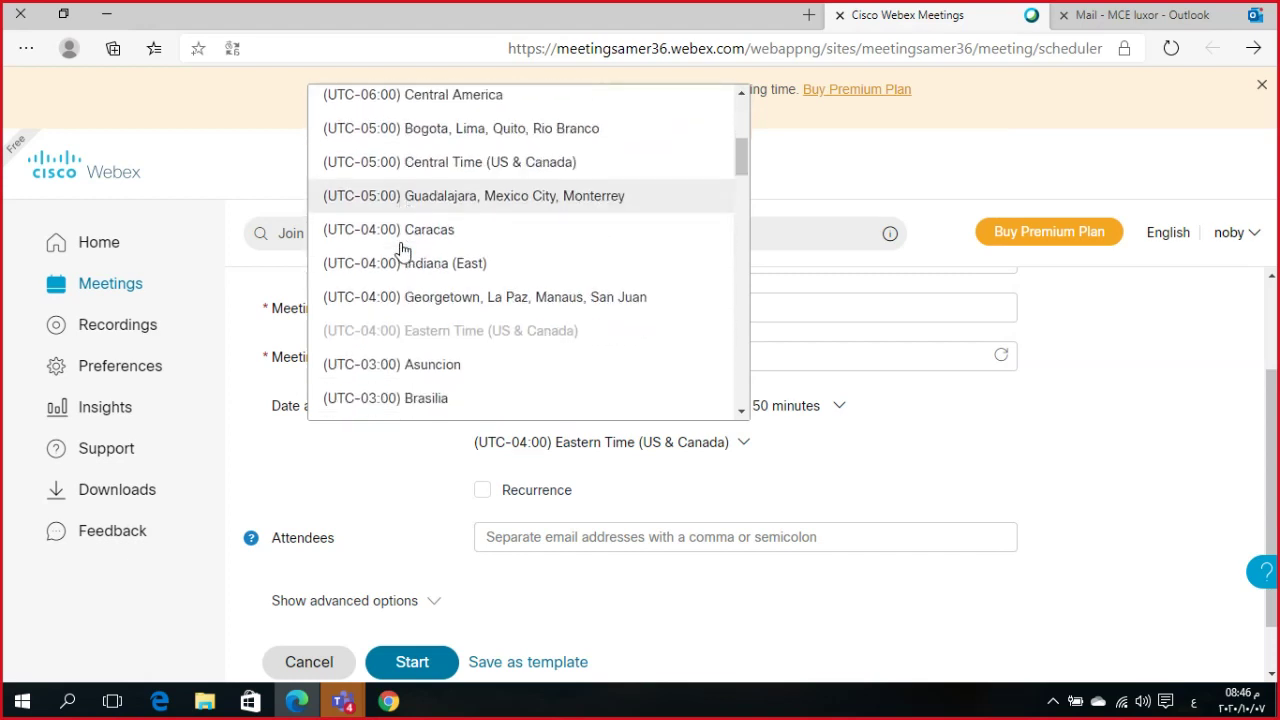
scroll(401, 250, "up", 1)
scroll(395, 255, "down", 1)
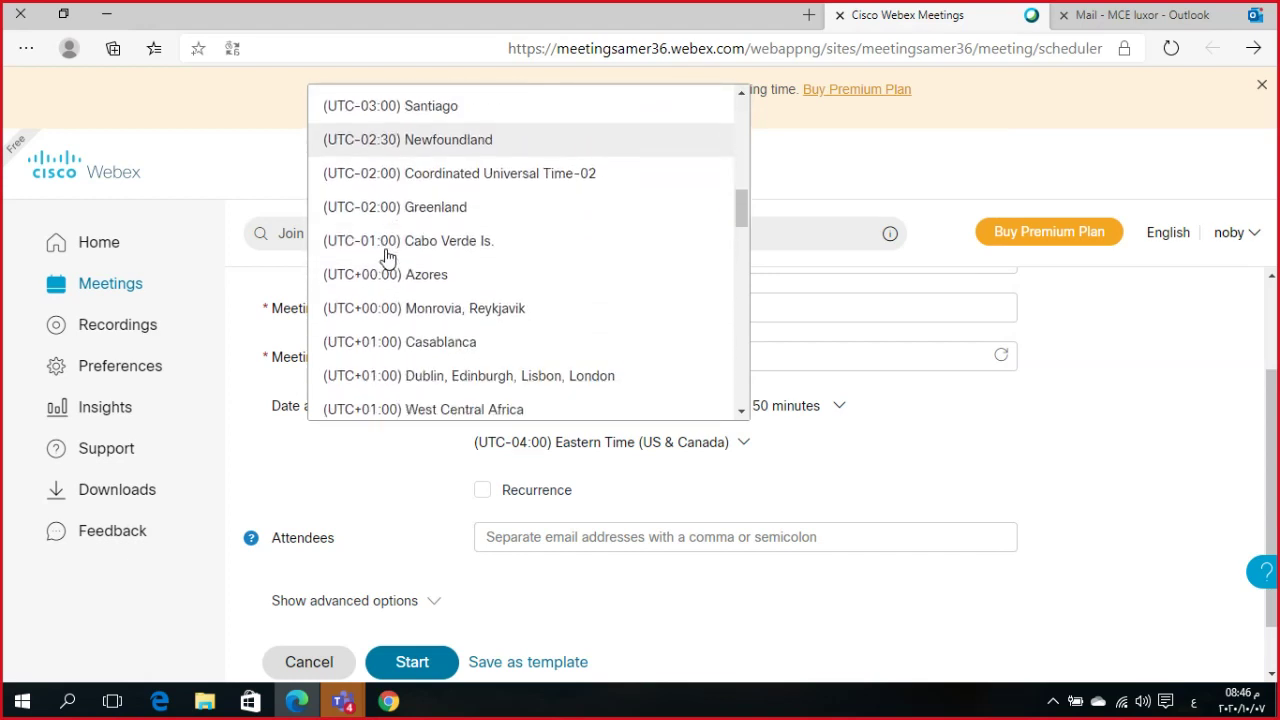
scroll(388, 258, "down", 2)
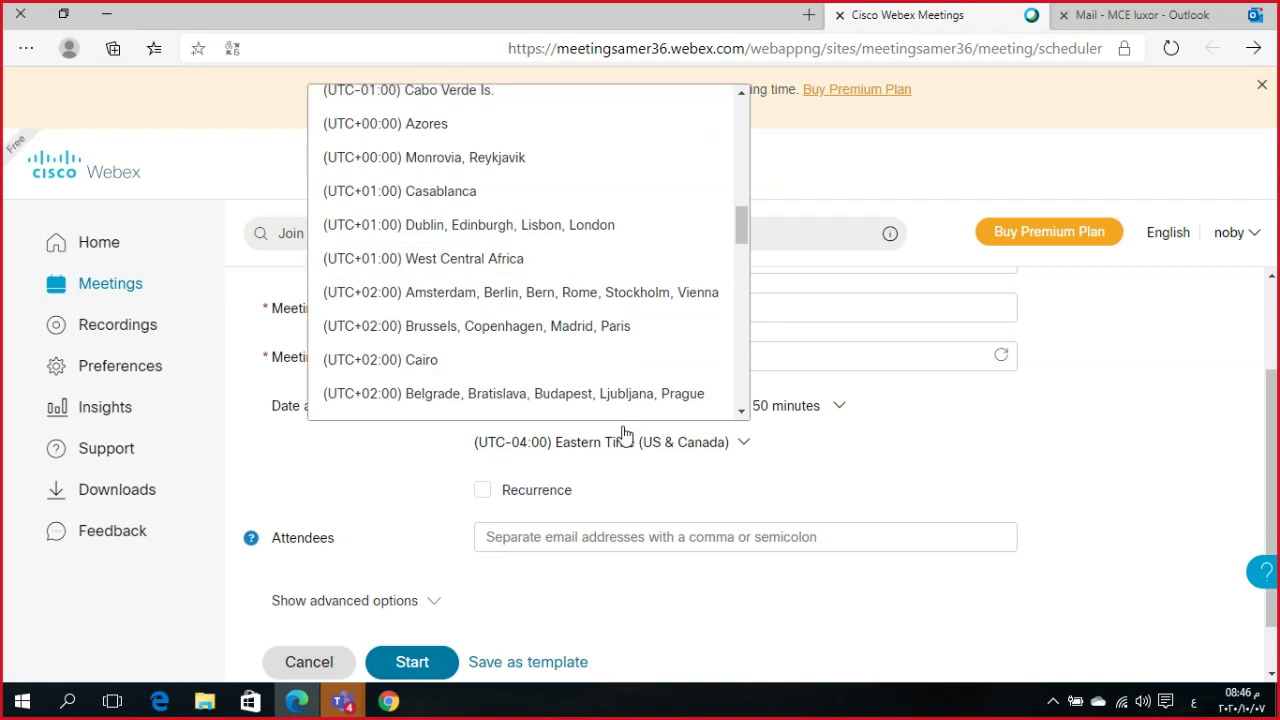
left_click(421, 360)
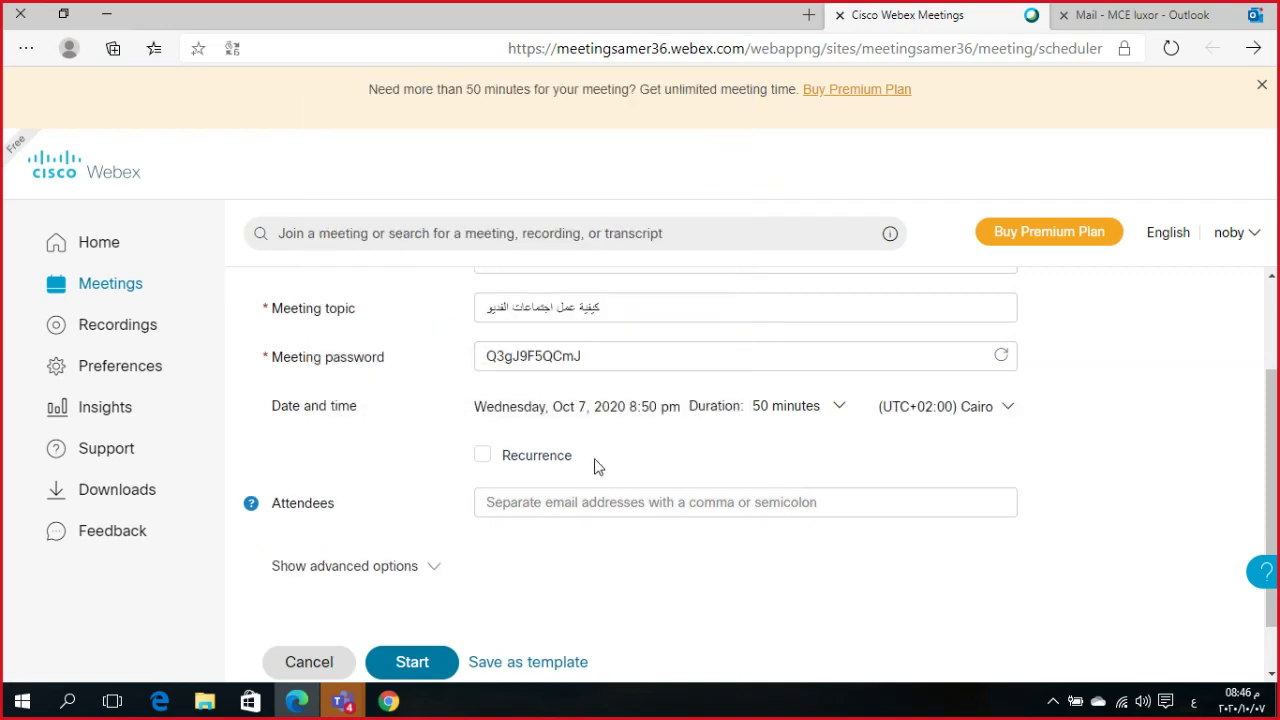
Step: Change the meeting start time to 9:00 pm on Wednesday, Oct 7, 2020
left_click(829, 410)
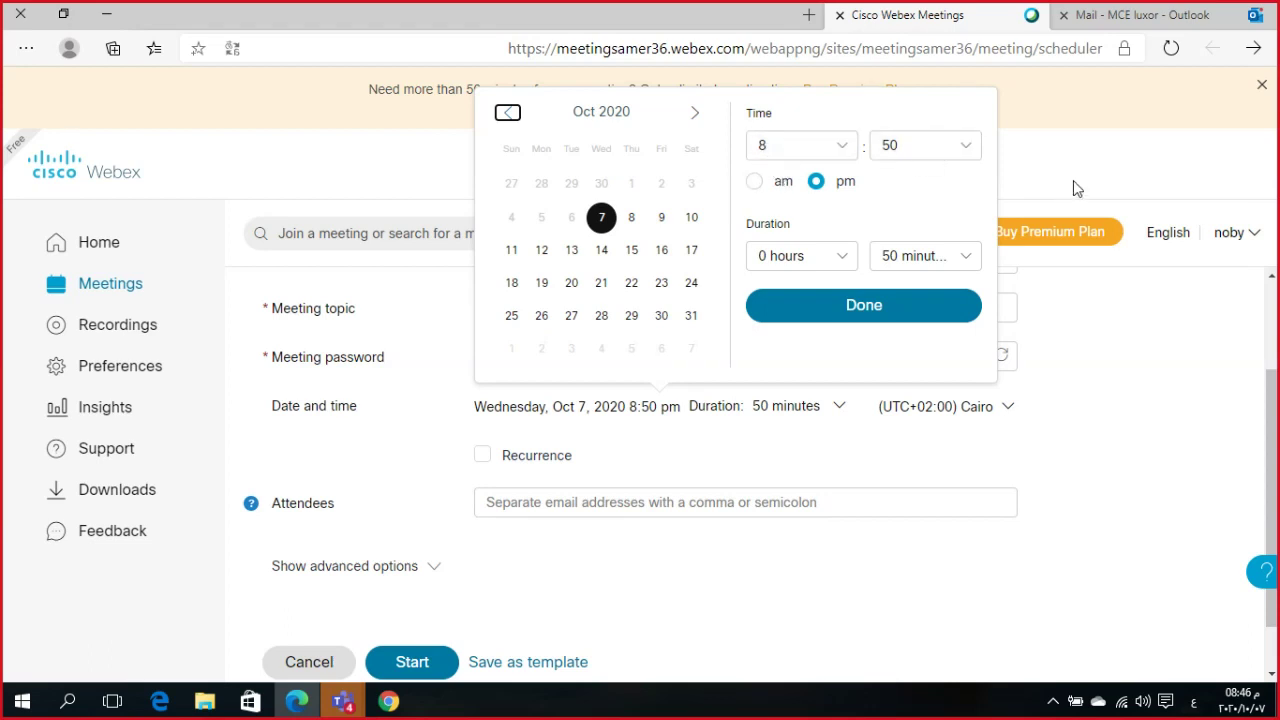
left_click(846, 152)
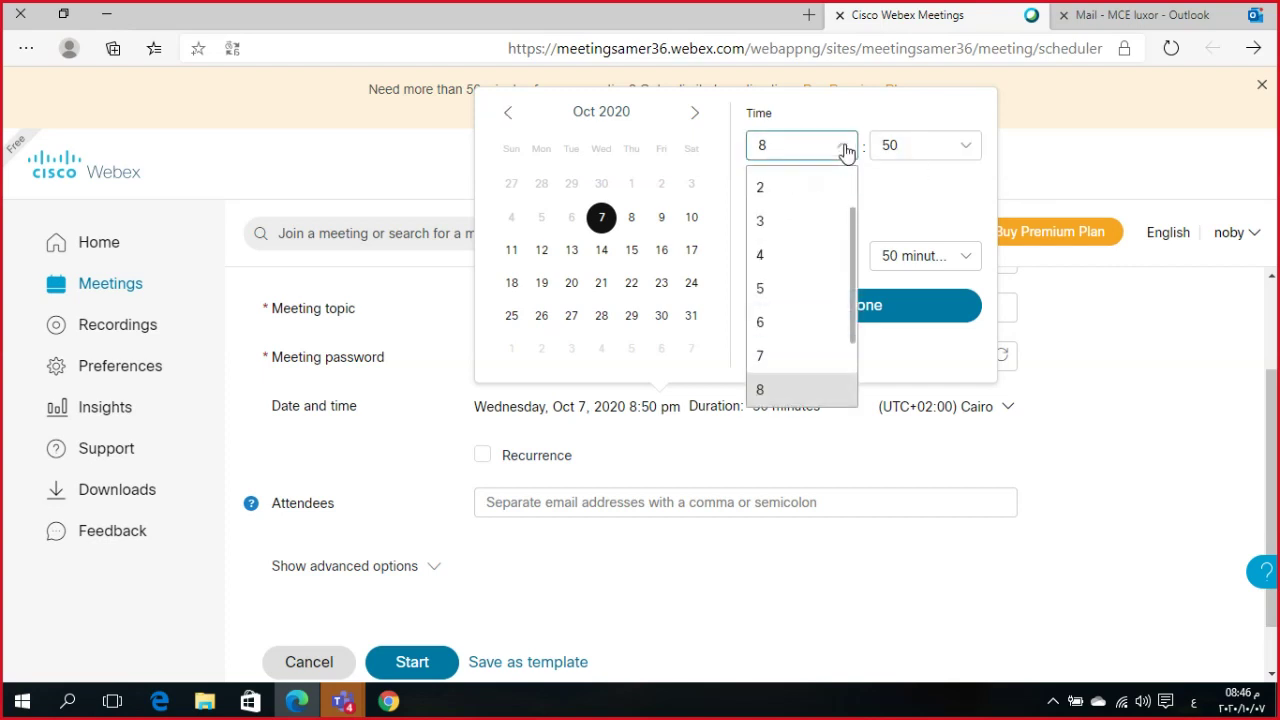
left_click(846, 150)
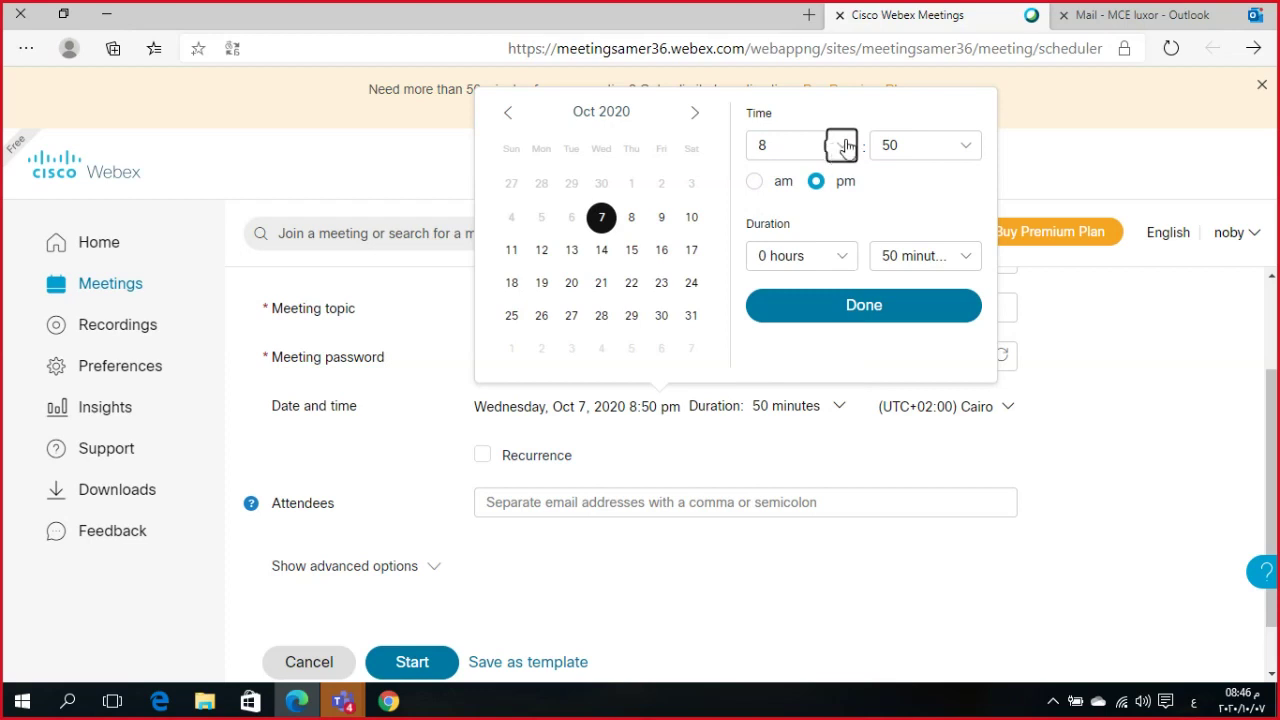
left_click(846, 148)
scroll(814, 400, "down", 1)
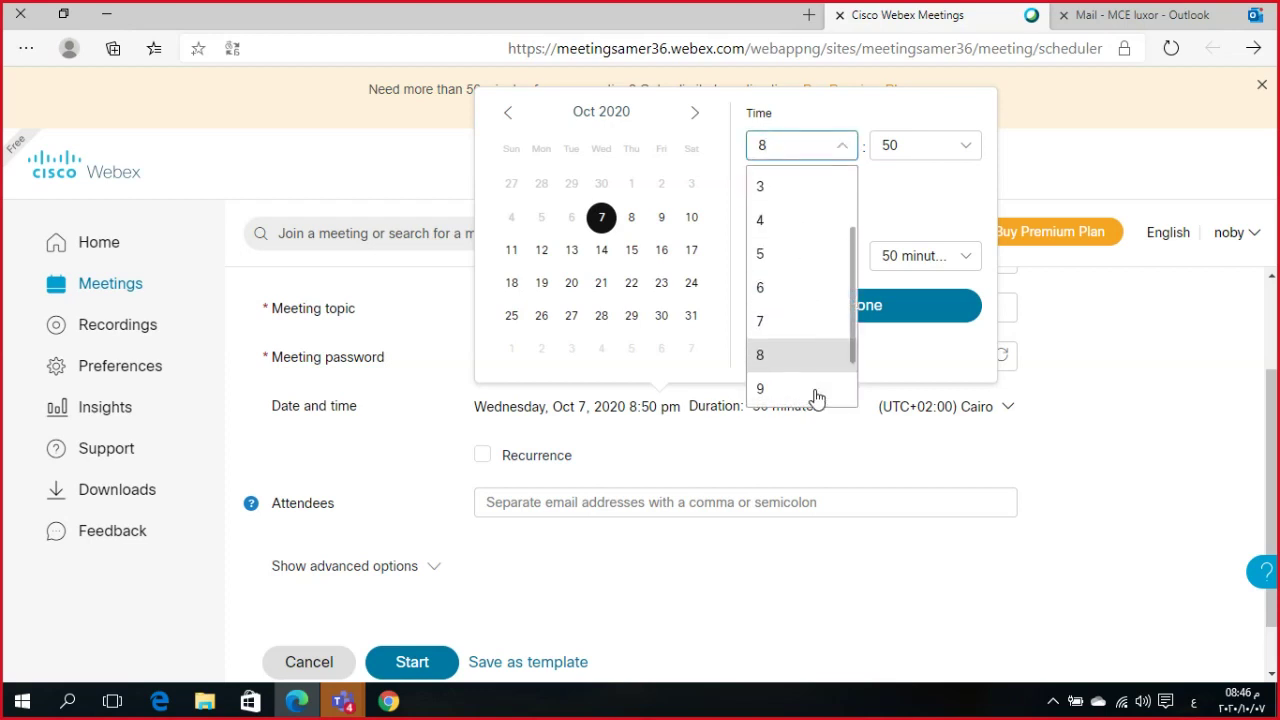
left_click(787, 388)
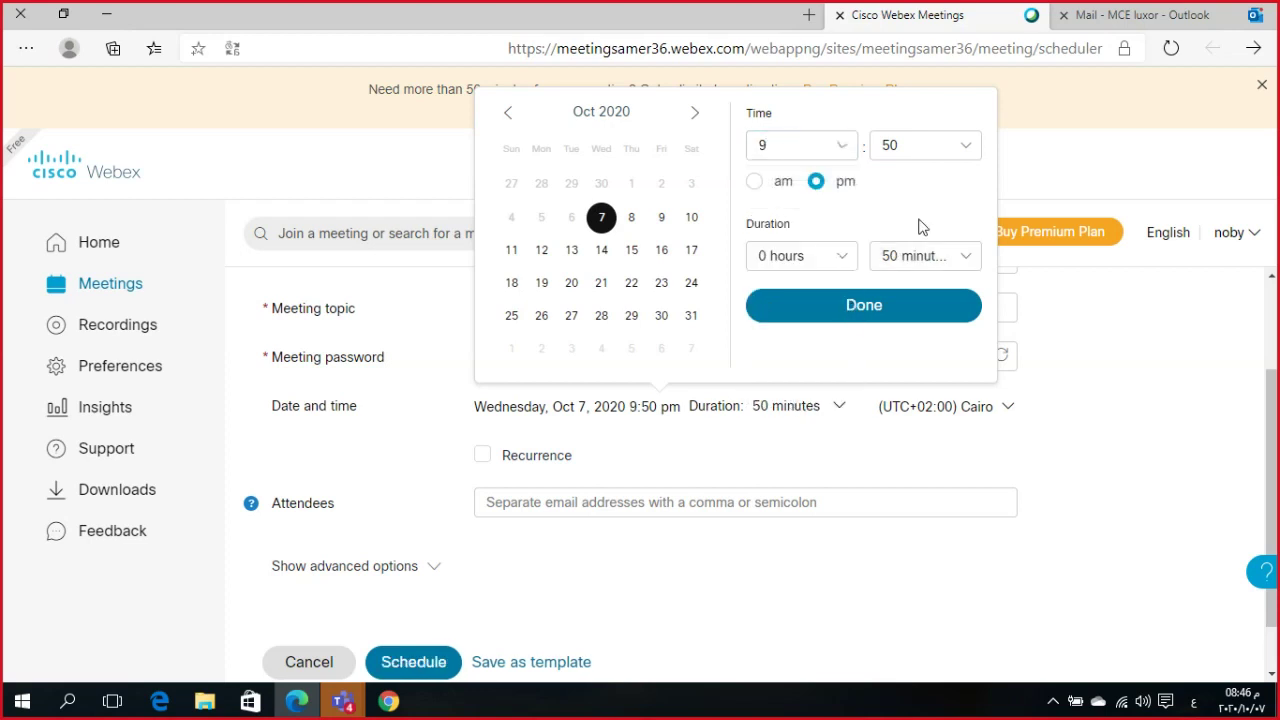
left_click(950, 163)
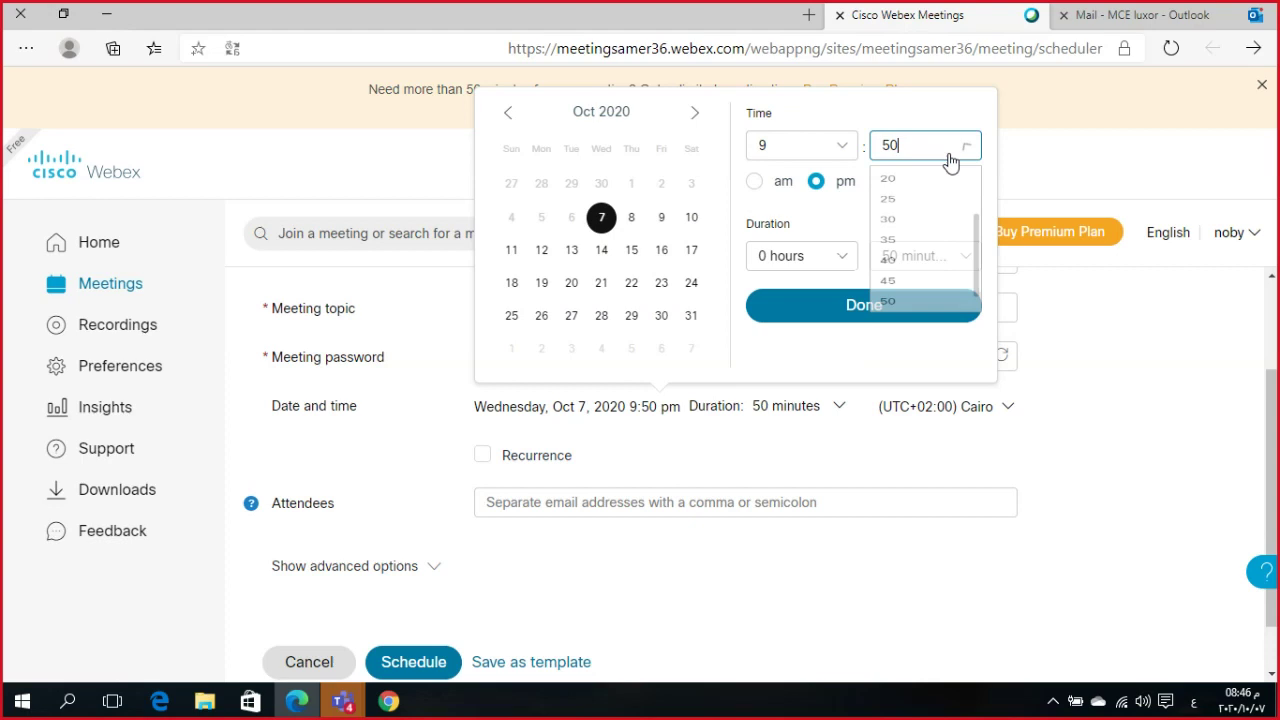
left_click(846, 314)
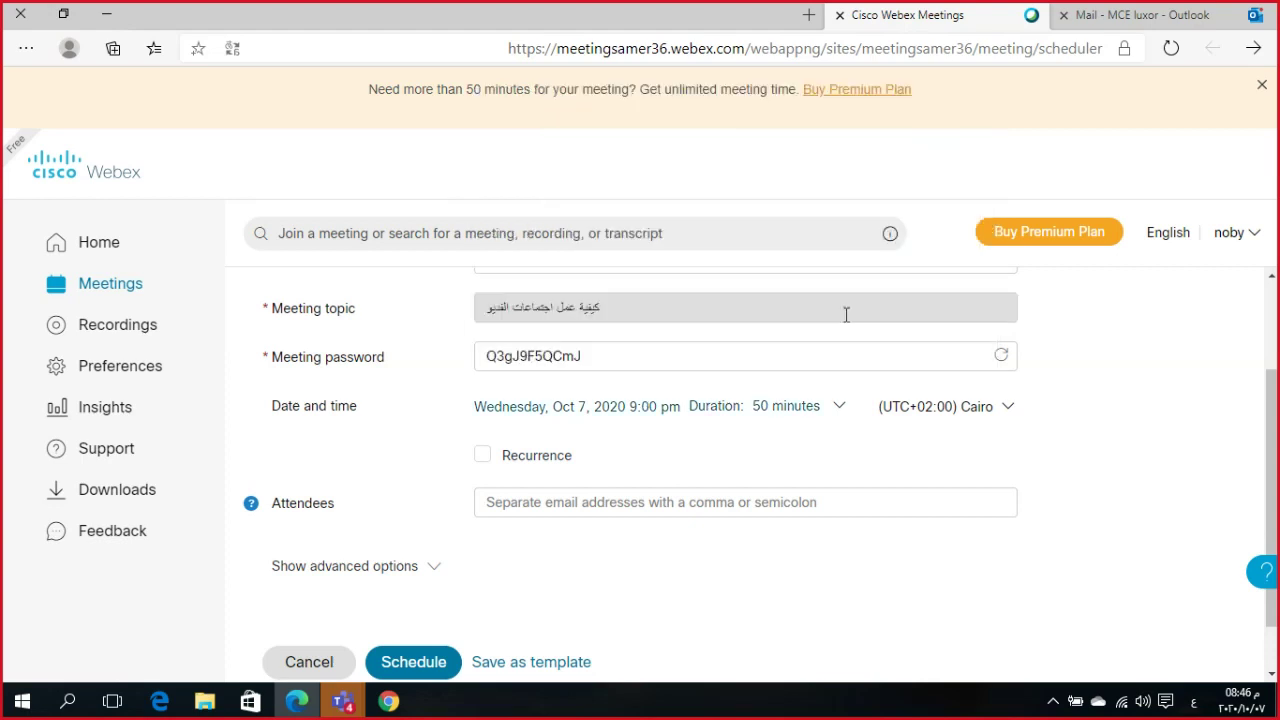
Step: Show advanced options, save the settings as template '1', and return to My Webex Meetings
scroll(720, 505, "down", 2)
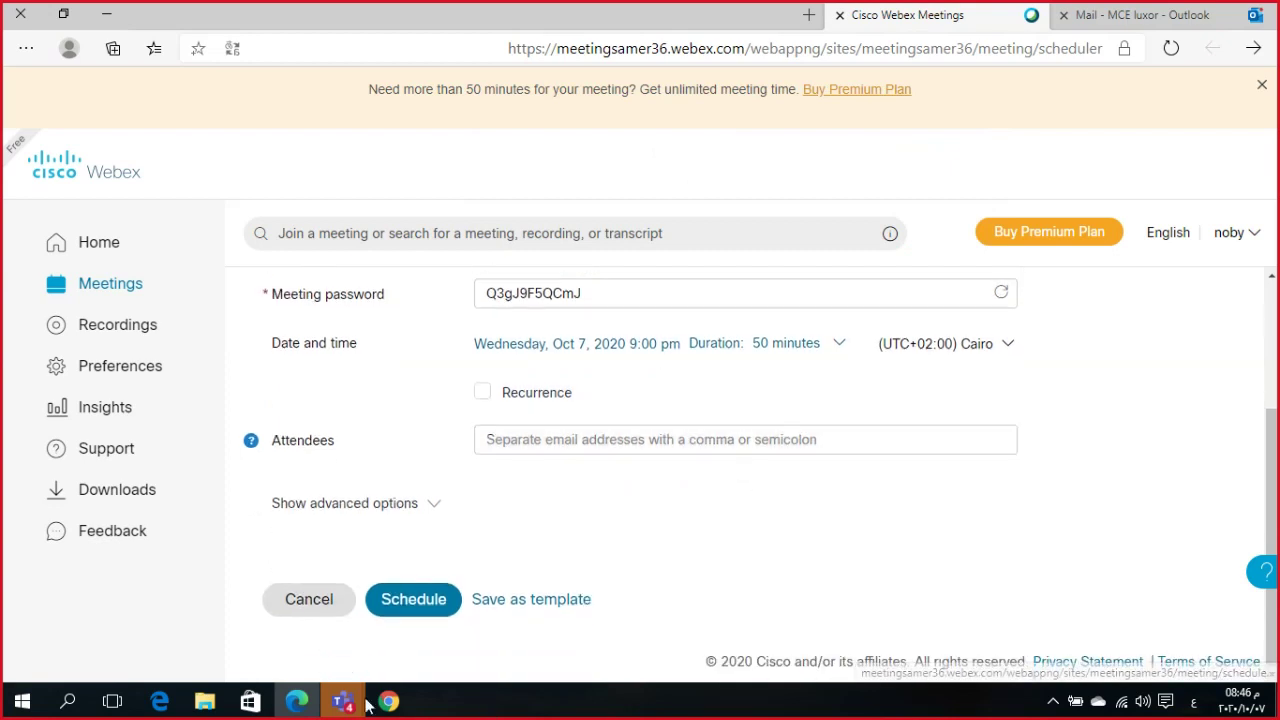
left_click(413, 505)
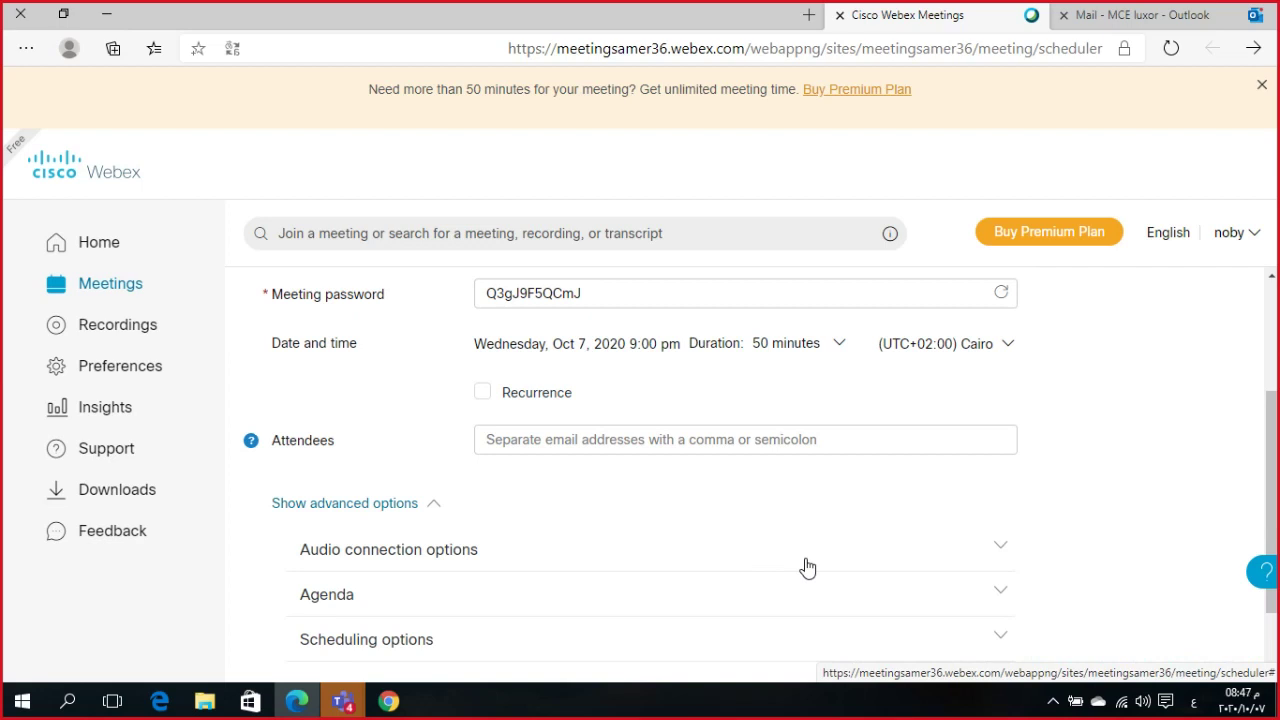
scroll(808, 567, "down", 1)
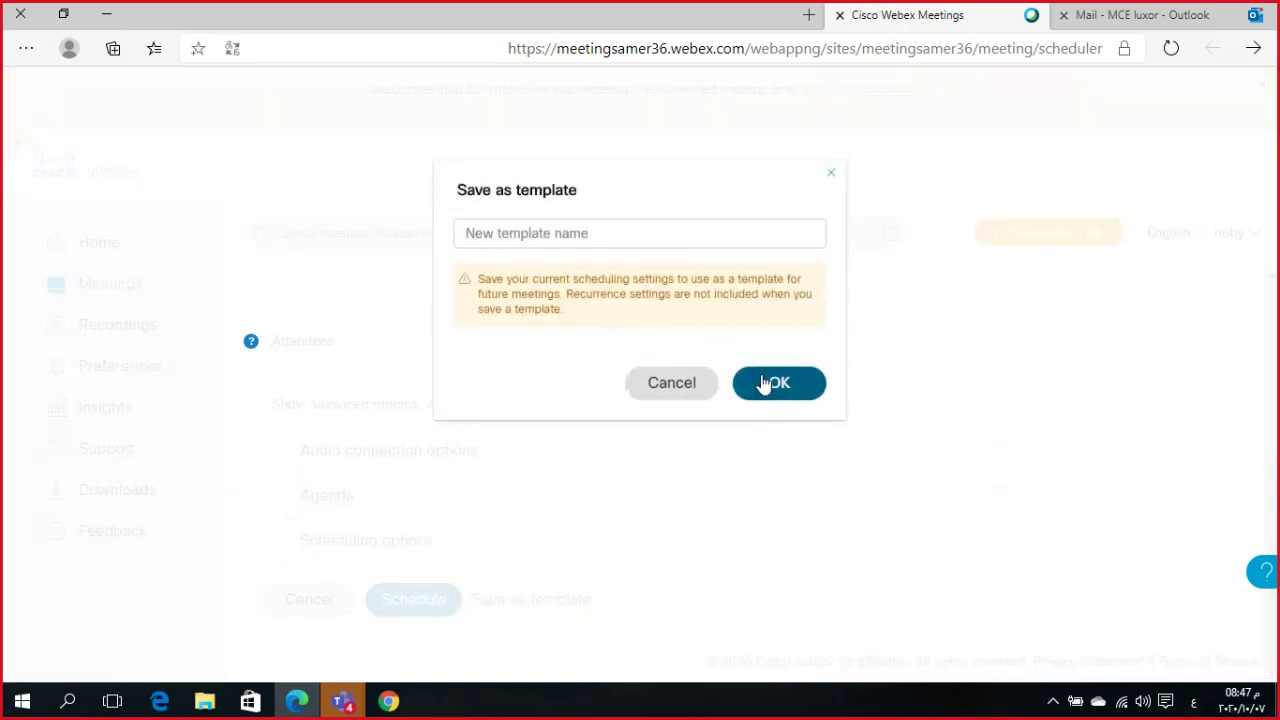
left_click(597, 245)
type("1")
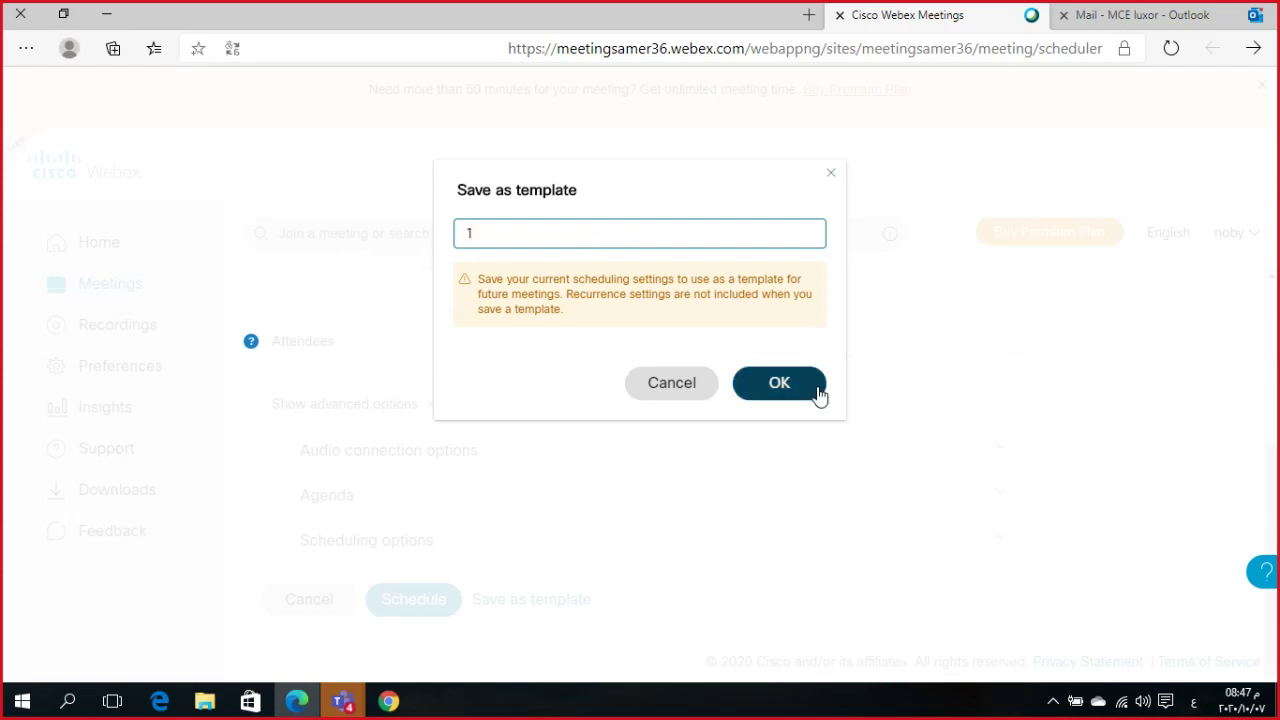
left_click(813, 388)
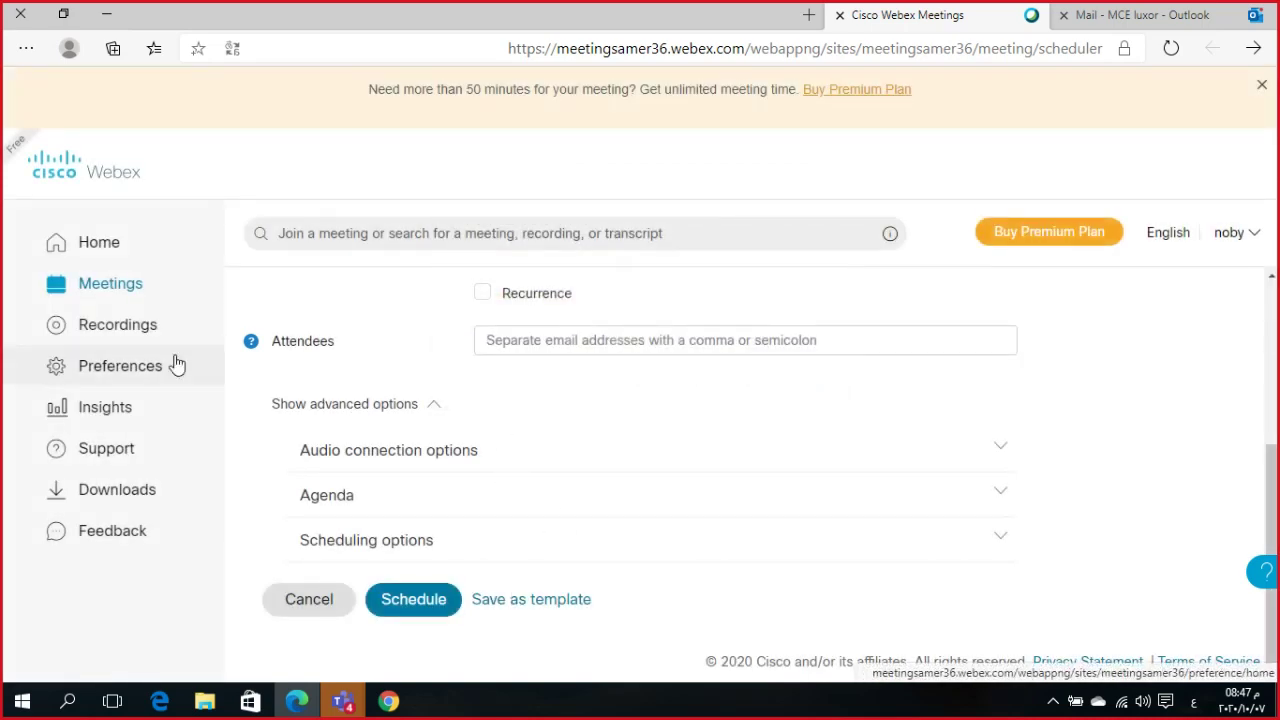
left_click(88, 284)
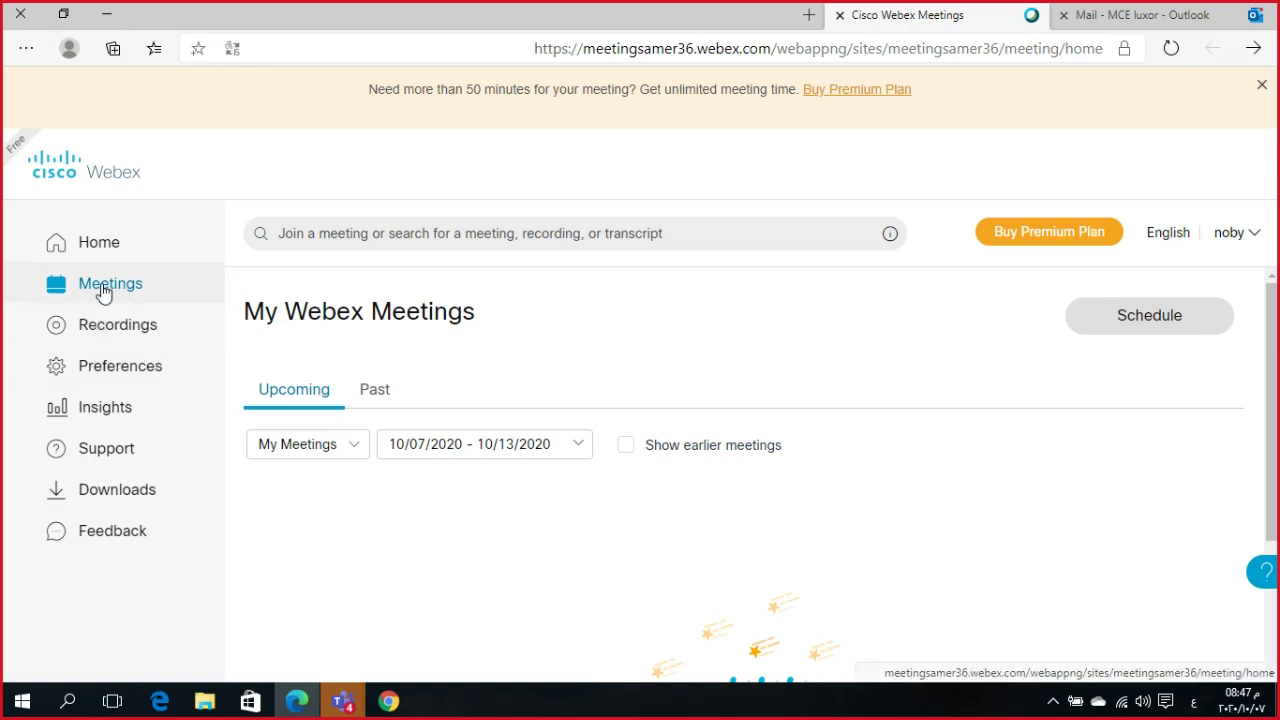
Step: Open a fresh Schedule a Meeting form and start the Oct 7, 2:55 pm meeting
left_click(102, 287)
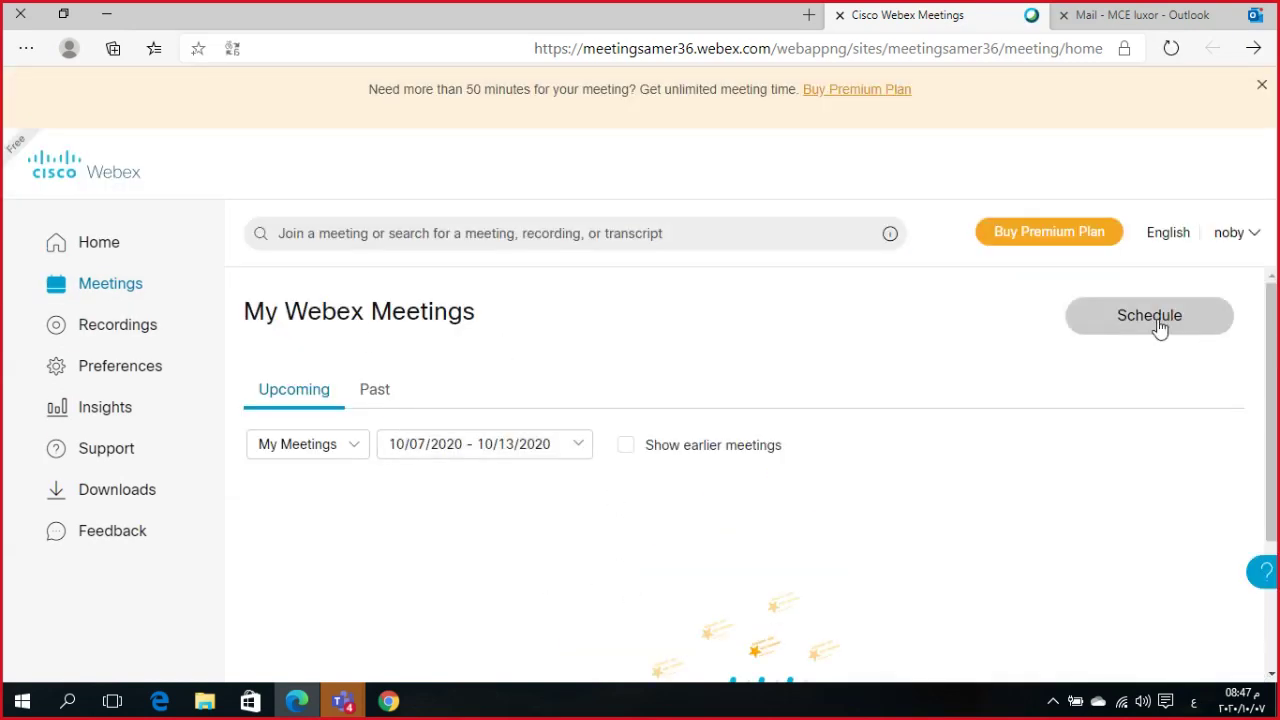
left_click(1157, 326)
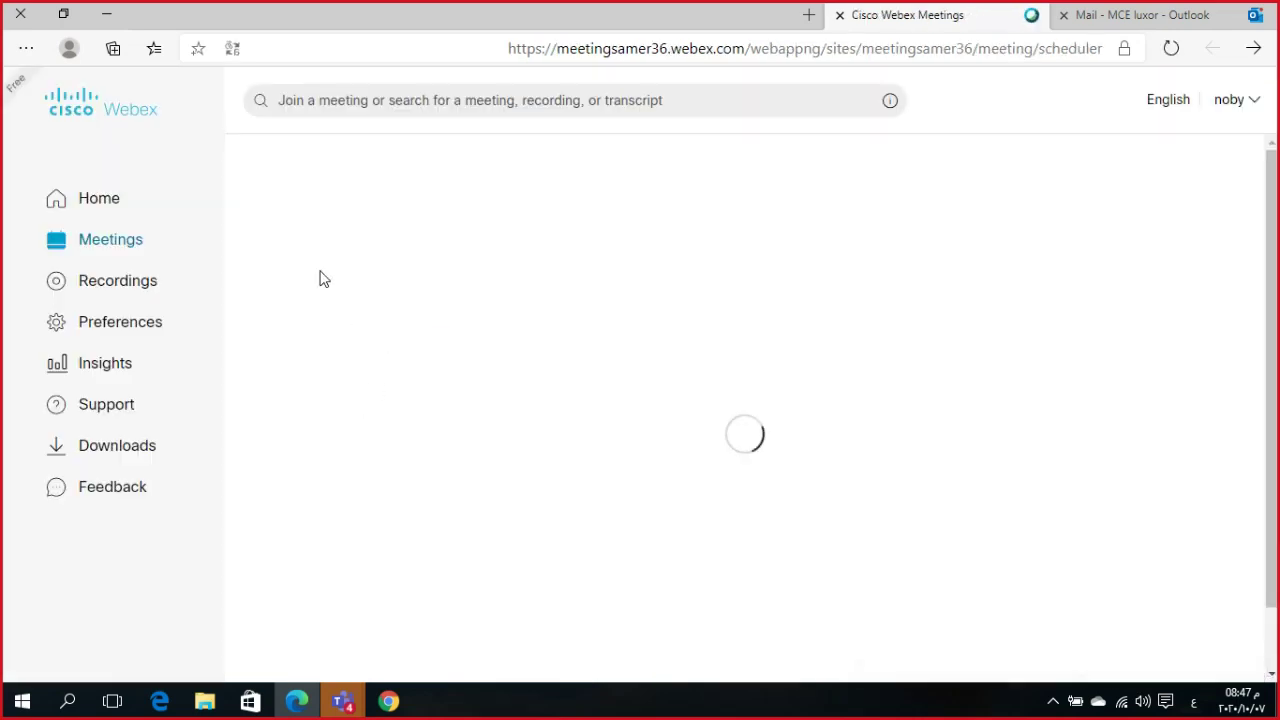
scroll(522, 412, "down", 1)
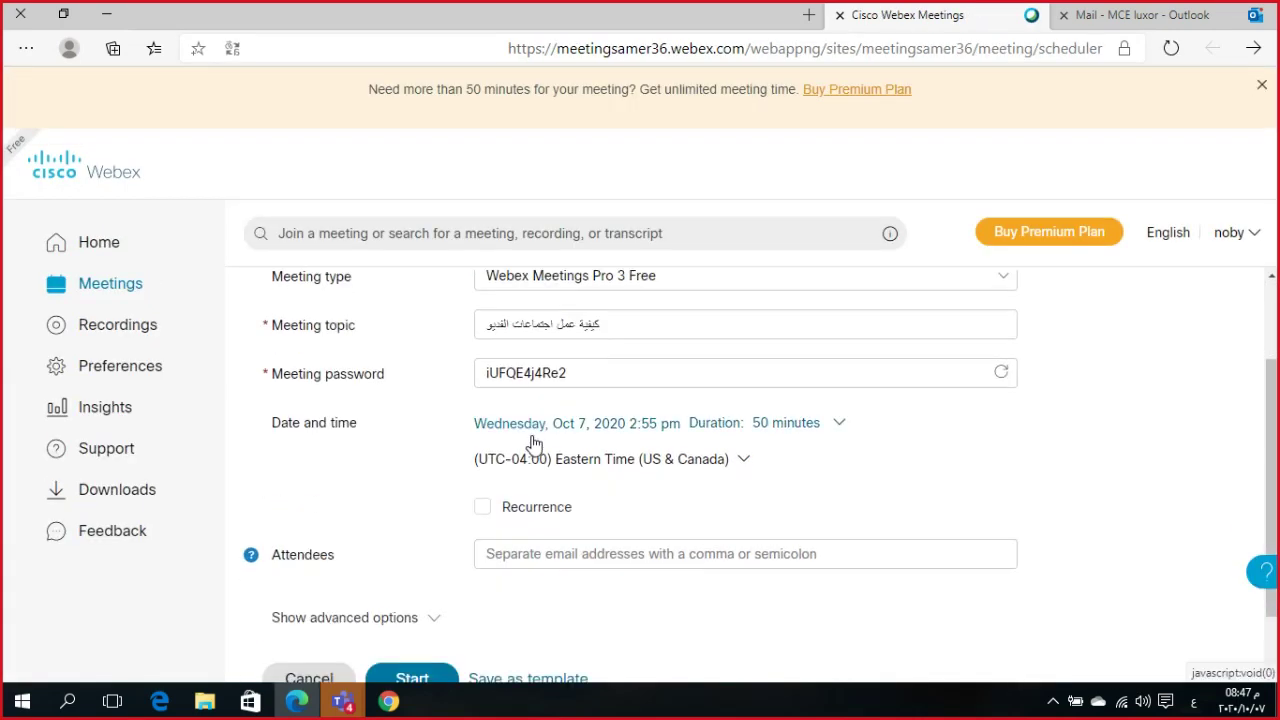
scroll(538, 586, "down", 1)
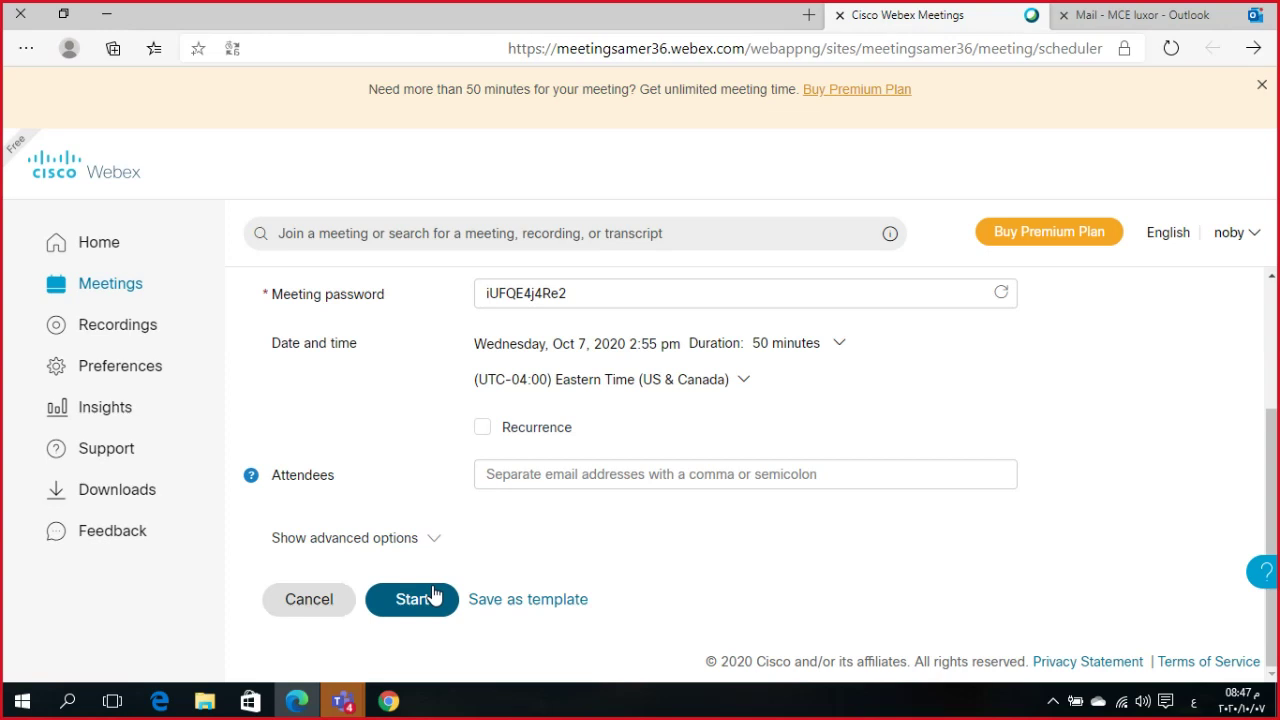
left_click(430, 598)
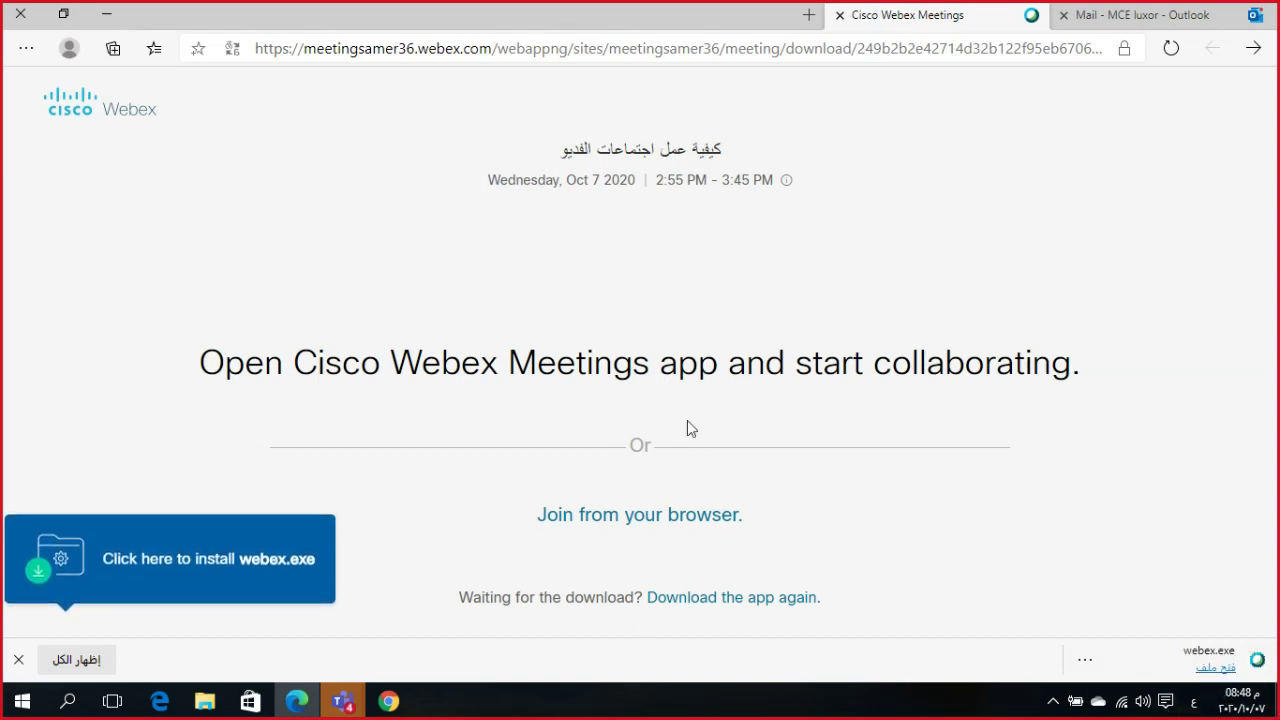
Step: Choose 'Join from your browser' to reach the web app's pre-join preview
left_click(703, 515)
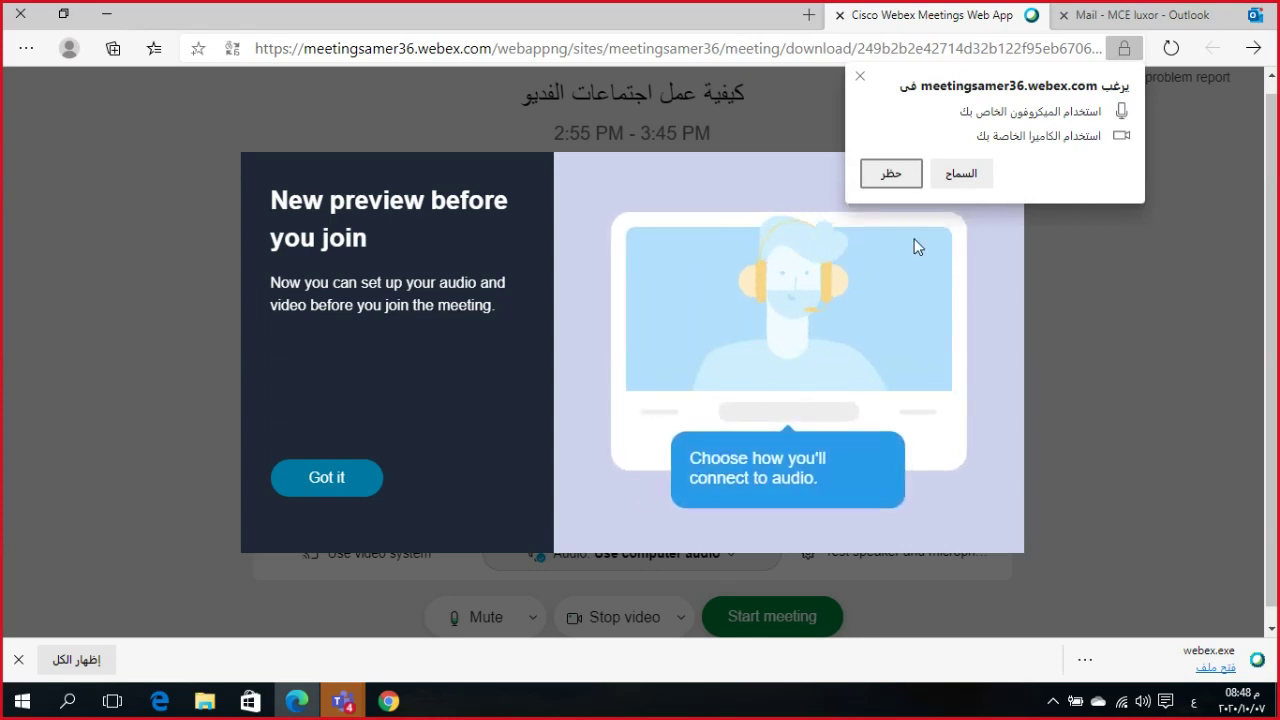
Step: Allow microphone and camera, dismiss the intro, turn video off, mute, and start the meeting
left_click(968, 180)
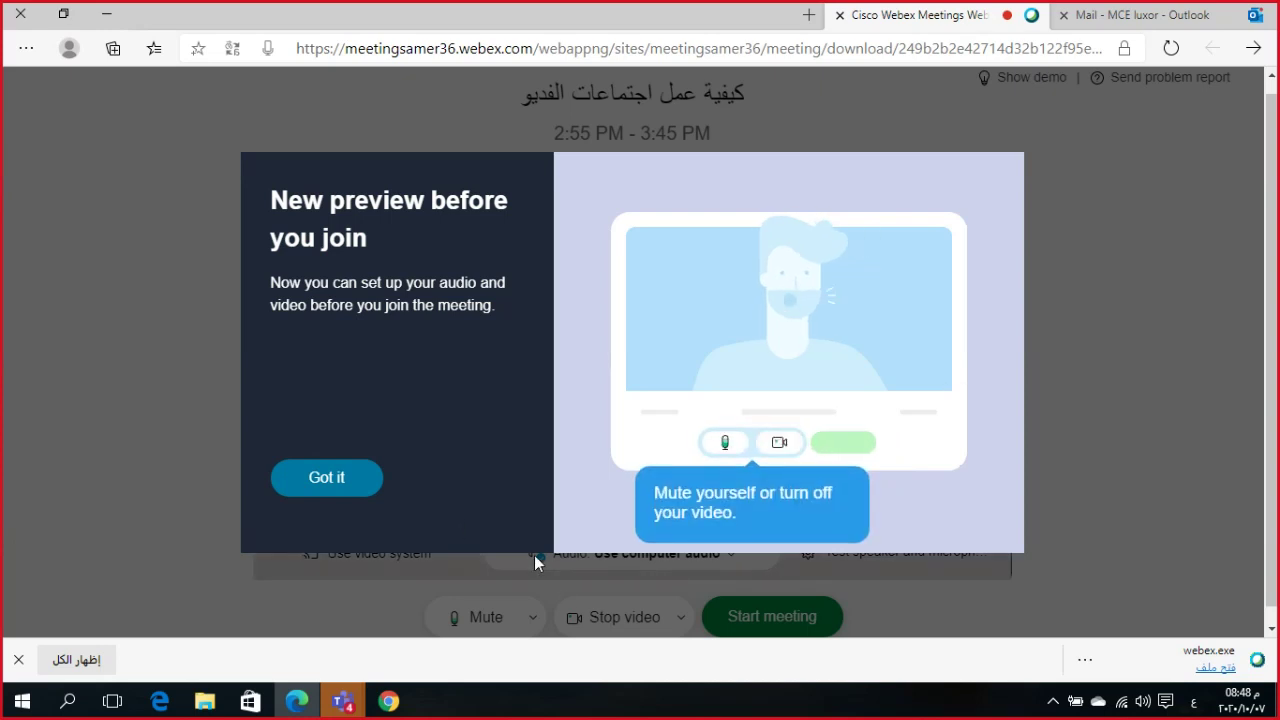
left_click(336, 479)
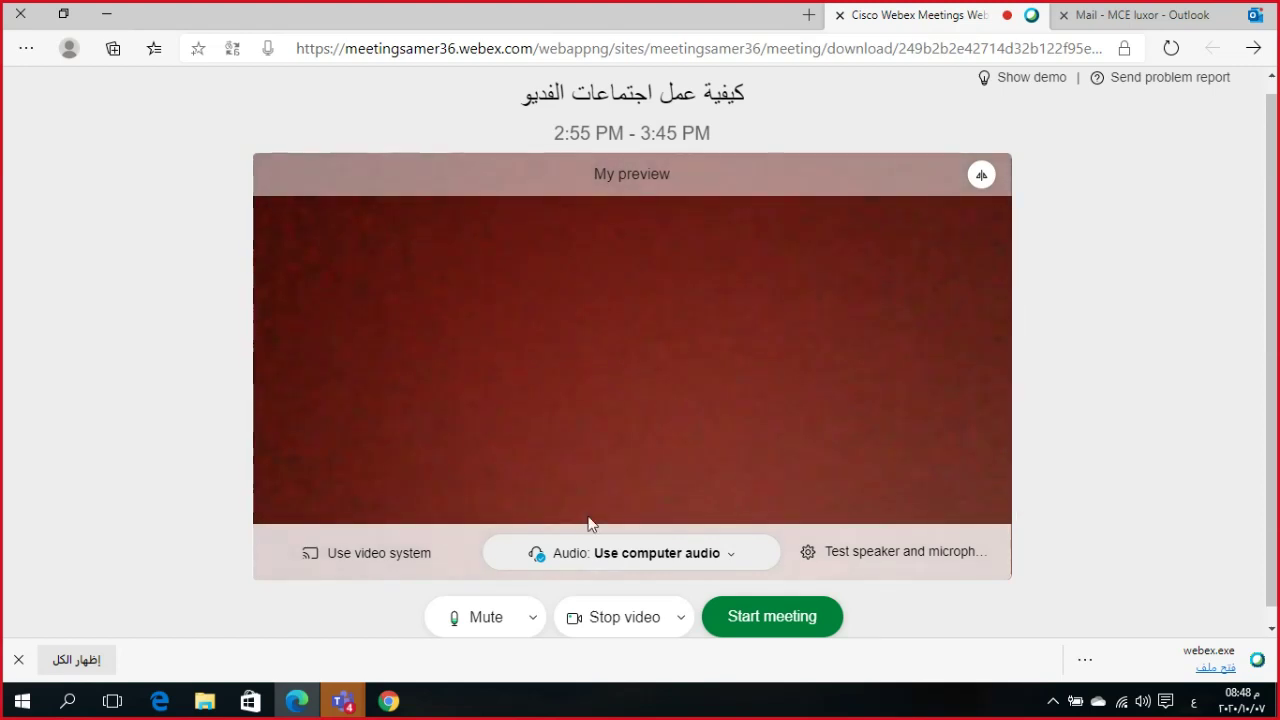
left_click(598, 620)
left_click(519, 620)
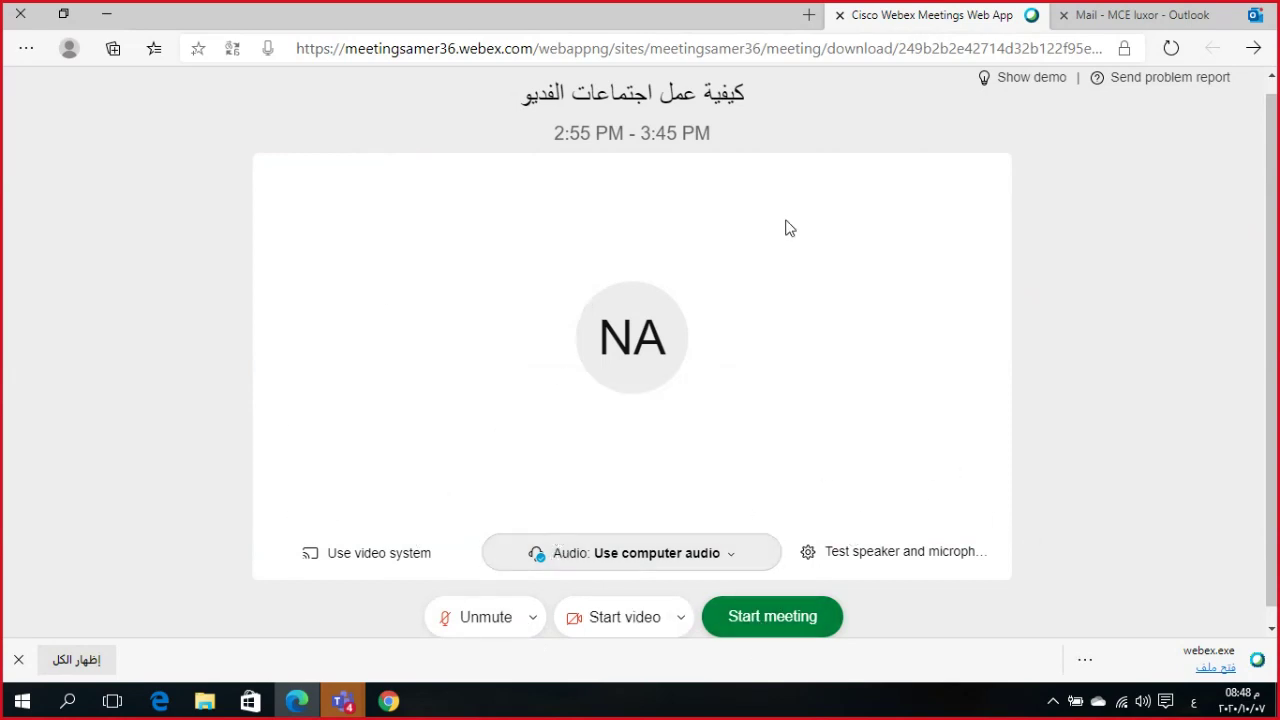
left_click(821, 629)
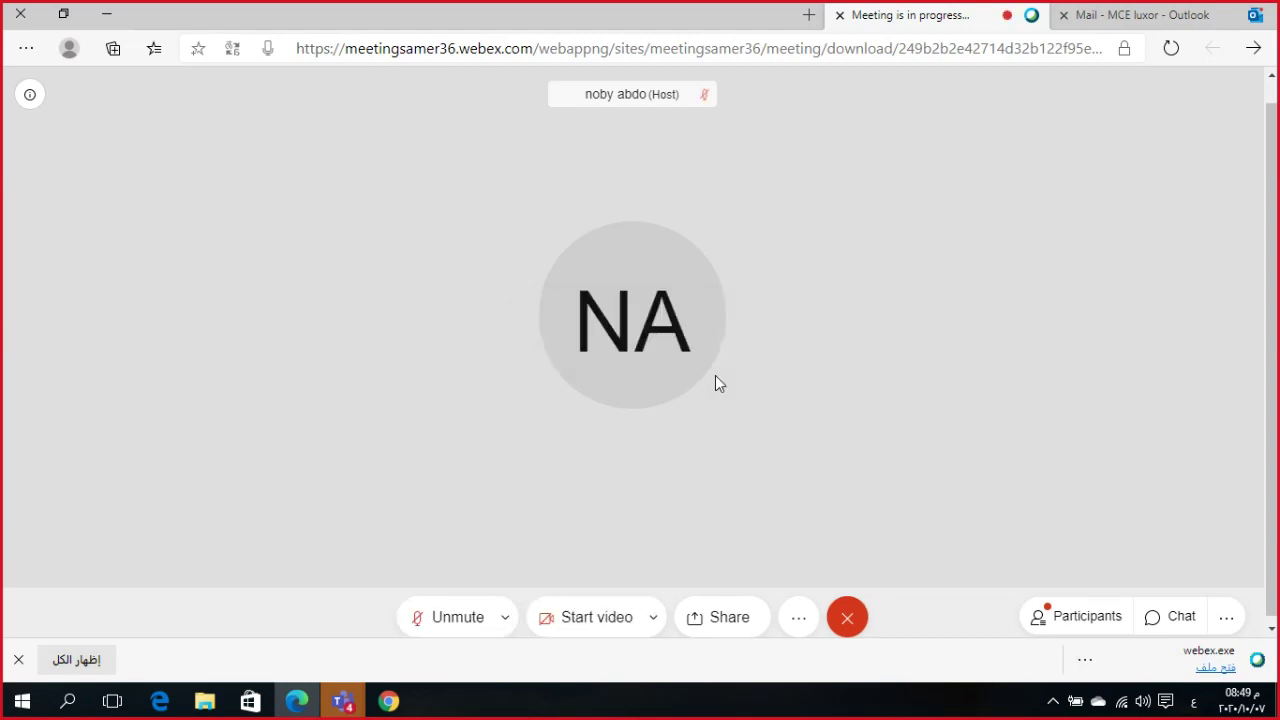
Step: Show the participant list and glance at the meeting details
left_click(1090, 617)
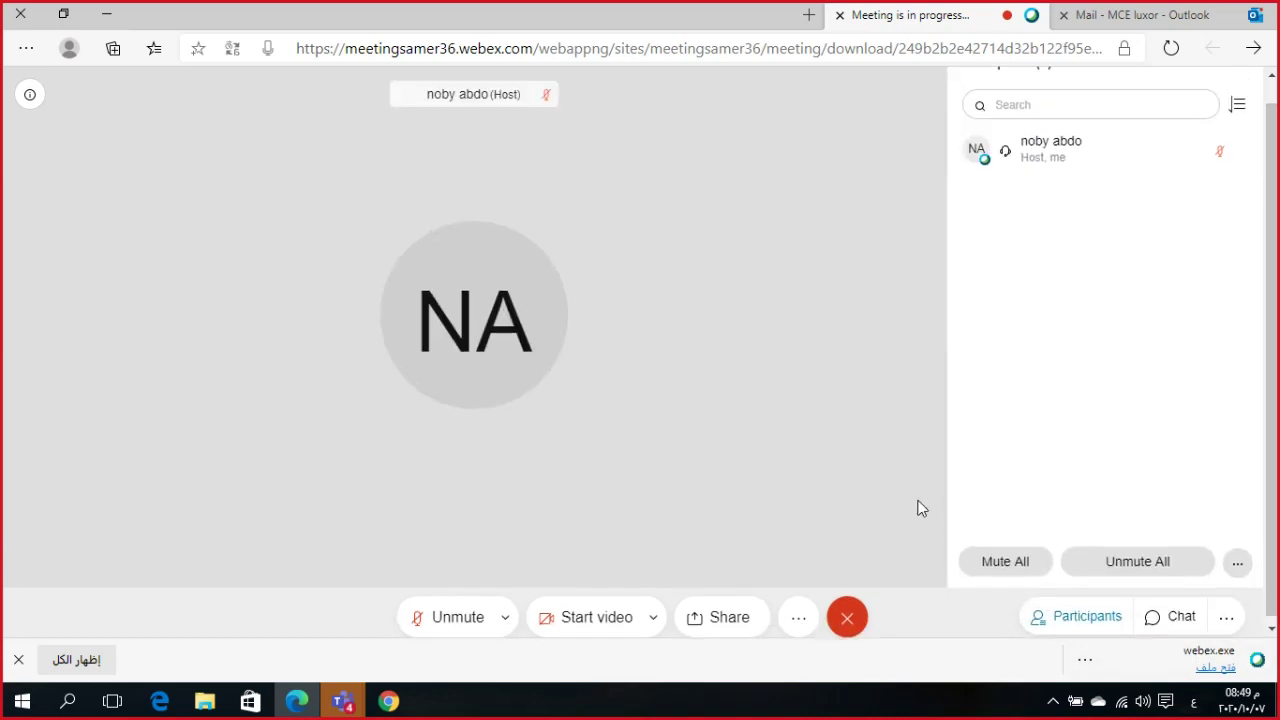
left_click(31, 98)
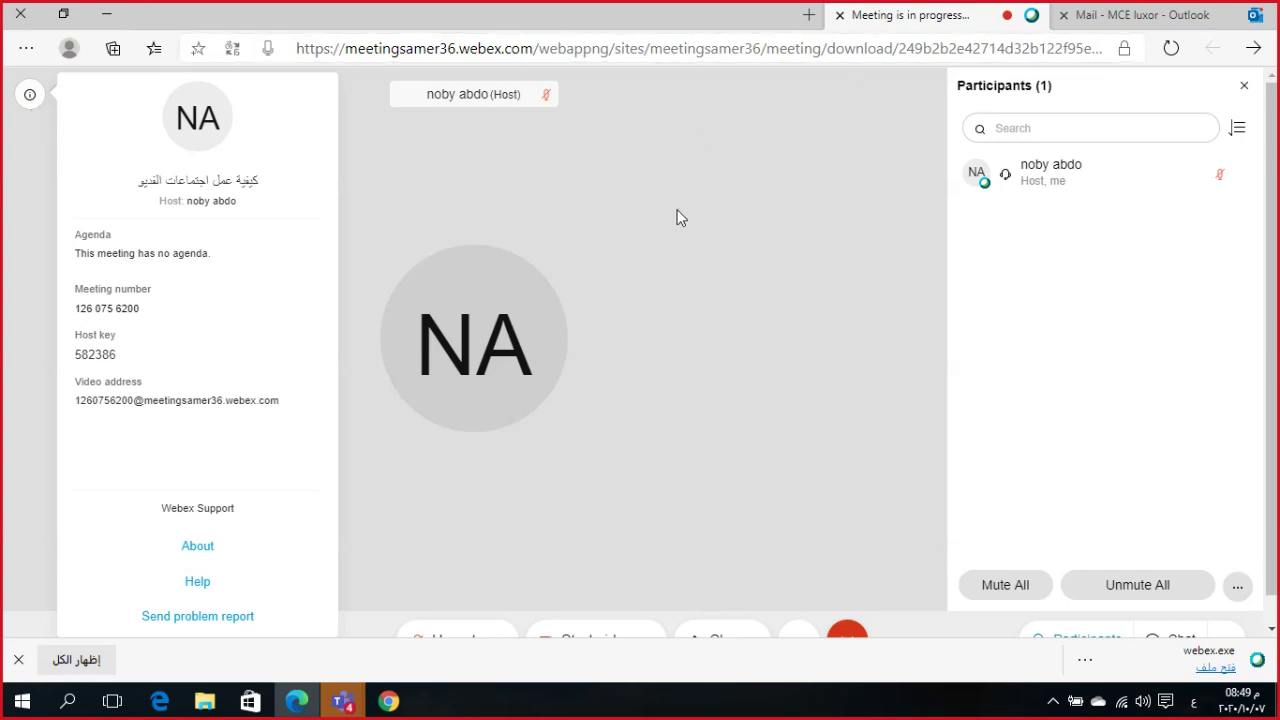
left_click(828, 258)
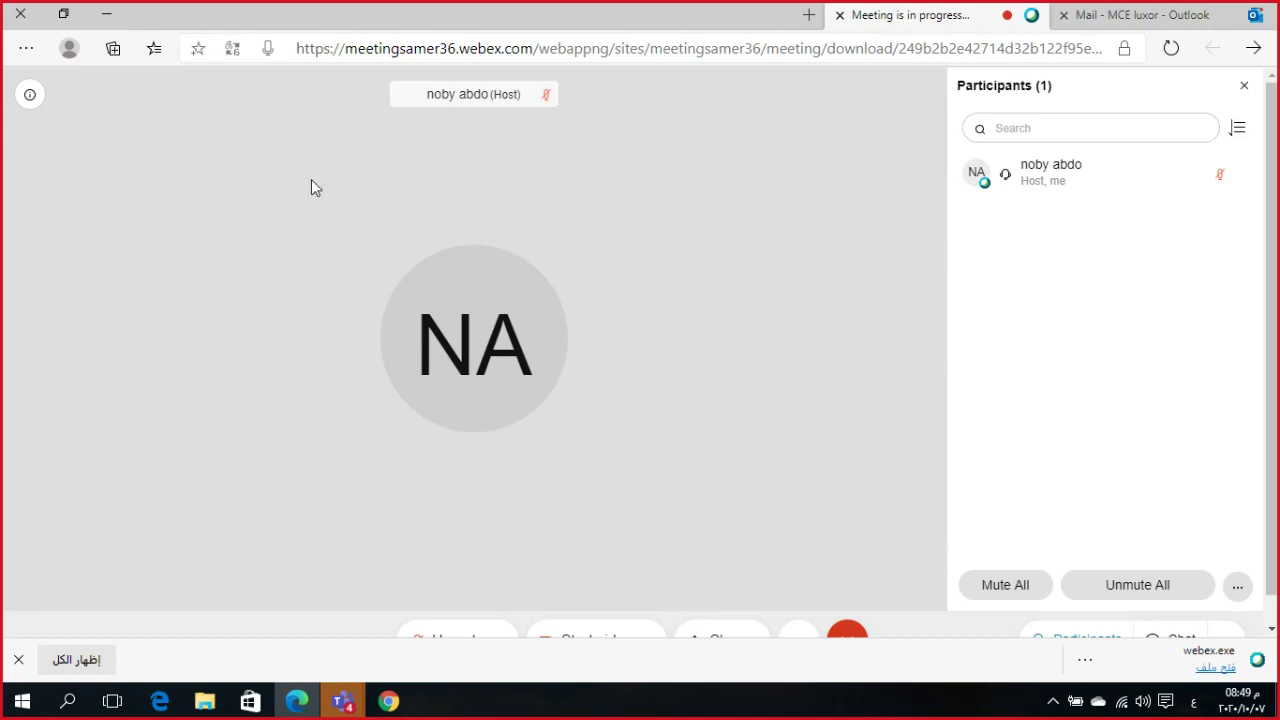
Step: Reopen the meeting details to select the meeting number, then open a new browser tab
left_click(29, 95)
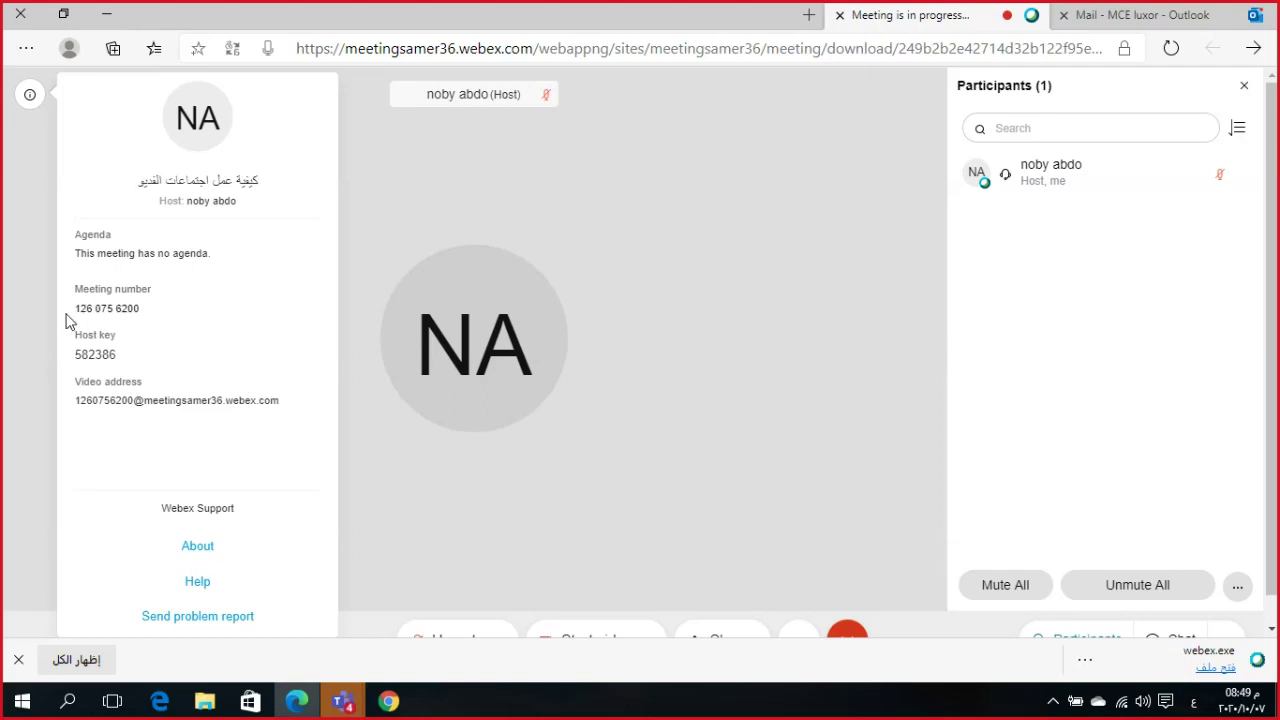
triple_click(86, 313)
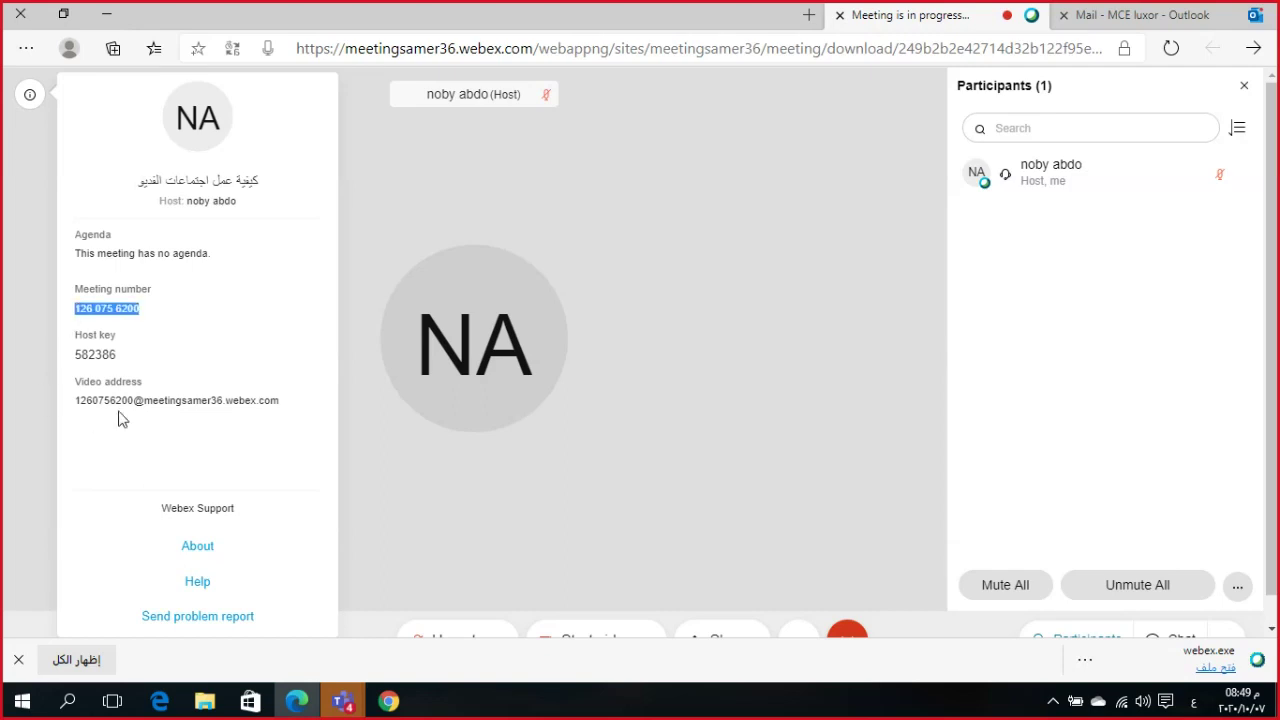
left_click(653, 325)
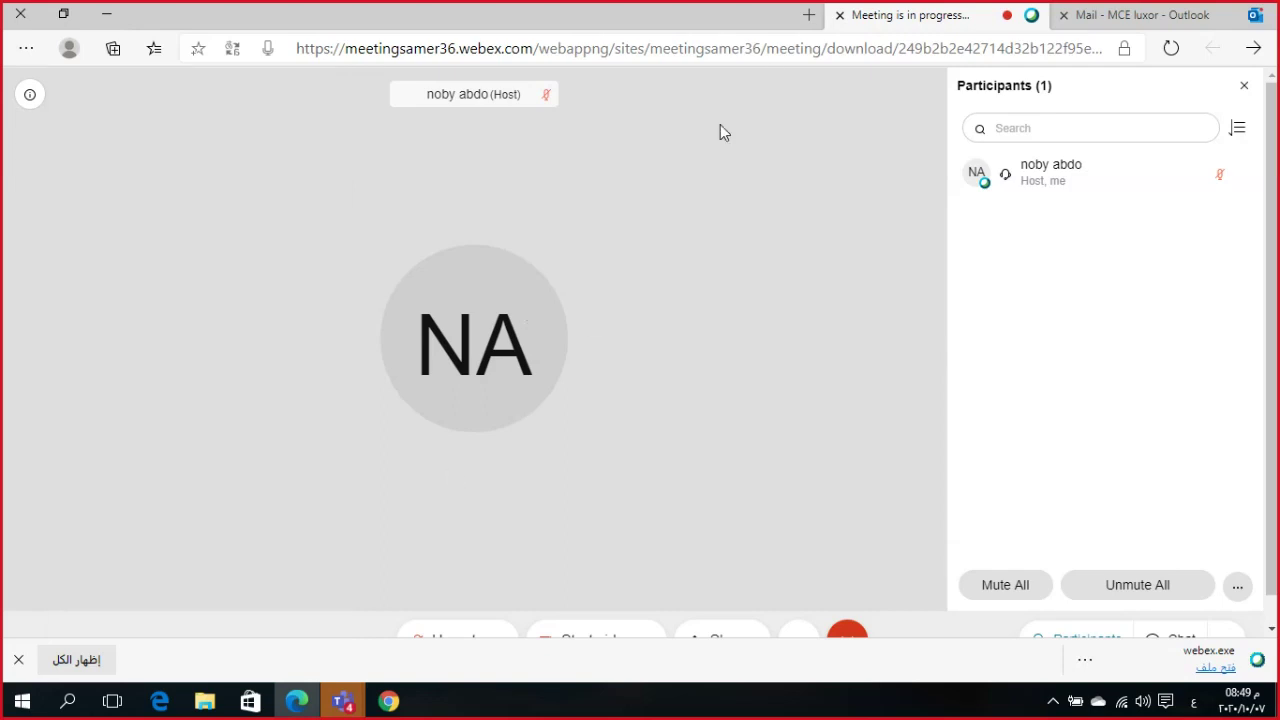
left_click(808, 15)
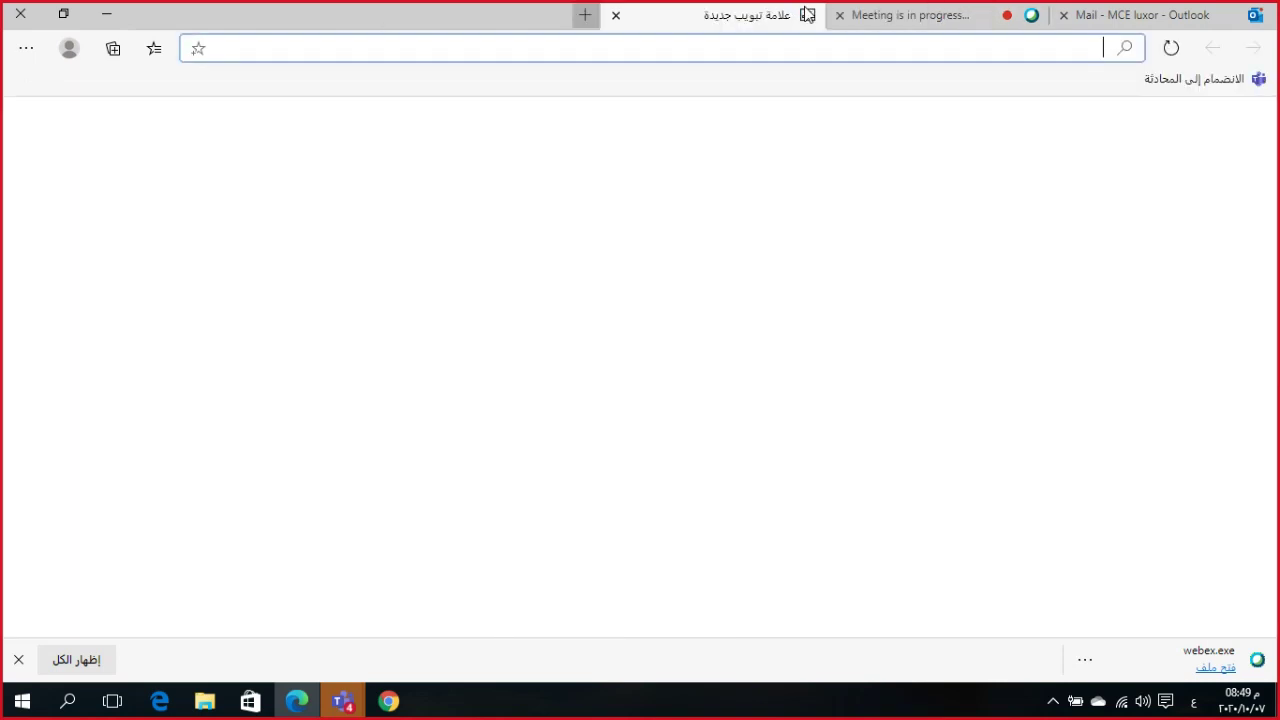
Step: Switch the keyboard to English and go to the Webex website by entering webex in the address bar
type("صث")
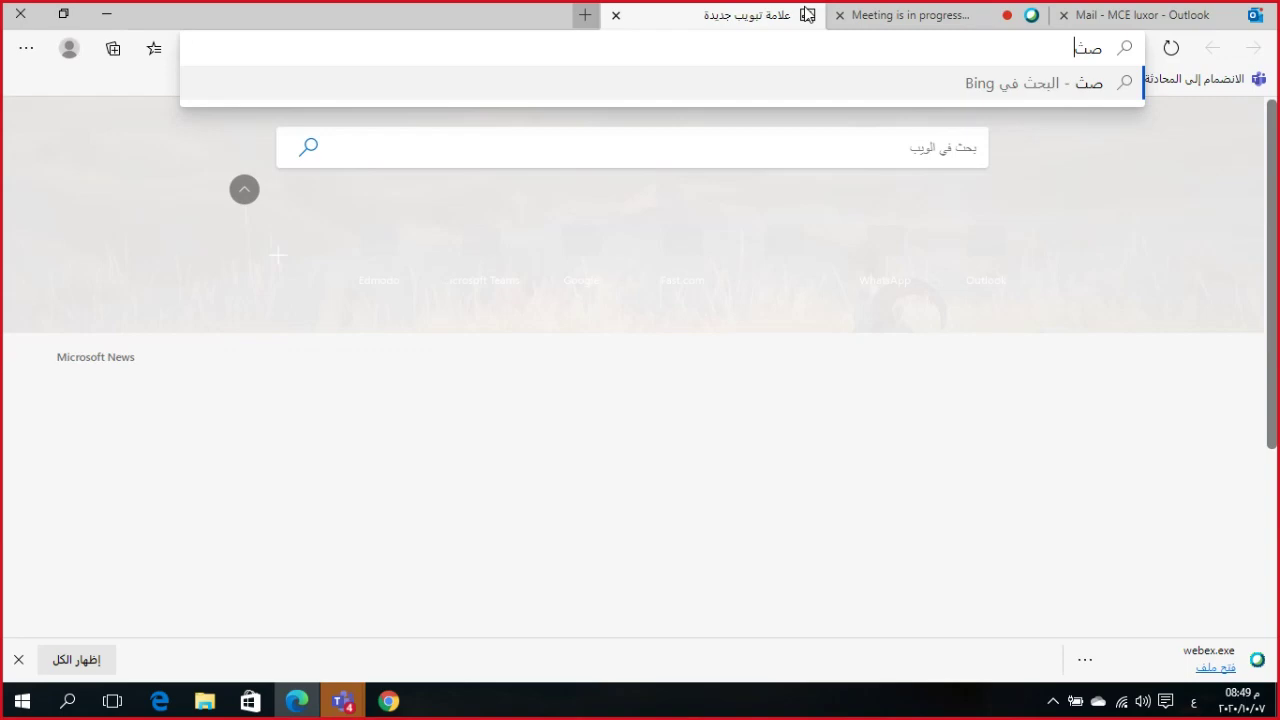
type("لا")
key("BackSpace")
key("BackSpace")
key("BackSpace")
key("BackSpace")
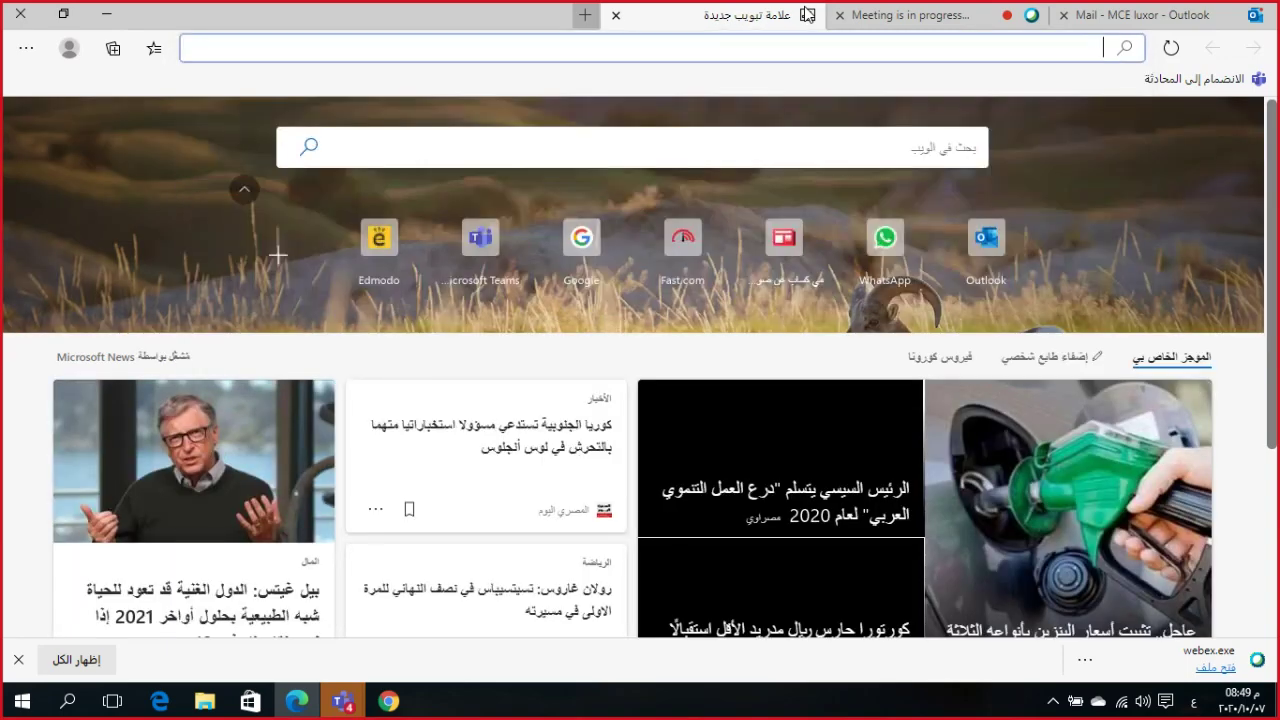
key("alt+shift")
type("we")
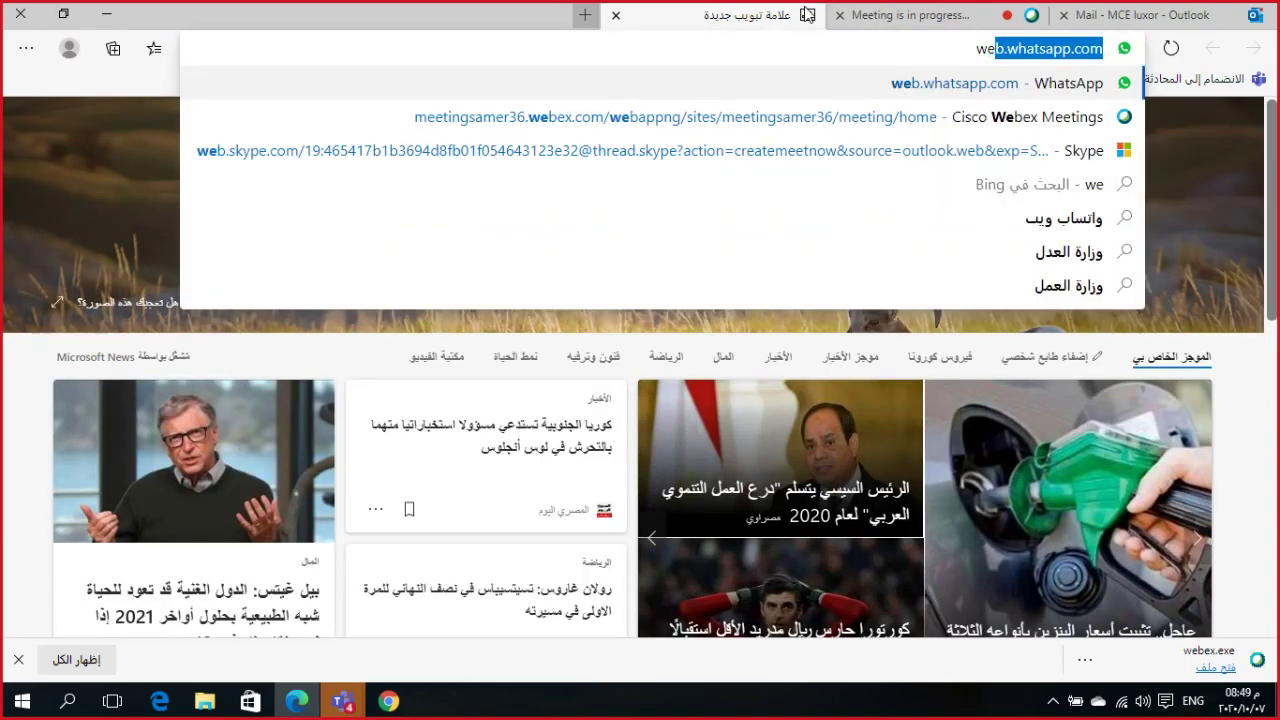
type("b")
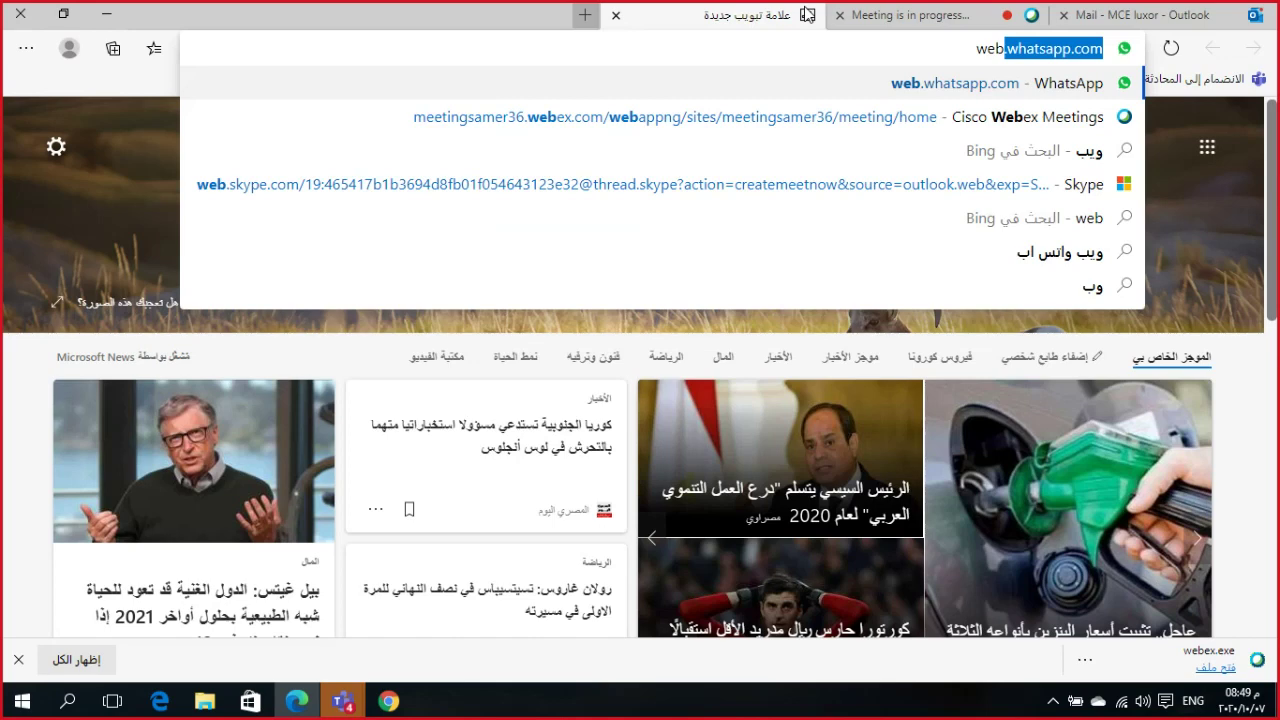
key("Delete")
type("ex")
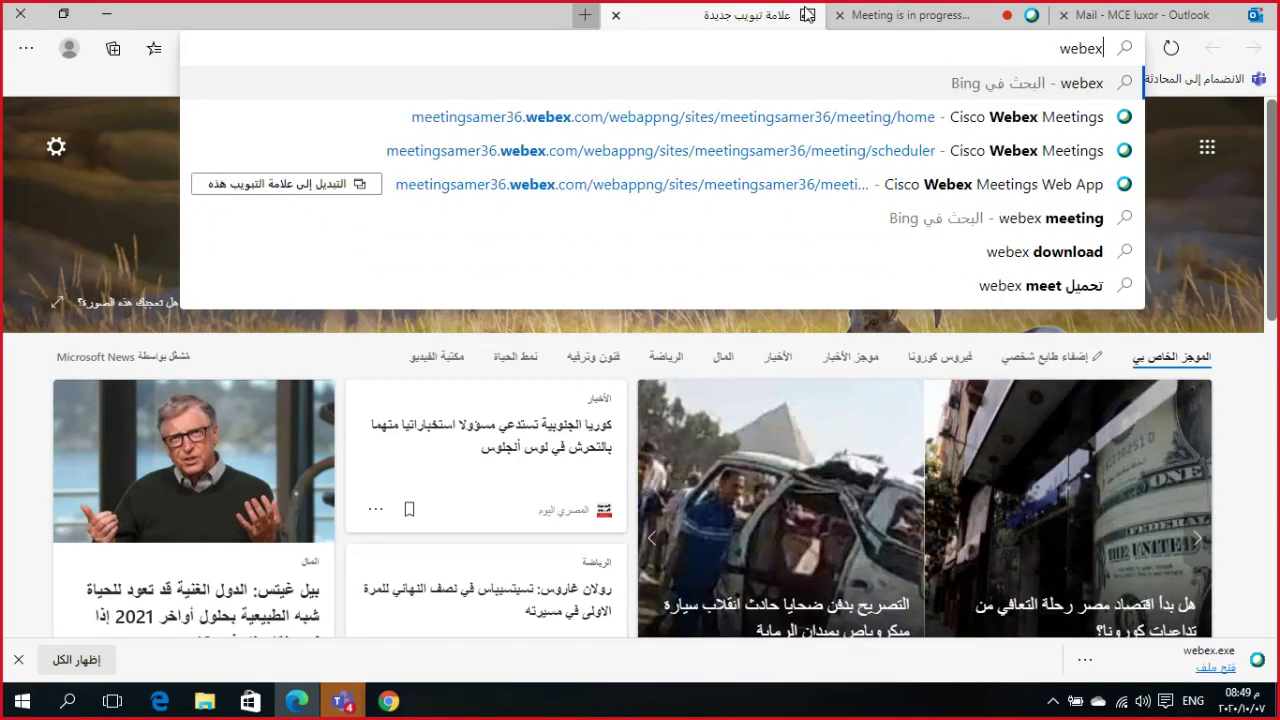
key("Return")
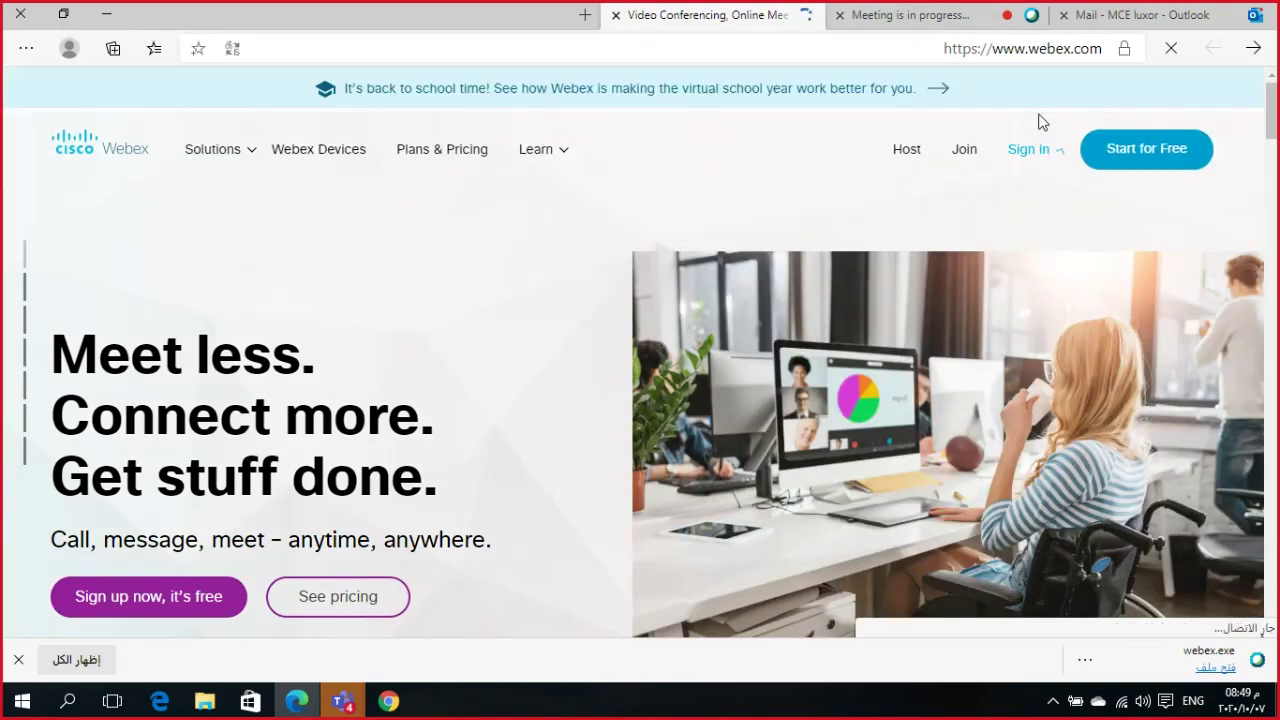
Step: Choose to sign in to Webex Meetings from the Webex site's sign-in menu
left_click(1030, 152)
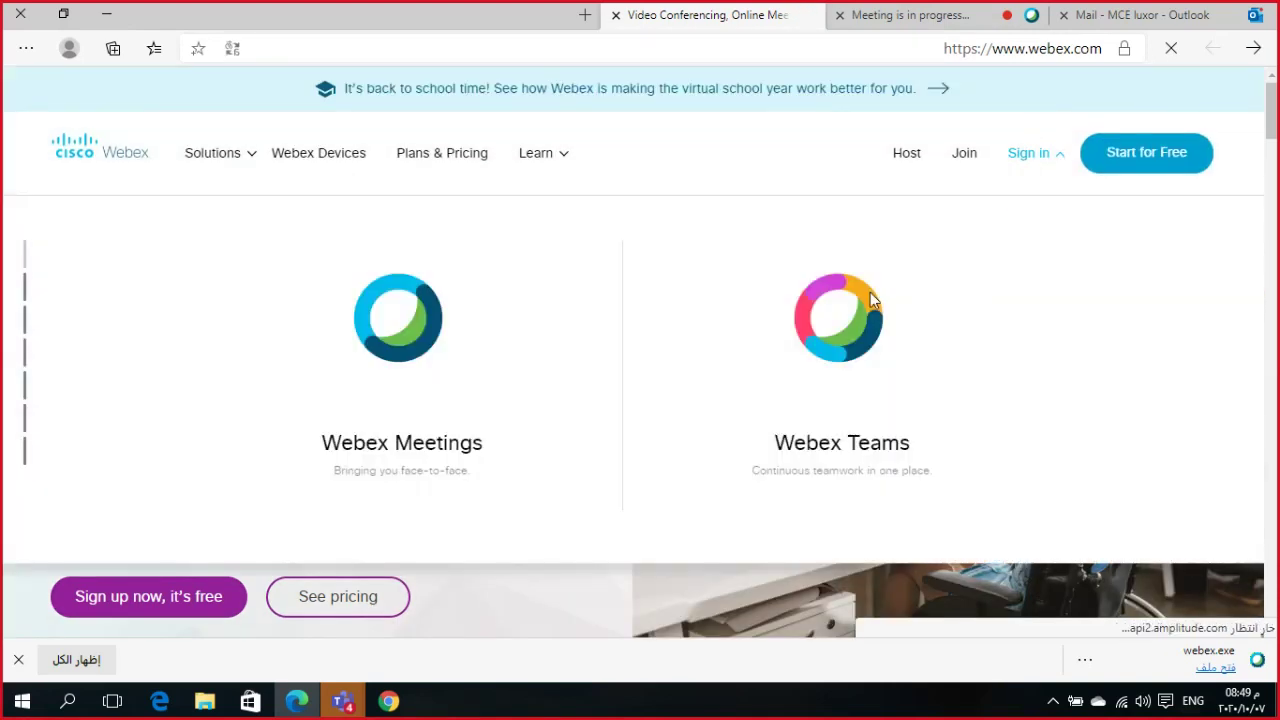
left_click(396, 324)
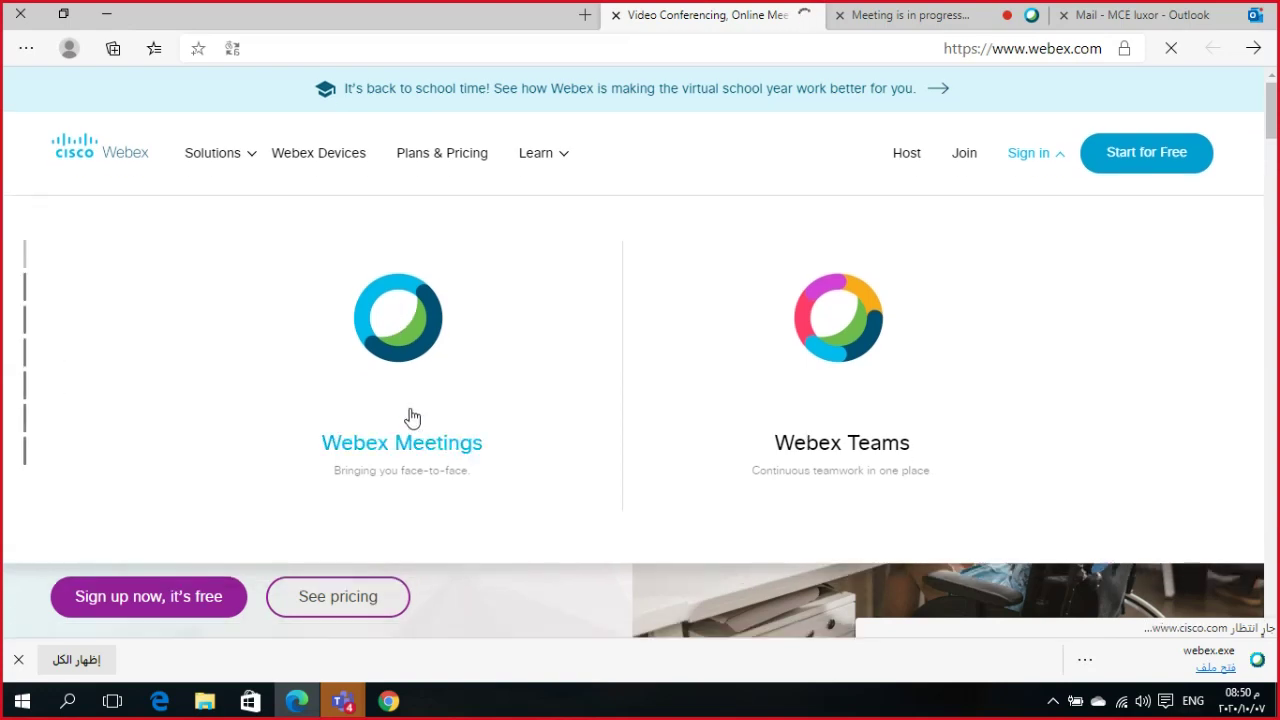
left_click(392, 415)
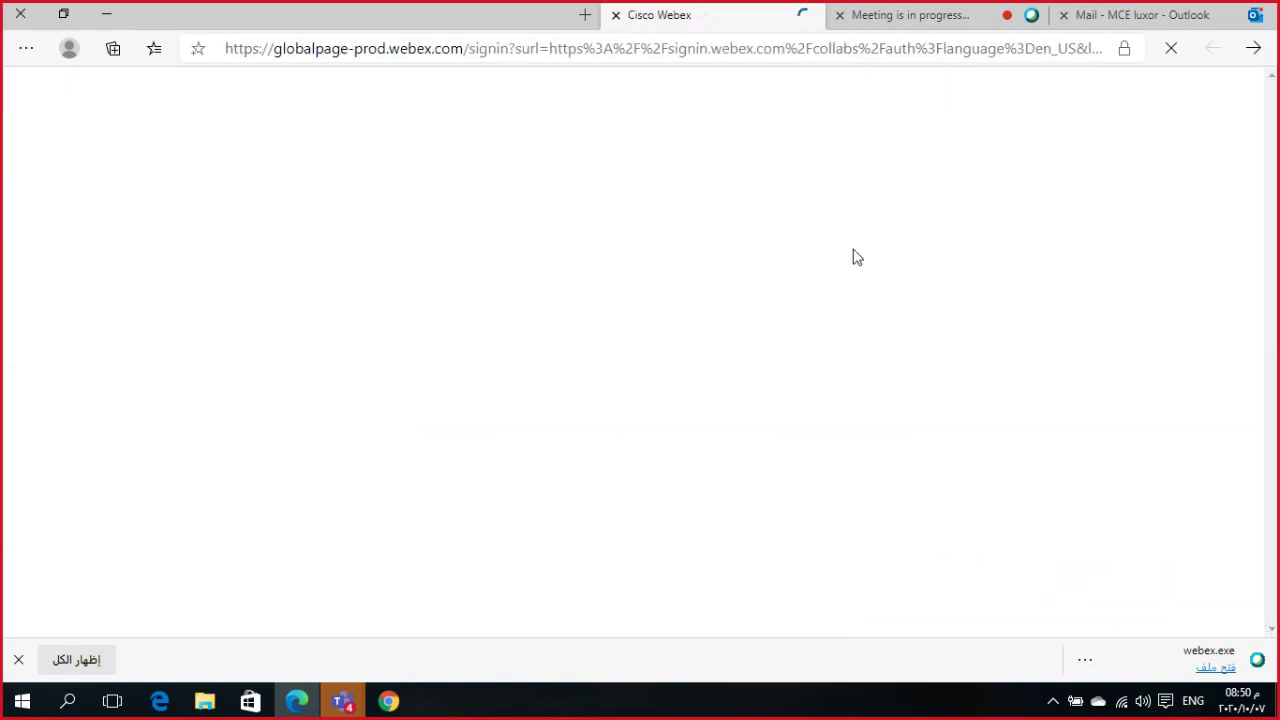
Step: Sign in with the account e-mail address and password
left_click(650, 353)
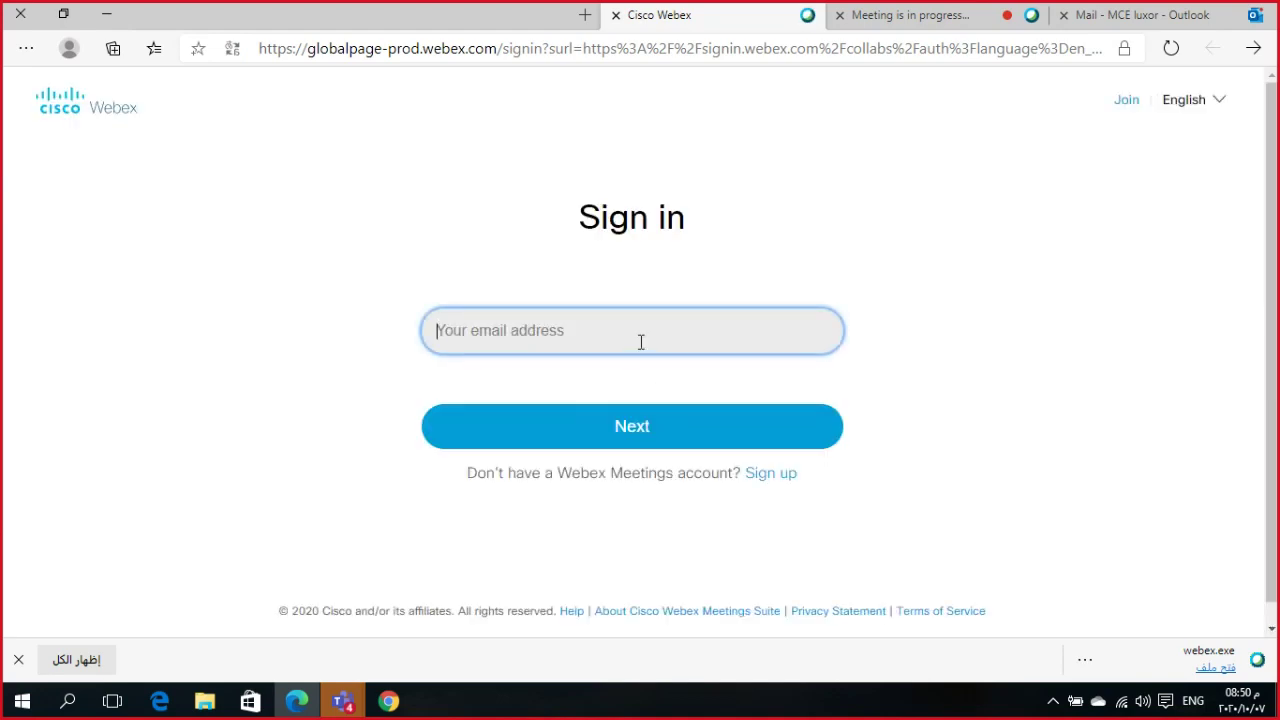
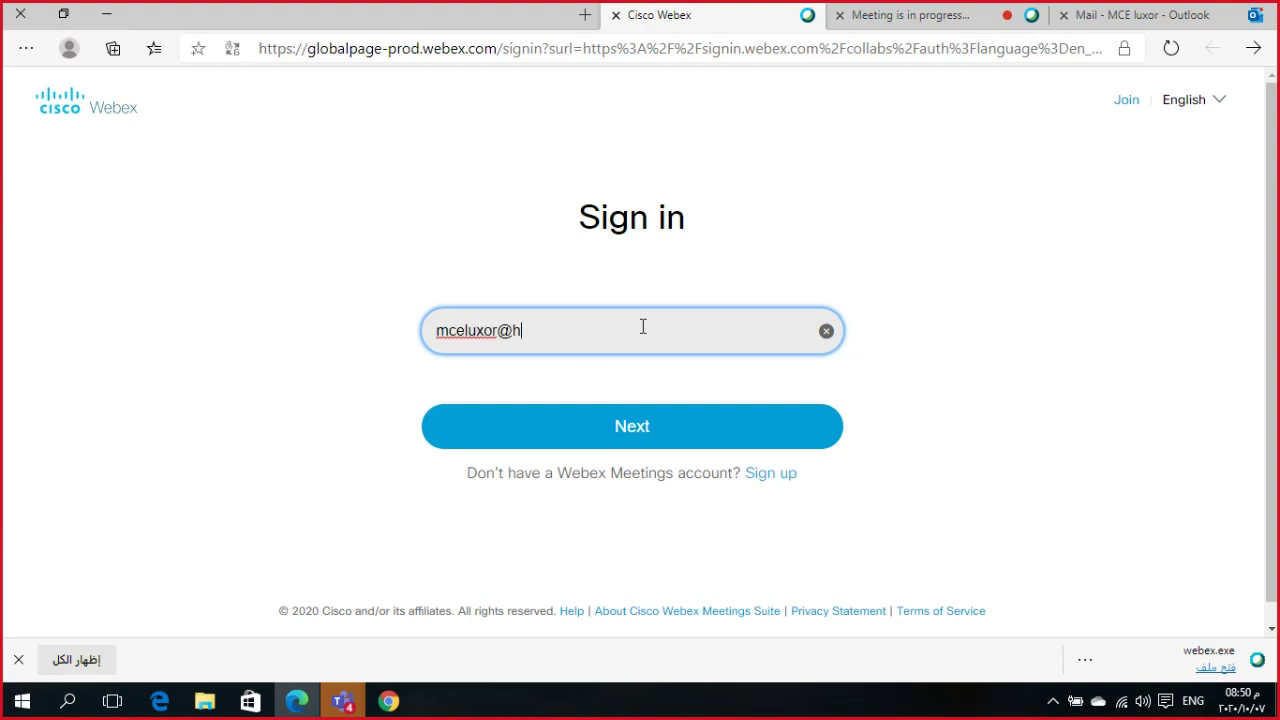
left_click(652, 421)
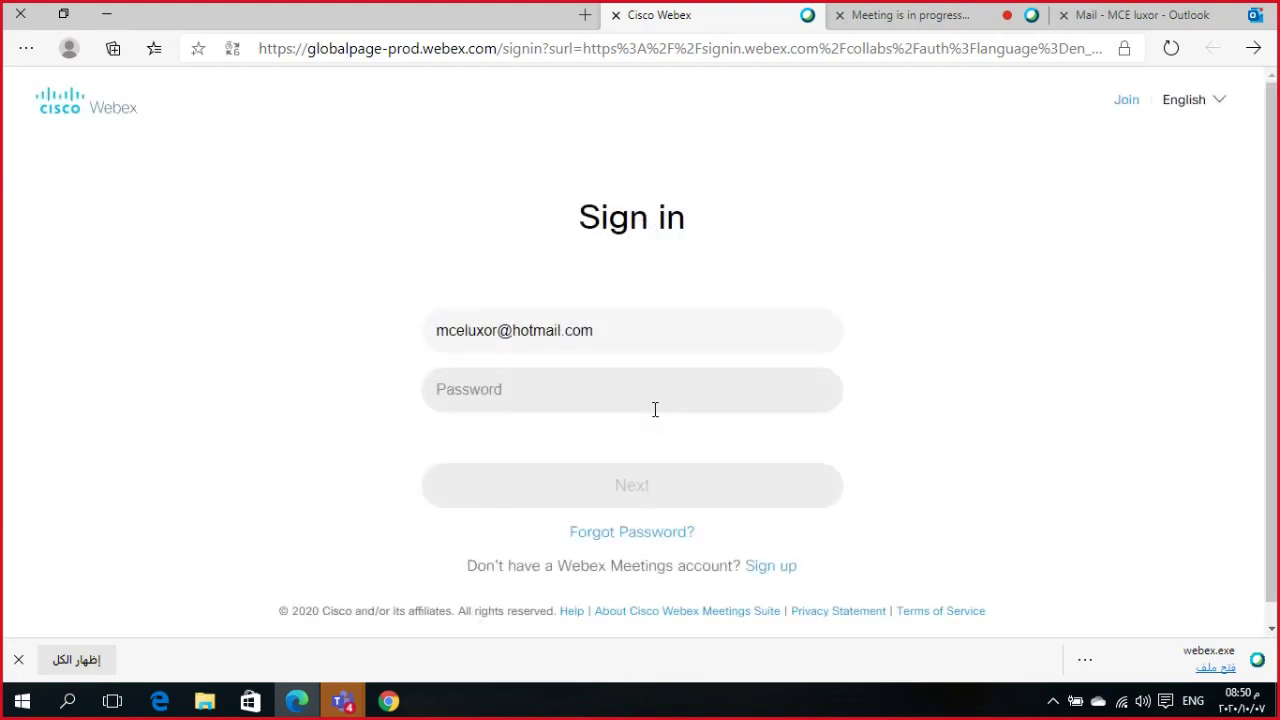
left_click(655, 395)
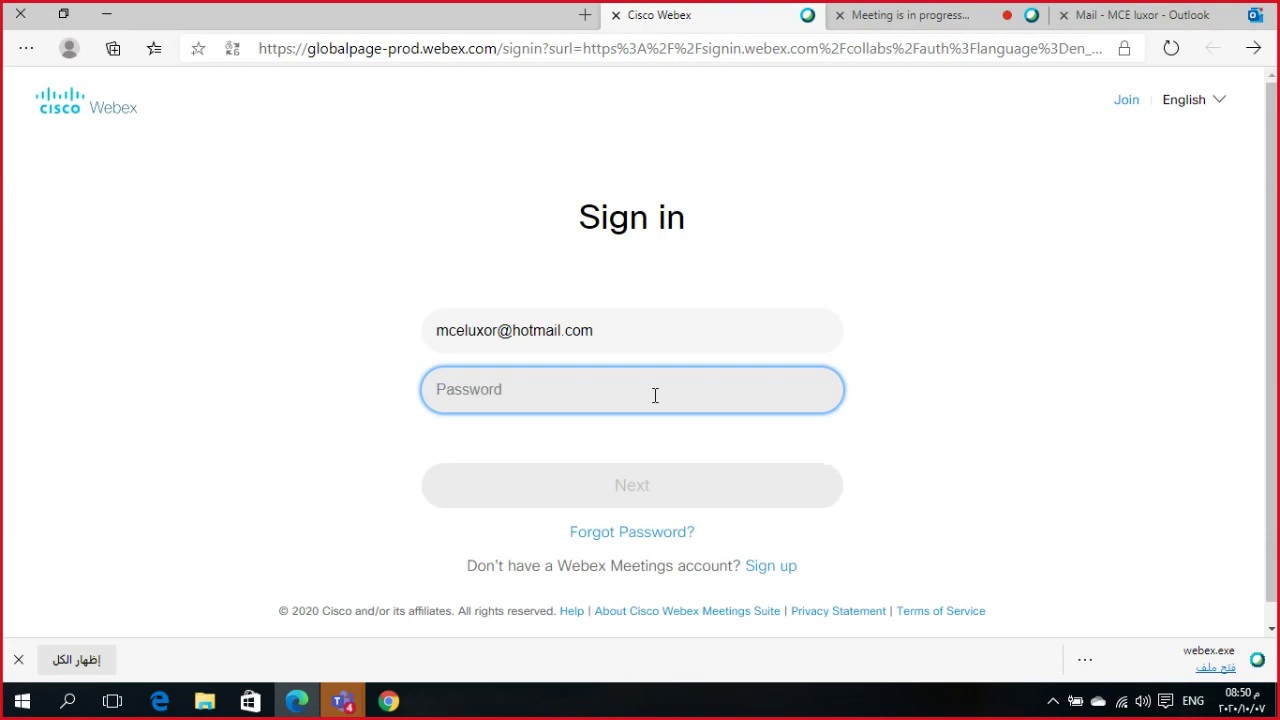
type("********")
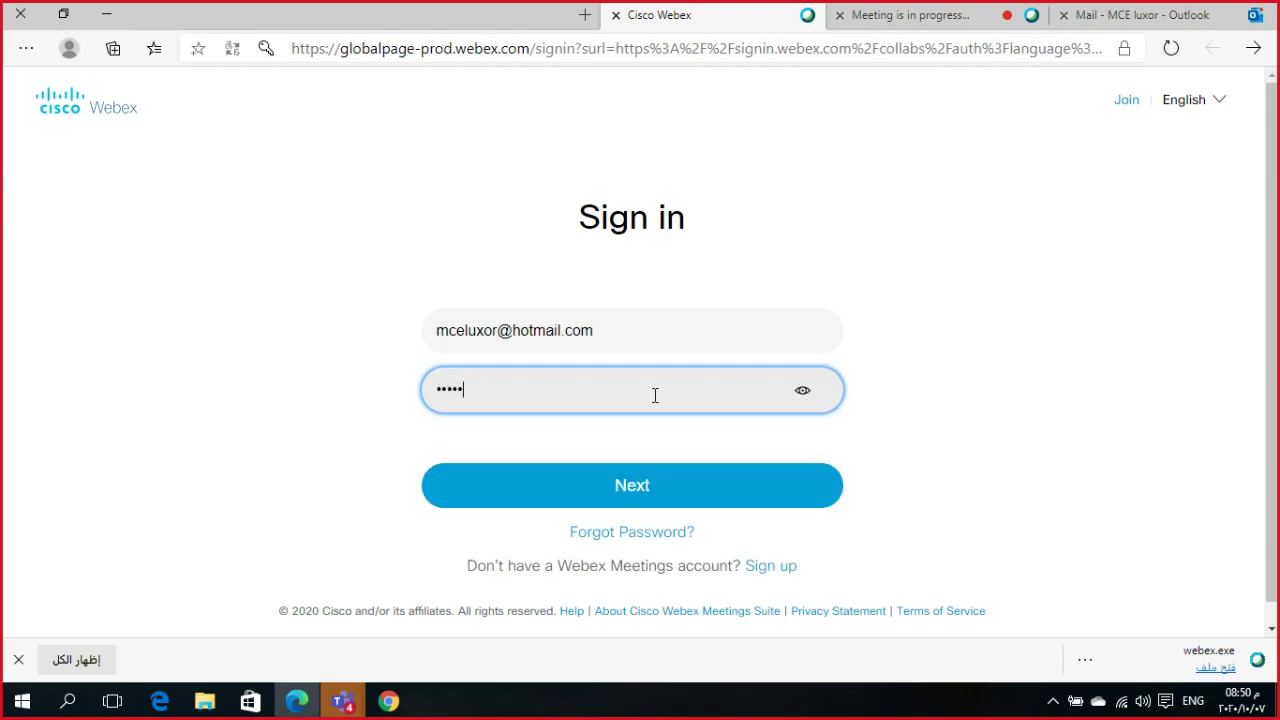
type("****")
key("Return")
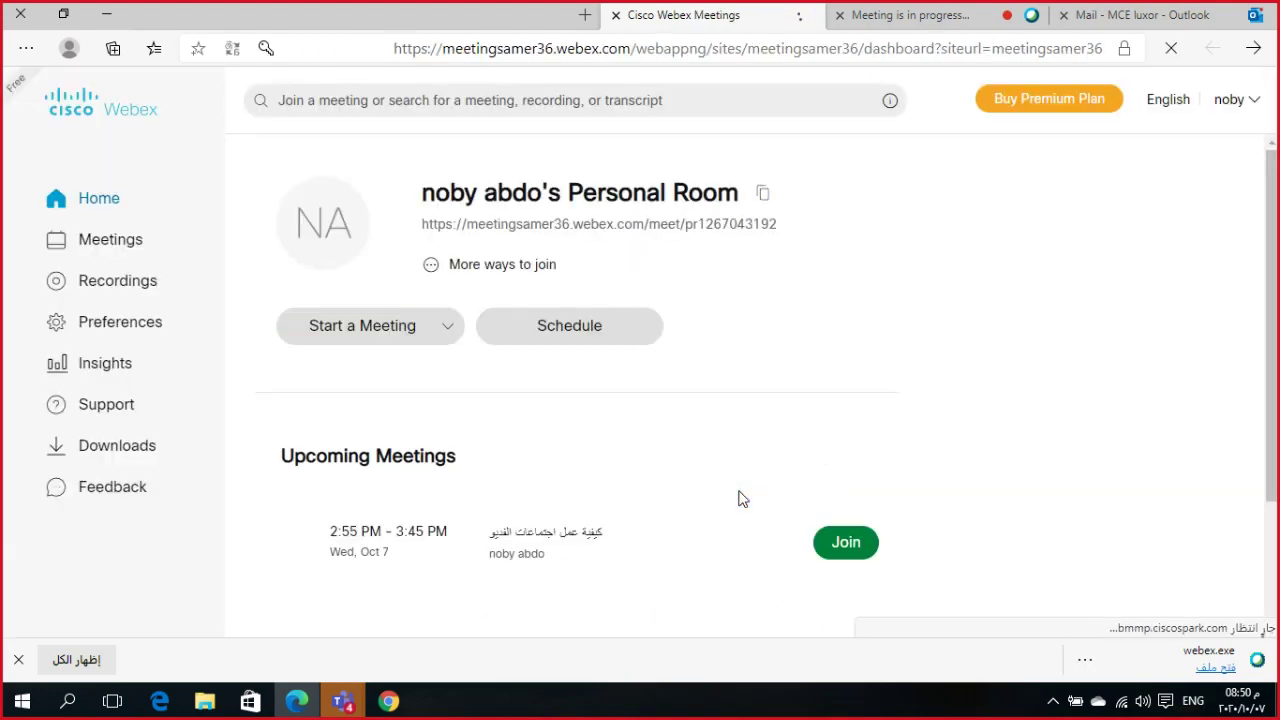
Step: Decline saving the password and open the upcoming meeting's details page
left_click(268, 232)
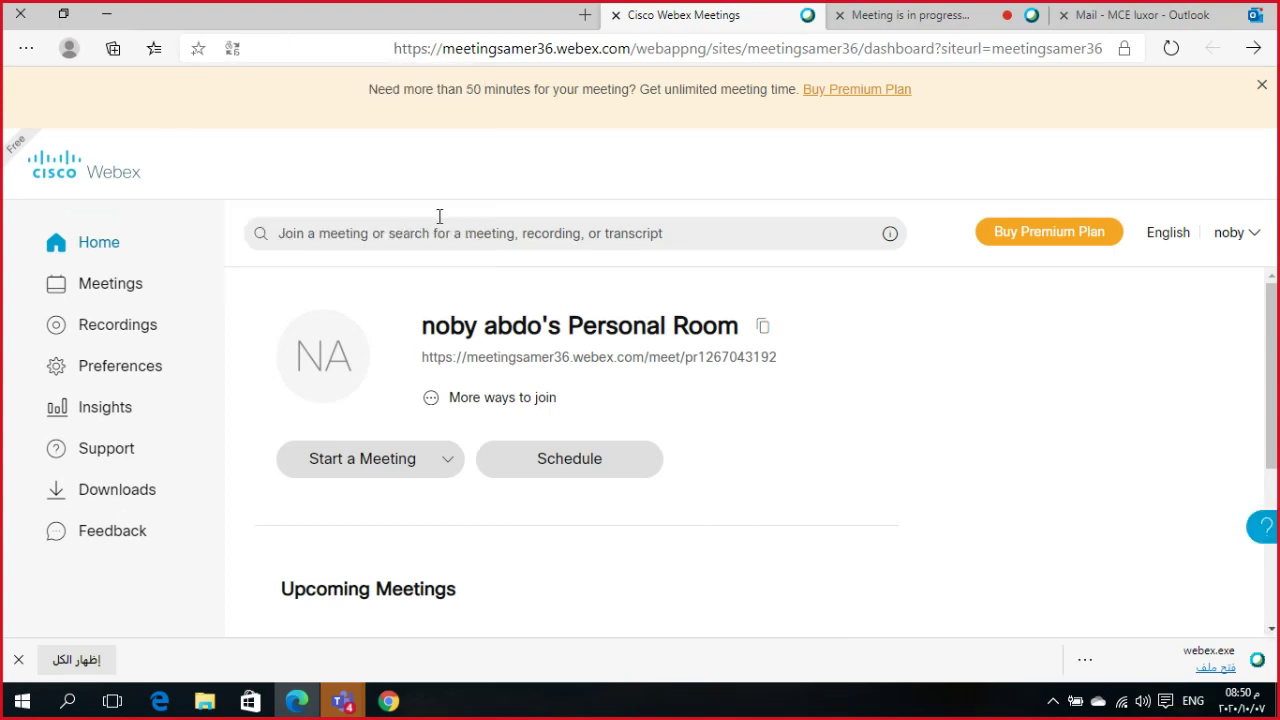
scroll(1024, 430, "down", 2)
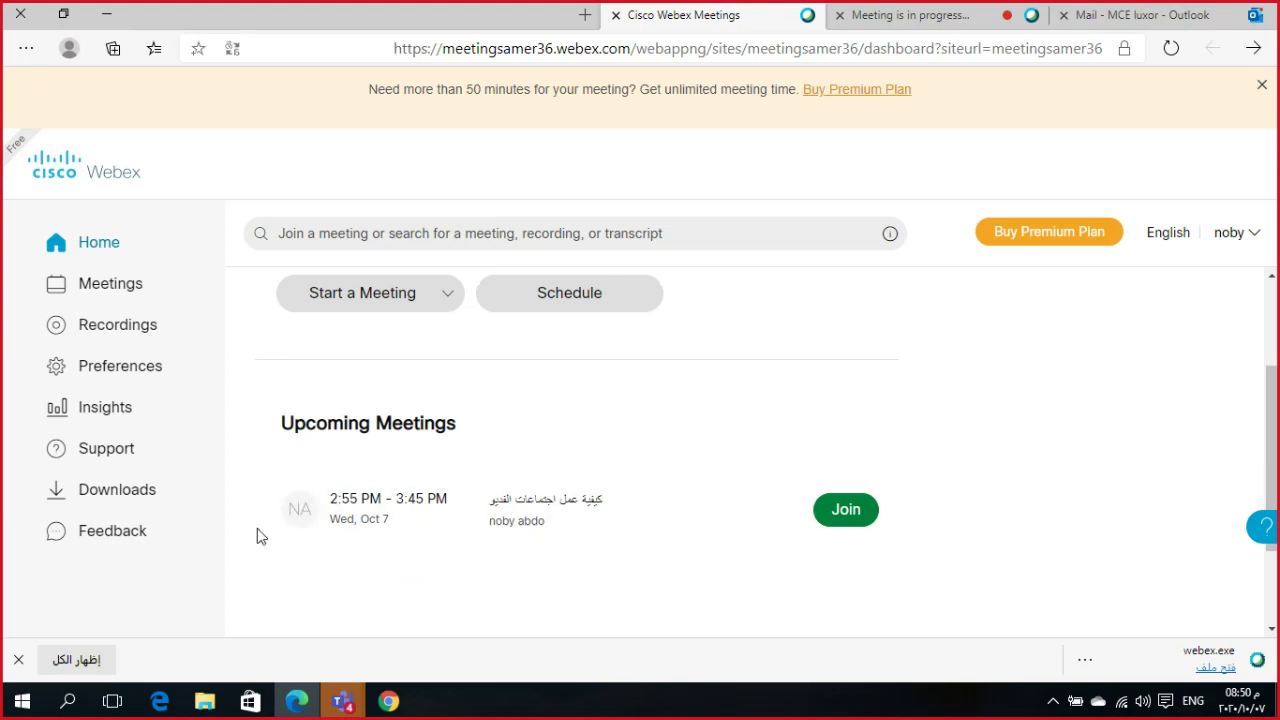
left_click(511, 515)
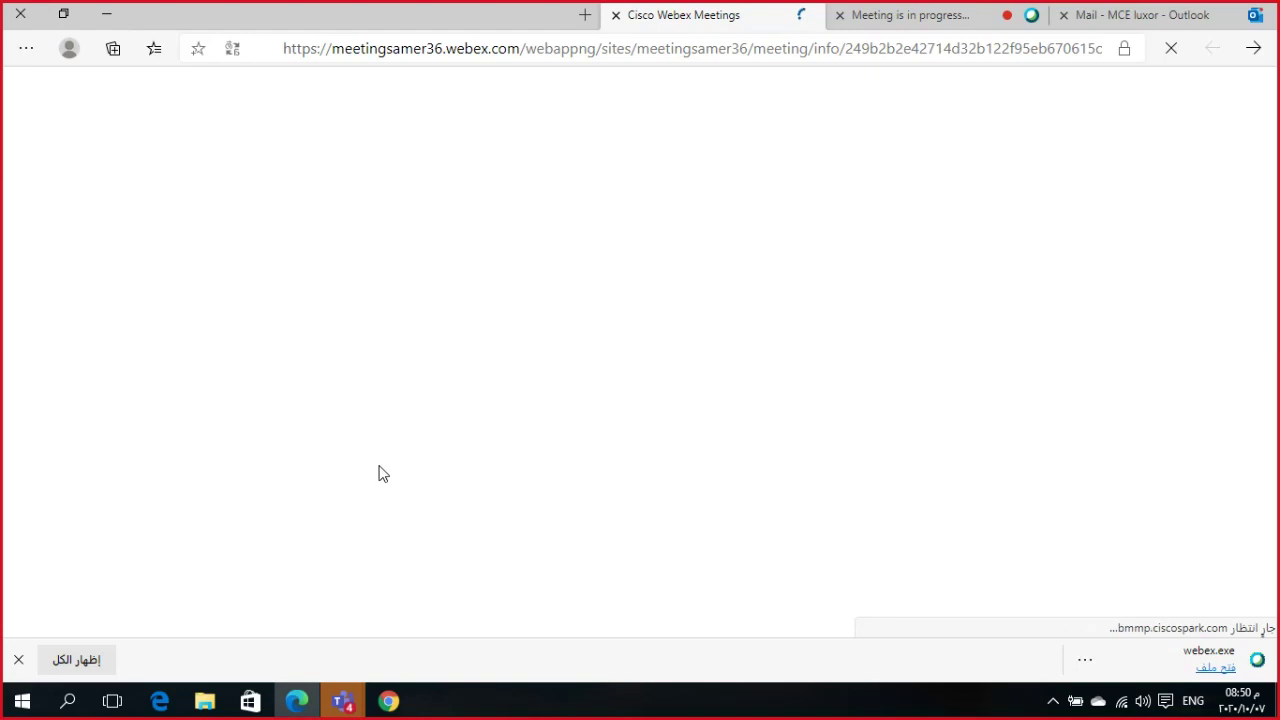
Step: Select the meeting link and the meeting number on the details page
scroll(550, 500, "down", 2)
left_click(573, 549)
left_click(540, 532)
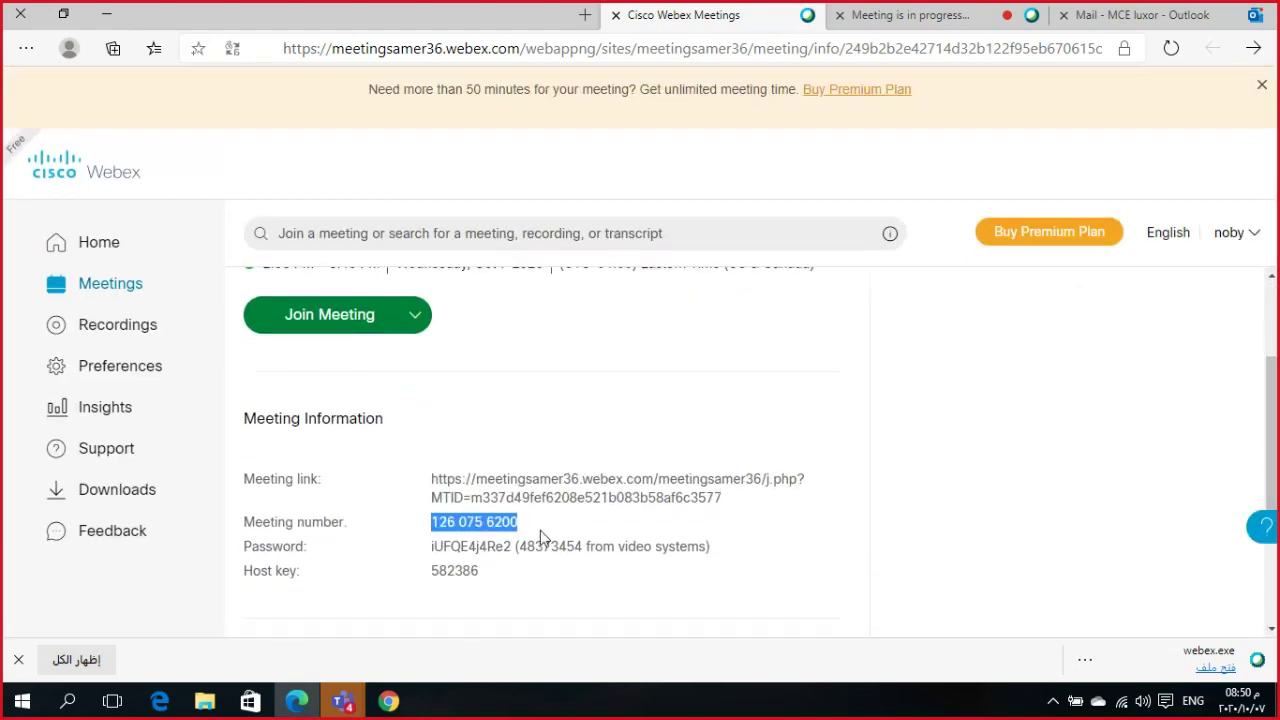
left_click(505, 497)
scroll(512, 510, "down", 1)
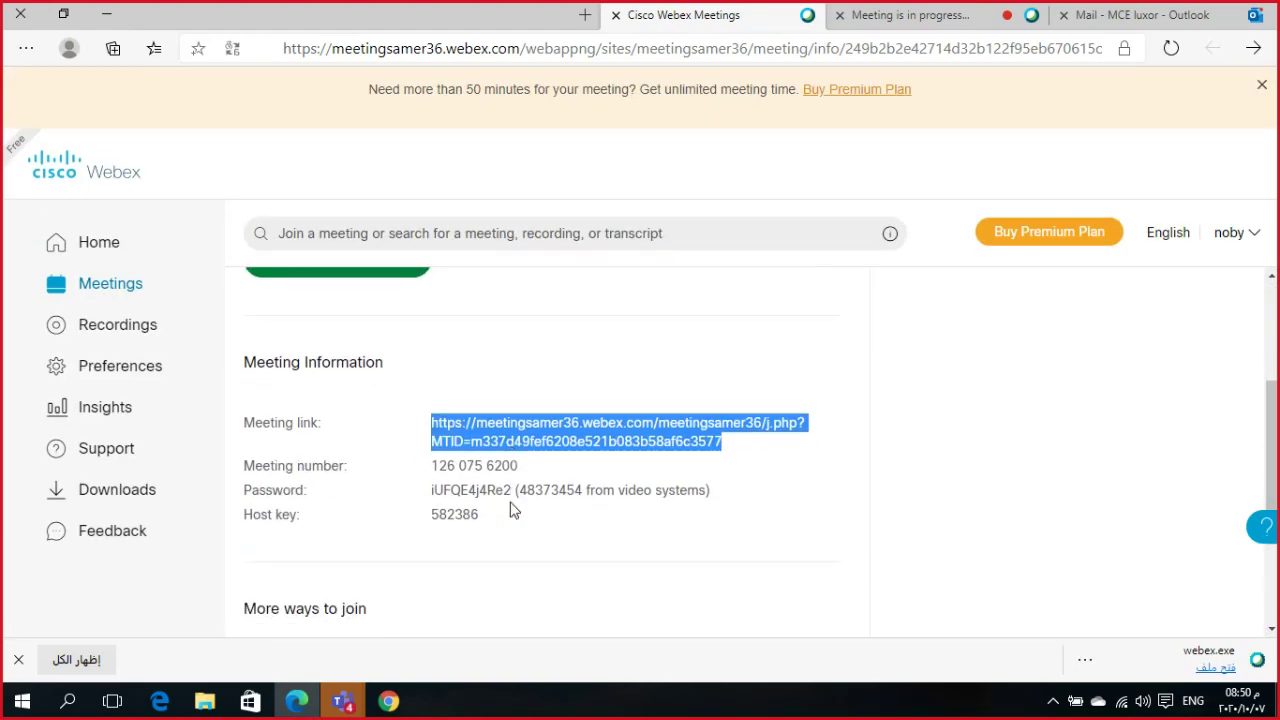
left_click(512, 510)
scroll(330, 513, "down", 2)
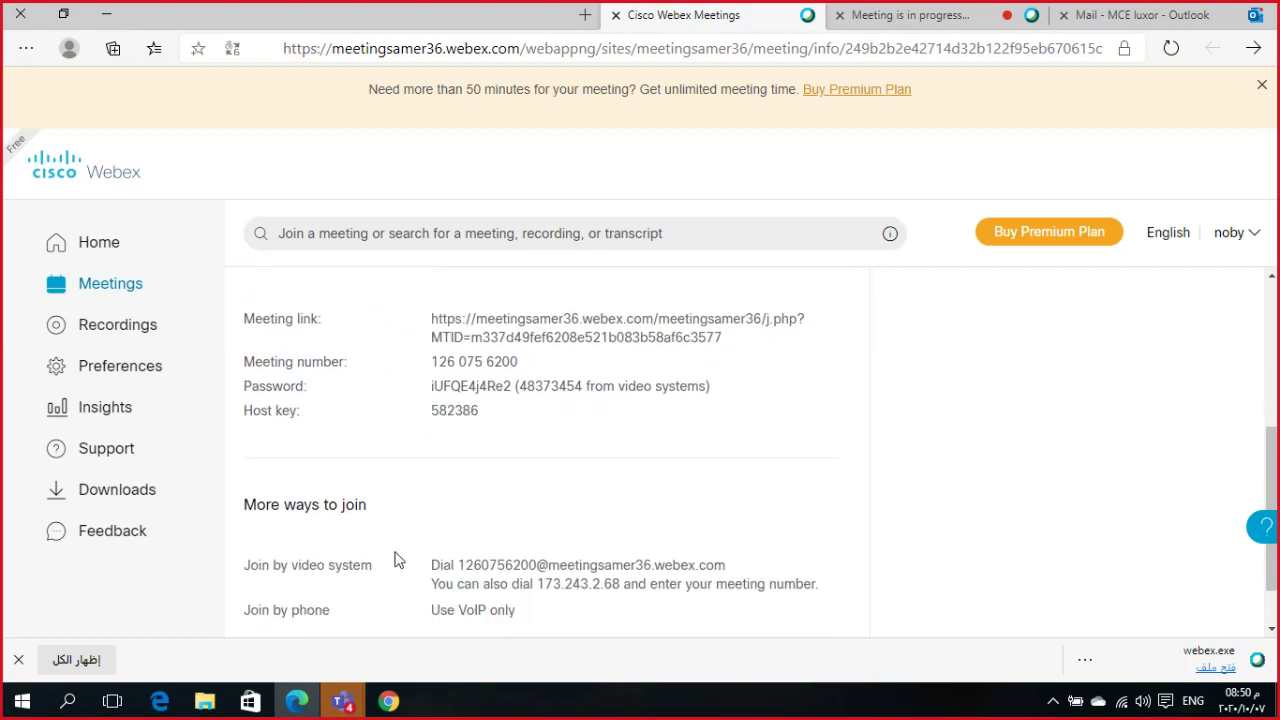
left_click(500, 356)
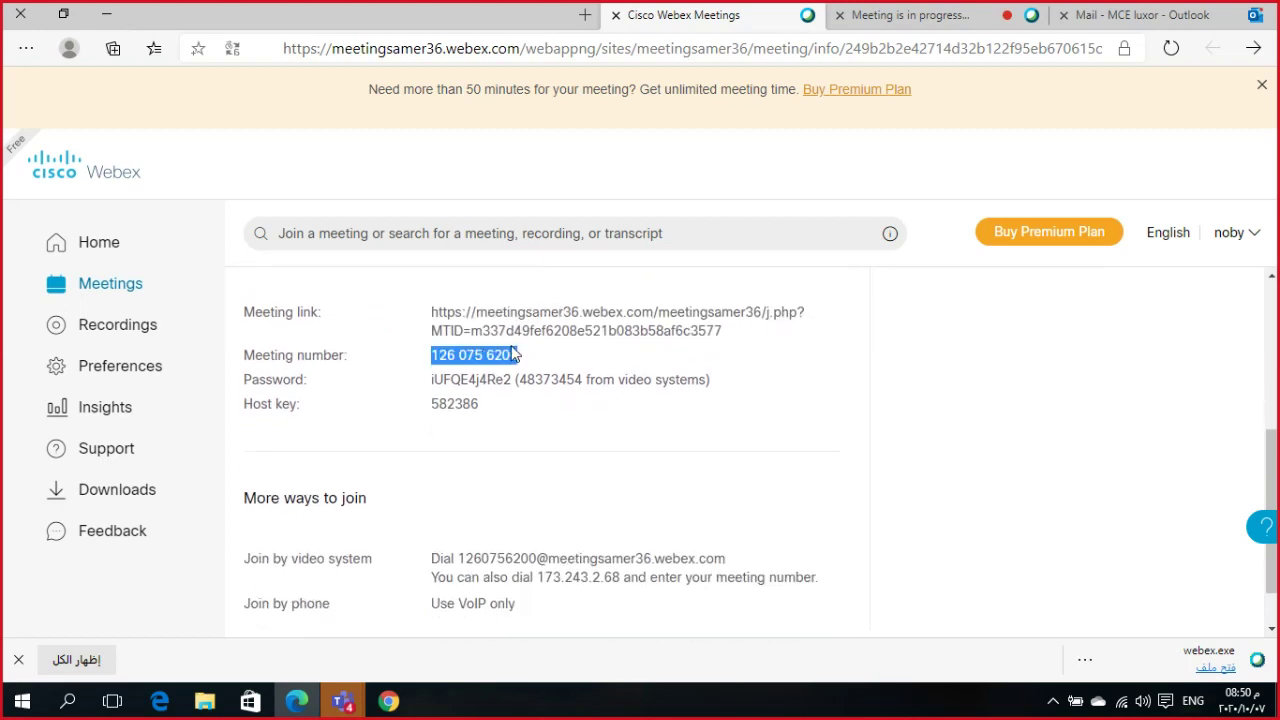
left_click(676, 334)
left_click(491, 334)
Step: Select the meeting password, link and number, then clear the selection
left_click_drag(430, 382, 513, 397)
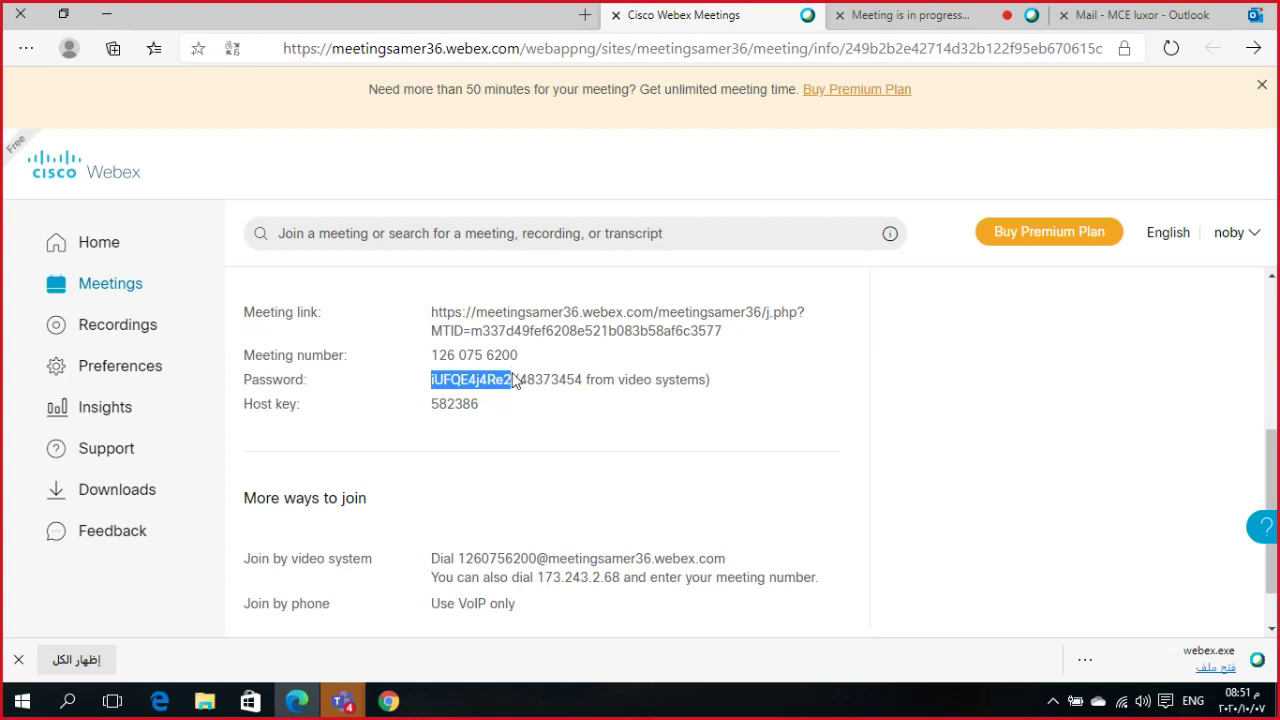
triple_click(553, 317)
left_click(503, 371)
triple_click(495, 357)
left_click_drag(495, 357, 518, 386)
left_click(431, 385)
left_click(648, 314)
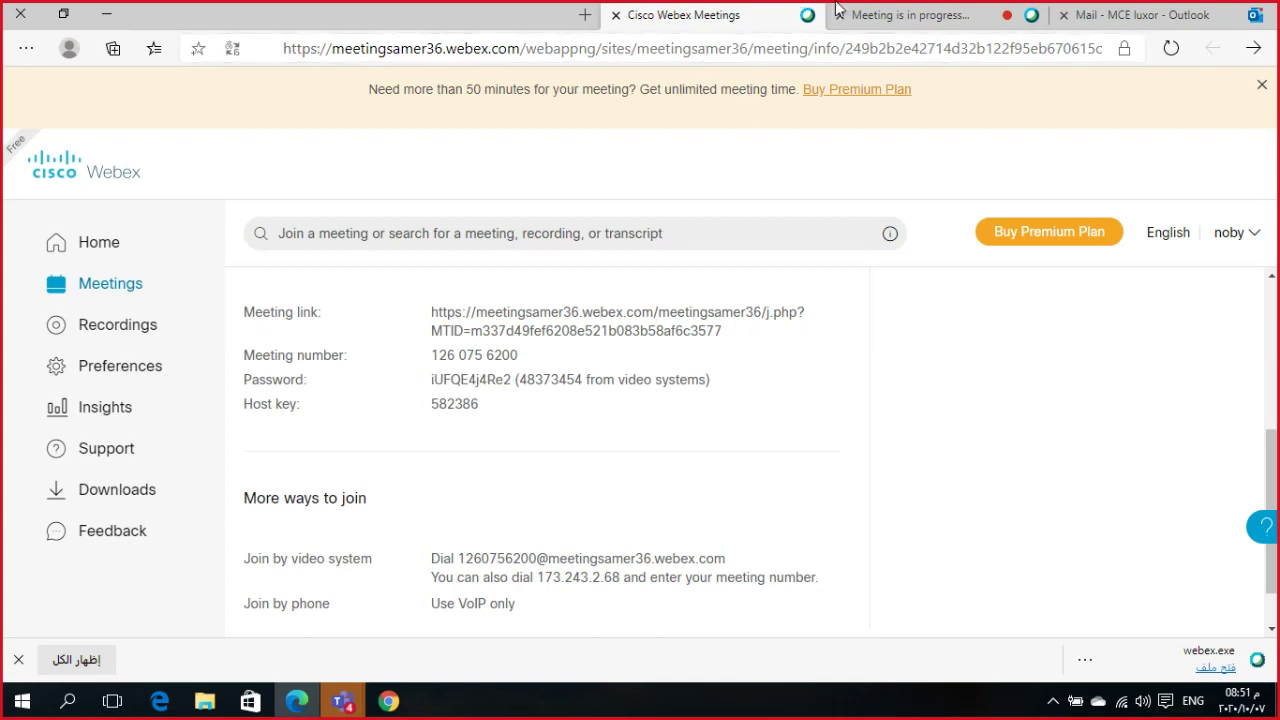
Step: Check the in-progress meeting tab, then return and open the site's Downloads page
left_click(910, 15)
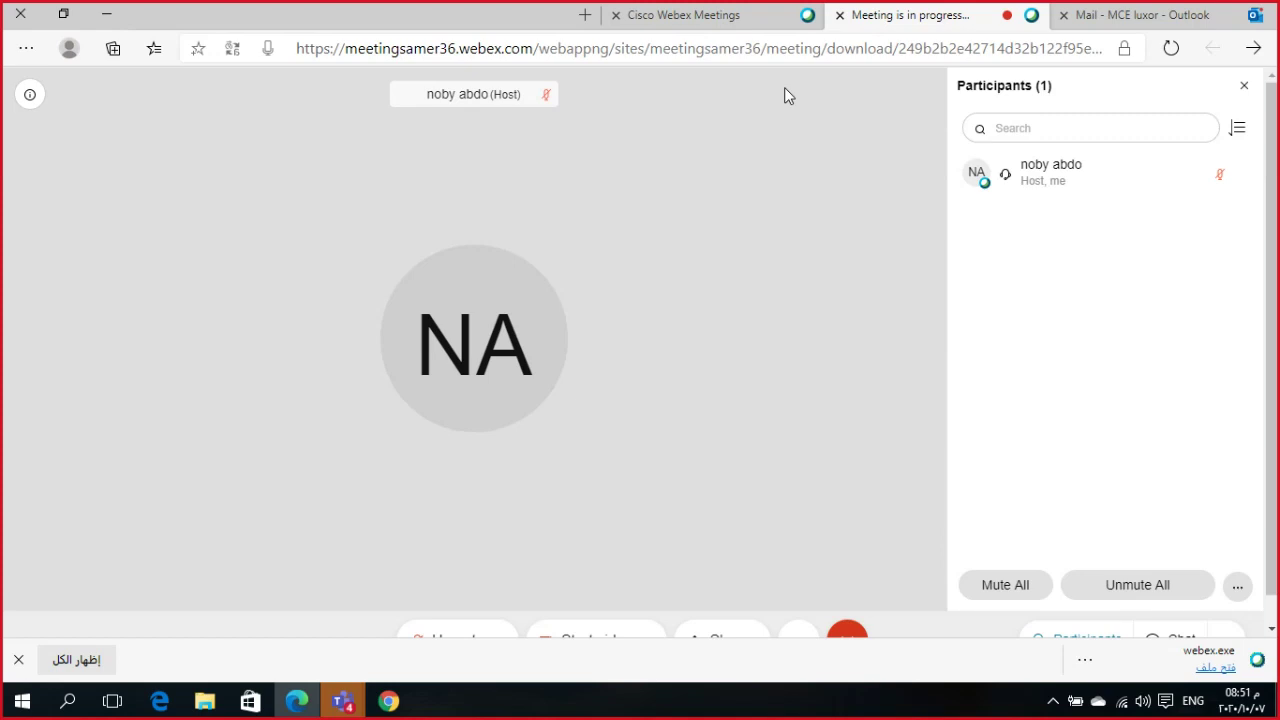
left_click(724, 18)
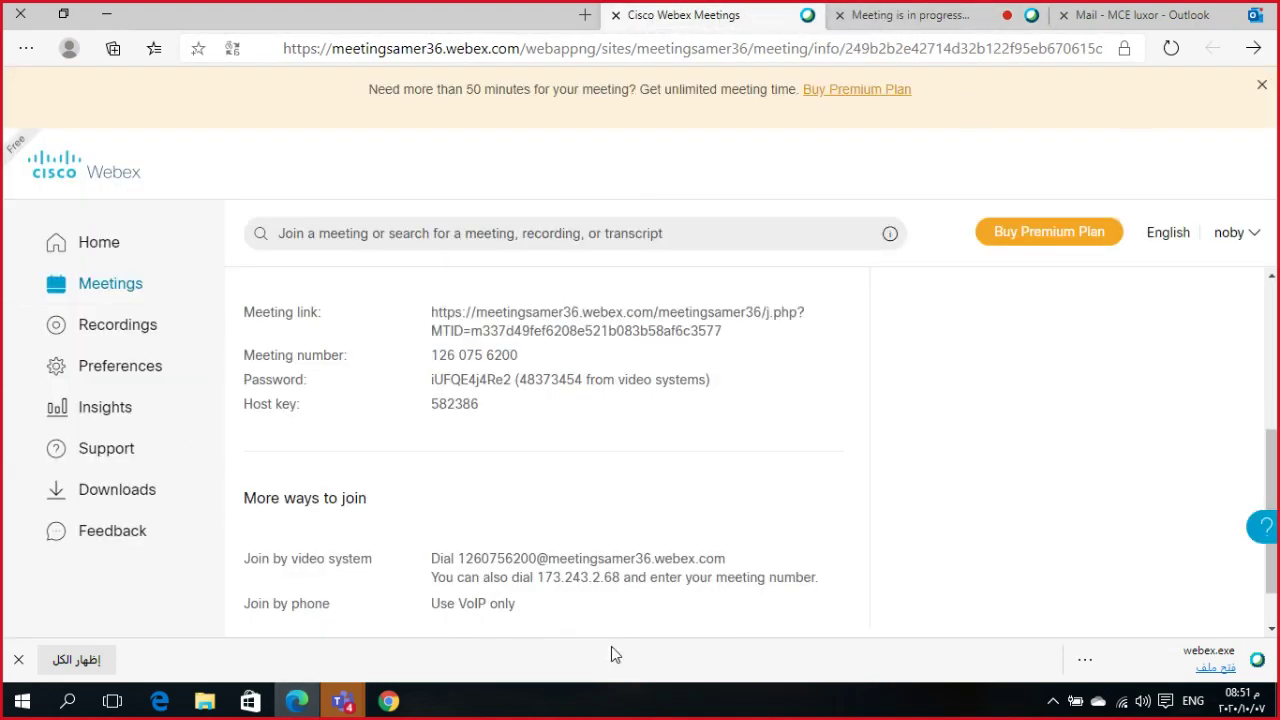
left_click(118, 497)
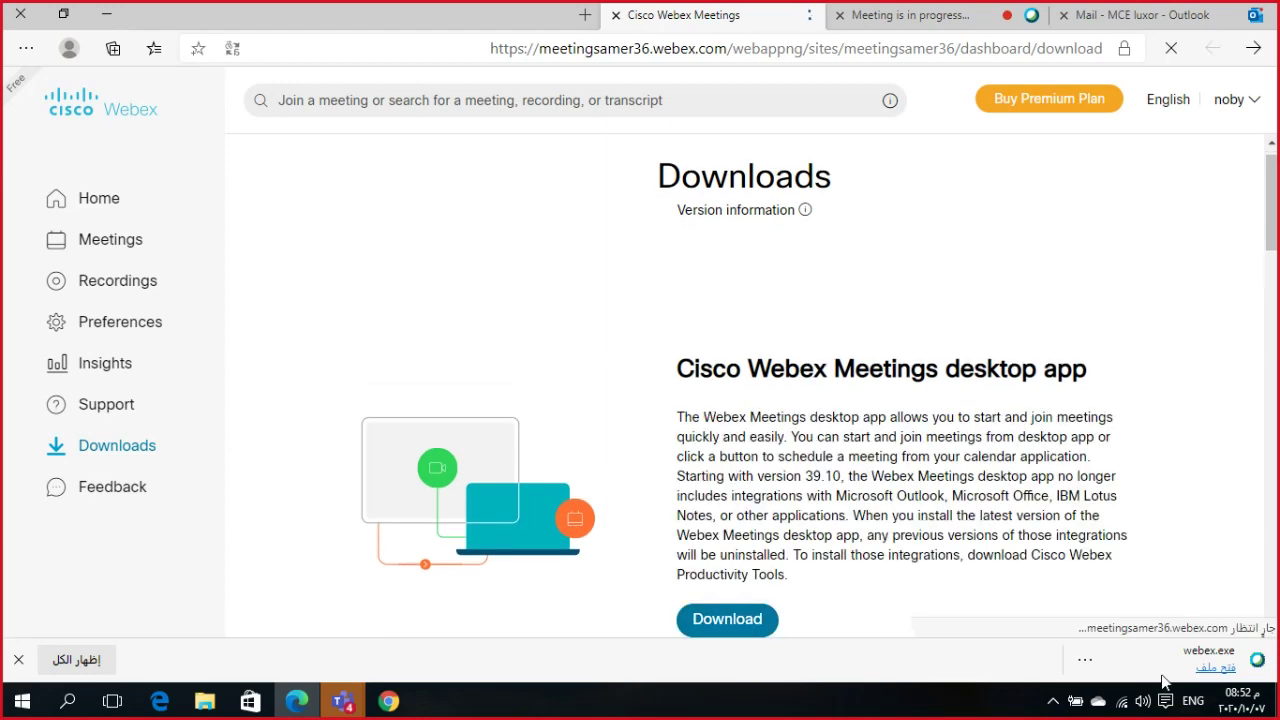
Step: Download the Cisco Webex Meetings desktop app installer (webexapp.msi) and minimize the browser
scroll(897, 415, "down", 2)
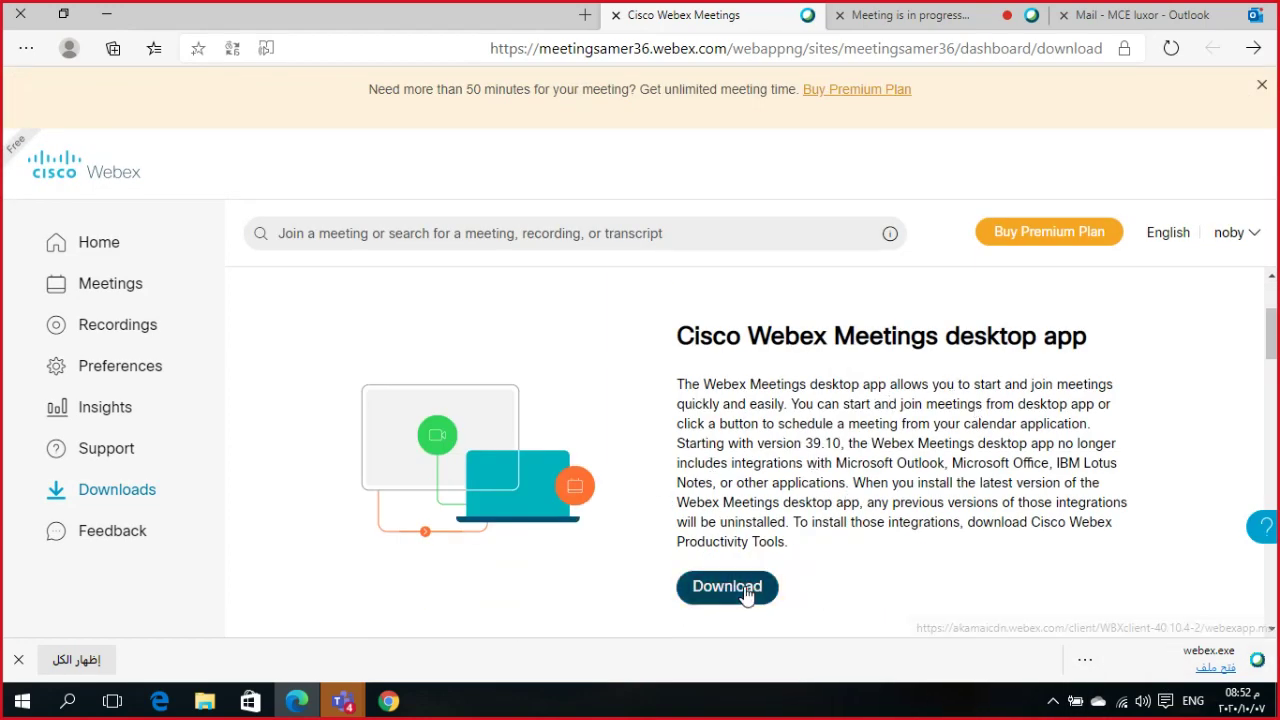
left_click(781, 590)
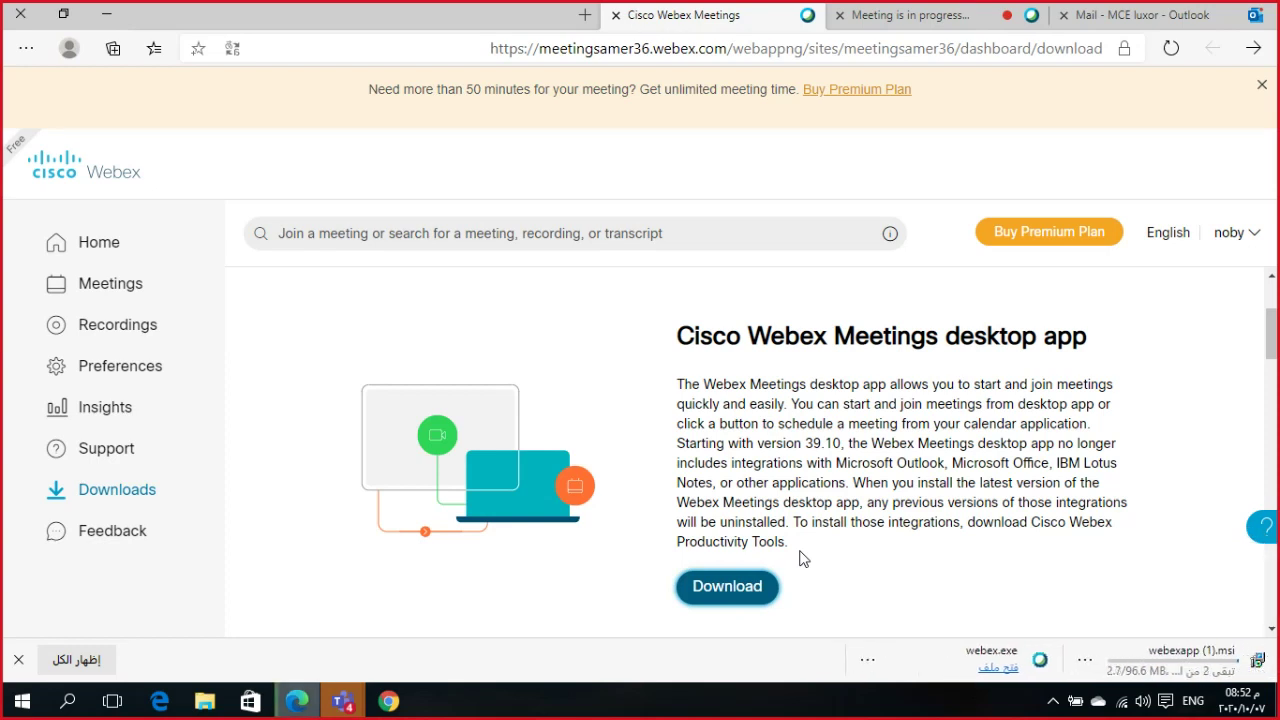
left_click(109, 14)
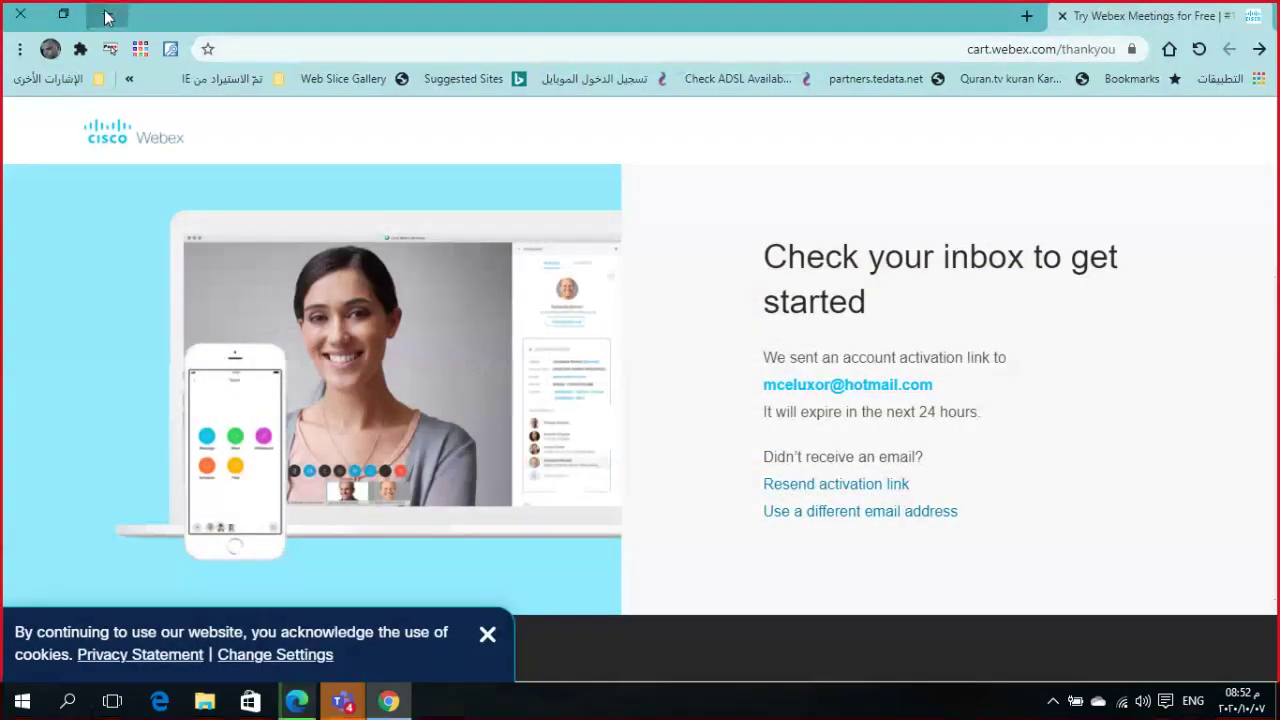
Step: Run the webexapp installer from the Downloads folder and minimize File Explorer
left_click(107, 14)
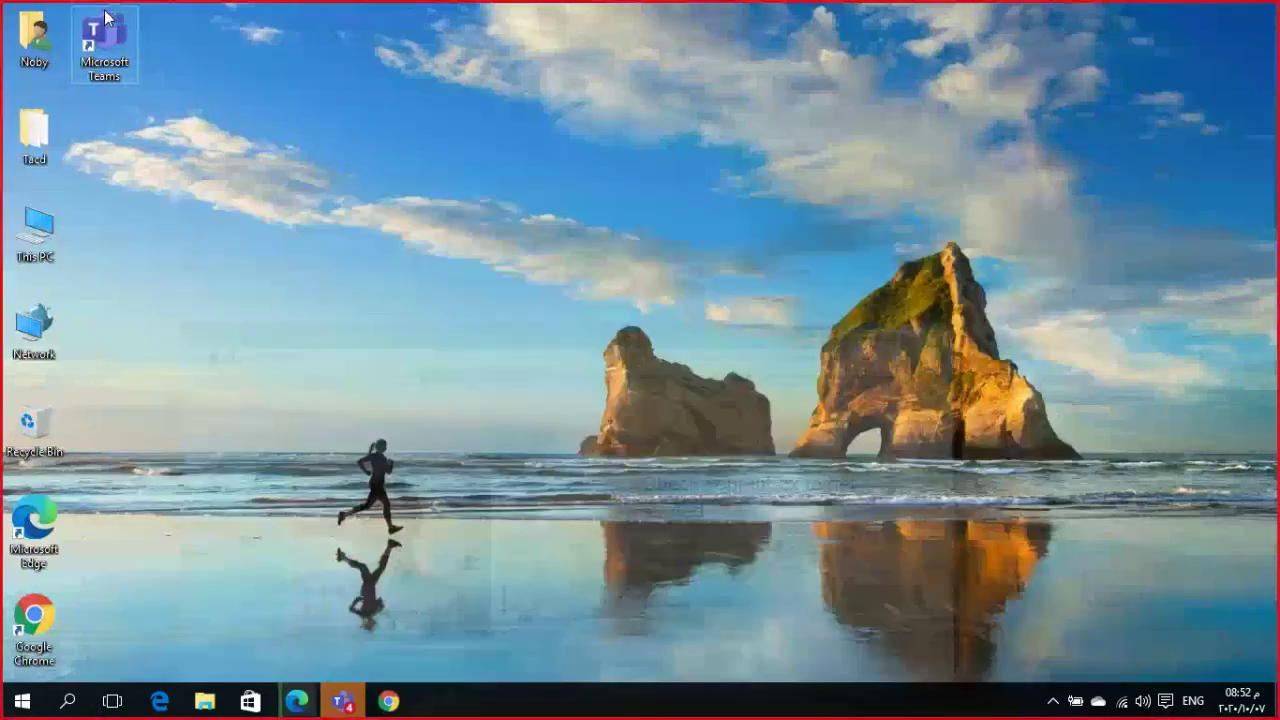
double_click(34, 35)
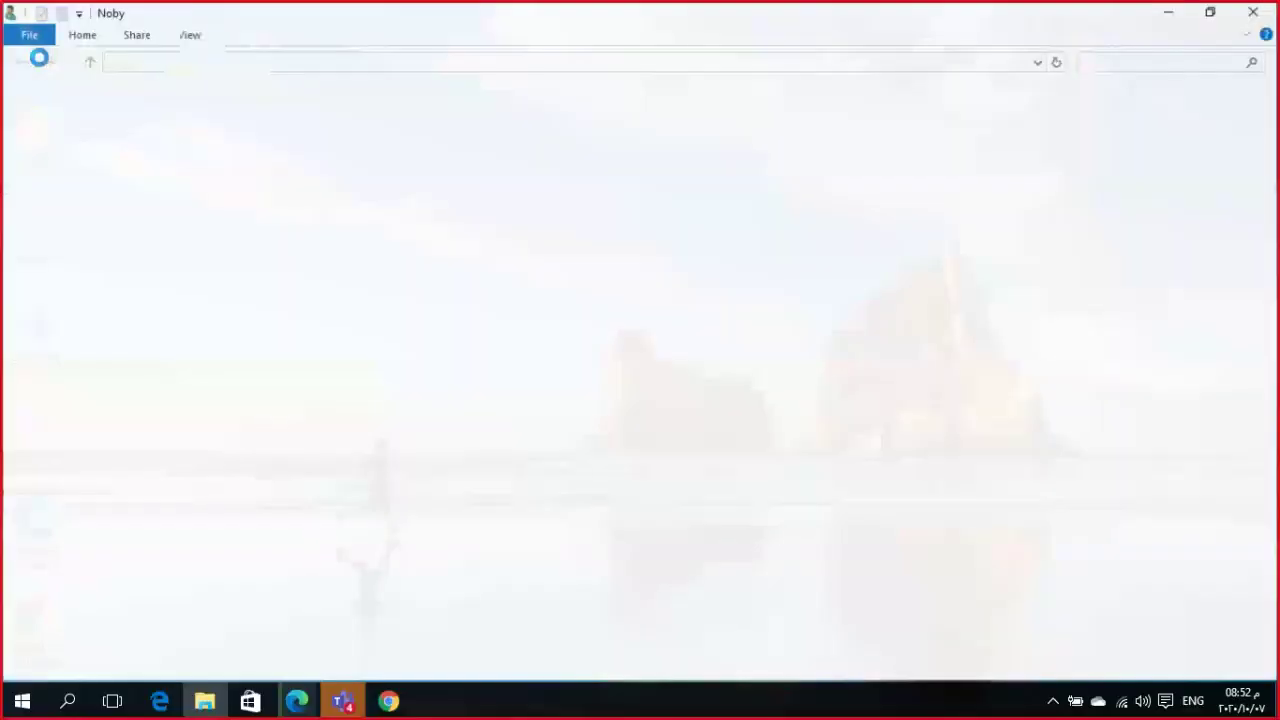
double_click(493, 115)
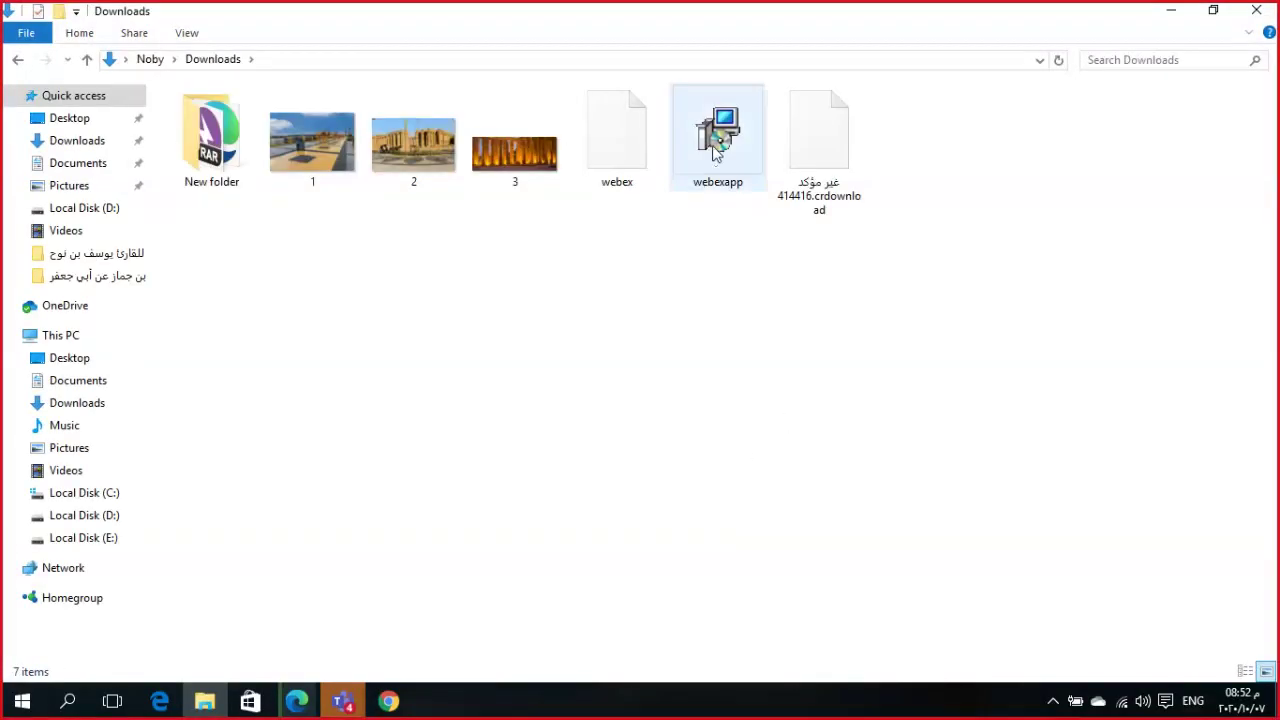
left_click(716, 145)
double_click(716, 145)
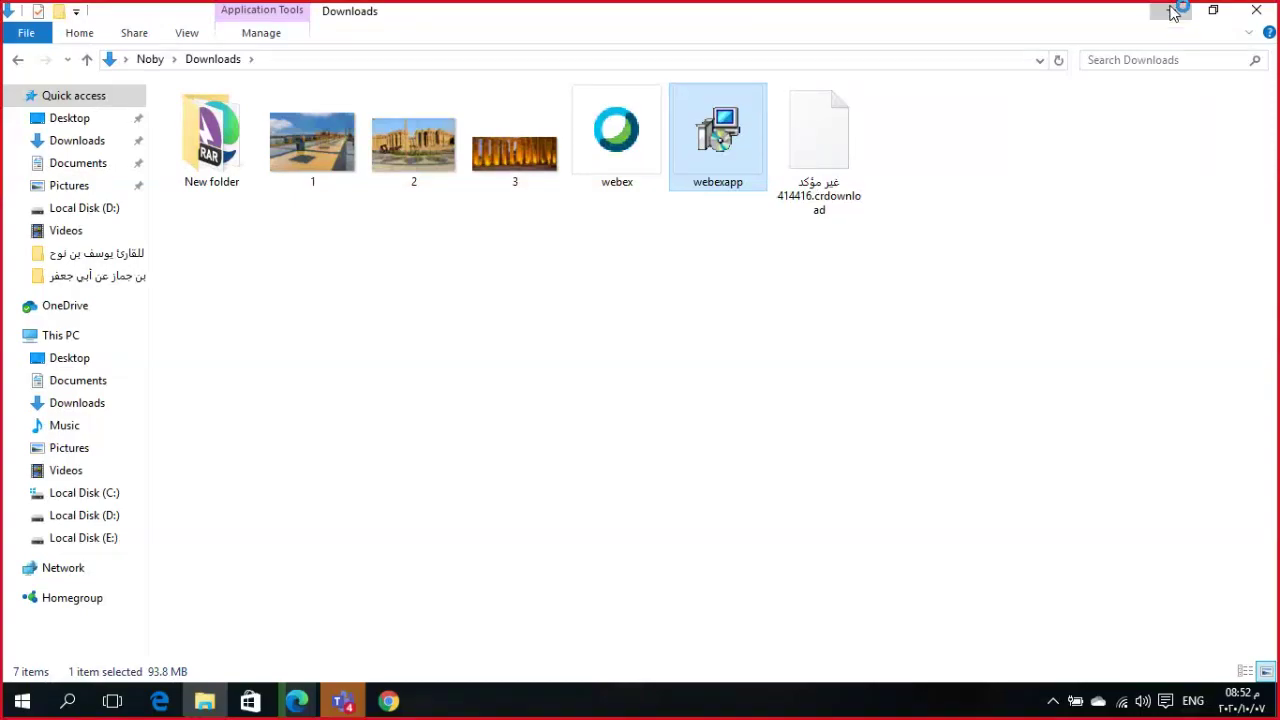
left_click(1162, 16)
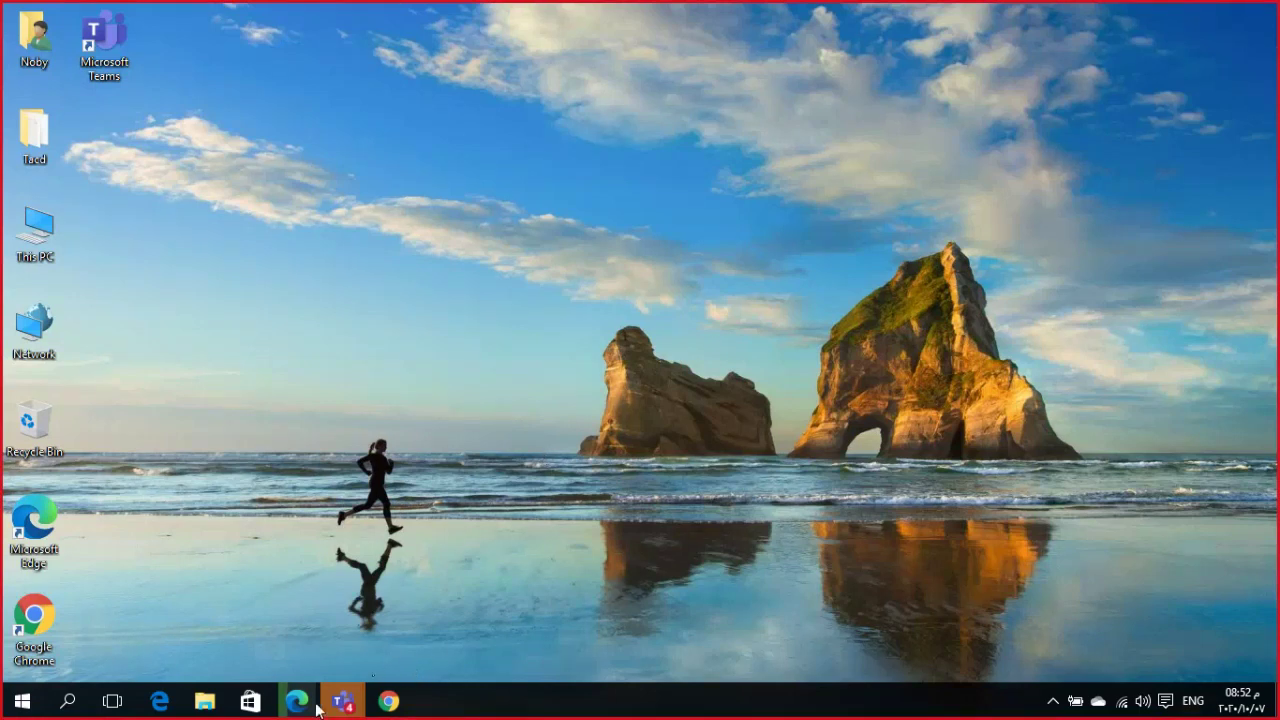
Step: Cancel the duplicate installer wizard and move the remaining wizard into view
mouse_move(299, 706)
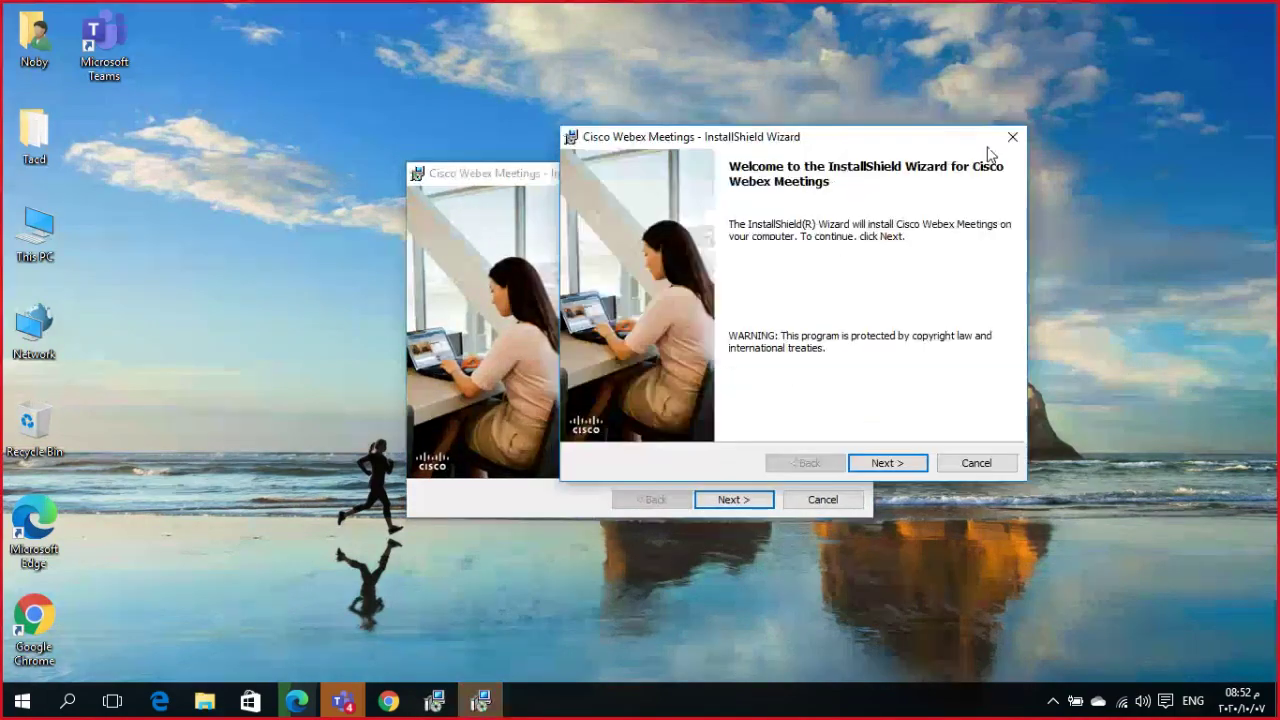
left_click(1012, 136)
left_click(613, 384)
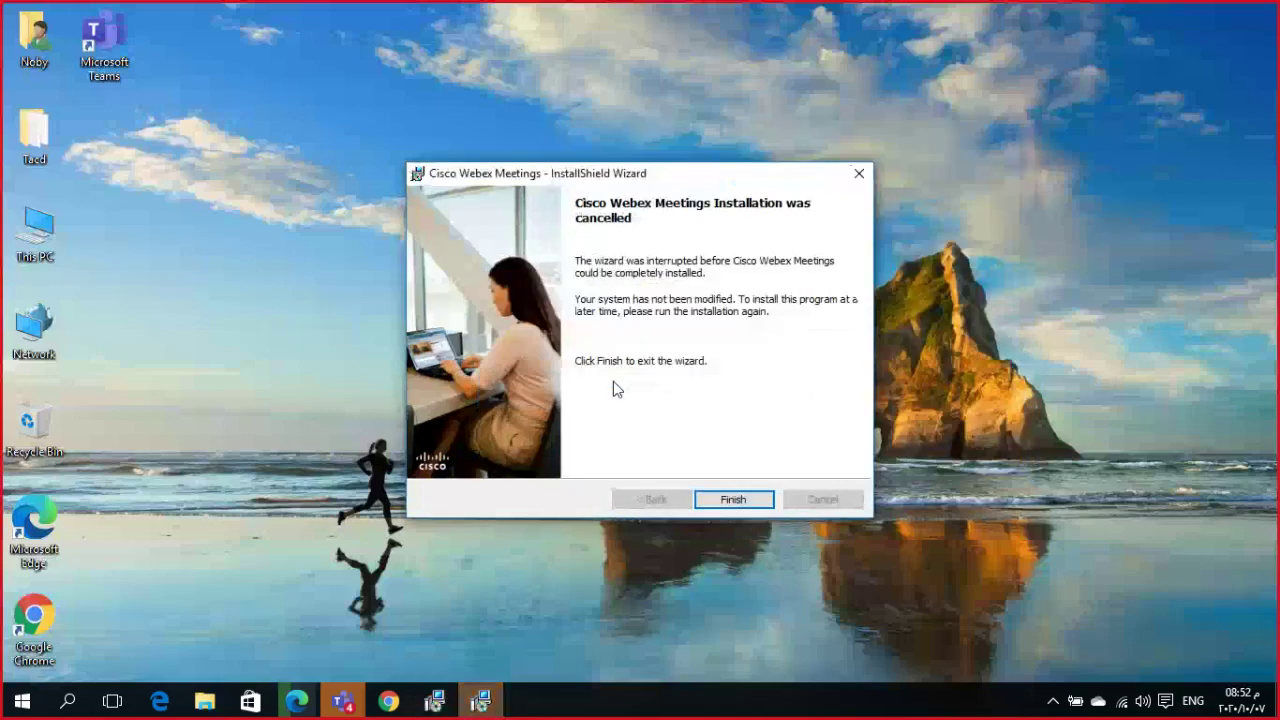
left_click_drag(706, 187, 648, 127)
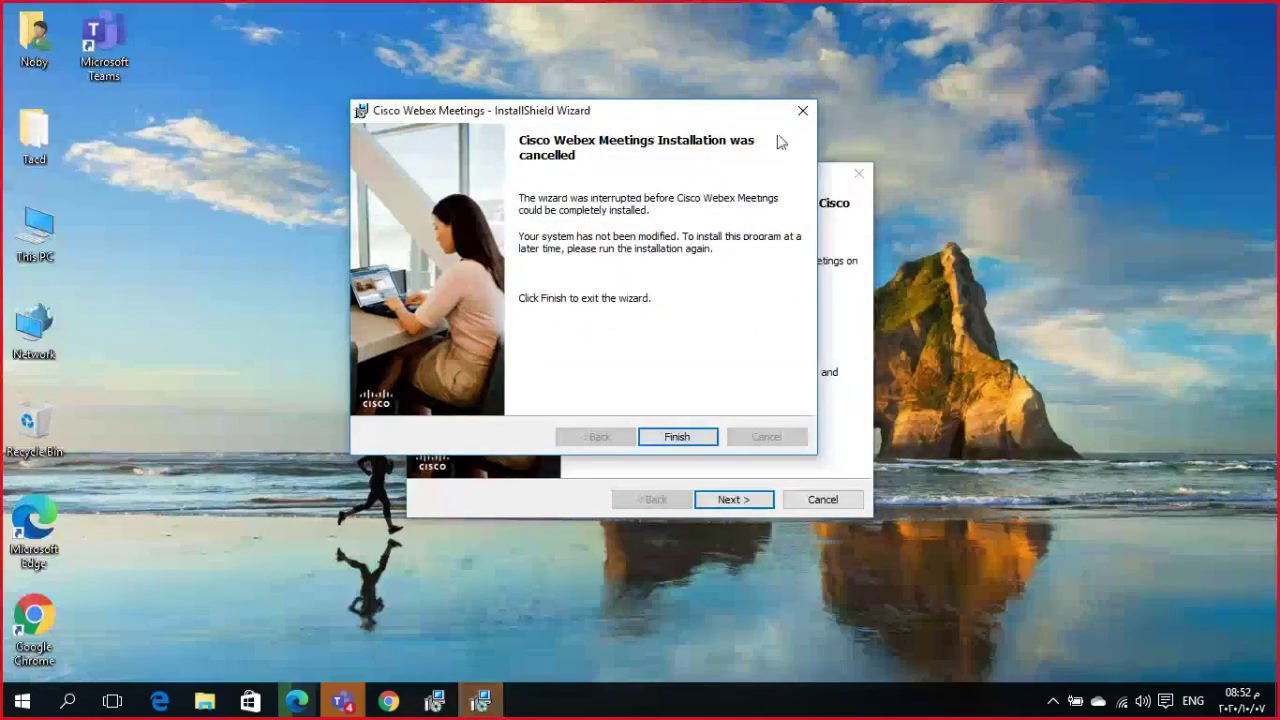
left_click(802, 111)
left_click_drag(613, 177, 513, 97)
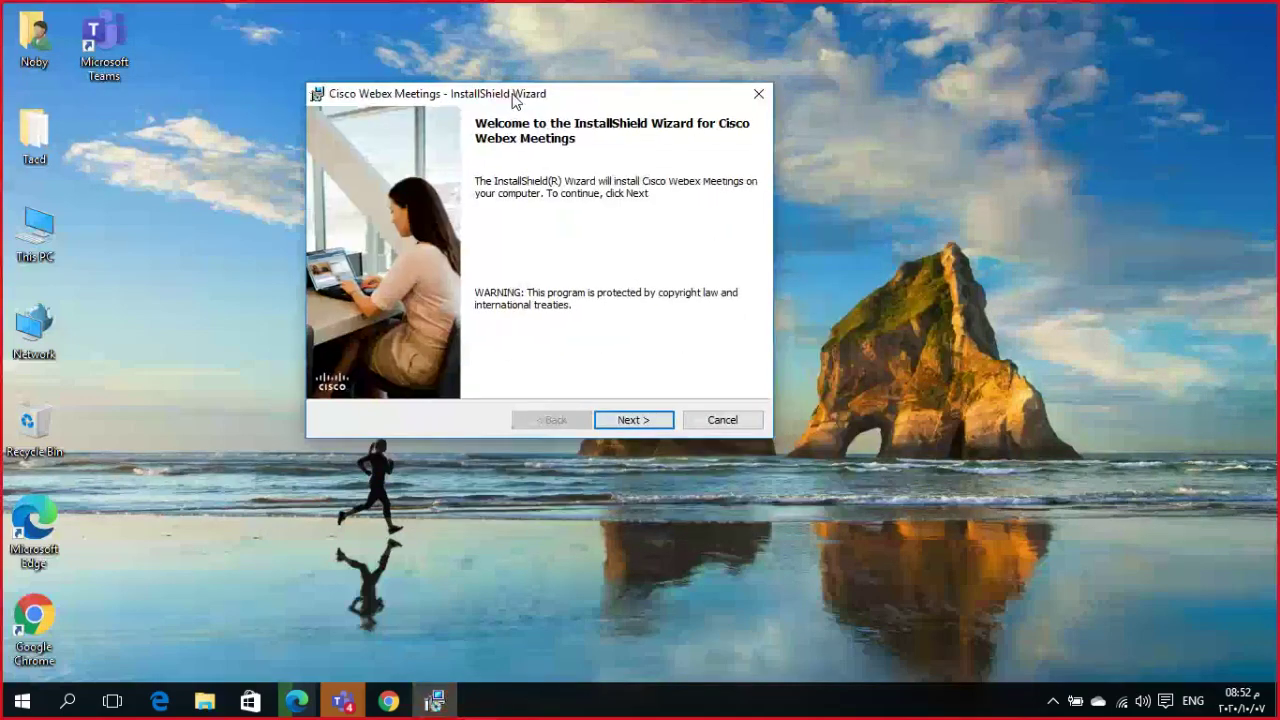
Step: Accept the license, install Cisco Webex Meetings and finish the wizard
left_click(634, 420)
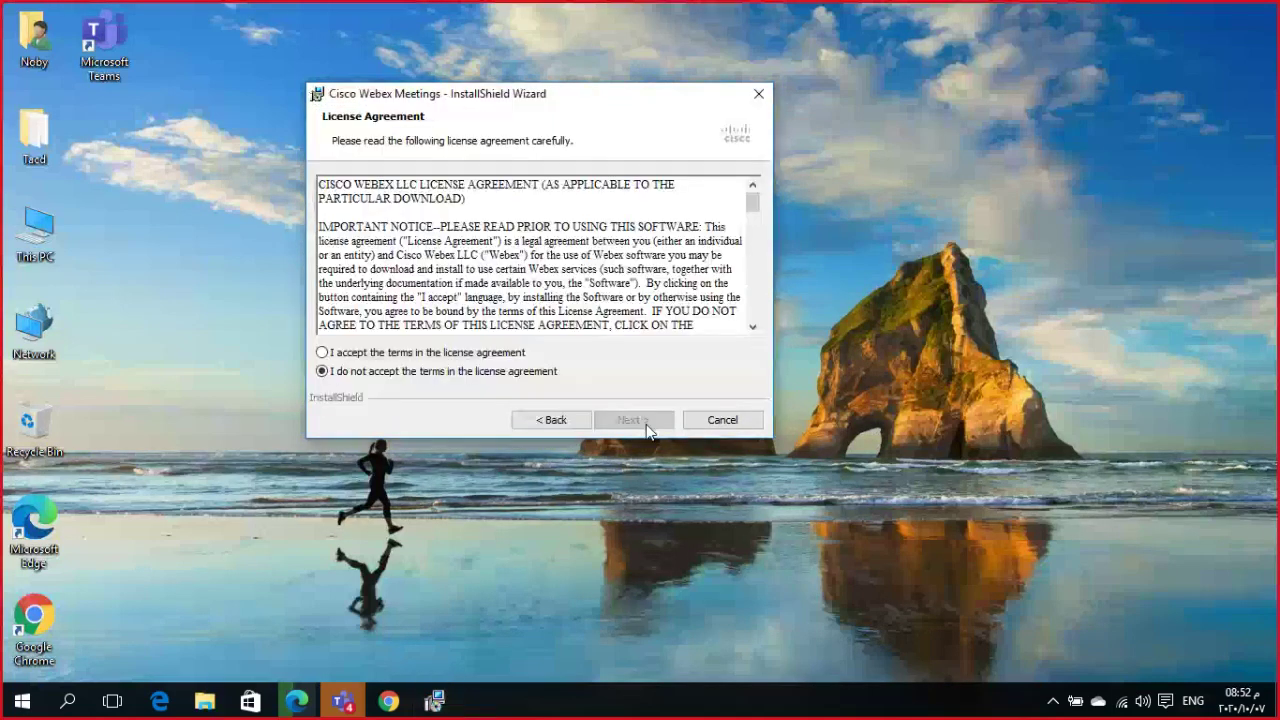
left_click(422, 353)
scroll(649, 262, "down", 2)
left_click(634, 424)
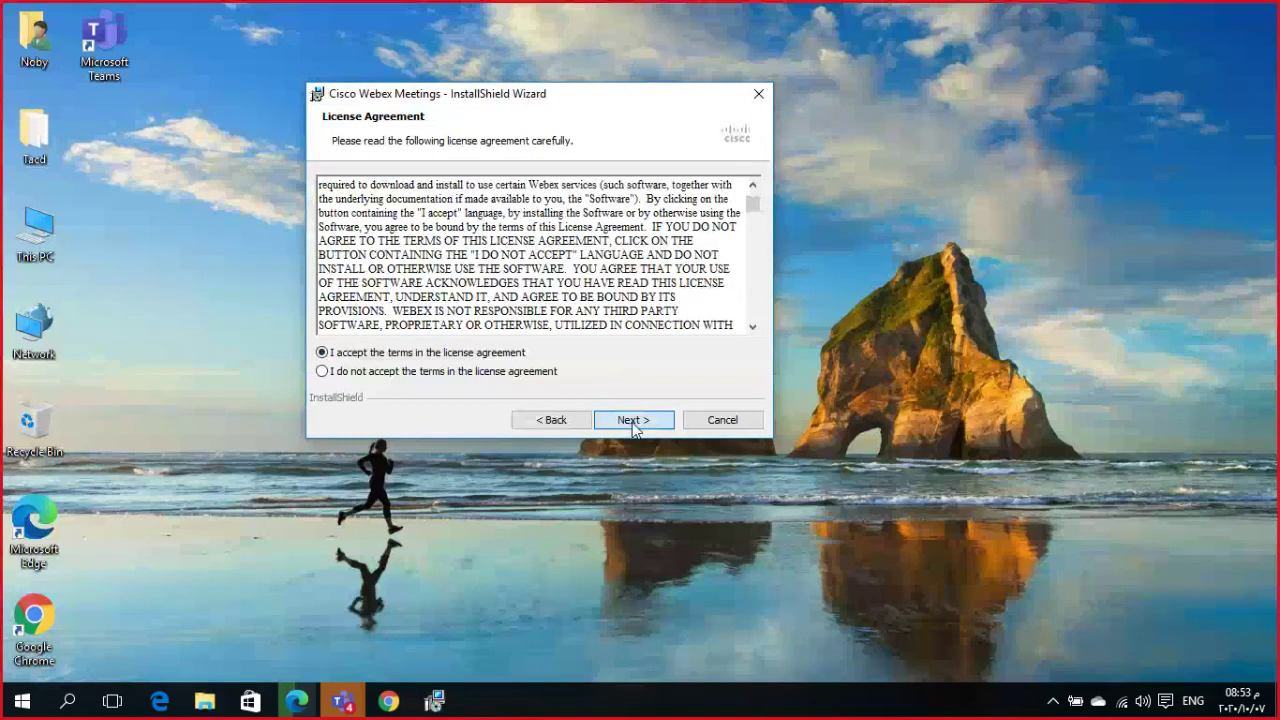
left_click(655, 427)
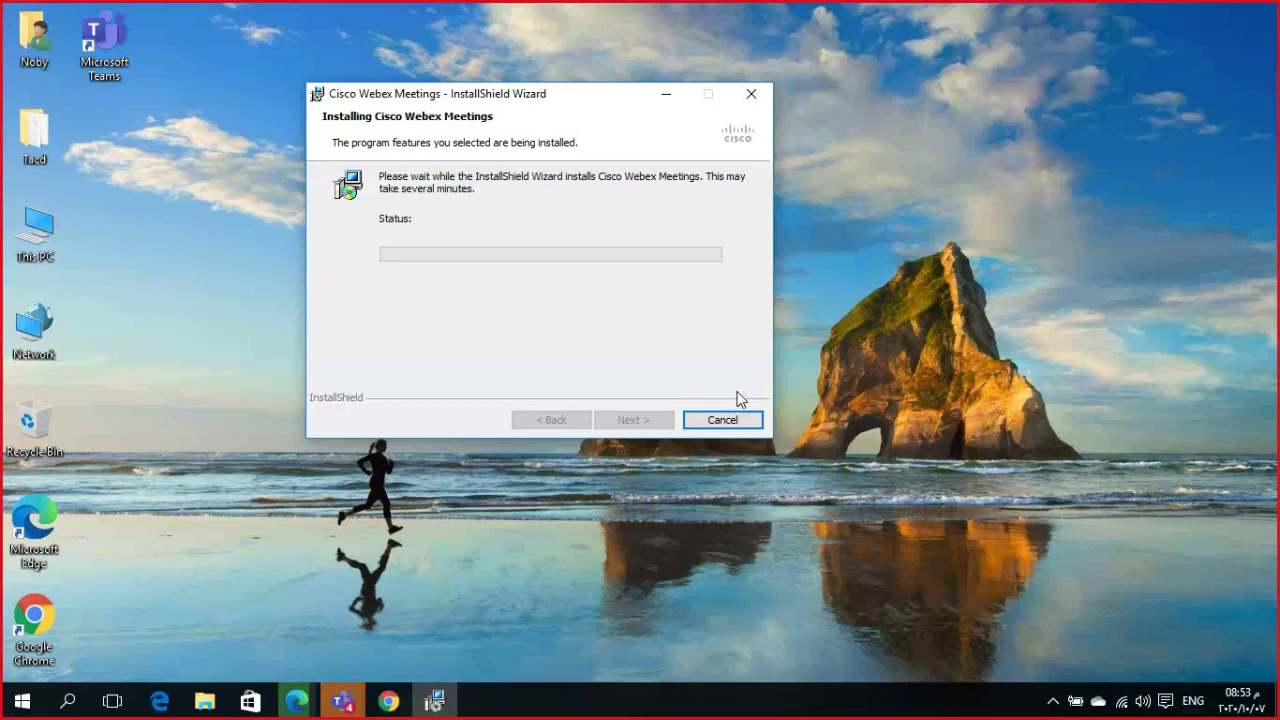
left_click_drag(497, 90, 604, 87)
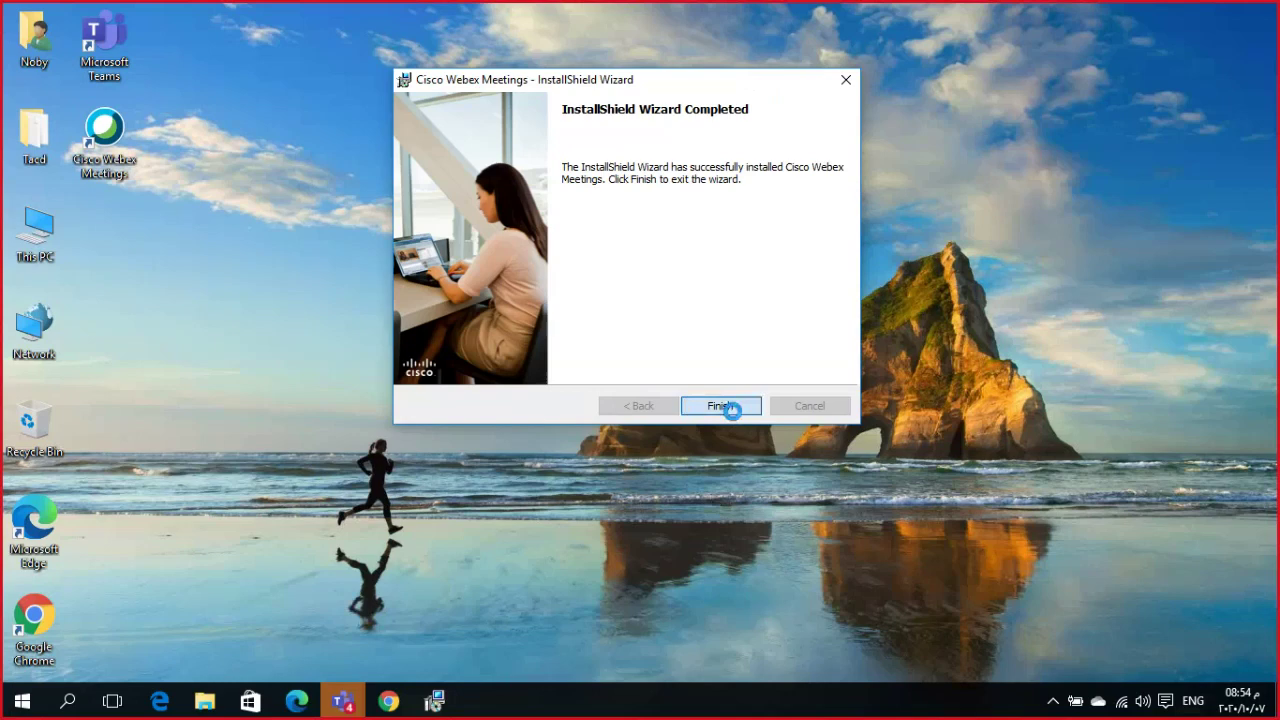
left_click(722, 406)
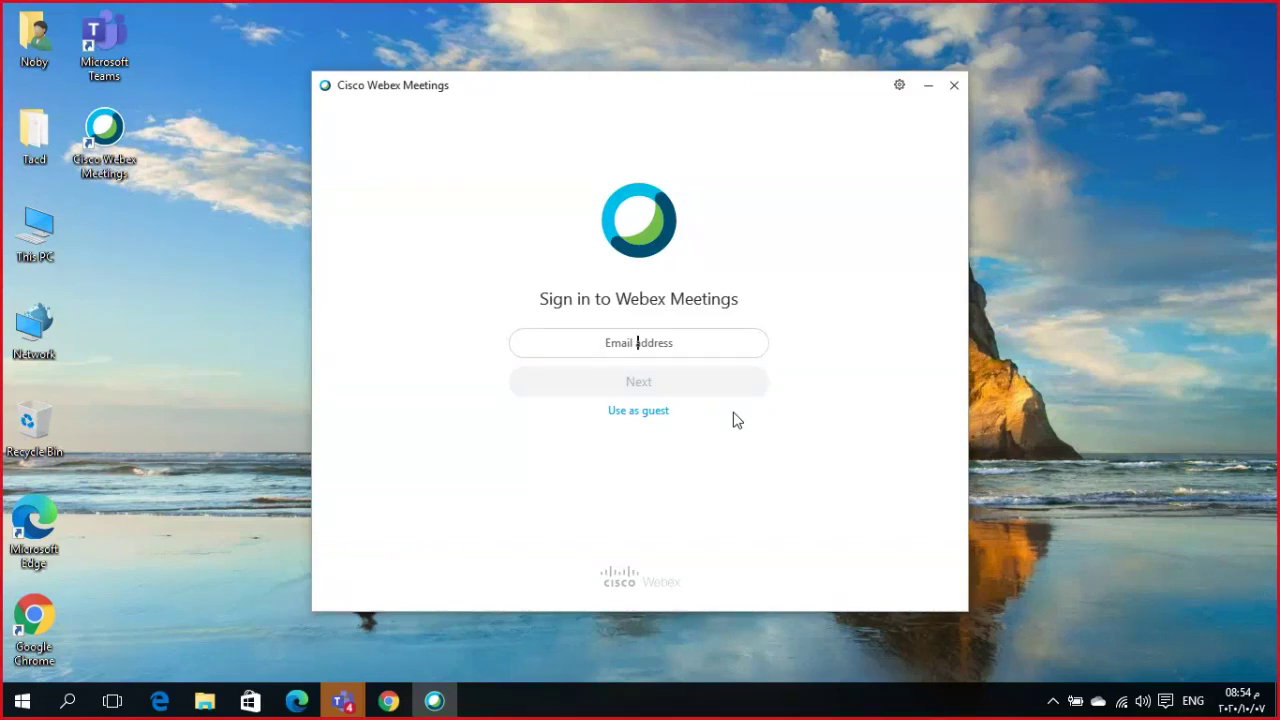
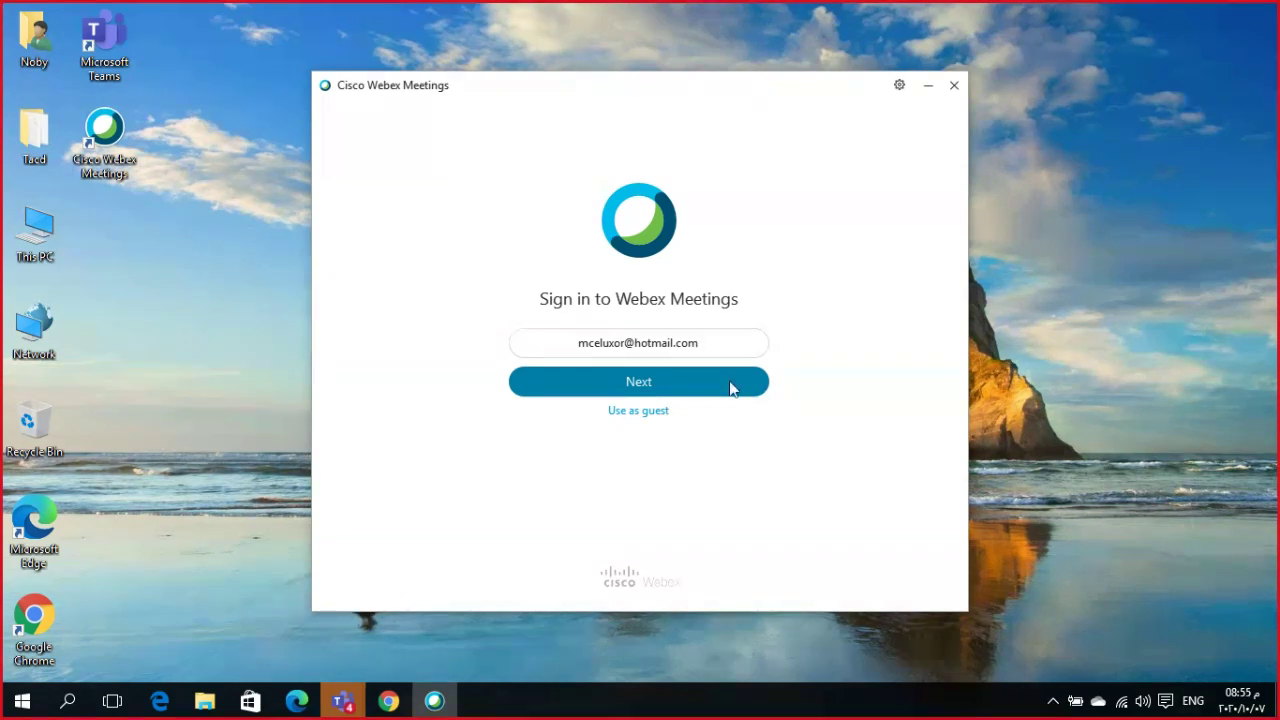
Step: Enter the account e-mail address and password to sign in to the desktop app
left_click(731, 389)
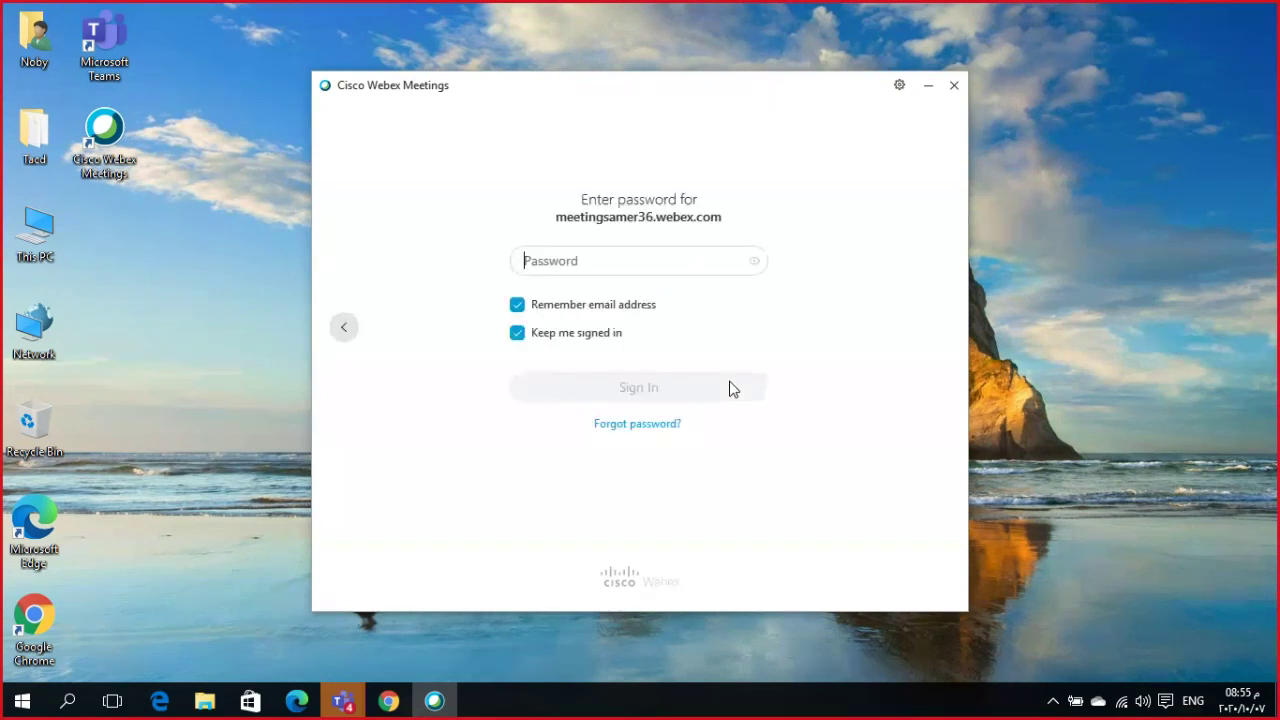
type("************")
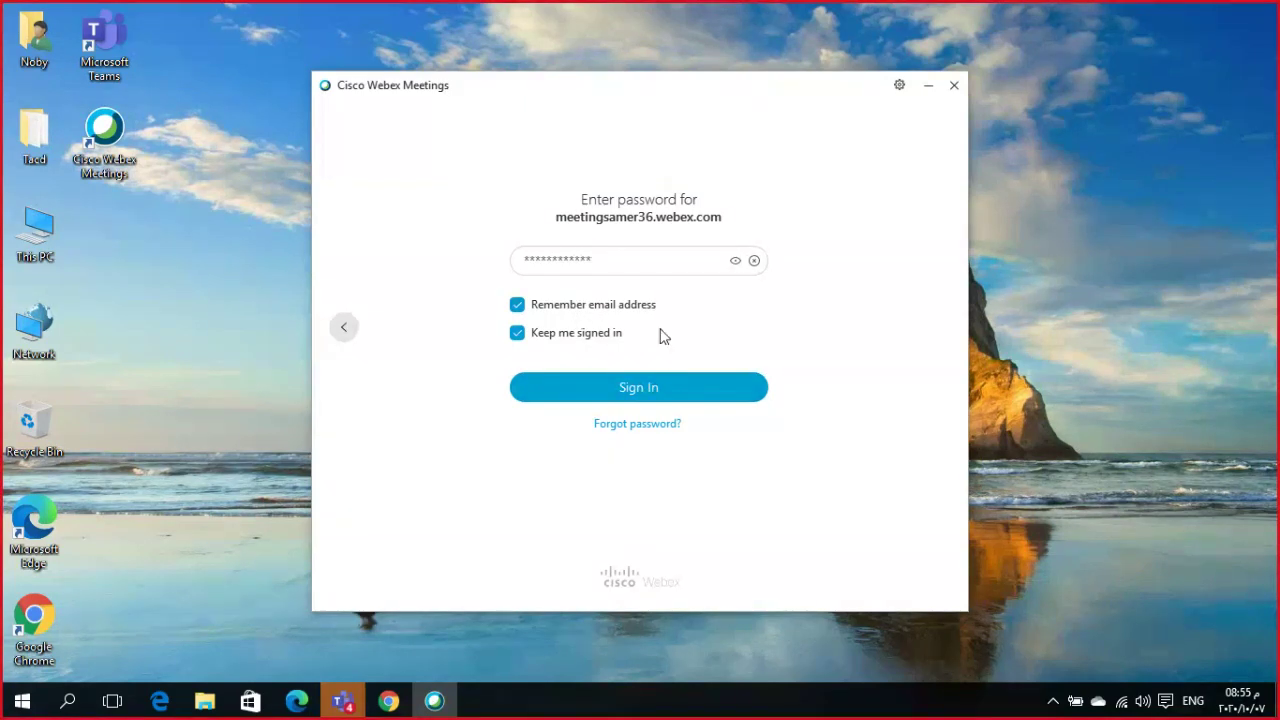
left_click(714, 386)
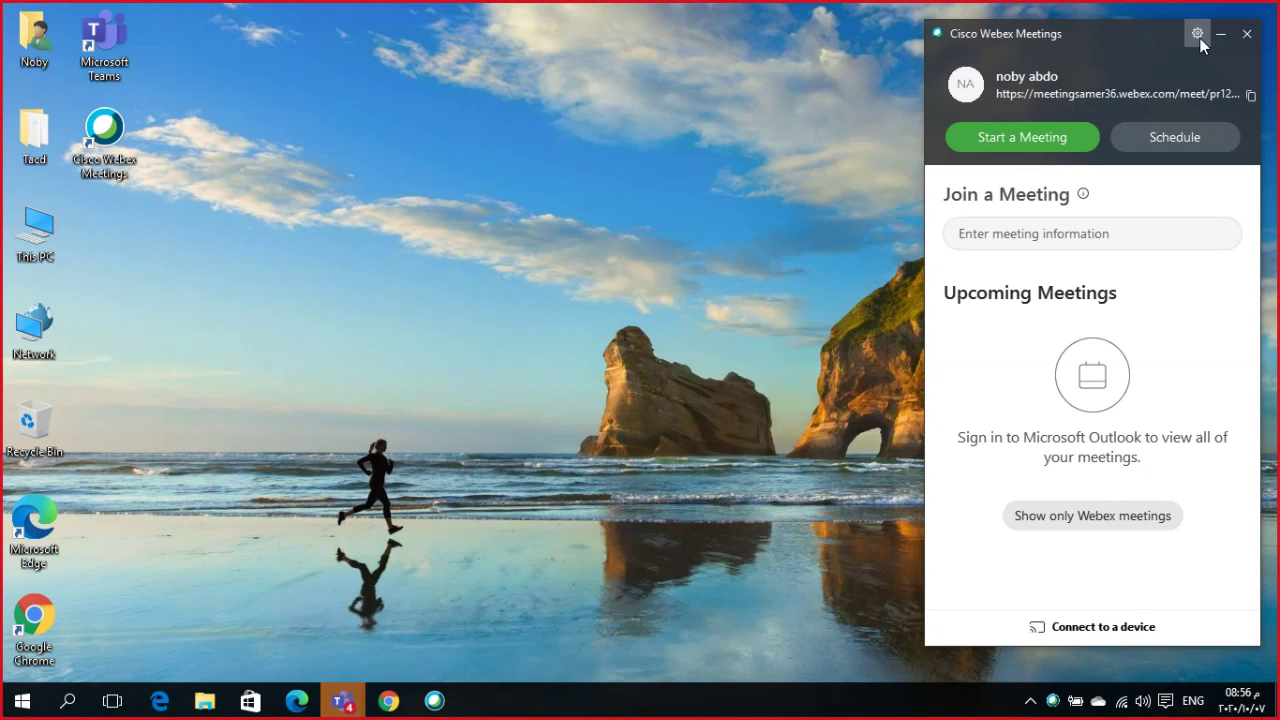
Step: Open the gear menu at the top of the Webex Meetings panel
left_click(1198, 36)
left_click(1196, 34)
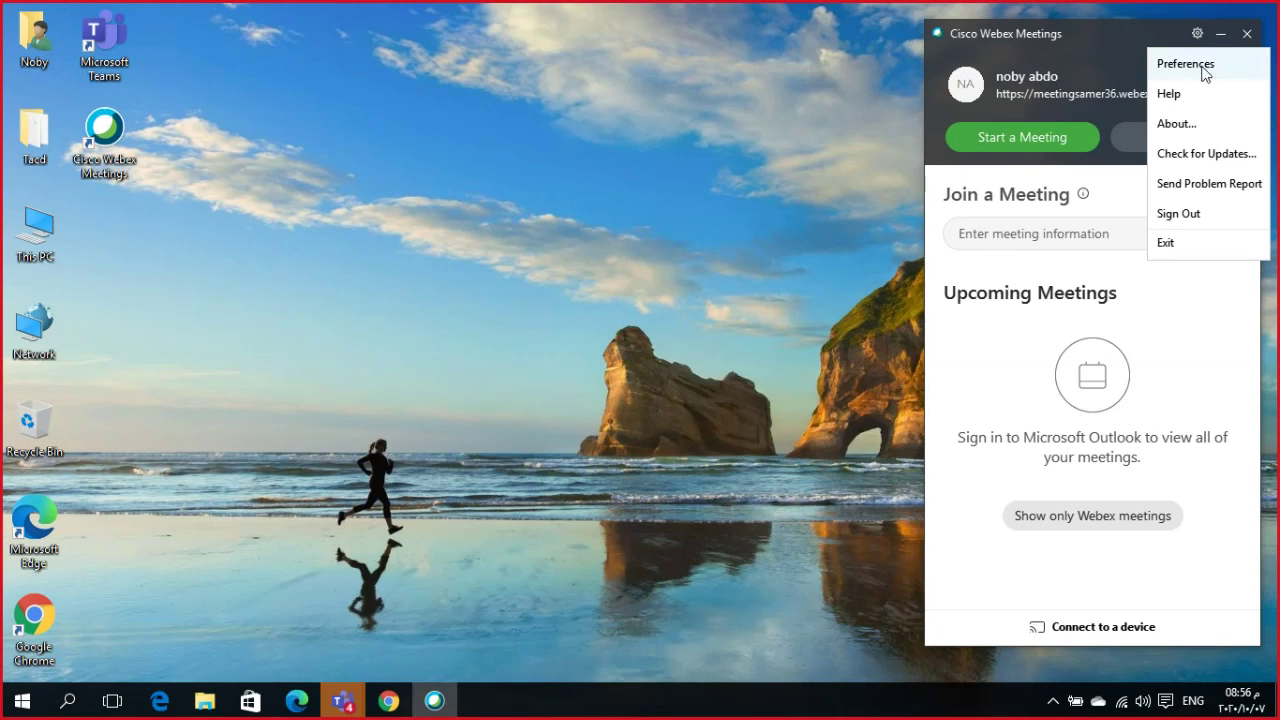
Step: Open Preferences and view the Account page
left_click(1205, 73)
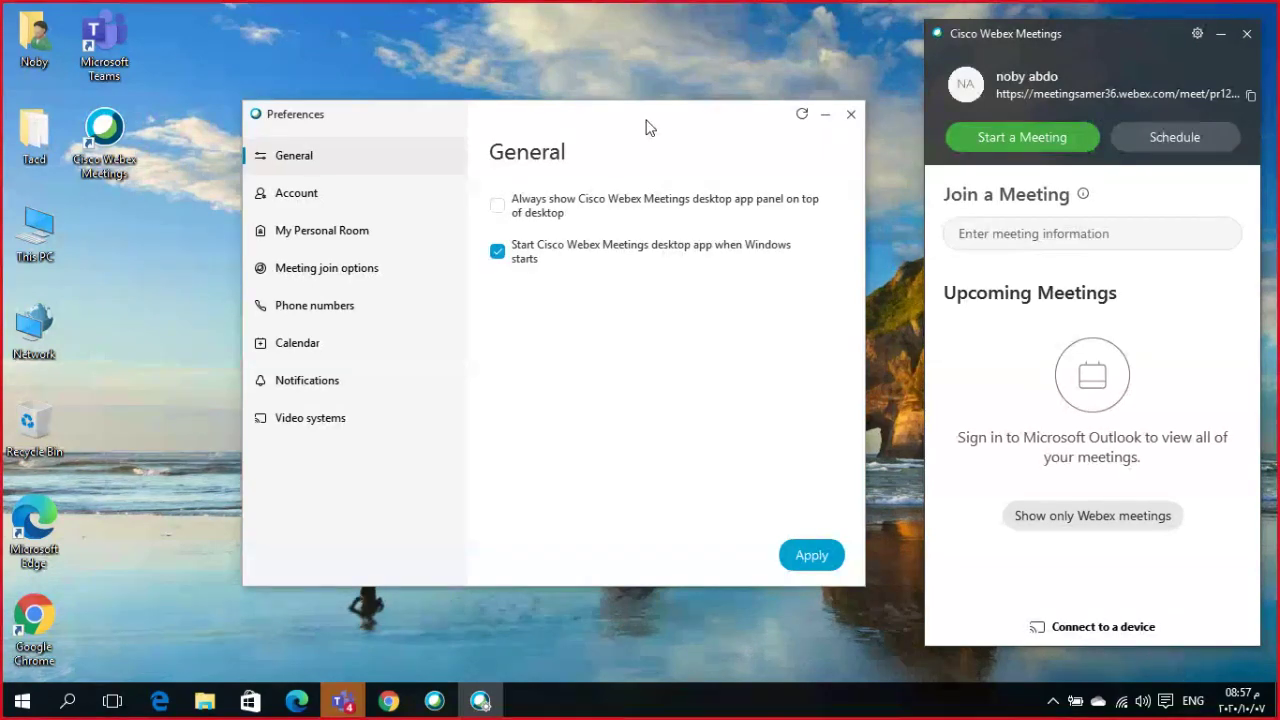
left_click(289, 198)
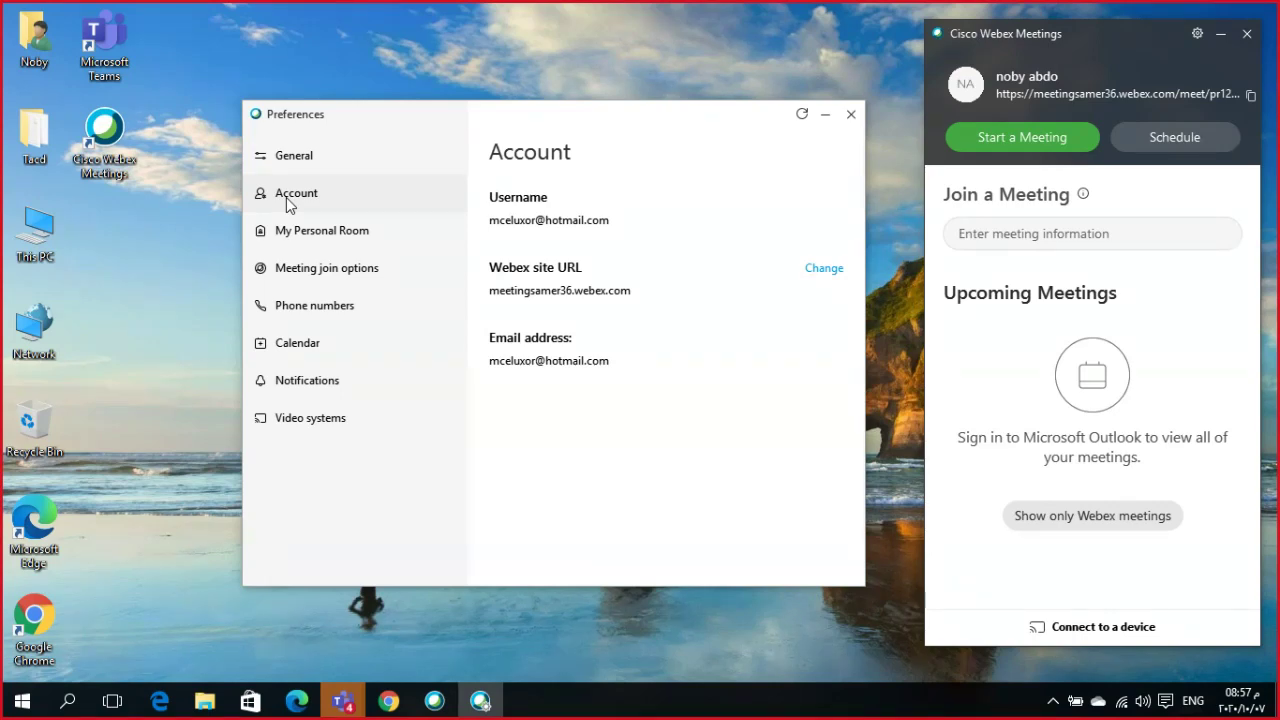
left_click(288, 201)
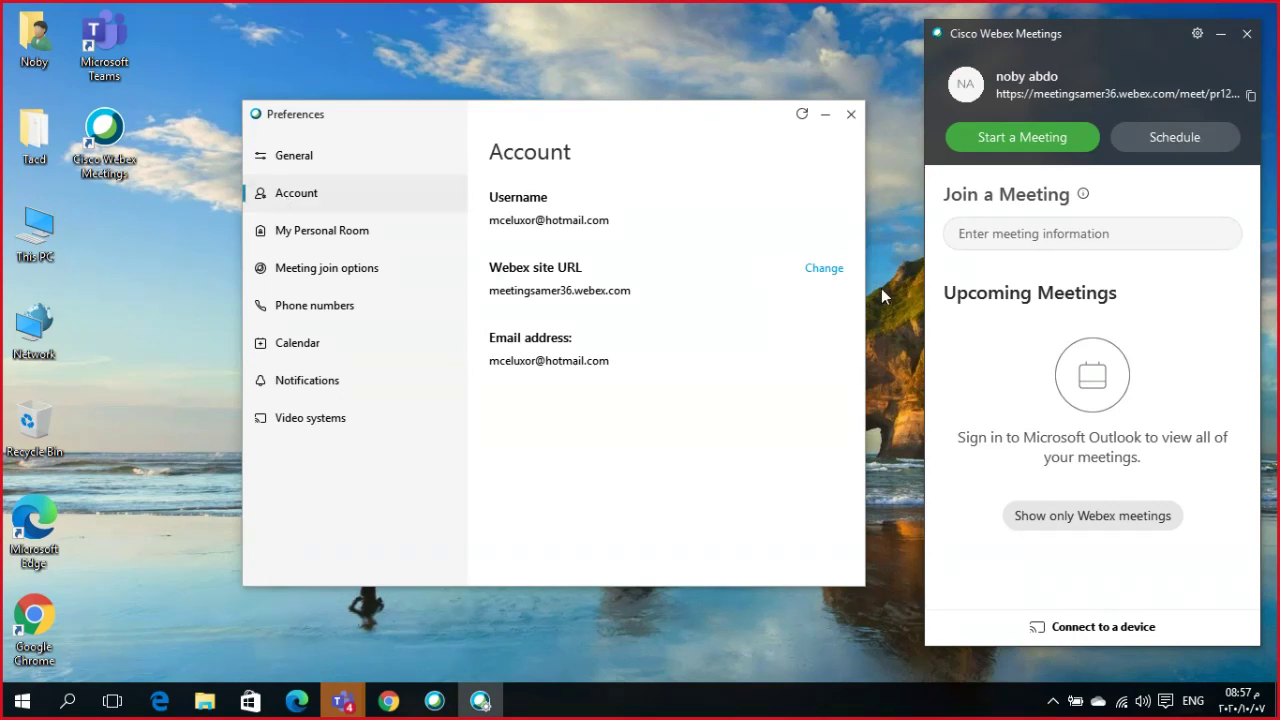
Step: Review My Personal Room and its Edit page on the Webex site, then view Meeting join options
left_click(347, 233)
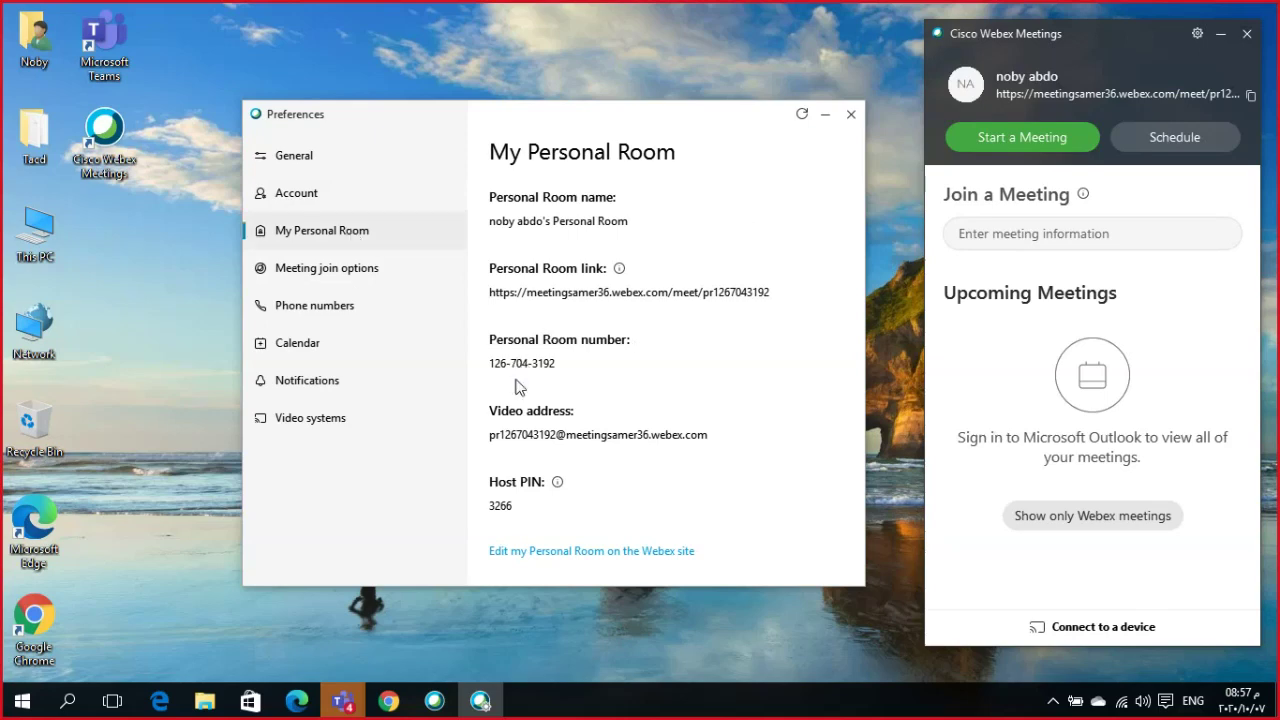
left_click(630, 555)
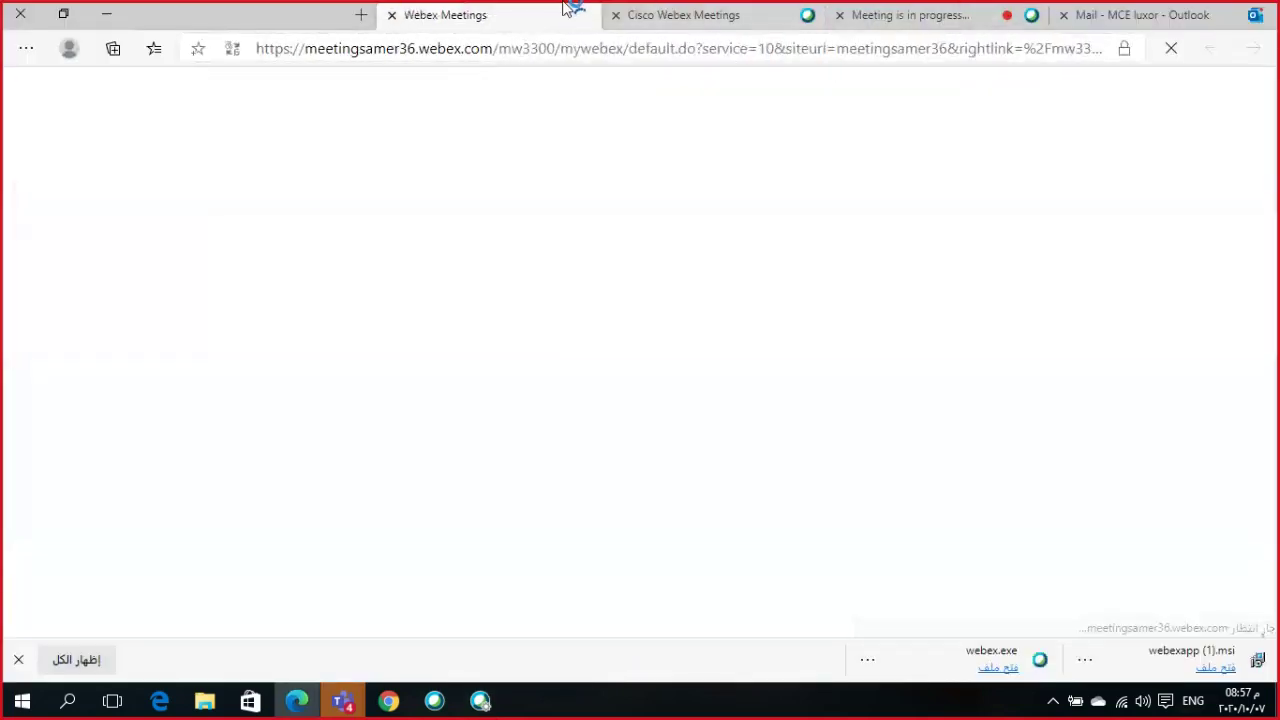
left_click(108, 16)
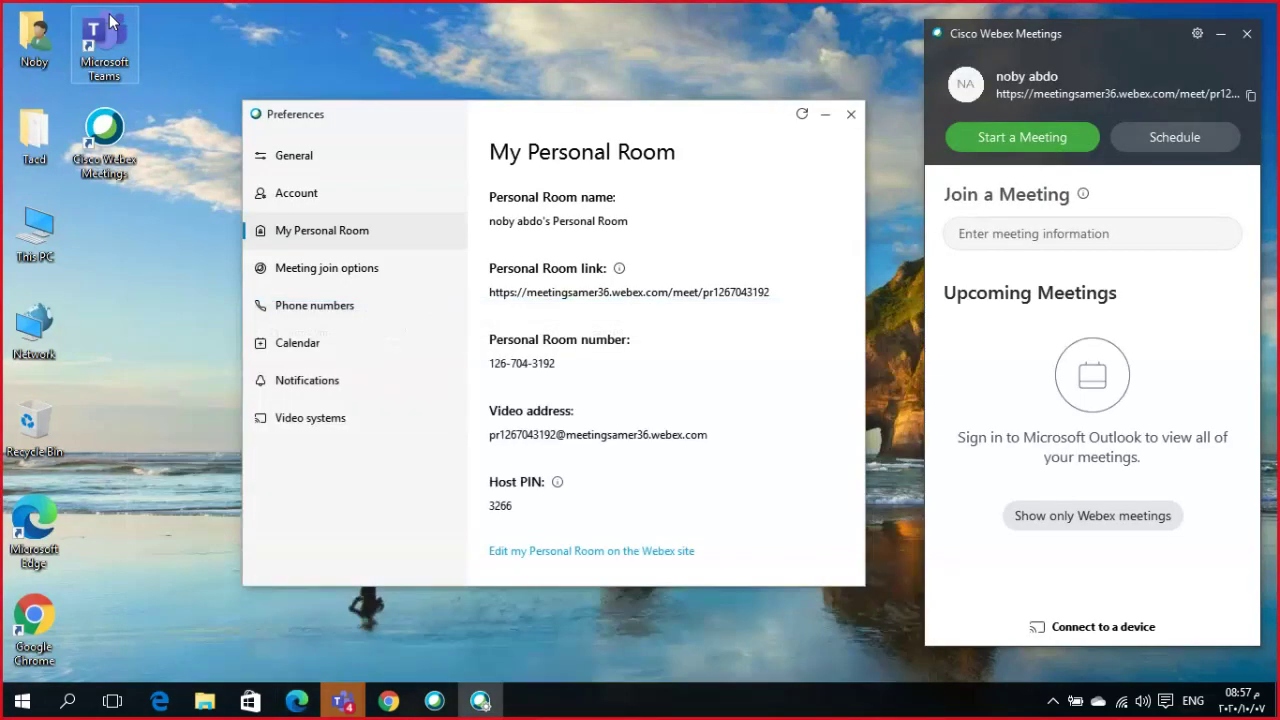
left_click(337, 270)
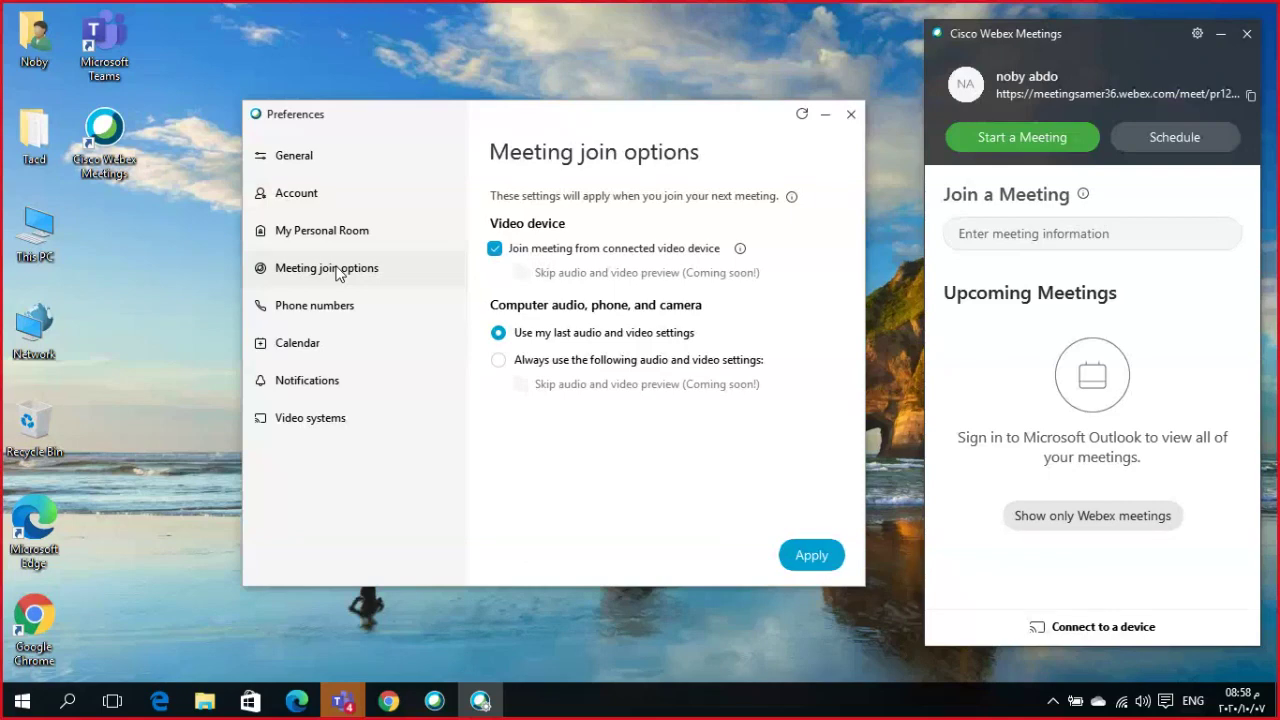
Step: Always use fixed audio/video settings with computer audio, muted on join; then view Calendar and Notifications
left_click(600, 360)
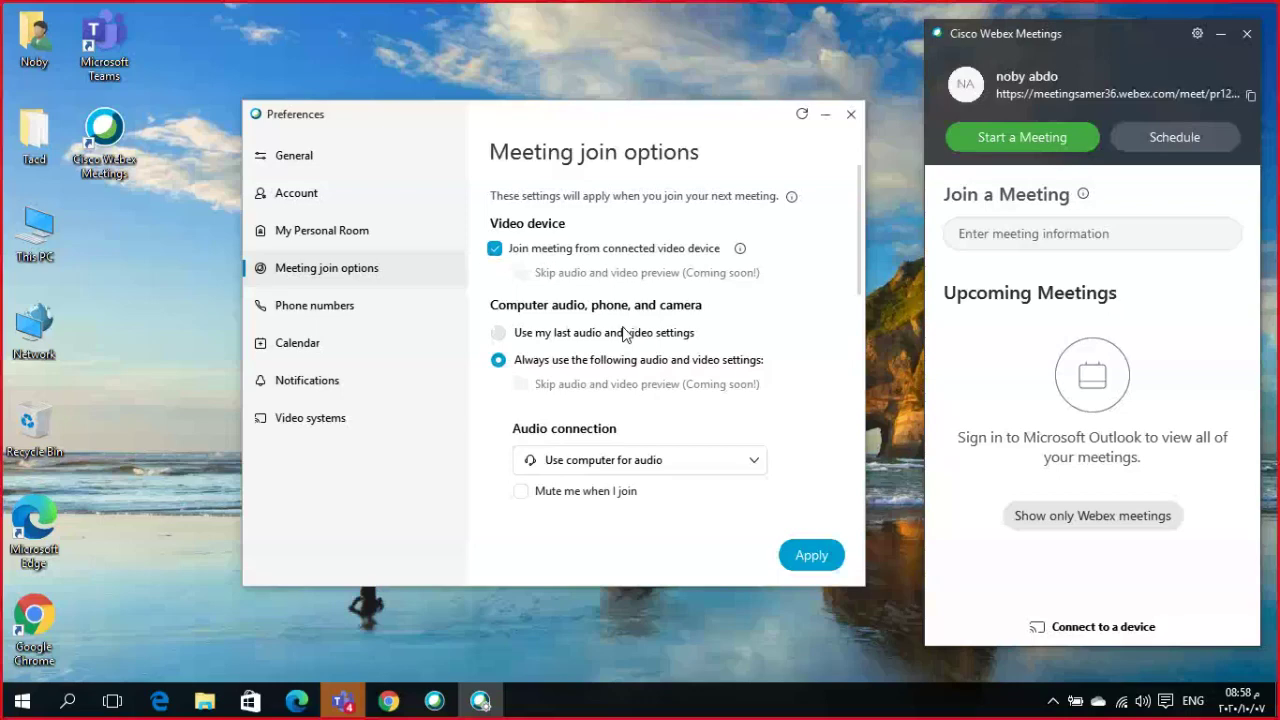
left_click(698, 463)
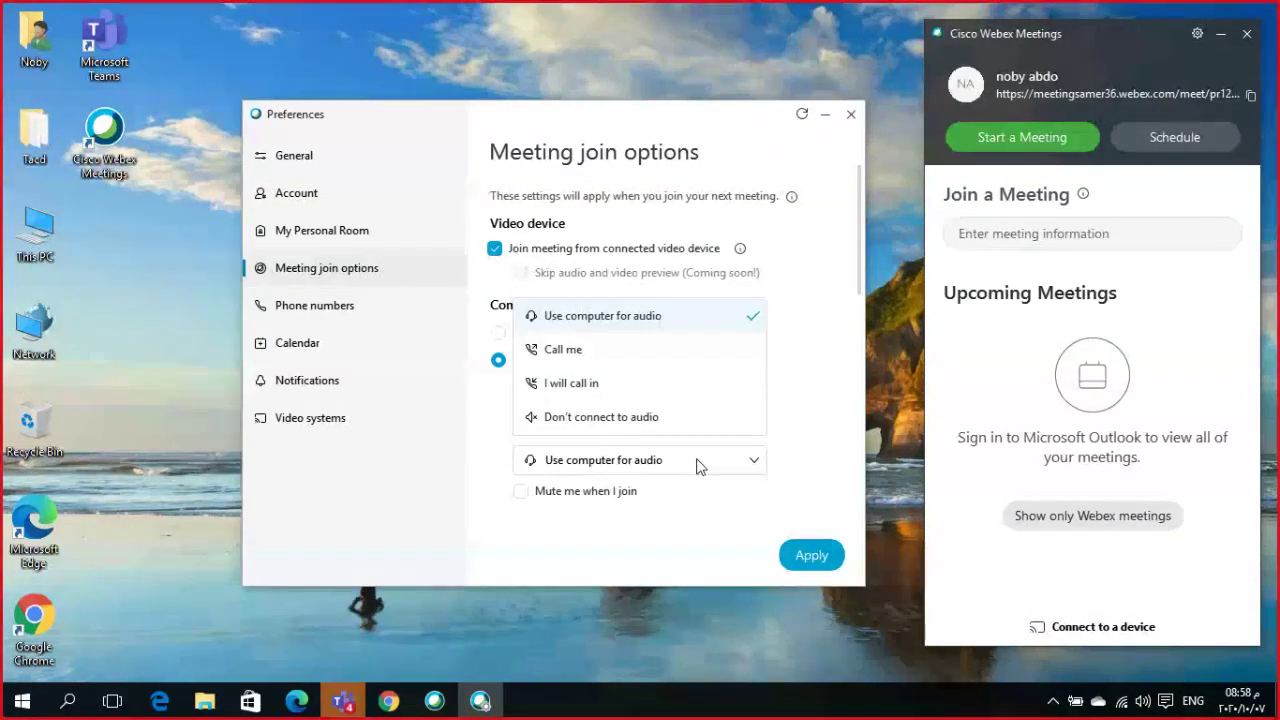
left_click(560, 530)
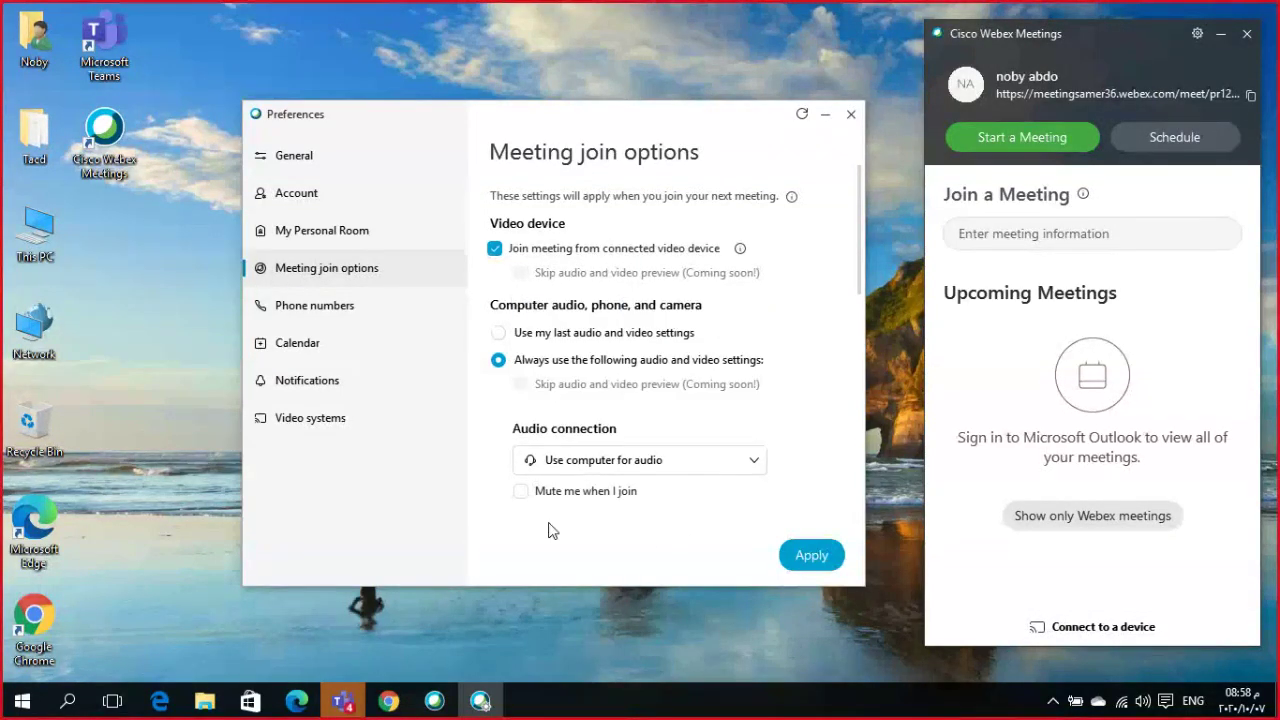
left_click(615, 498)
left_click(347, 350)
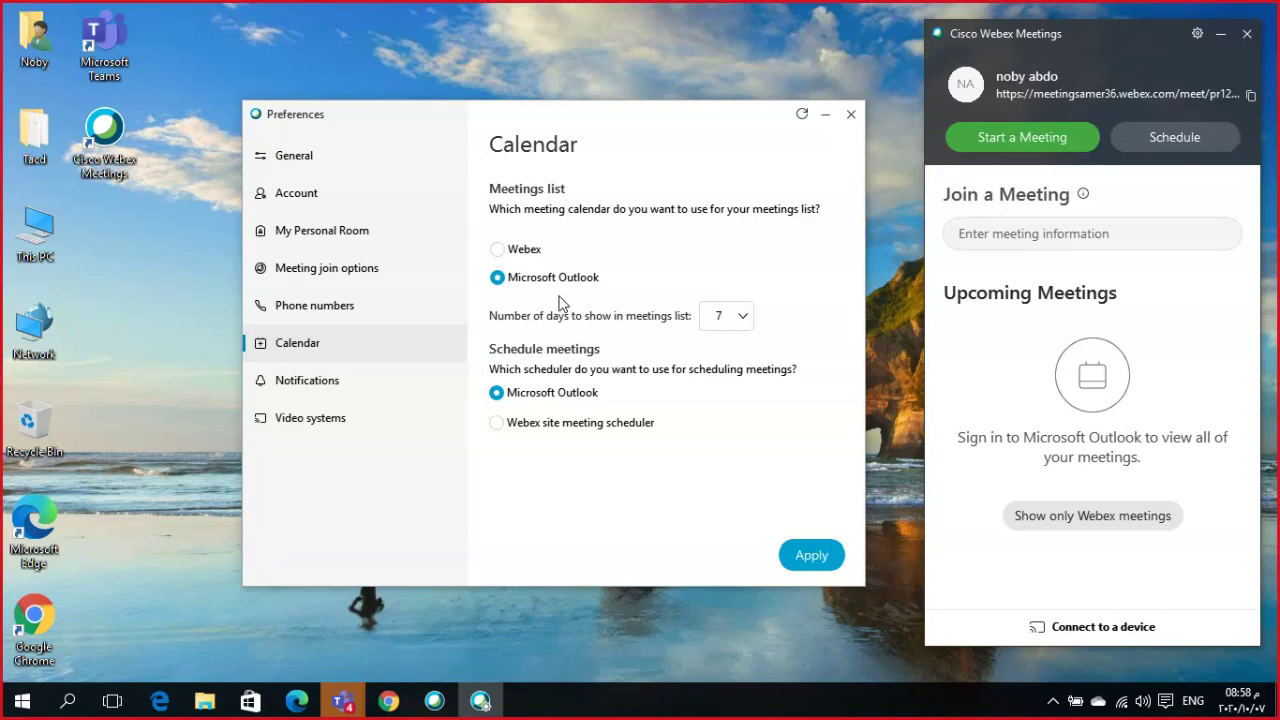
left_click(307, 382)
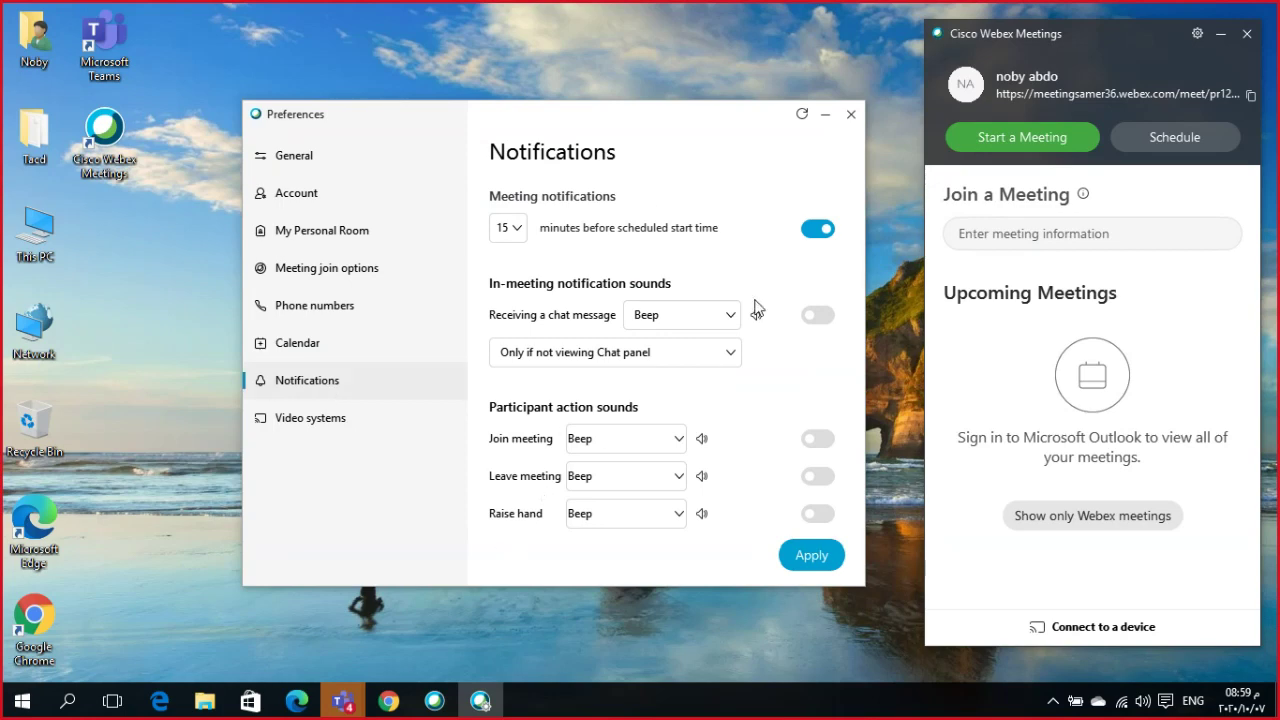
Step: Set the Receiving a chat message sound to Alarm01.wav
left_click(716, 318)
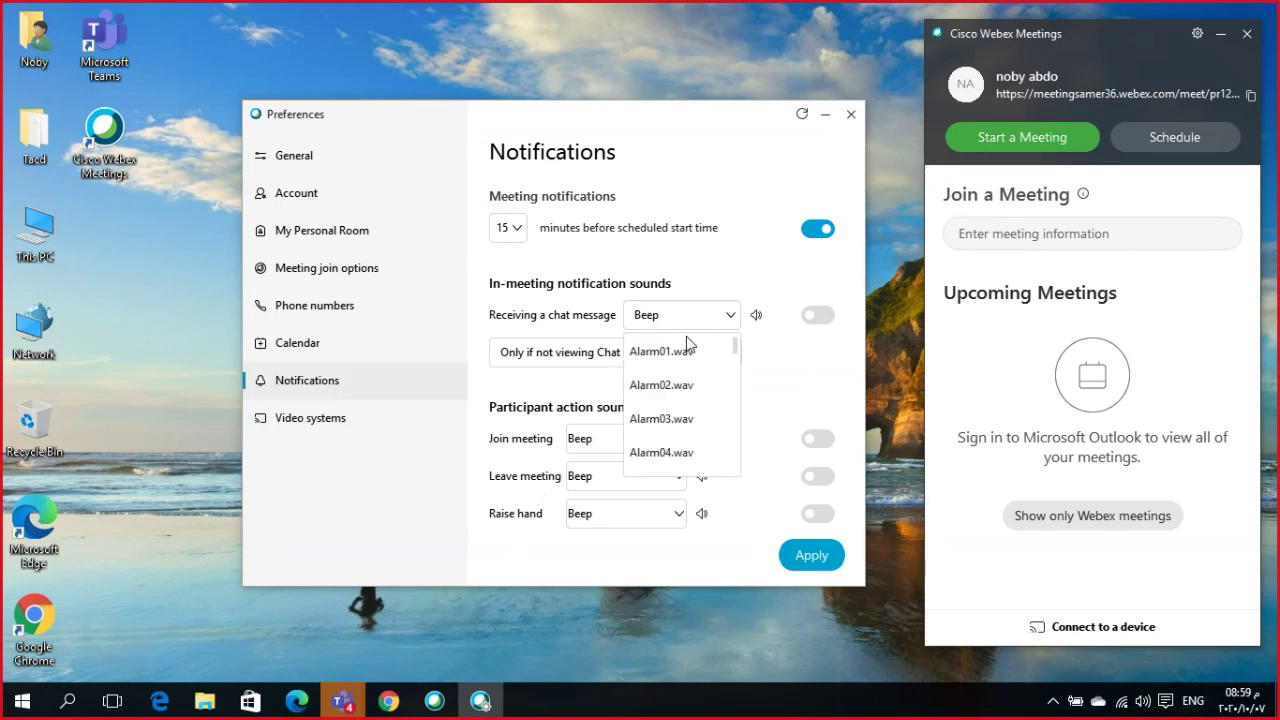
left_click(686, 348)
left_click(814, 313)
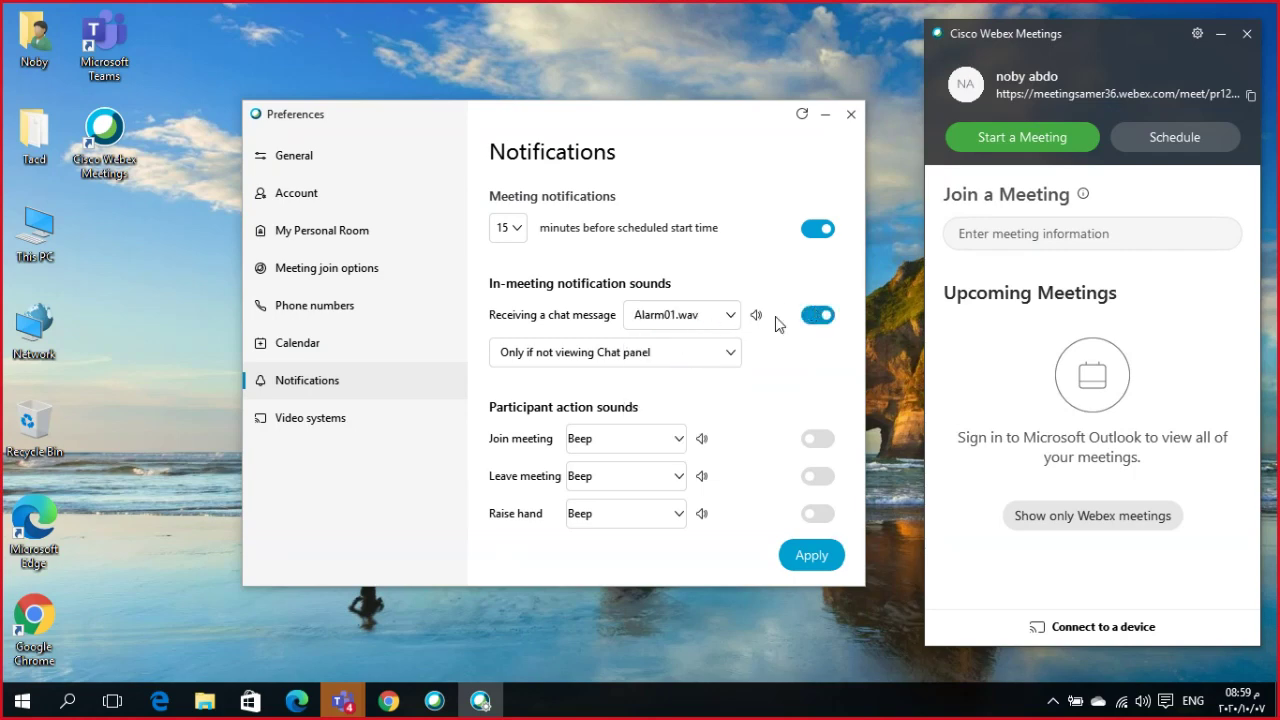
left_click(828, 318)
left_click(727, 320)
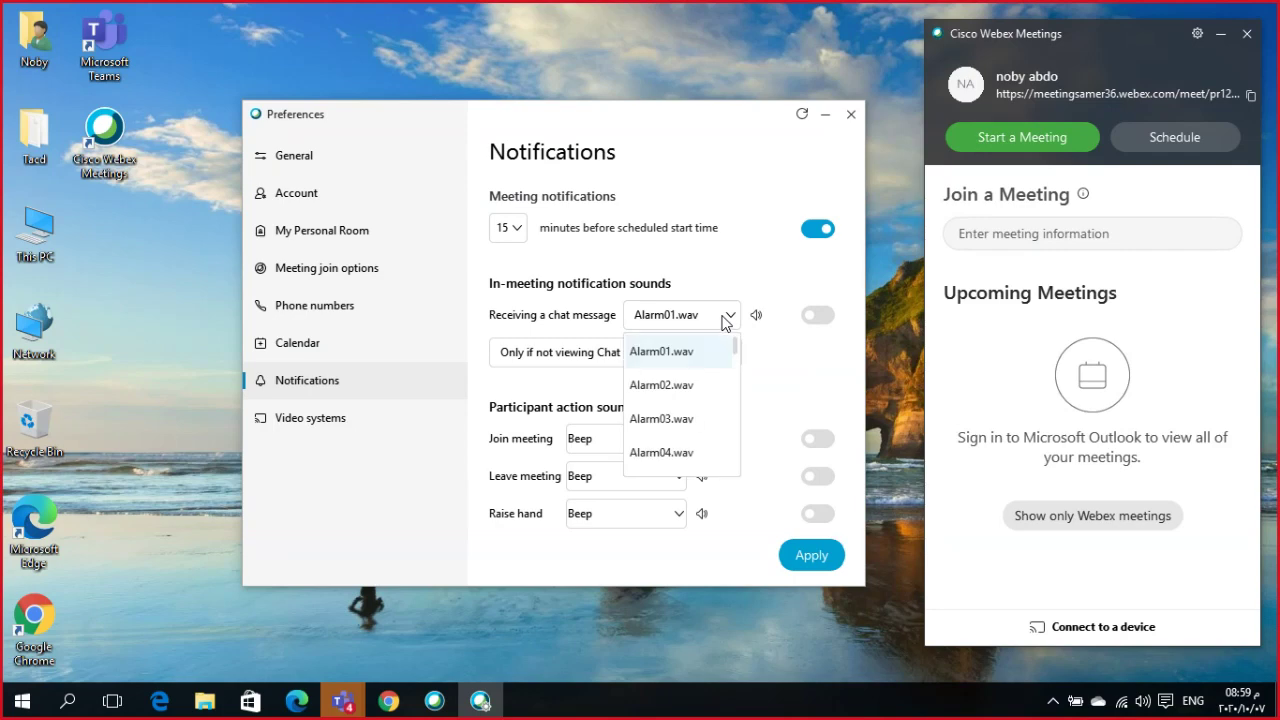
left_click(727, 320)
left_click(720, 320)
left_click(756, 362)
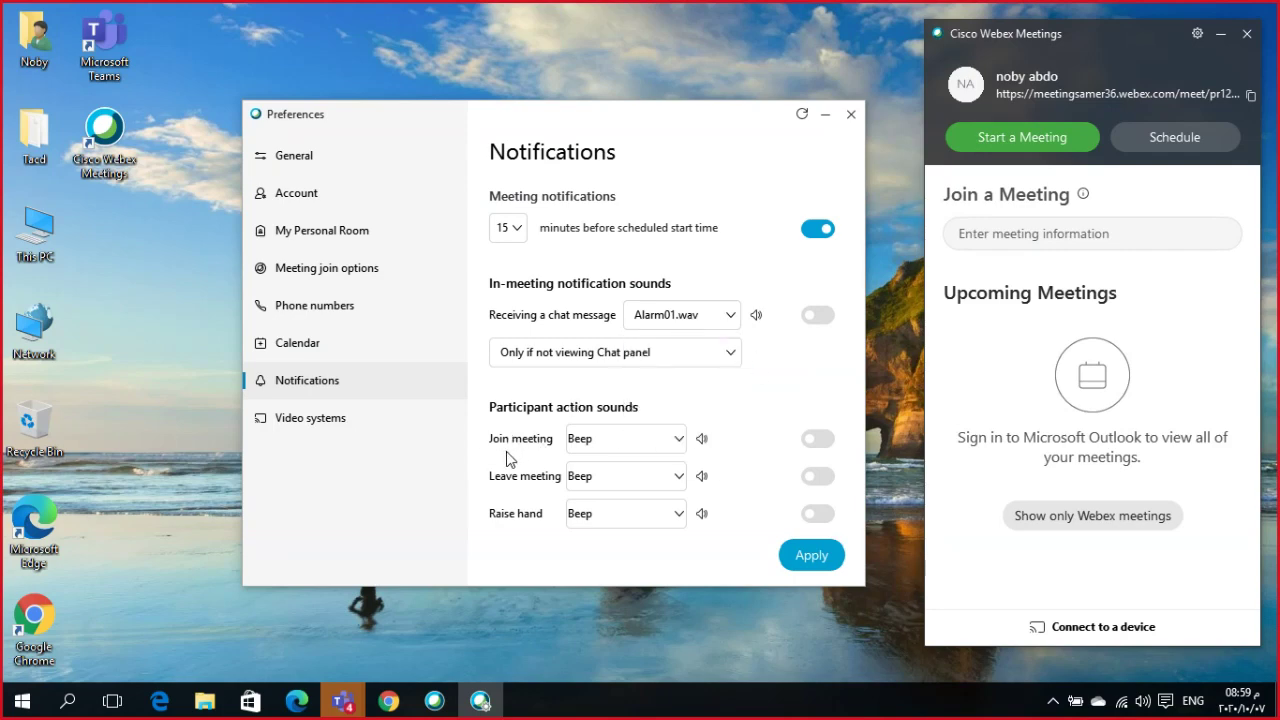
Step: Set the Raise hand sound to Alarm03.wav and switch it on, leaving the join sound unchanged
left_click(614, 447)
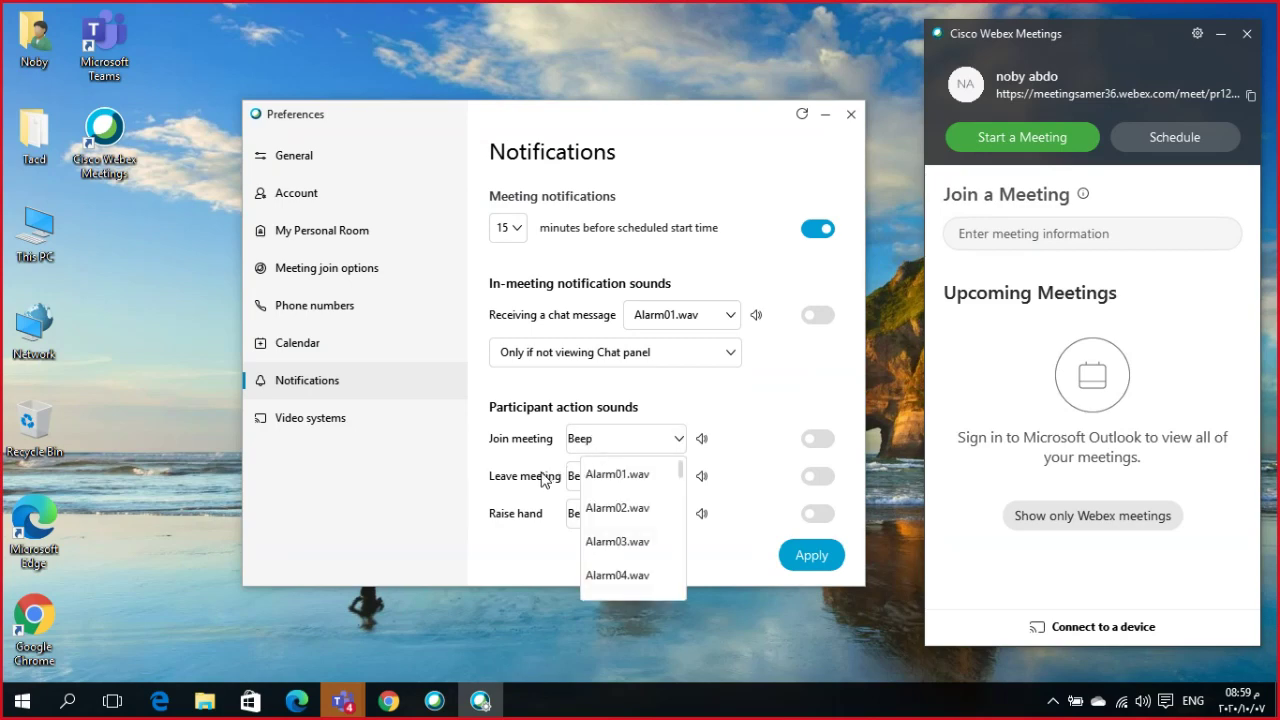
left_click(571, 477)
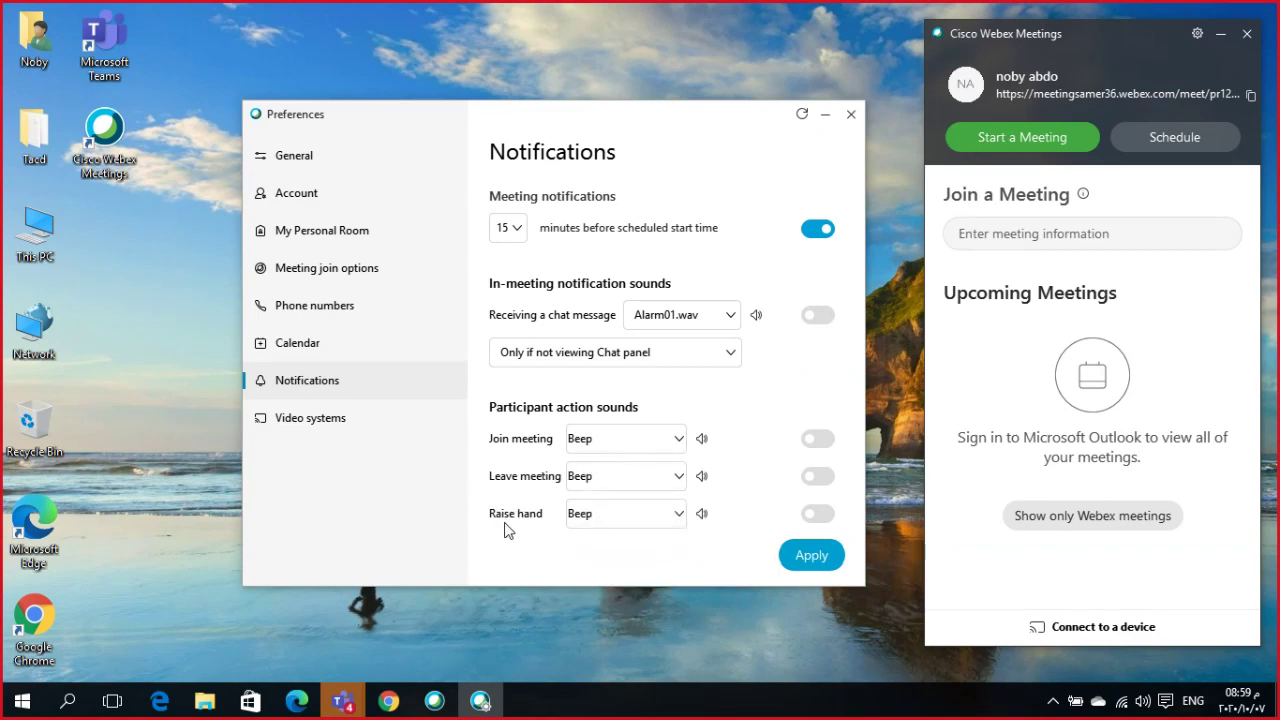
left_click(672, 515)
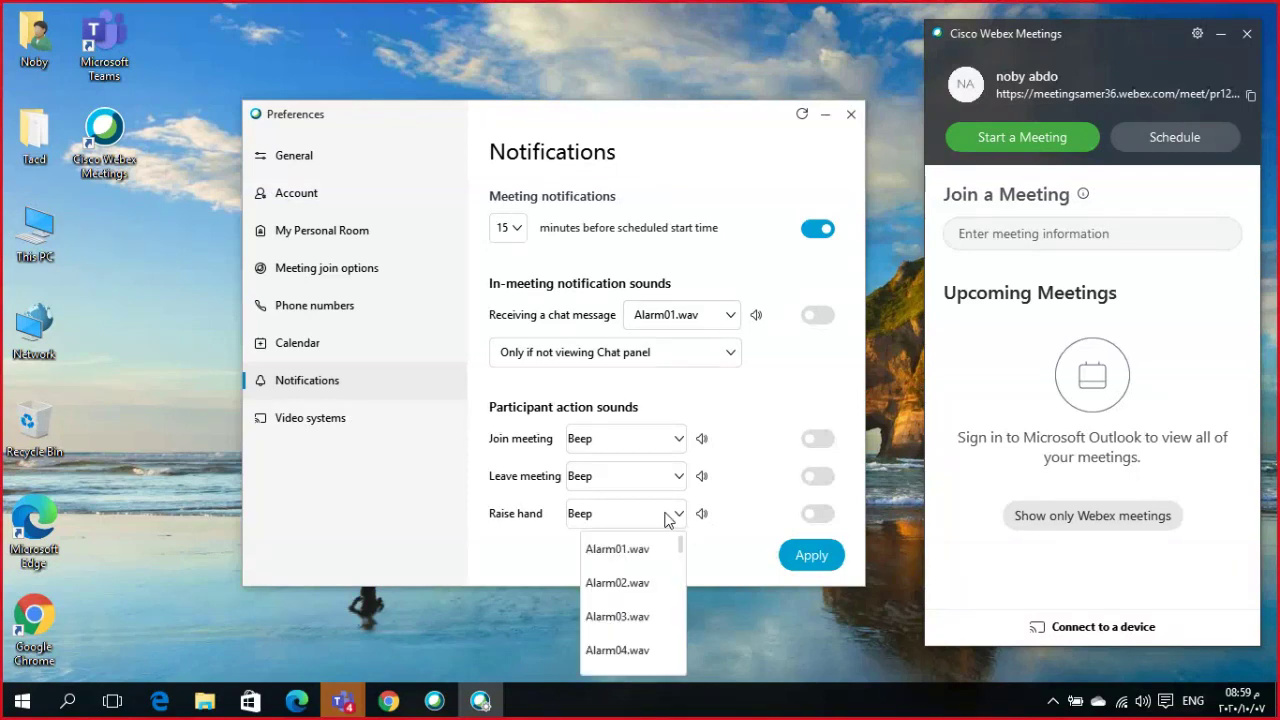
left_click(631, 617)
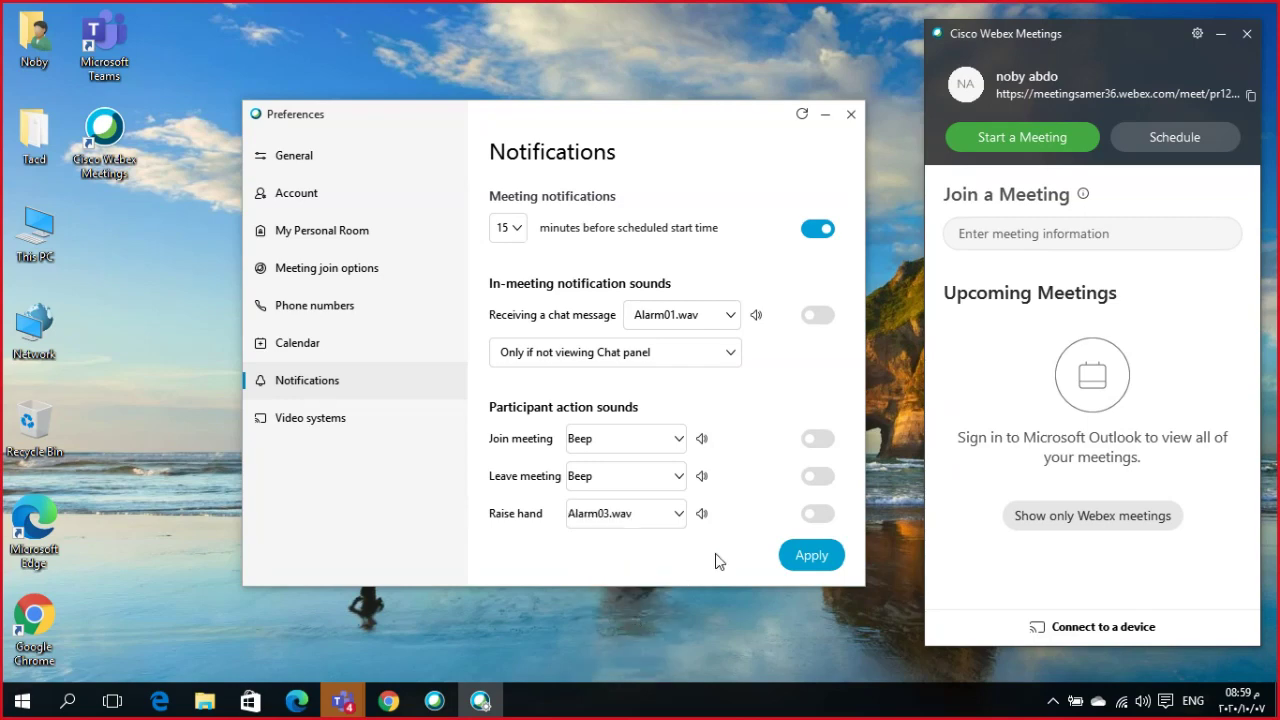
left_click(816, 513)
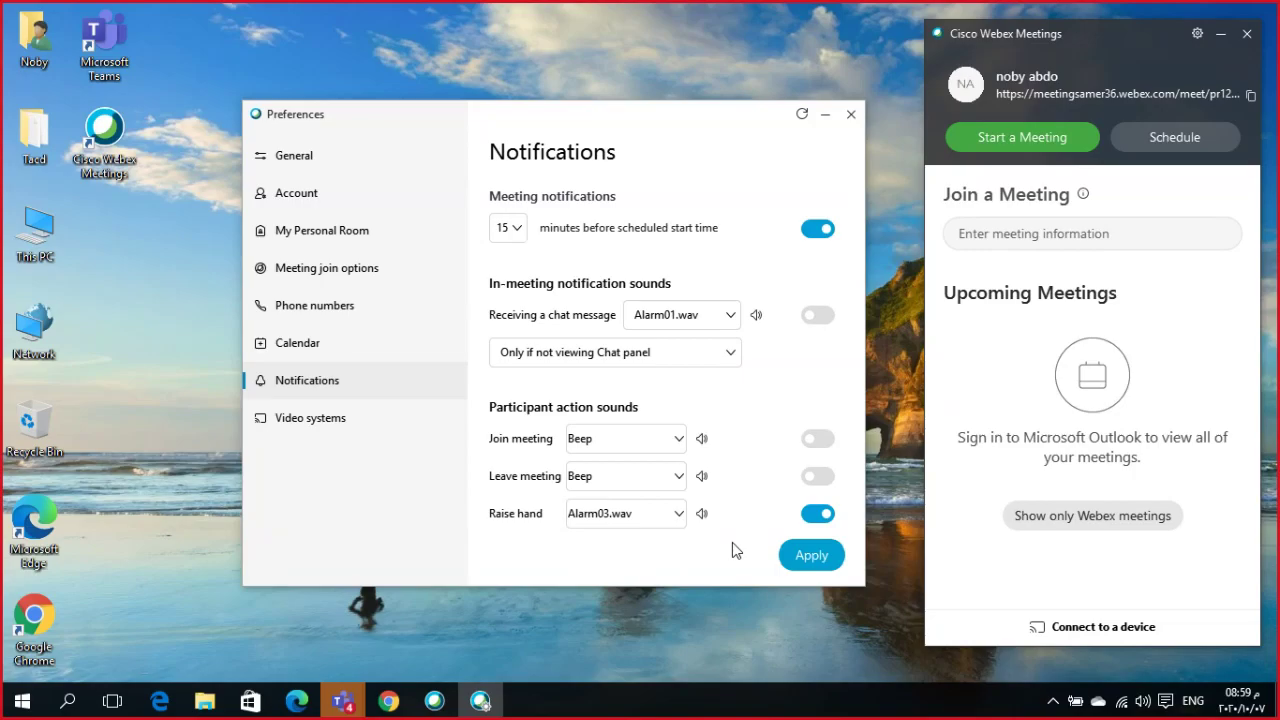
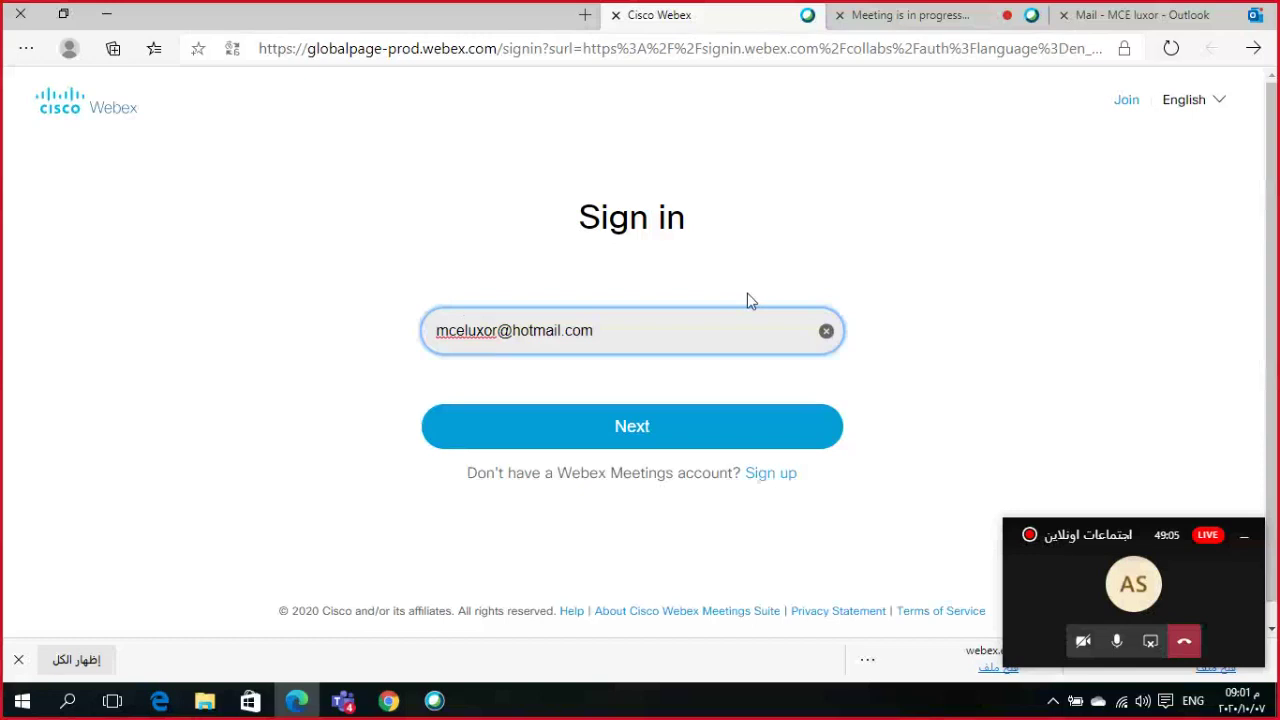
Step: Enter the account e-mail, then the account password, and complete sign-in to load the dashboard
left_click(689, 440)
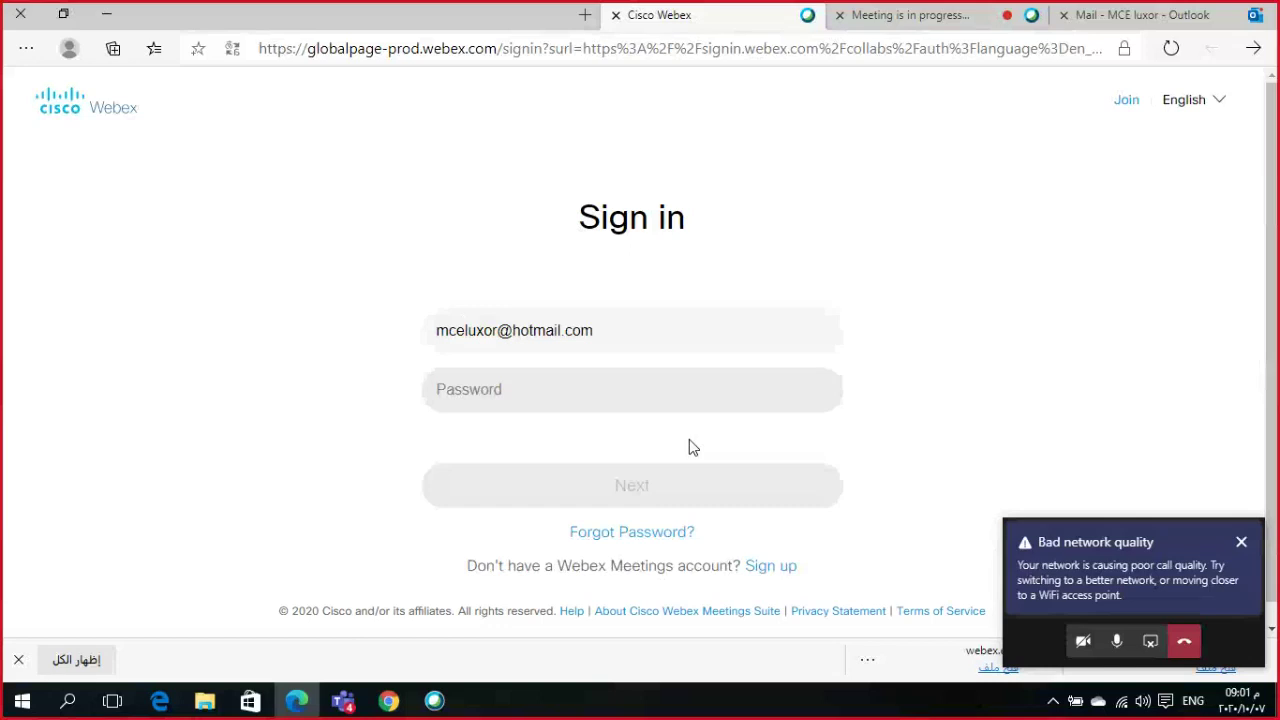
left_click(653, 386)
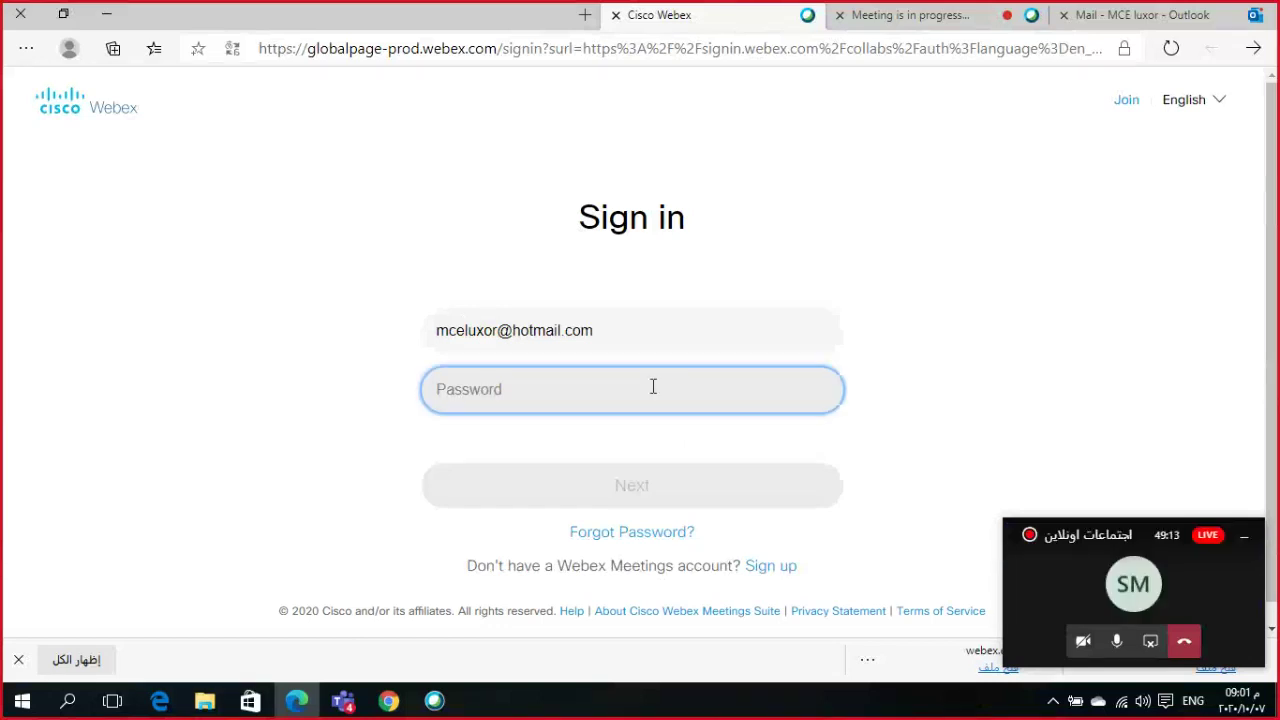
type("•••••••••")
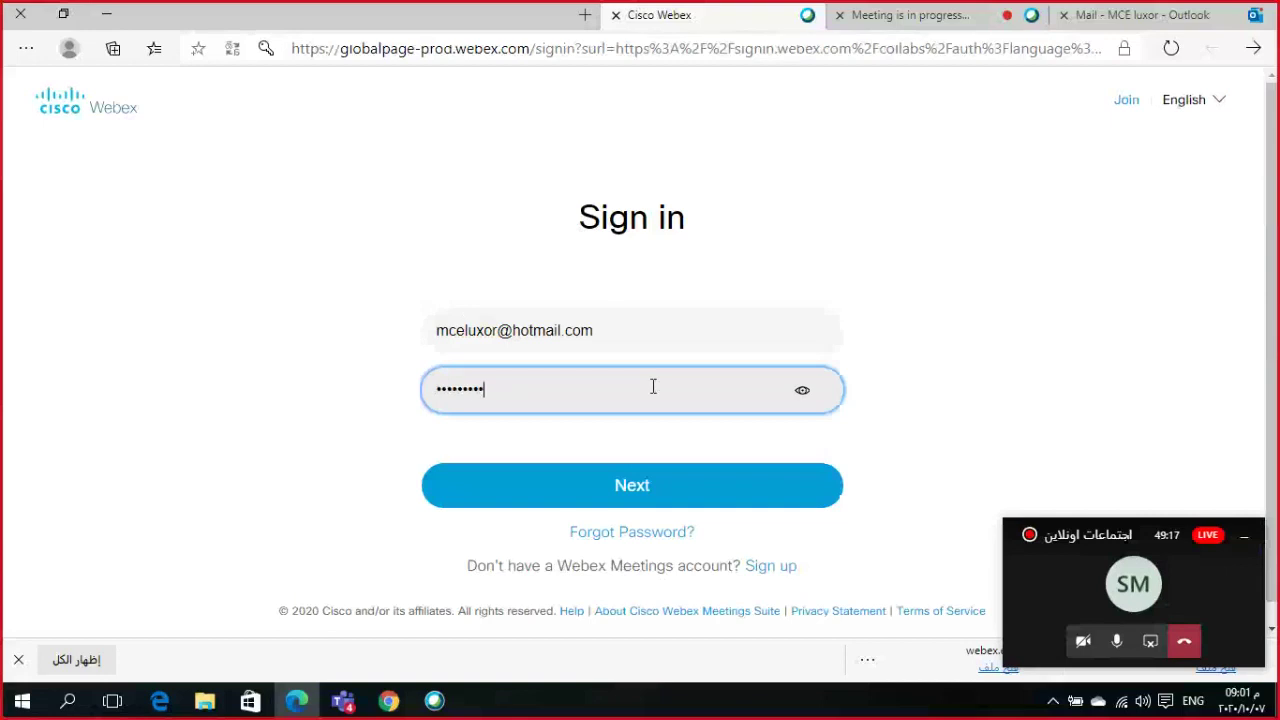
type("•••")
left_click(725, 505)
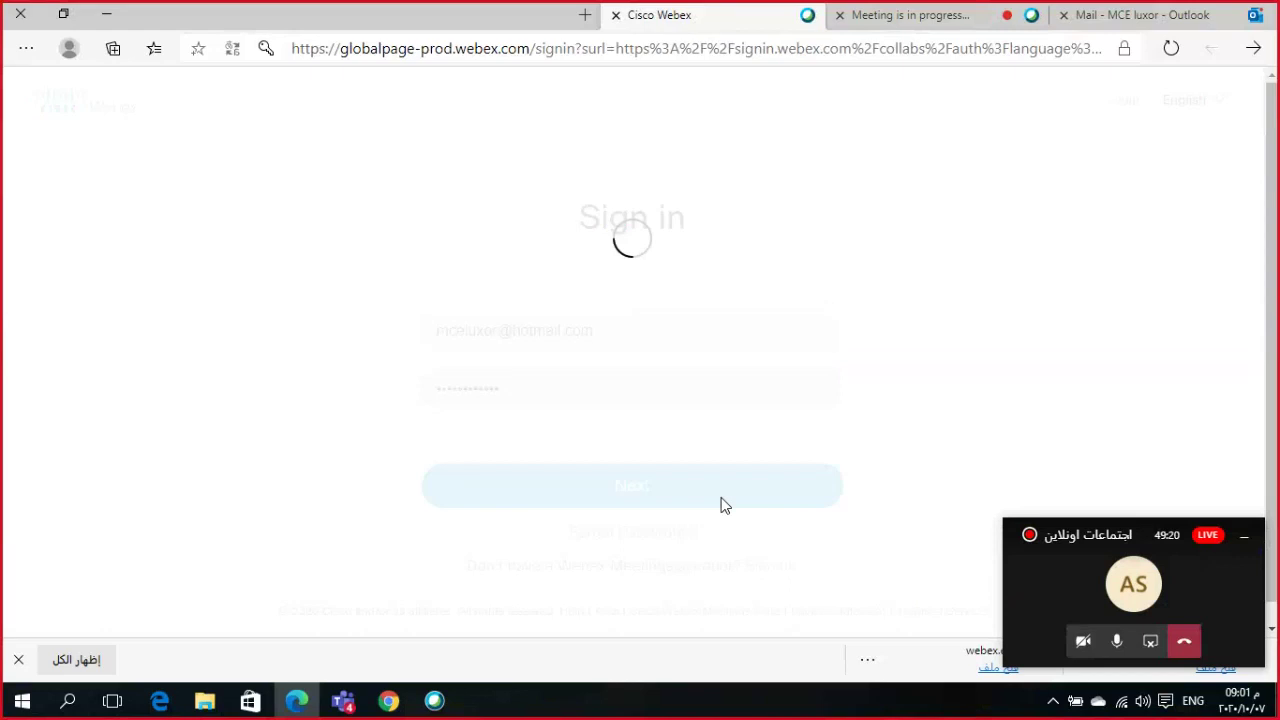
left_click(791, 500)
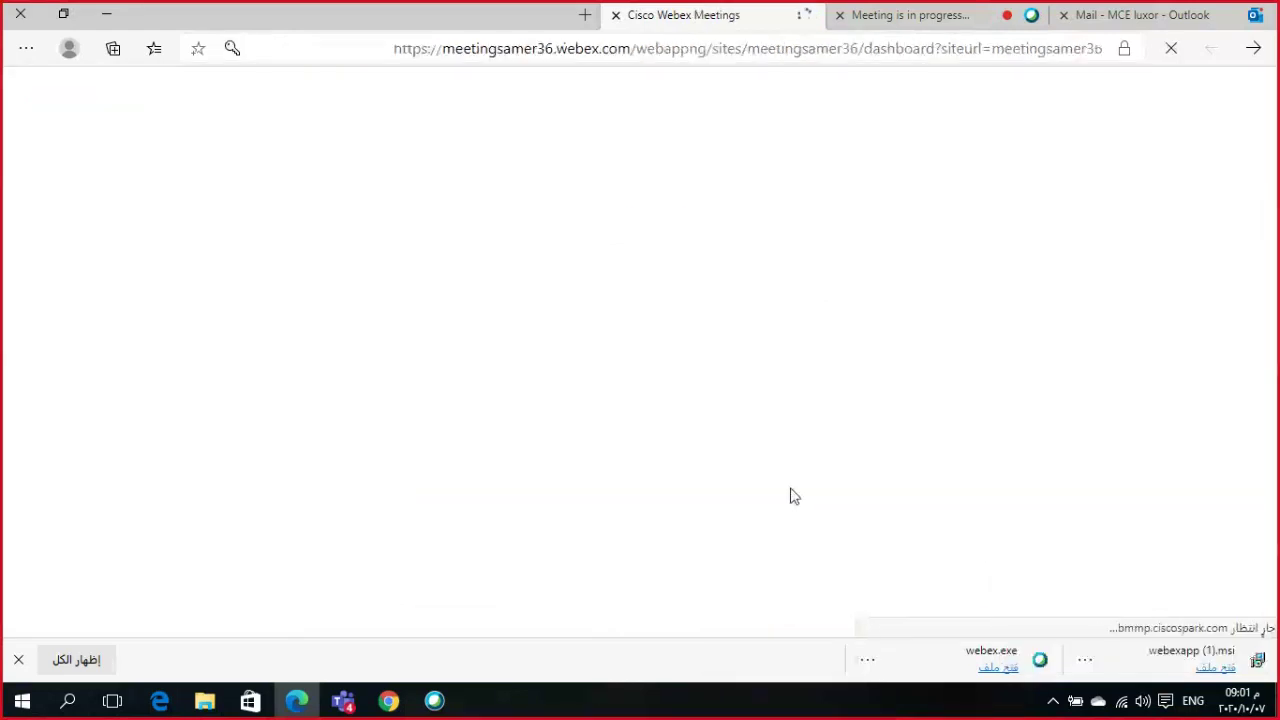
Step: Open the upcoming meeting's information page and select its meeting link and number
scroll(330, 525, "down", 1)
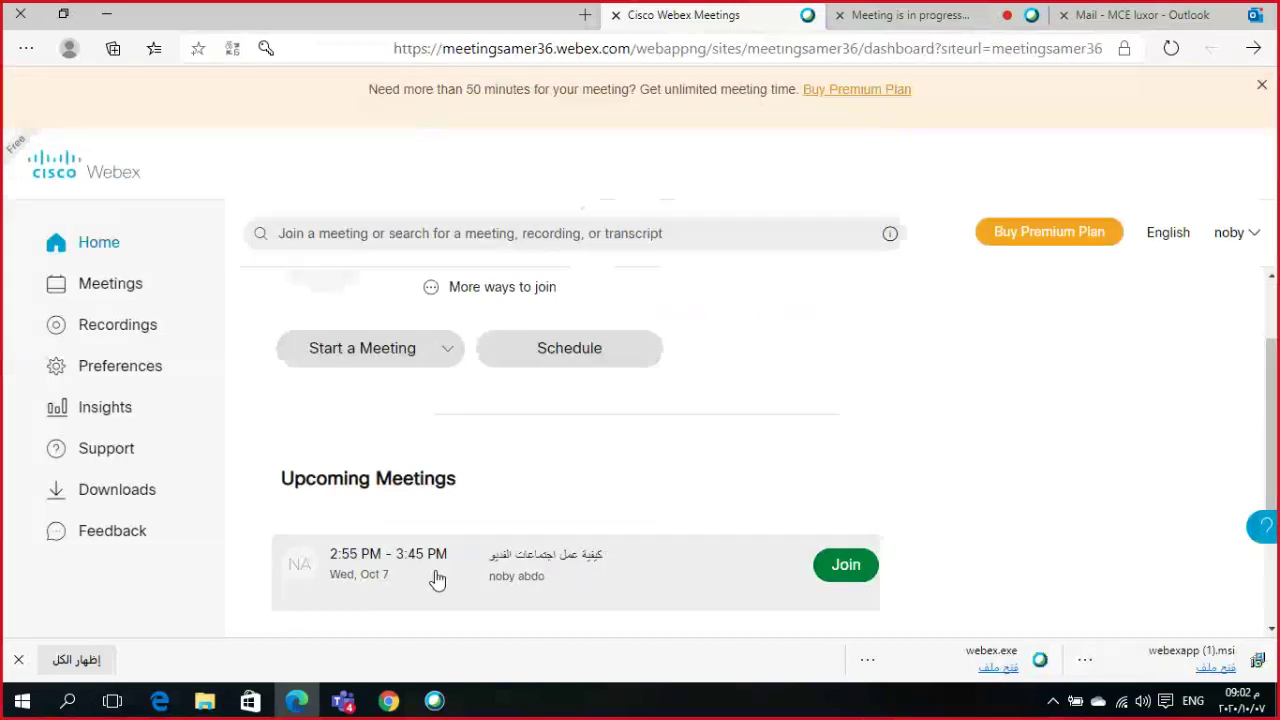
left_click(845, 566)
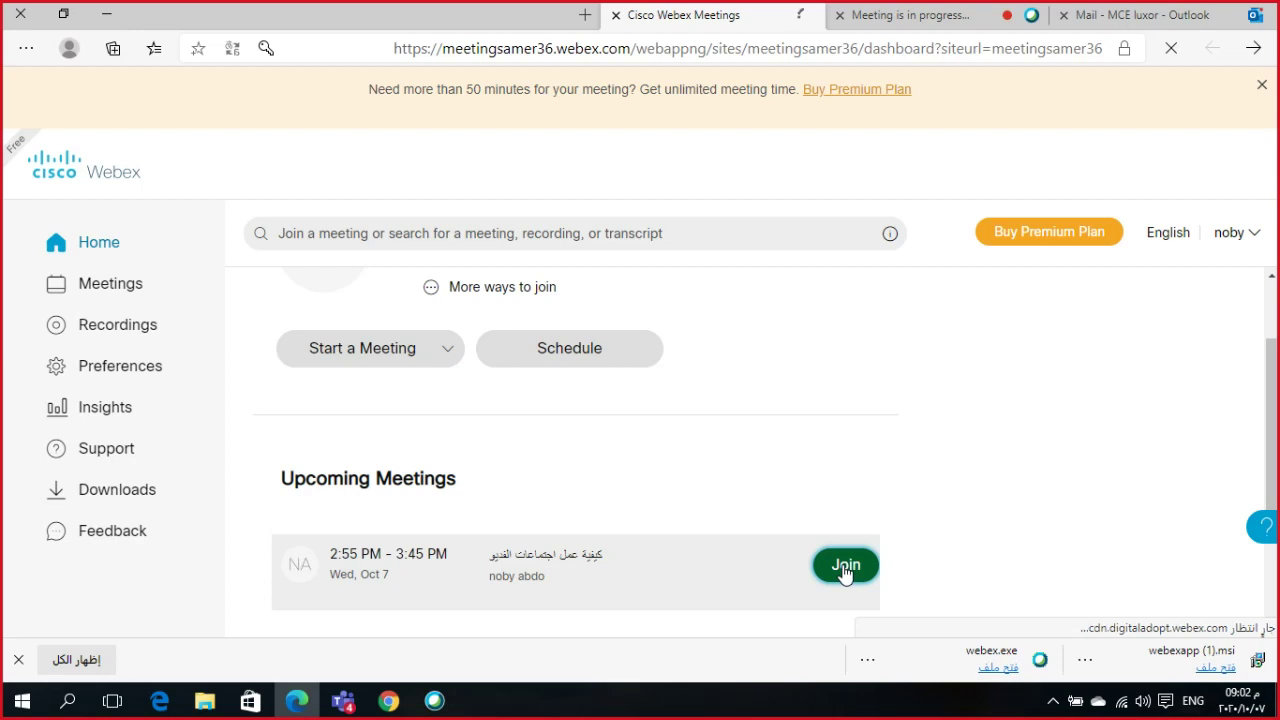
scroll(557, 451, "down", 2)
triple_click(434, 471)
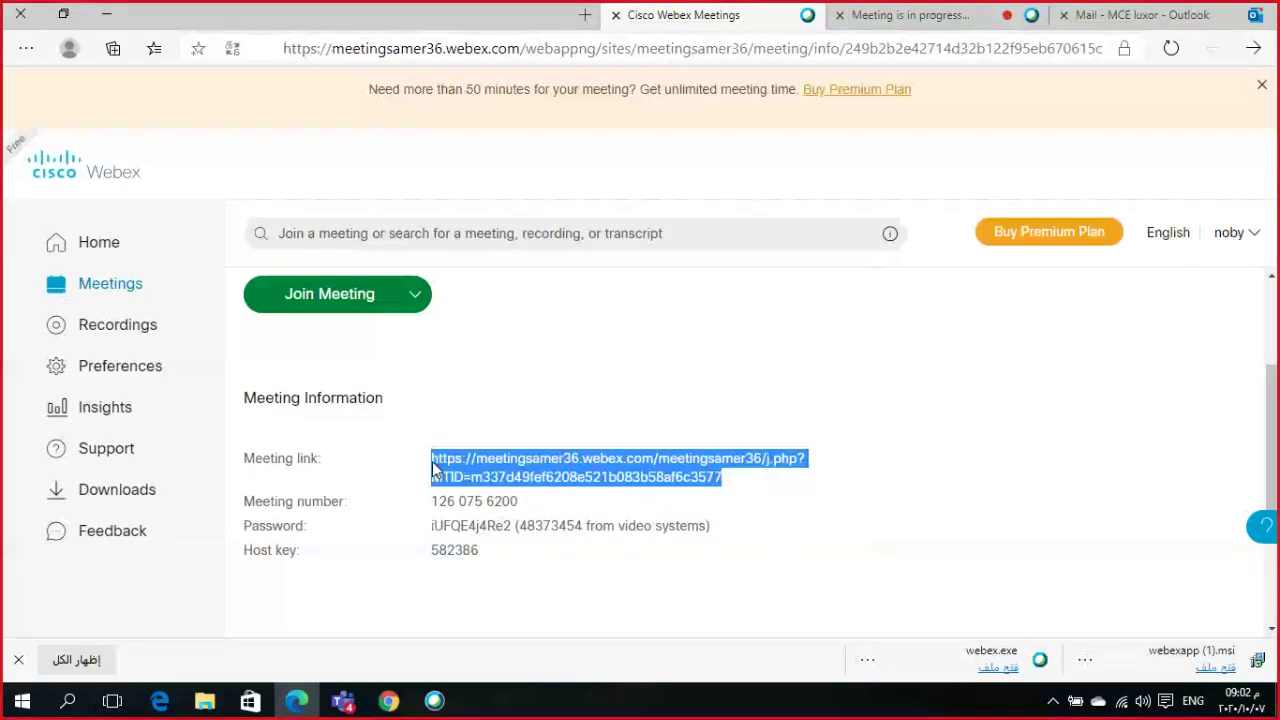
triple_click(434, 502)
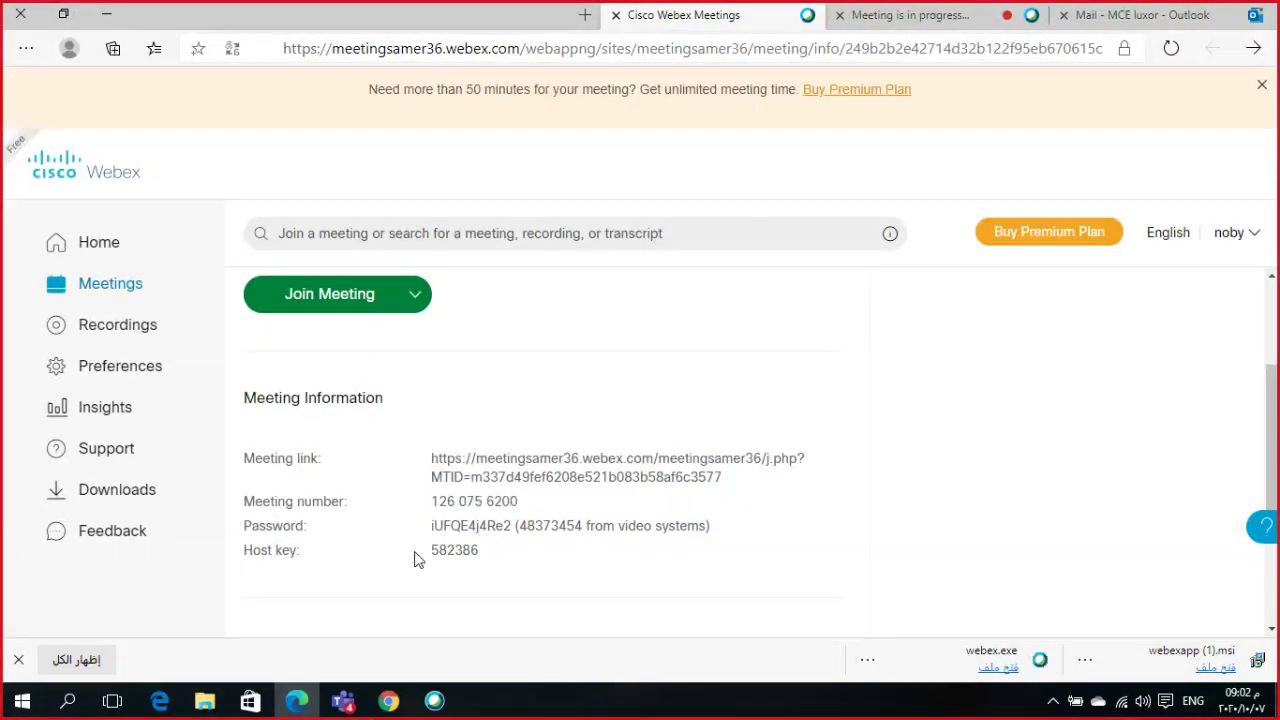
triple_click(442, 501)
triple_click(452, 503)
Step: Select the meeting details block, from the link through the password and host key
scroll(594, 452, "down", 3)
scroll(594, 455, "up", 2)
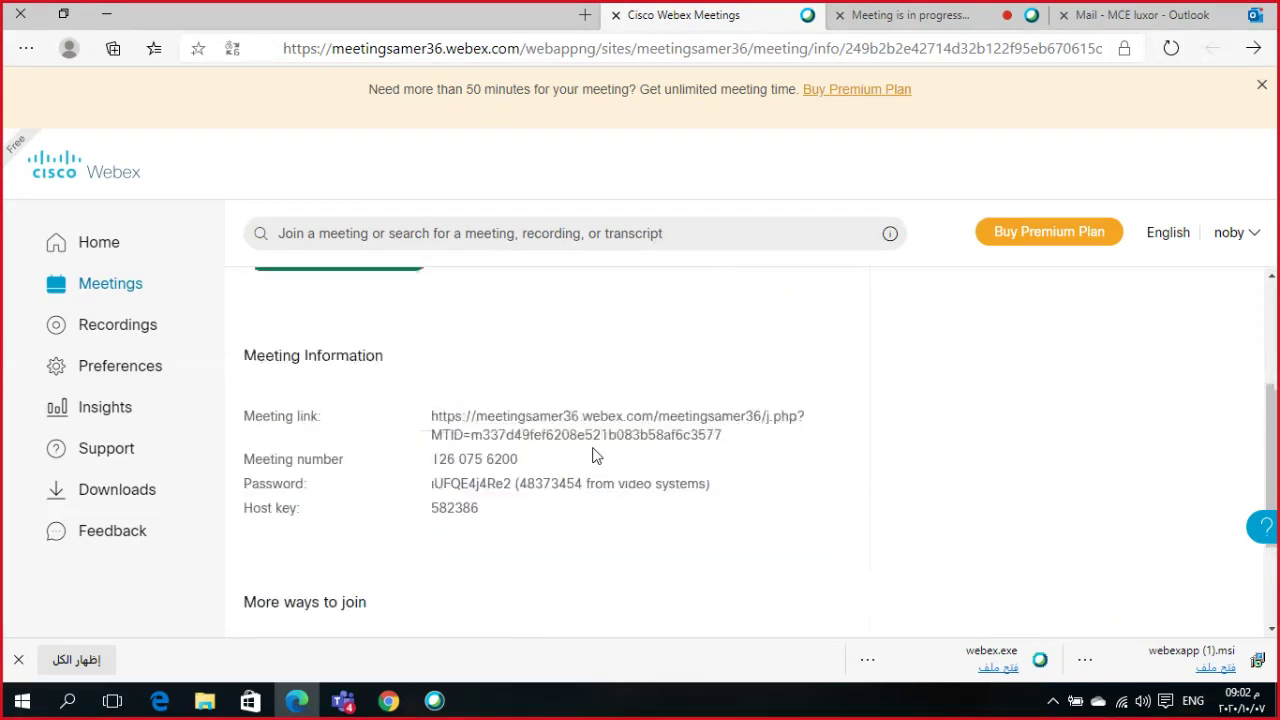
scroll(594, 455, "up", 3)
scroll(697, 581, "down", 2)
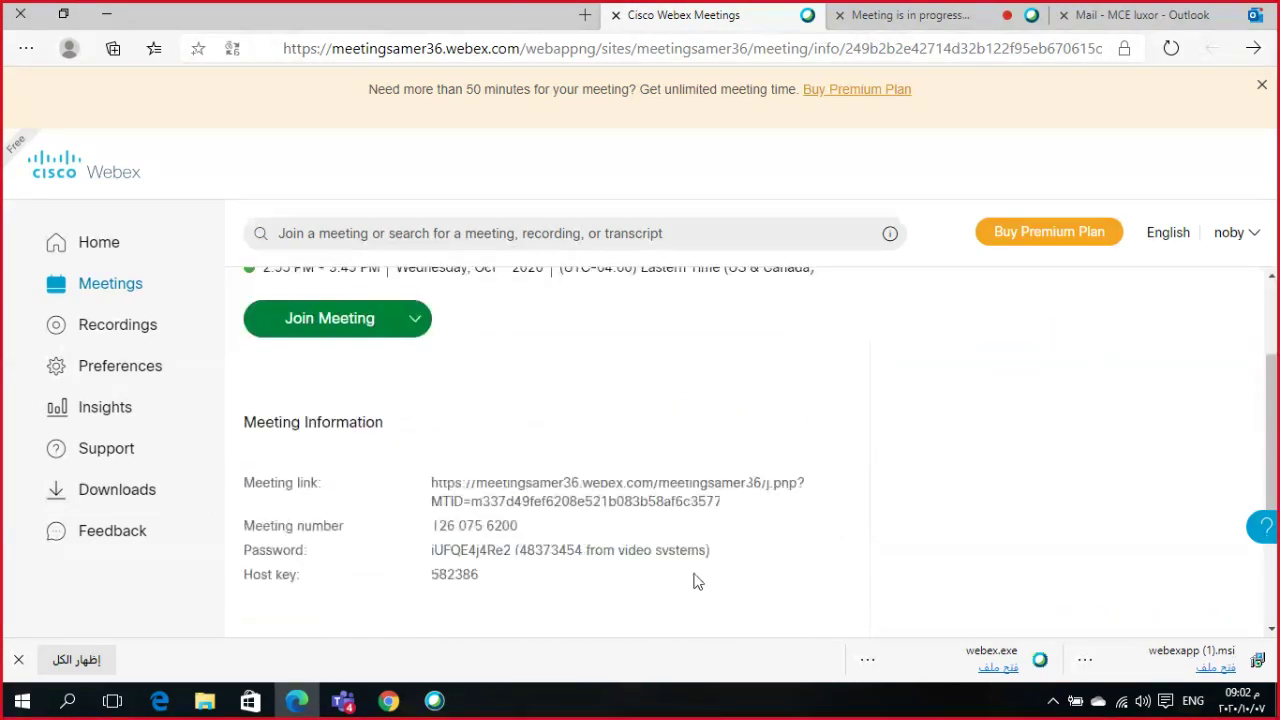
triple_click(473, 525)
left_click_drag(440, 526, 452, 568)
left_click_drag(287, 473, 286, 603)
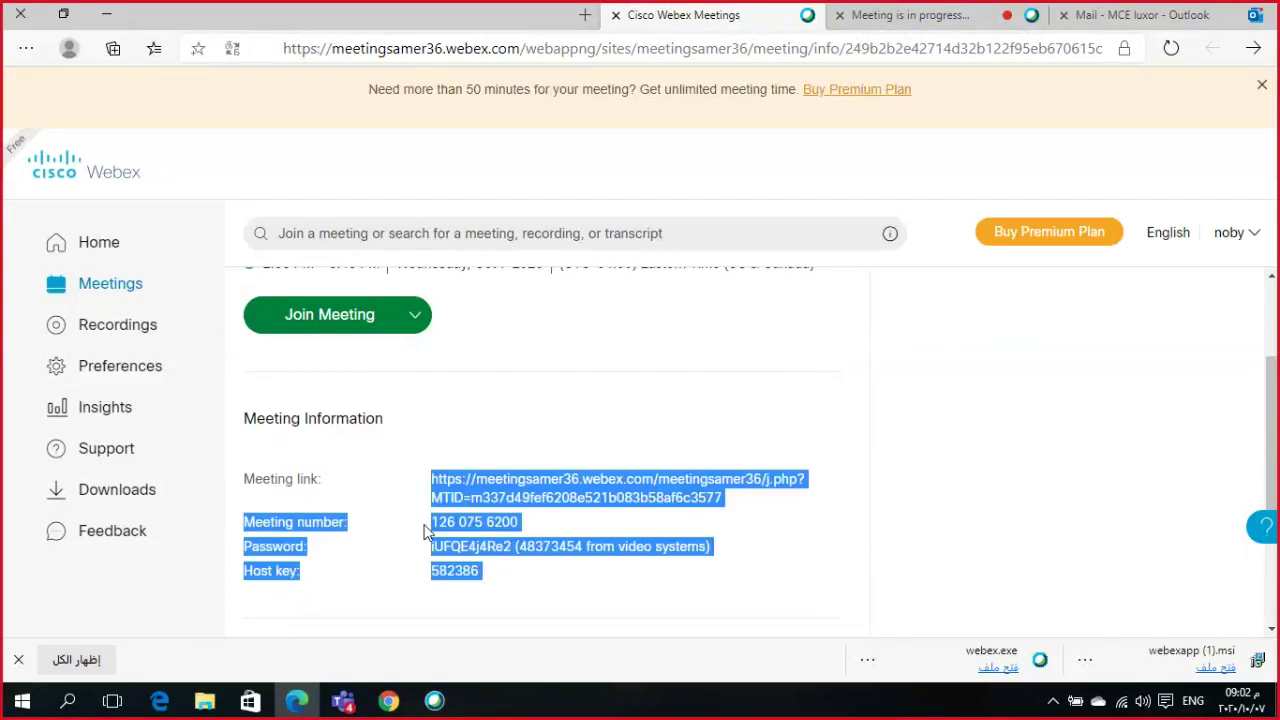
left_click(263, 471)
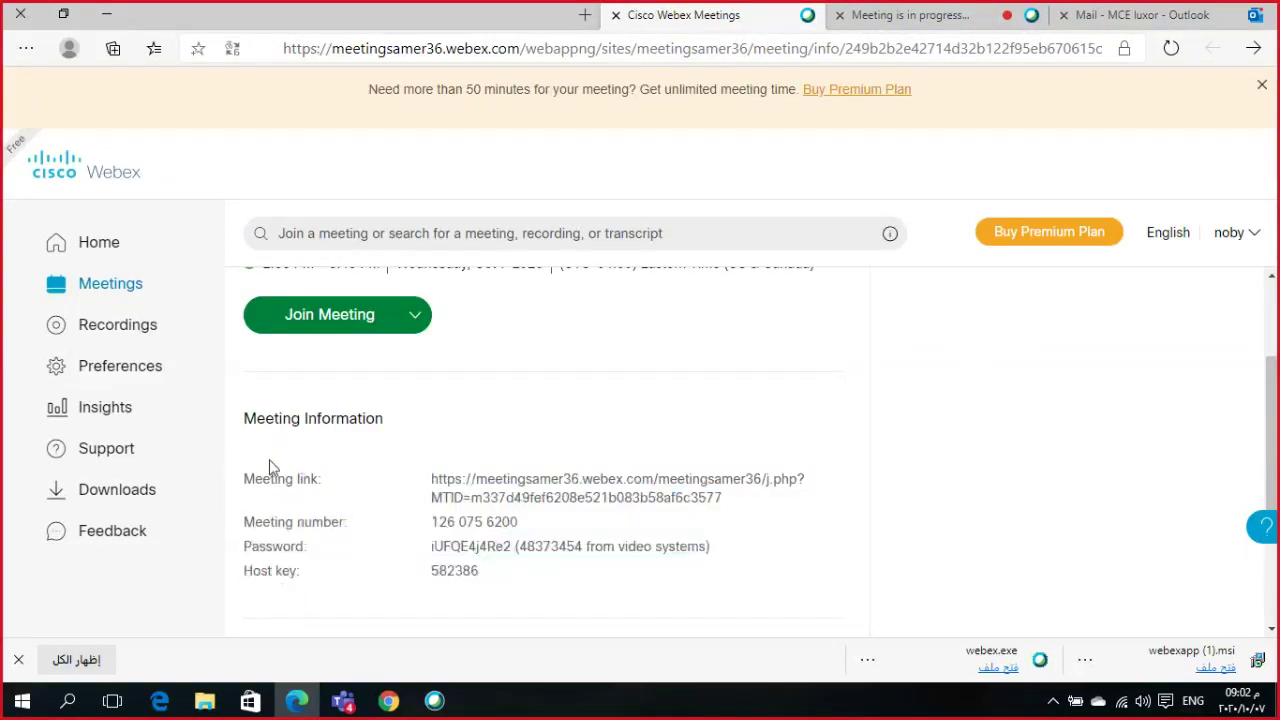
left_click_drag(255, 466, 483, 594)
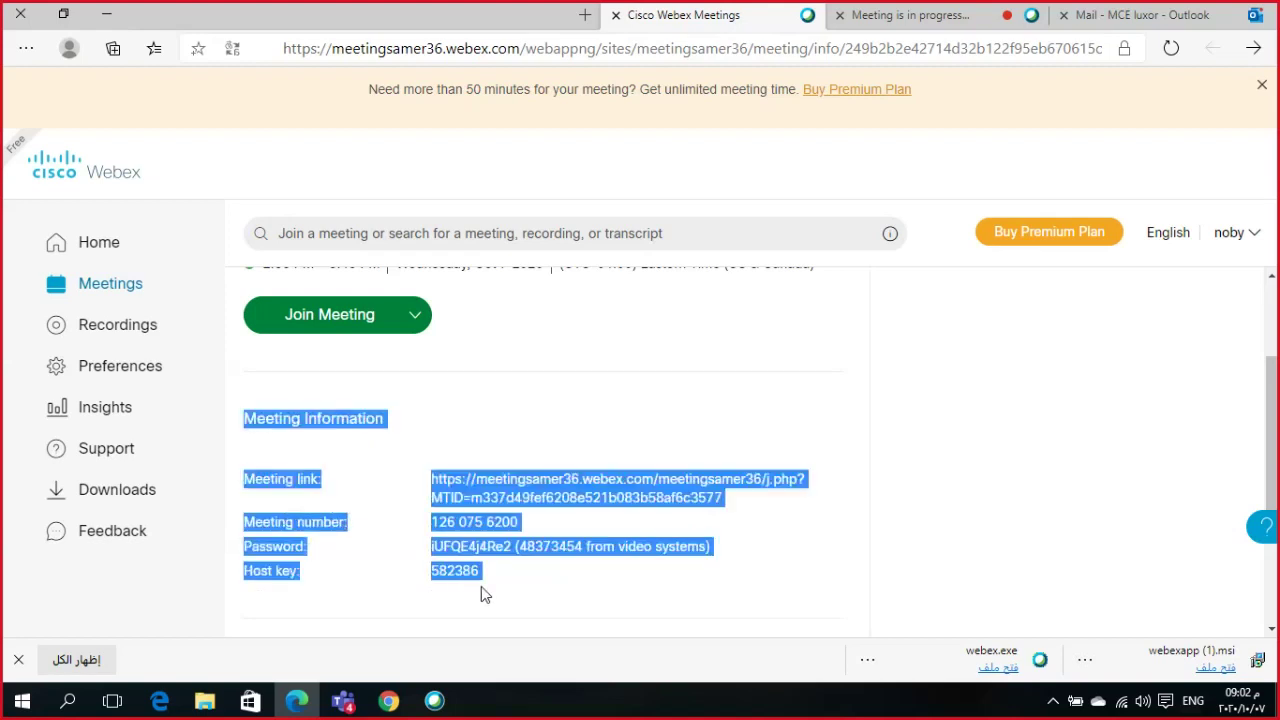
triple_click(514, 504)
left_click(475, 535)
triple_click(420, 495)
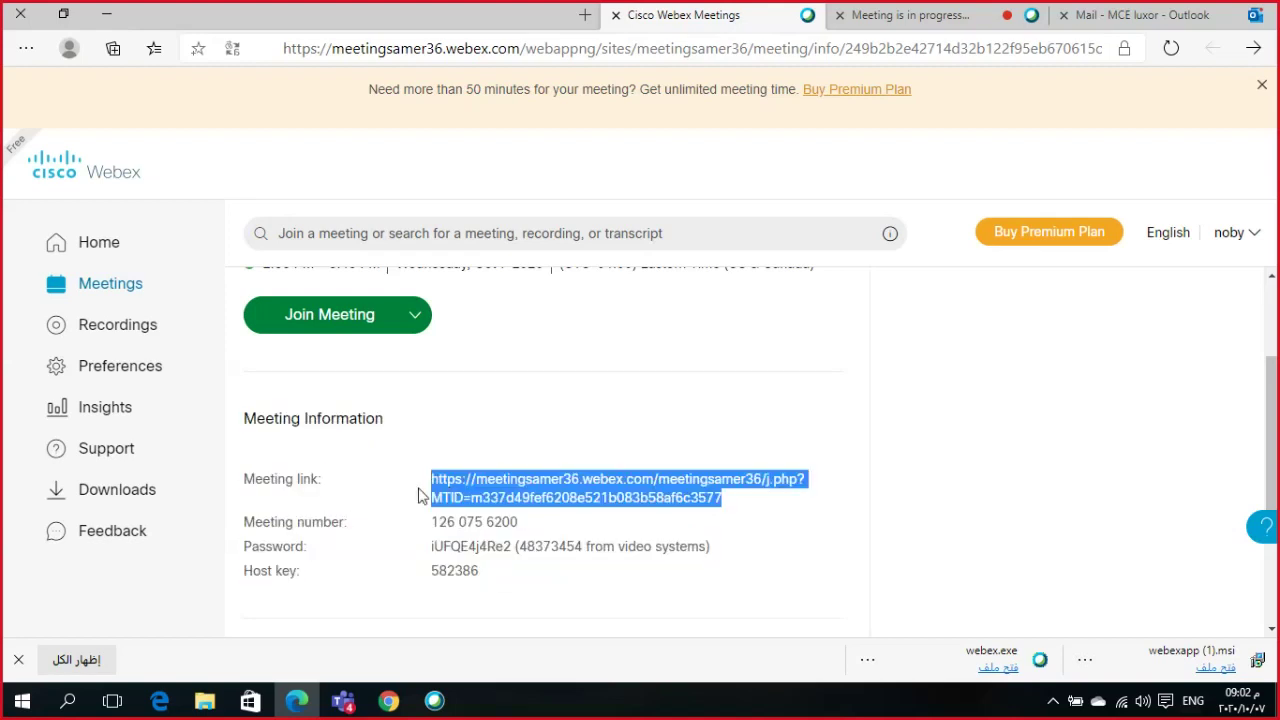
left_click(420, 495)
left_click_drag(486, 600, 390, 510)
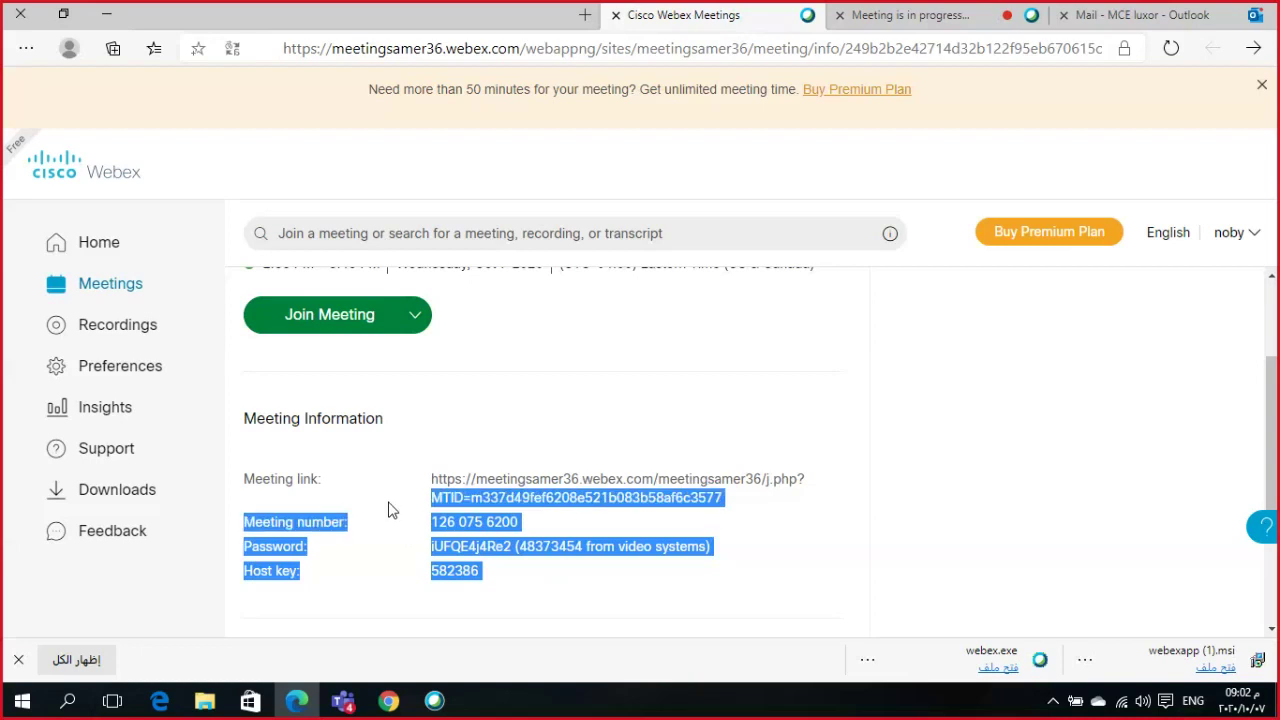
left_click(1131, 251)
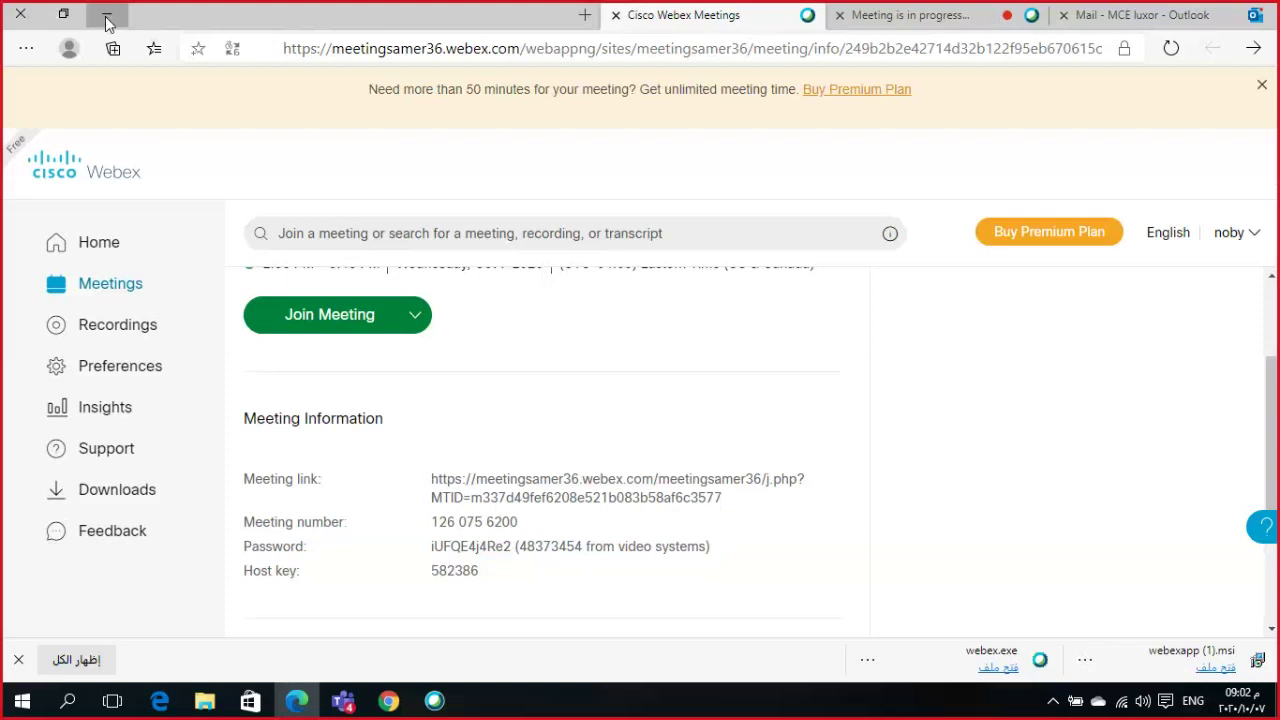
Step: Minimize the browser, create a new Word document on the desktop with the default name, and open it
left_click(107, 20)
right_click(463, 147)
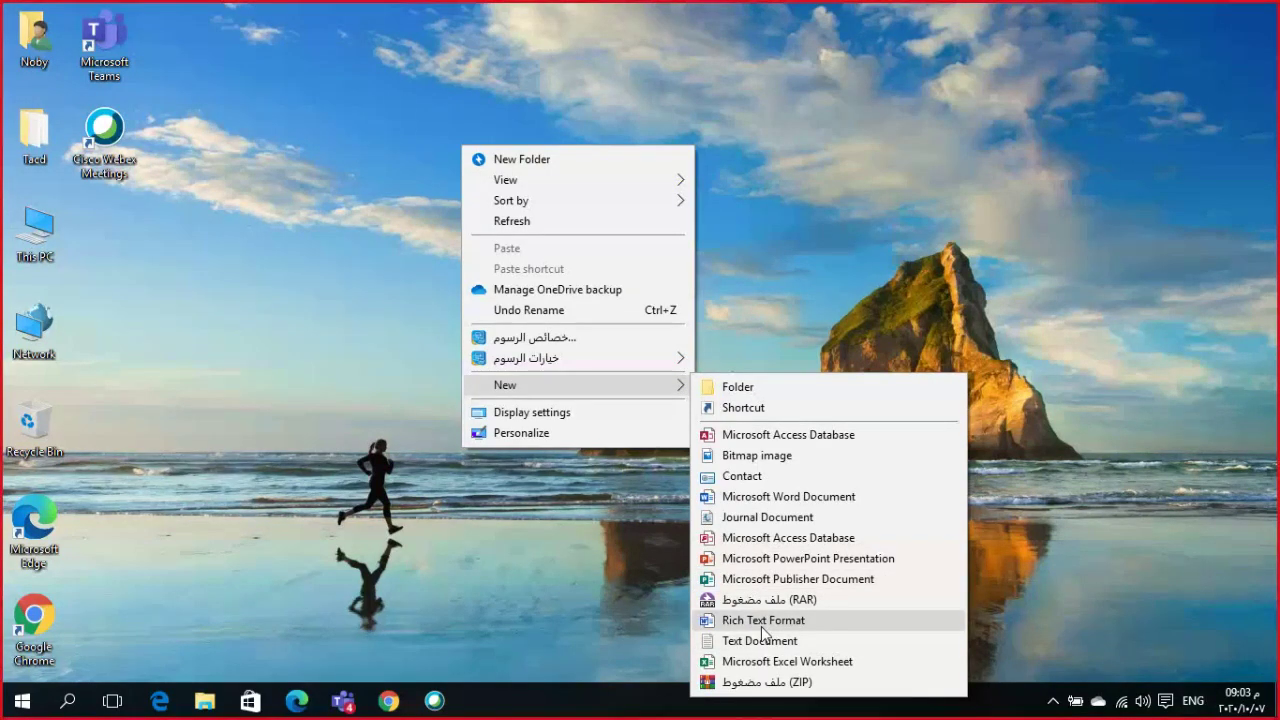
left_click(772, 496)
left_click(478, 366)
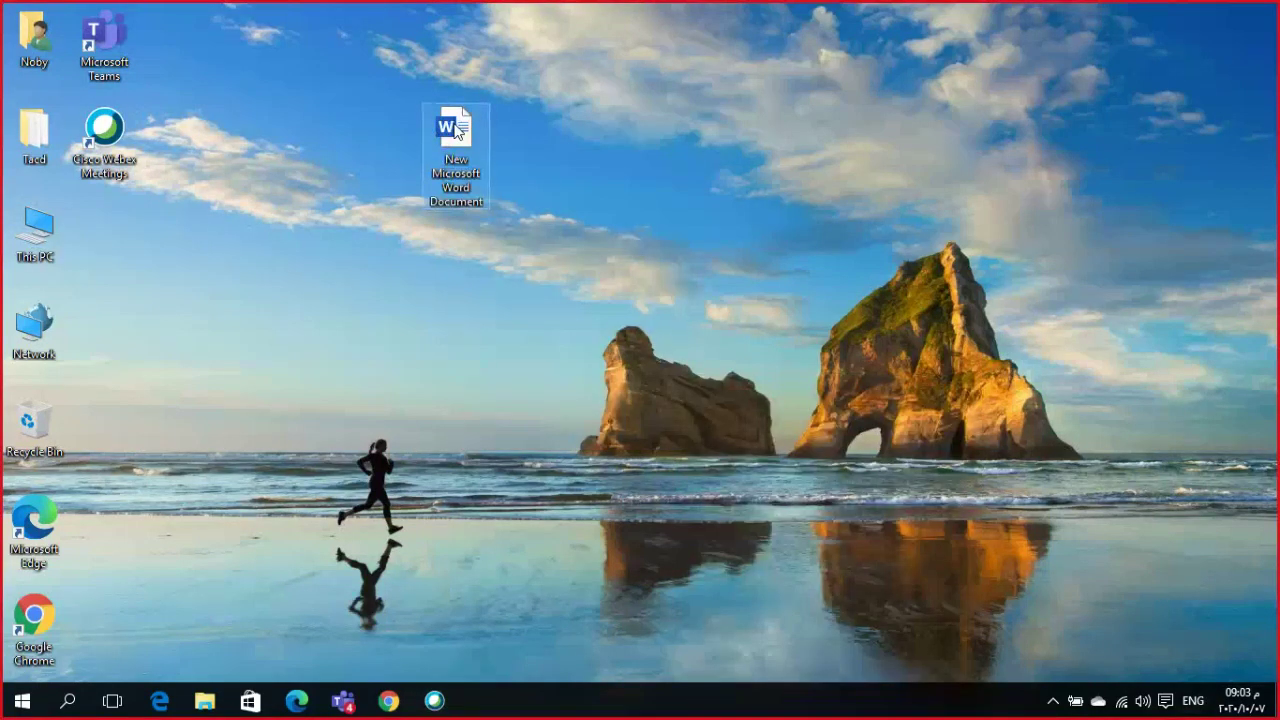
double_click(455, 125)
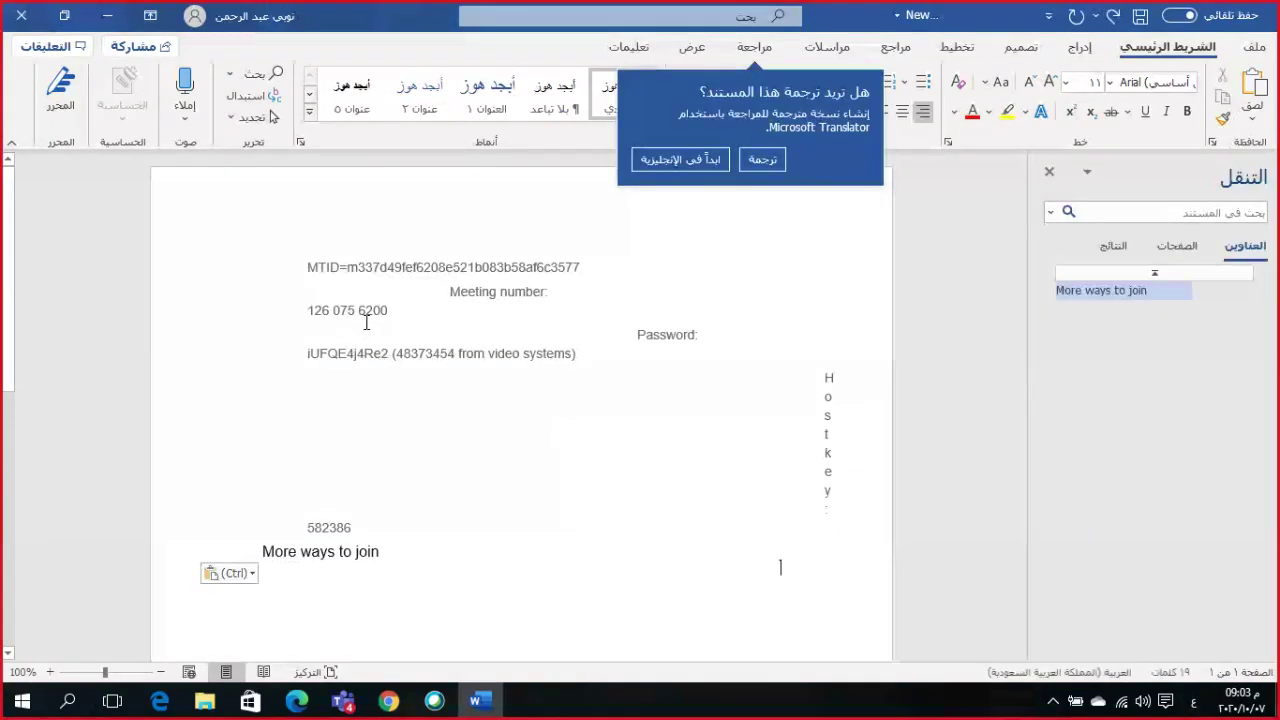
Step: Delete the note after the password, the MTID line and the 'Meeting number:' label
triple_click(330, 314)
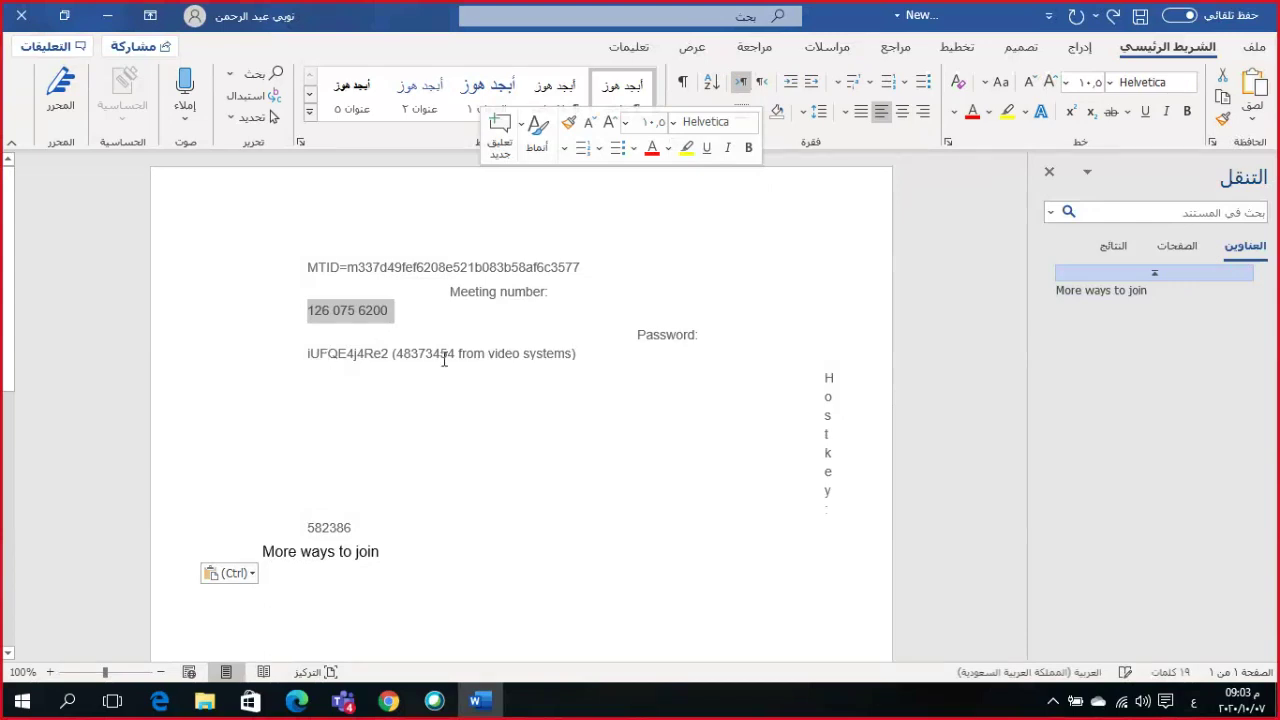
triple_click(392, 354)
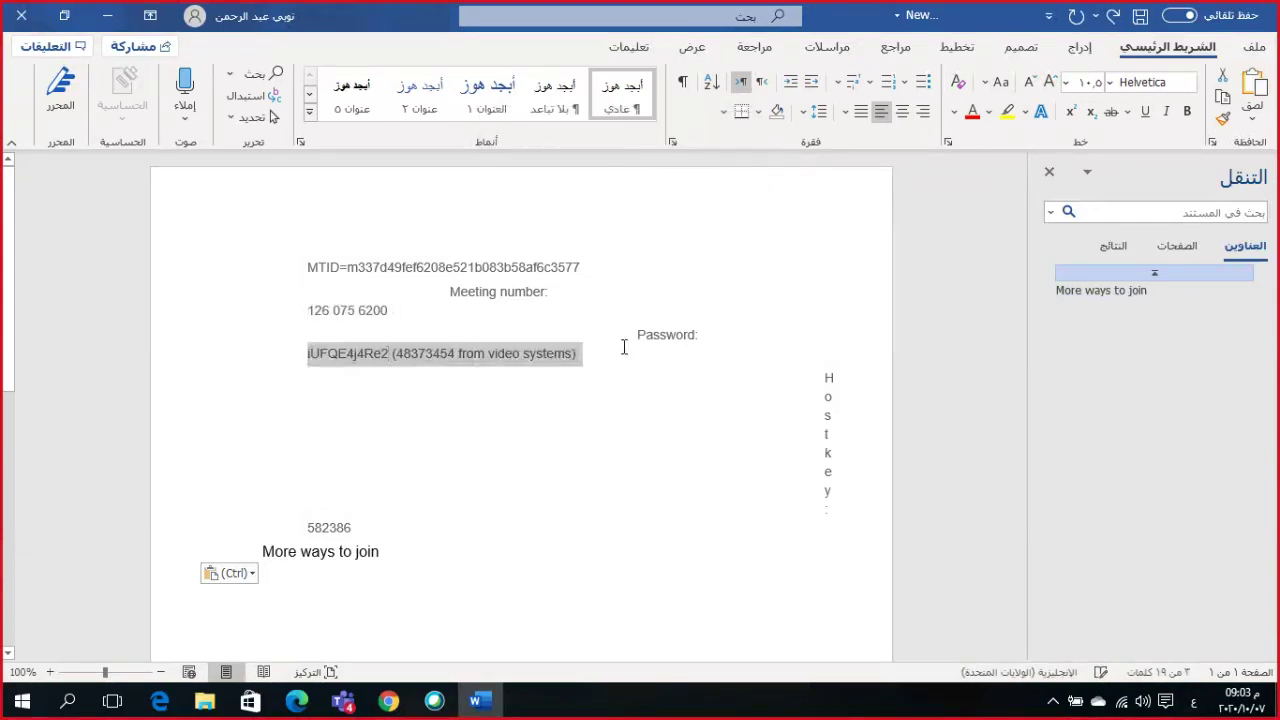
left_click(623, 346)
left_click_drag(392, 354, 561, 349)
key("Delete")
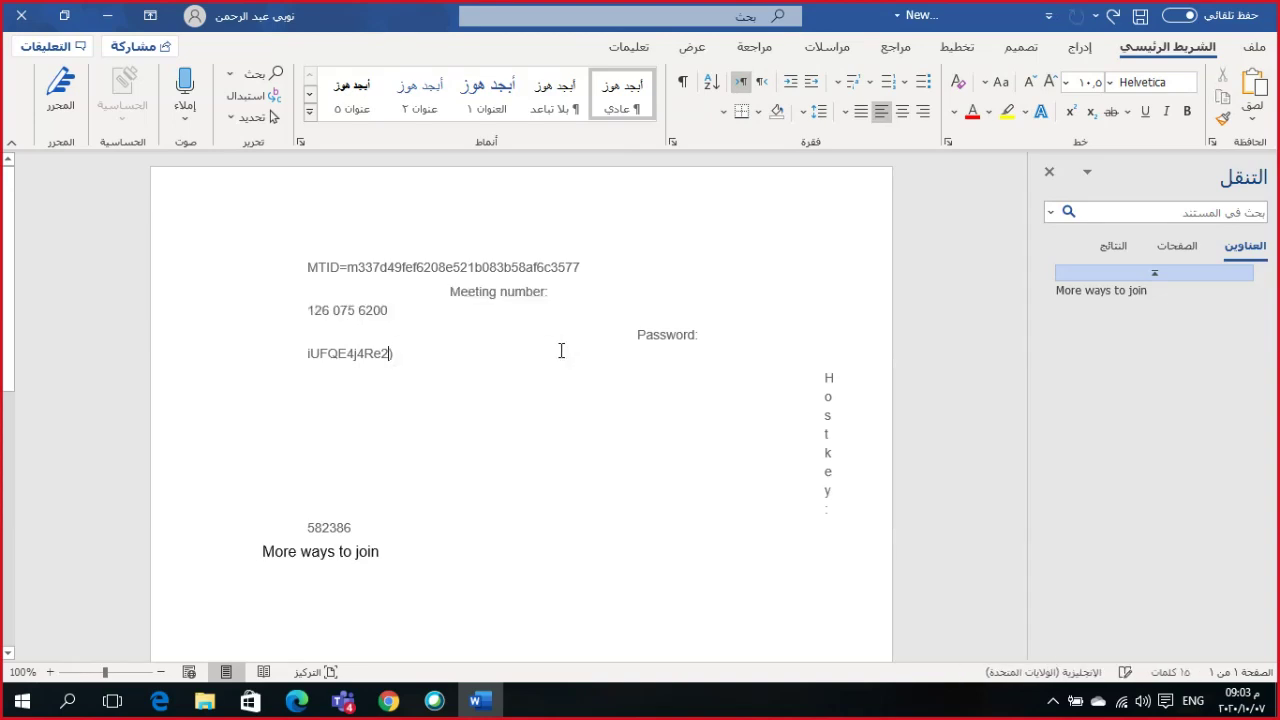
left_click_drag(637, 334, 704, 336)
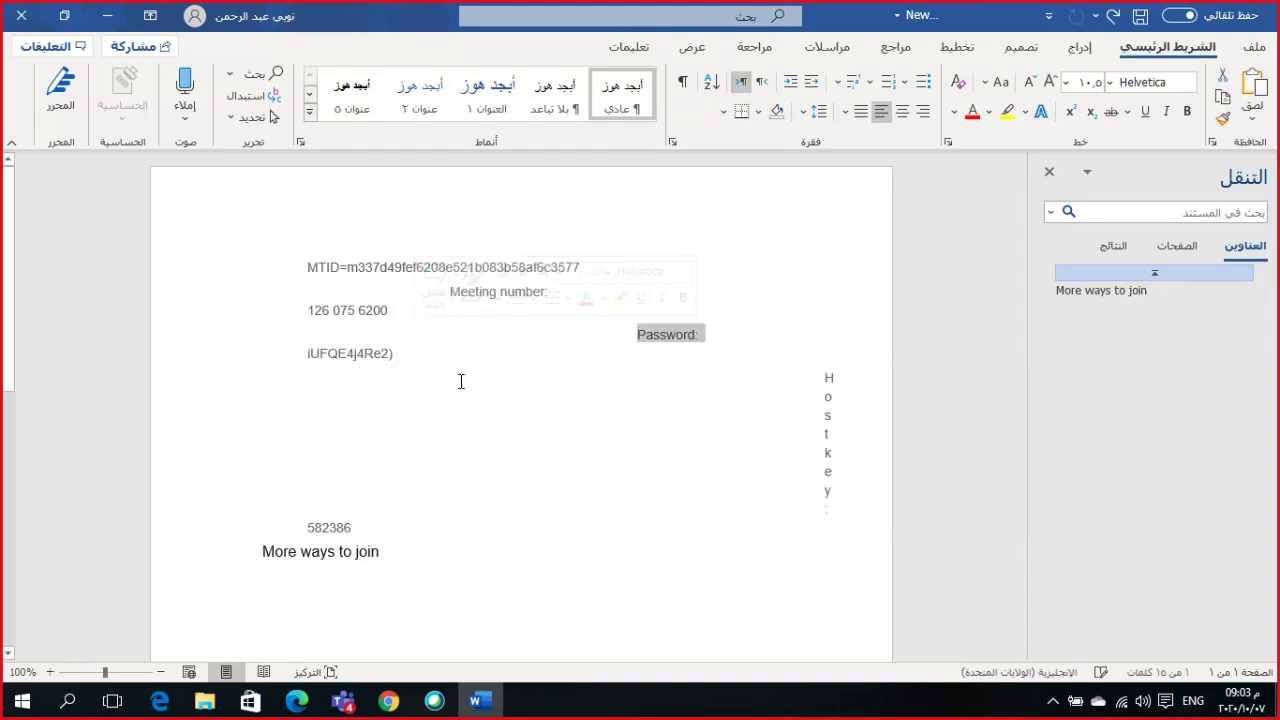
left_click_drag(581, 267, 280, 254)
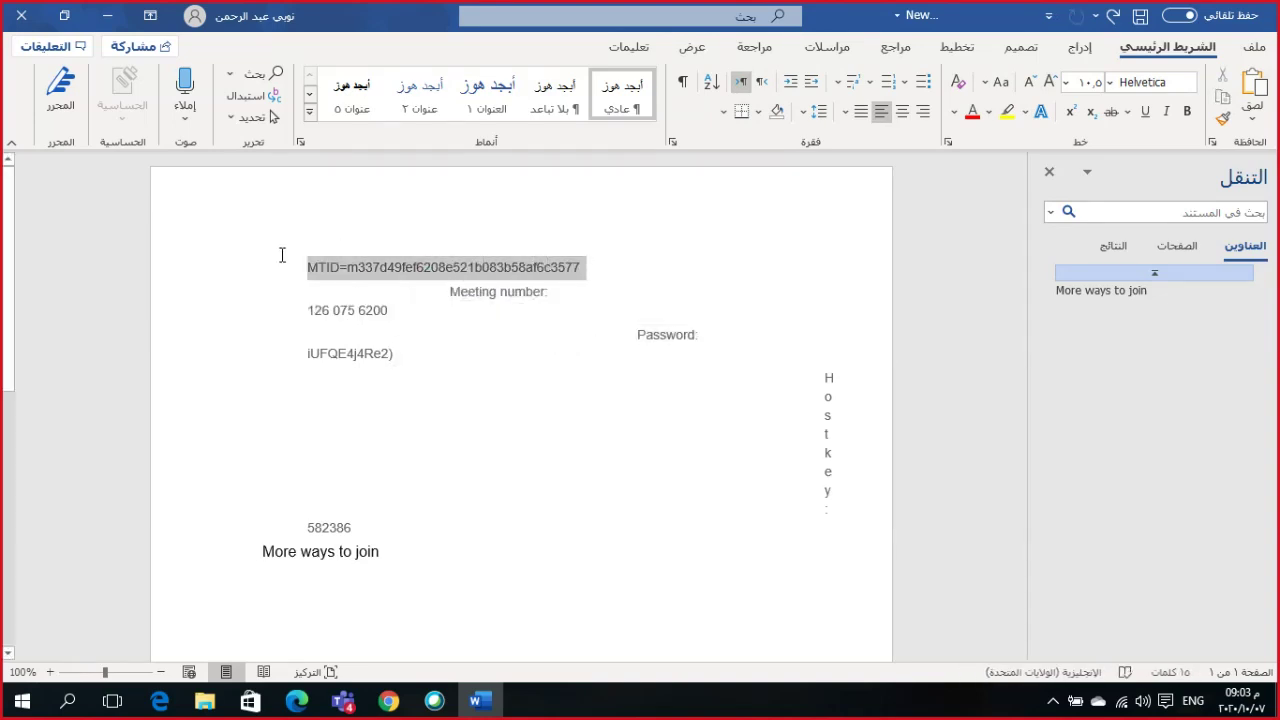
key("Delete")
left_click_drag(448, 266, 545, 262)
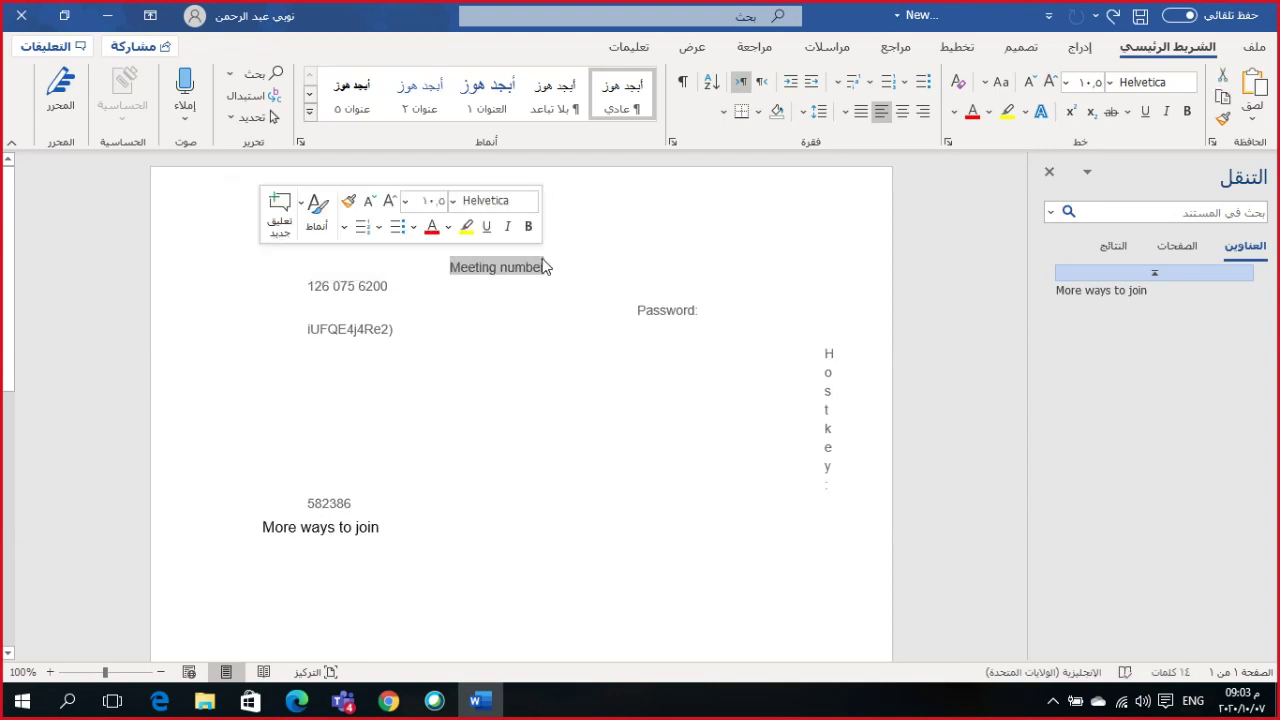
key("Delete")
Step: Remove the host key, 'More ways to join' and stray colon lines, collapse the ribbon, and minimize Word
left_click_drag(820, 337, 828, 536)
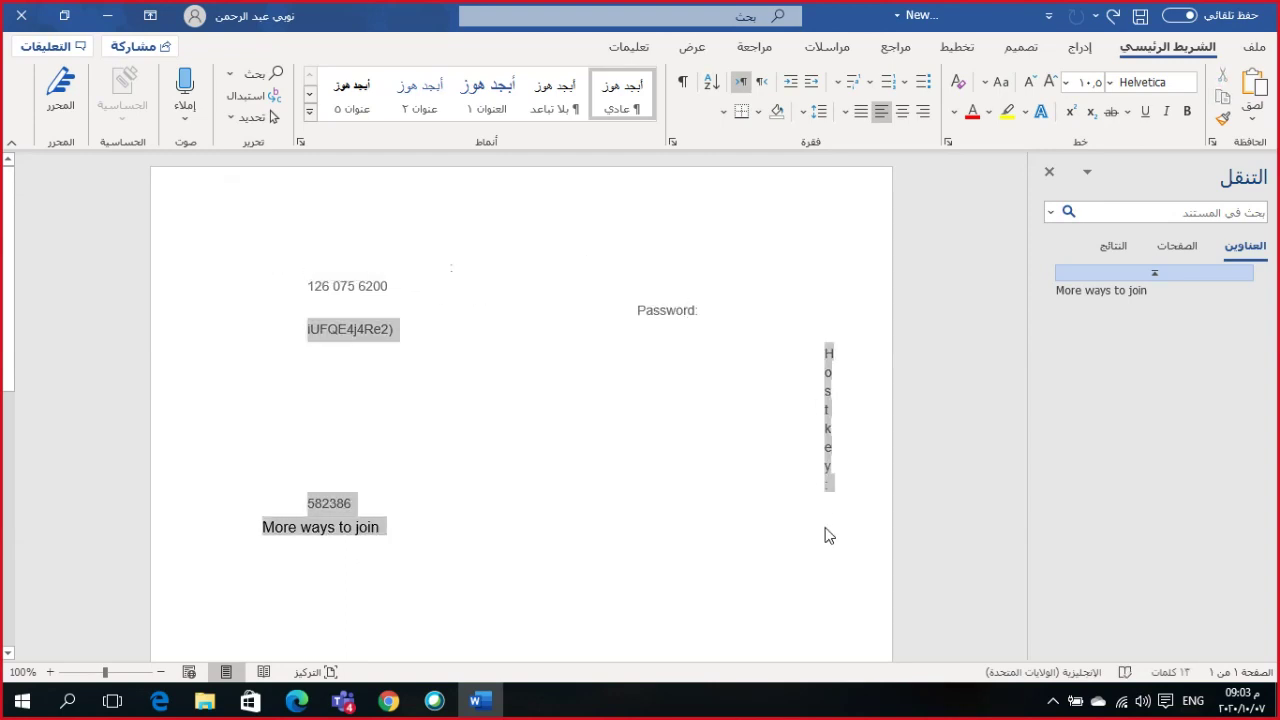
left_click(380, 549)
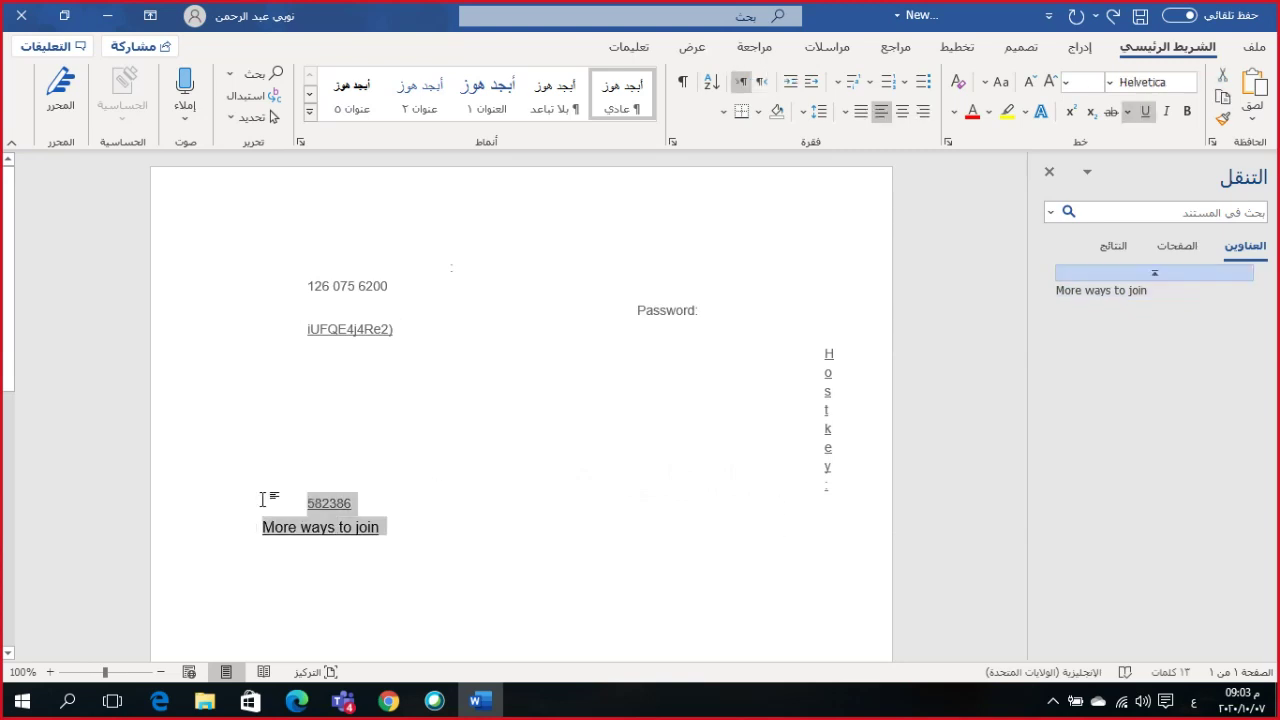
key("Delete")
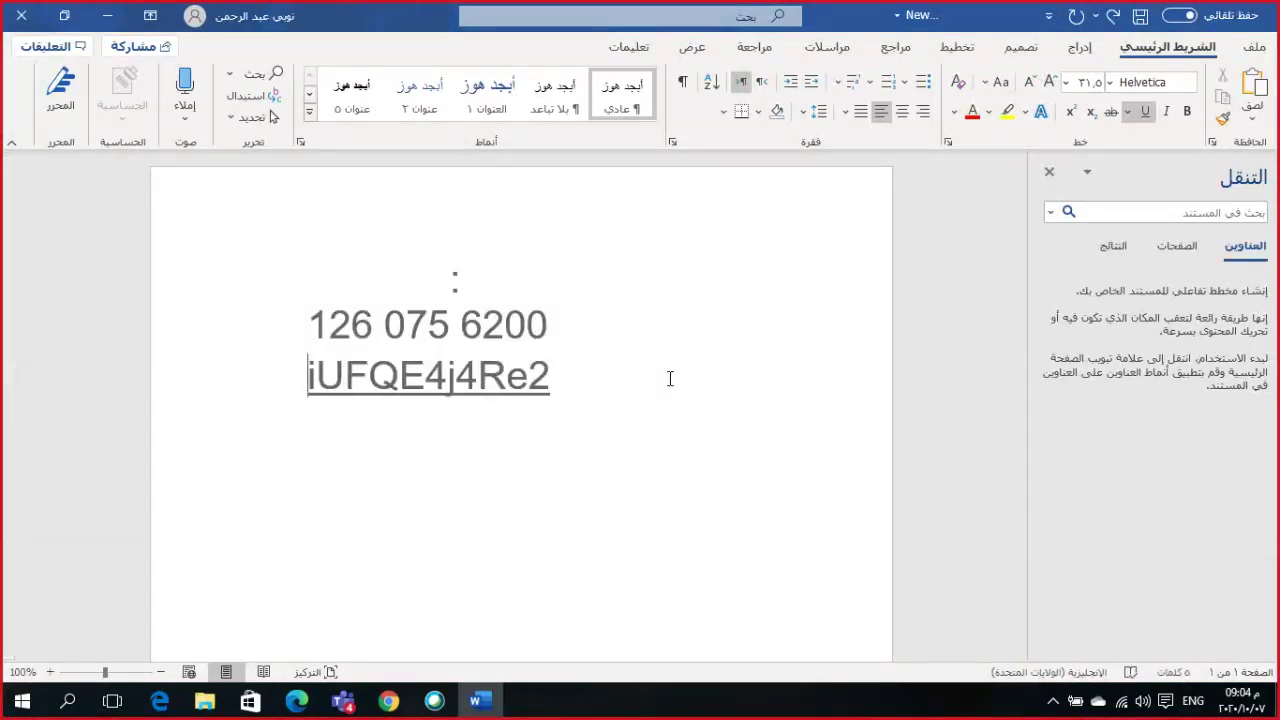
left_click(12, 143)
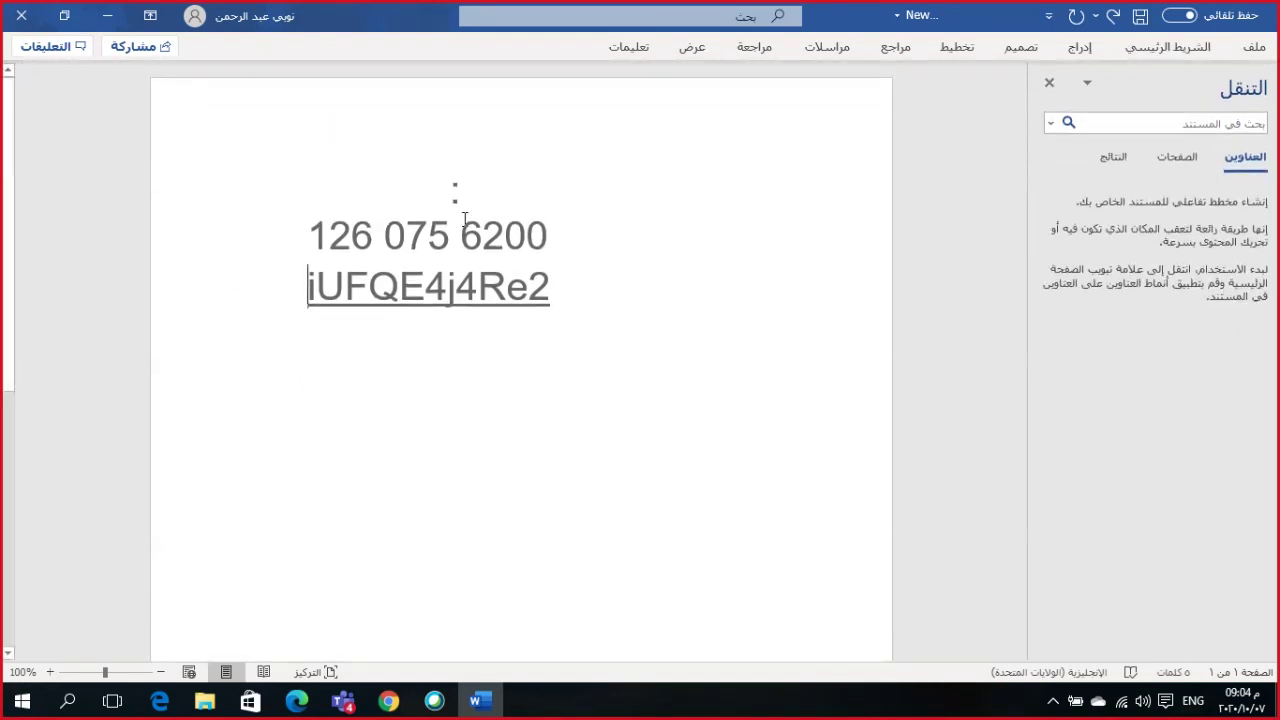
left_click_drag(482, 190, 420, 199)
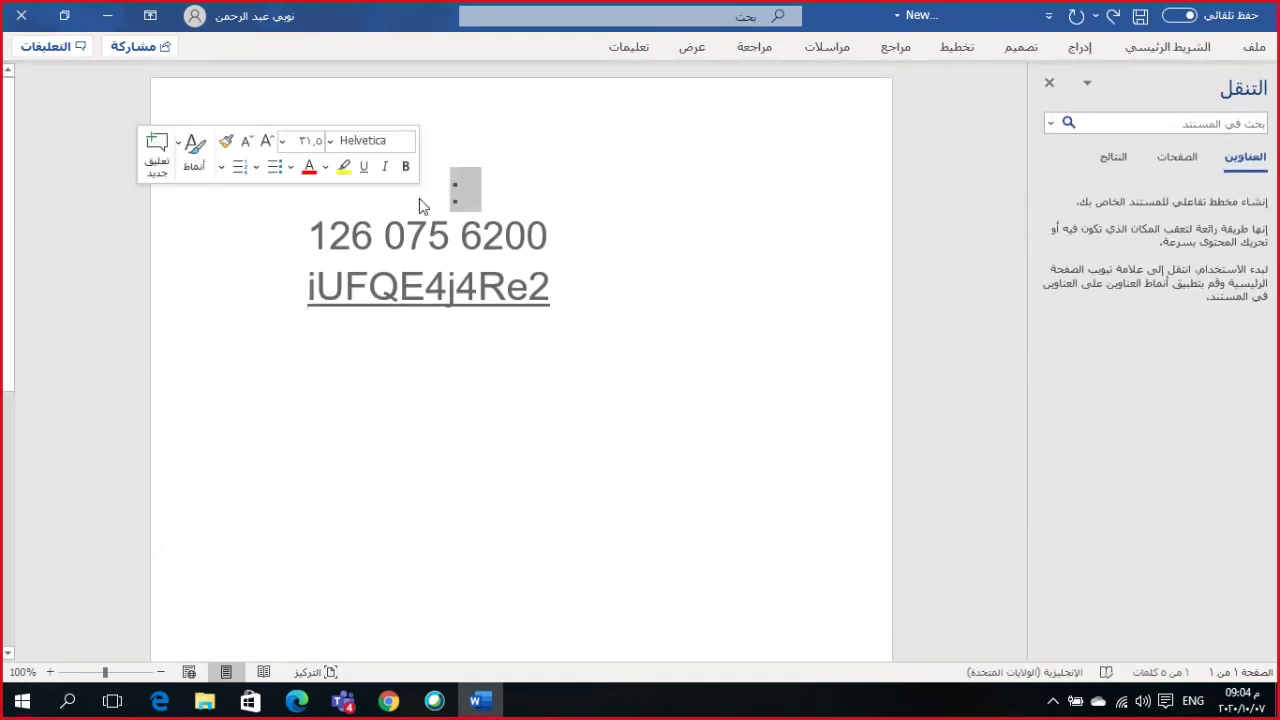
key("Delete")
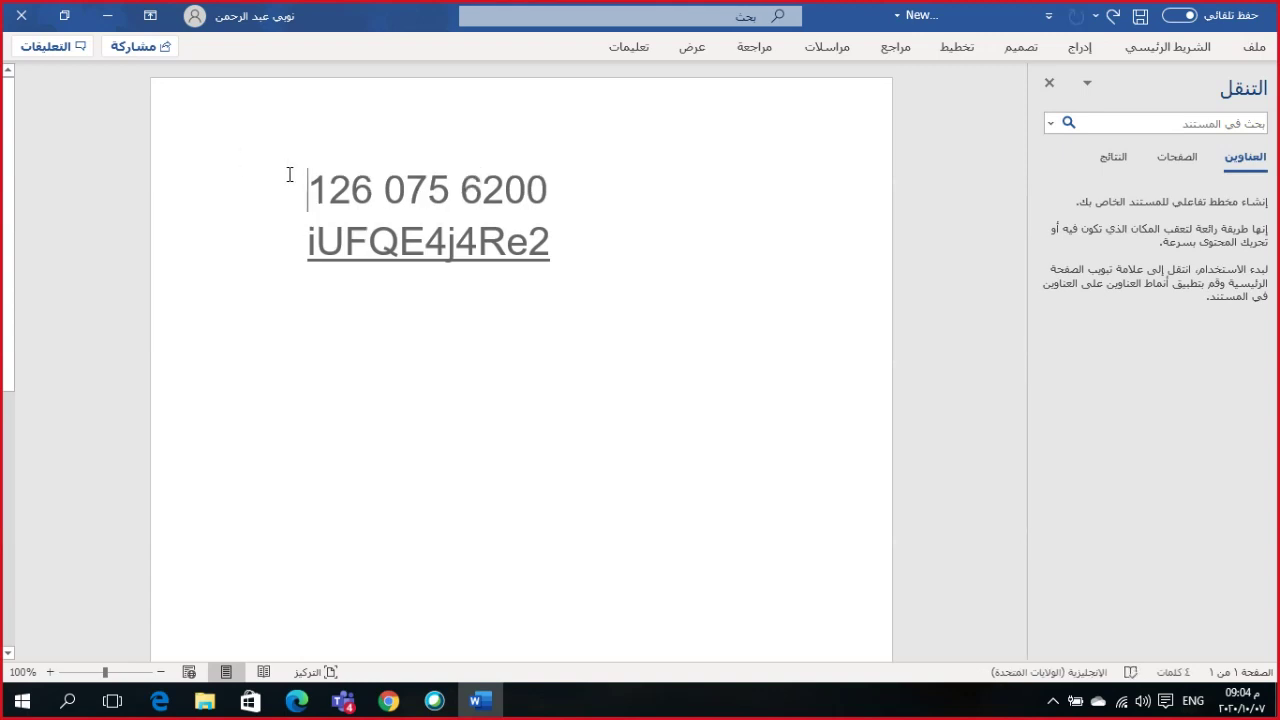
left_click_drag(288, 174, 394, 277)
left_click_drag(535, 282, 538, 290)
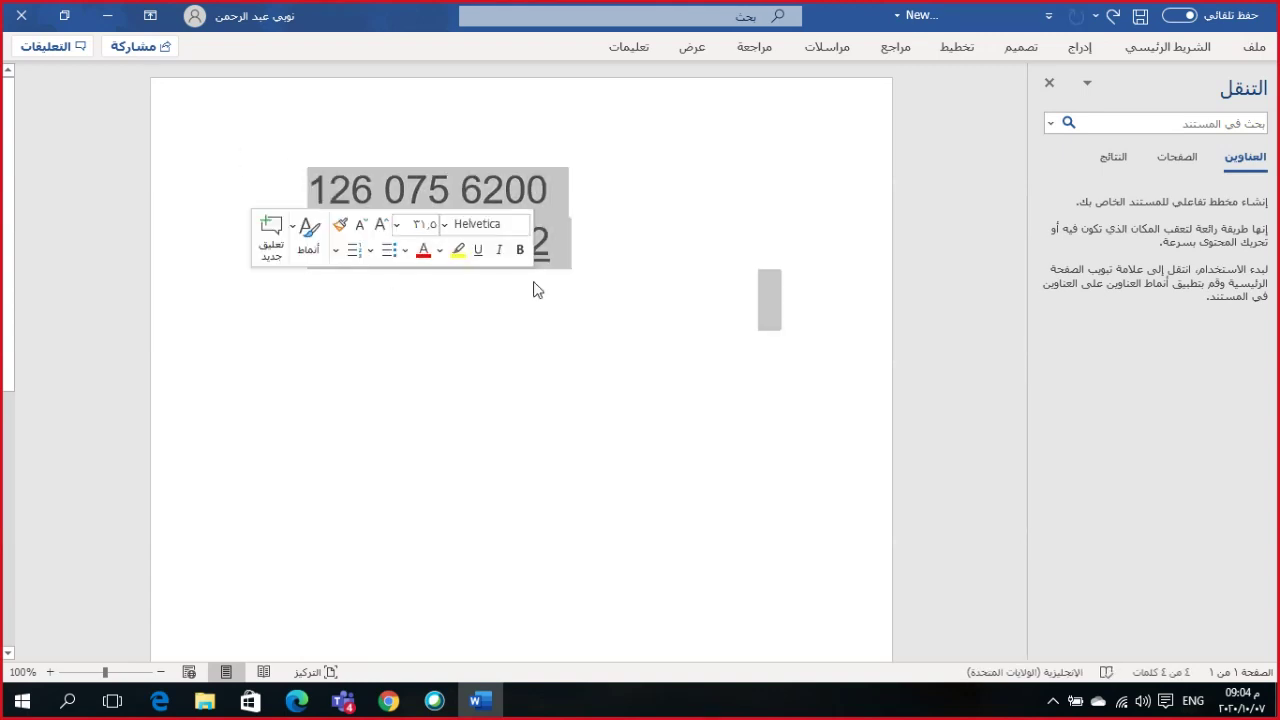
left_click(109, 20)
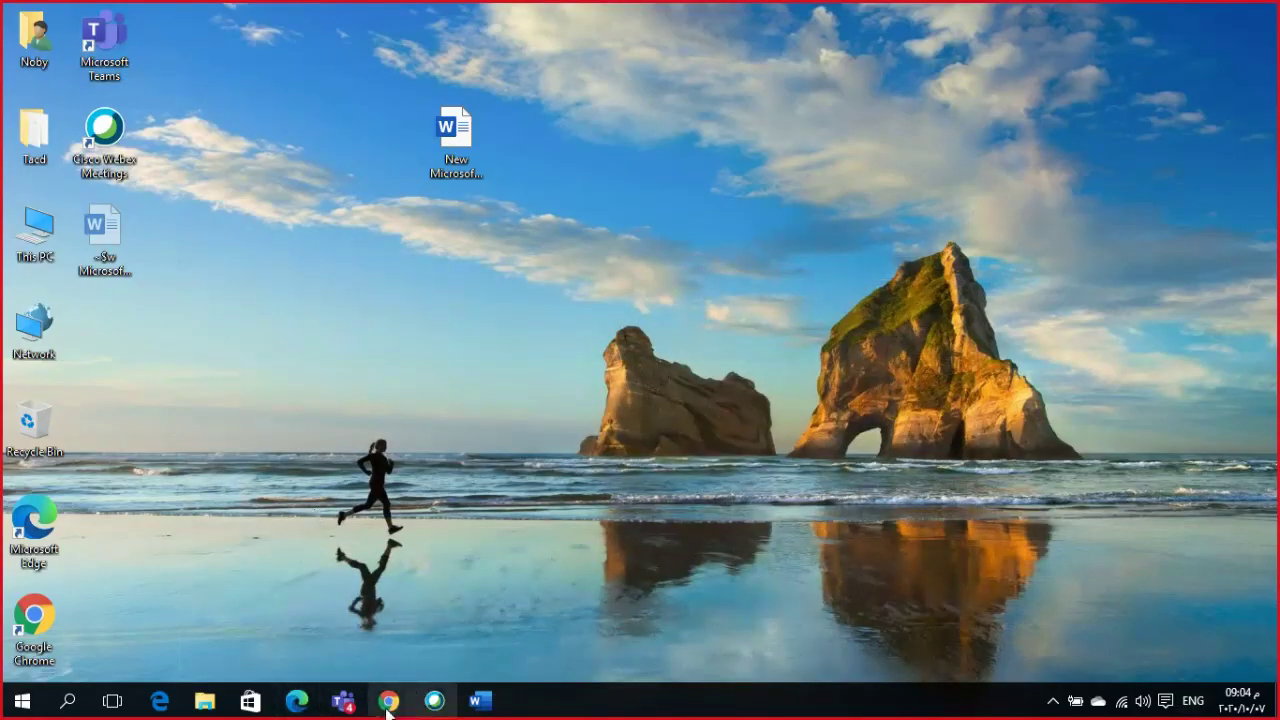
Step: Back in the browser, keep the 'Use desktop app' join option and start joining the meeting
left_click(297, 701)
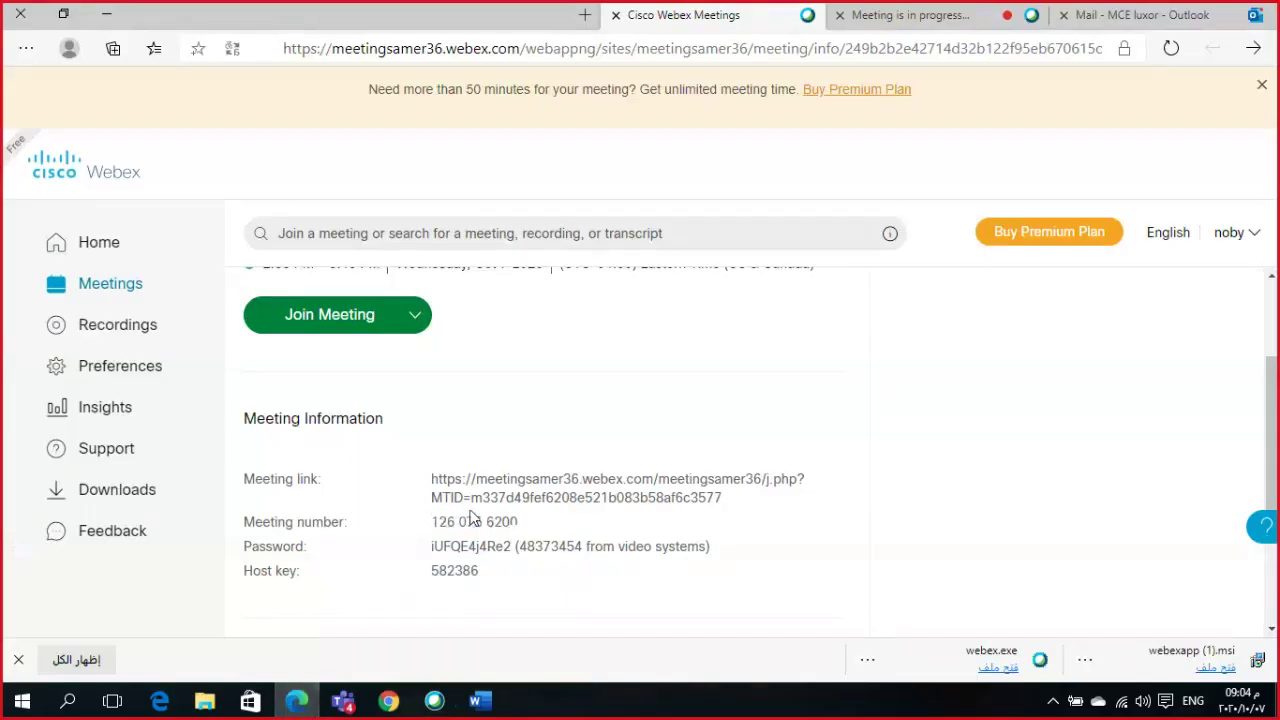
left_click(410, 322)
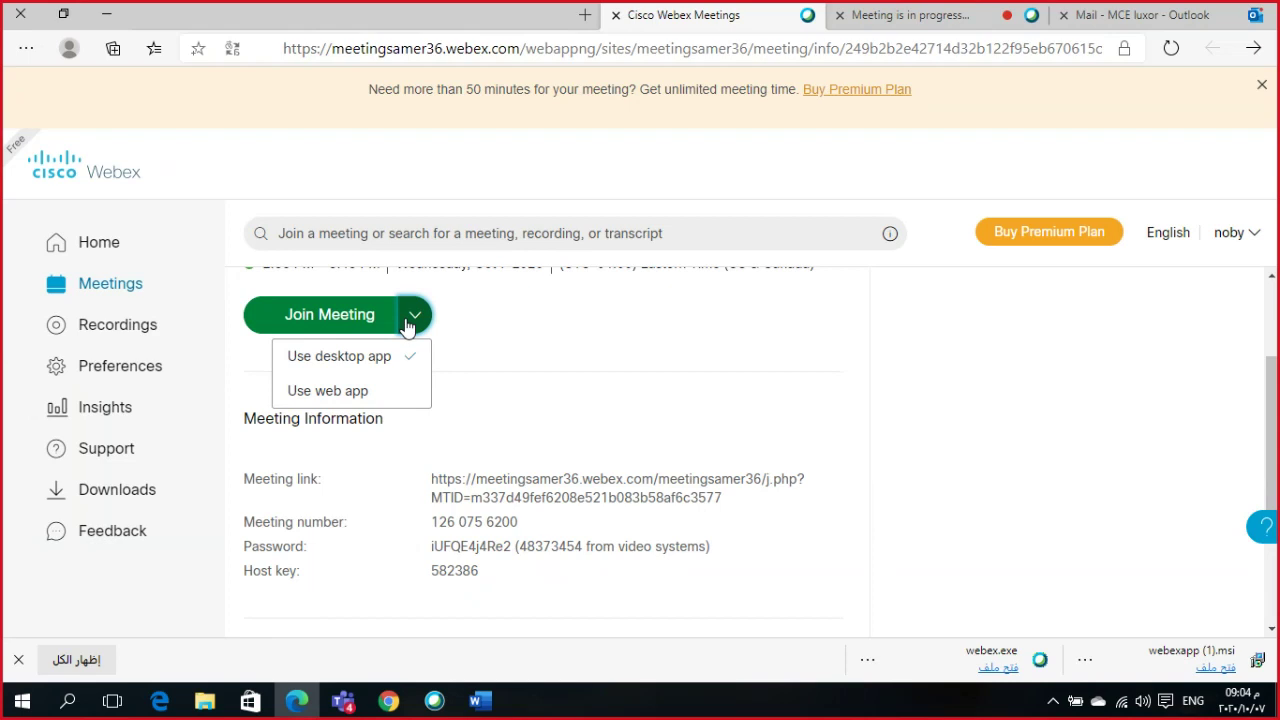
left_click(410, 322)
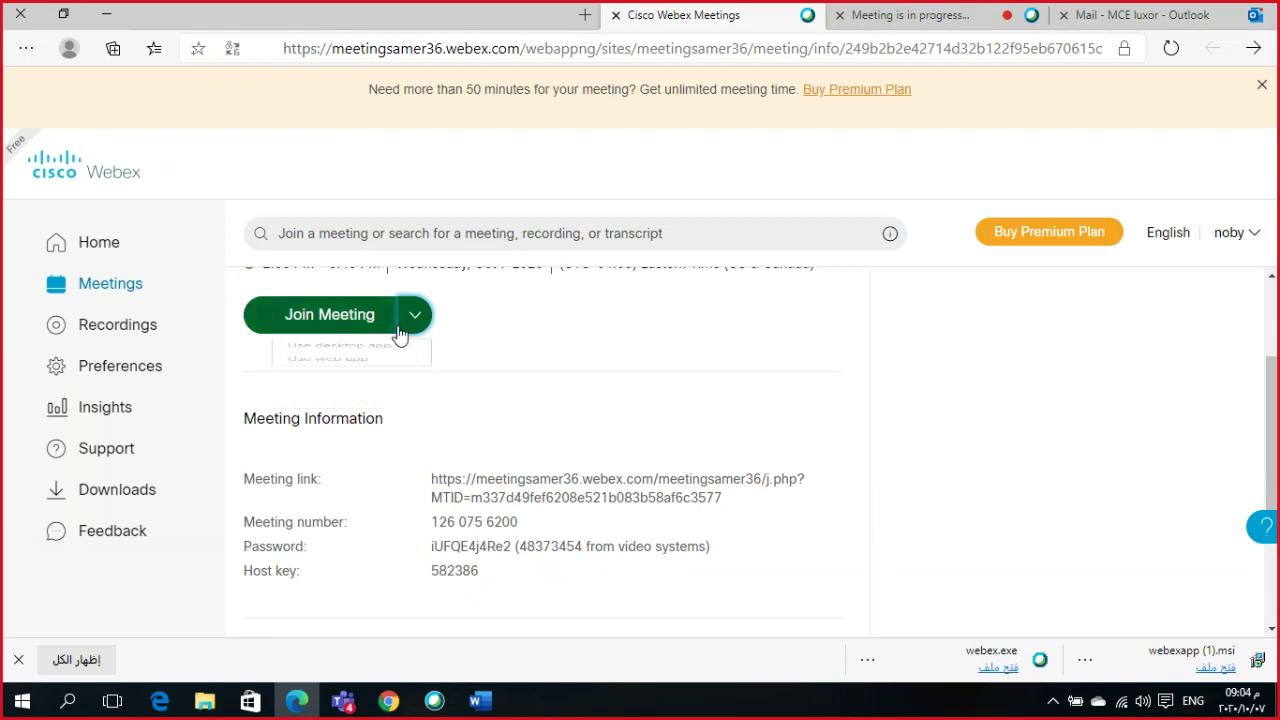
left_click(410, 322)
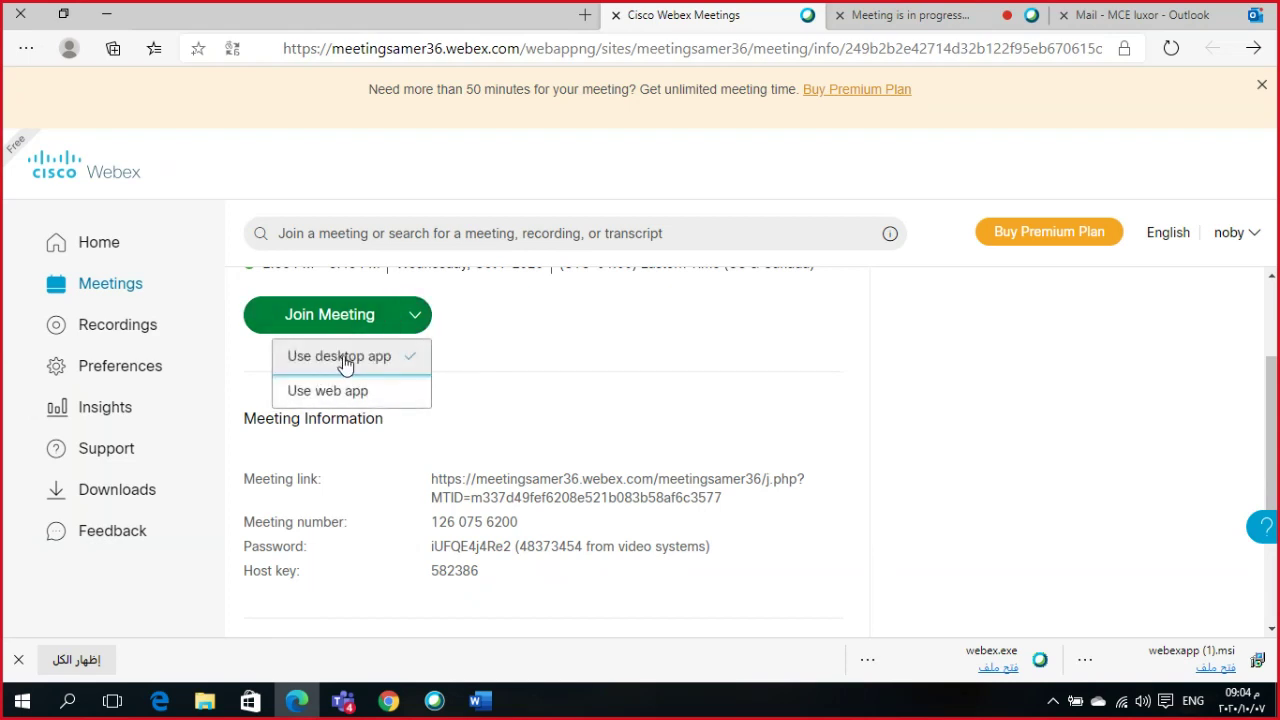
left_click(336, 413)
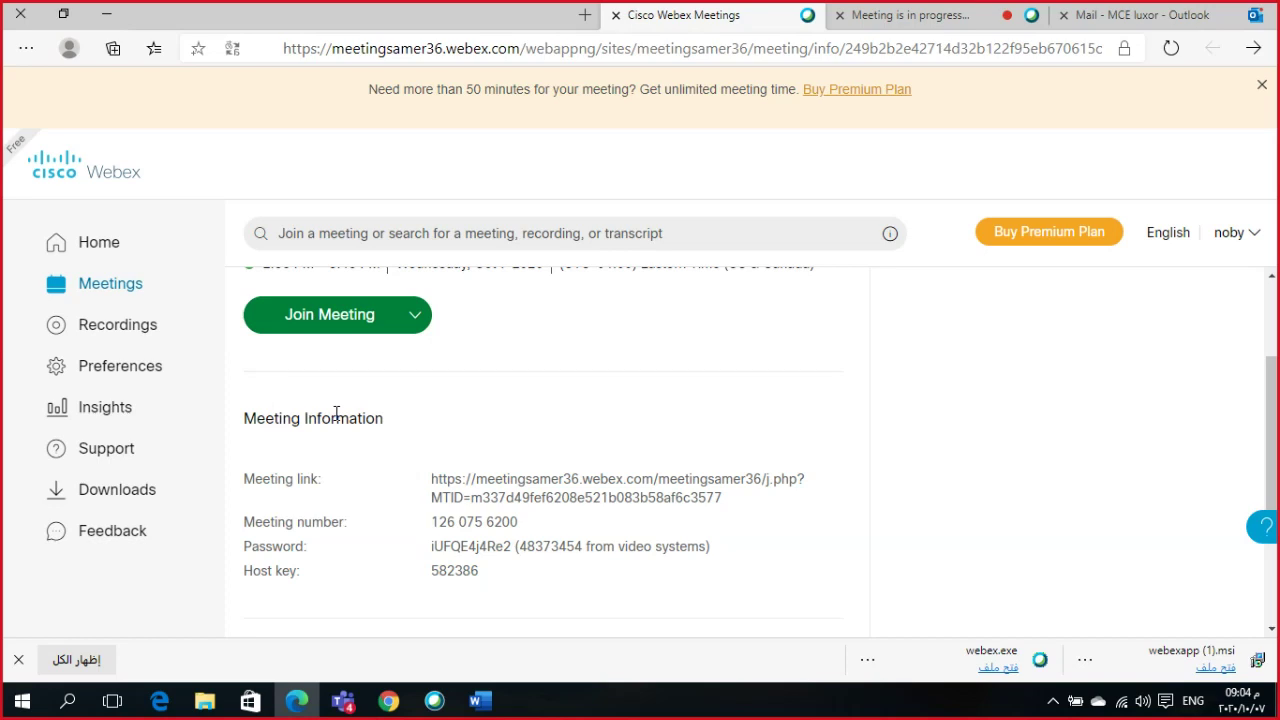
left_click(413, 314)
left_click(474, 323)
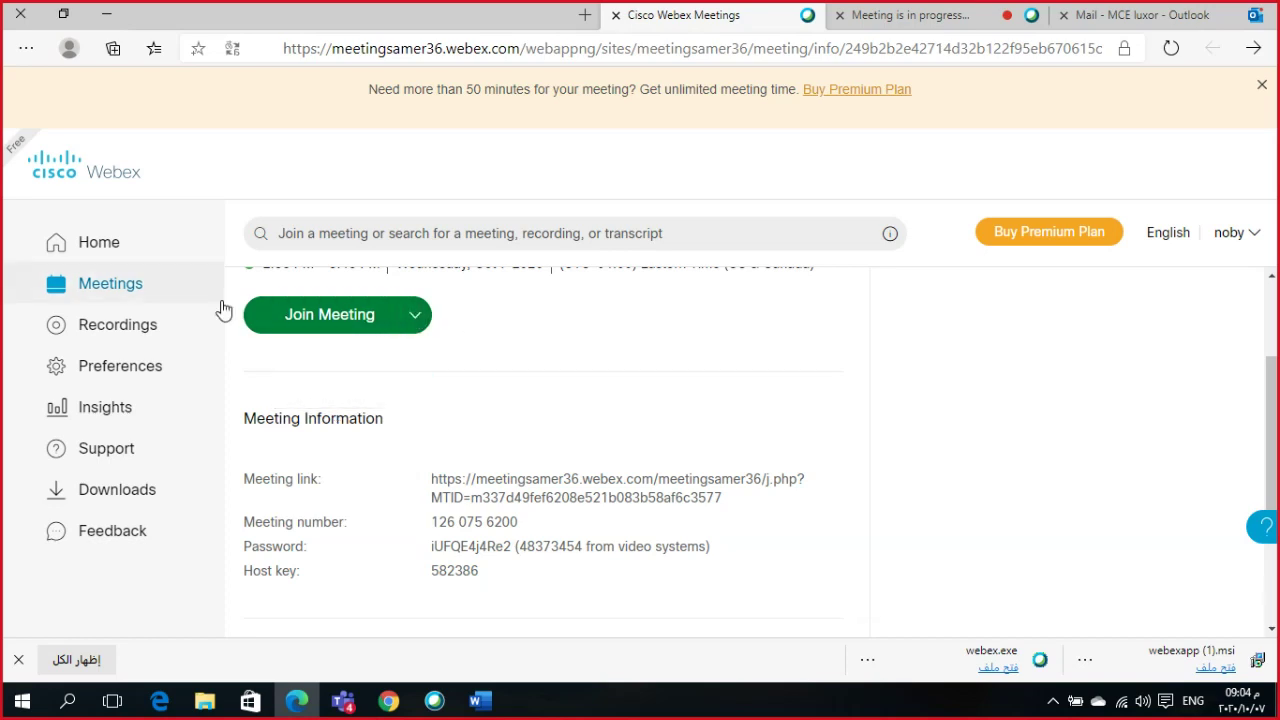
left_click(345, 314)
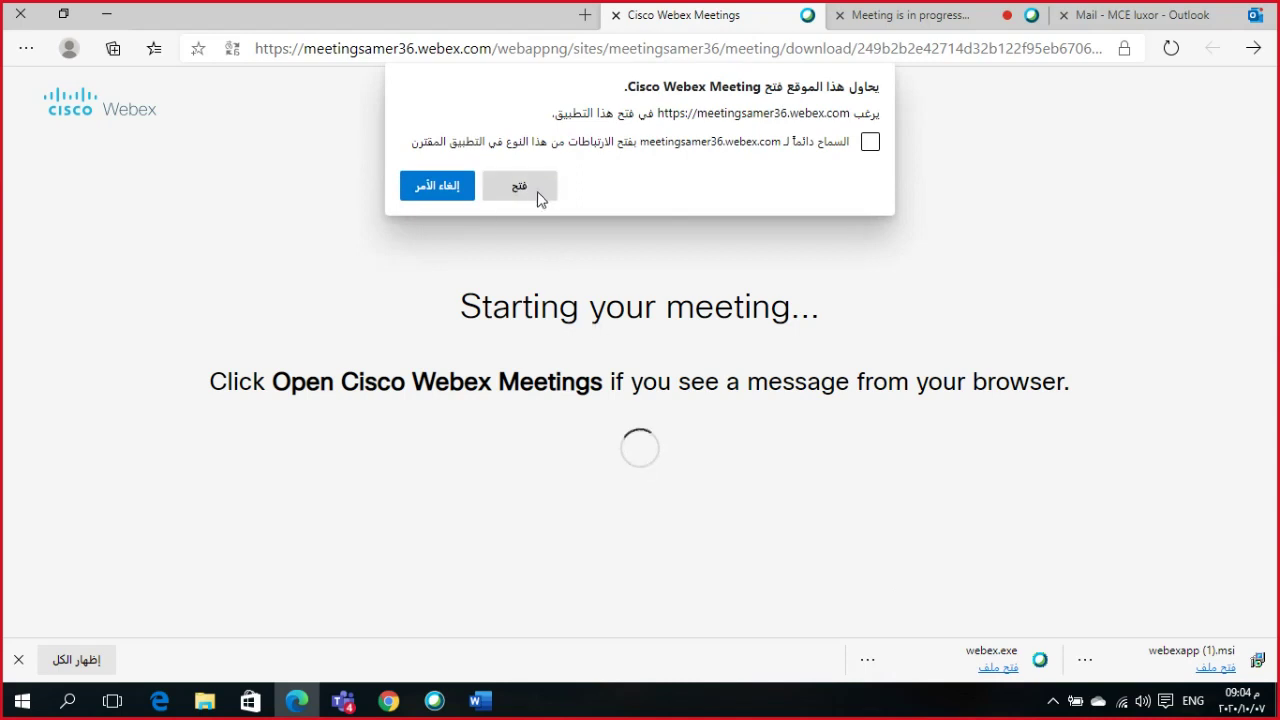
Step: Open the Webex desktop app, dismiss the tip, turn the camera off, and join the meeting
left_click(537, 190)
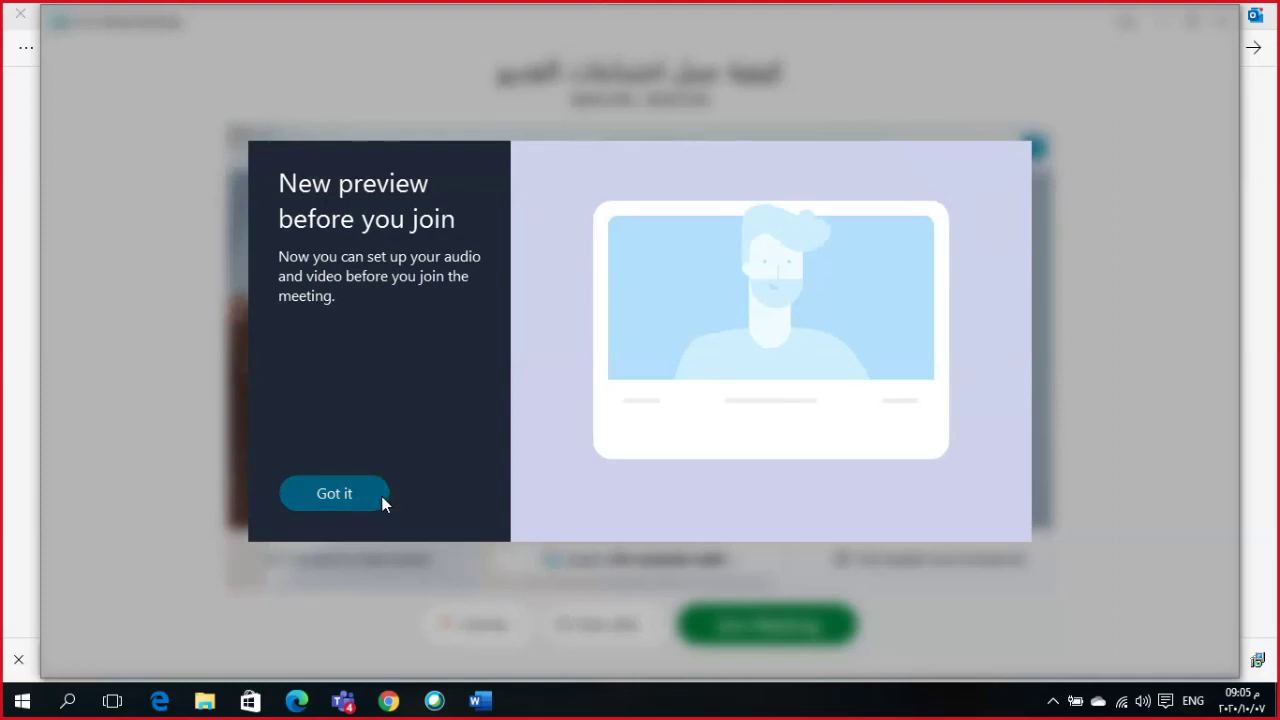
left_click(383, 503)
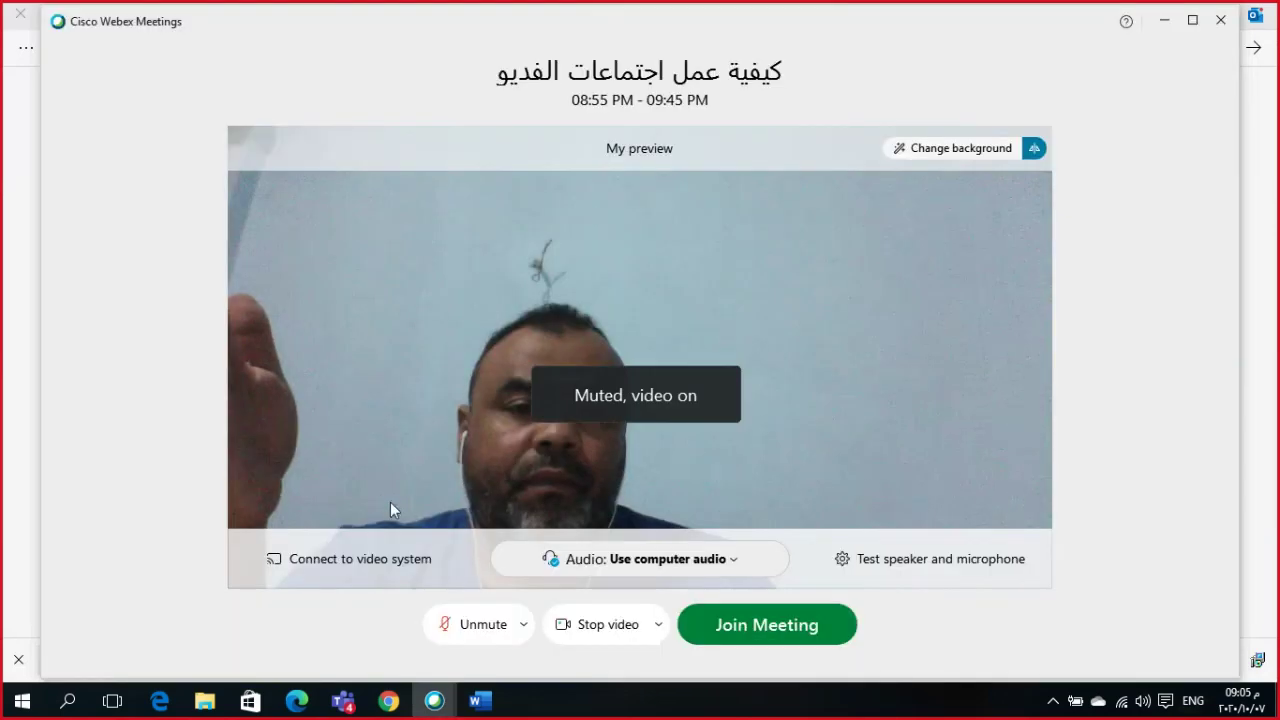
left_click(617, 623)
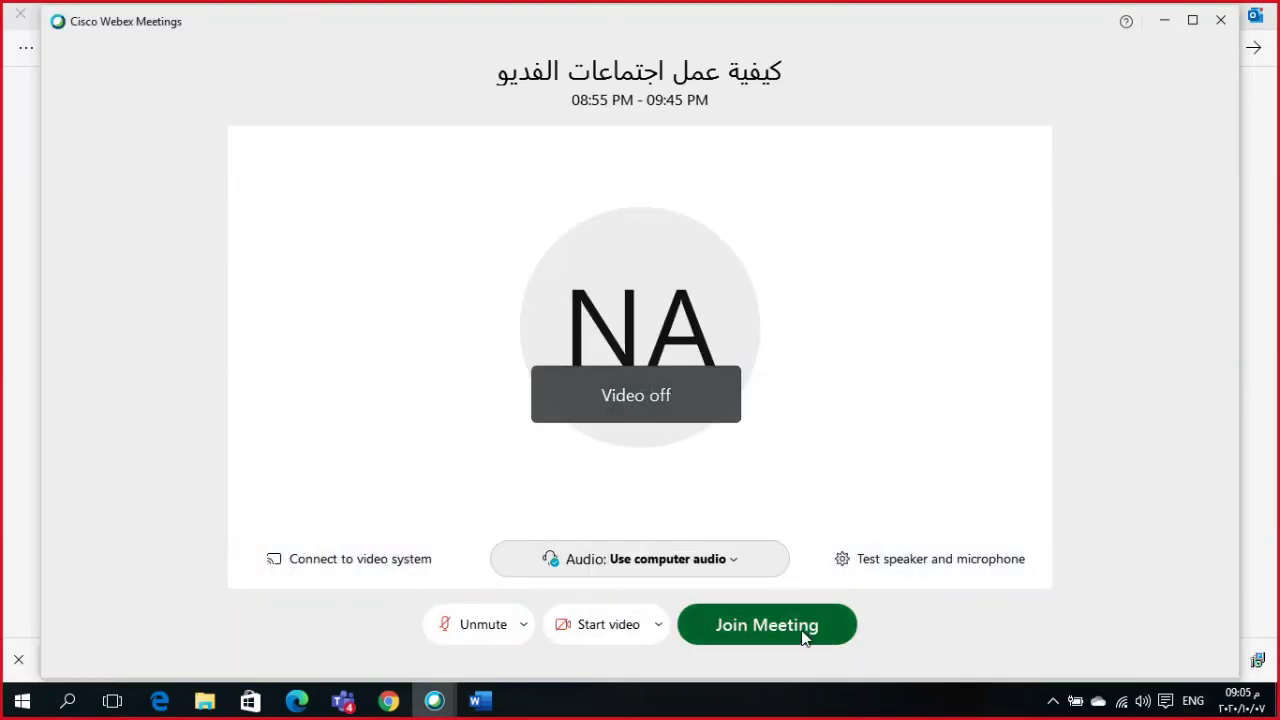
left_click(808, 632)
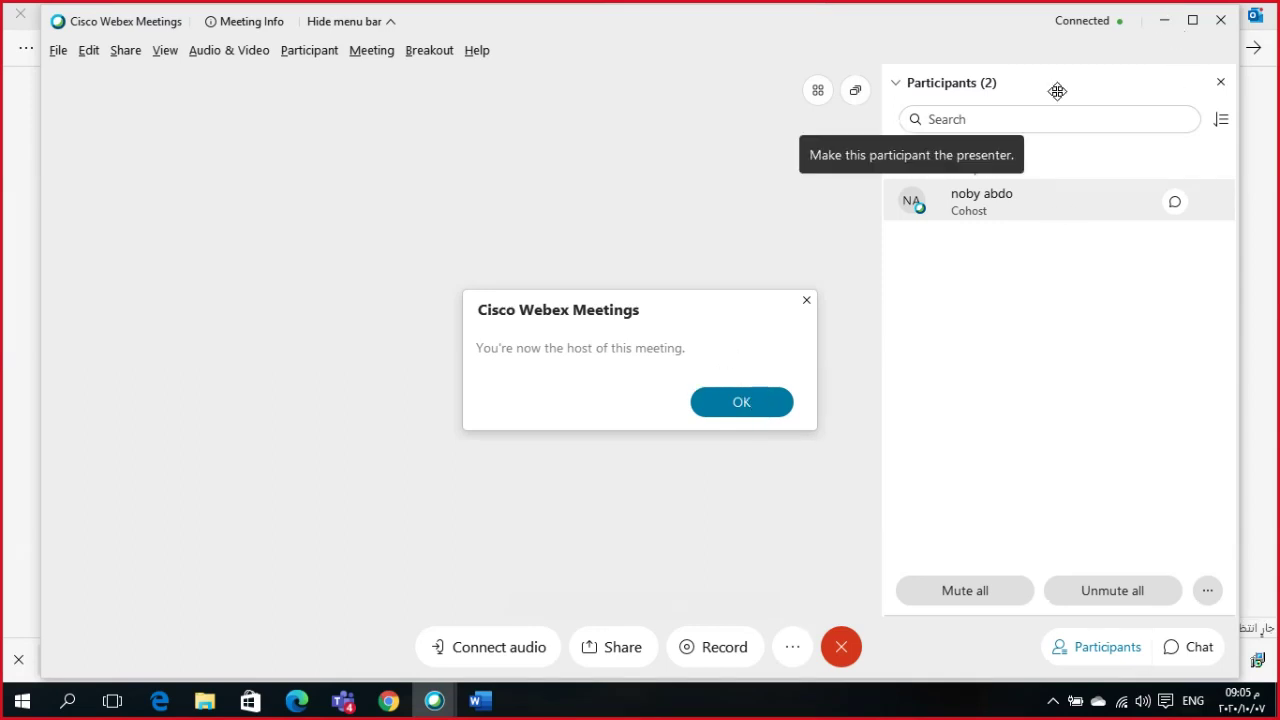
Step: Dismiss the 'You're now the host' notice with OK
left_click(478, 706)
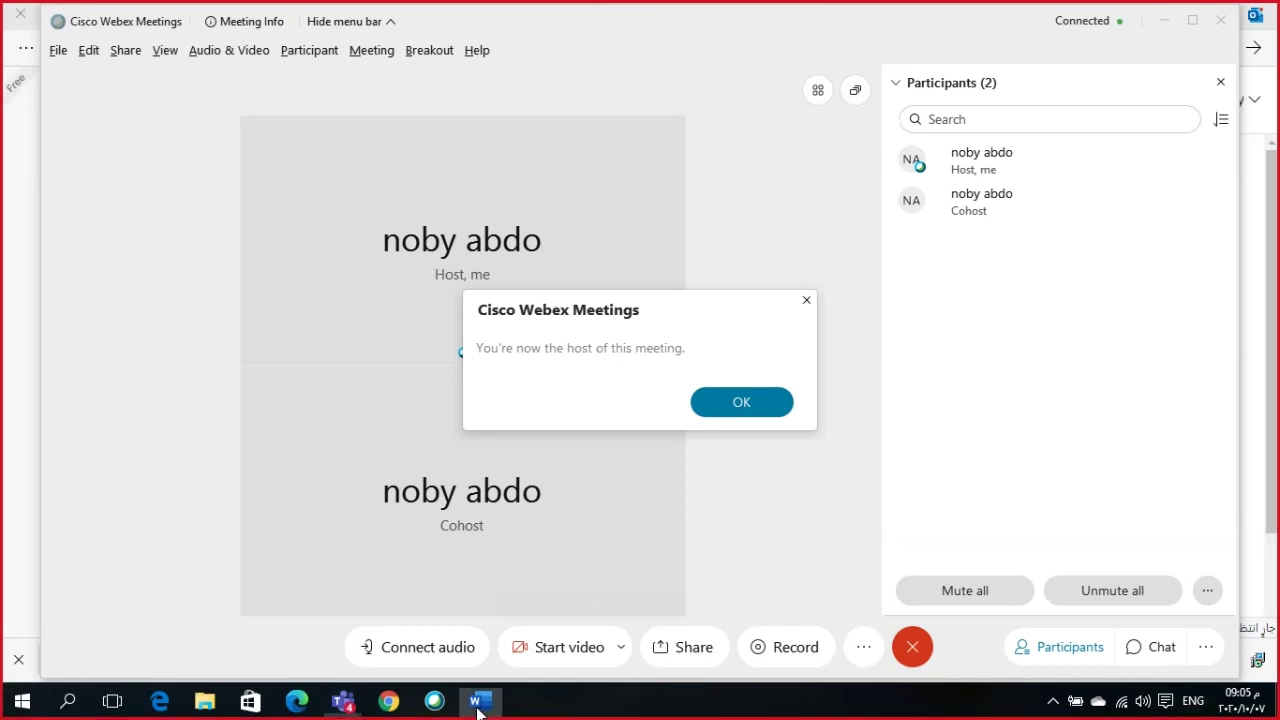
left_click(478, 706)
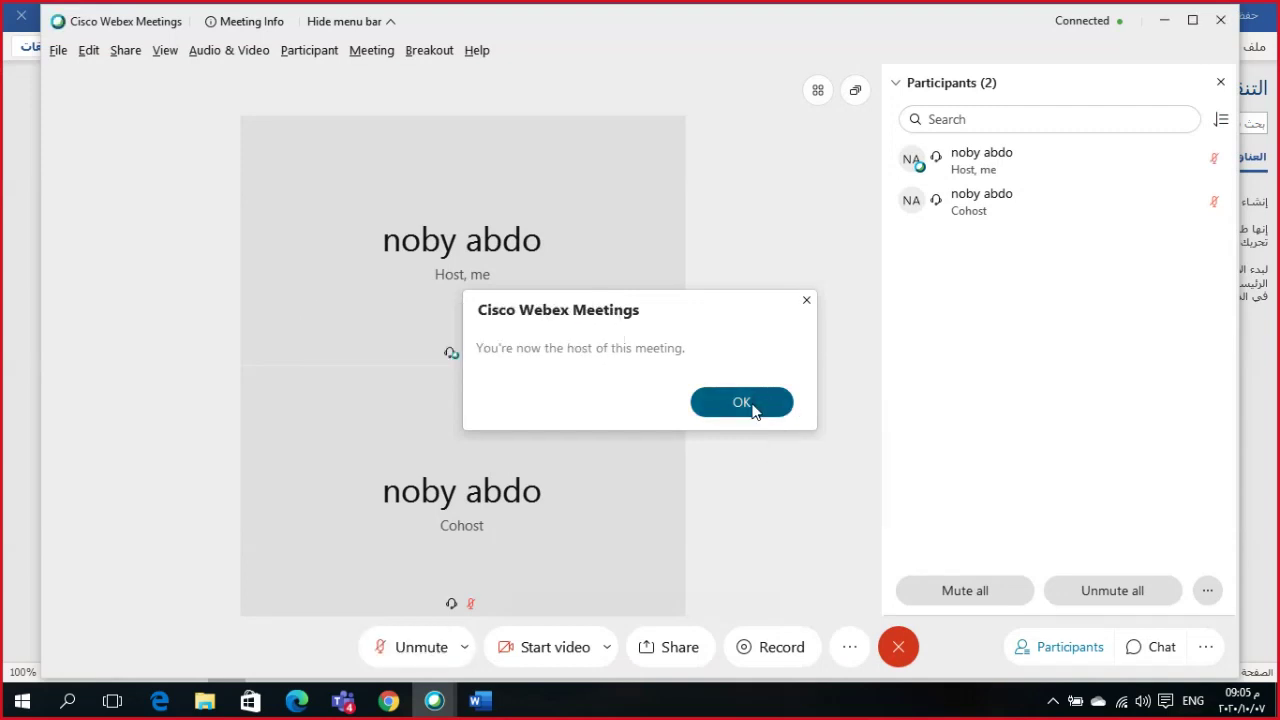
left_click(751, 404)
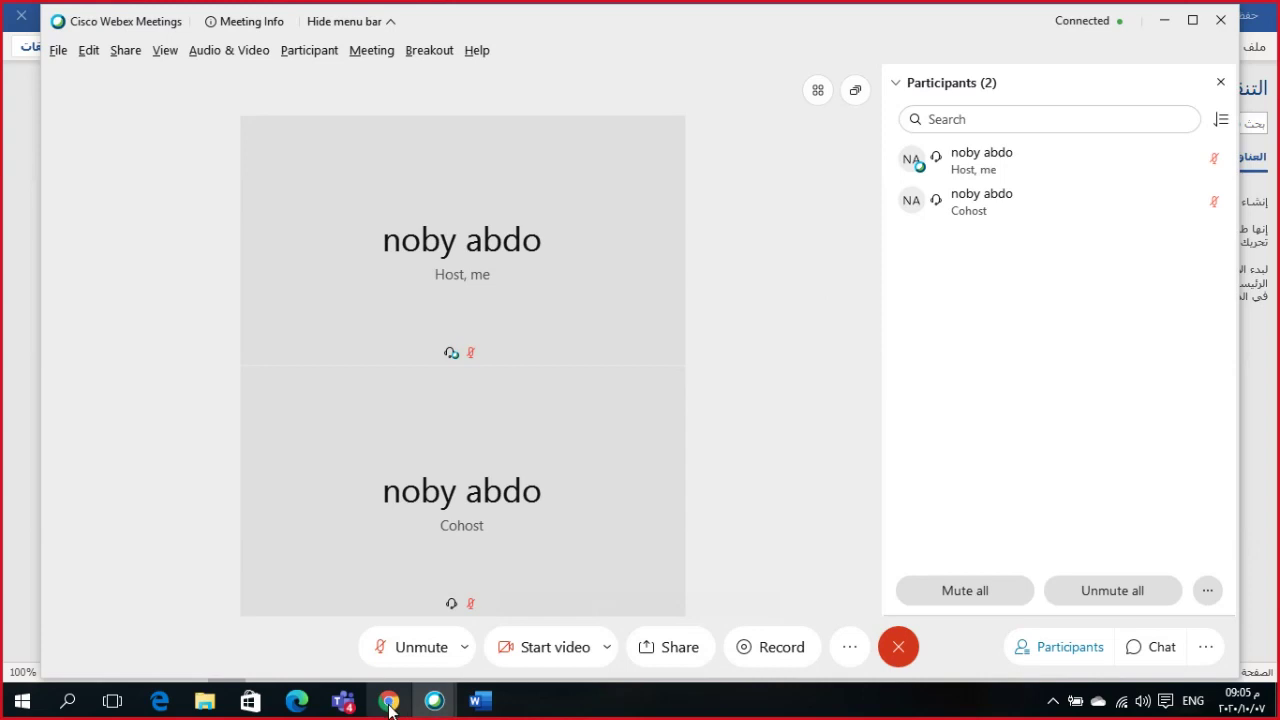
mouse_move(393, 708)
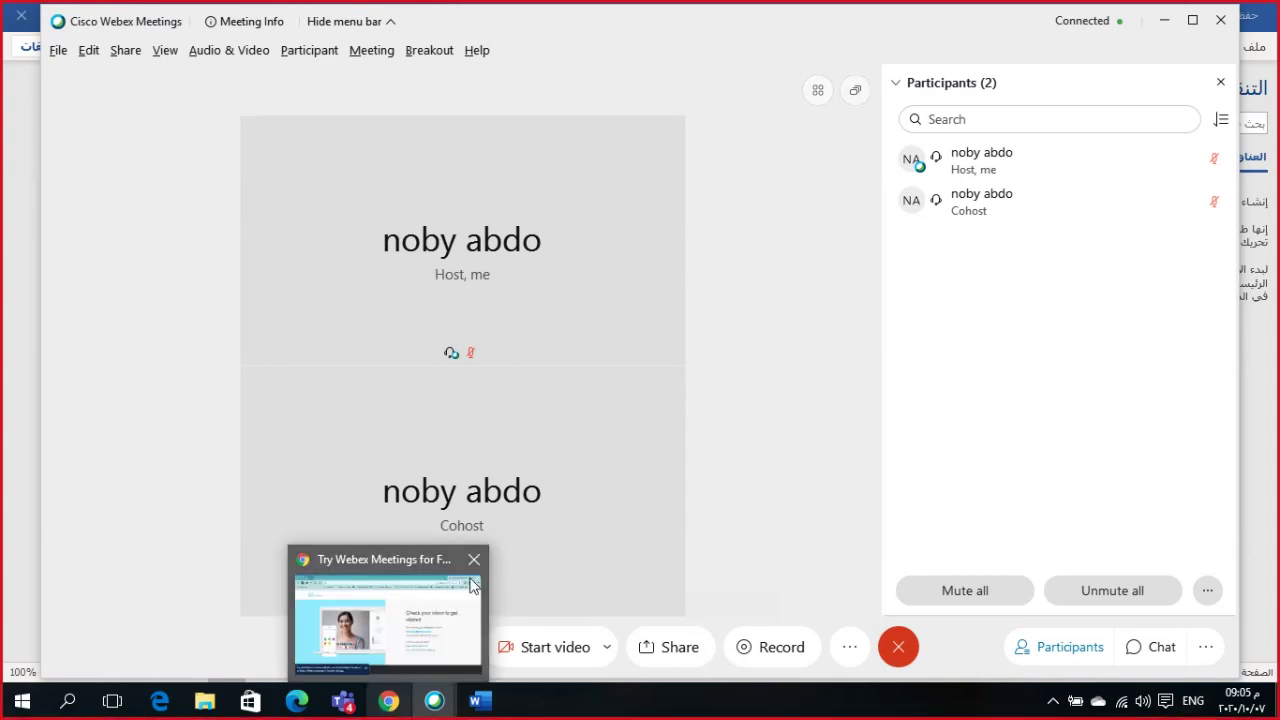
Step: Switch between Word and the Webex meeting window, ending with the Word document in front
left_click(475, 700)
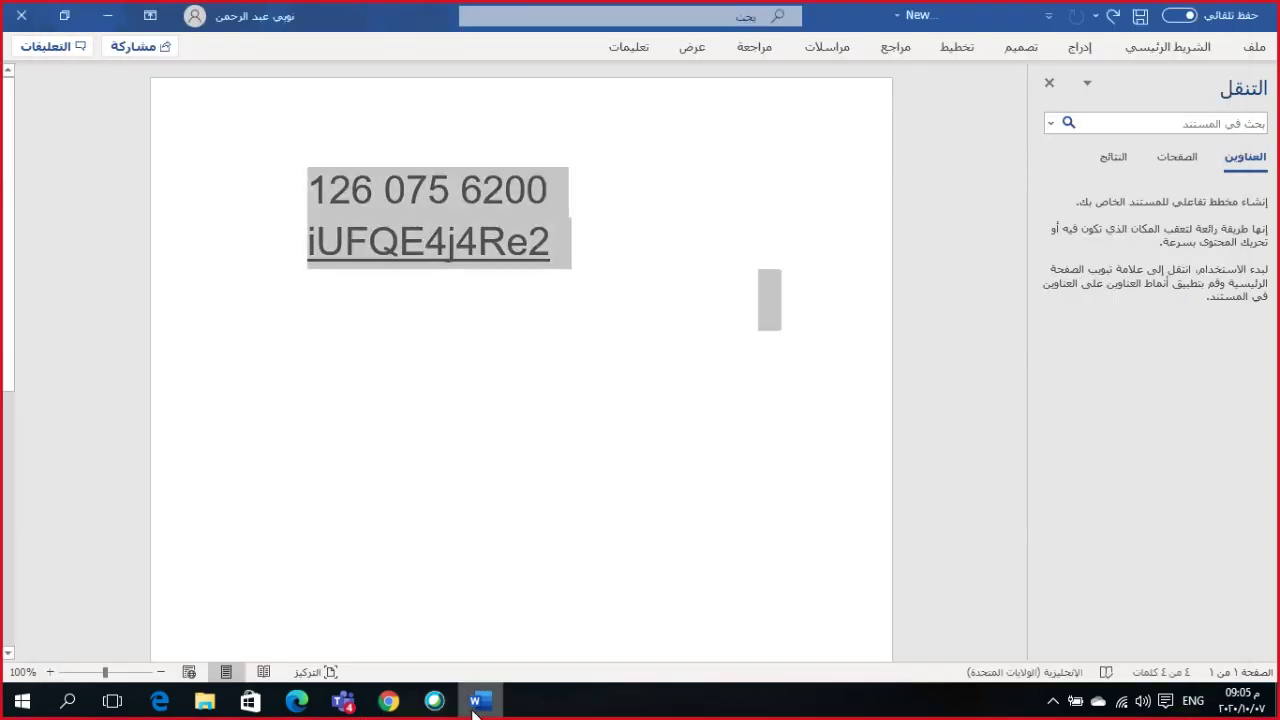
left_click(303, 205)
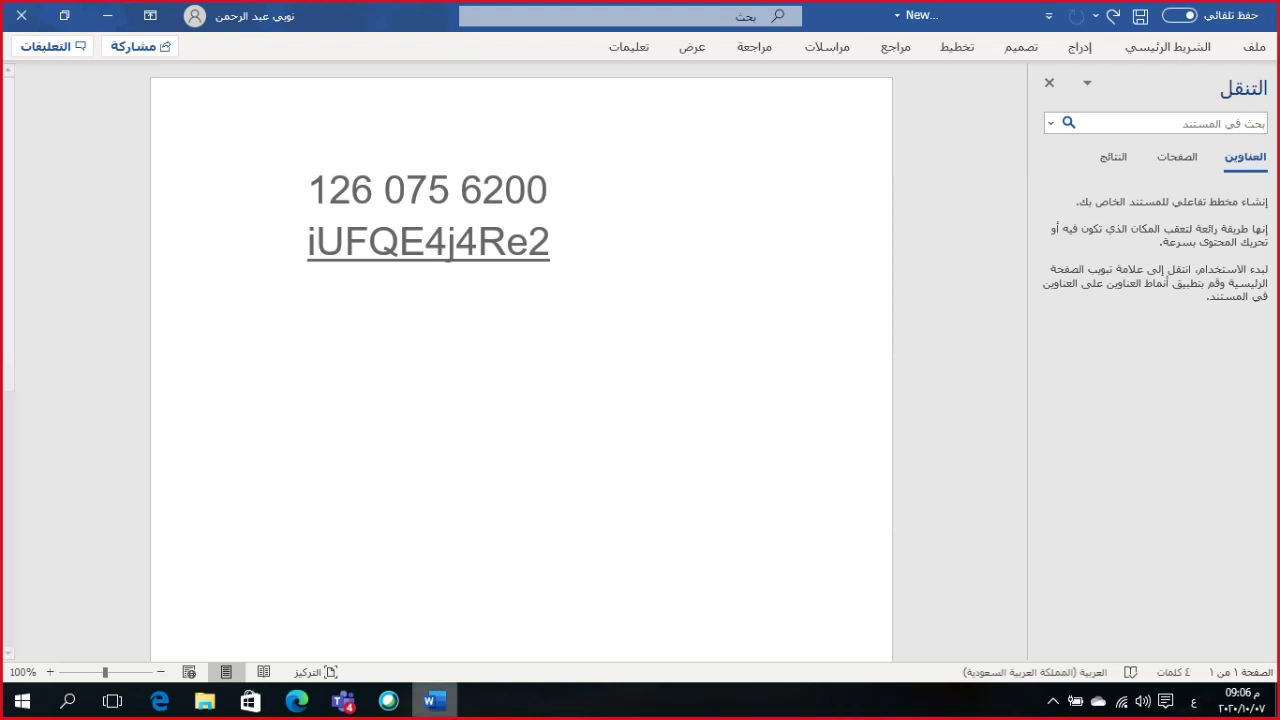
mouse_move(433, 700)
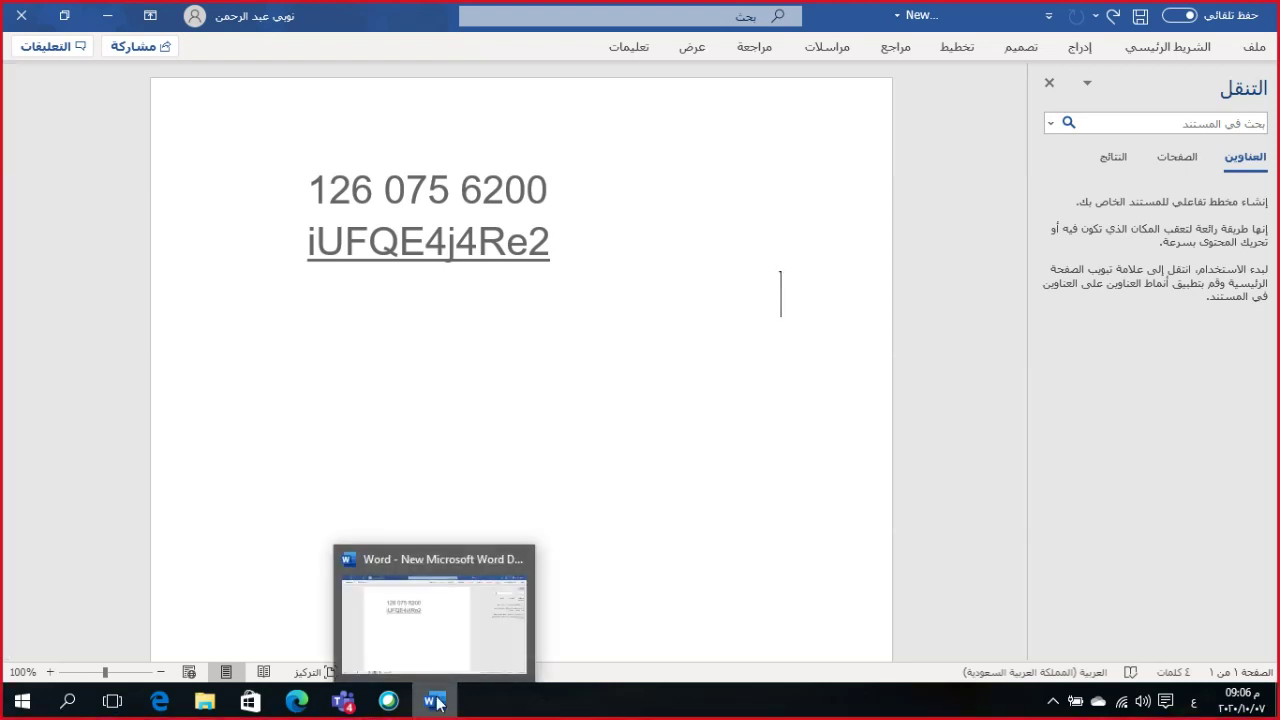
mouse_move(390, 701)
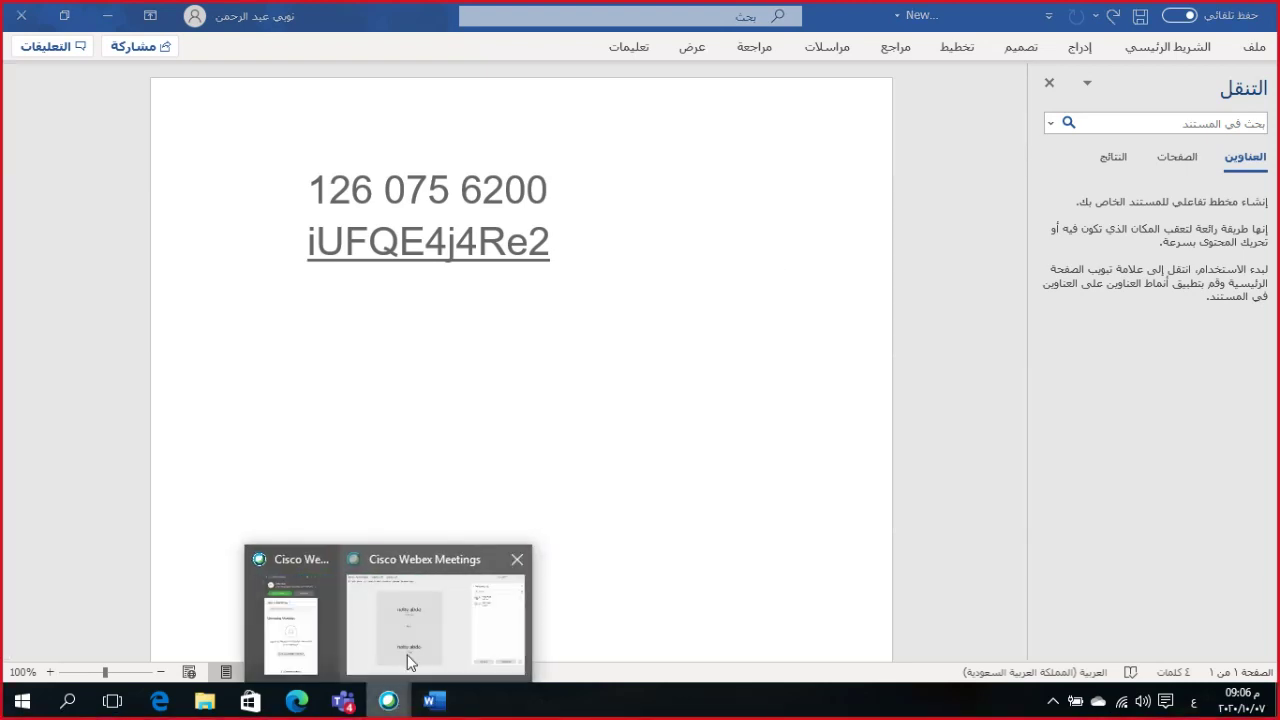
left_click(407, 654)
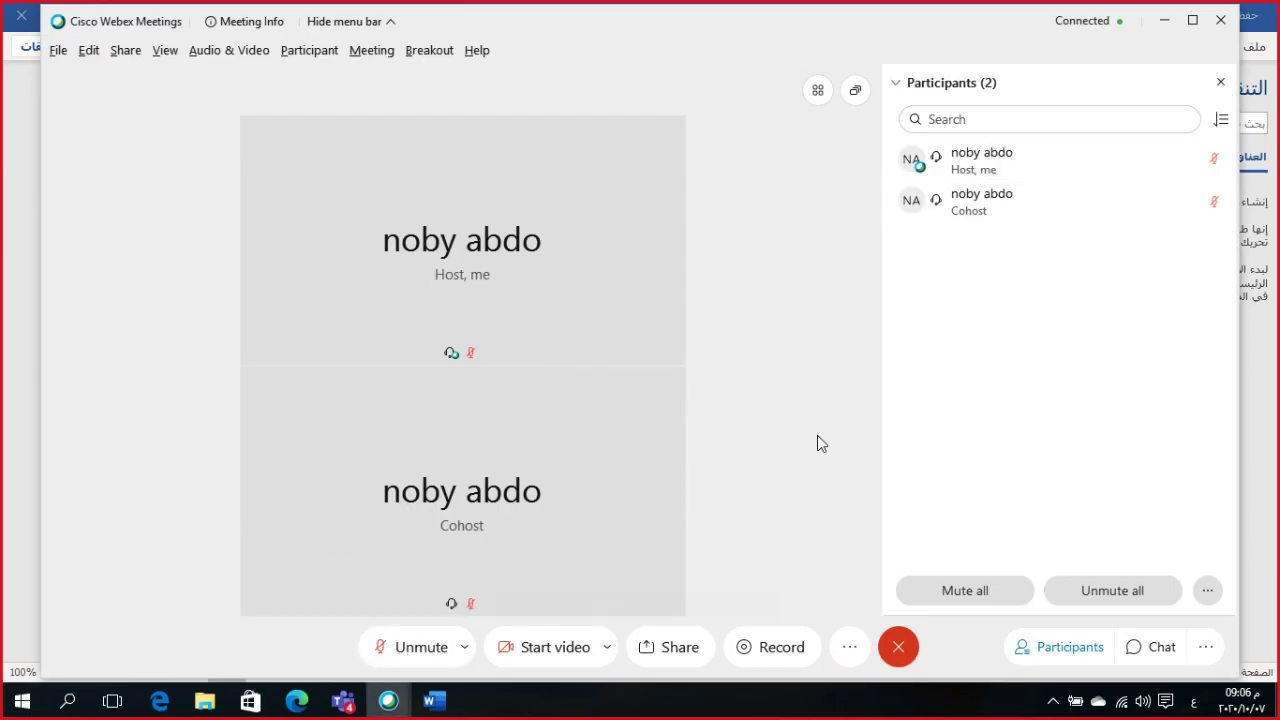
left_click(428, 704)
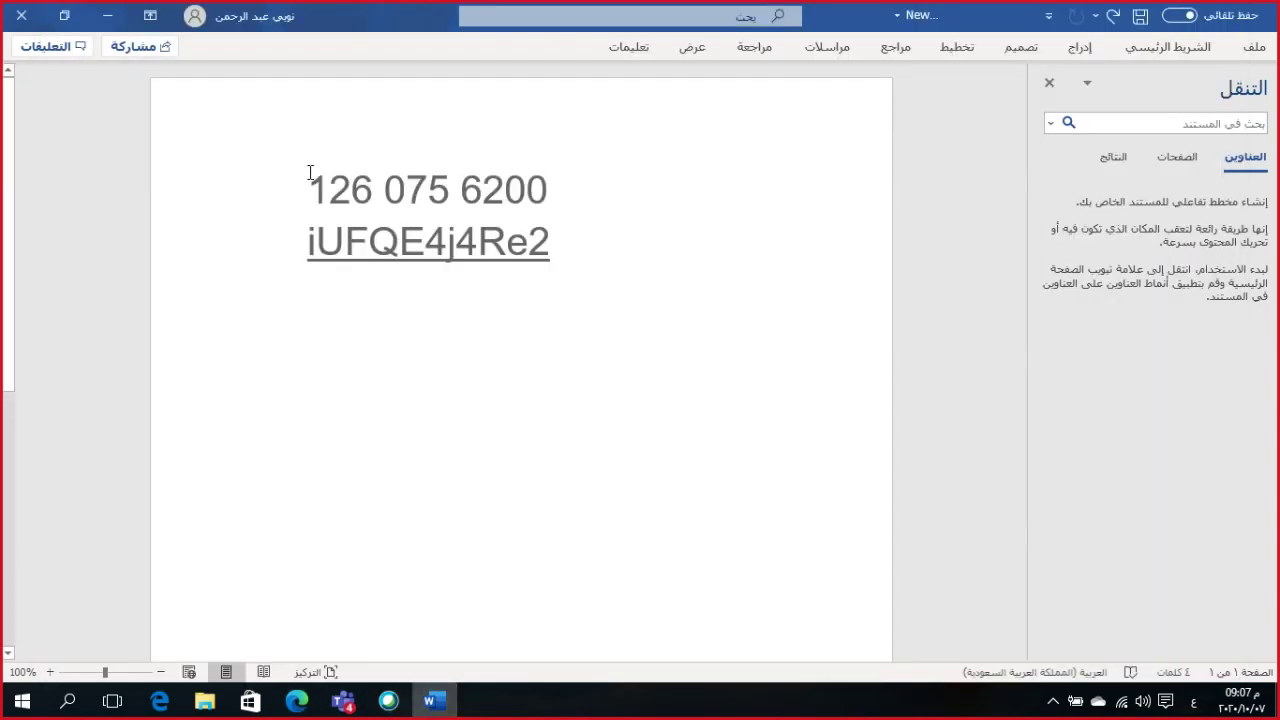
Step: Select the meeting number and password lines in Word and copy them
left_click_drag(309, 180, 496, 270)
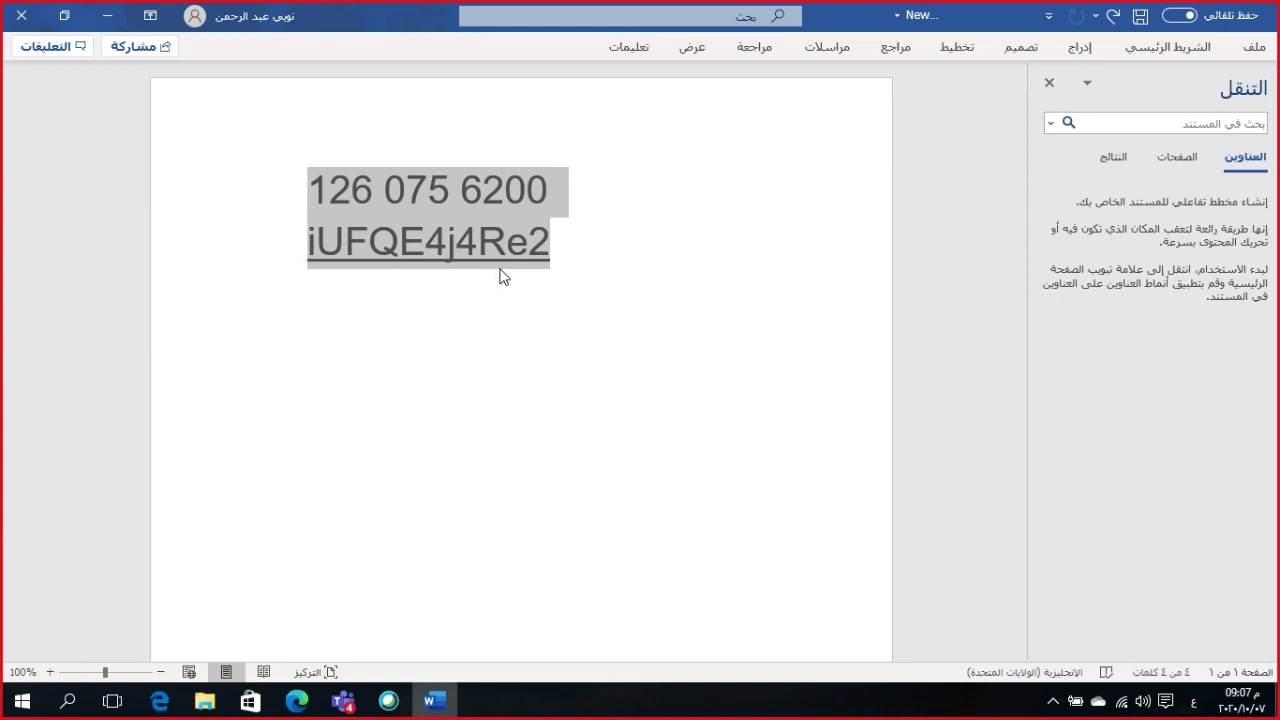
right_click(464, 177)
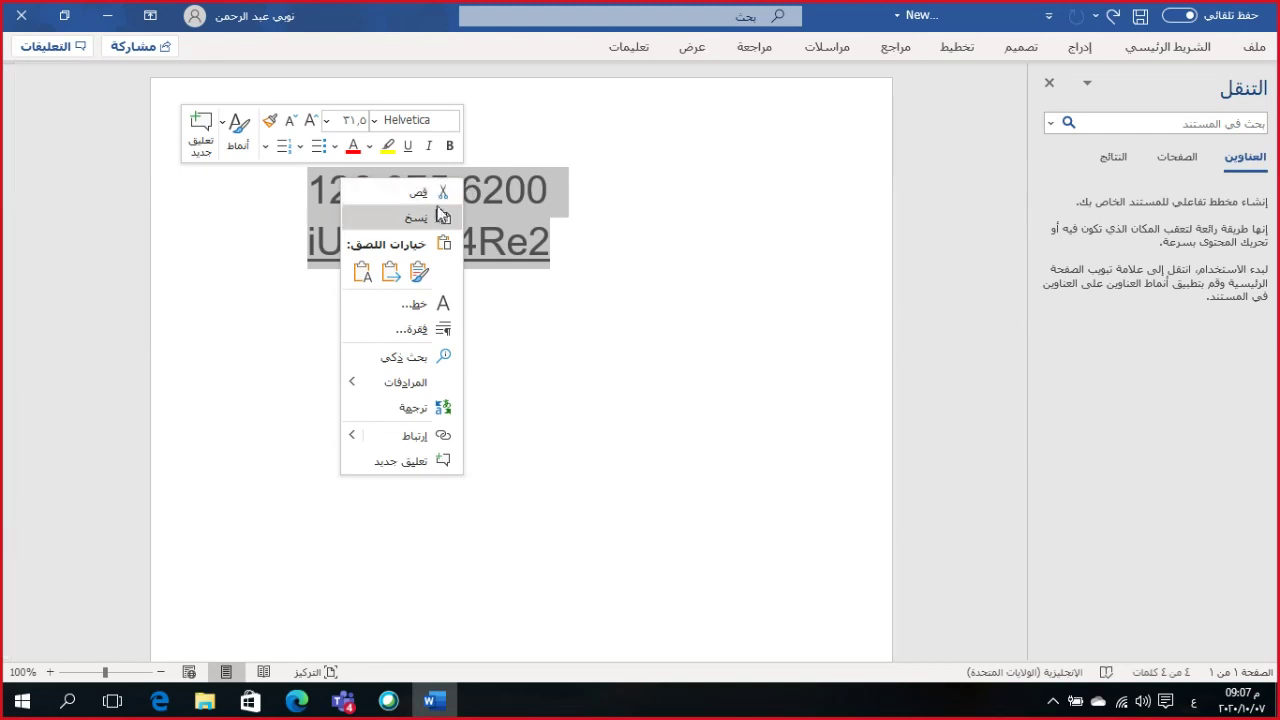
left_click(430, 216)
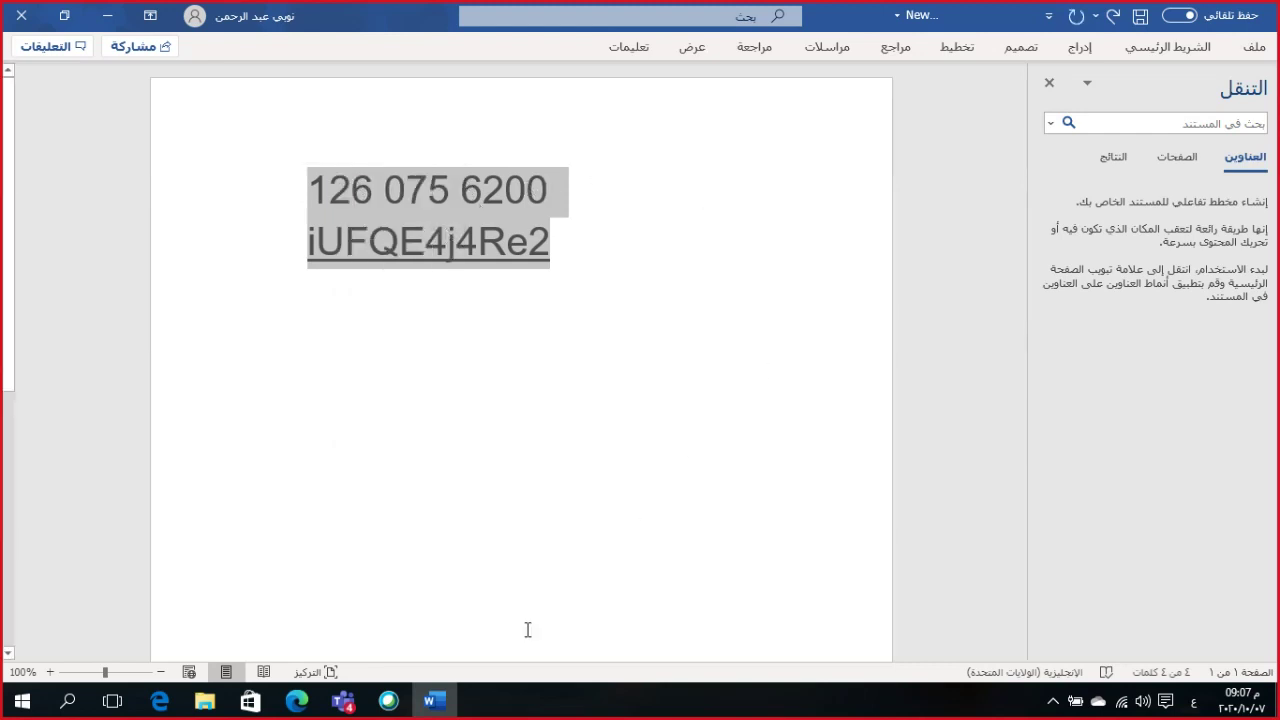
mouse_move(345, 712)
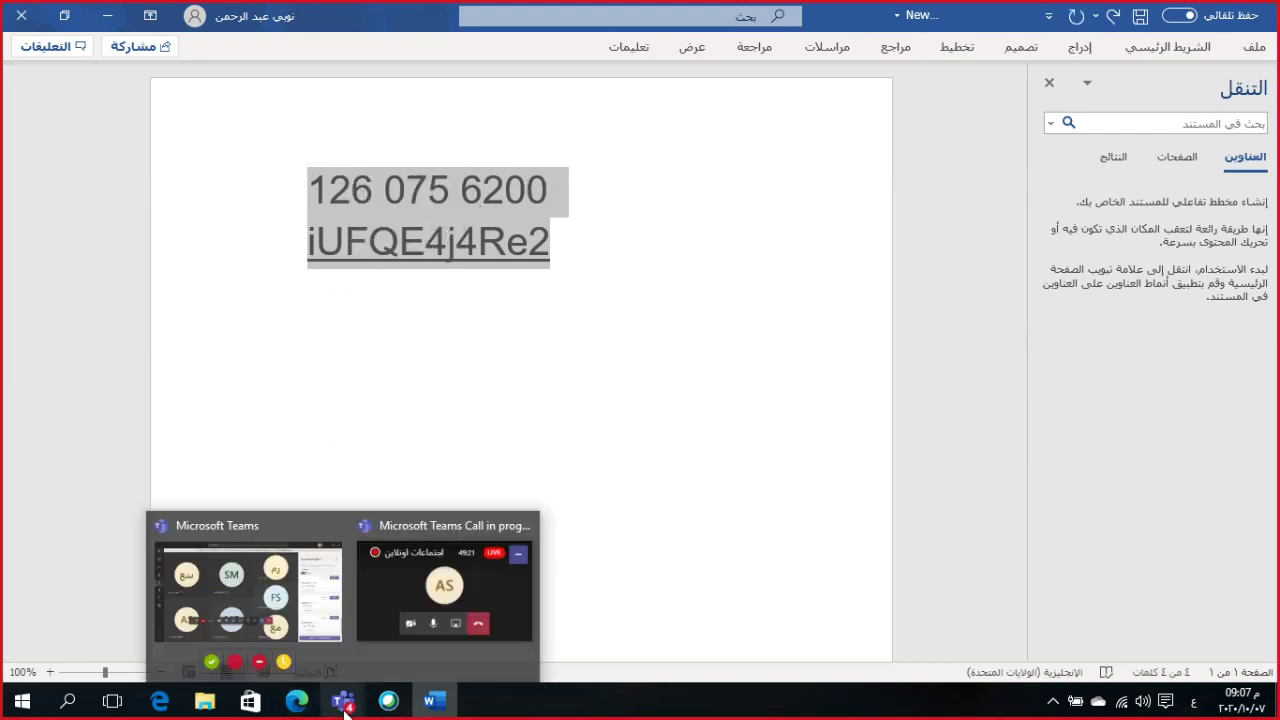
Step: Paste the Webex meeting number and password into the Teams meeting chat and send the message
left_click(279, 617)
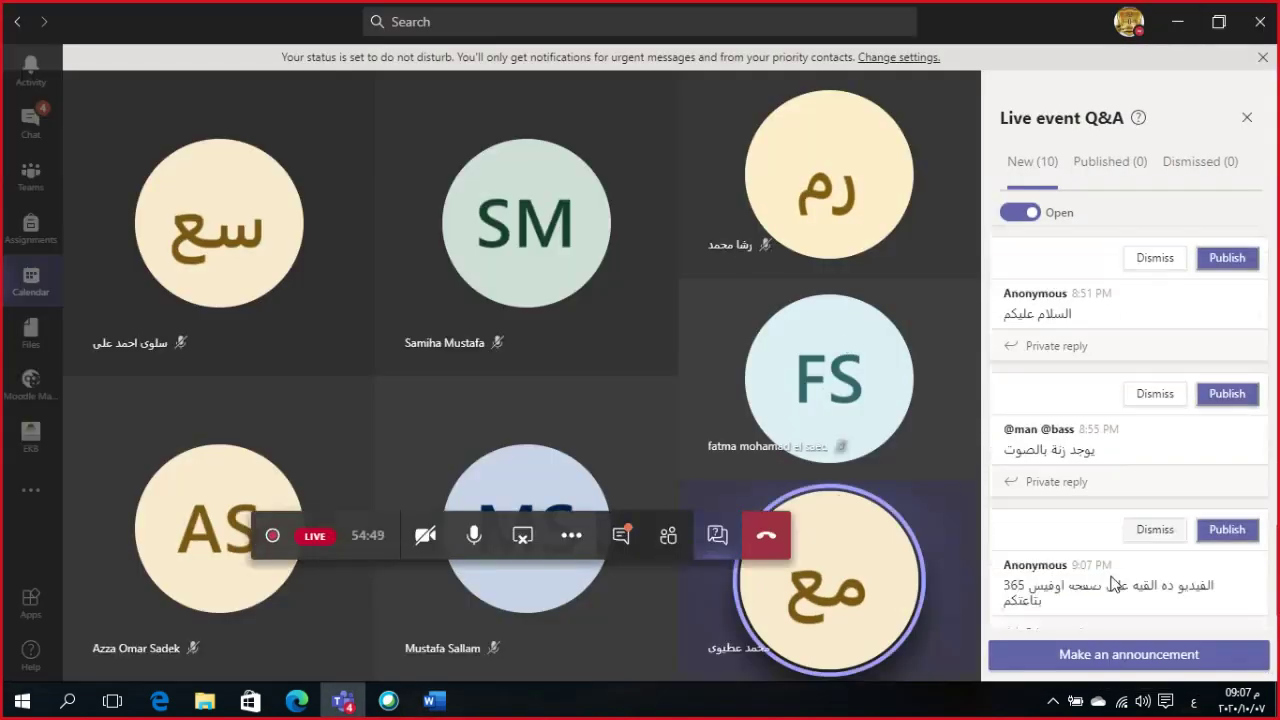
left_click(1090, 602)
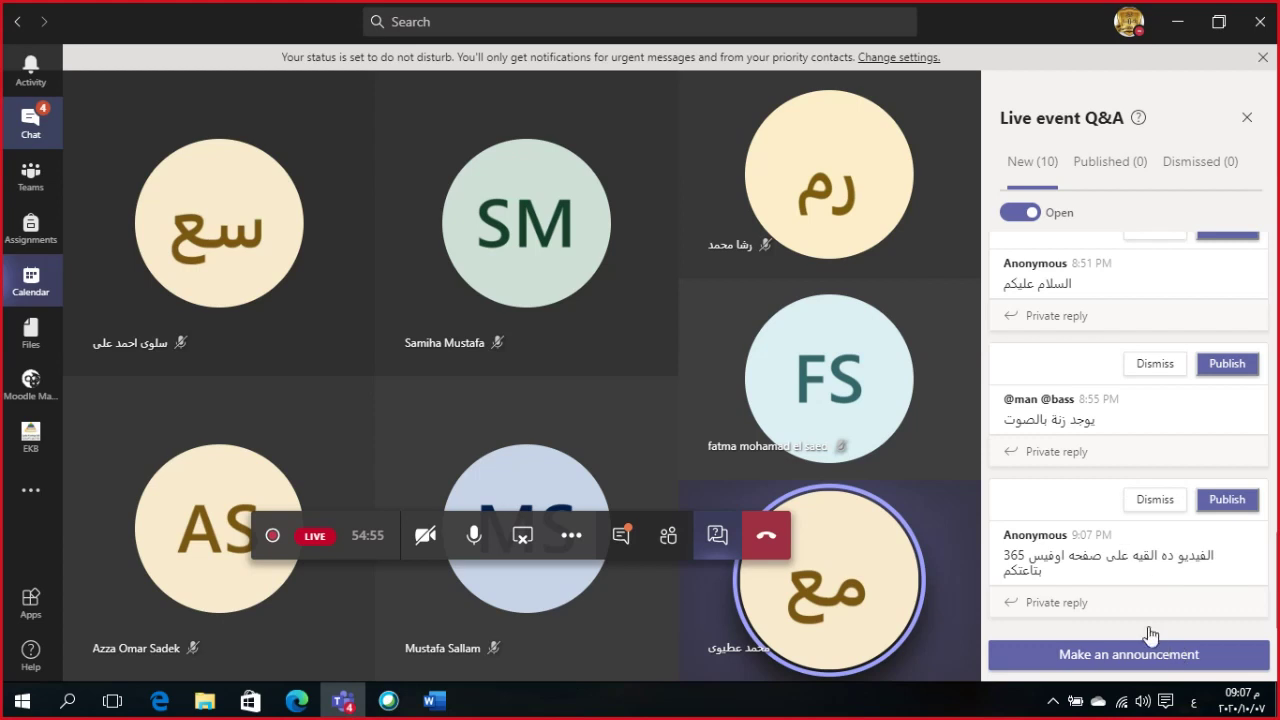
left_click(30, 120)
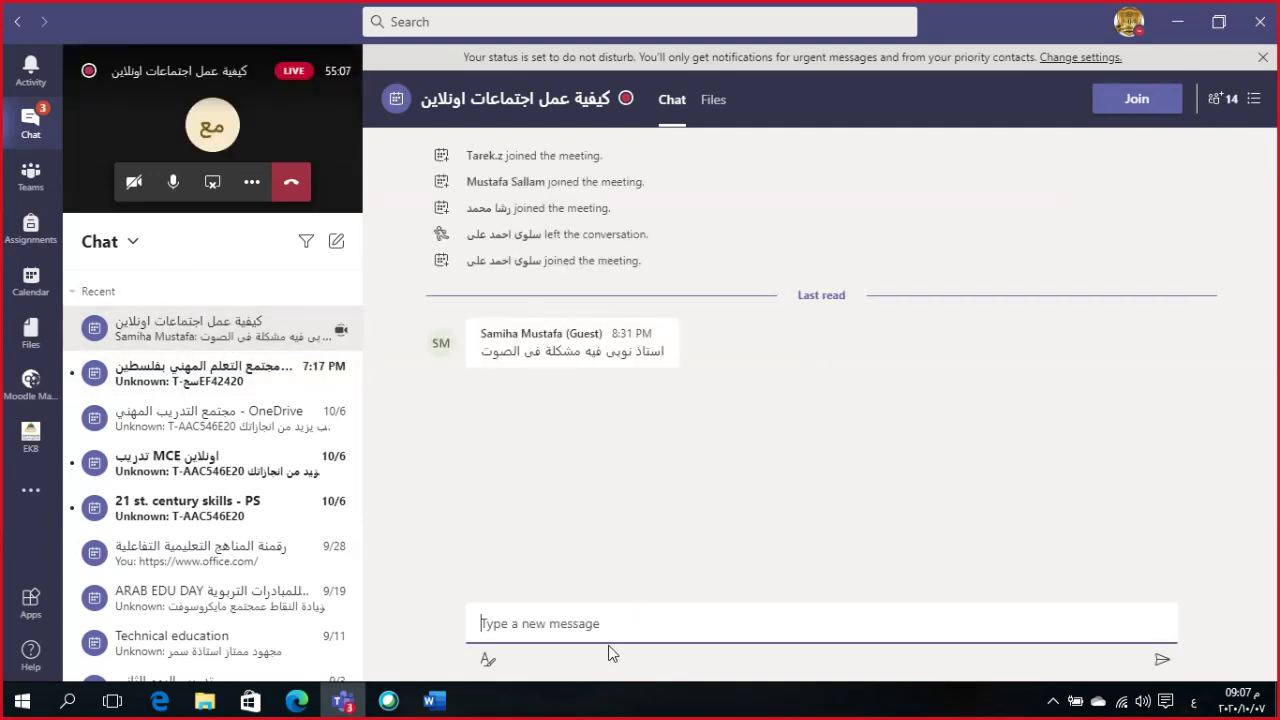
right_click(555, 619)
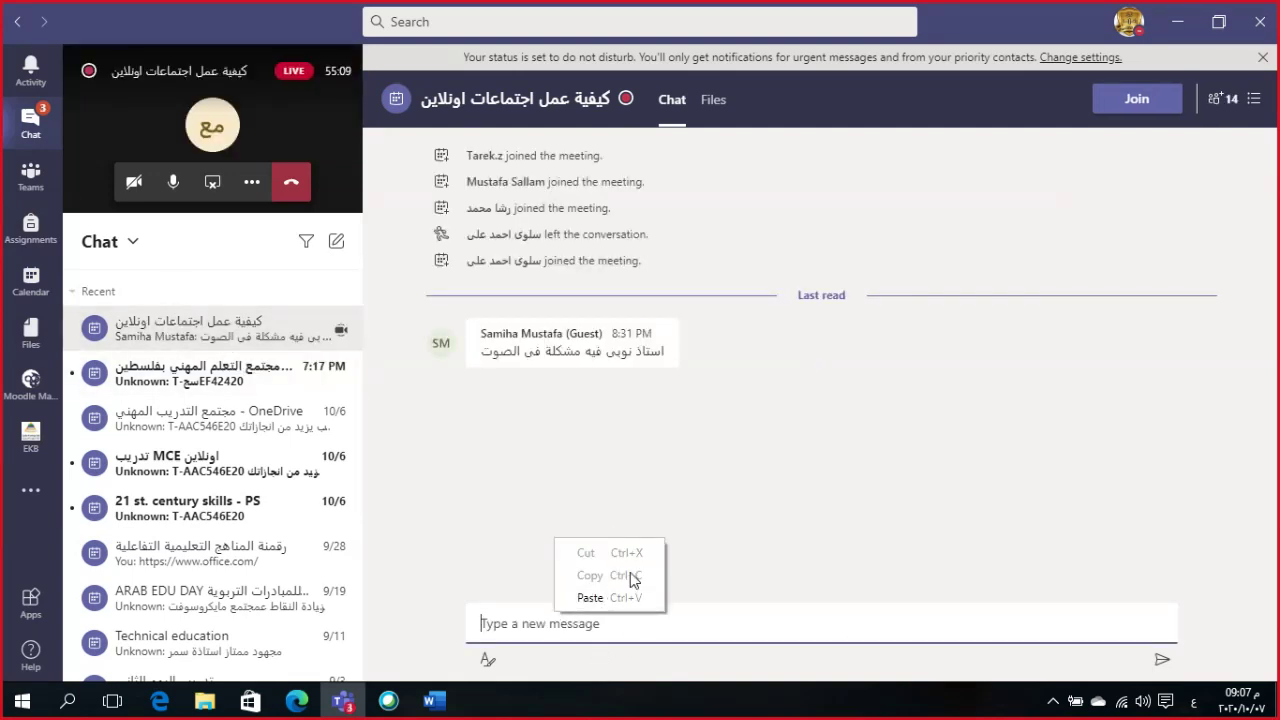
left_click(602, 598)
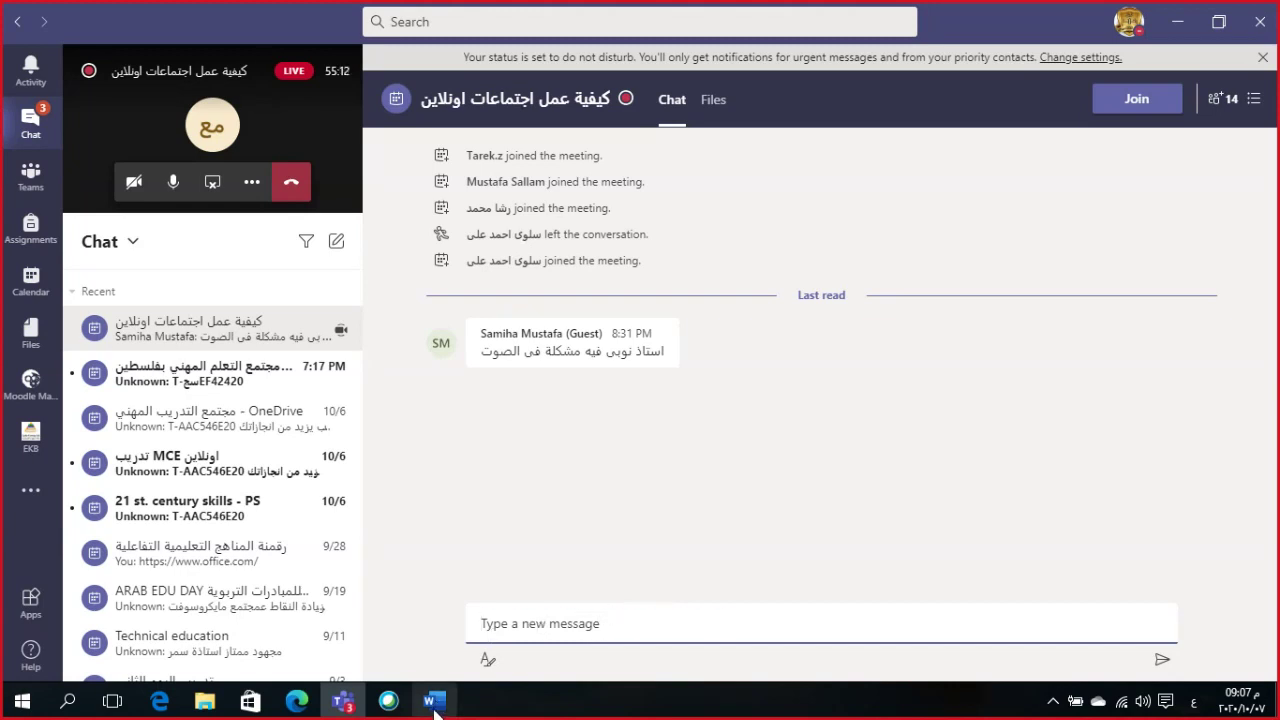
left_click(1161, 666)
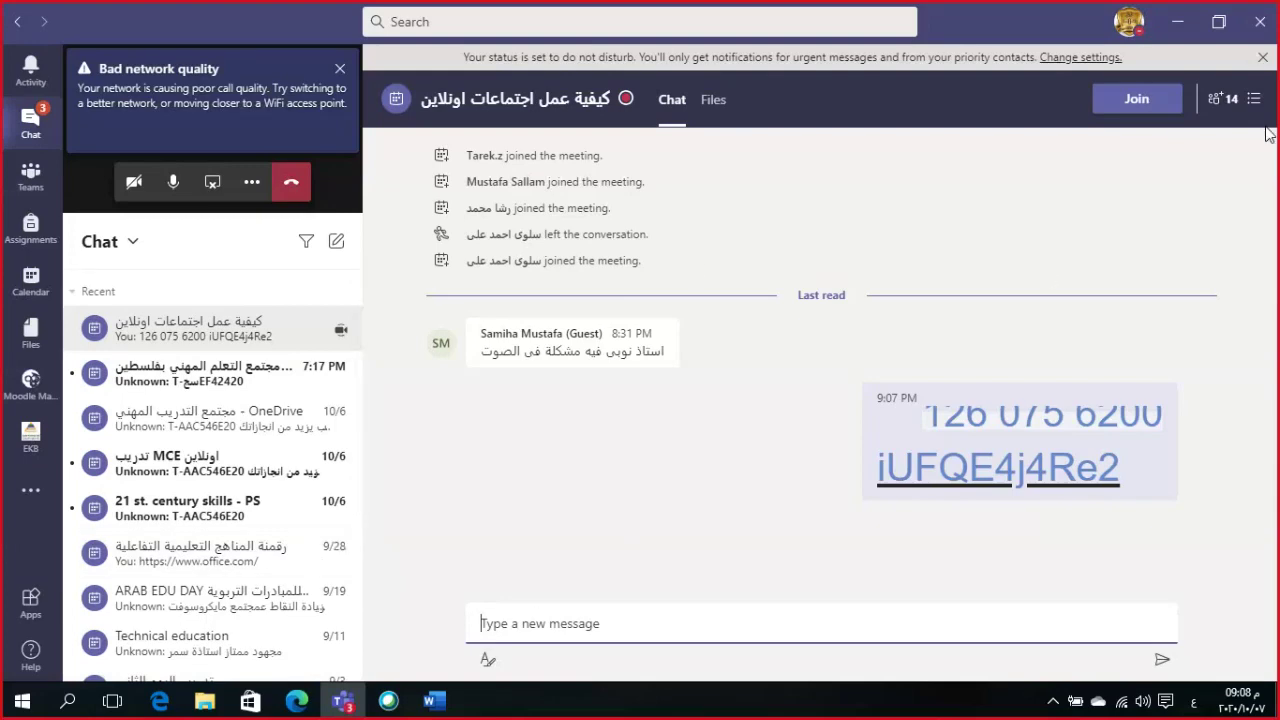
Step: Minimize Teams, then bring the Webex meeting window and the Webex web dashboard to the front
left_click(1178, 28)
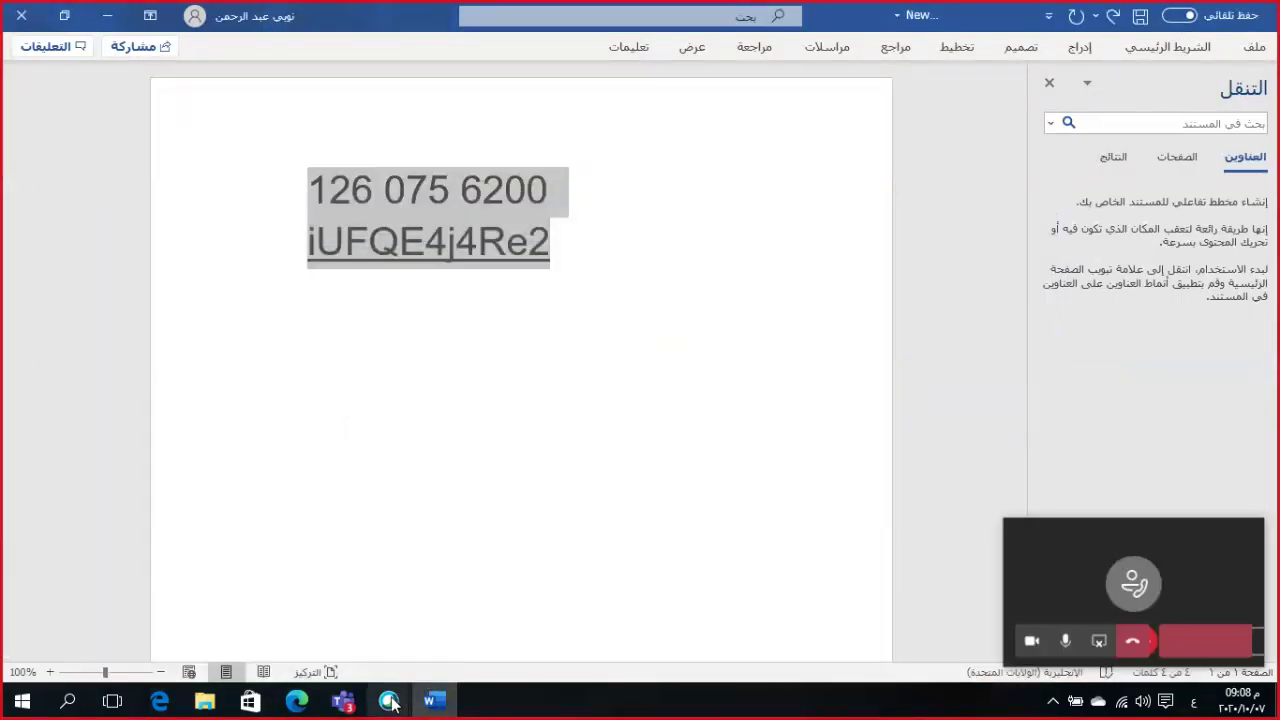
mouse_move(392, 703)
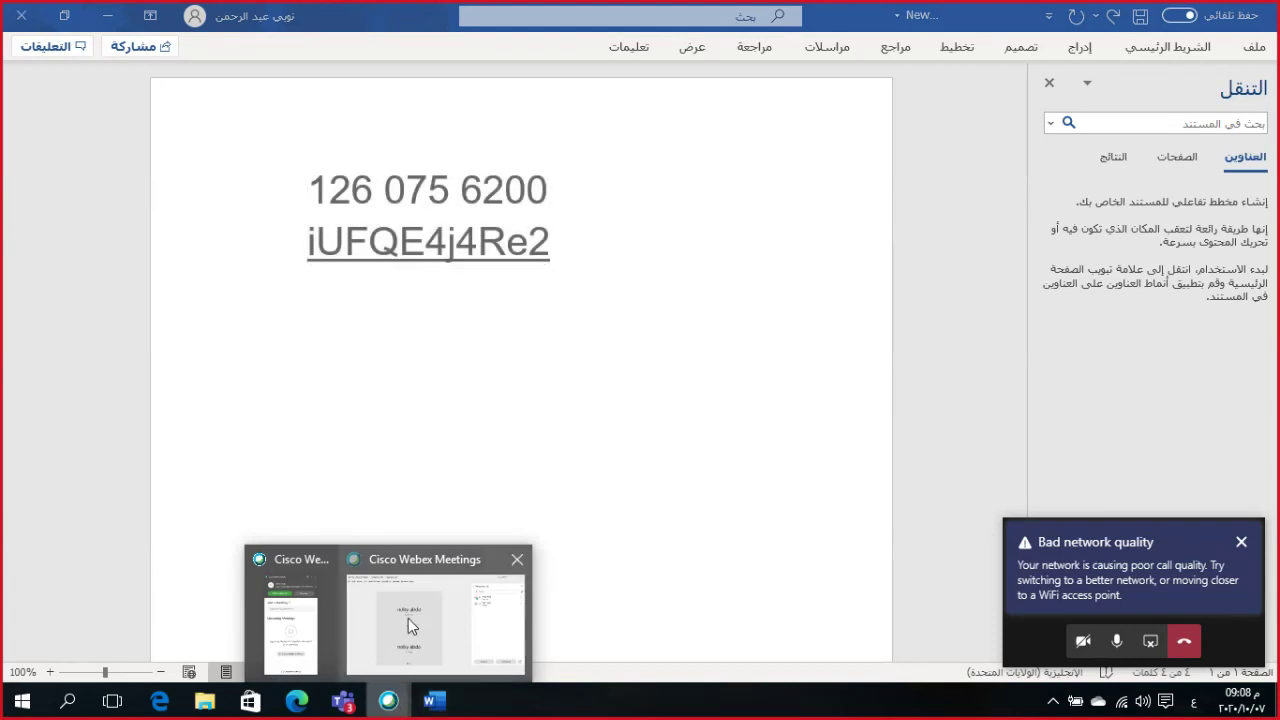
left_click(431, 600)
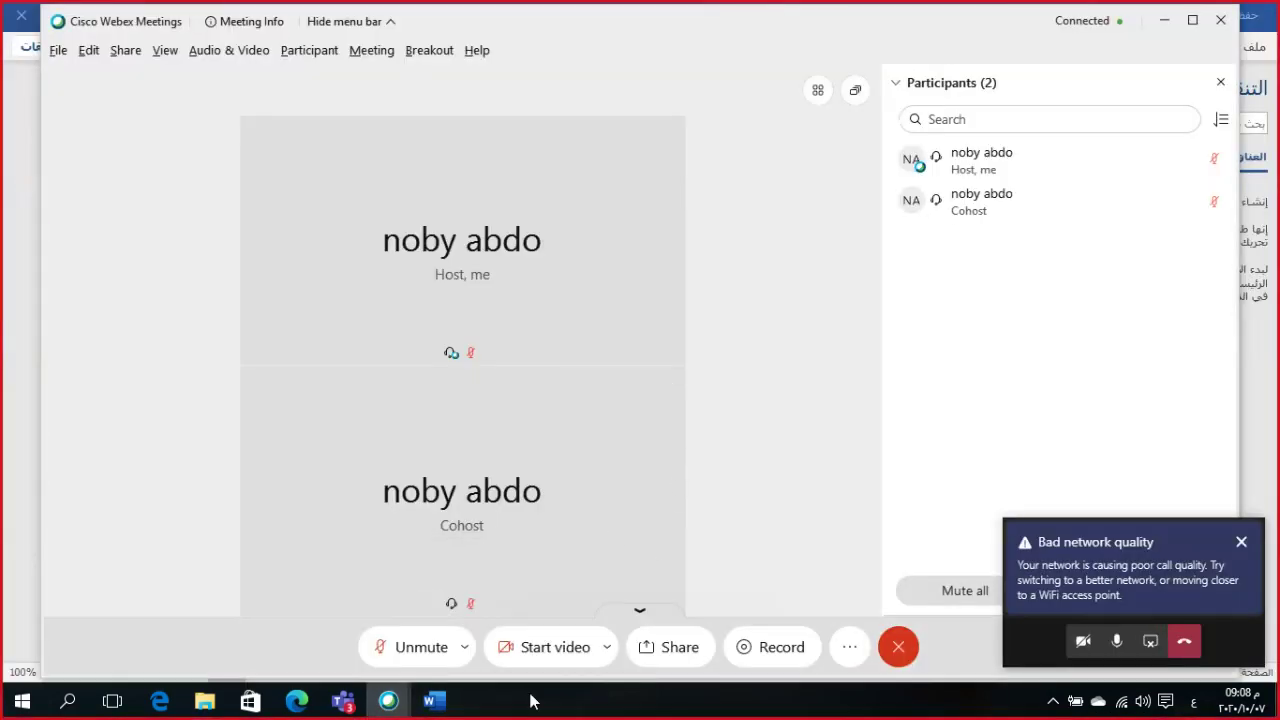
left_click(297, 700)
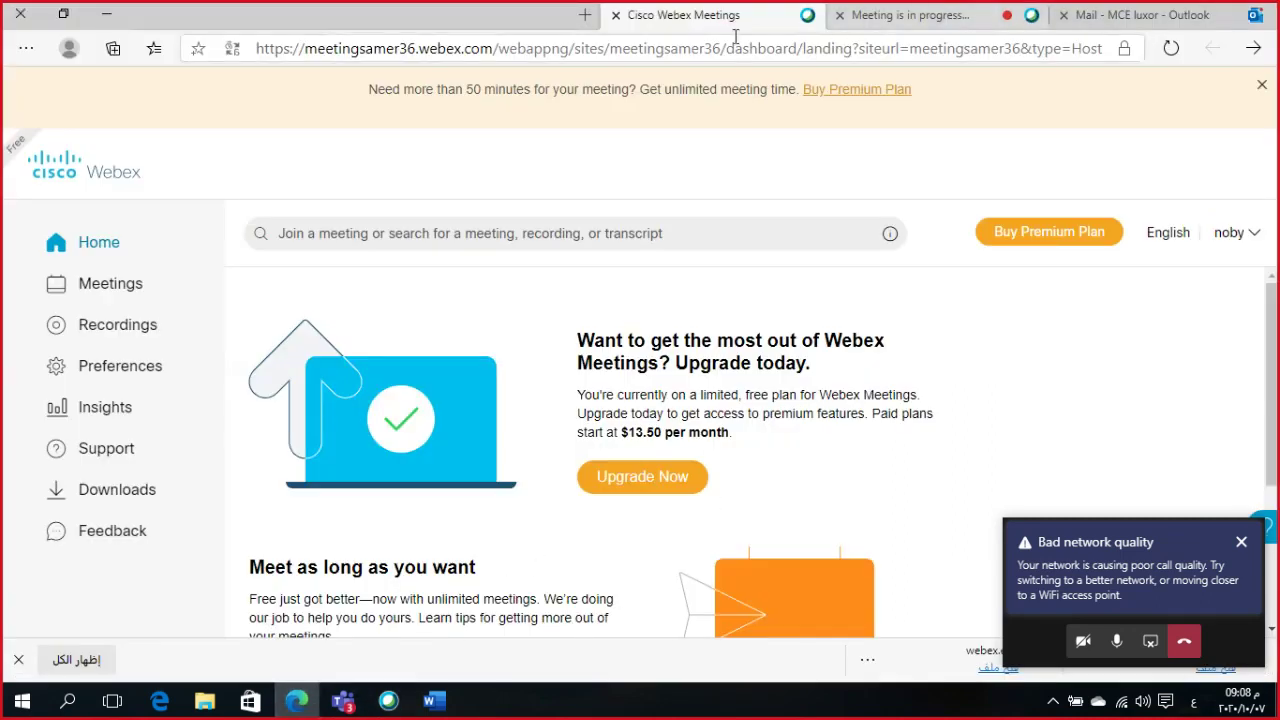
Step: Close the 'Meeting is in progress' browser tab, confirm Leave, and return to the desktop meeting
left_click(909, 20)
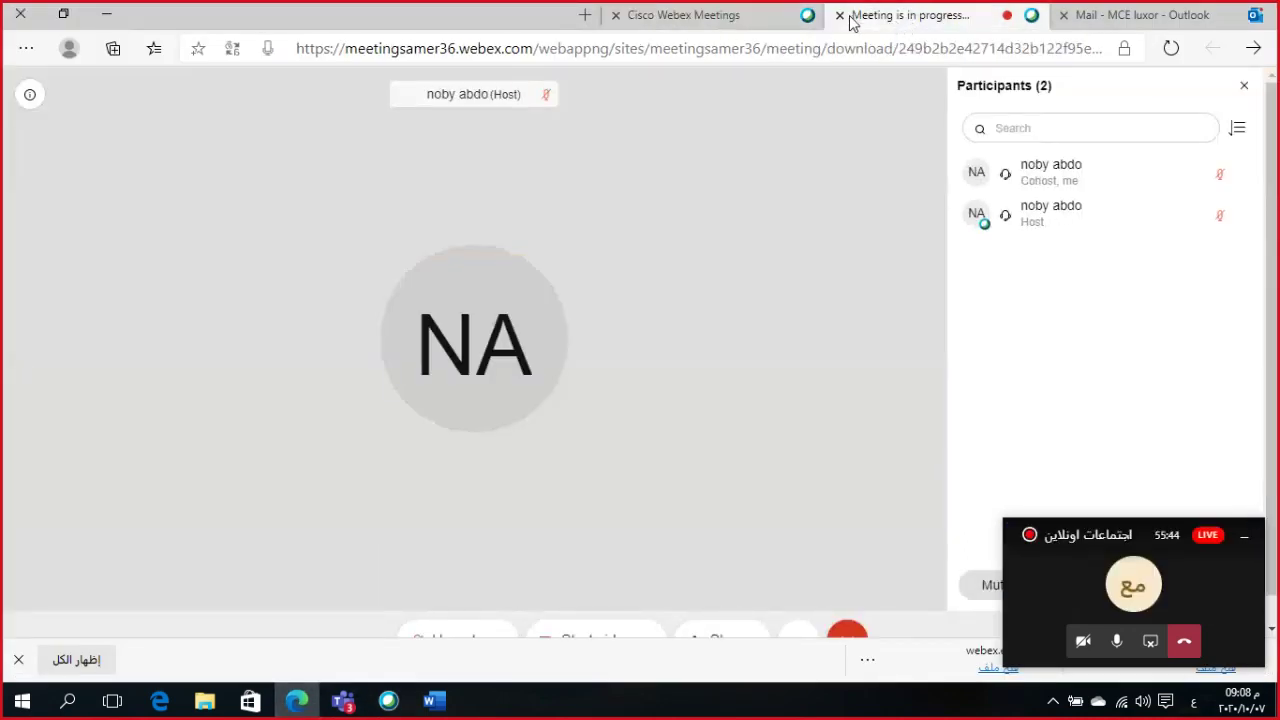
left_click(840, 15)
left_click(580, 198)
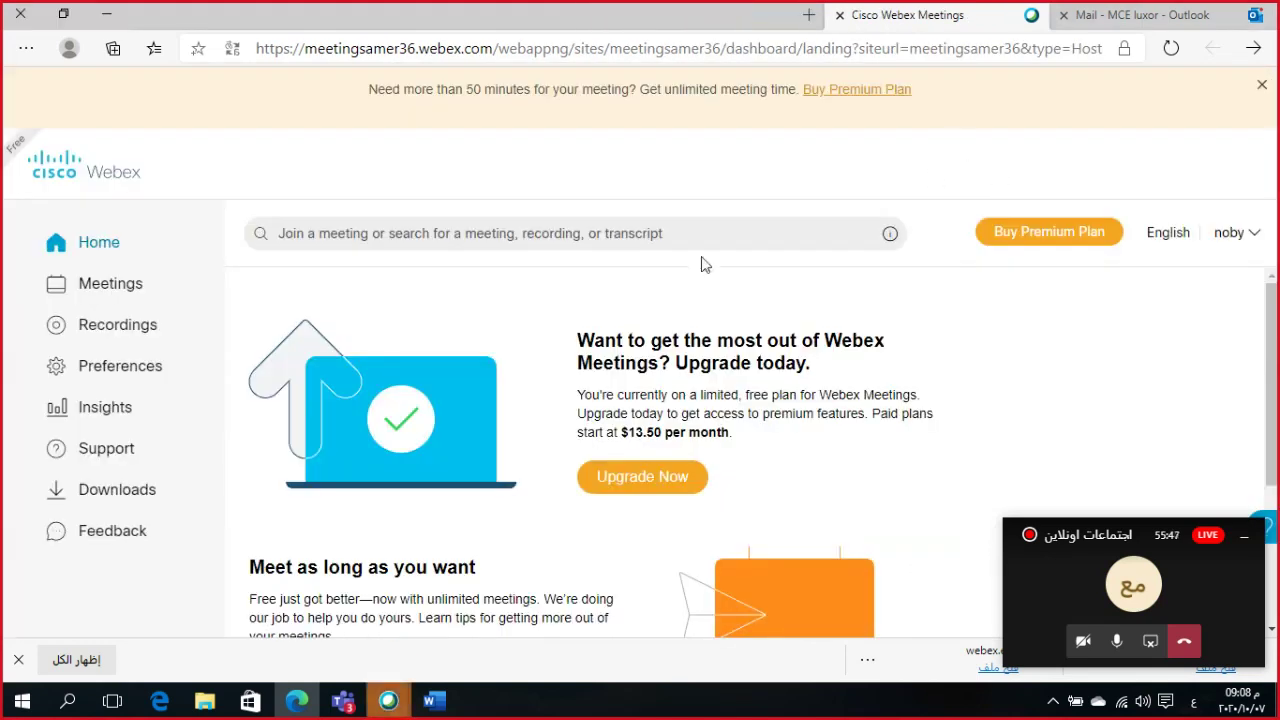
mouse_move(390, 690)
mouse_move(399, 637)
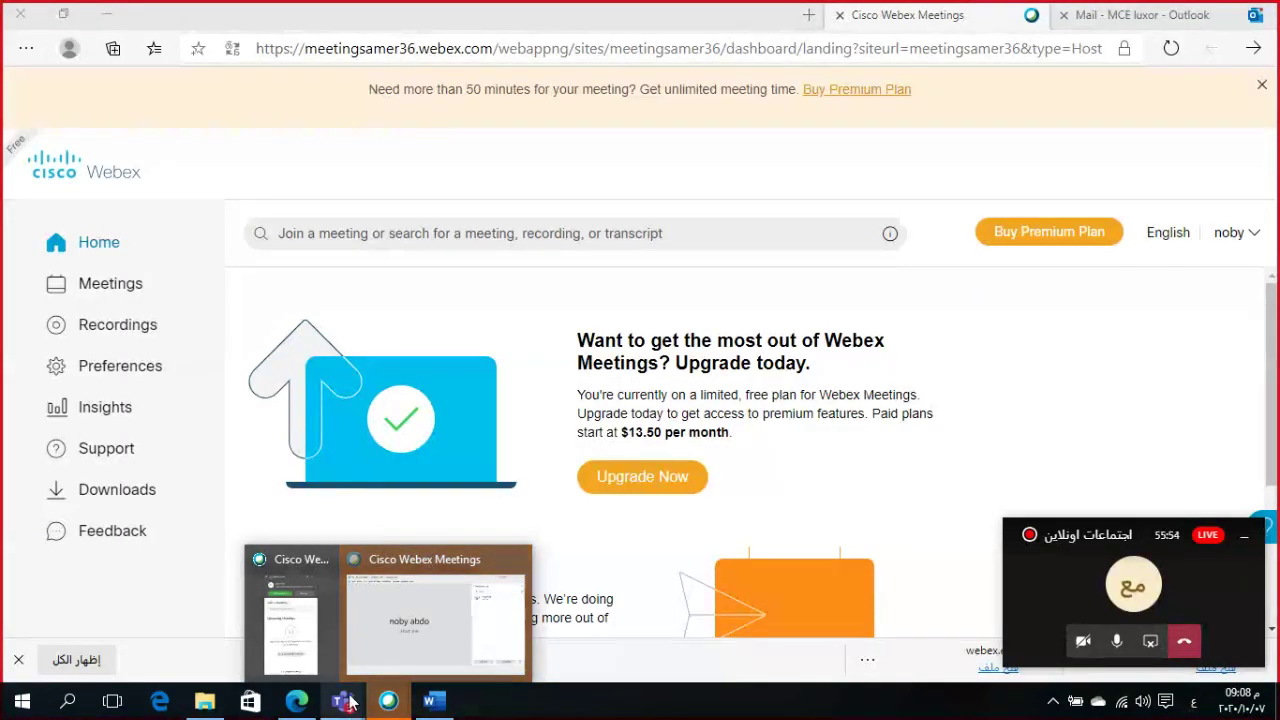
left_click(430, 615)
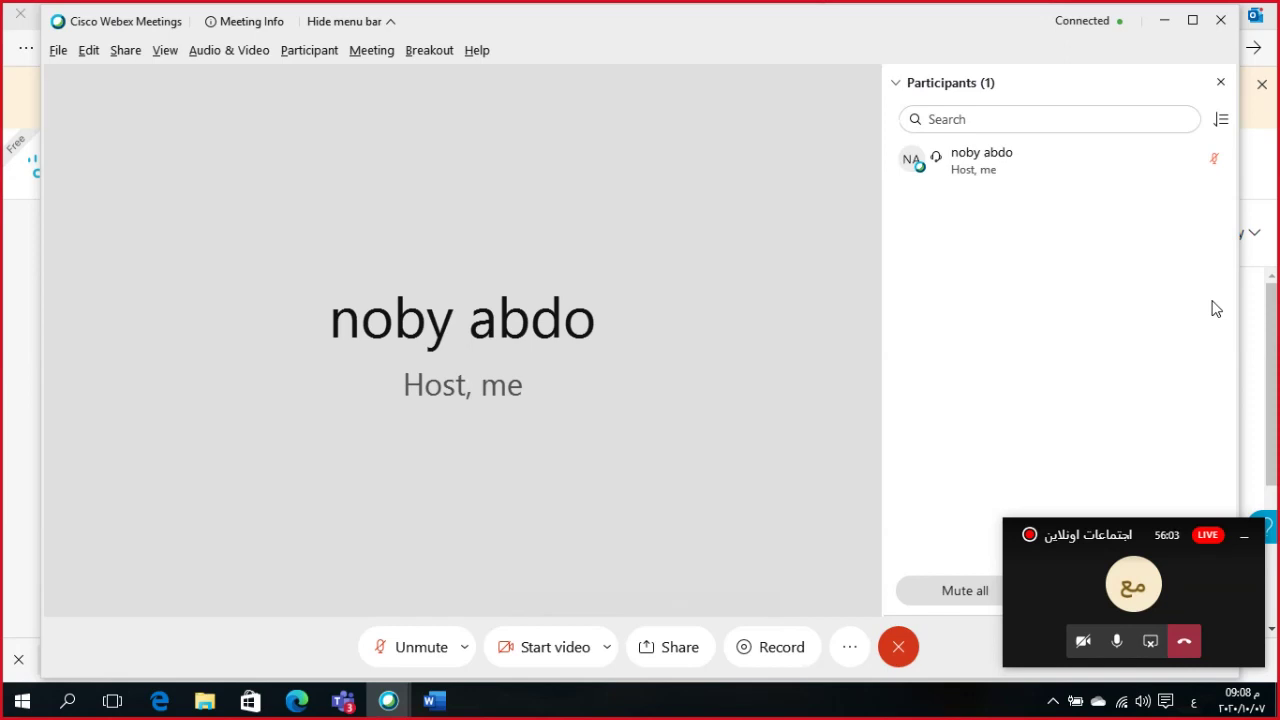
left_click(432, 700)
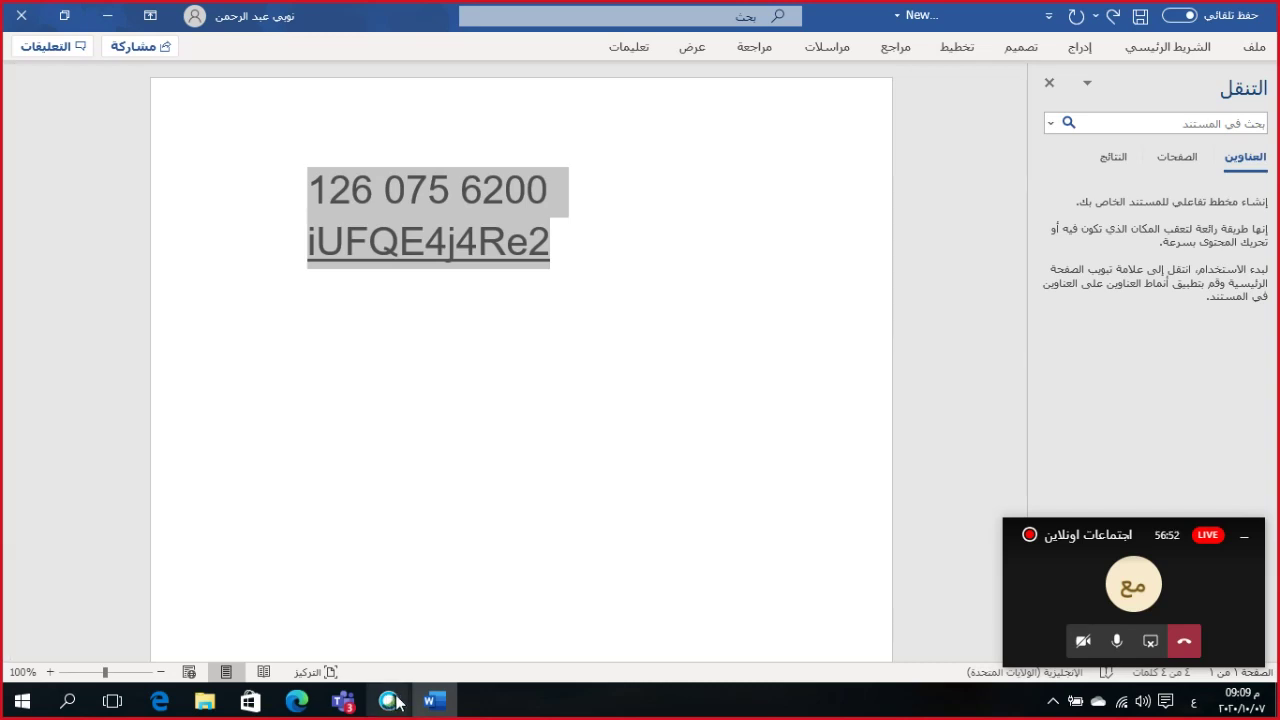
mouse_move(433, 703)
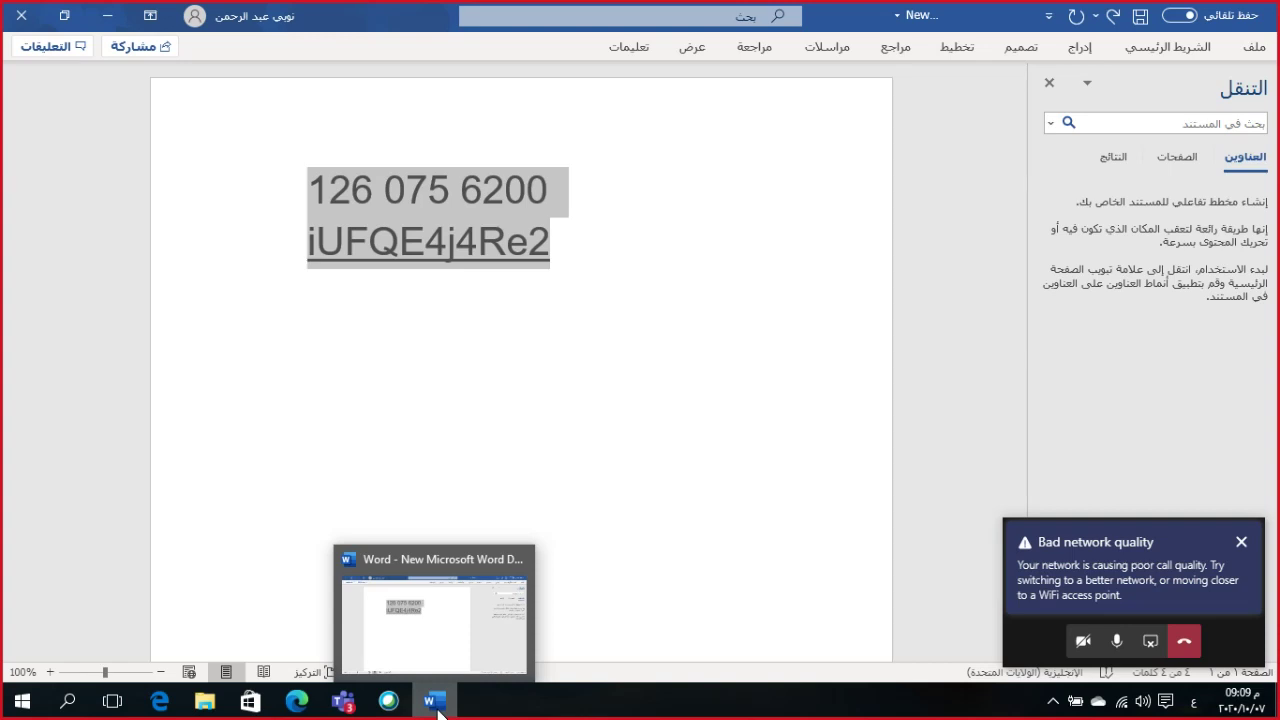
mouse_move(390, 705)
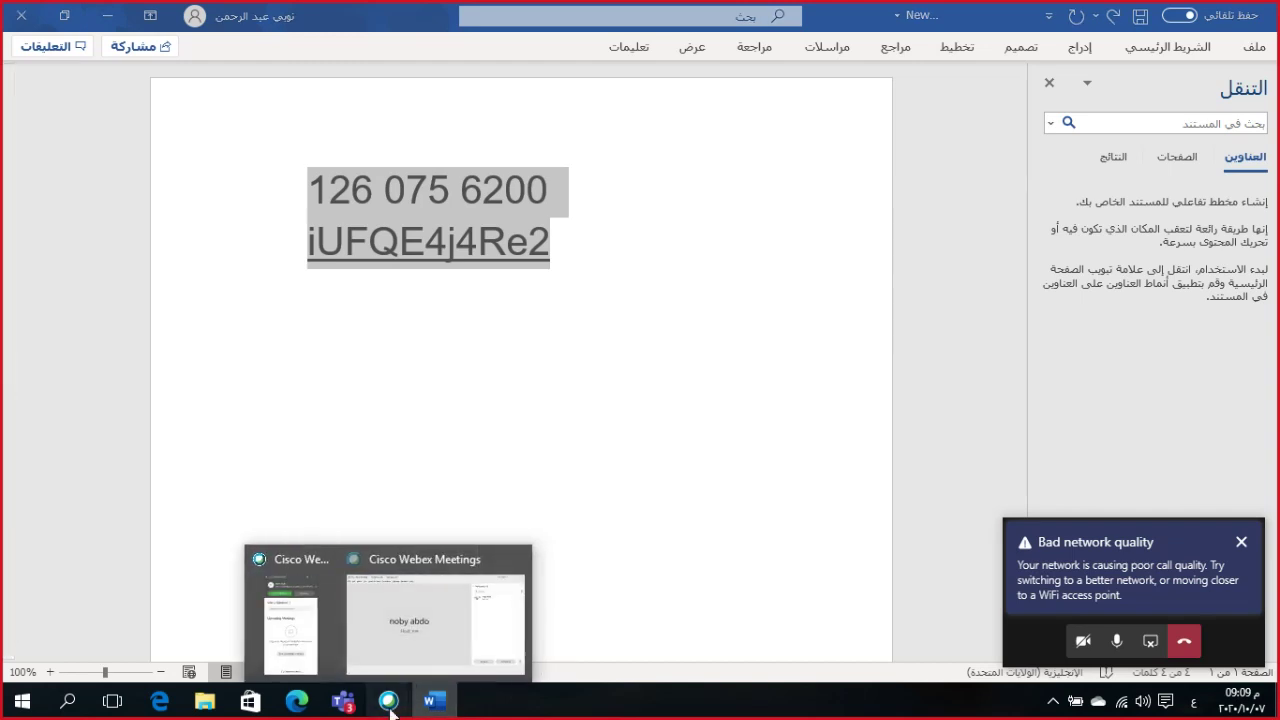
mouse_move(444, 627)
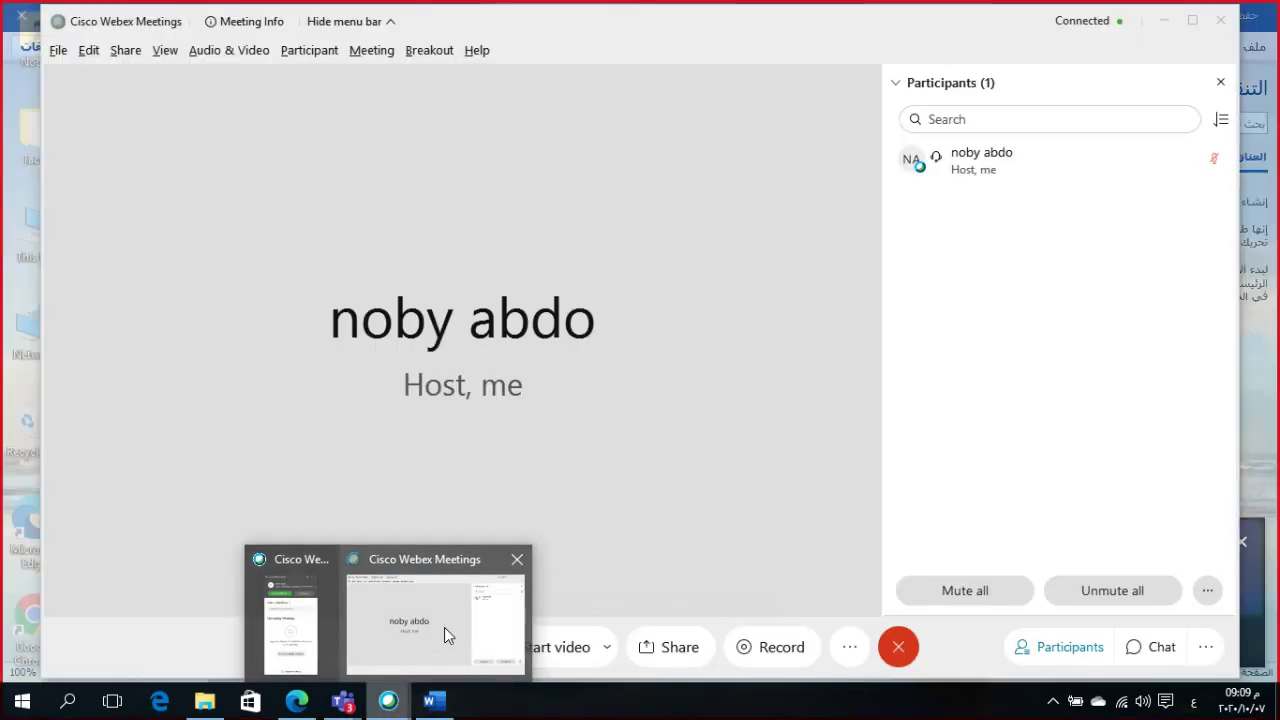
left_click(434, 703)
key("ctrl+a")
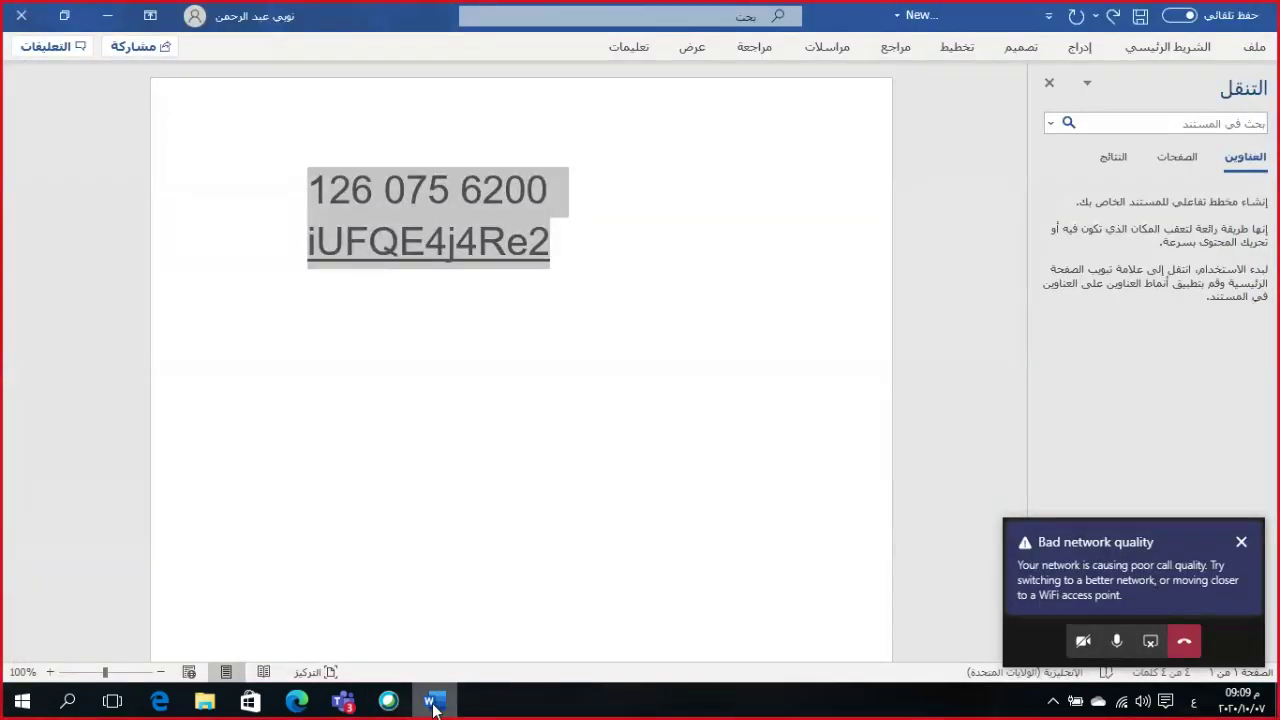
key("alt+Tab")
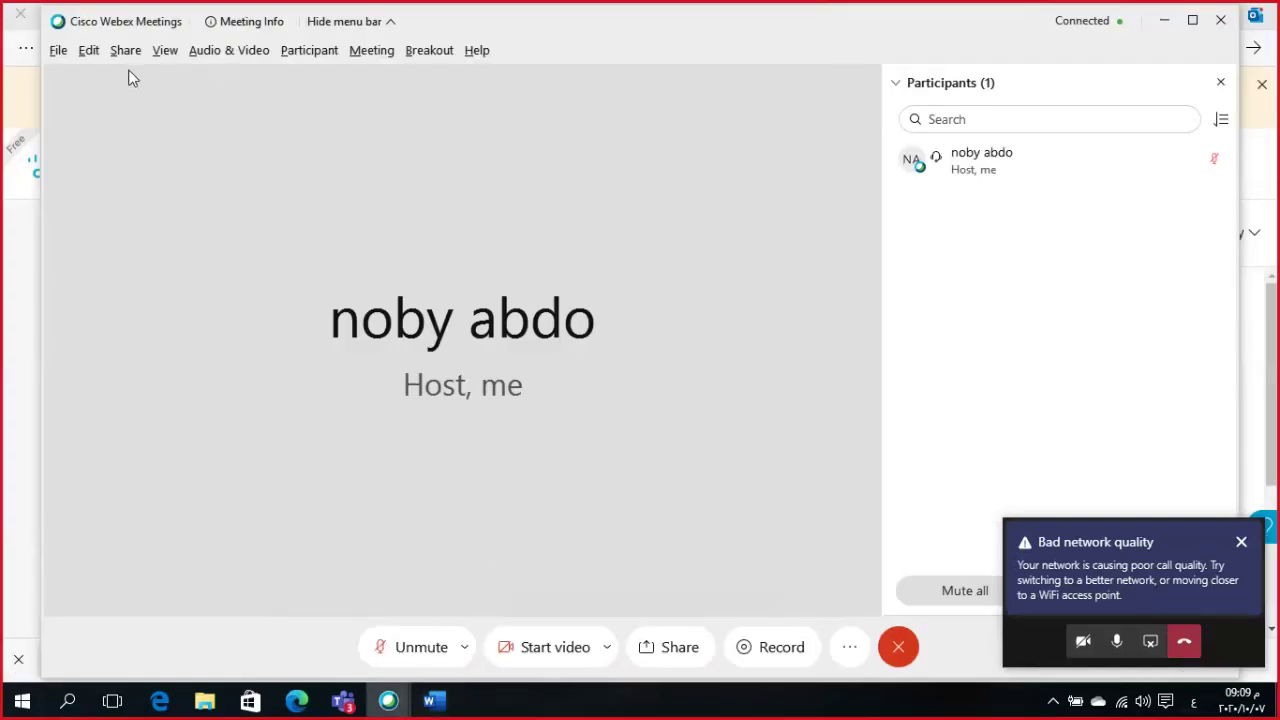
Step: Open the scheduled meeting's details page from the Meetings list on the Webex dashboard
left_click(297, 703)
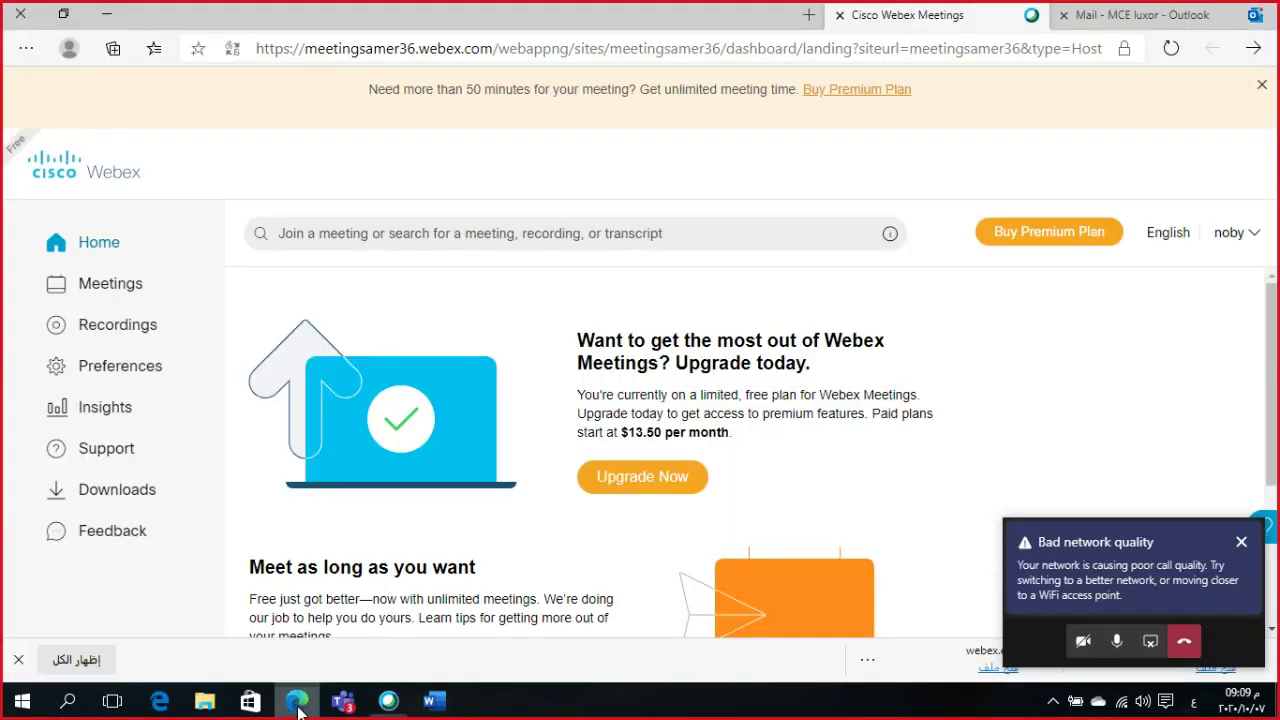
left_click(126, 284)
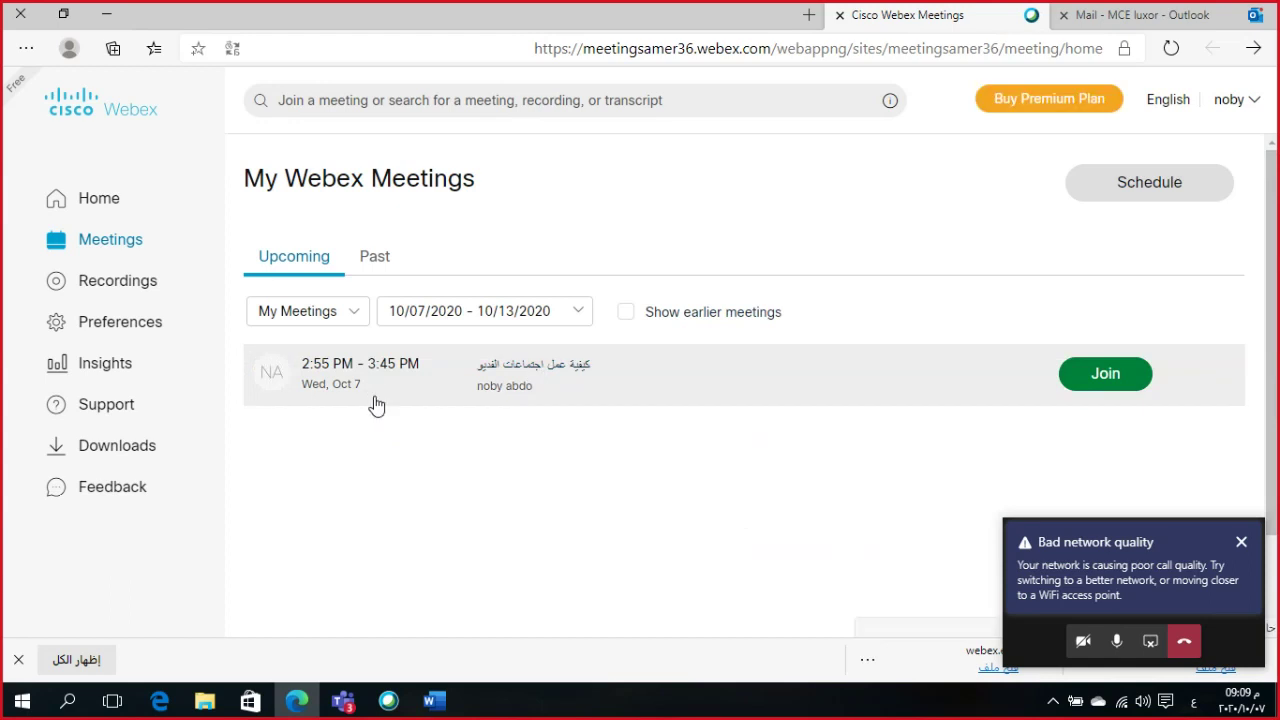
left_click(375, 404)
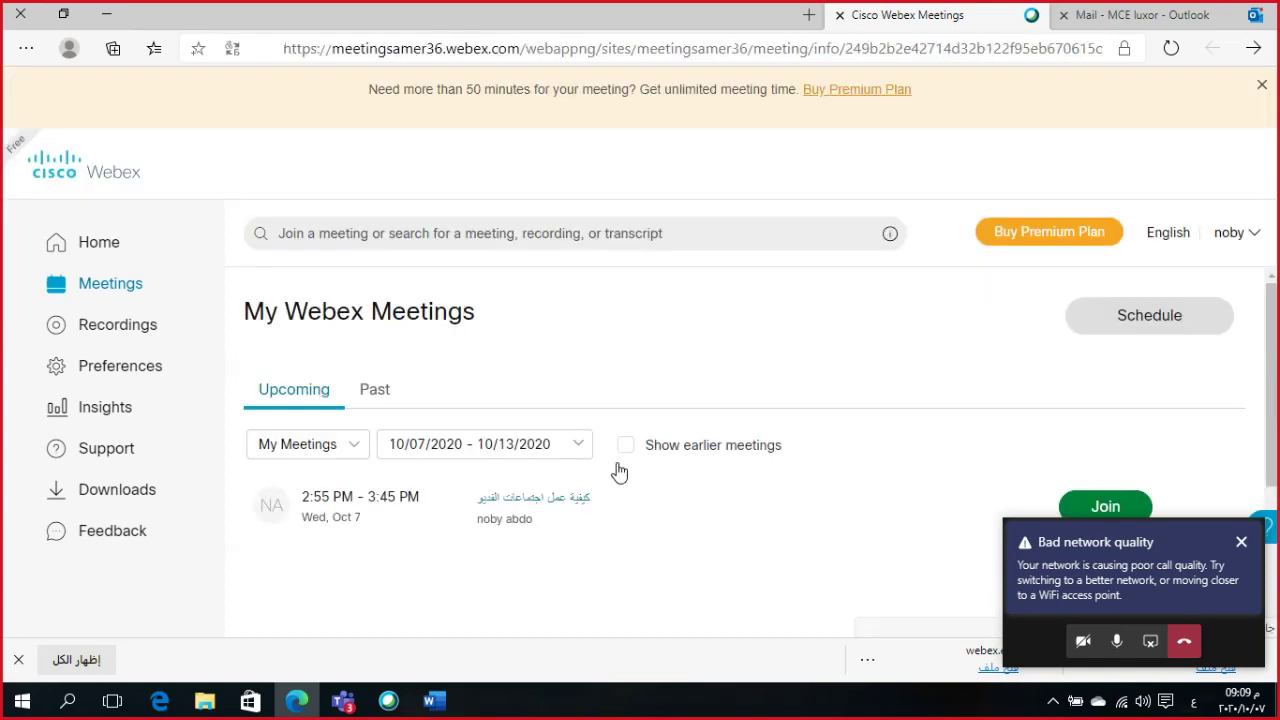
Step: Select and copy the meeting link from the Meeting Information section
scroll(617, 471, "down", 3)
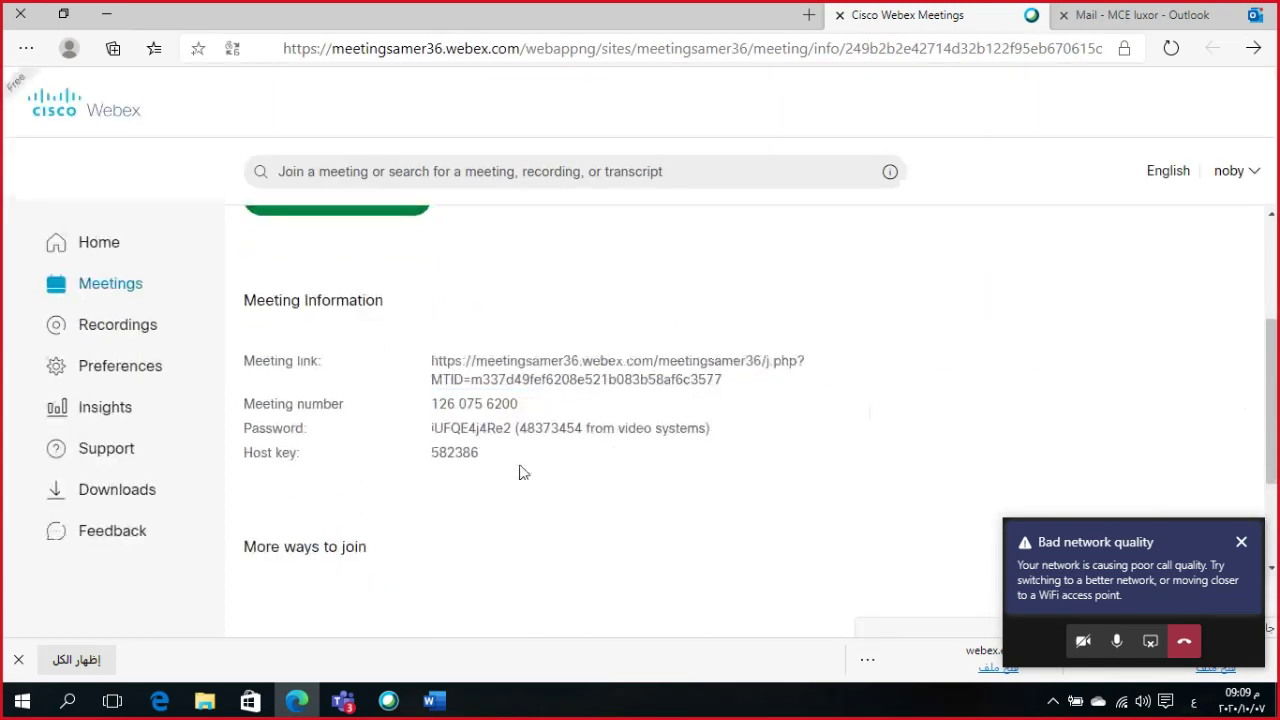
triple_click(495, 485)
right_click(498, 488)
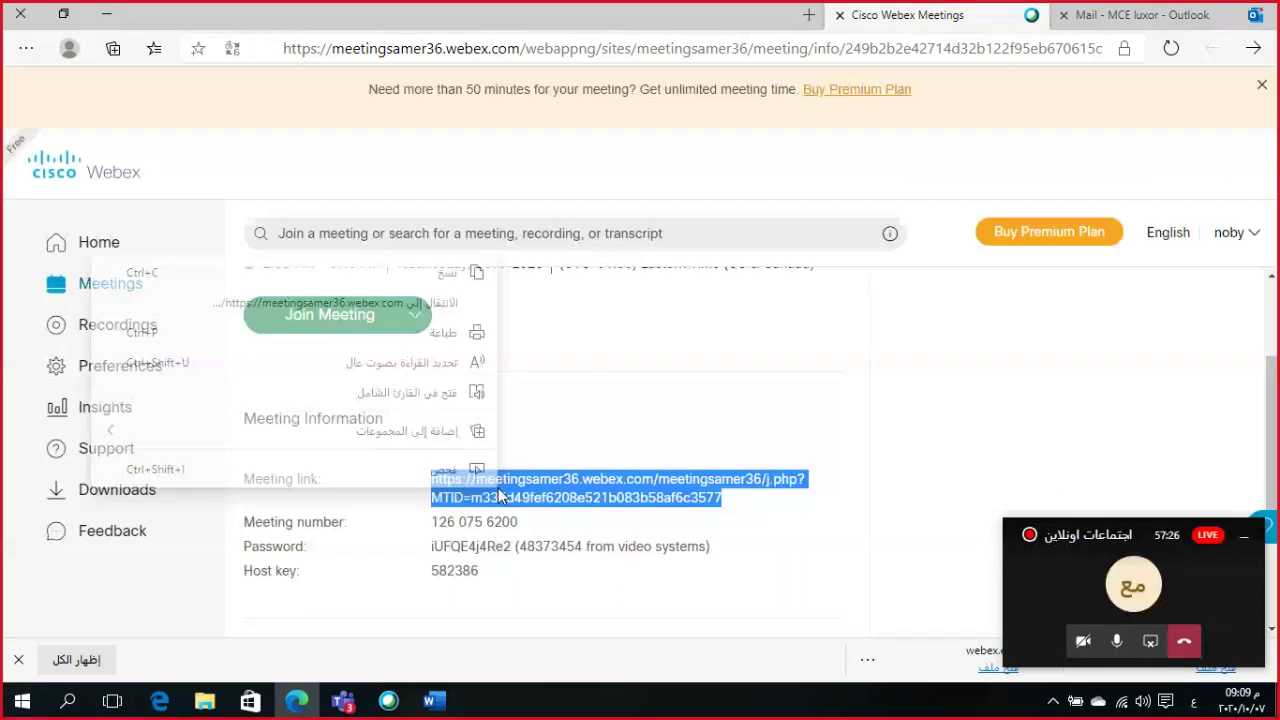
left_click(465, 277)
left_click(1220, 605)
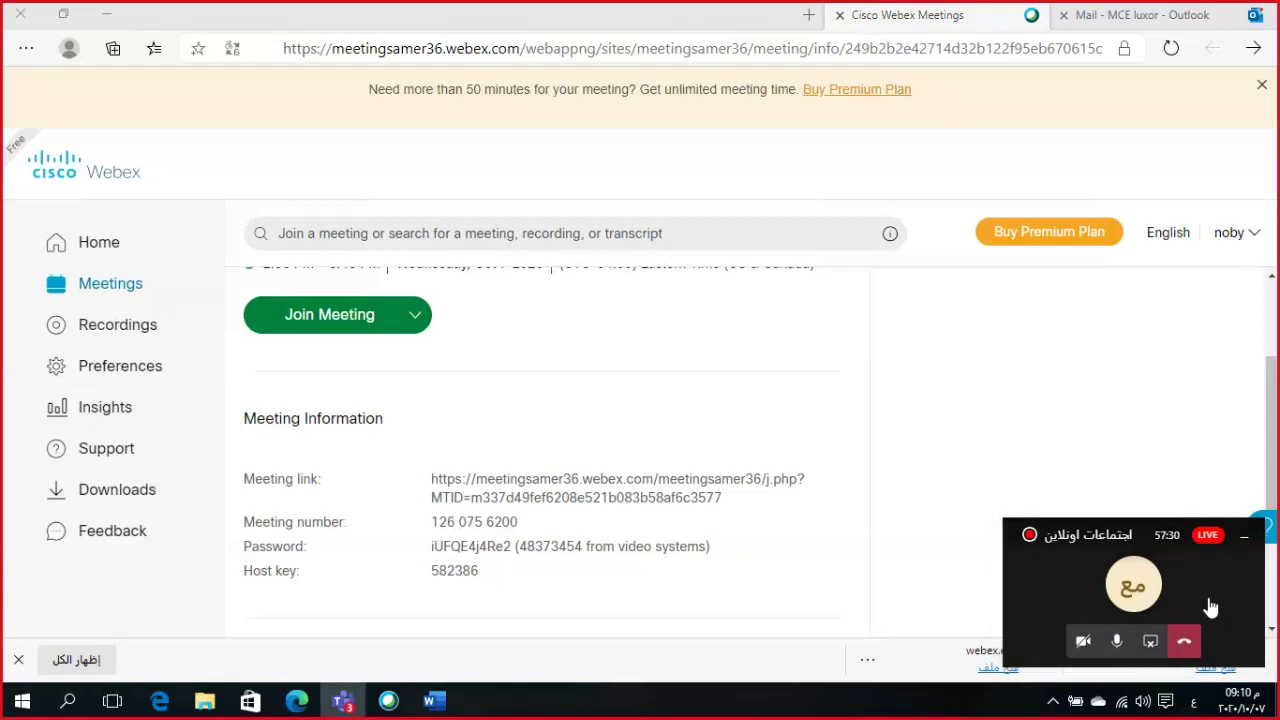
left_click(1210, 607)
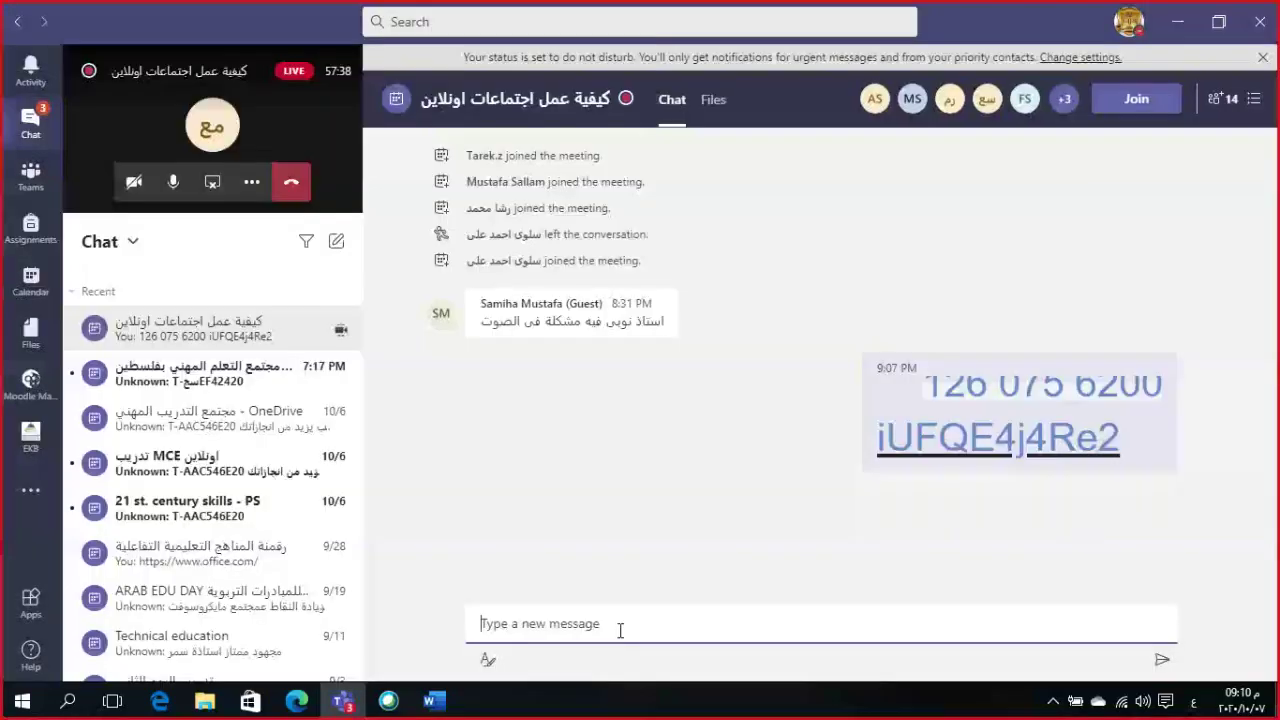
Step: Paste the copied Webex meeting link into the Teams meeting chat and send it
left_click(620, 628)
key("ctrl+v")
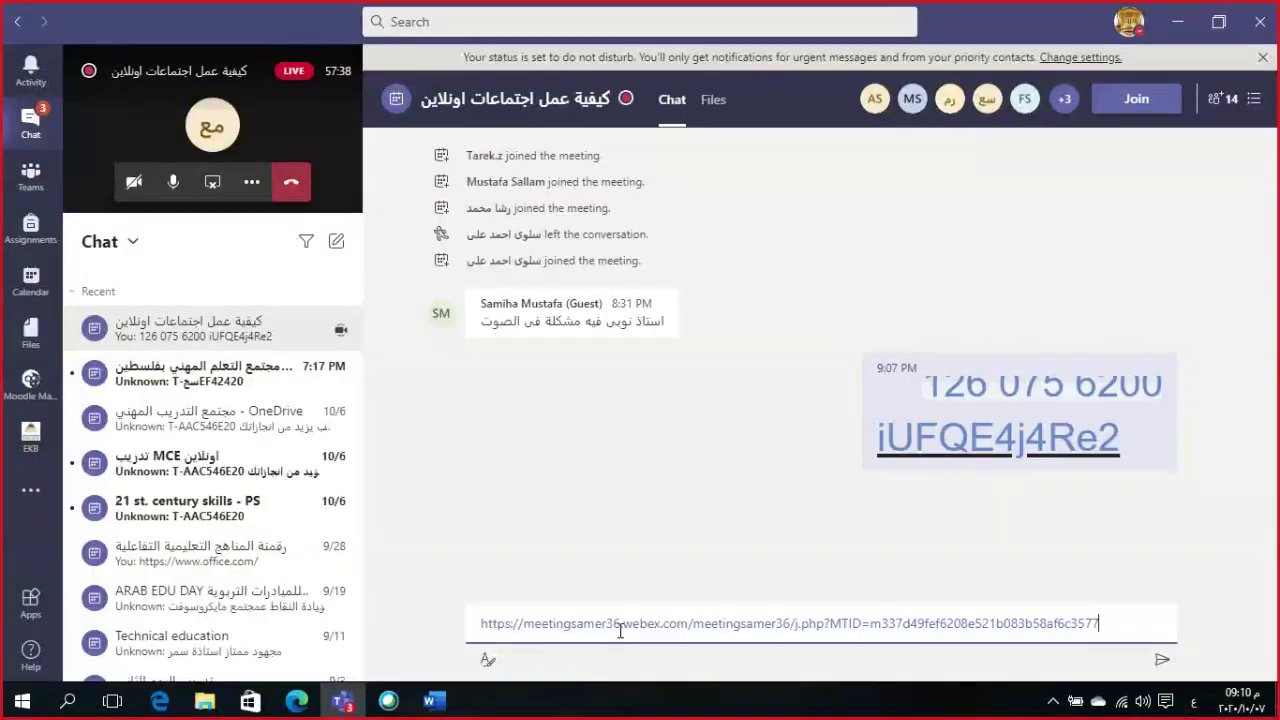
key("Return")
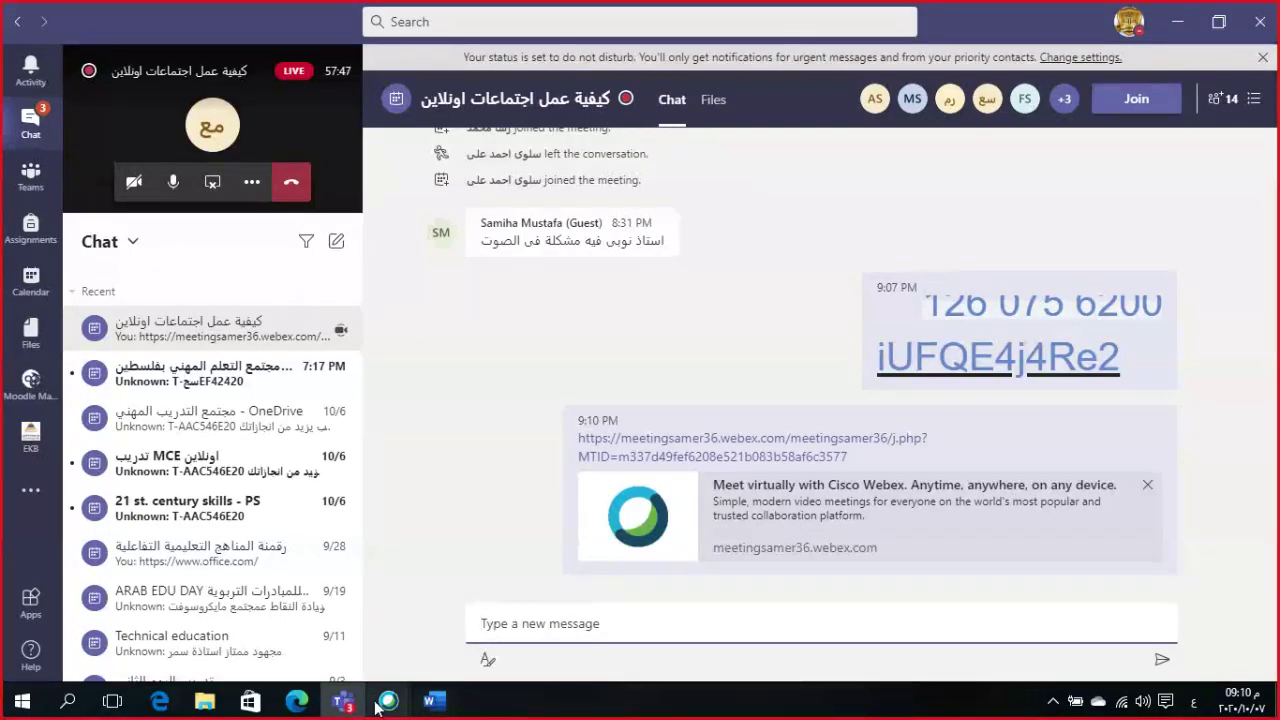
left_click(306, 708)
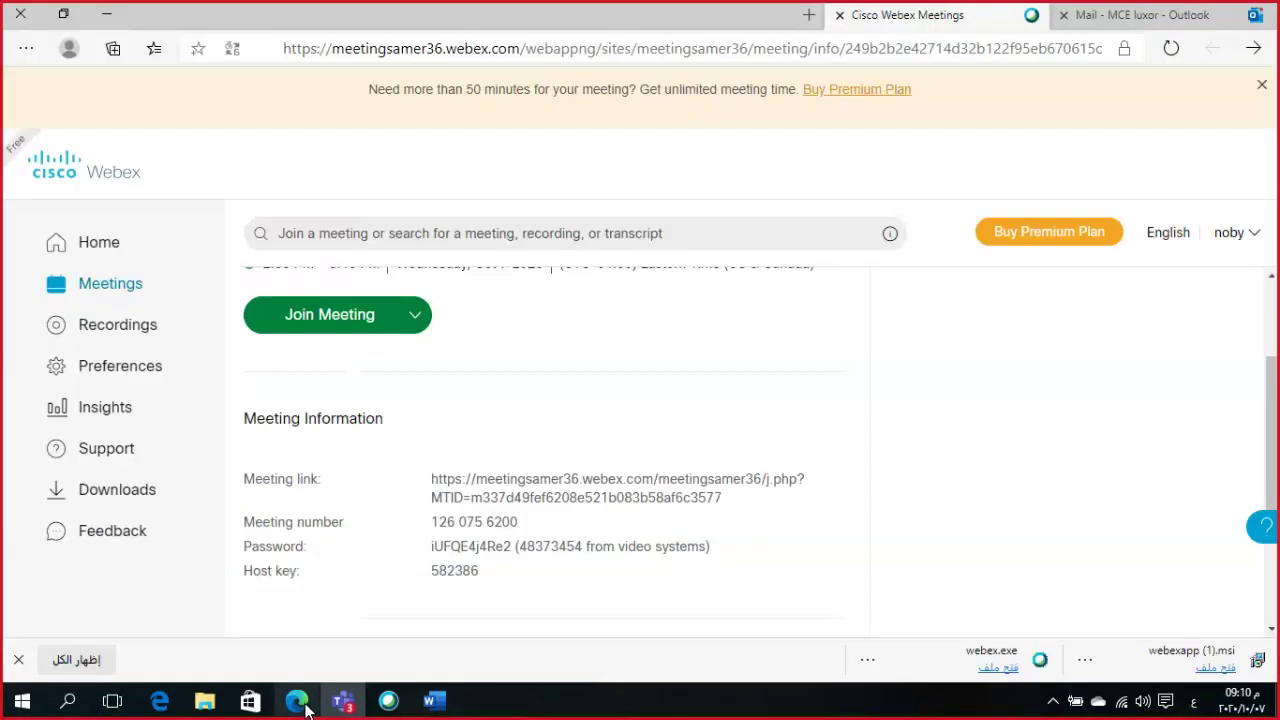
Step: Select the Password value under Meeting Information and copy it
left_click_drag(722, 497, 431, 479)
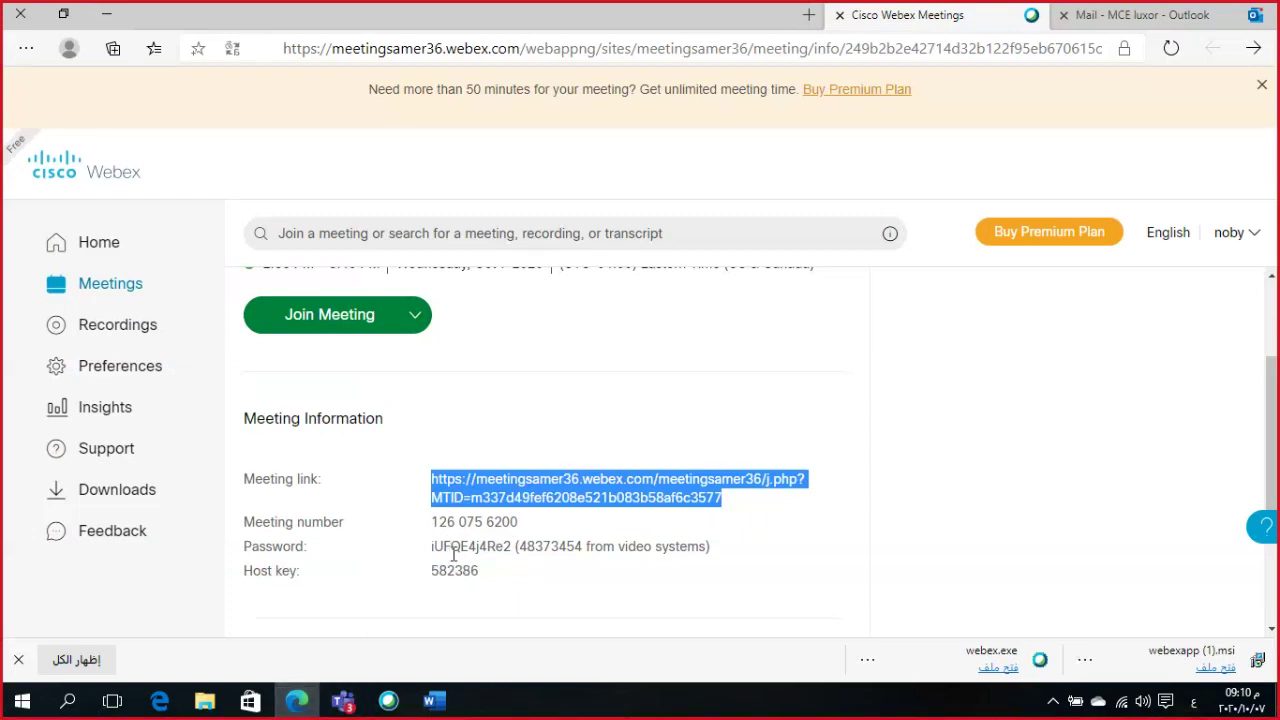
left_click_drag(430, 548, 511, 548)
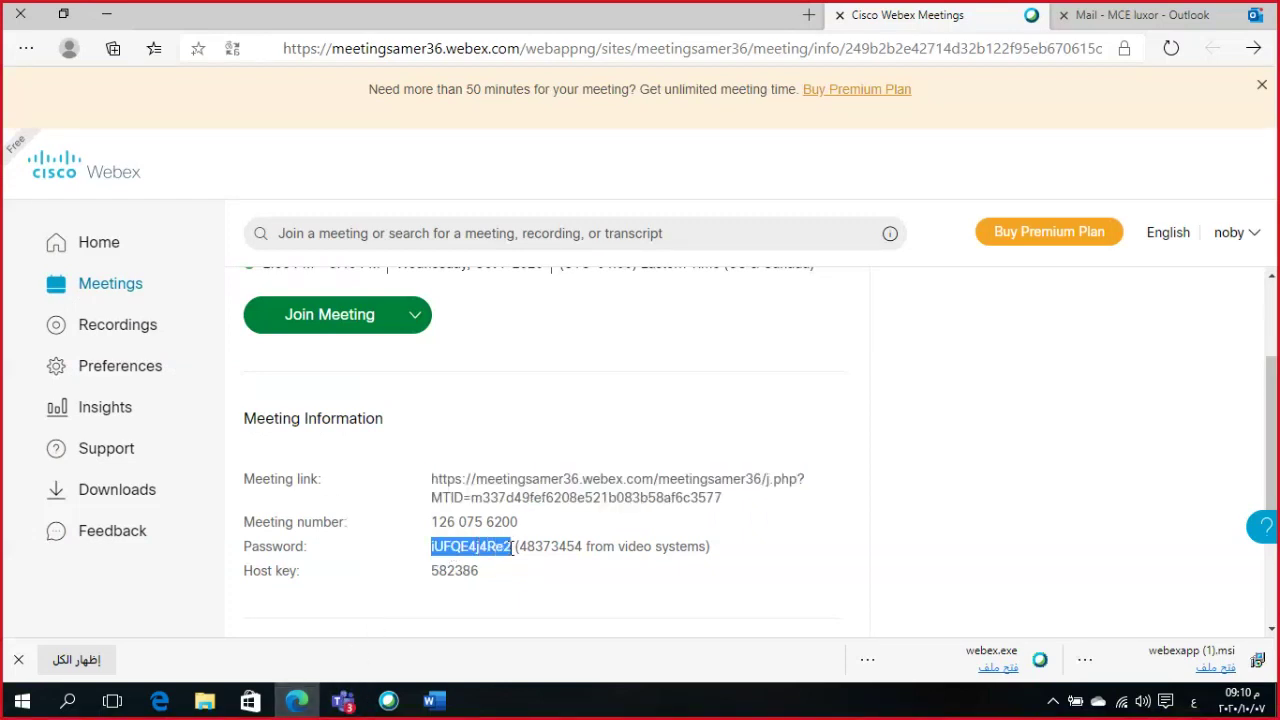
right_click(498, 550)
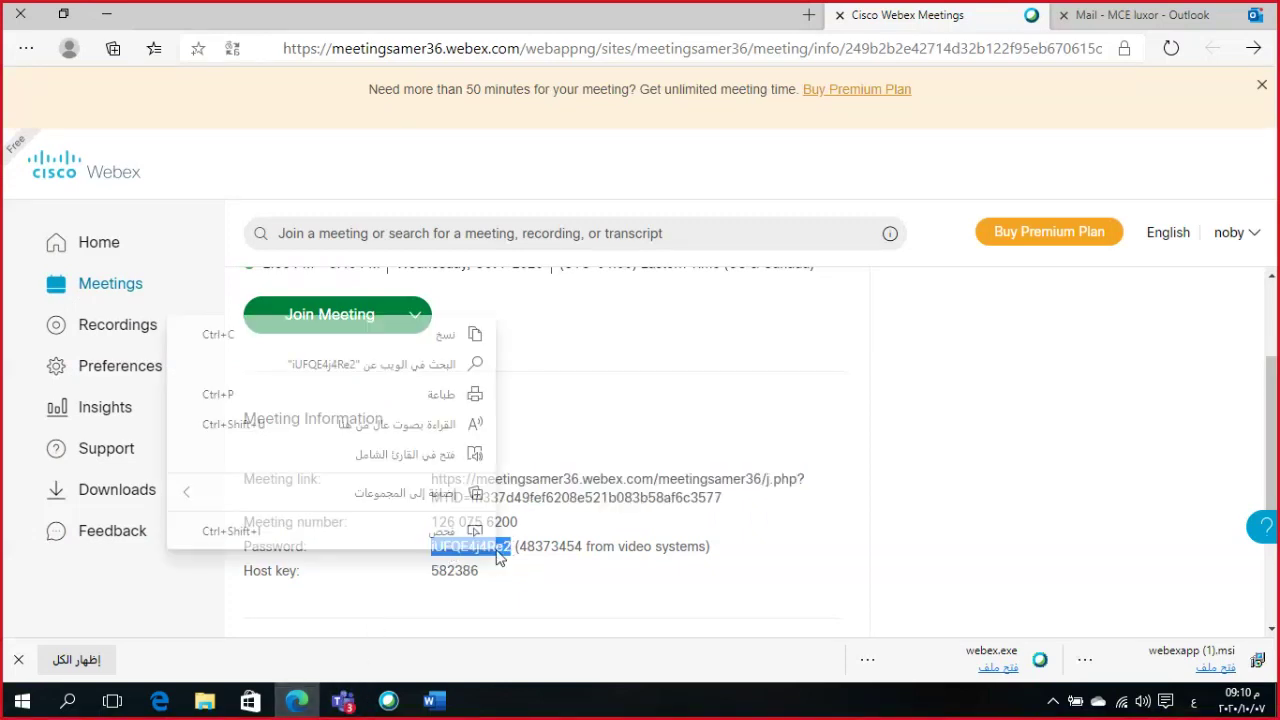
left_click(468, 334)
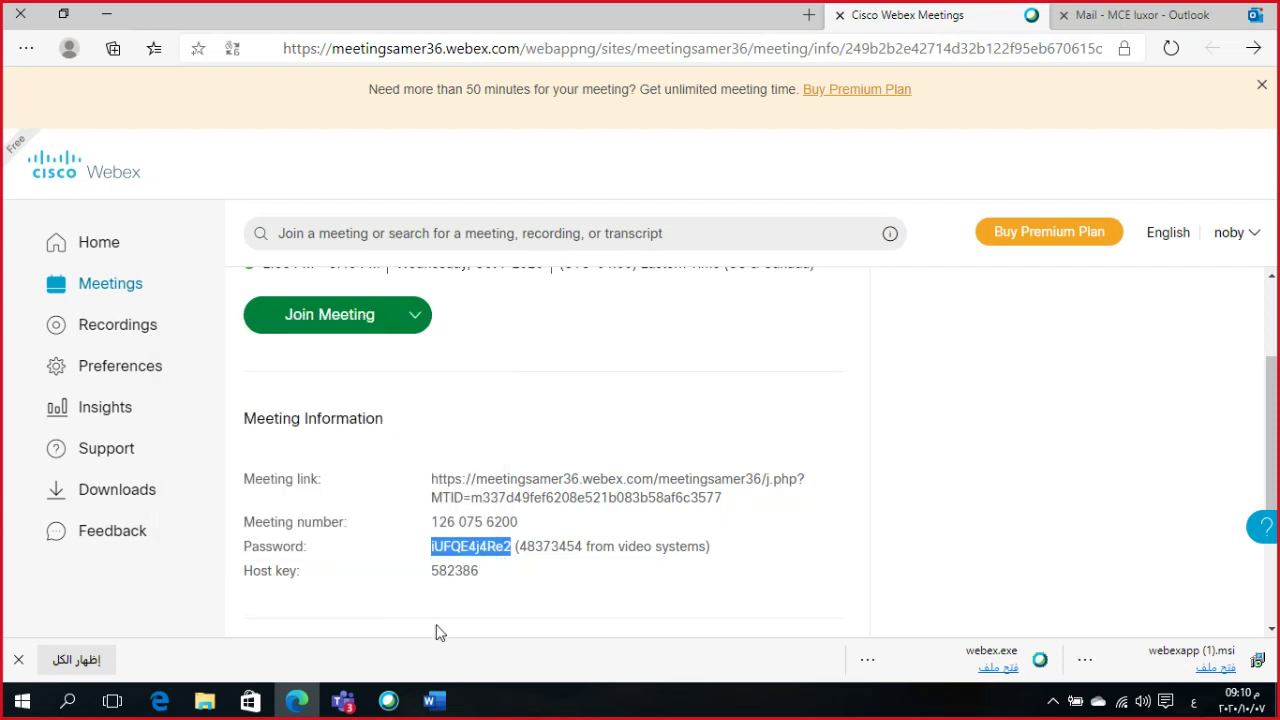
Step: Paste the meeting password into the Teams meeting chat and send it as its own message
left_click(343, 703)
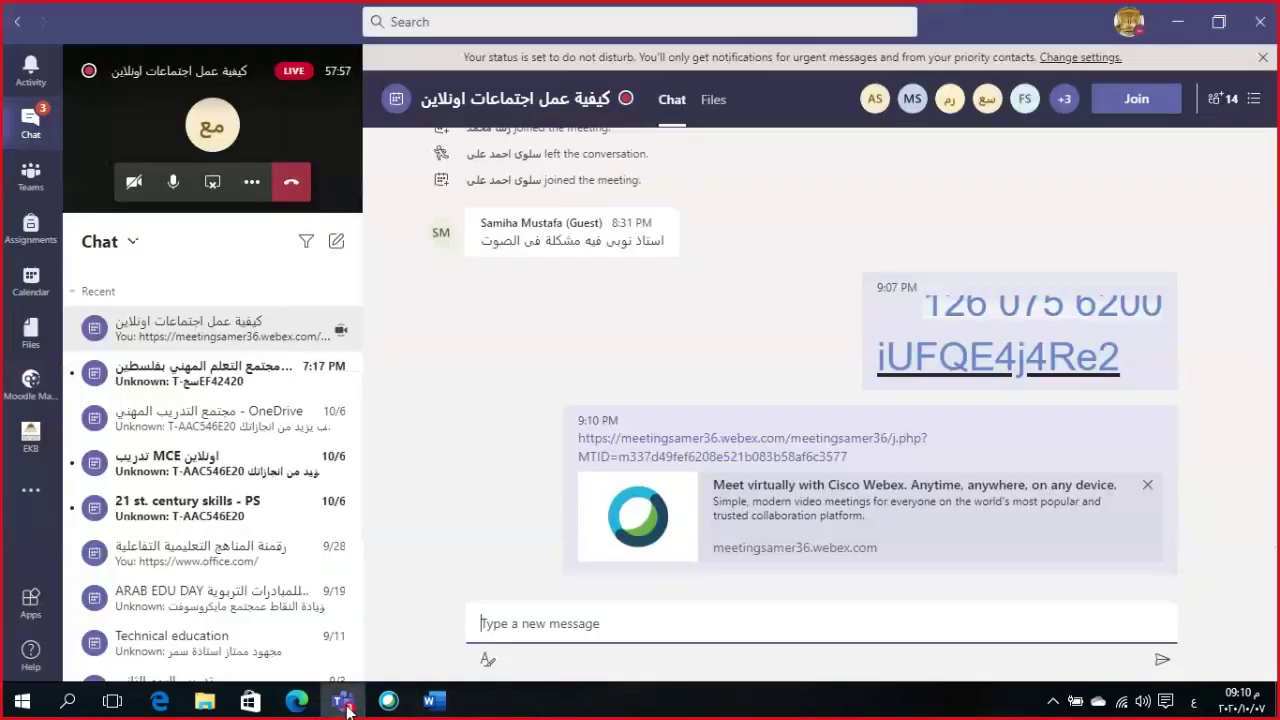
key("ctrl+v")
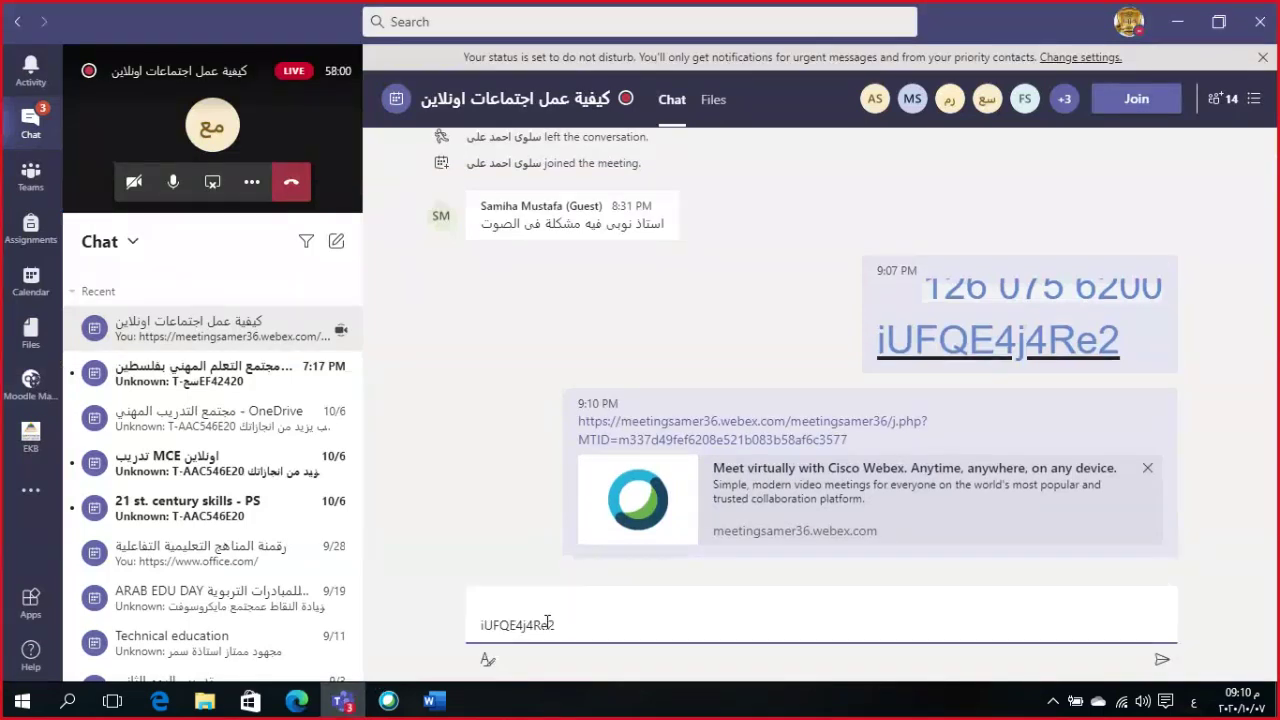
key("Return")
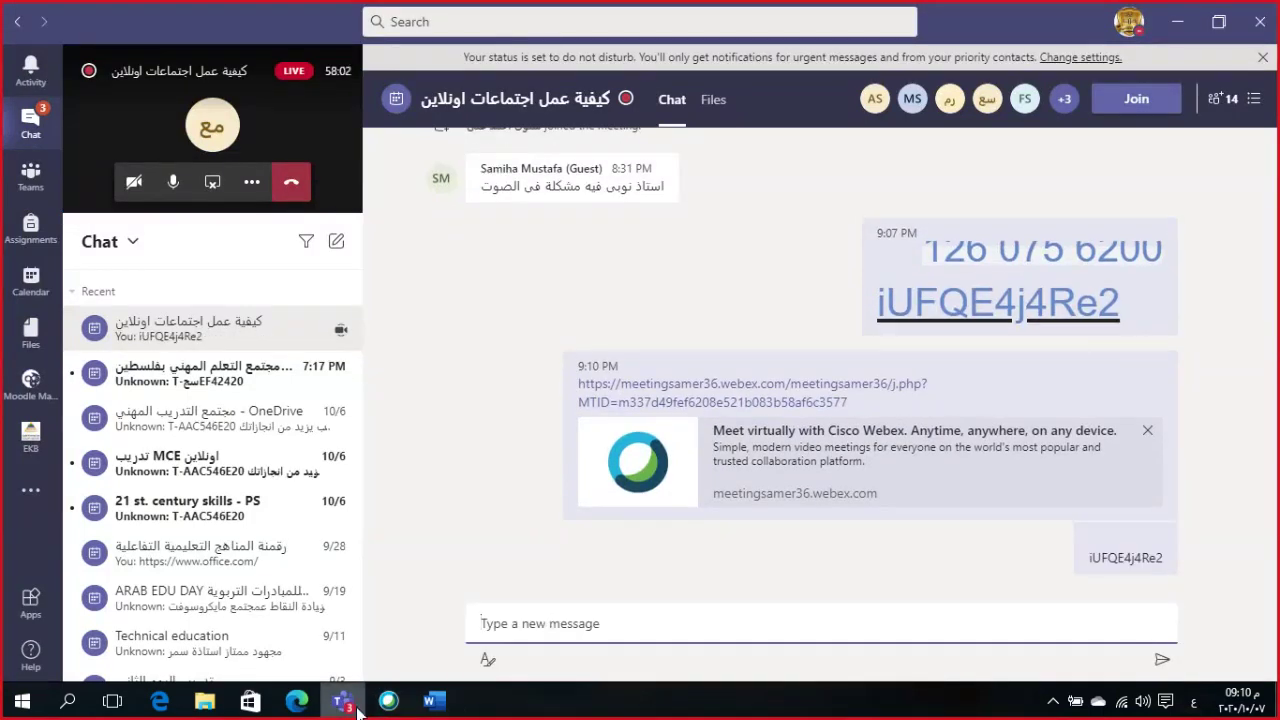
mouse_move(305, 712)
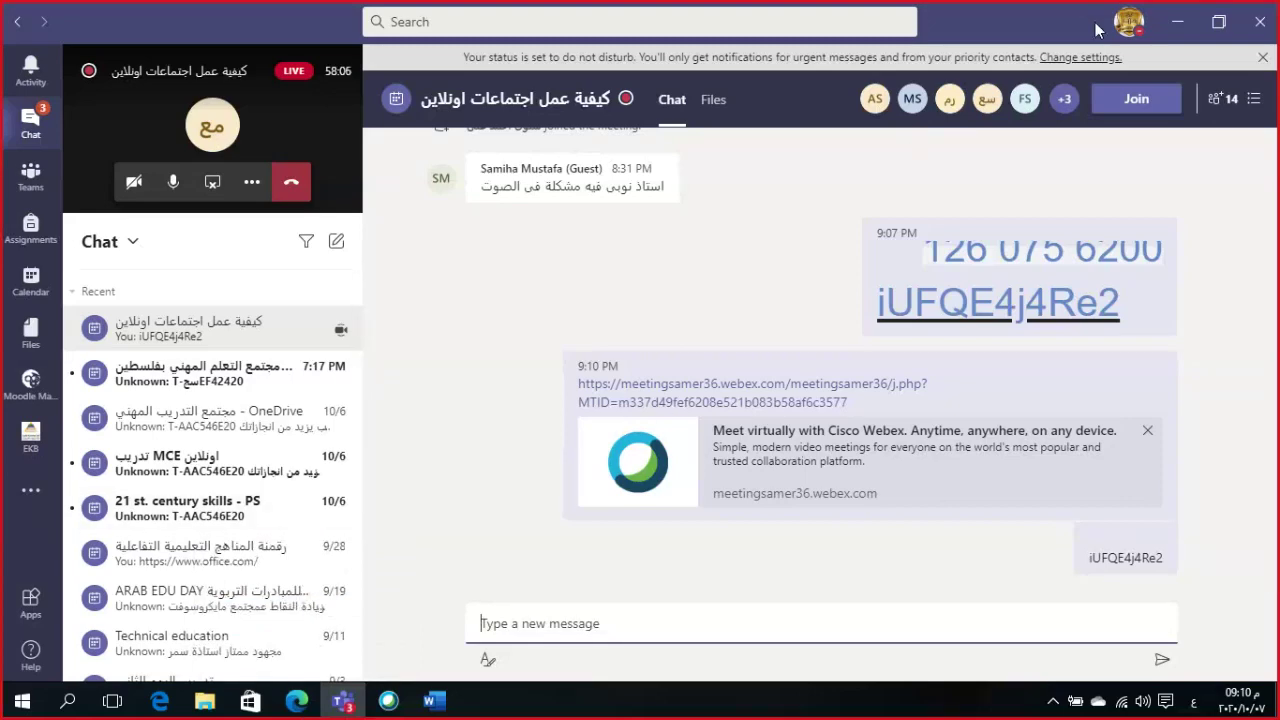
Step: Minimize Teams, view and minimize the Word meeting-details document, then return to the Webex meeting
left_click(1177, 22)
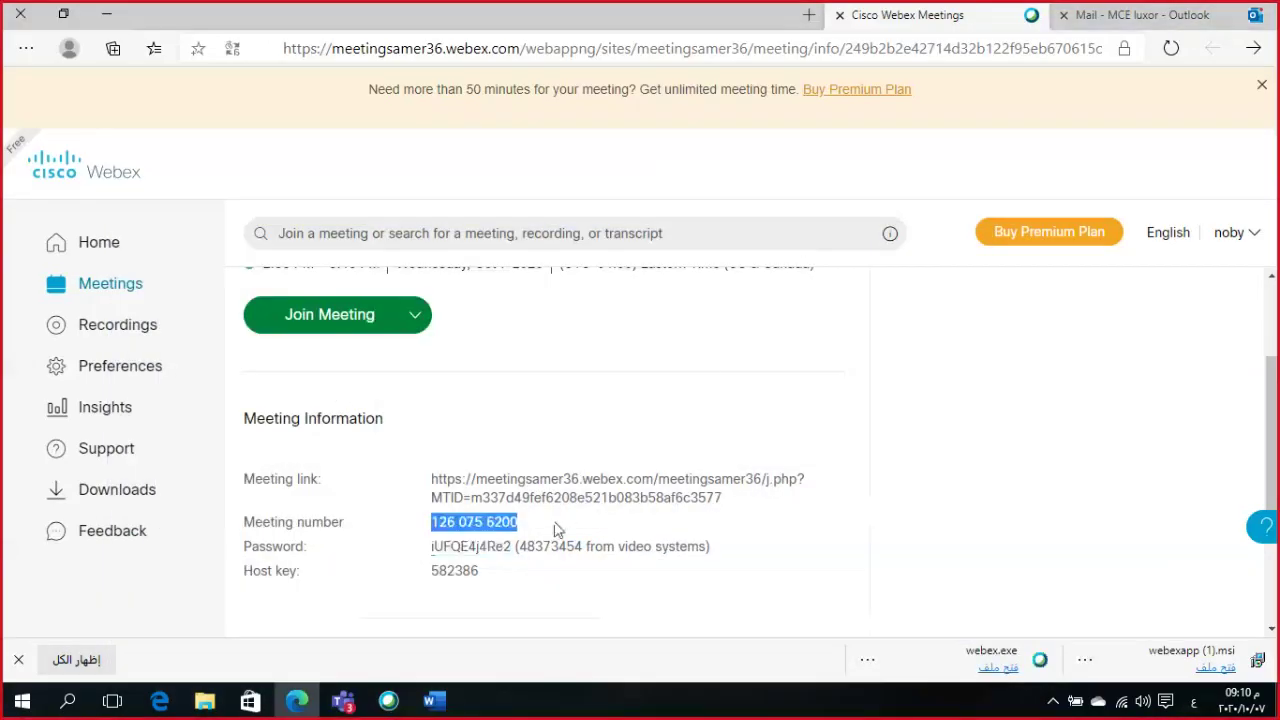
left_click(433, 701)
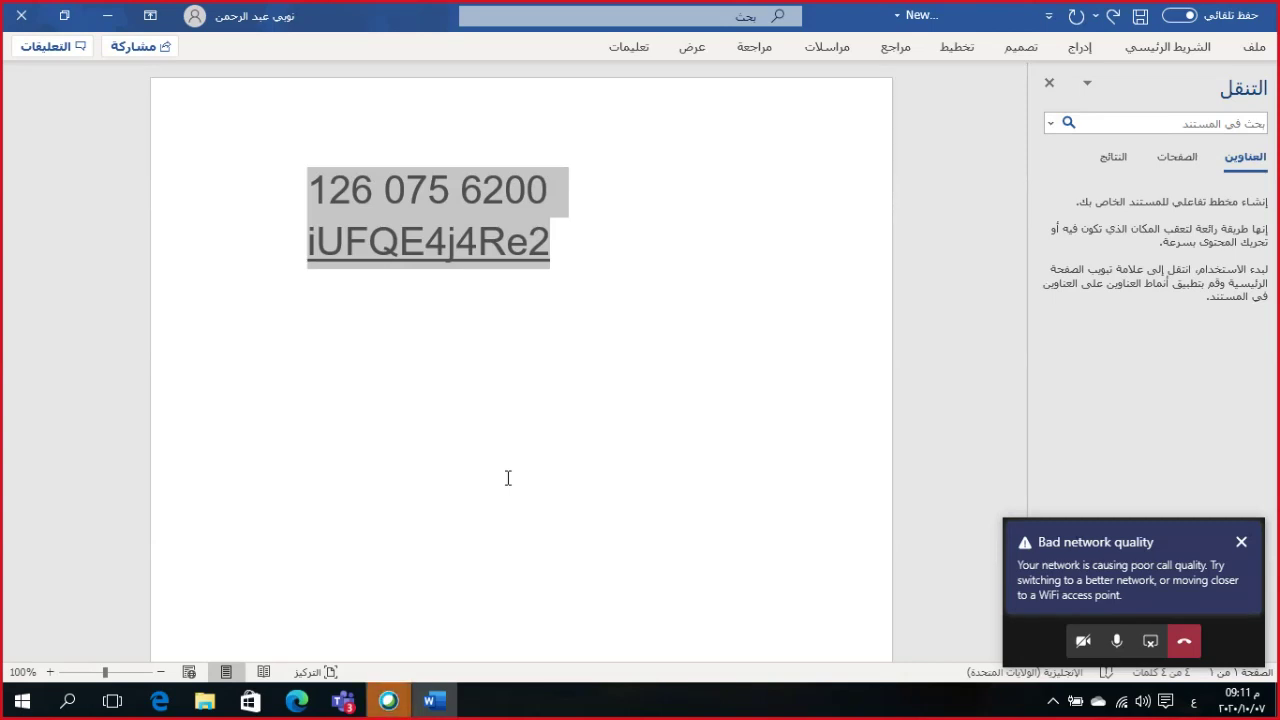
left_click(110, 16)
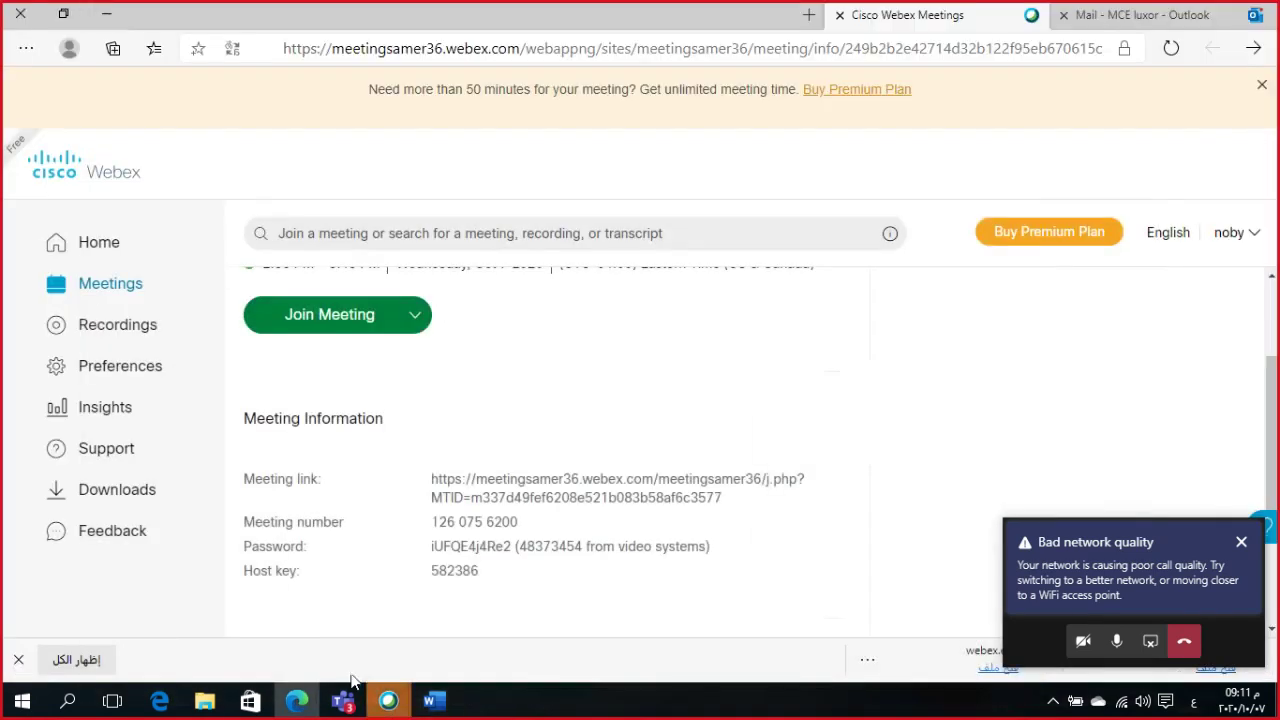
mouse_move(389, 700)
left_click(445, 615)
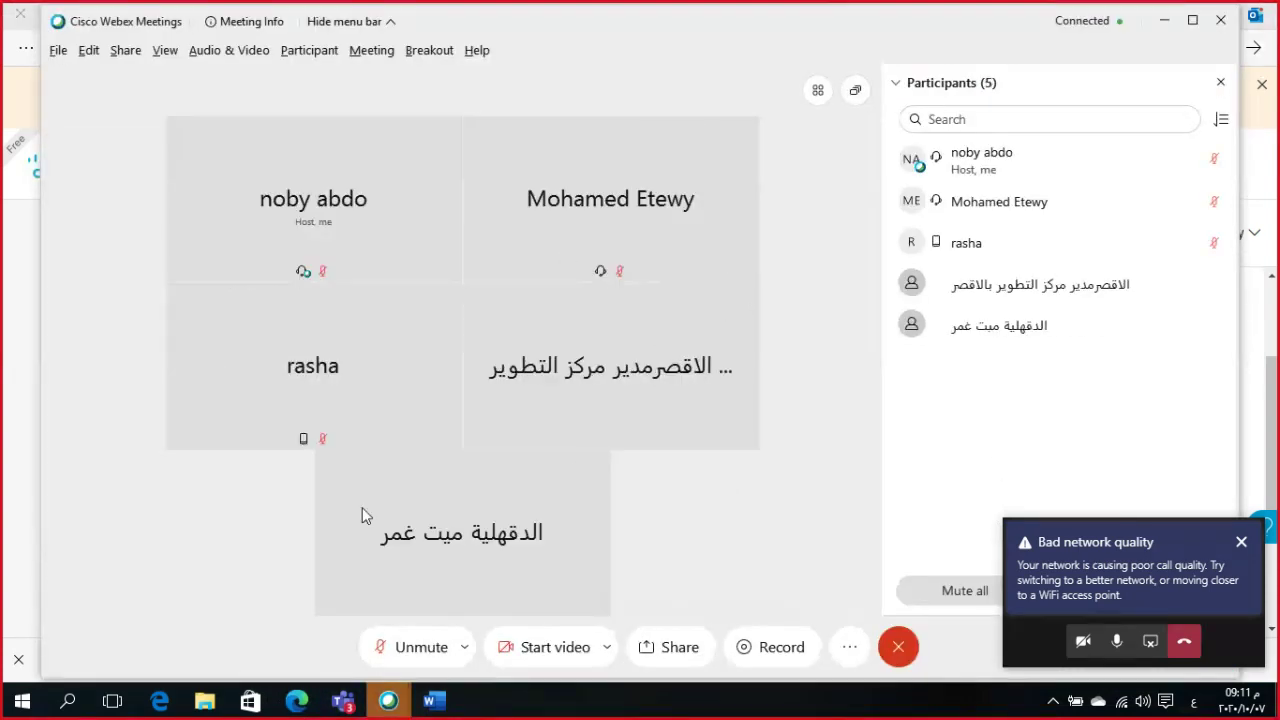
Step: Close the Bad network quality notification and minimize the floating Teams live-call window
left_click(1241, 541)
mouse_move(211, 287)
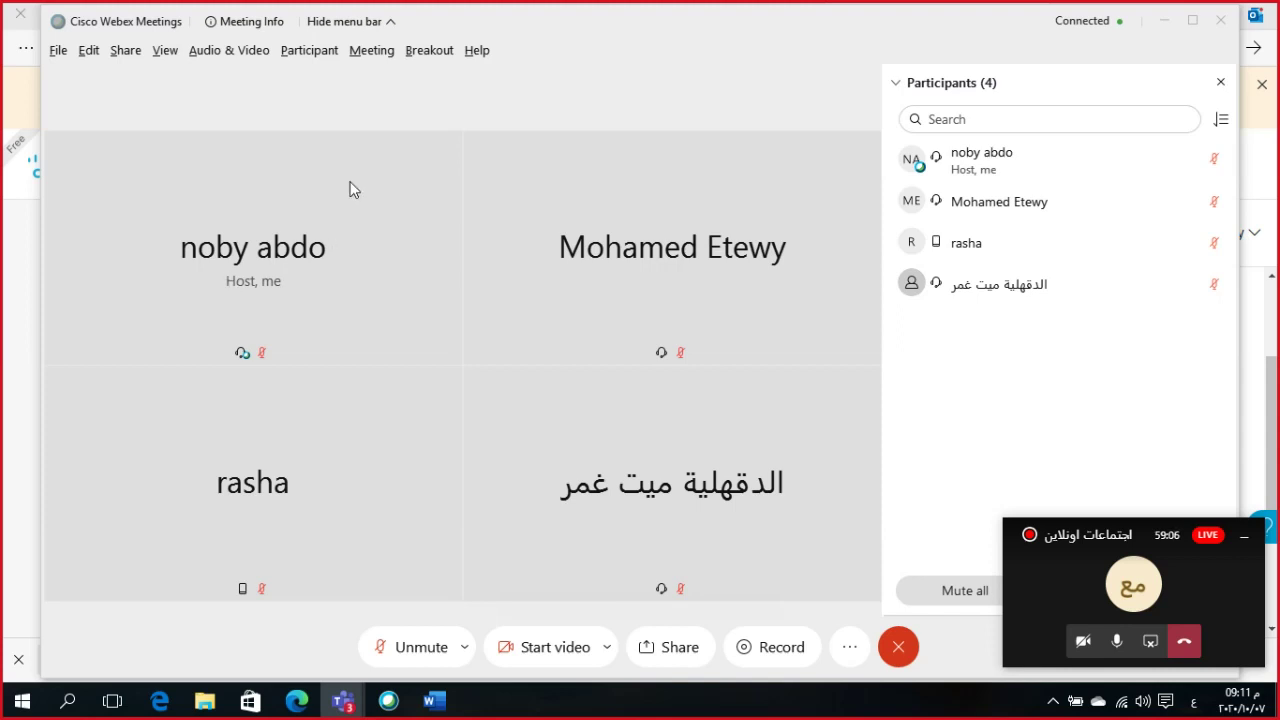
left_click(1242, 537)
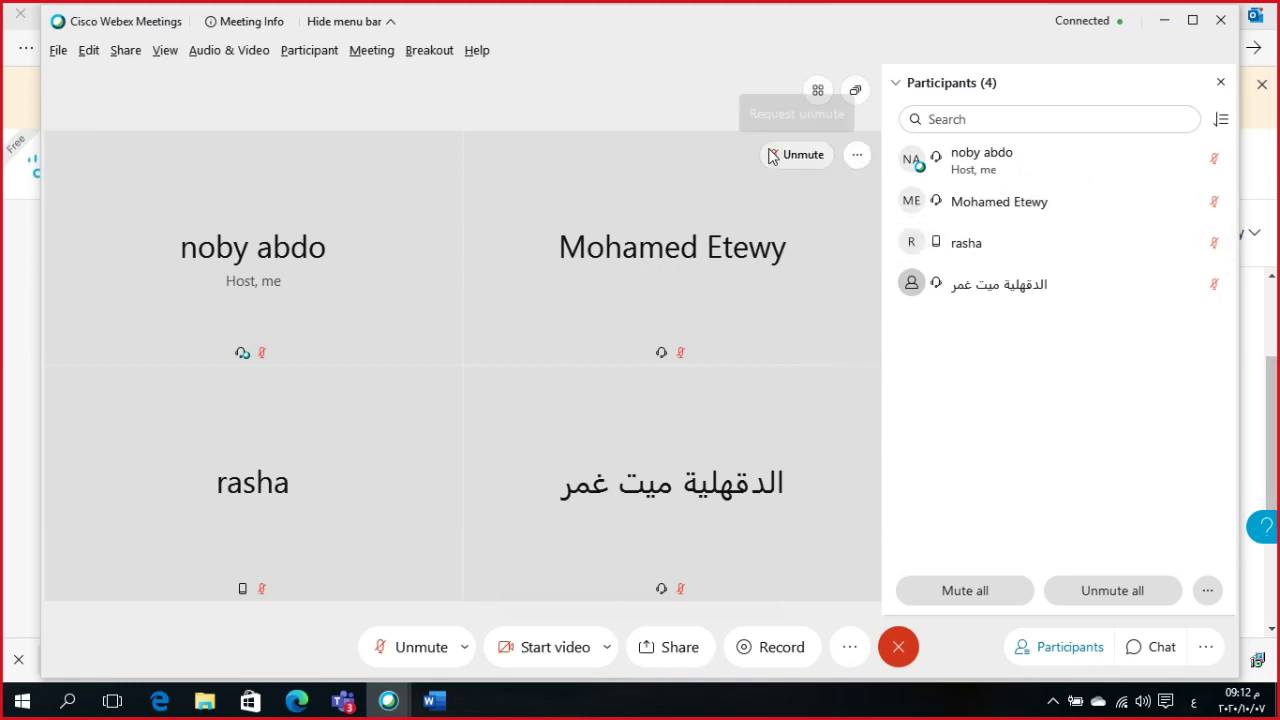
Step: Ask the second listed participant to unmute, sending the request twice
right_click(995, 211)
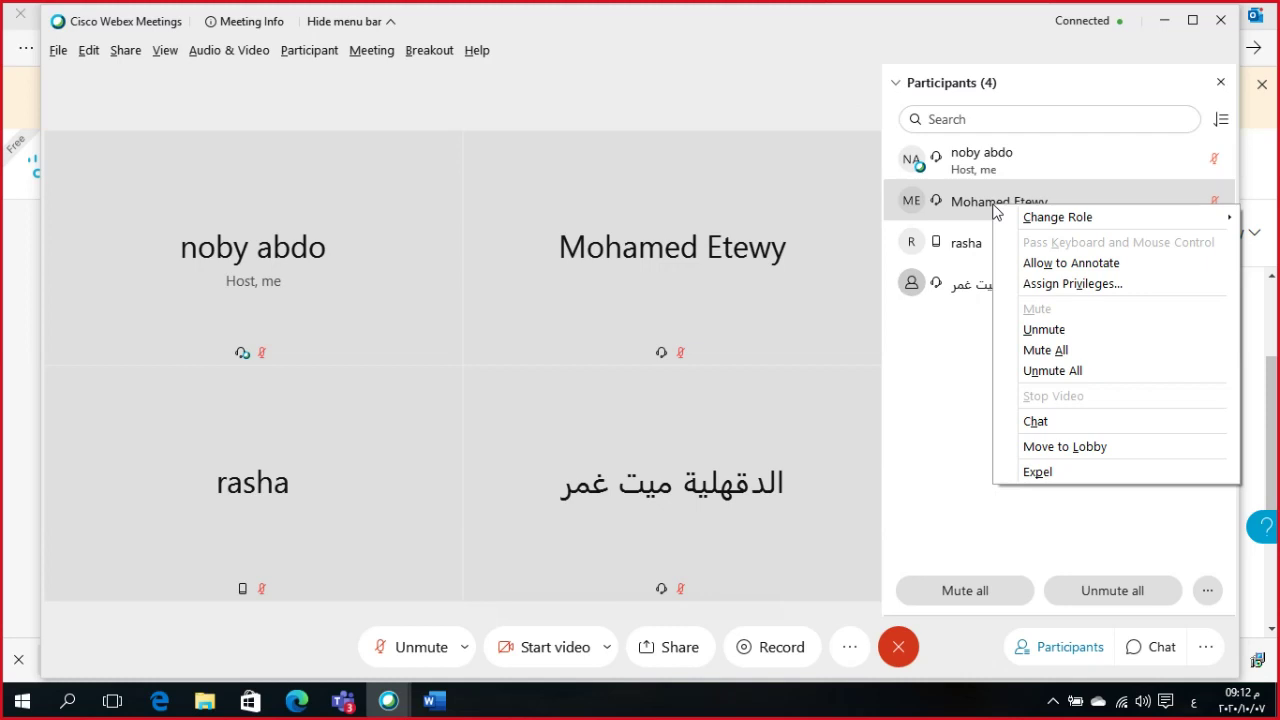
mouse_move(1135, 215)
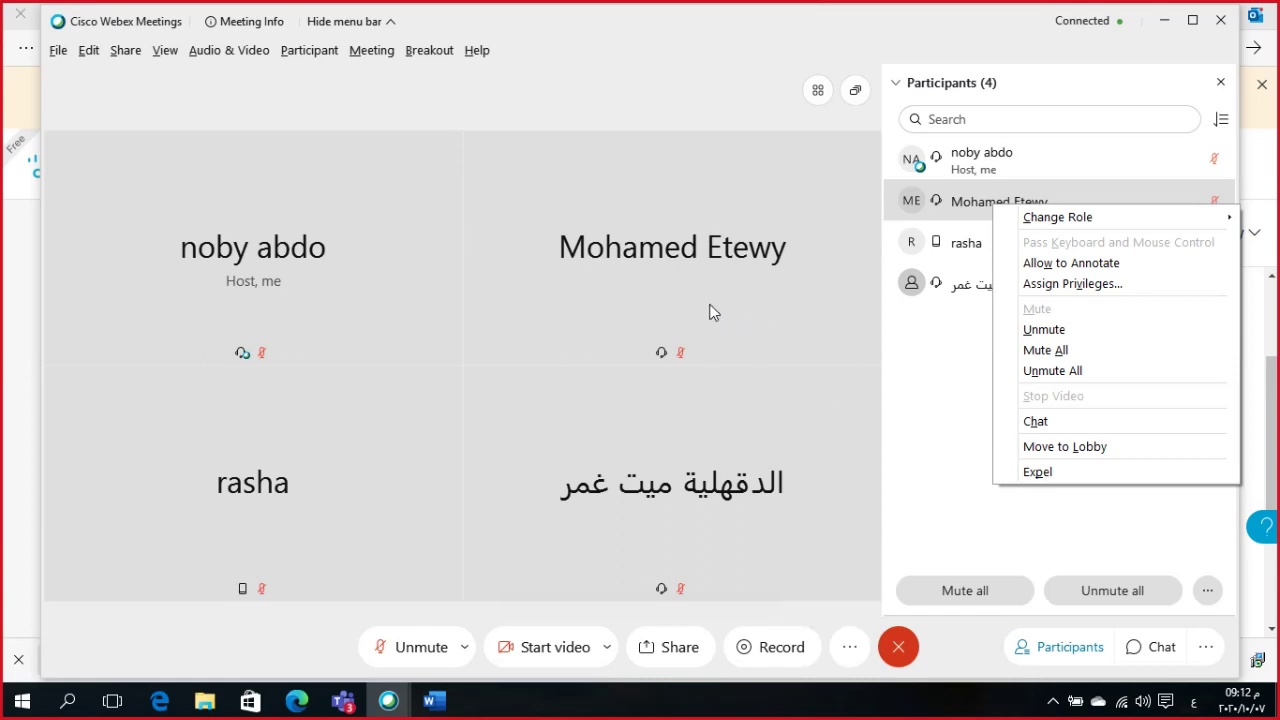
left_click(1055, 331)
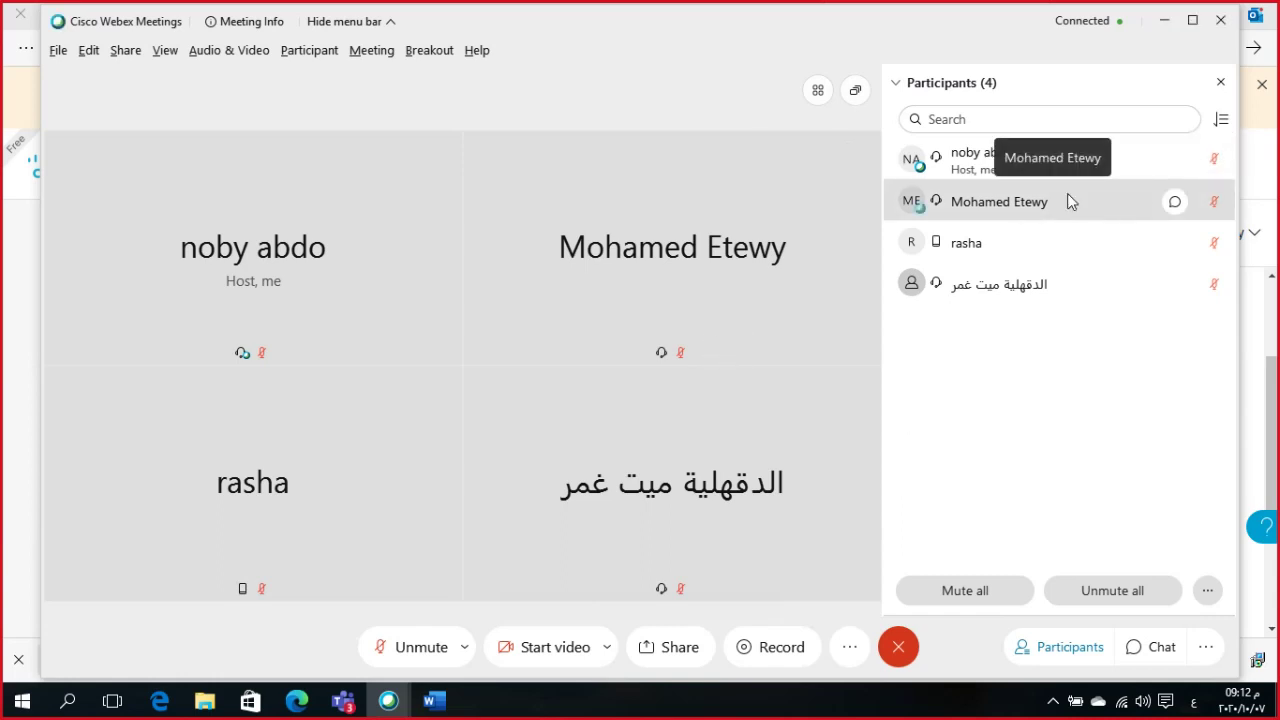
mouse_move(675, 319)
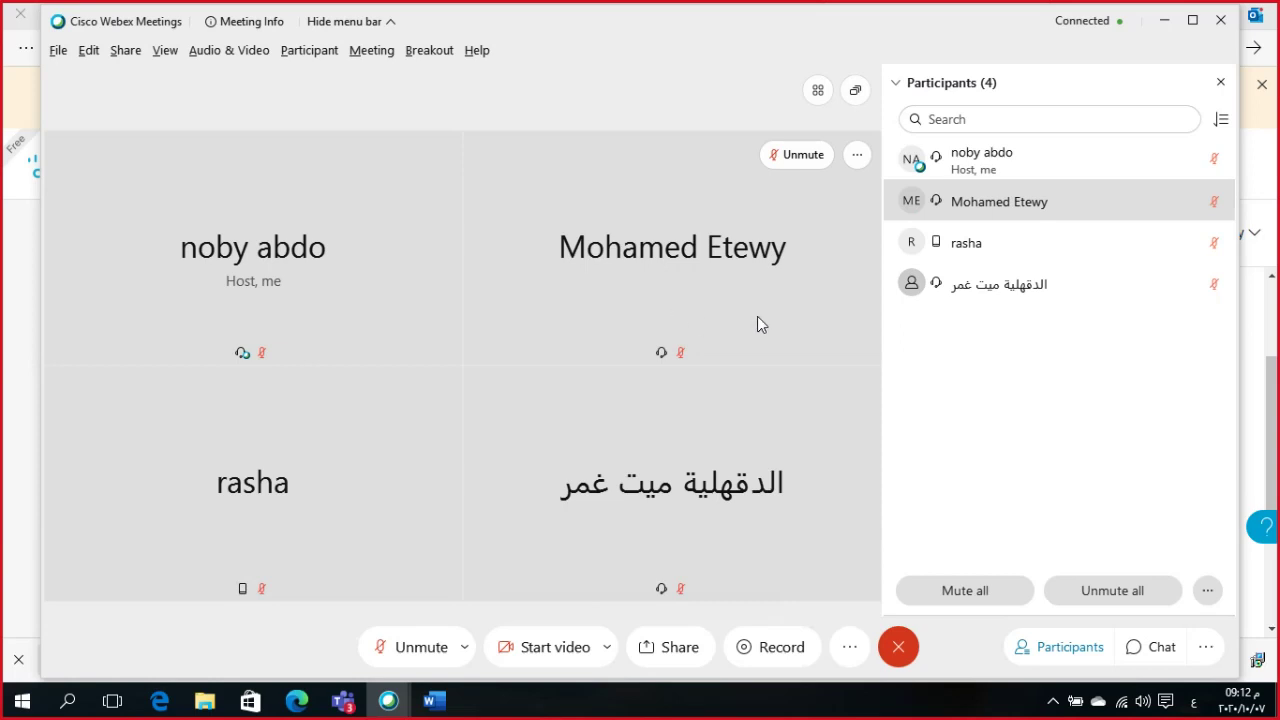
right_click(981, 203)
left_click(1068, 330)
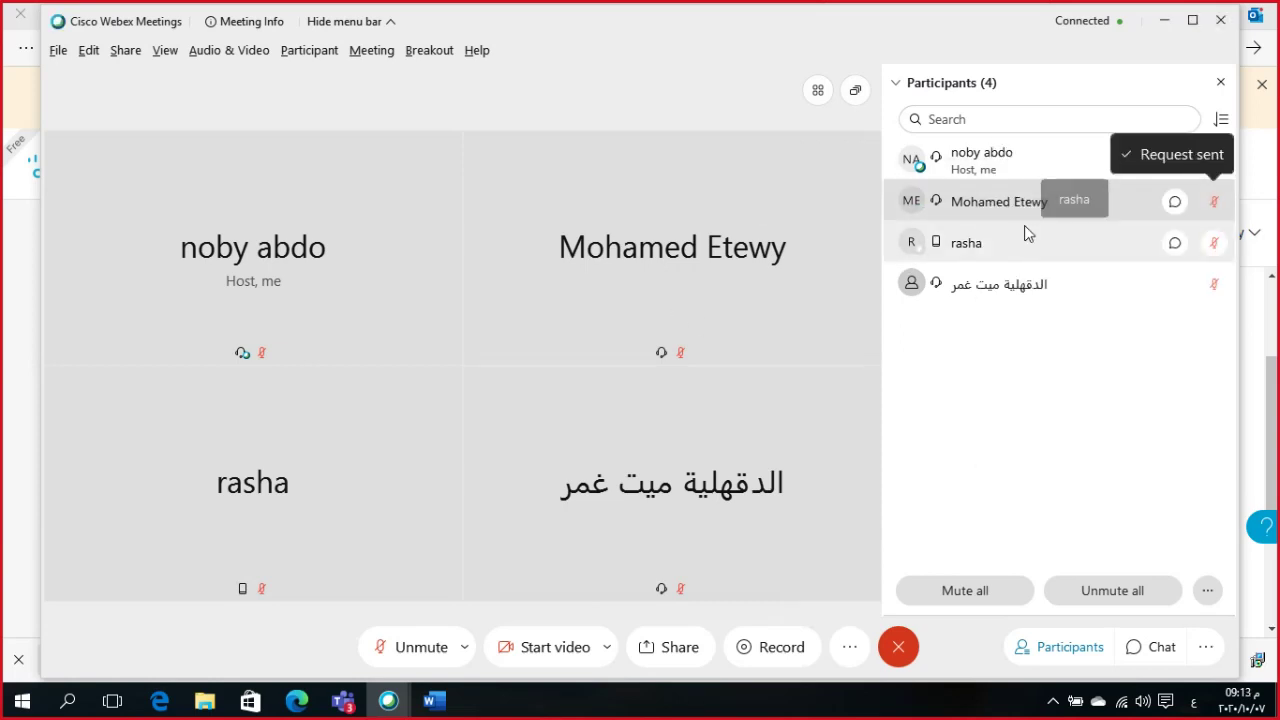
Step: Start a private chat with that participant and collapse the Chat section
right_click(1021, 208)
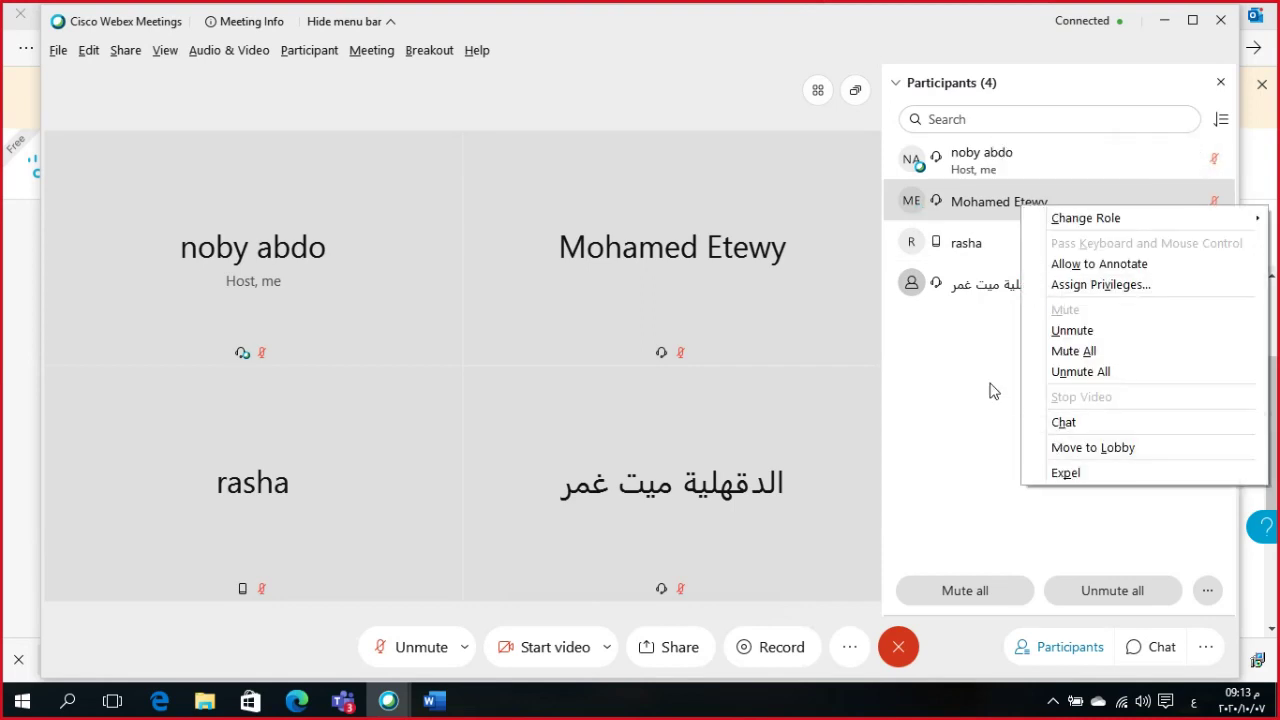
left_click(1064, 422)
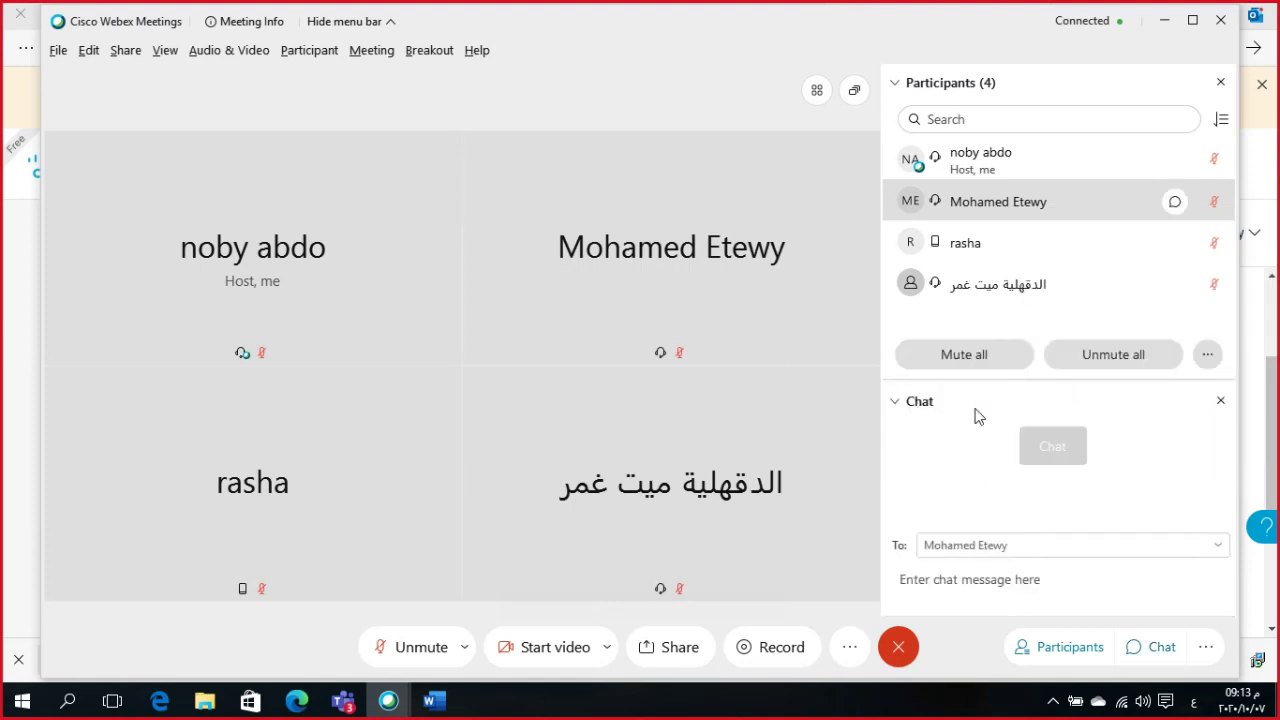
left_click(891, 404)
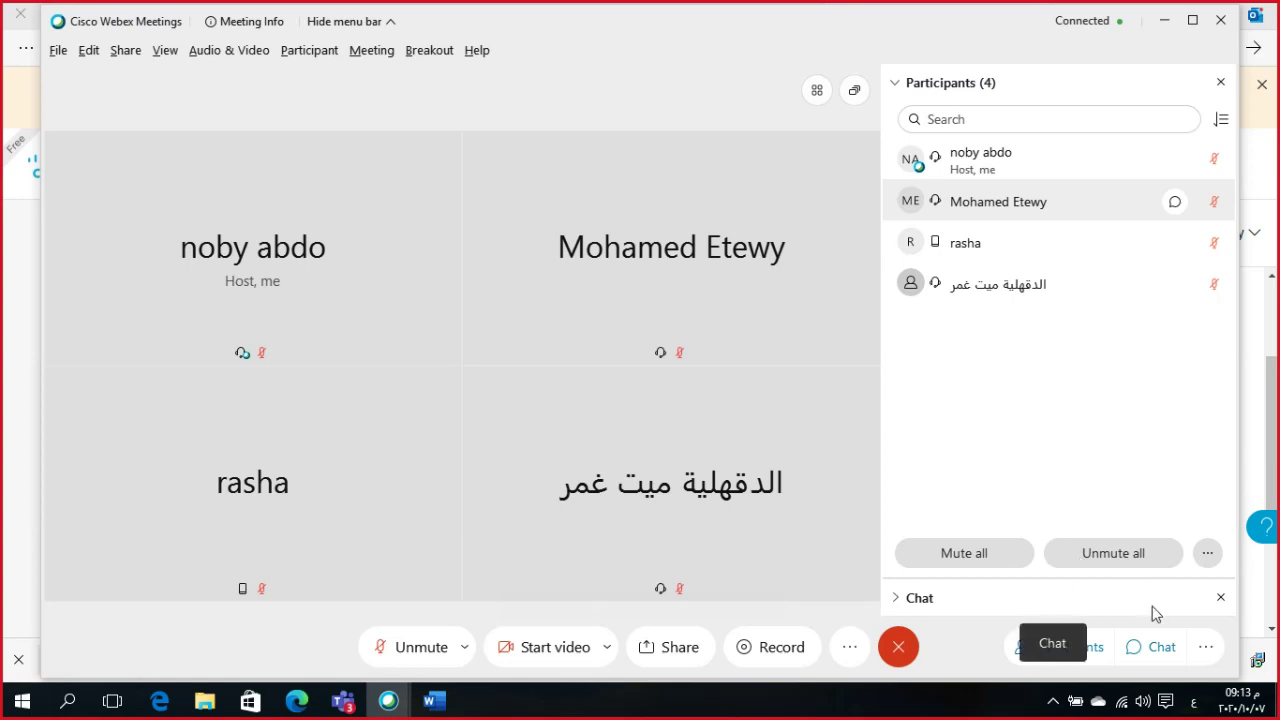
right_click(996, 225)
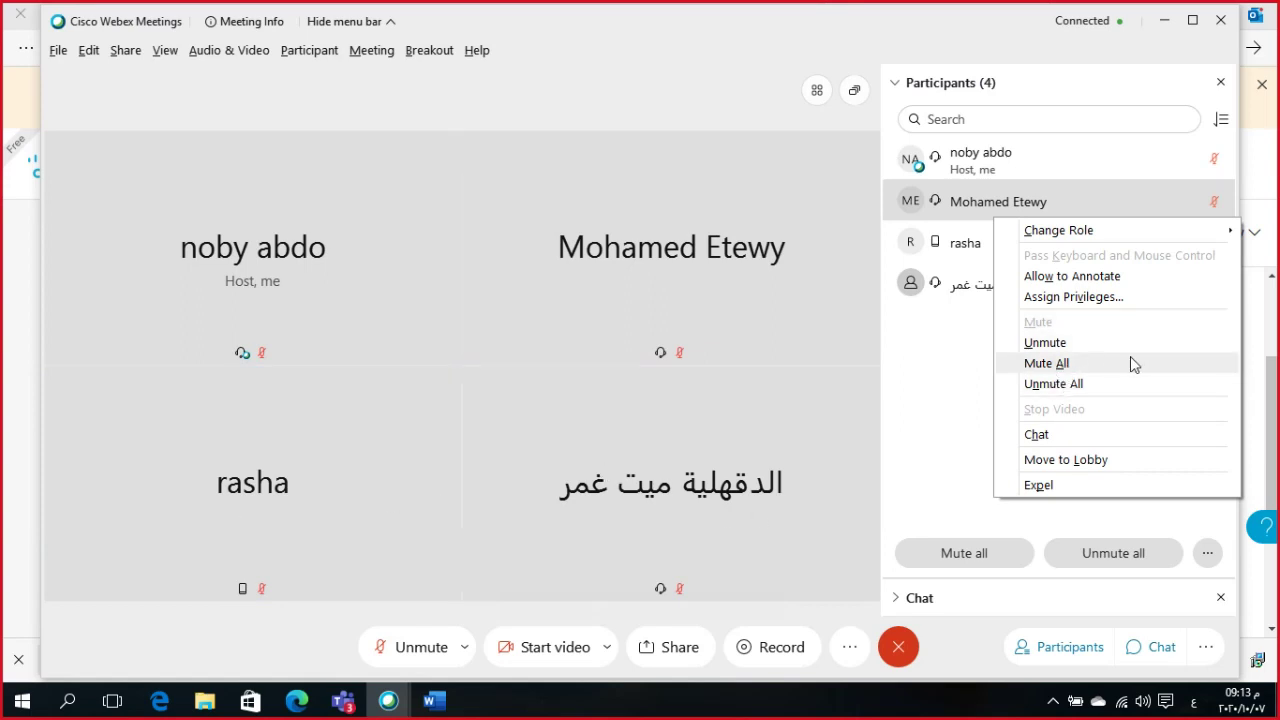
left_click(658, 378)
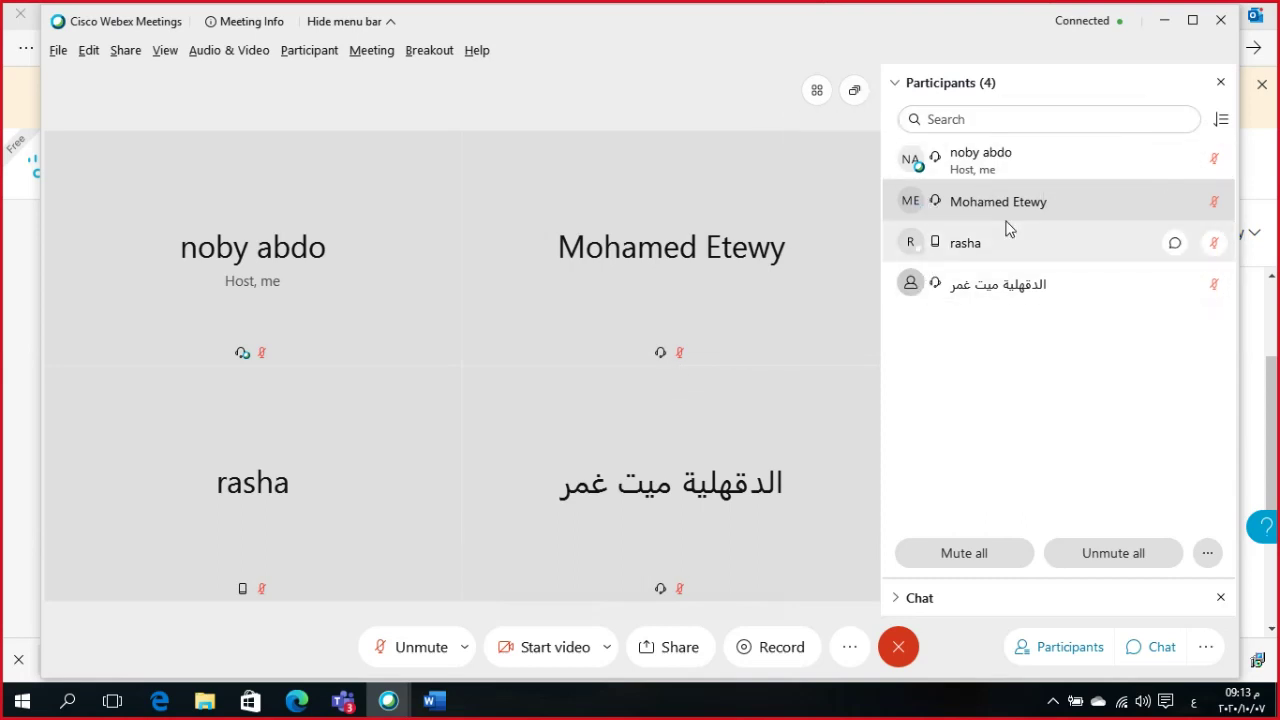
mouse_move(830, 95)
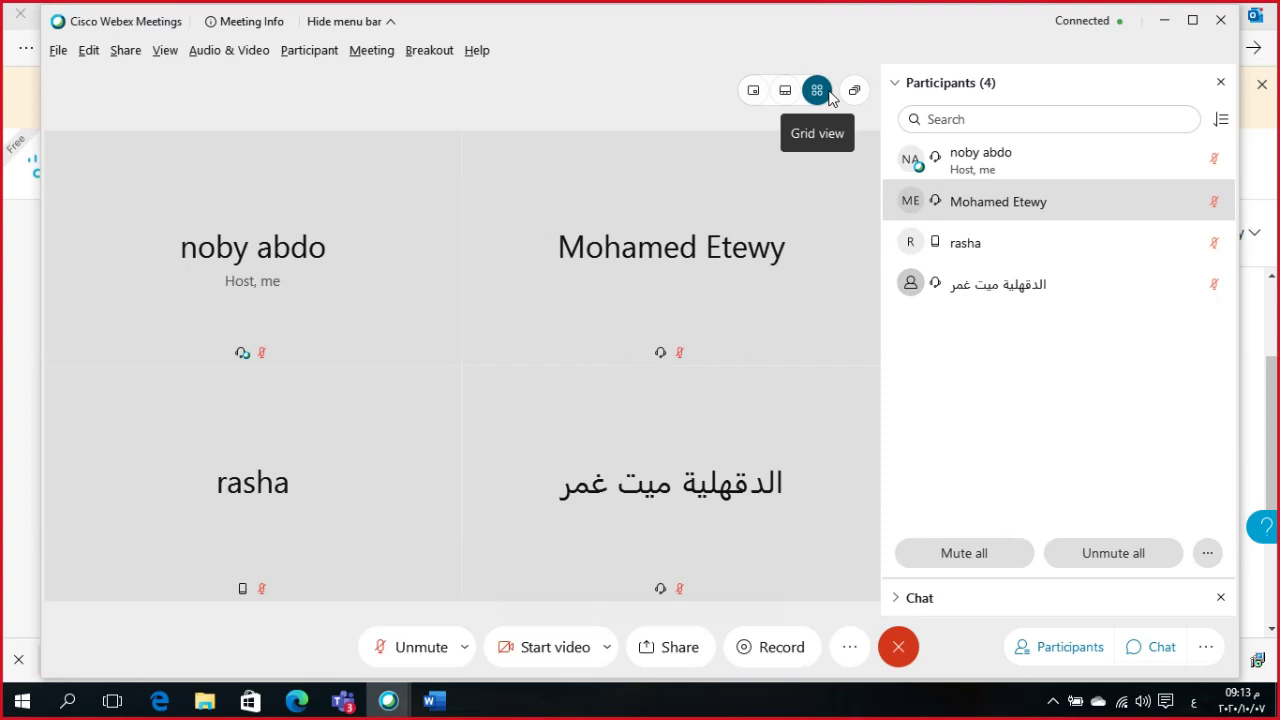
Step: Cycle through Stage, Active speaker and thumbnail layouts, toggle full screen, then settle on Grid view
left_click(790, 94)
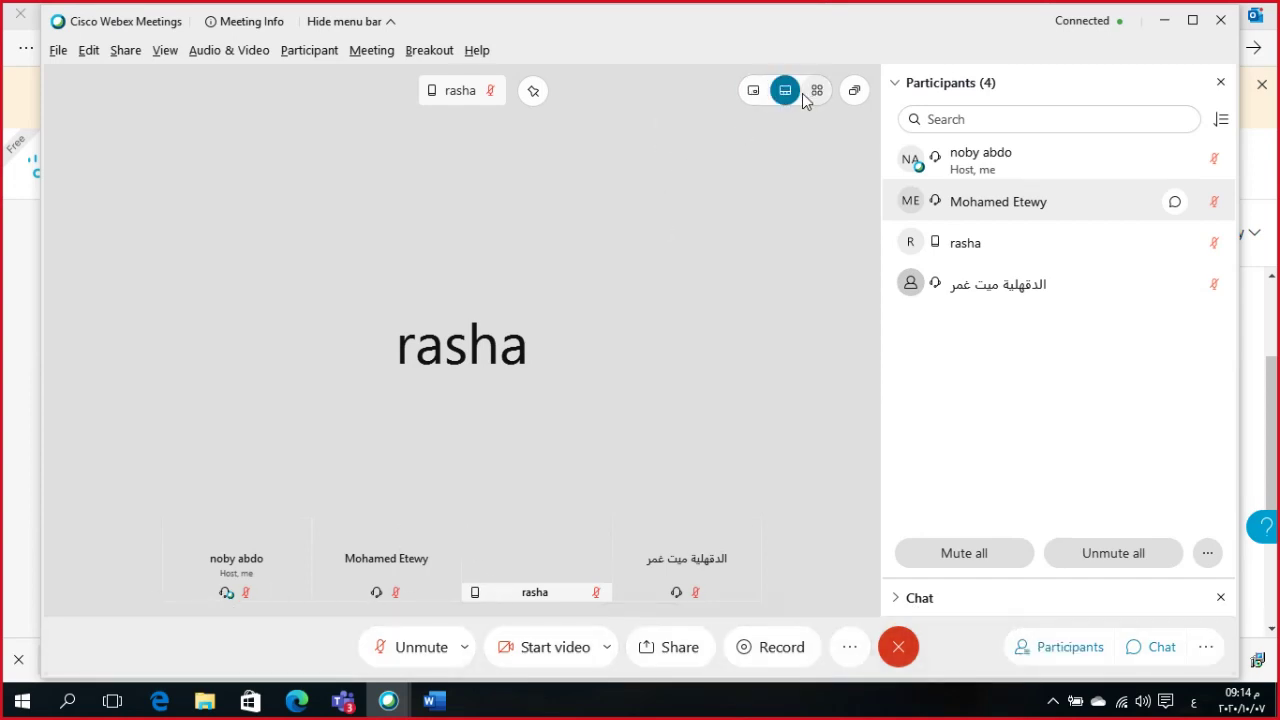
left_click(755, 92)
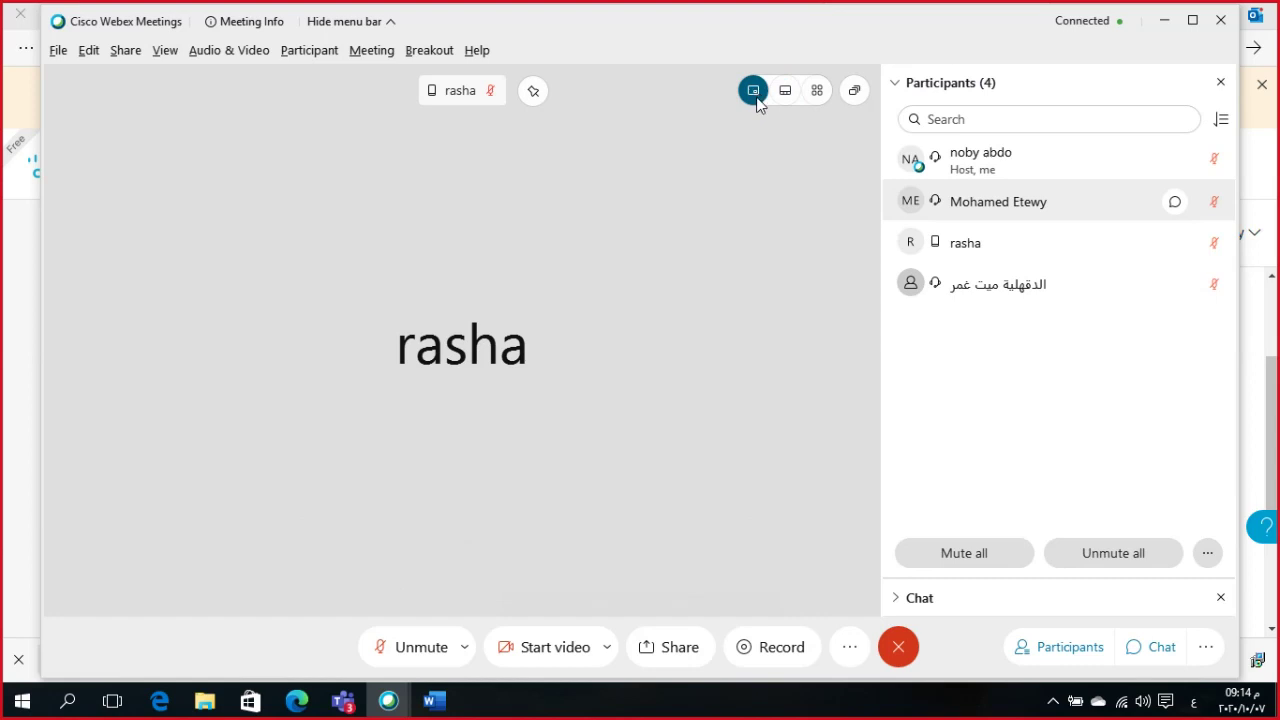
left_click(795, 92)
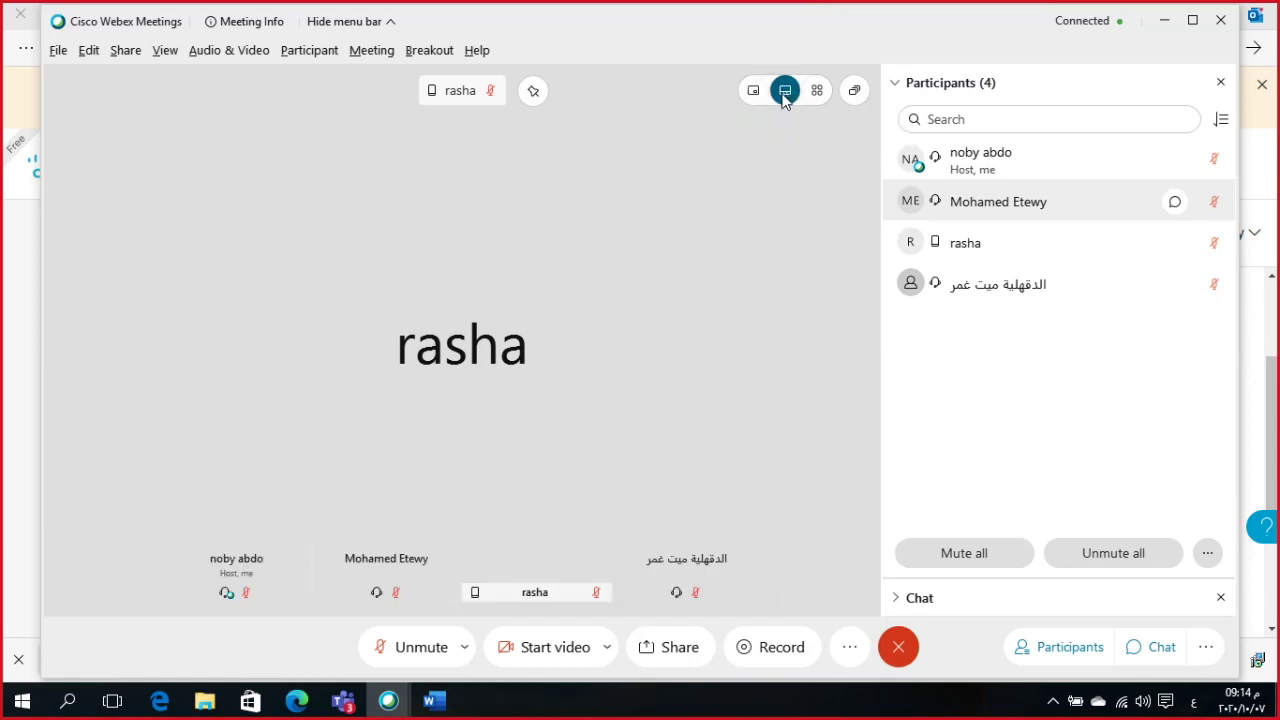
left_click(855, 91)
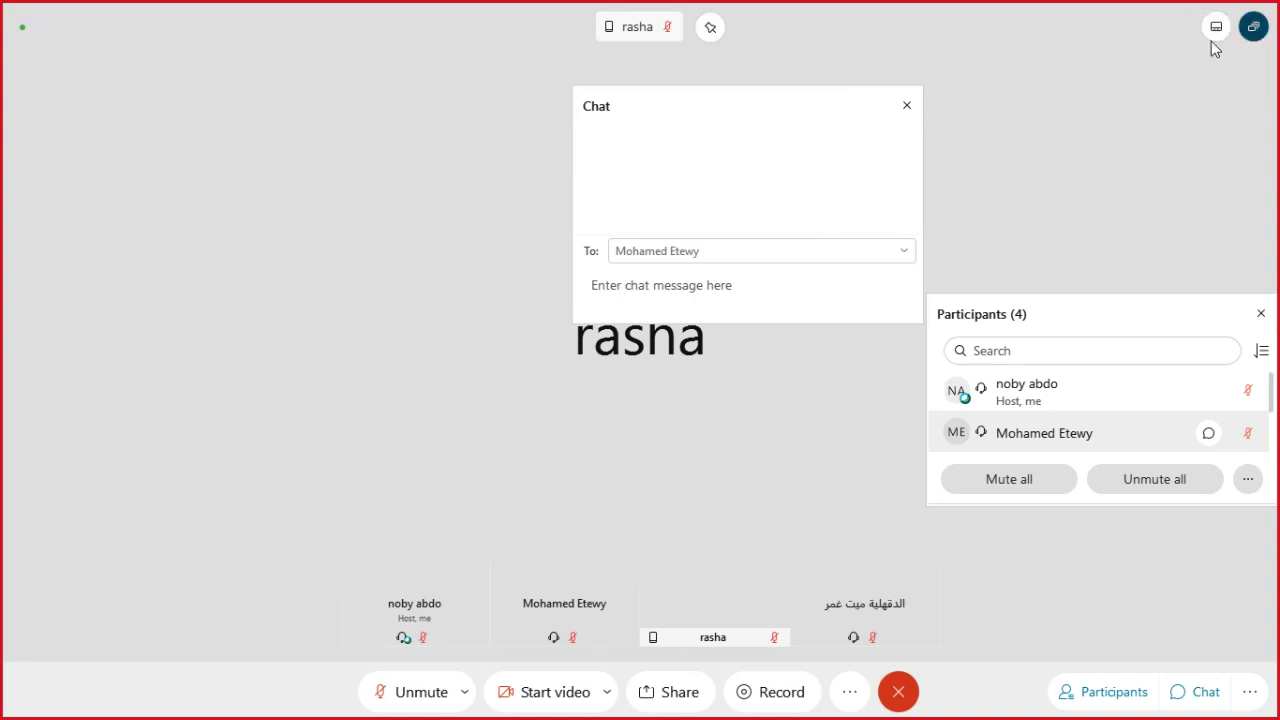
left_click(1216, 27)
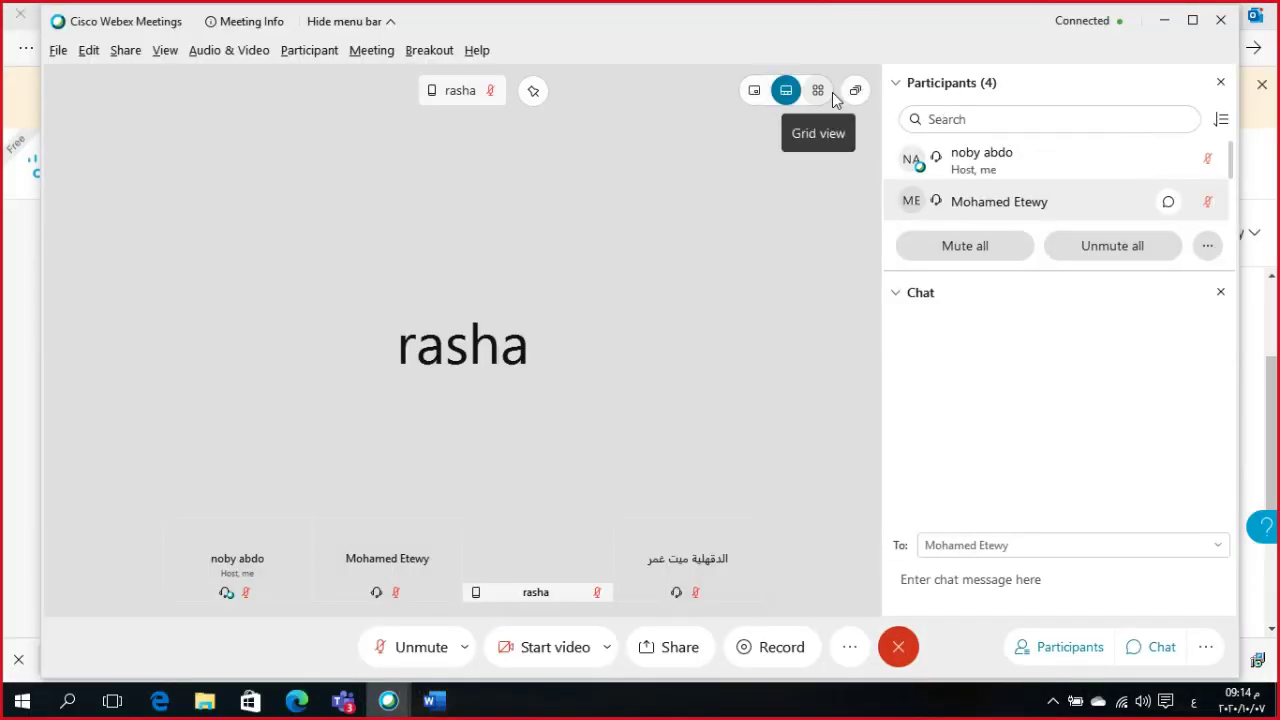
left_click(818, 96)
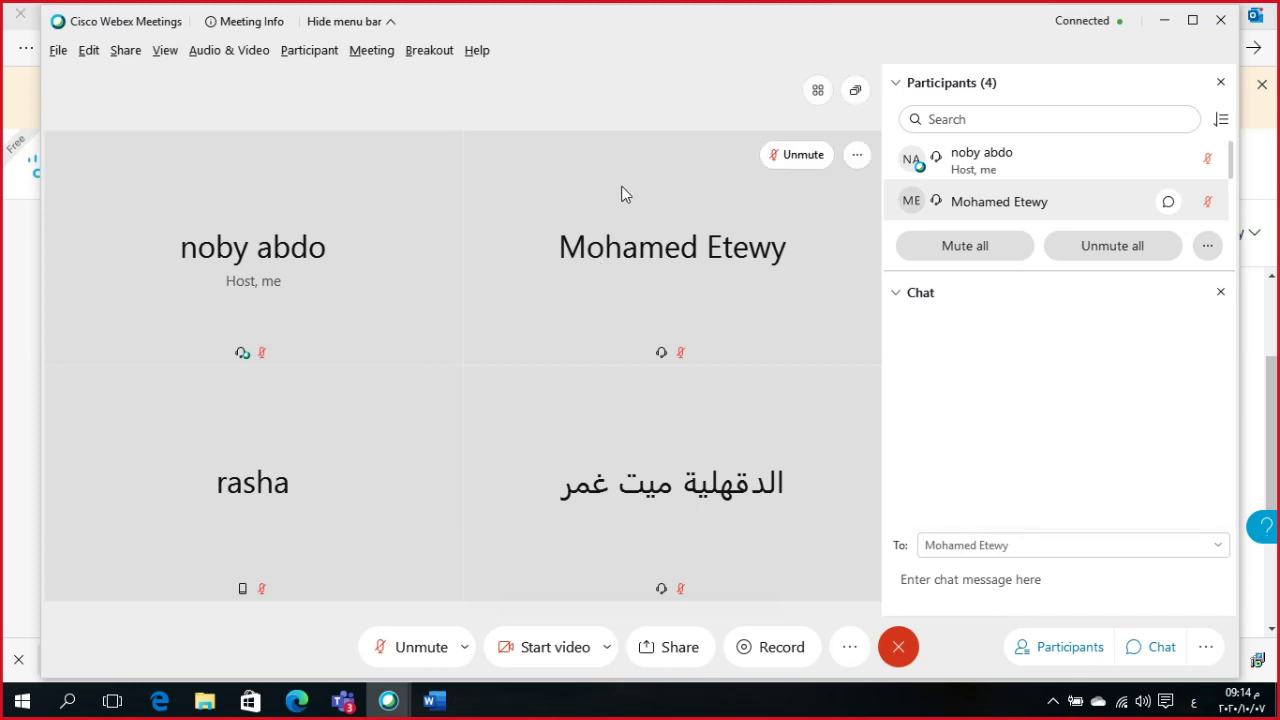
Step: Open the audio device options under Unmute, then close them
mouse_move(792, 91)
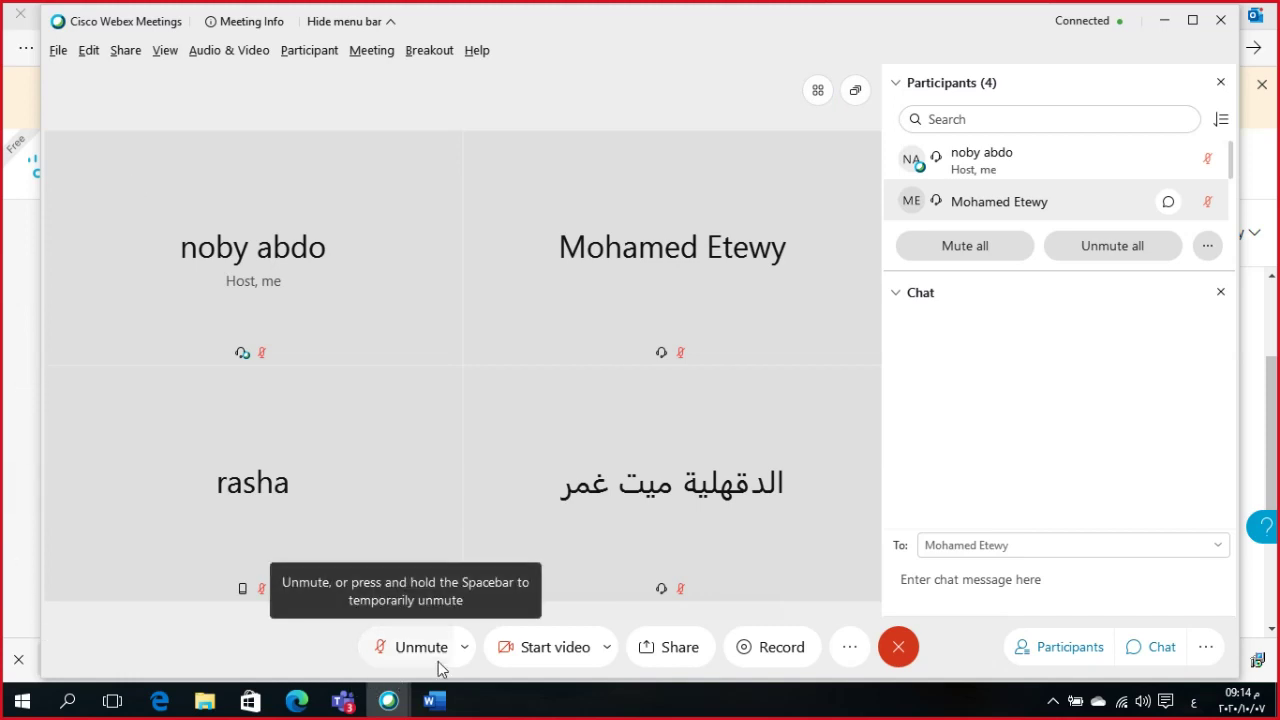
left_click(468, 649)
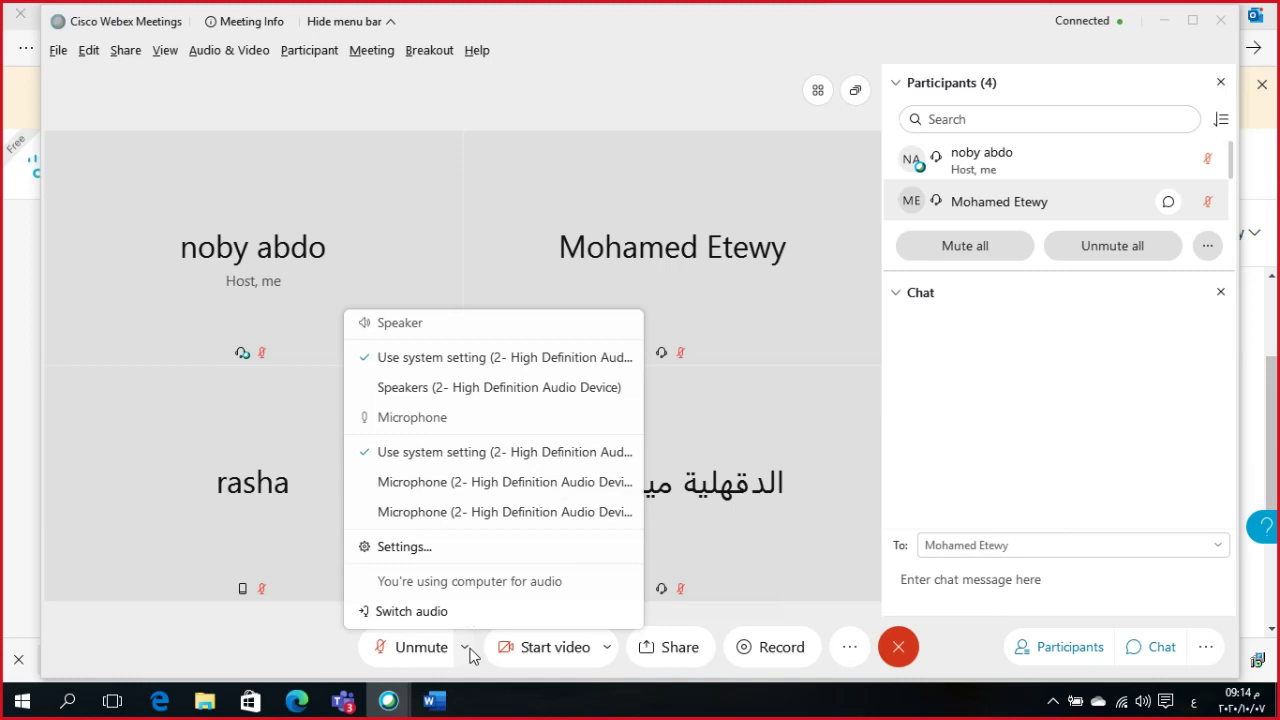
left_click(237, 643)
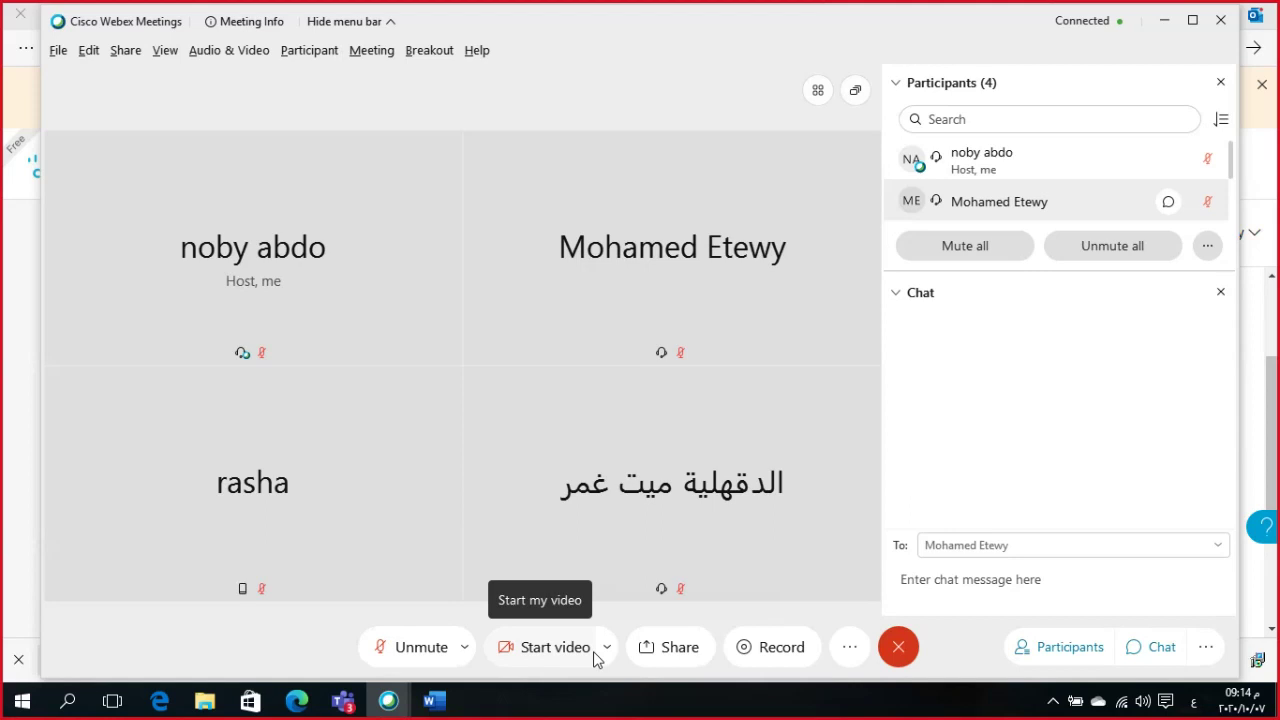
Step: Turn the camera on and off again, then bring up the Share Content choices
left_click(596, 659)
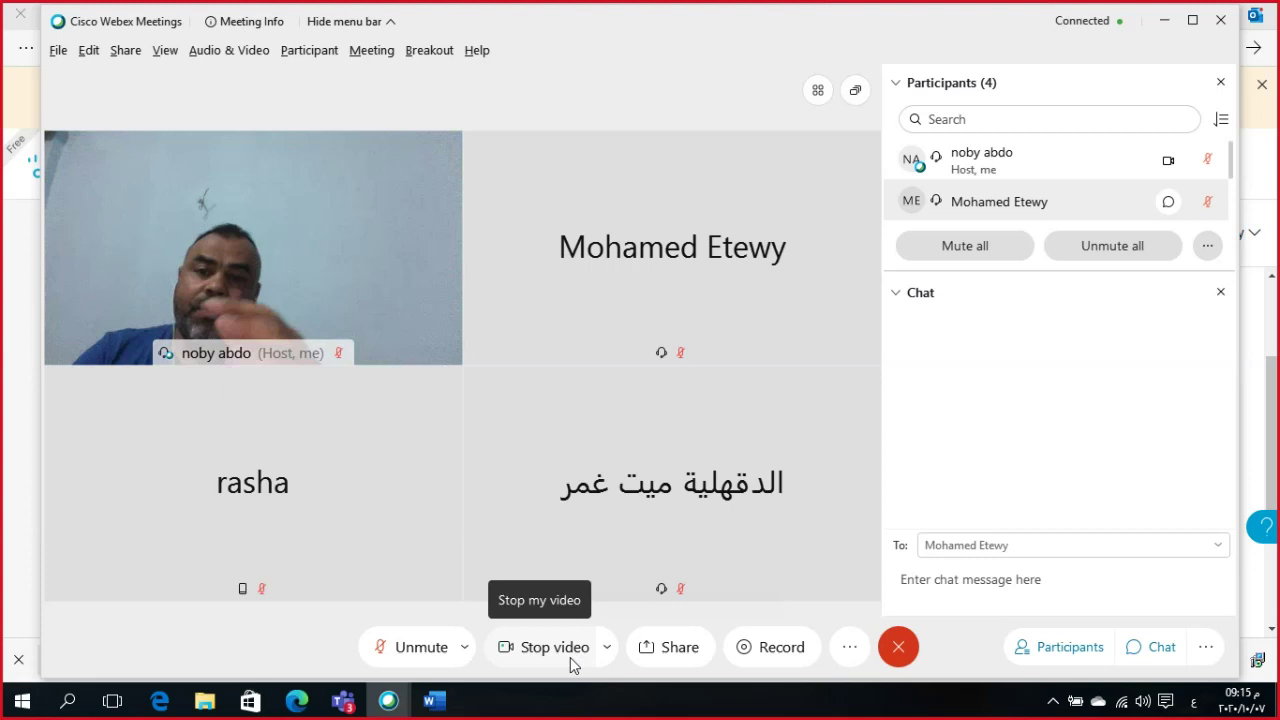
left_click(570, 657)
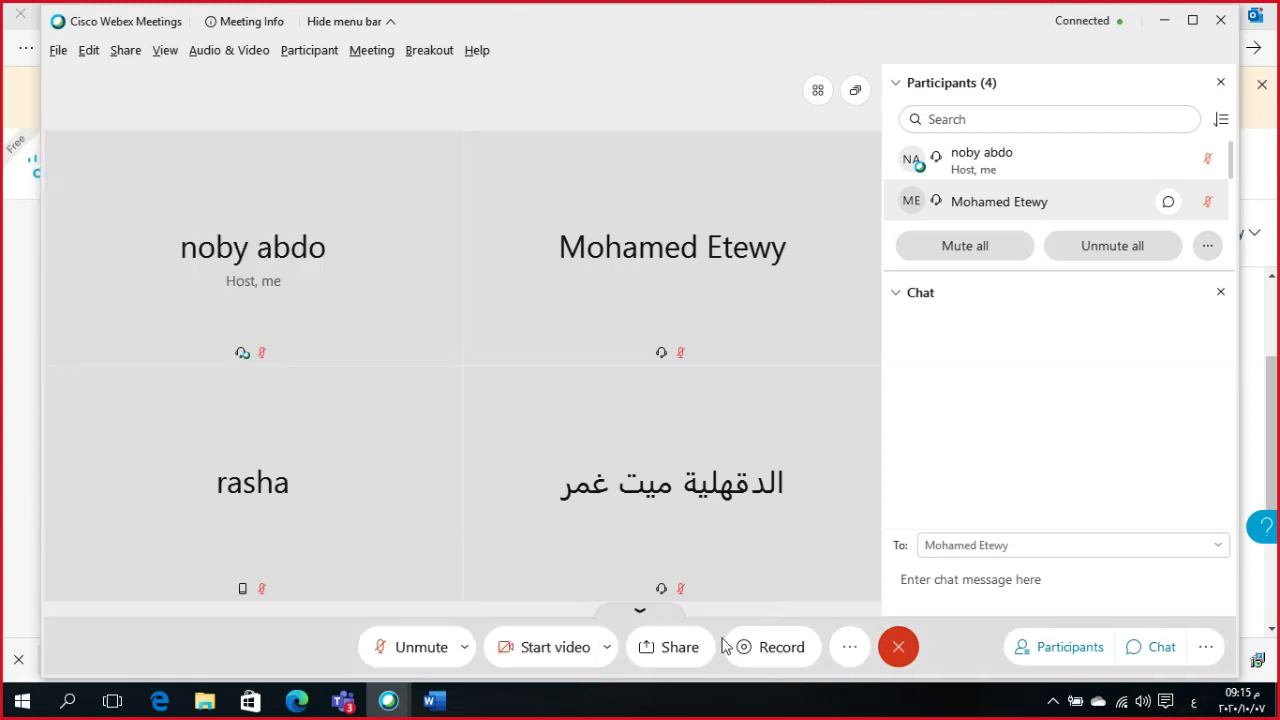
left_click(674, 656)
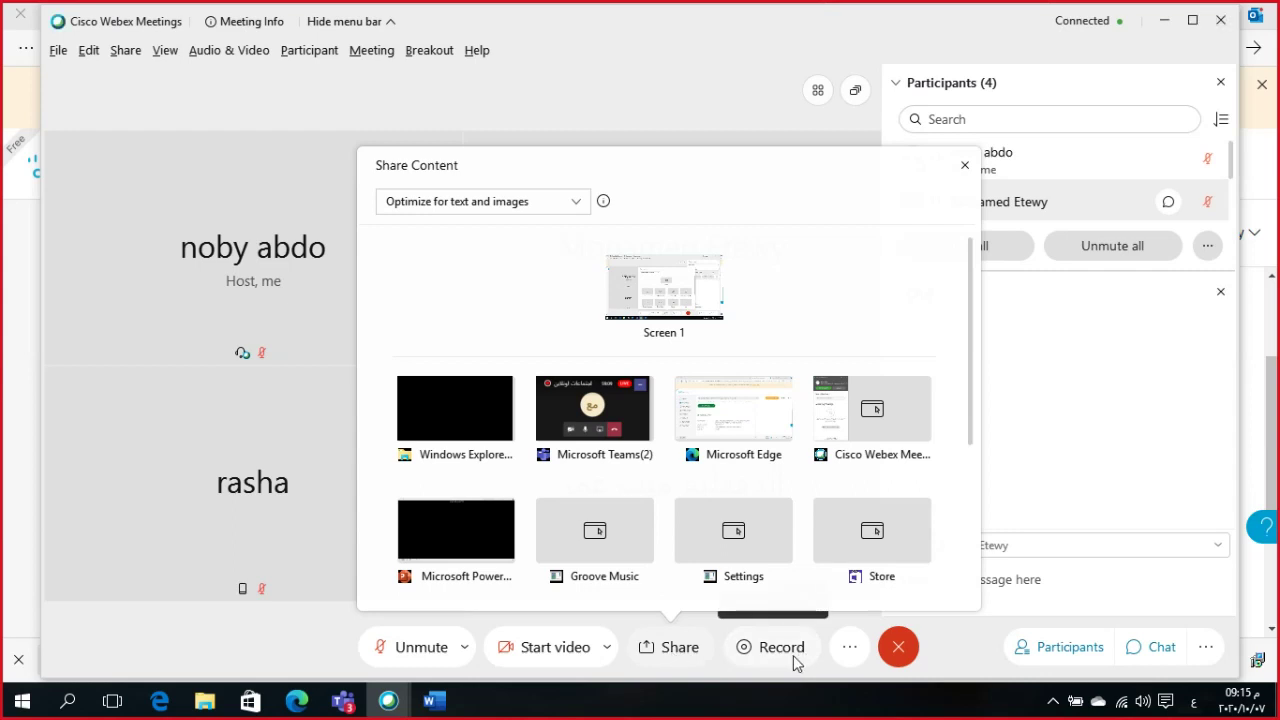
Step: Record the meeting as an MP4 in Documents, pausing at 00:00:11 and then stopping
left_click(212, 630)
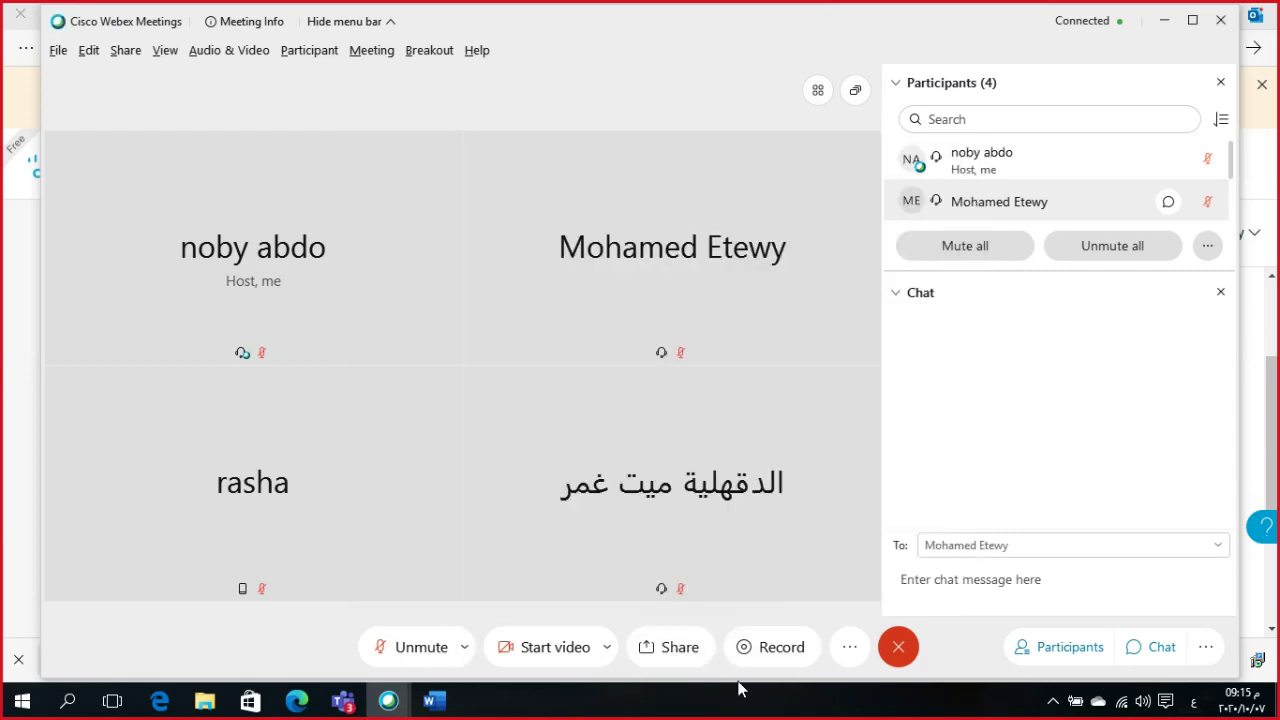
left_click(781, 647)
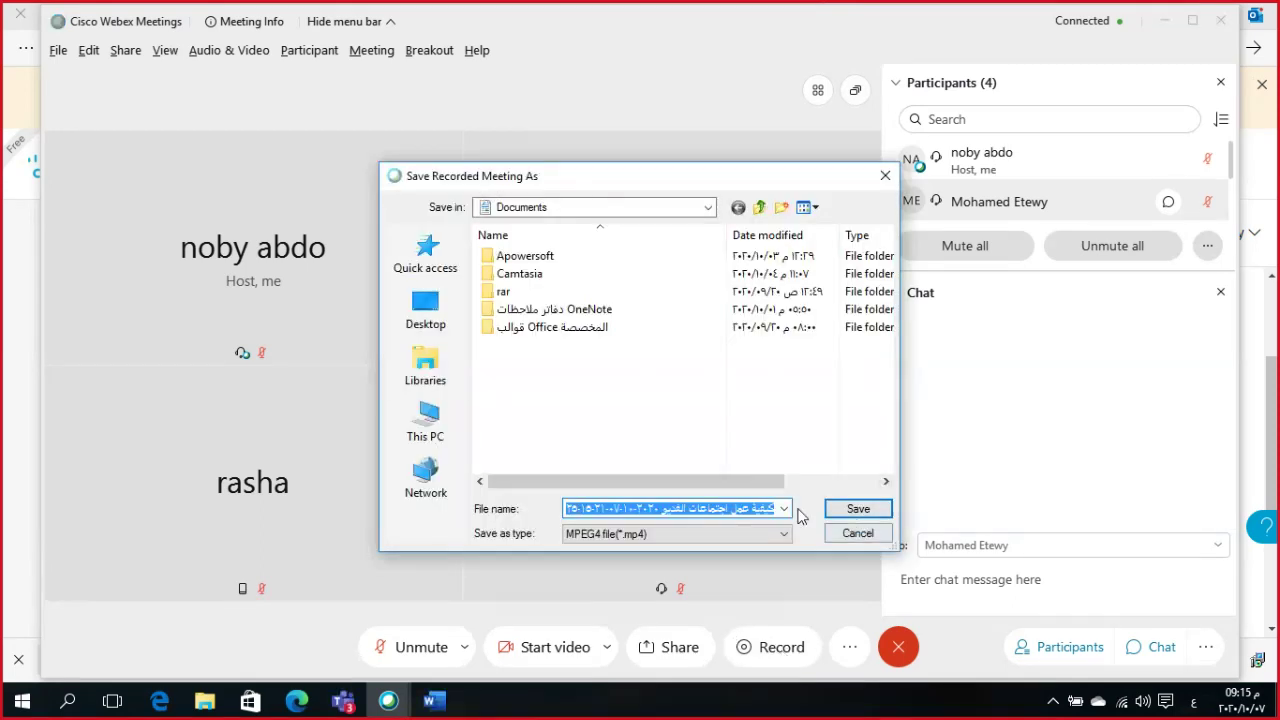
left_click(848, 510)
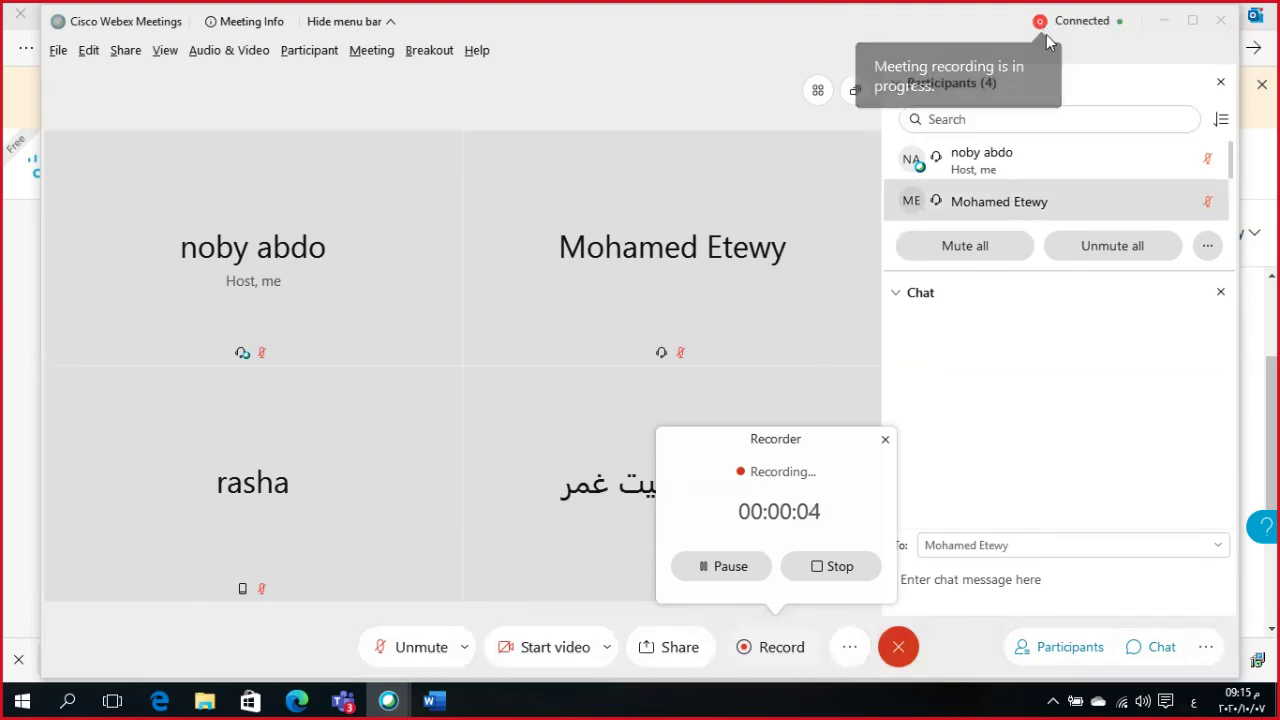
left_click(728, 580)
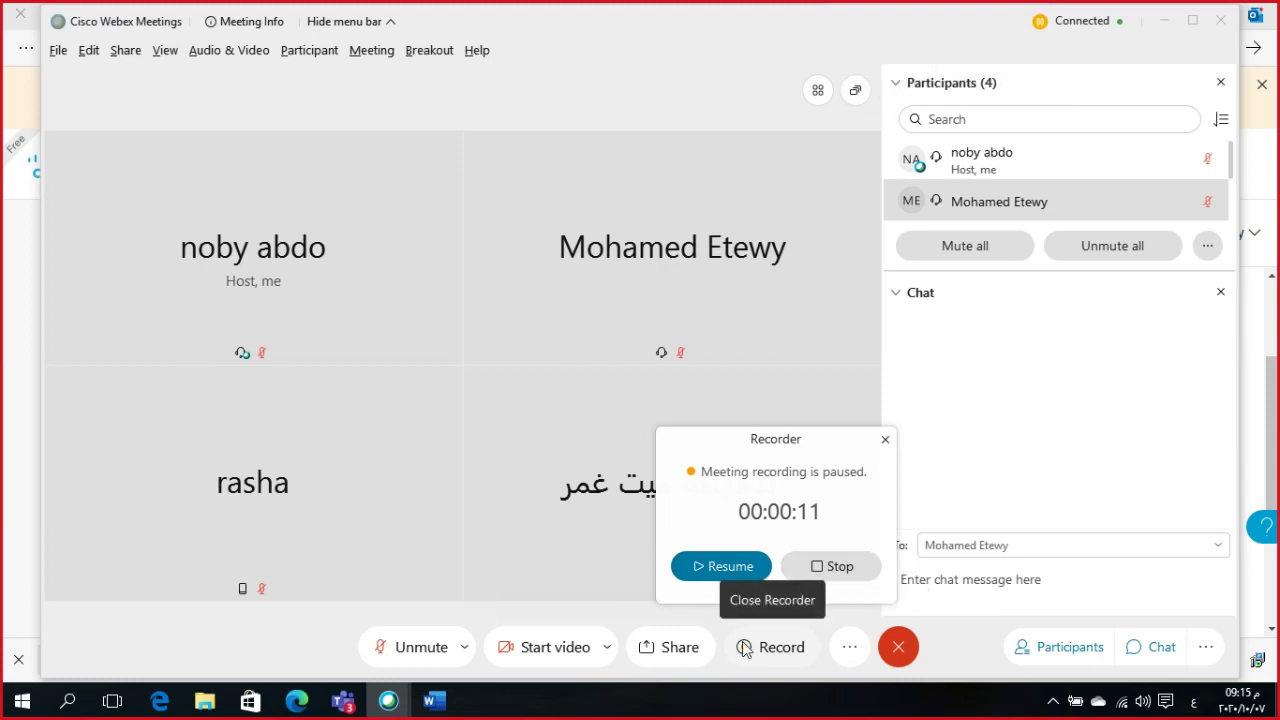
left_click(822, 573)
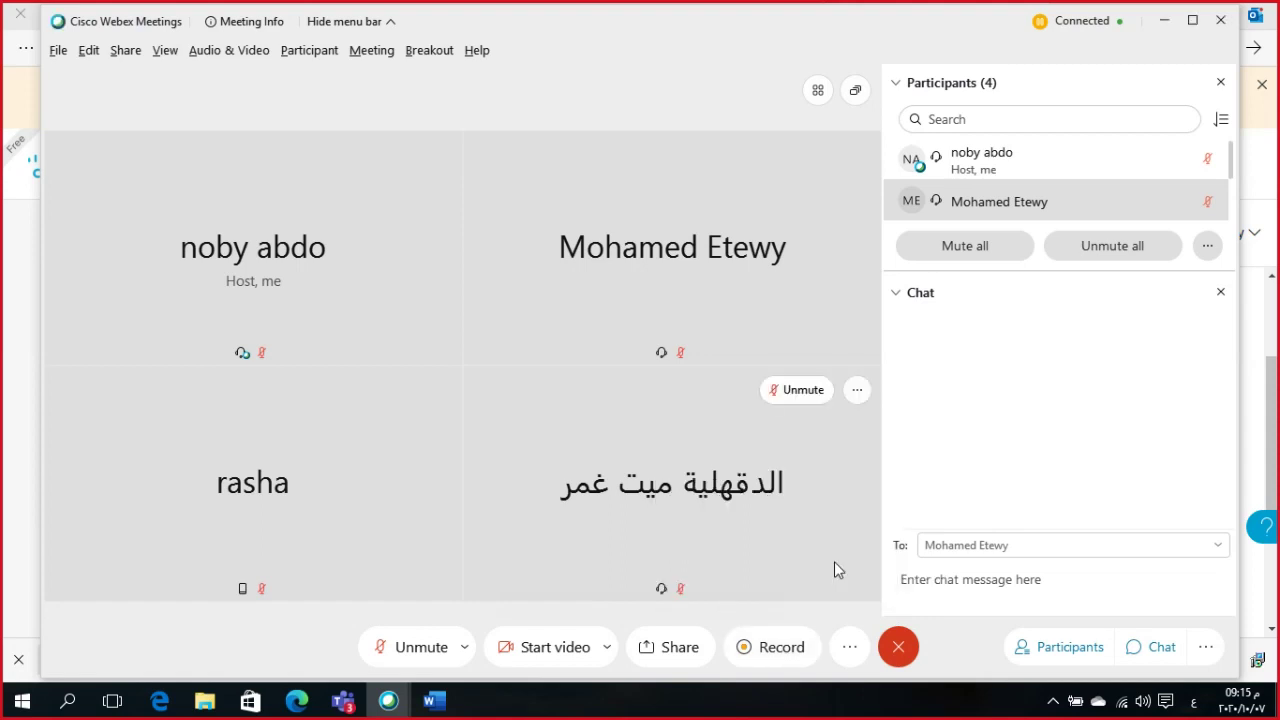
Step: Lock the meeting from More options, then unlock it again
left_click(842, 658)
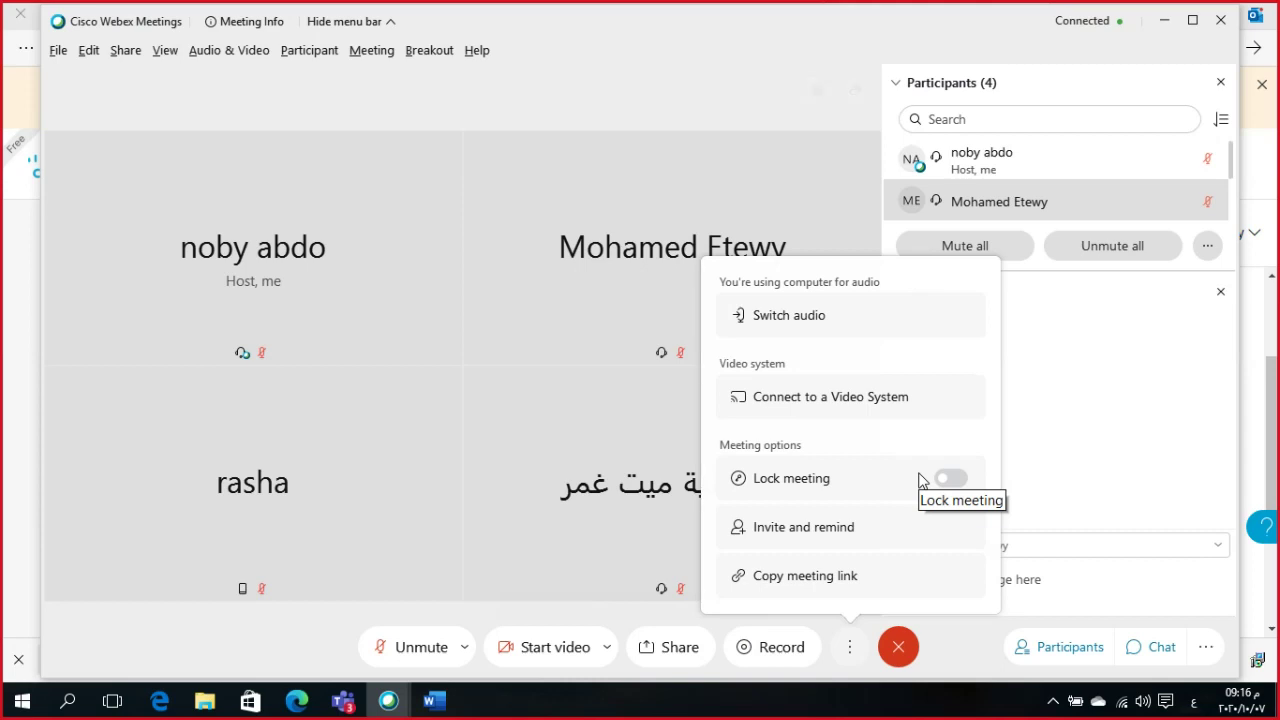
left_click(951, 481)
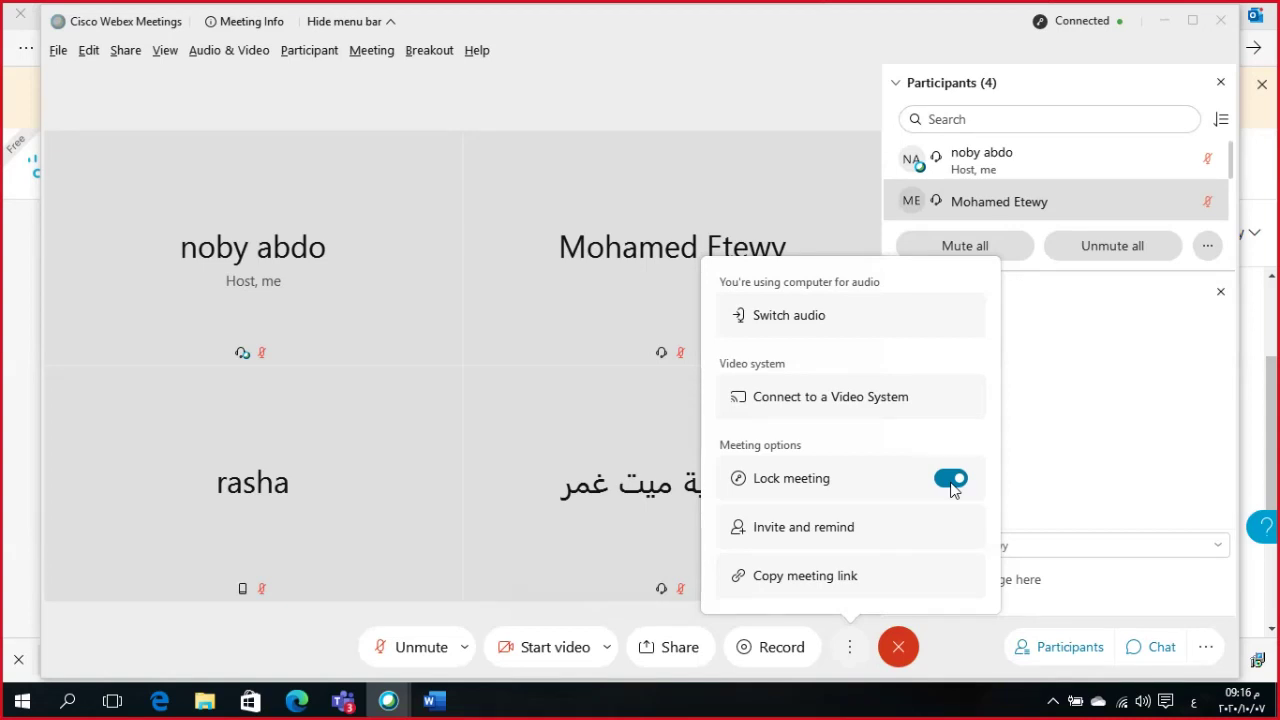
left_click(951, 480)
Step: Open and close Invite and remind, then copy the meeting link
left_click(808, 534)
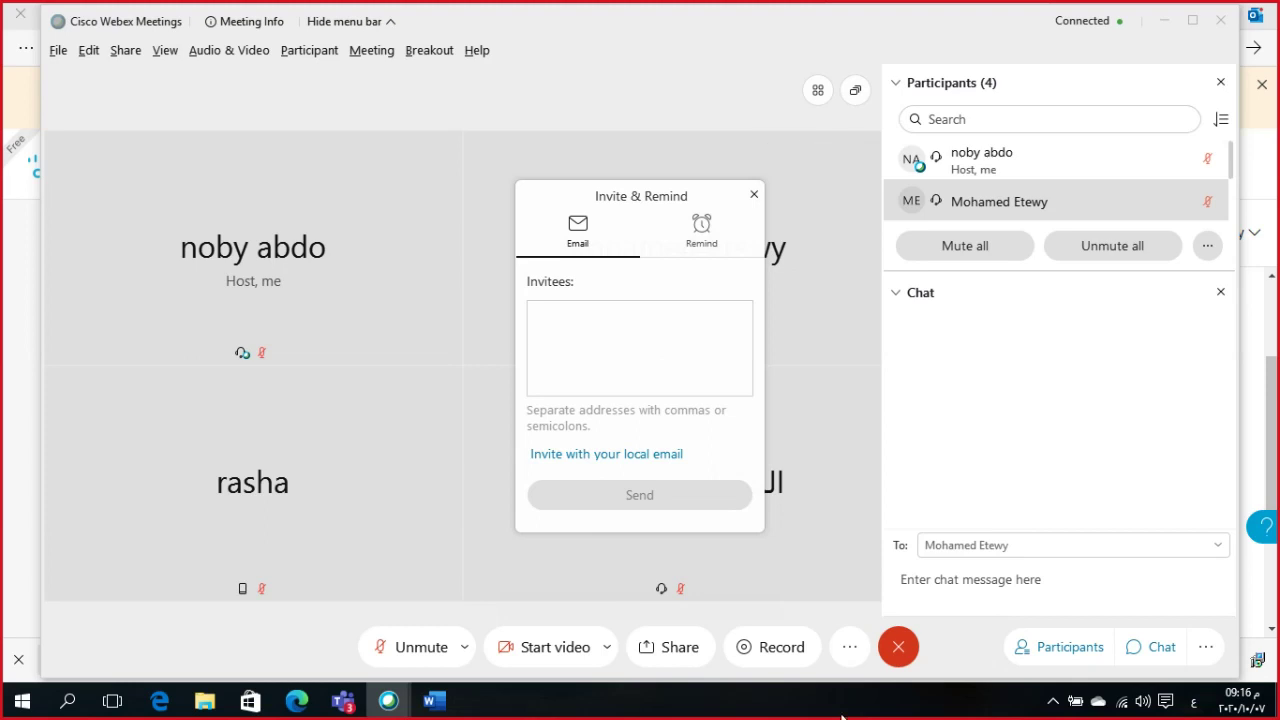
left_click(754, 194)
left_click(849, 645)
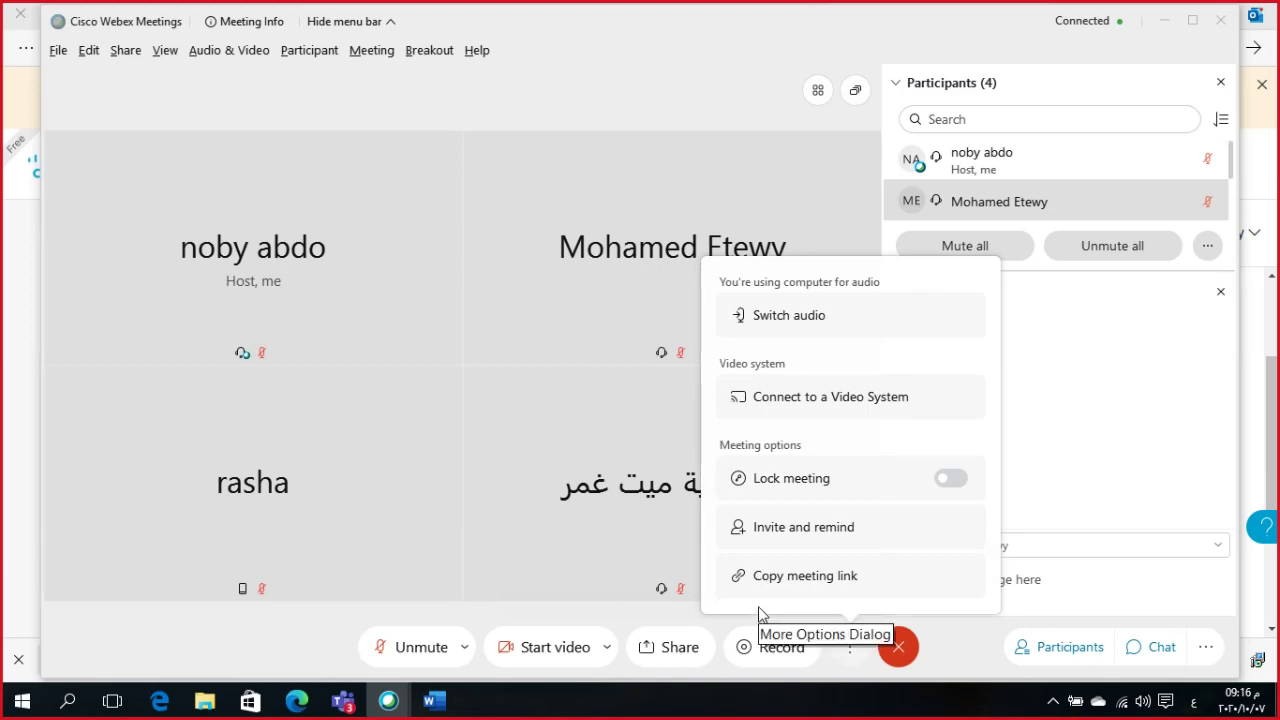
left_click(816, 578)
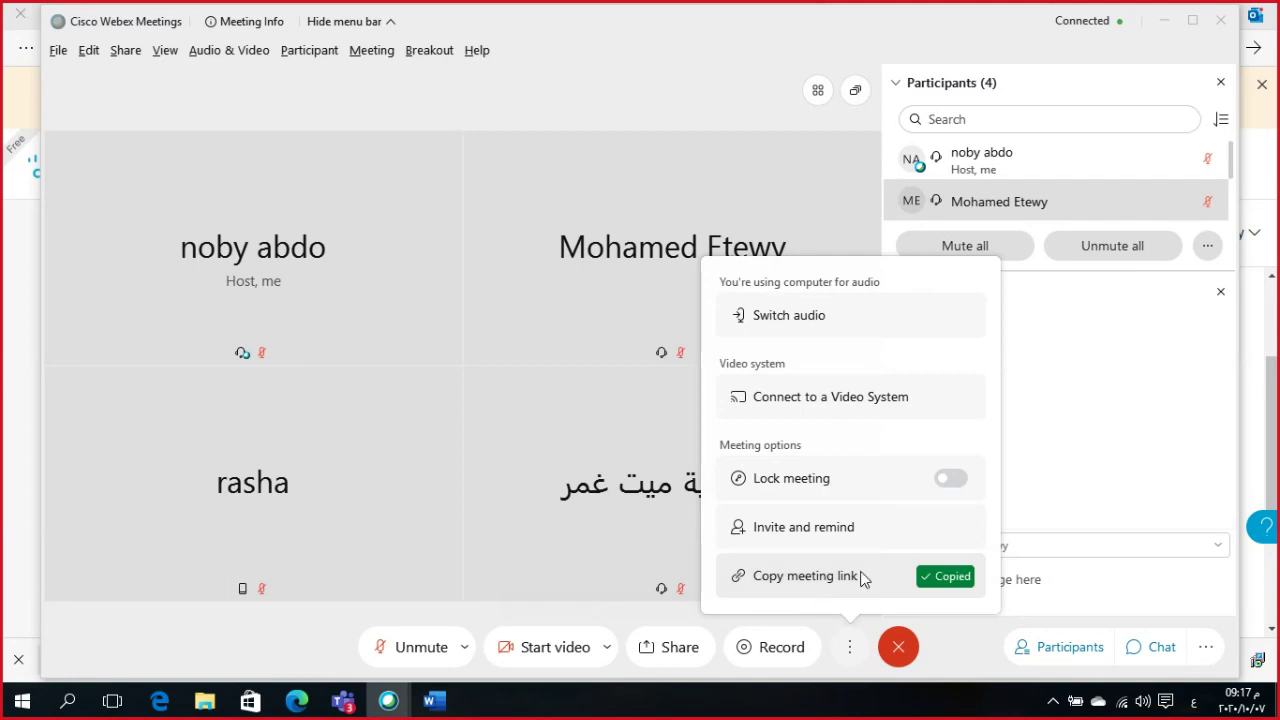
left_click(1143, 566)
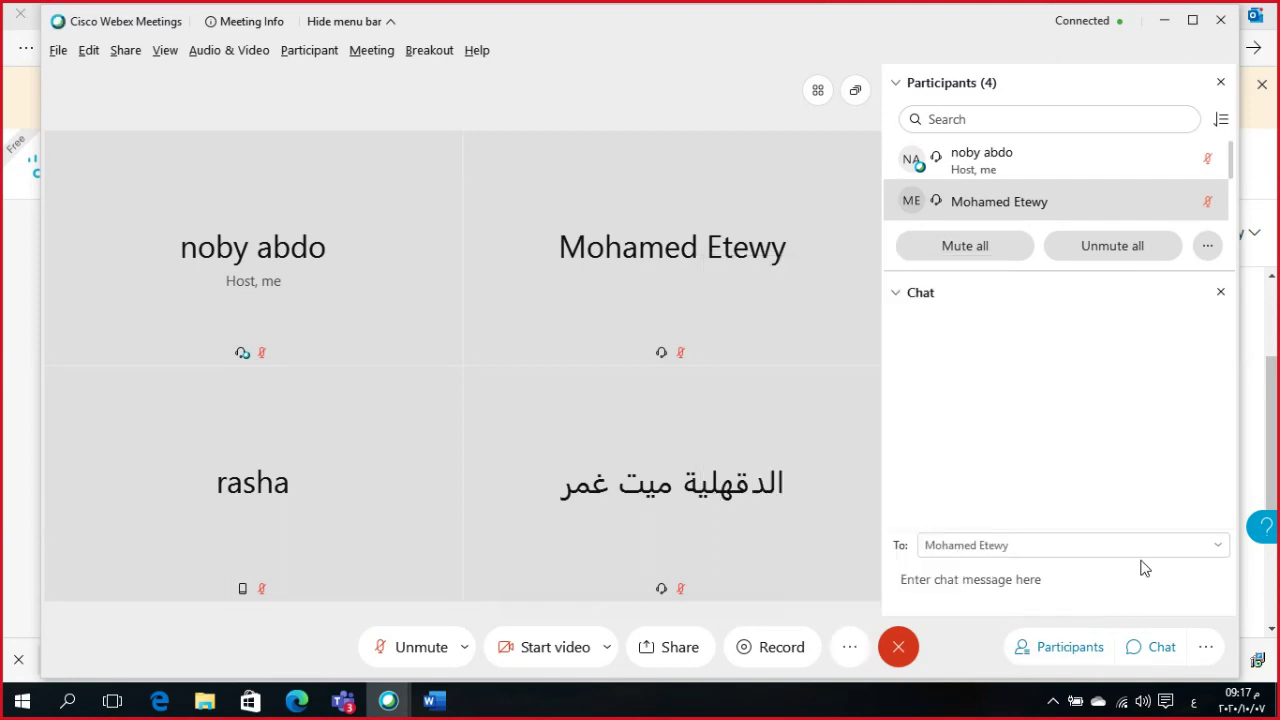
Step: Paste the copied meeting link into the chat and send it privately to the second participant
left_click(1075, 543)
left_click(1048, 597)
left_click(1045, 588)
key("ctrl+v")
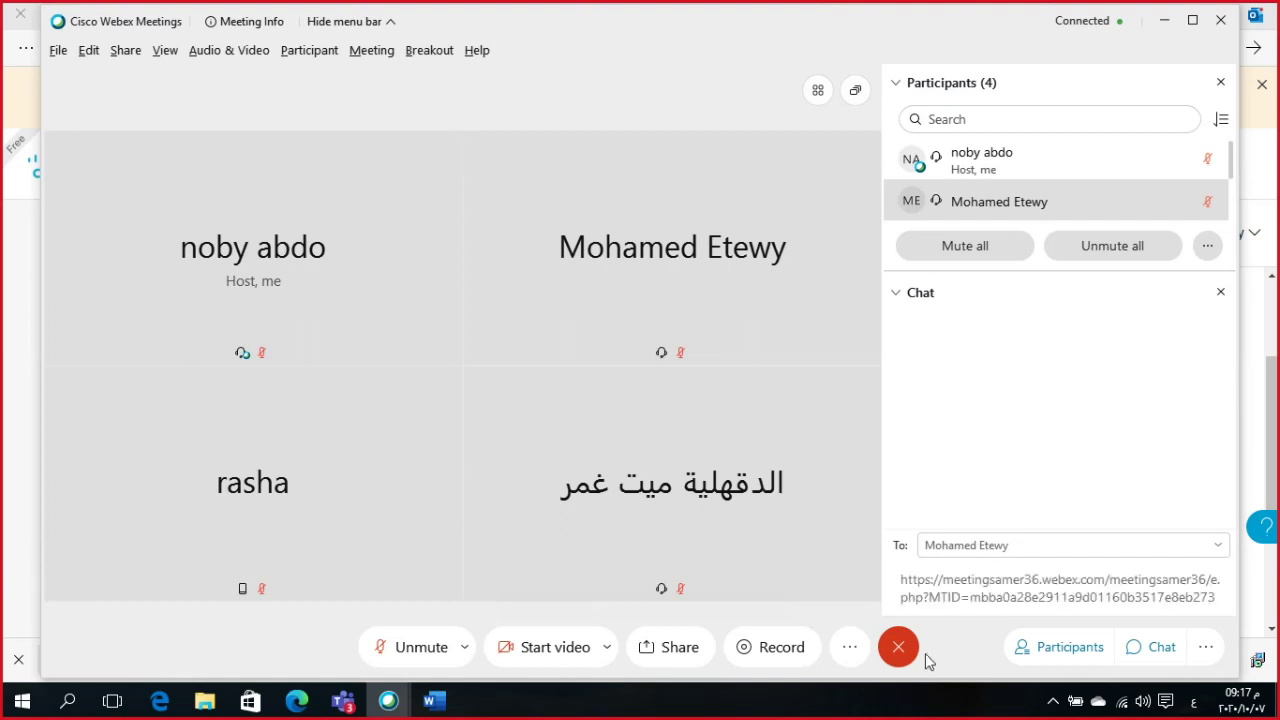
key("Return")
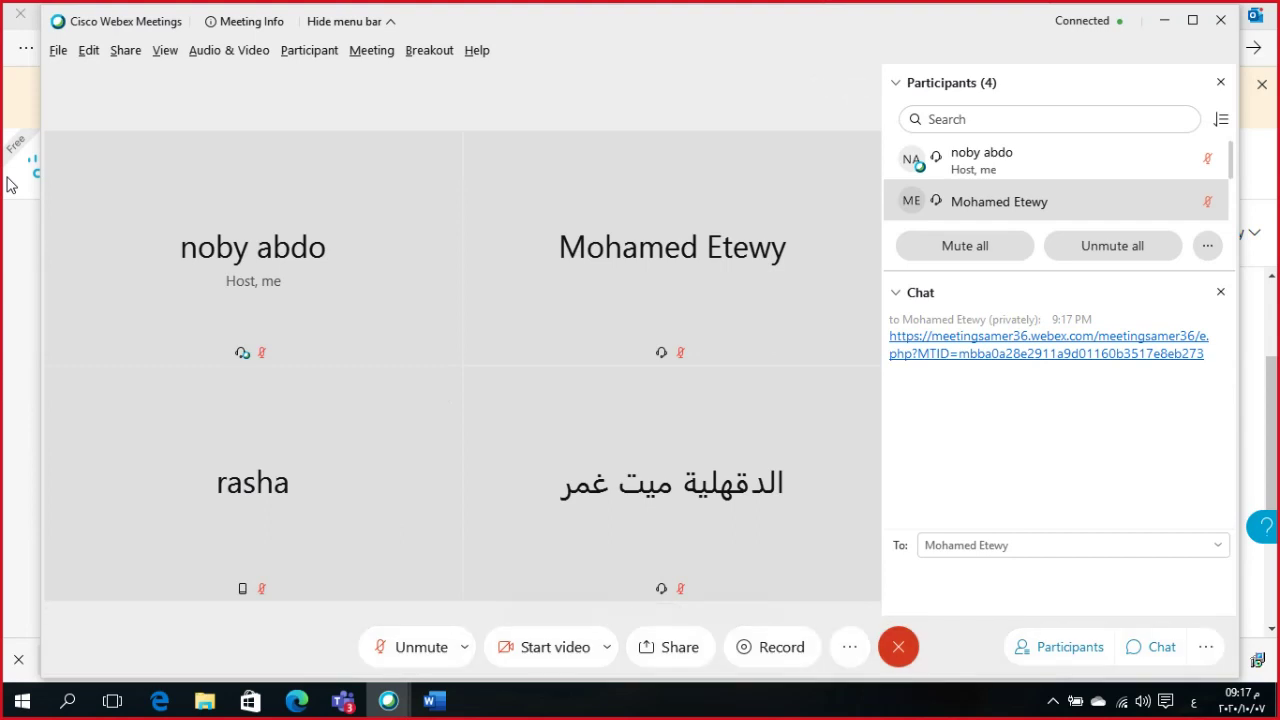
left_click(55, 50)
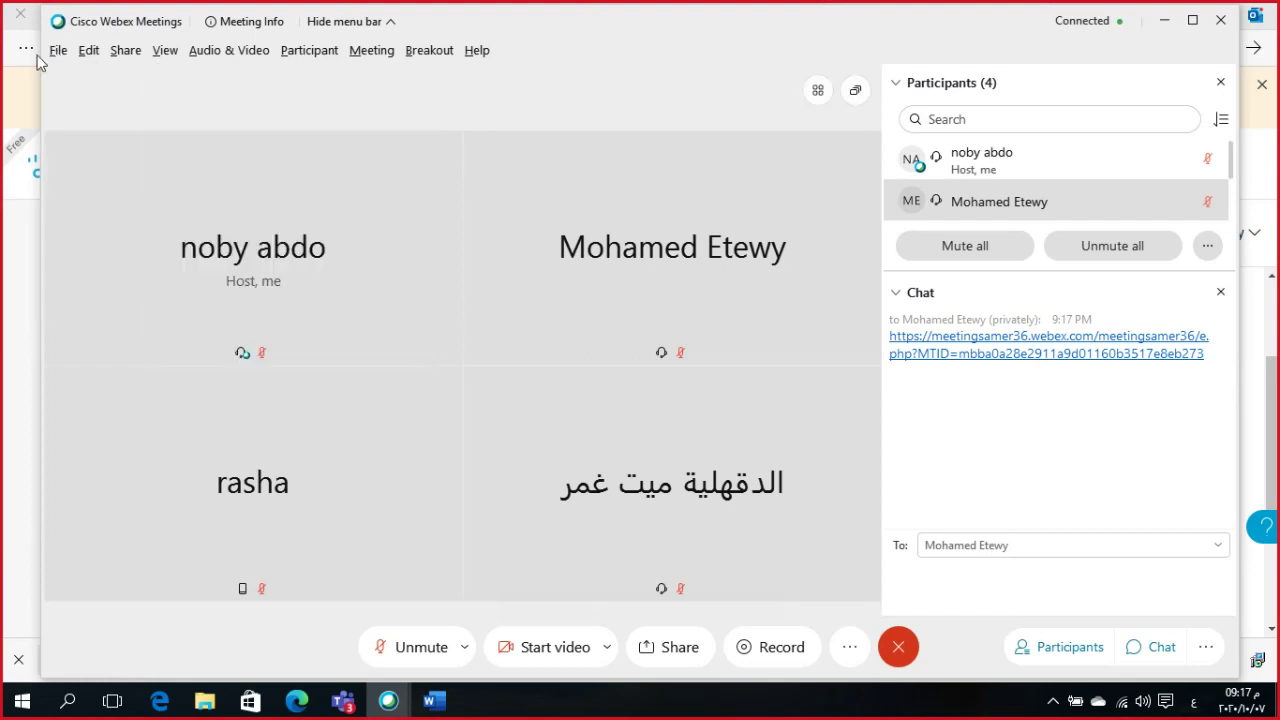
Step: Open and share the webex meeting presentation from Local Disk (D:)
left_click(68, 53)
left_click(93, 78)
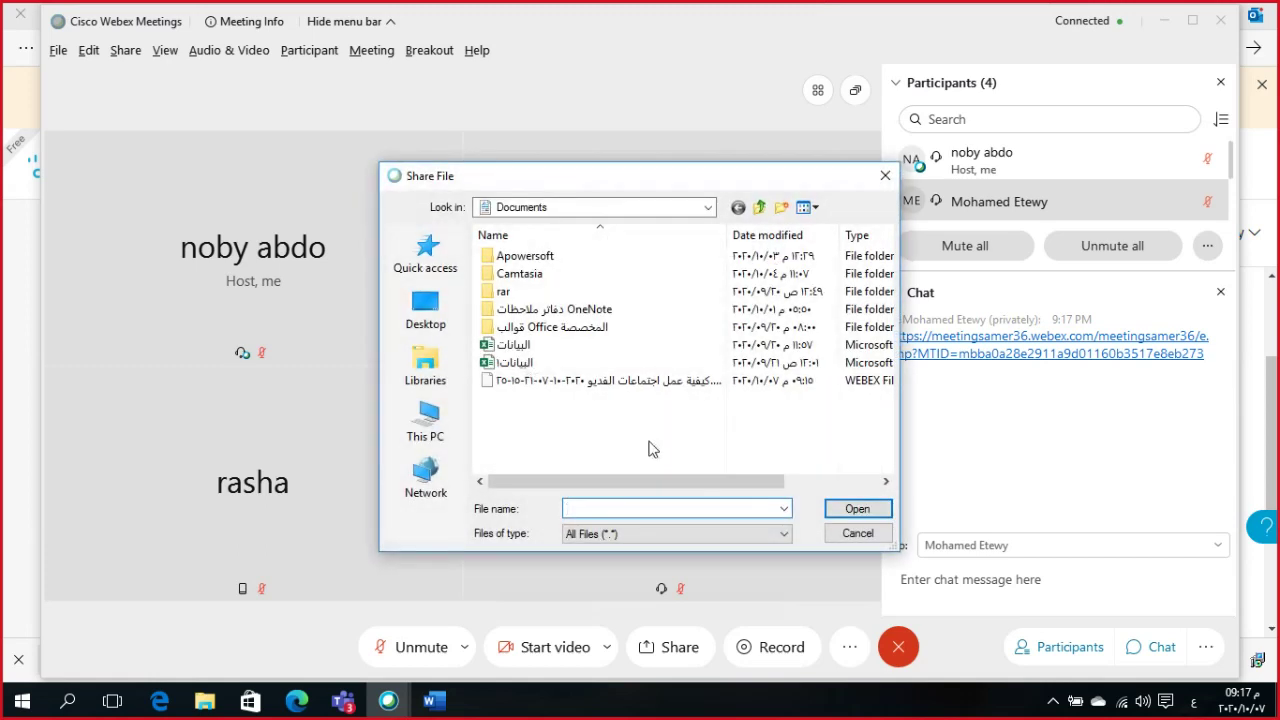
left_click(426, 420)
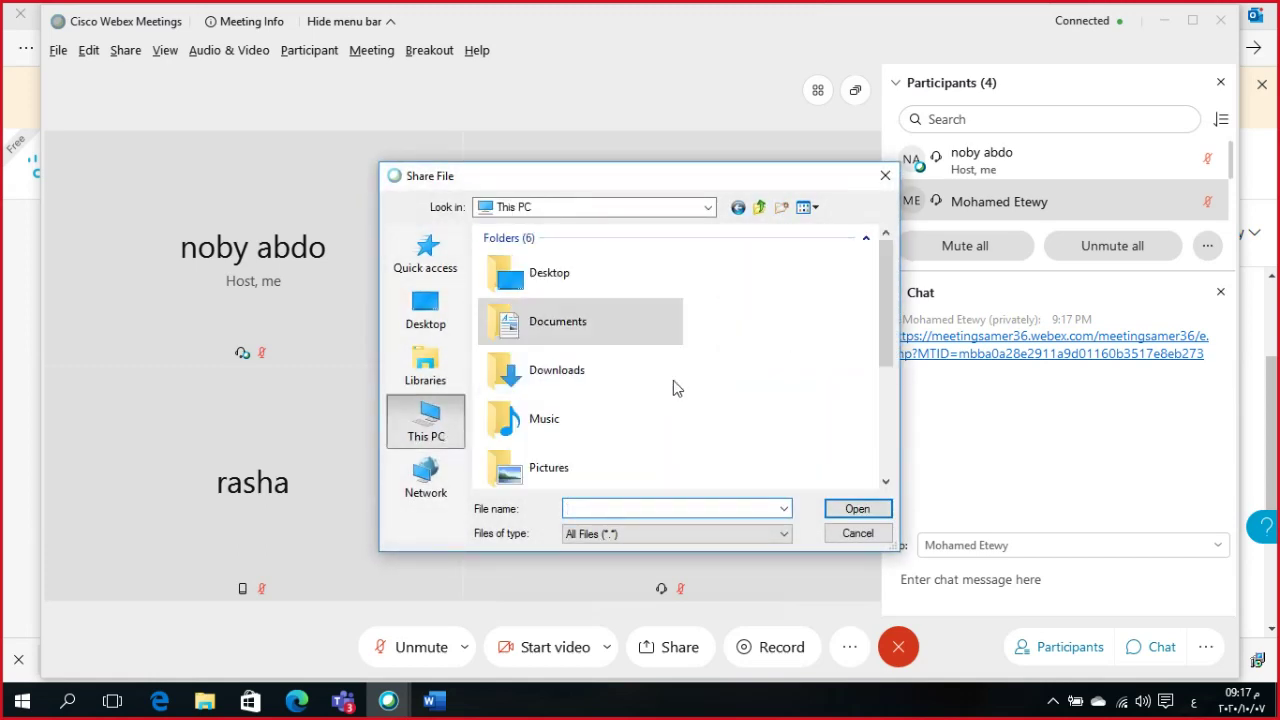
scroll(822, 362, "down", 3)
double_click(614, 420)
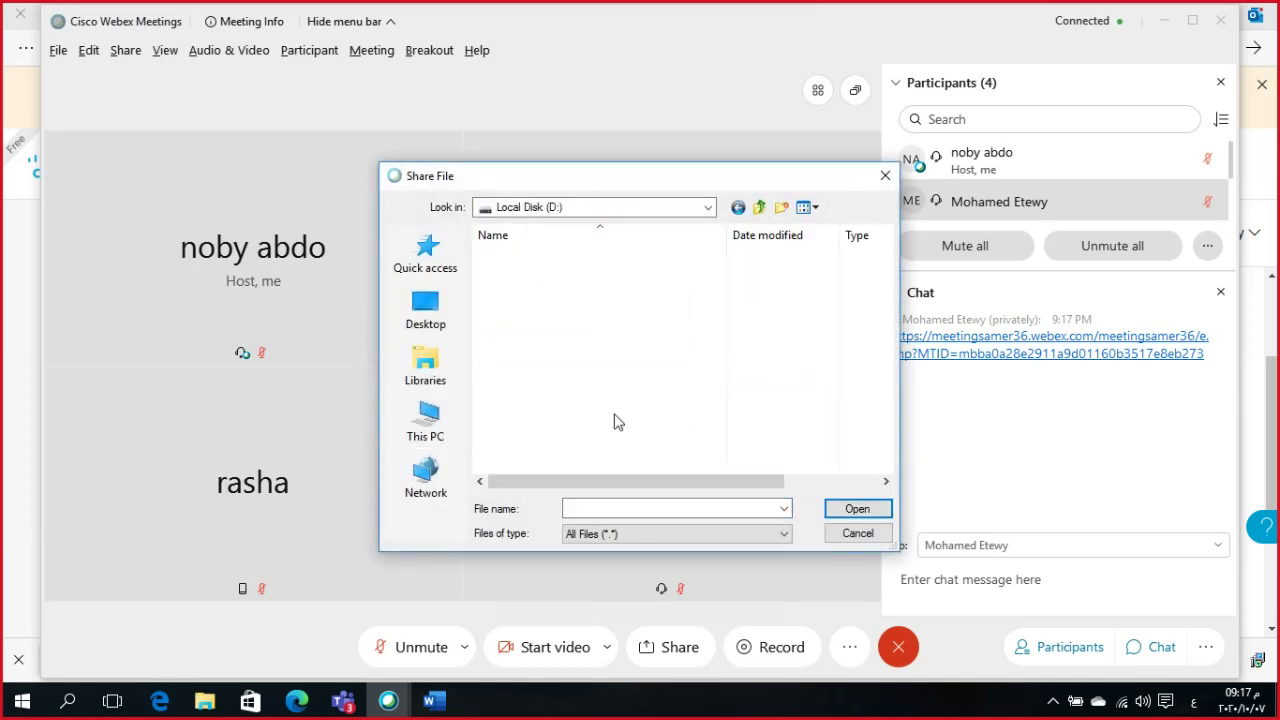
scroll(630, 417, "down", 2)
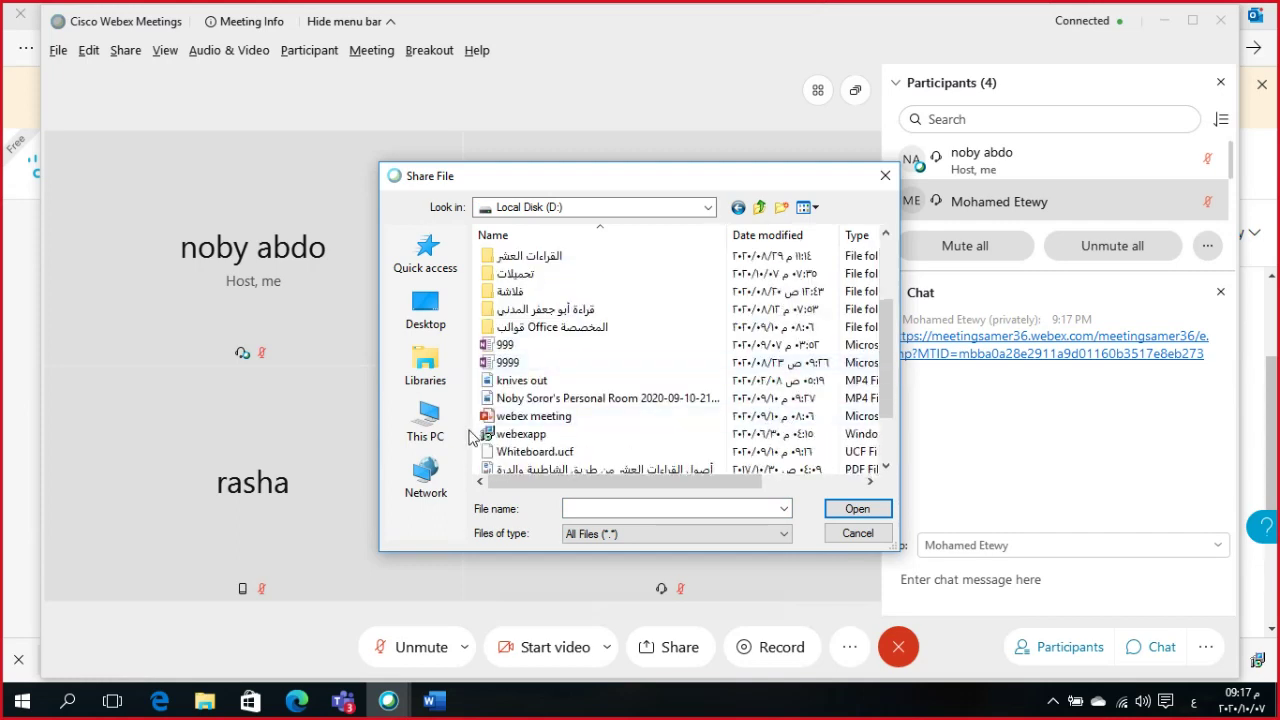
scroll(520, 437, "down", 1)
double_click(549, 362)
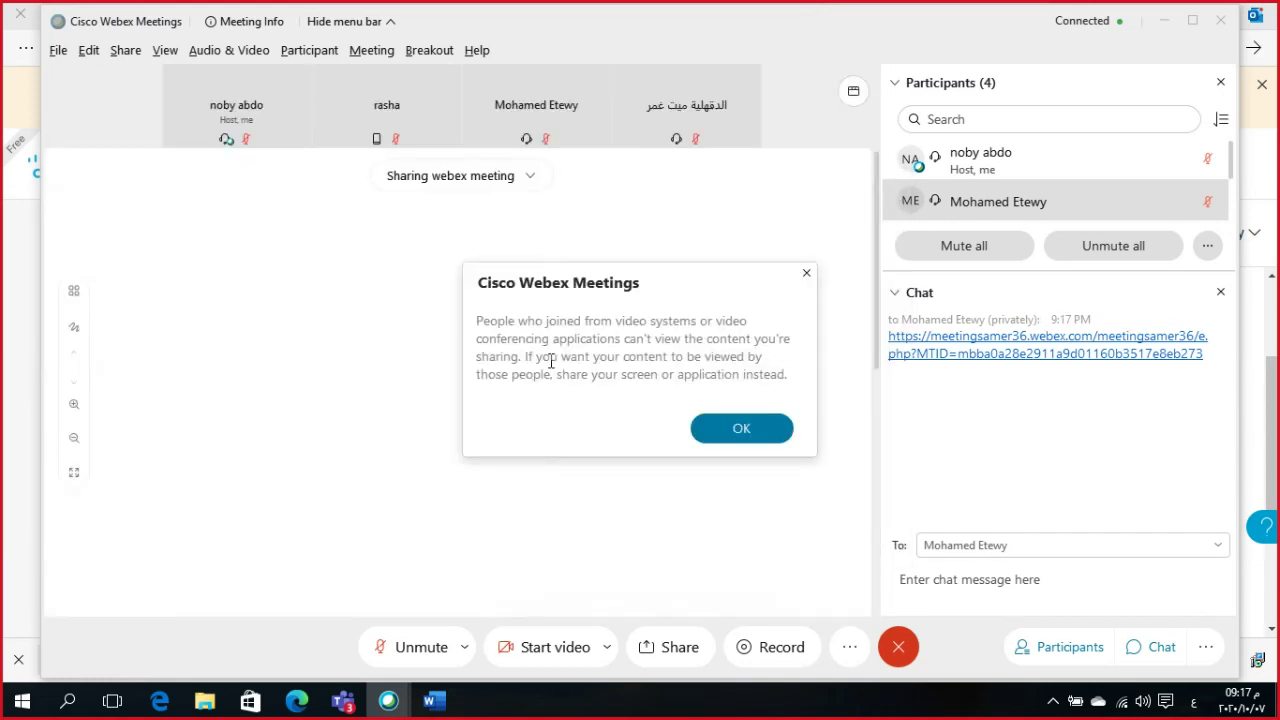
Step: Continue sharing the PowerPoint slides past the notices and toggle the Annotation panel on and off
left_click(727, 425)
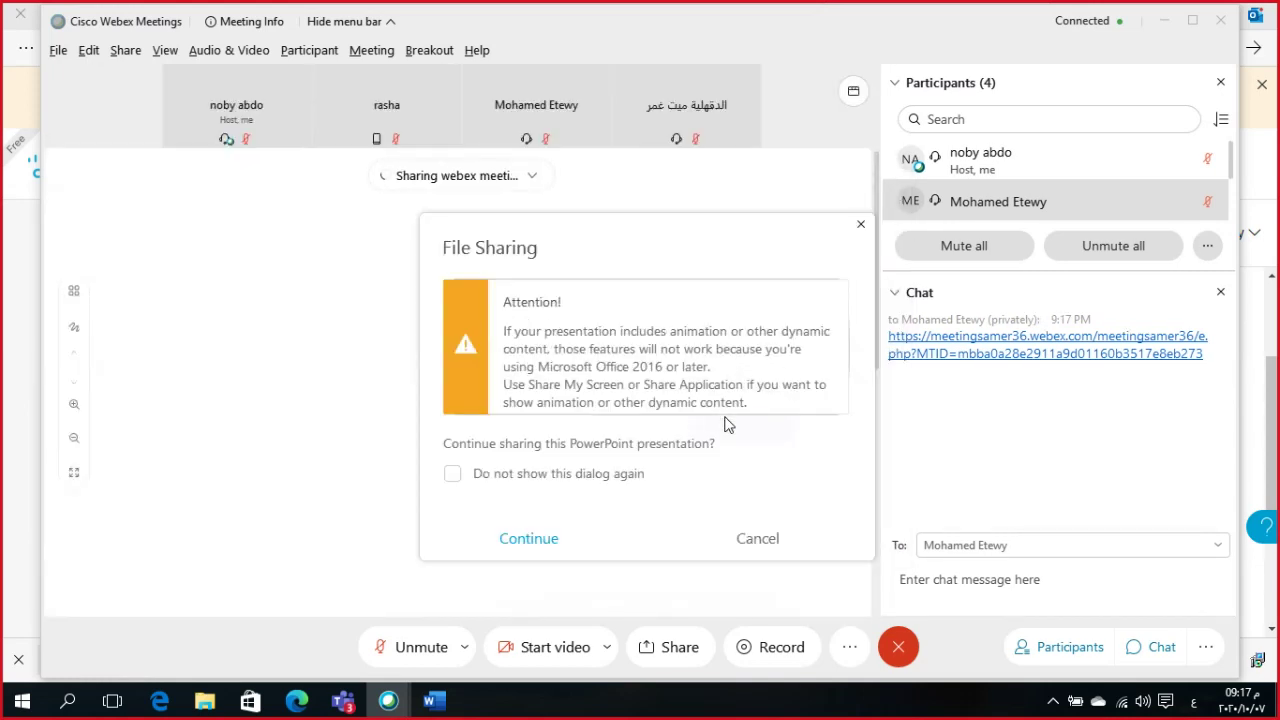
left_click(586, 563)
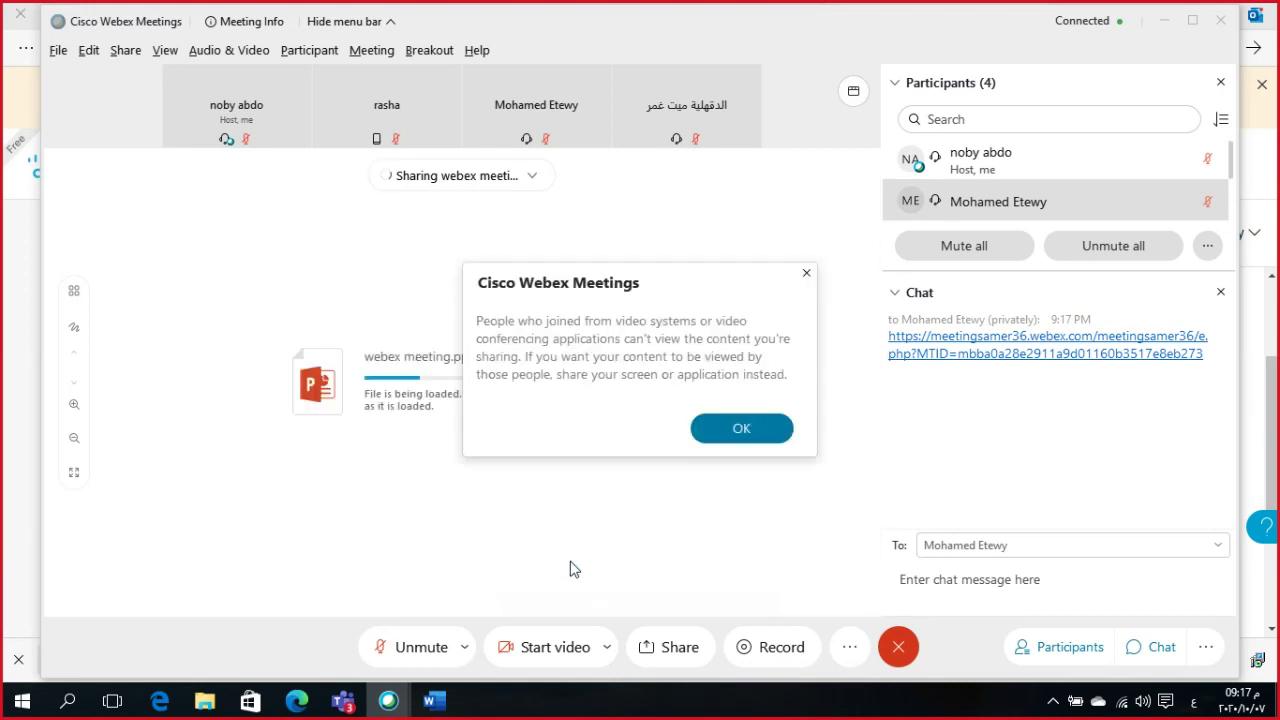
left_click(768, 437)
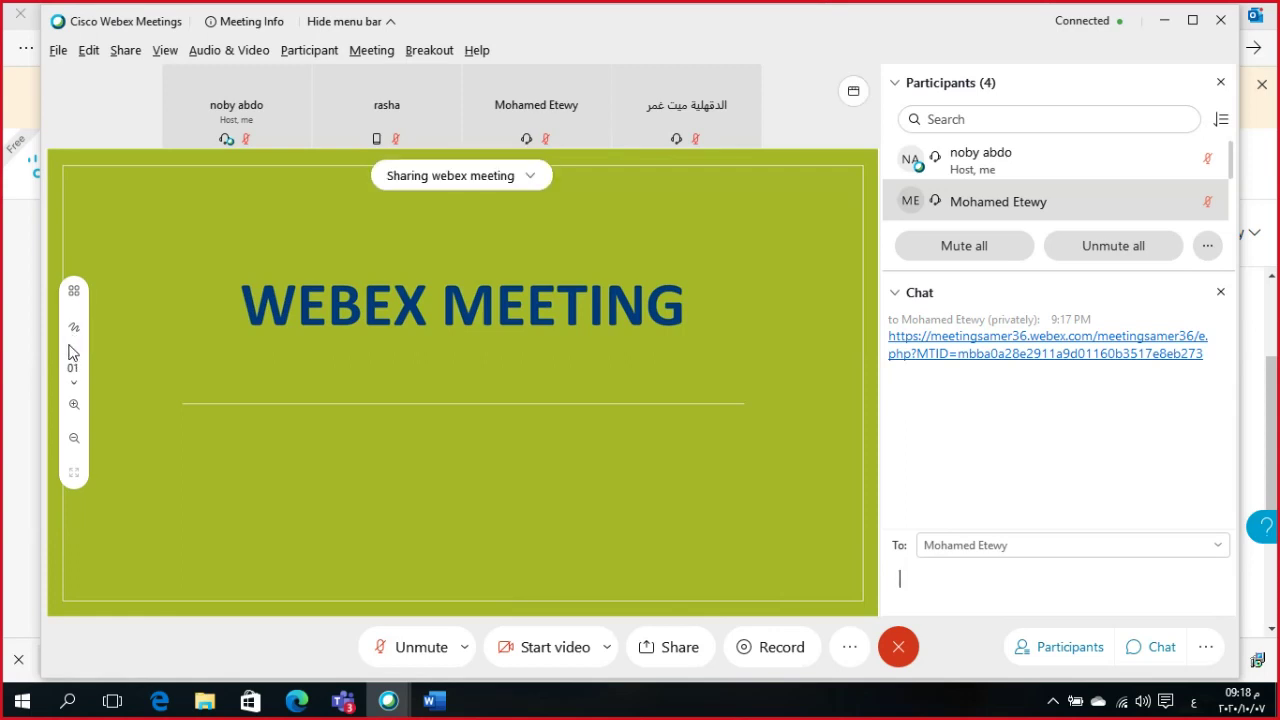
left_click(80, 334)
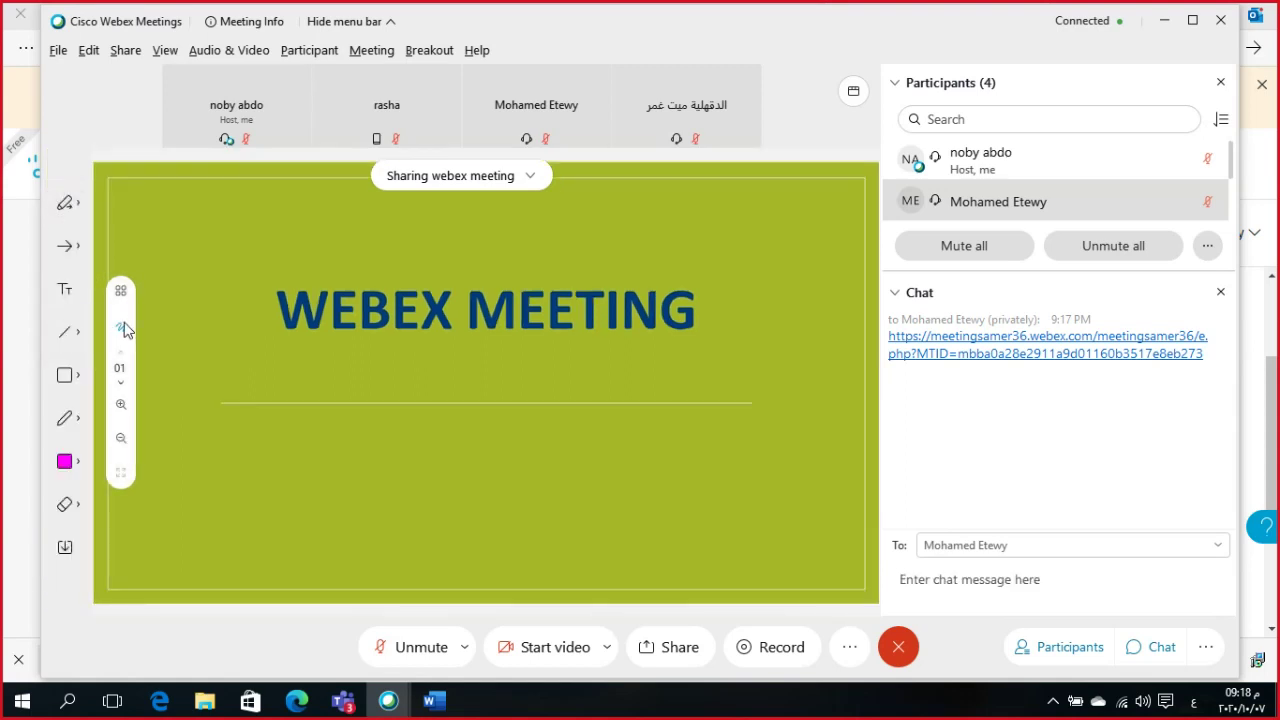
left_click(121, 333)
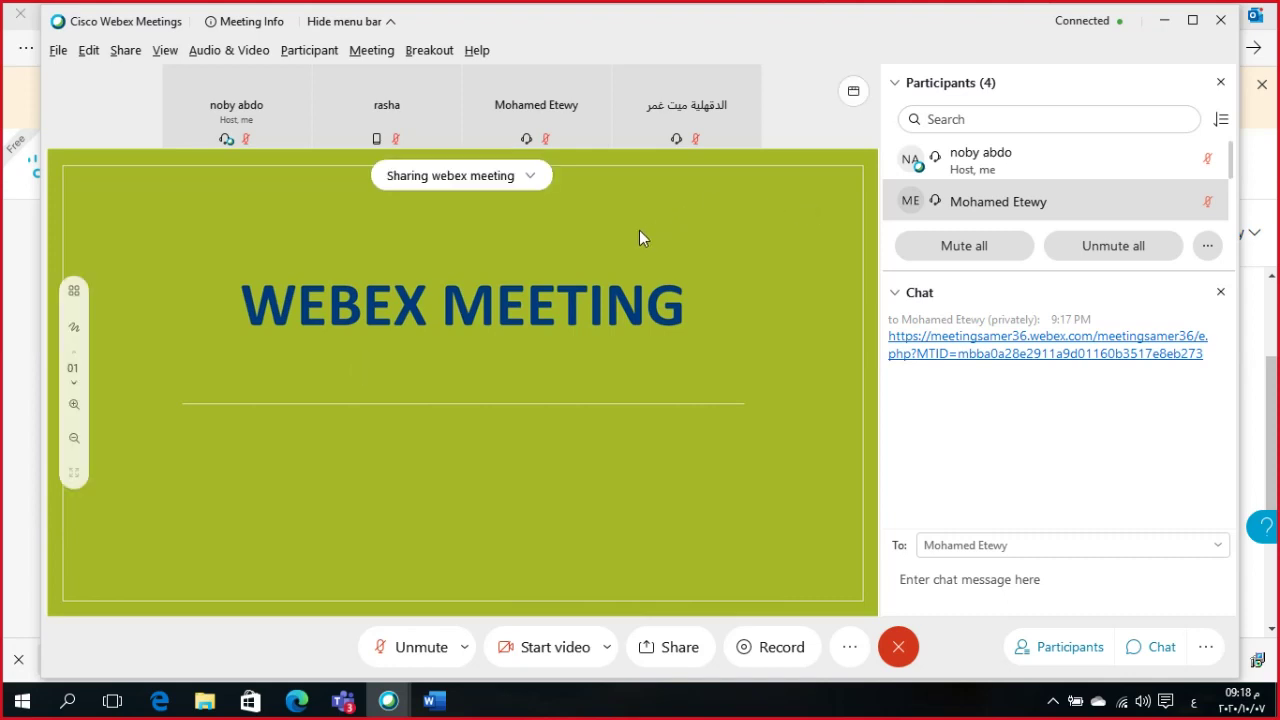
Step: Make the phone-connected participant presenter through Change Role
right_click(1009, 214)
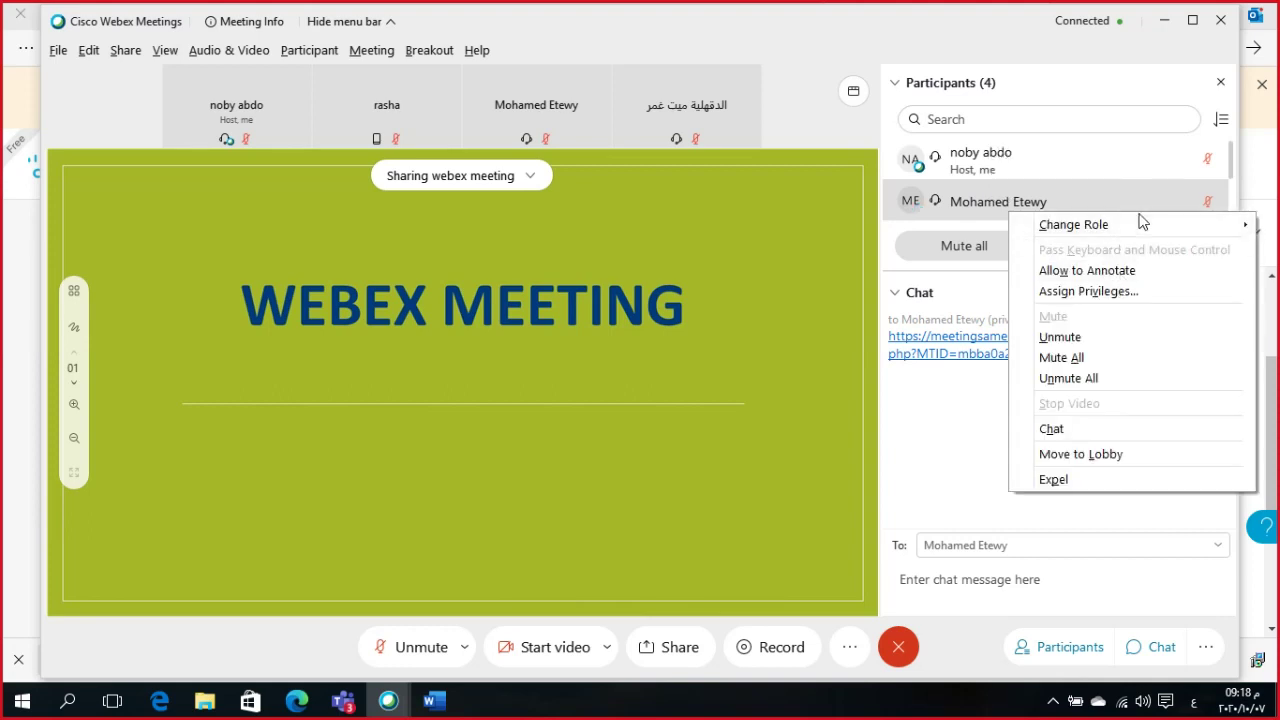
mouse_move(1143, 226)
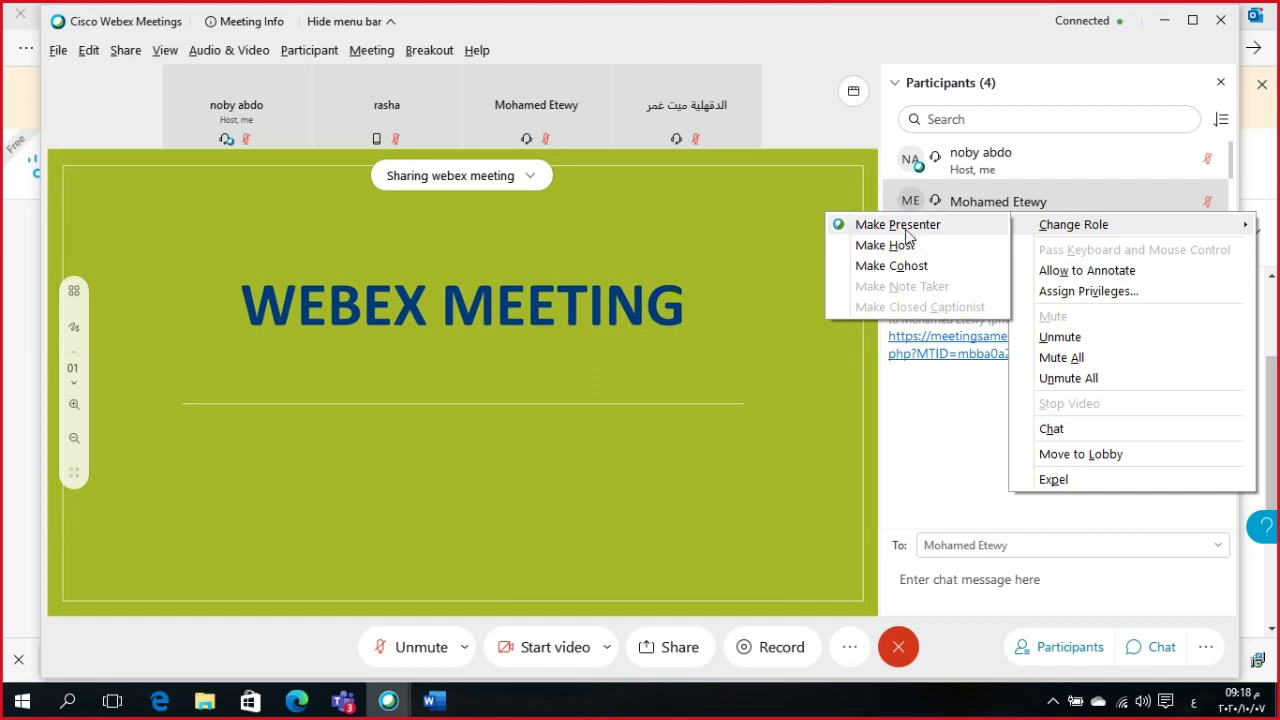
left_click(880, 192)
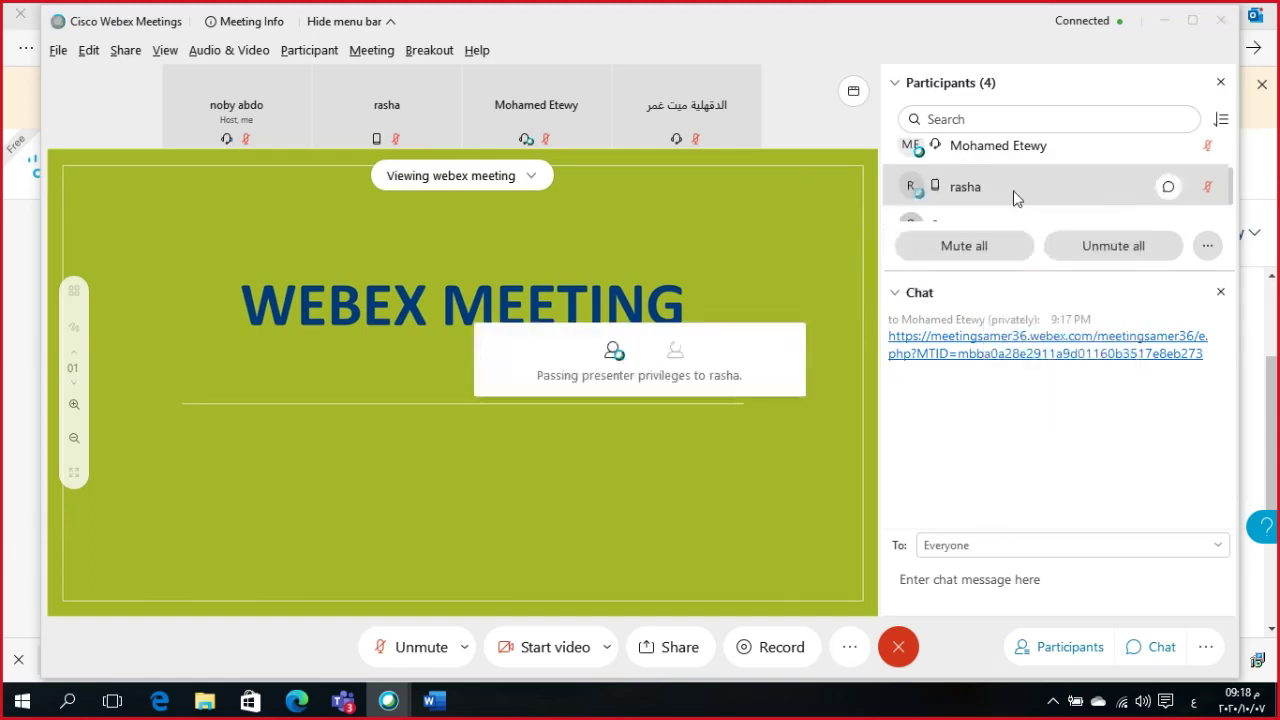
Step: Make the Arabic-named participant presenter and close the Chat panel
right_click(1059, 209)
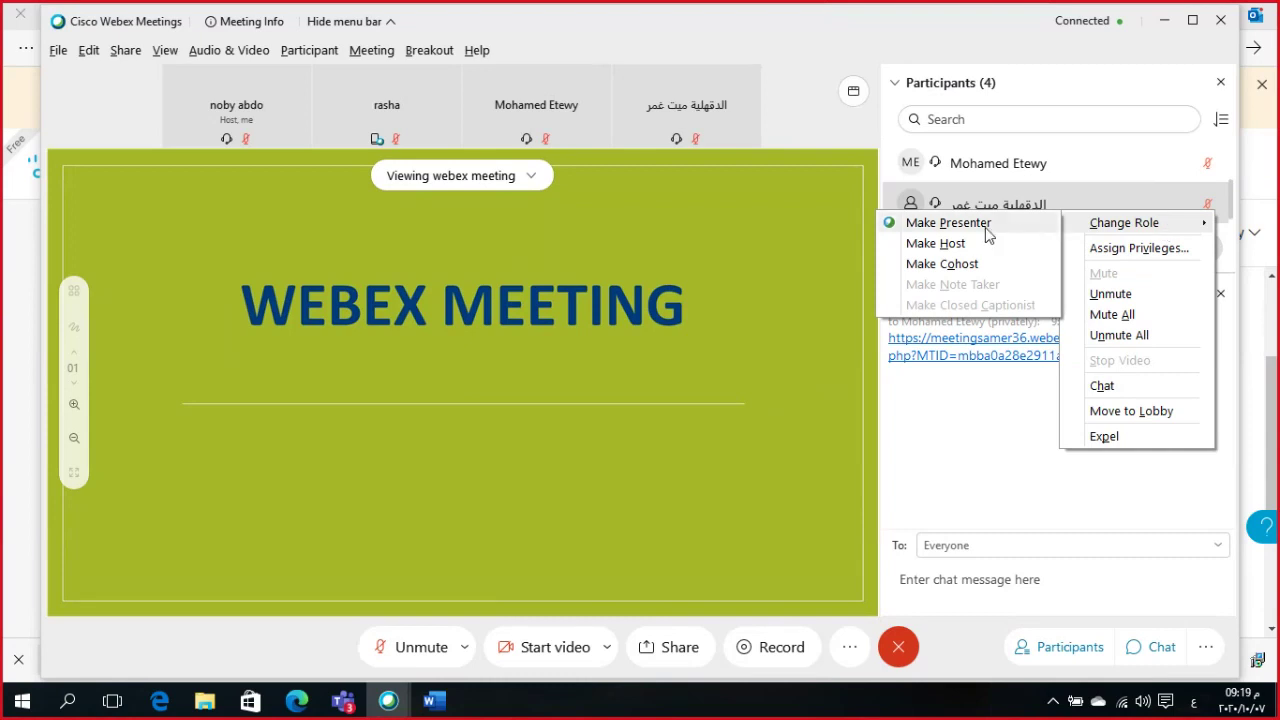
left_click(965, 224)
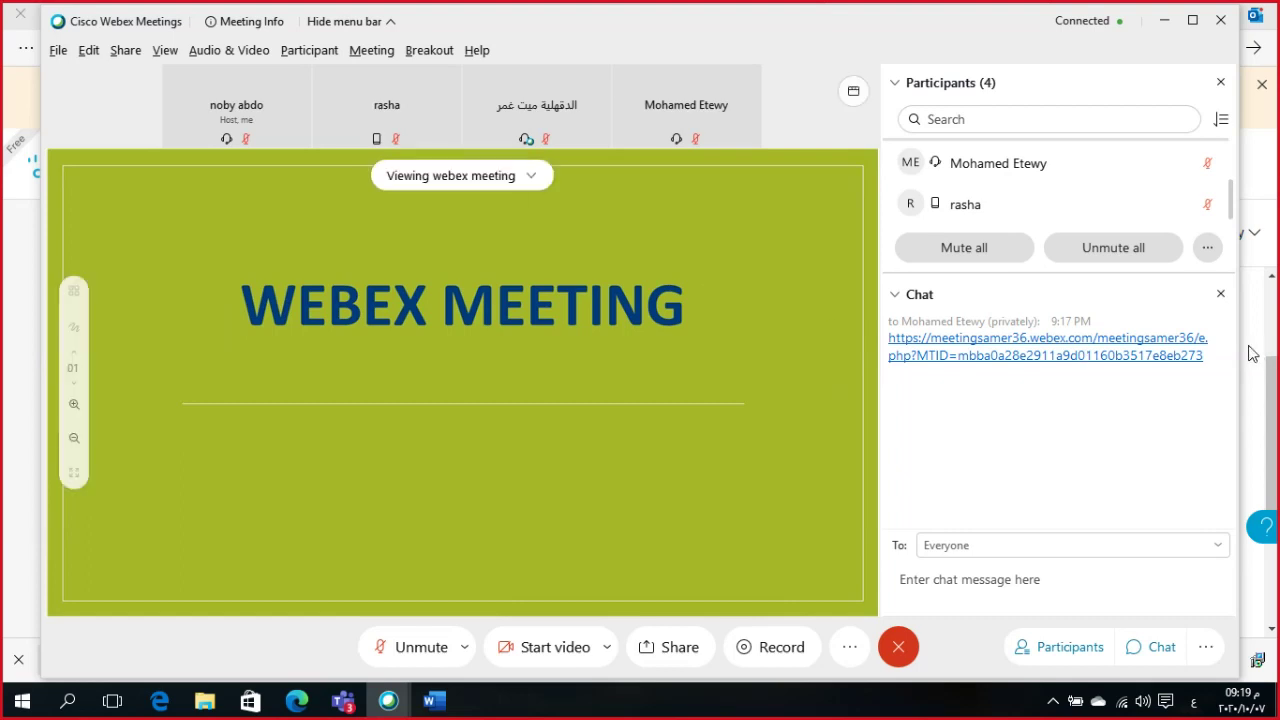
left_click(1220, 293)
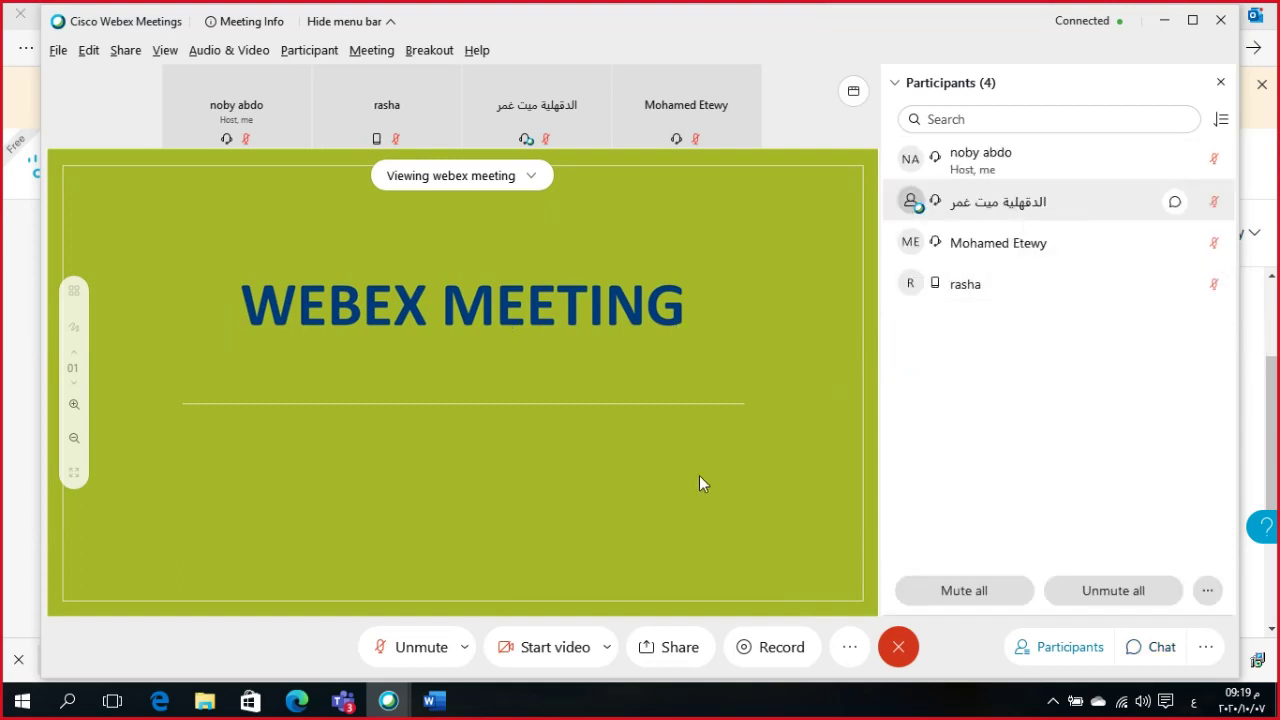
left_click(63, 51)
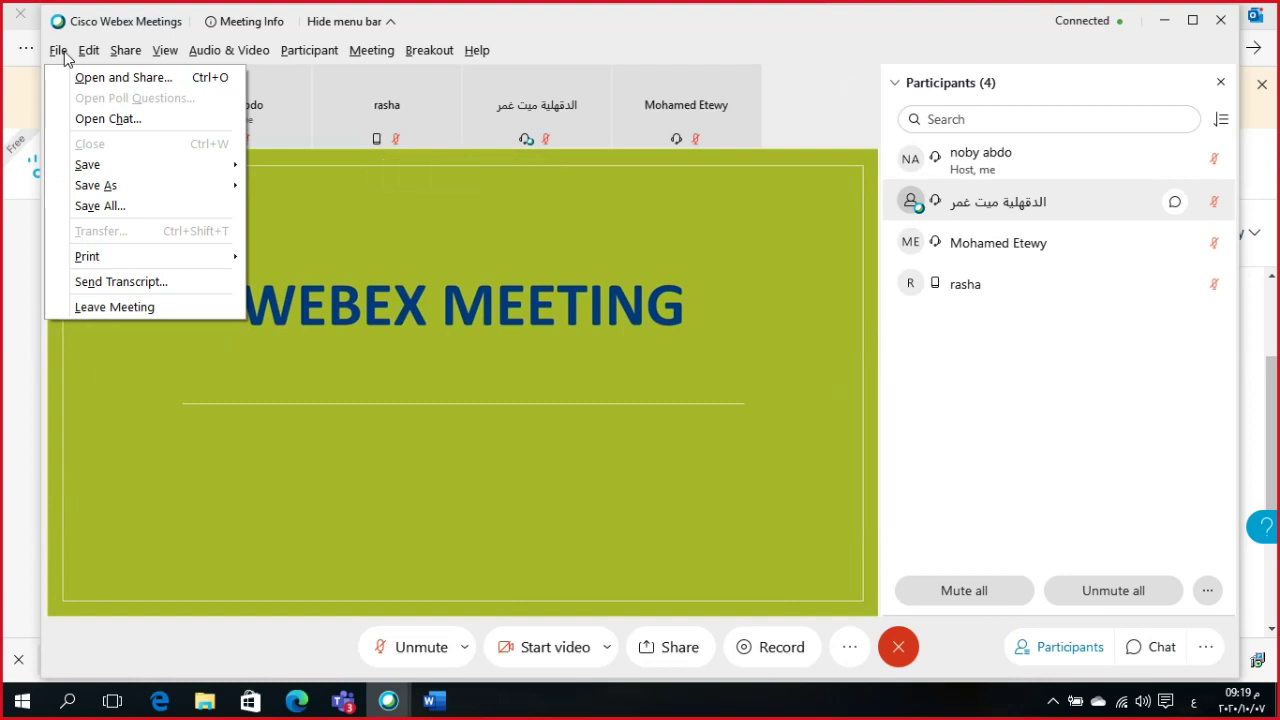
Step: List the shared documents from the 'Viewing webex meeting' dropdown, showing only webex meeting
mouse_move(125, 50)
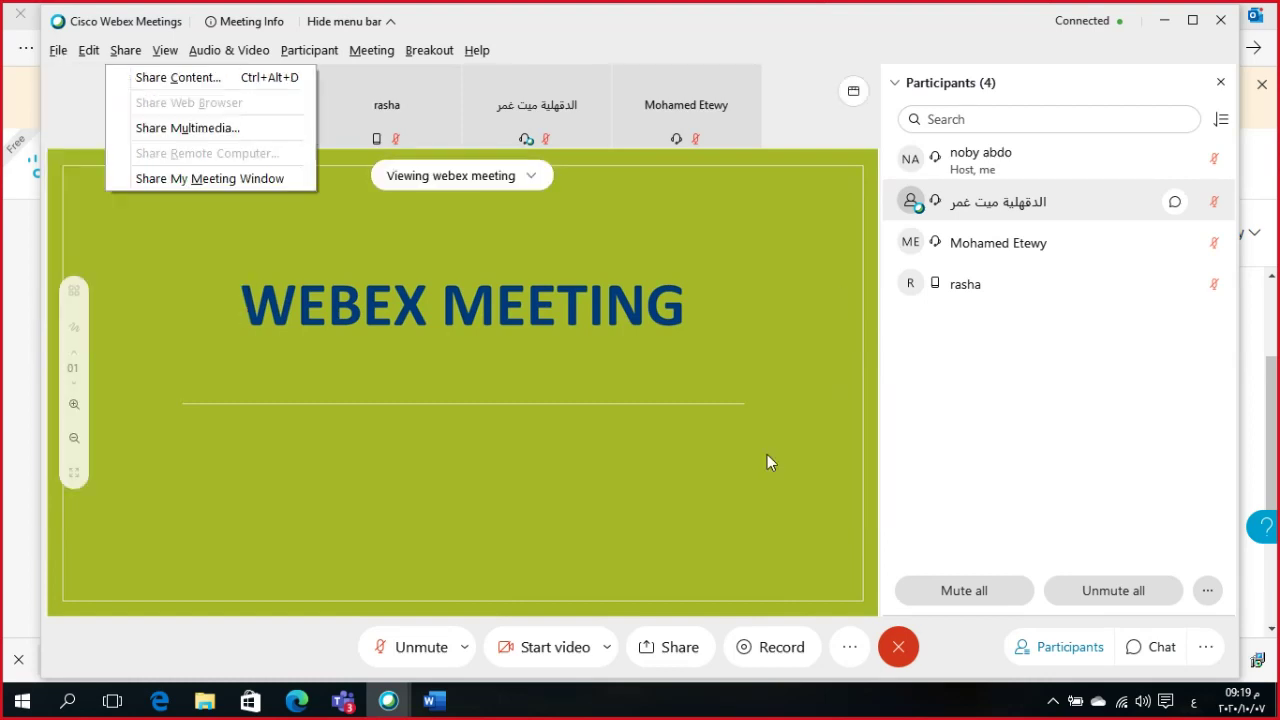
left_click(344, 270)
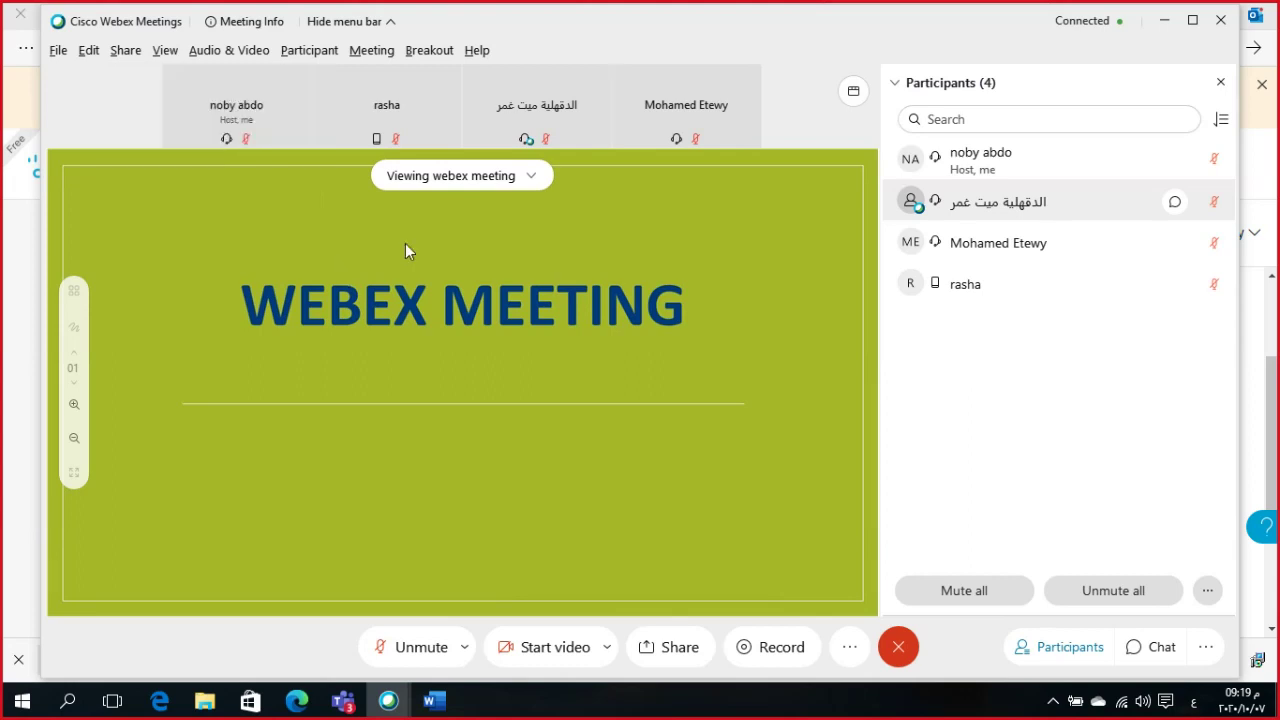
left_click(530, 176)
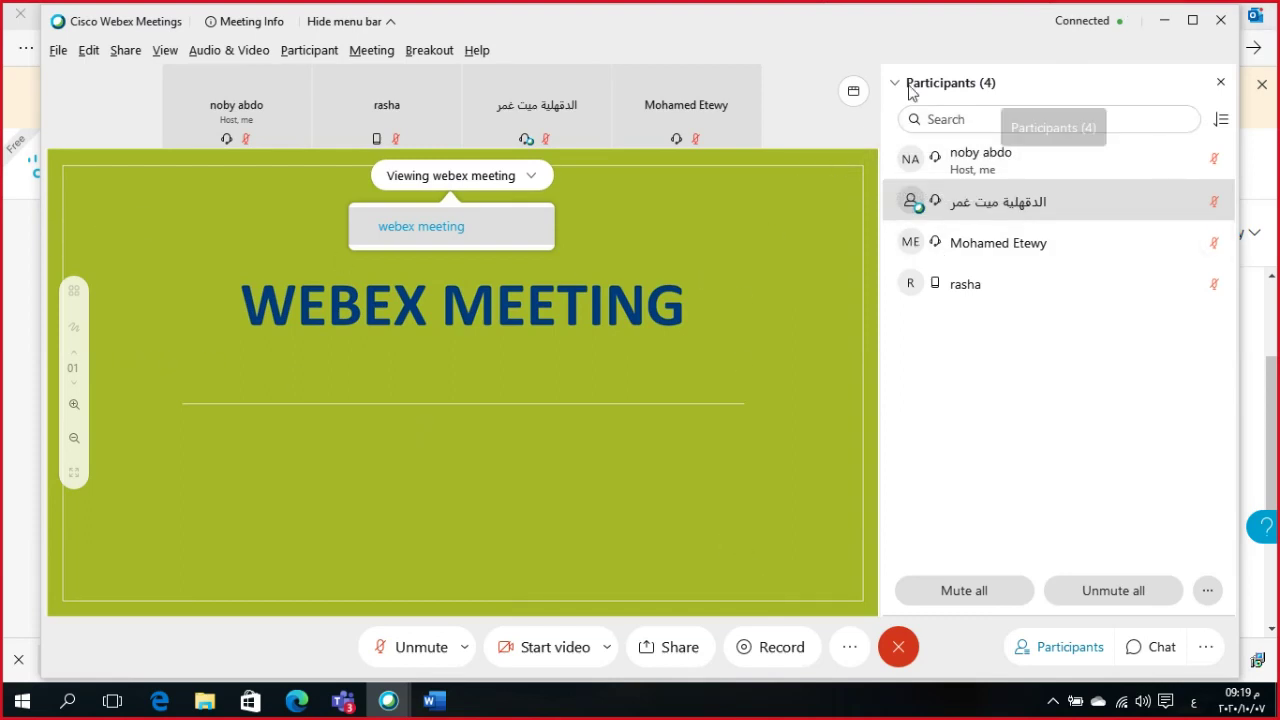
Step: Take back presenting via File > Open and Share, confirming Share and cancelling the file picker
left_click(761, 216)
left_click(58, 52)
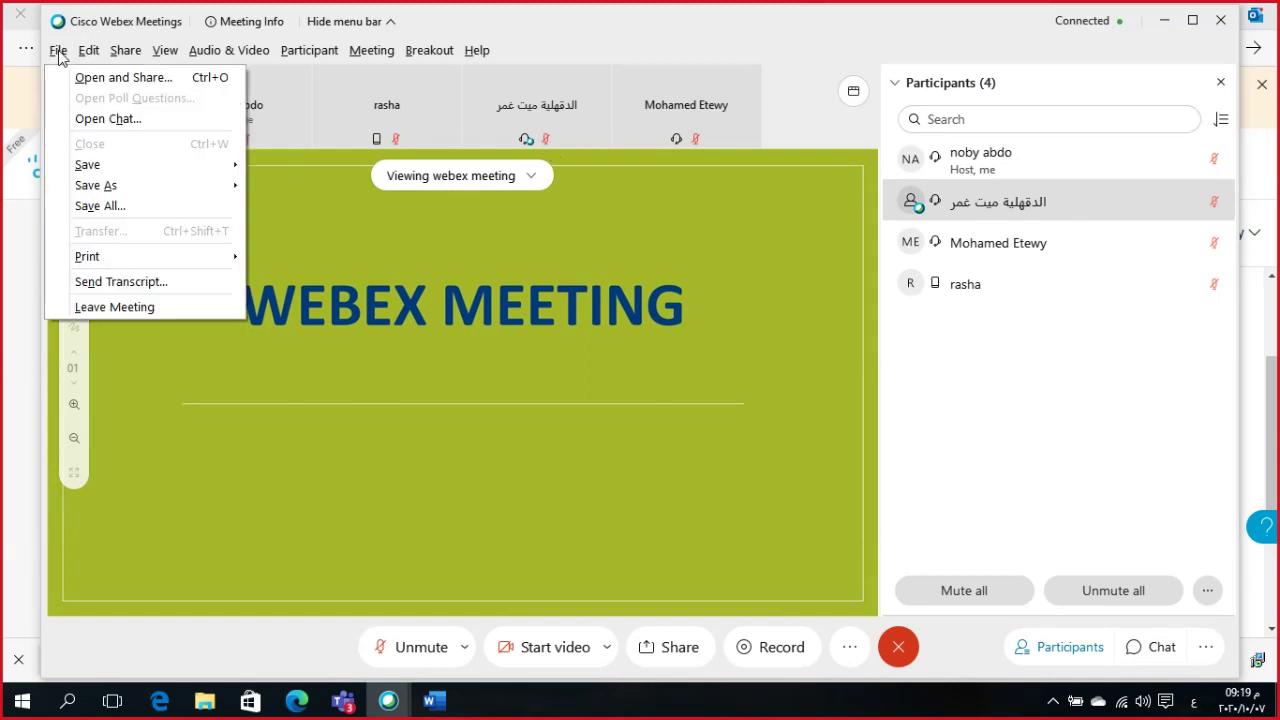
left_click(83, 58)
left_click(60, 52)
left_click(90, 77)
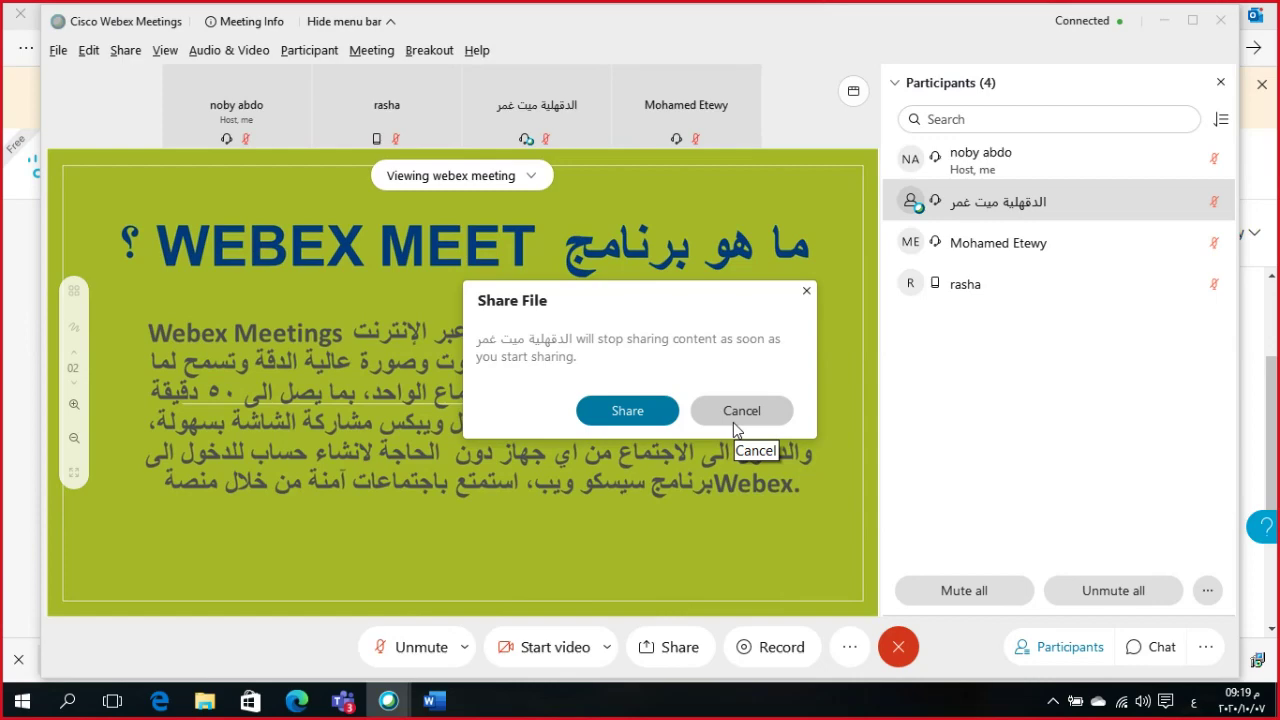
left_click(628, 411)
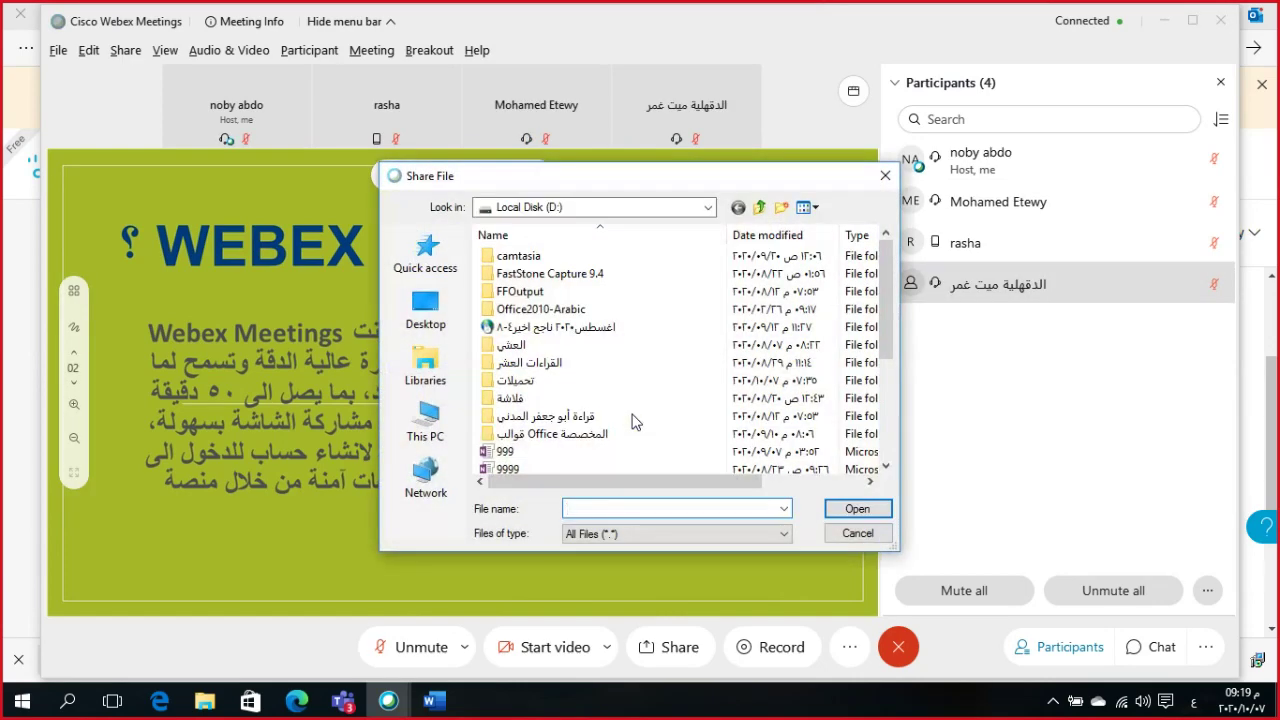
left_click(855, 531)
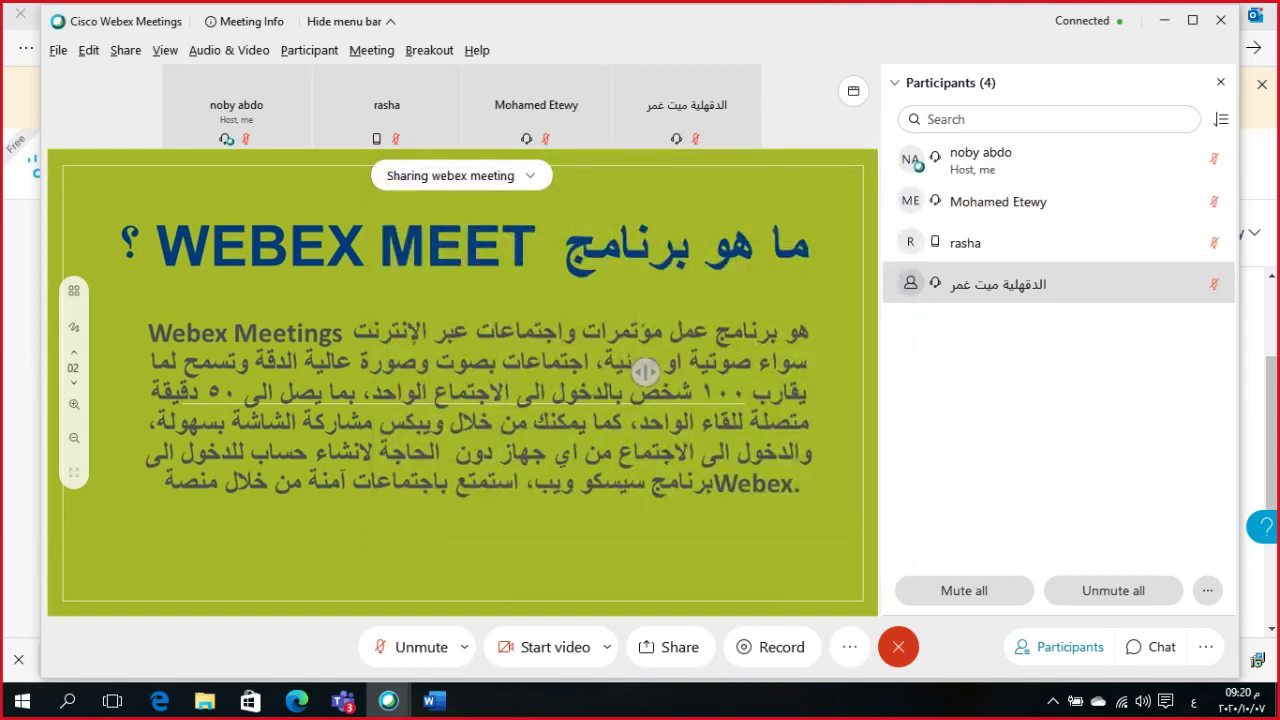
left_click(58, 50)
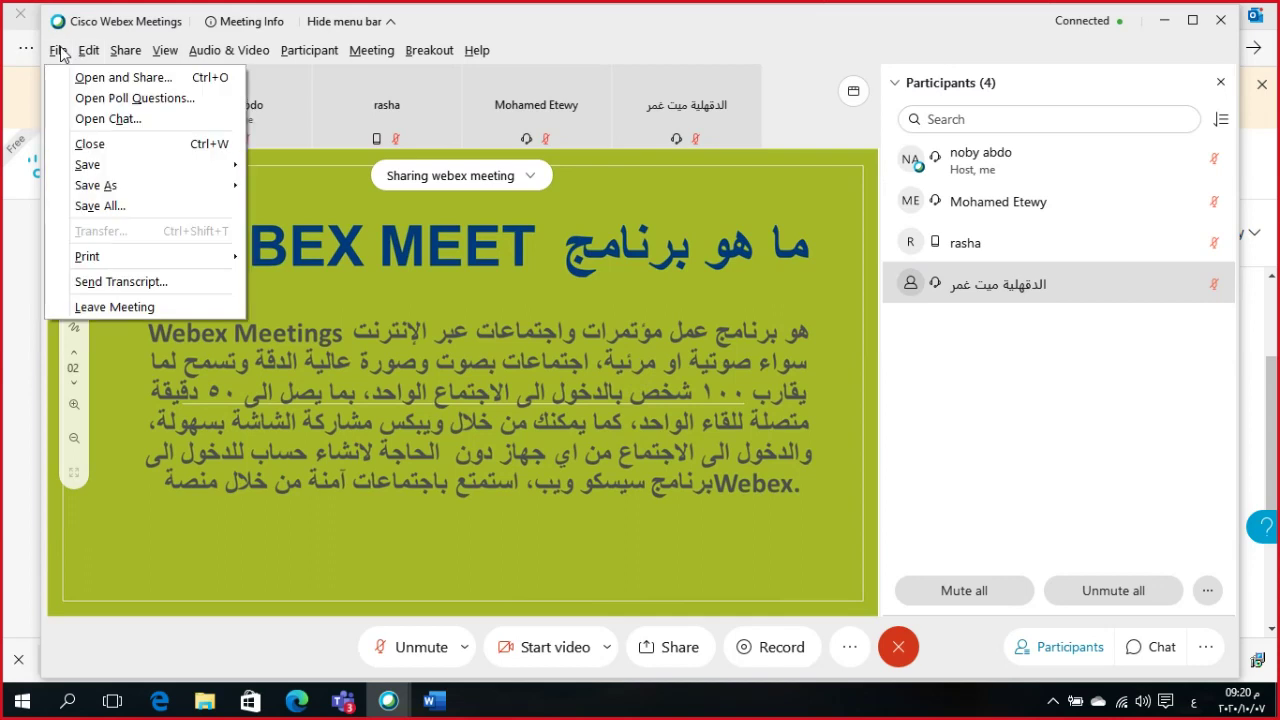
left_click(60, 52)
left_click(60, 52)
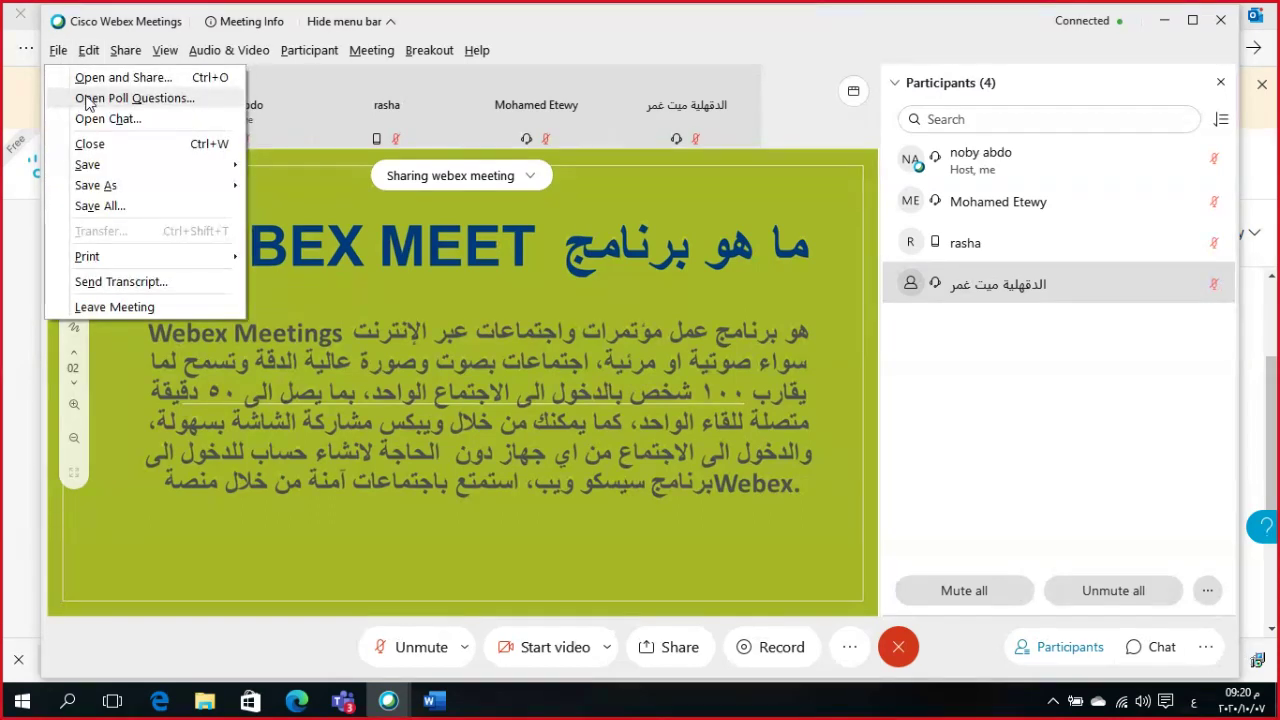
left_click(164, 98)
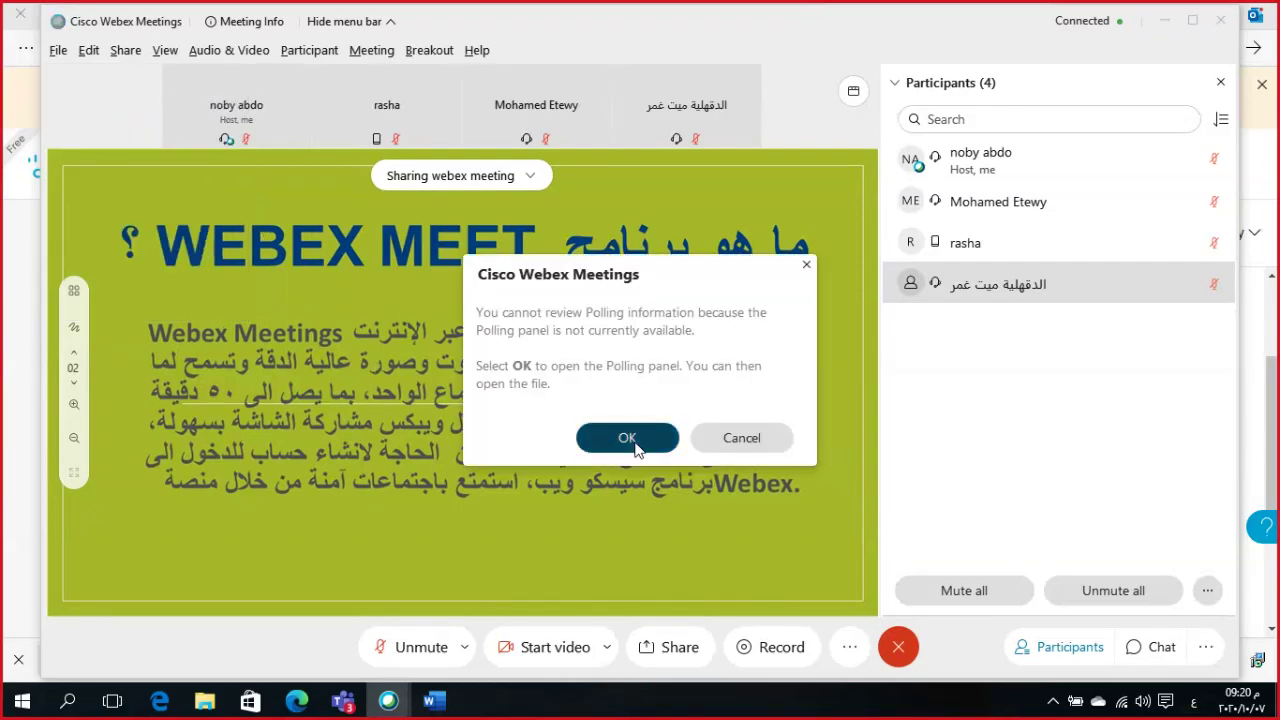
left_click(630, 440)
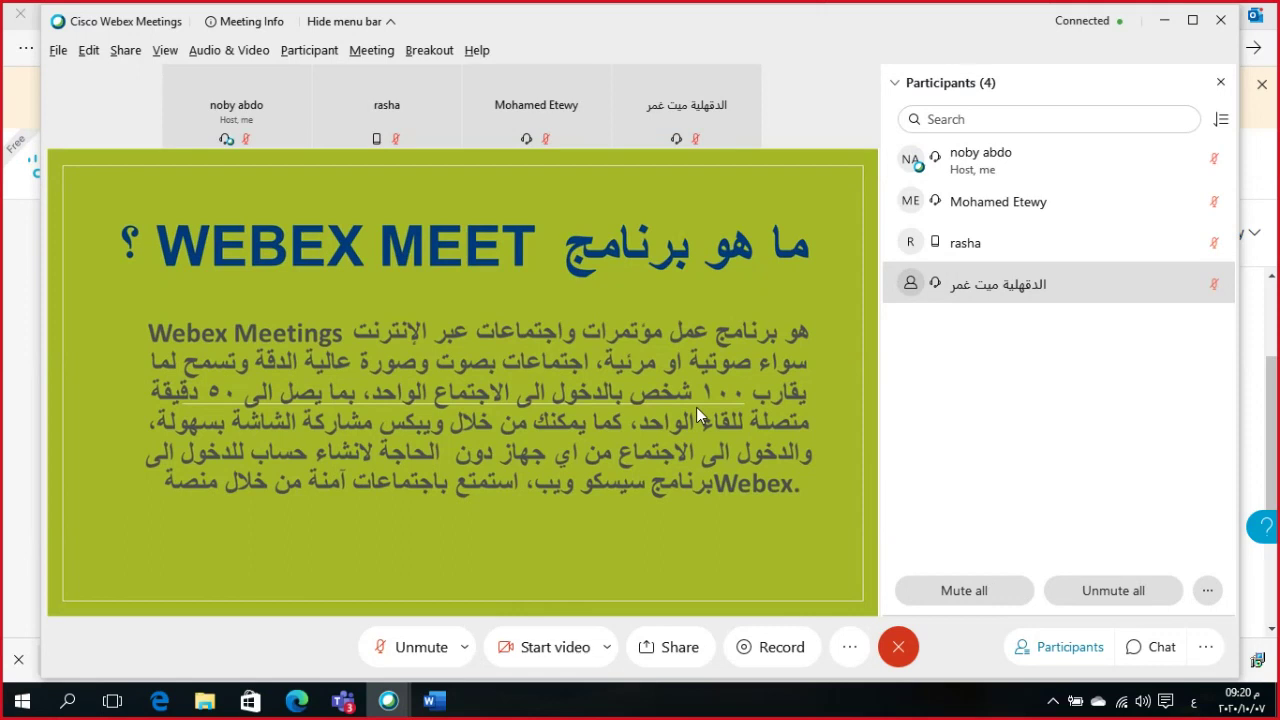
Step: Try File > Open Chat and cancel it, then bring up the File > Save options
left_click(58, 55)
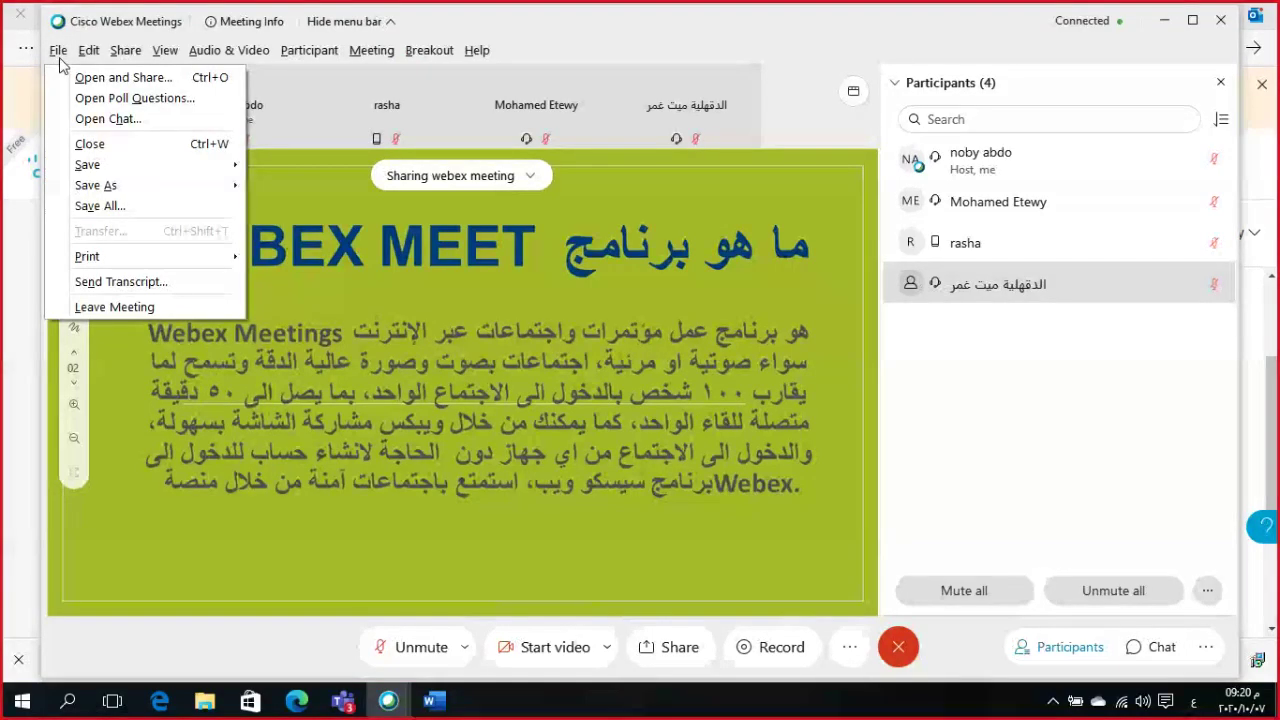
left_click(106, 118)
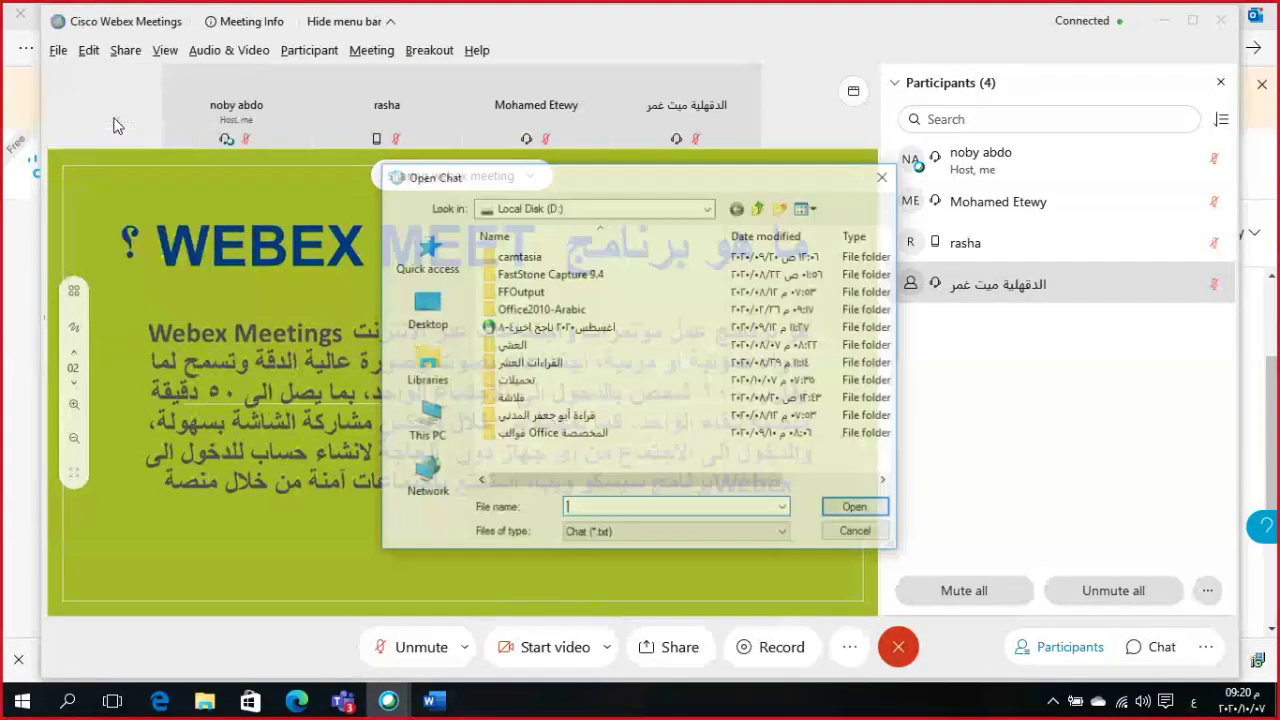
left_click(858, 531)
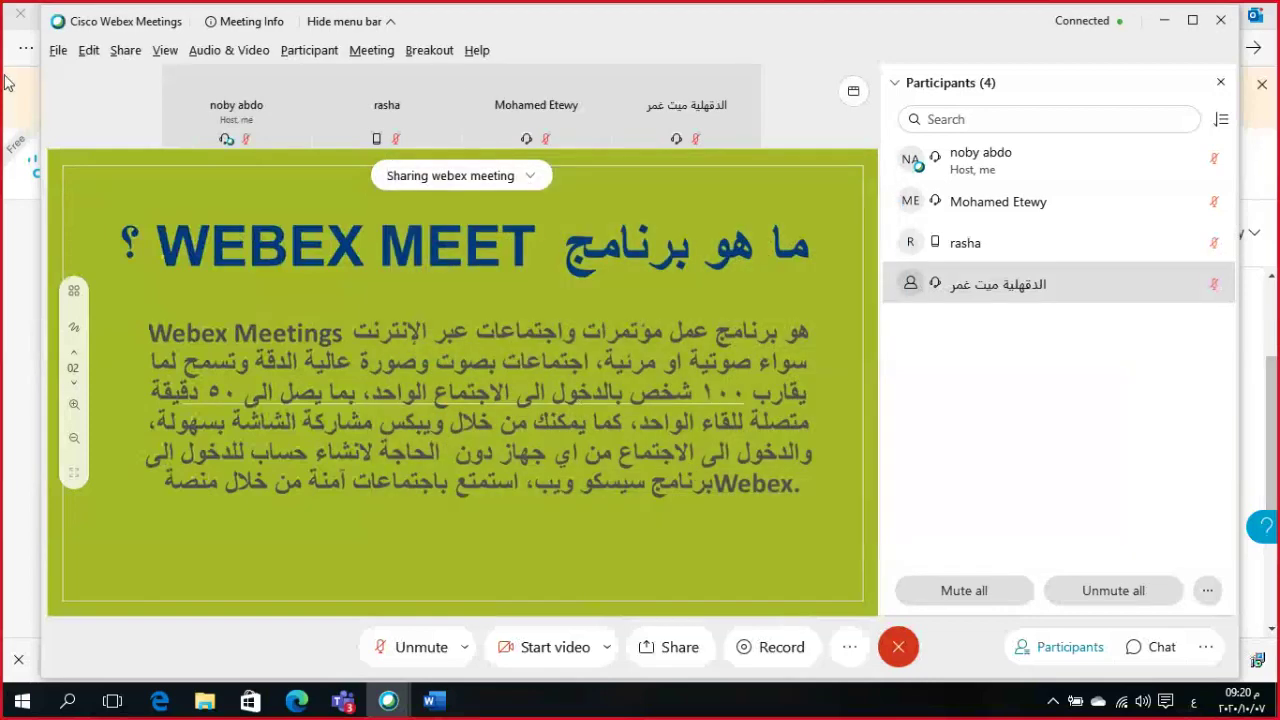
left_click(57, 55)
mouse_move(97, 170)
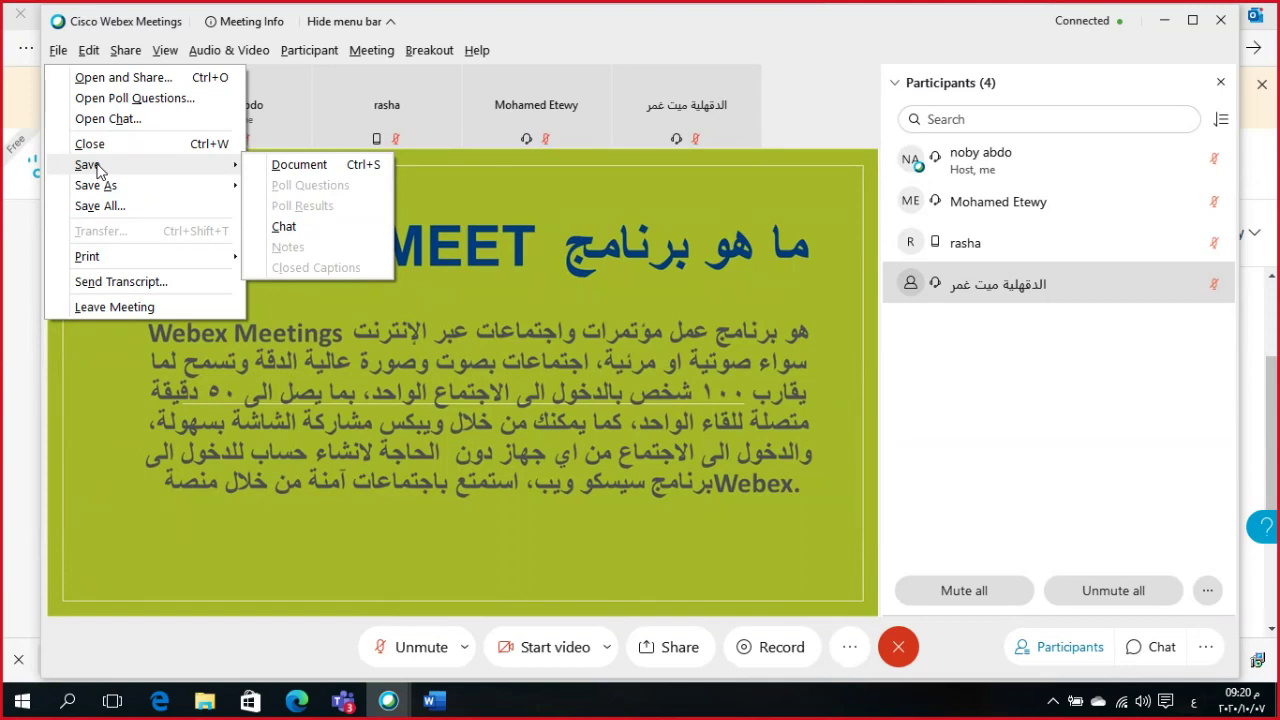
Step: Look through the File Save As and Print submenus, then move to the Edit menu
mouse_move(170, 189)
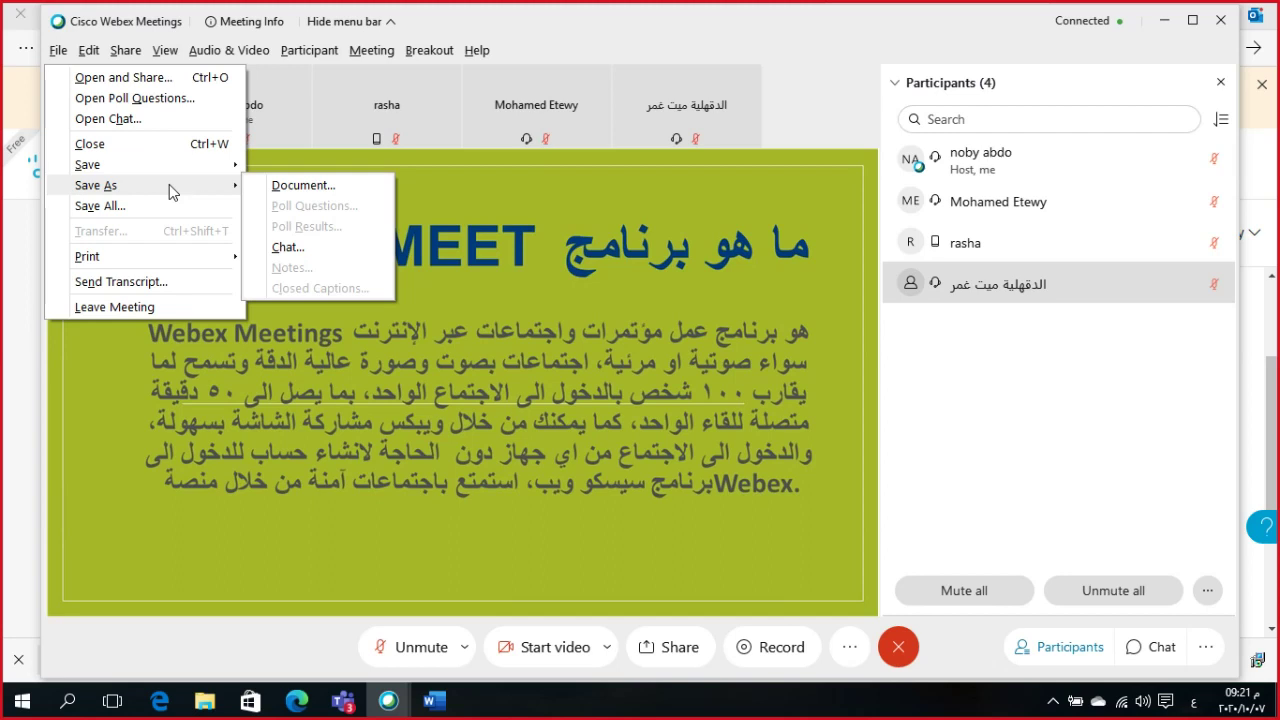
mouse_move(225, 256)
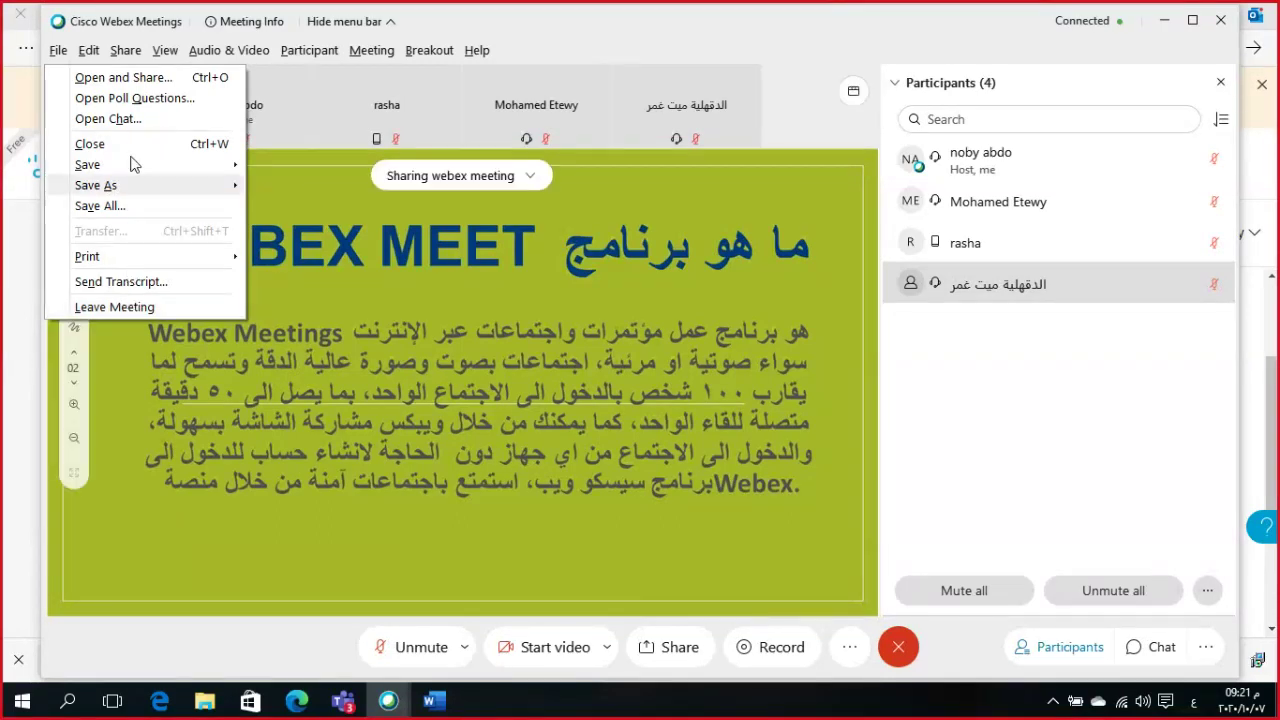
mouse_move(88, 55)
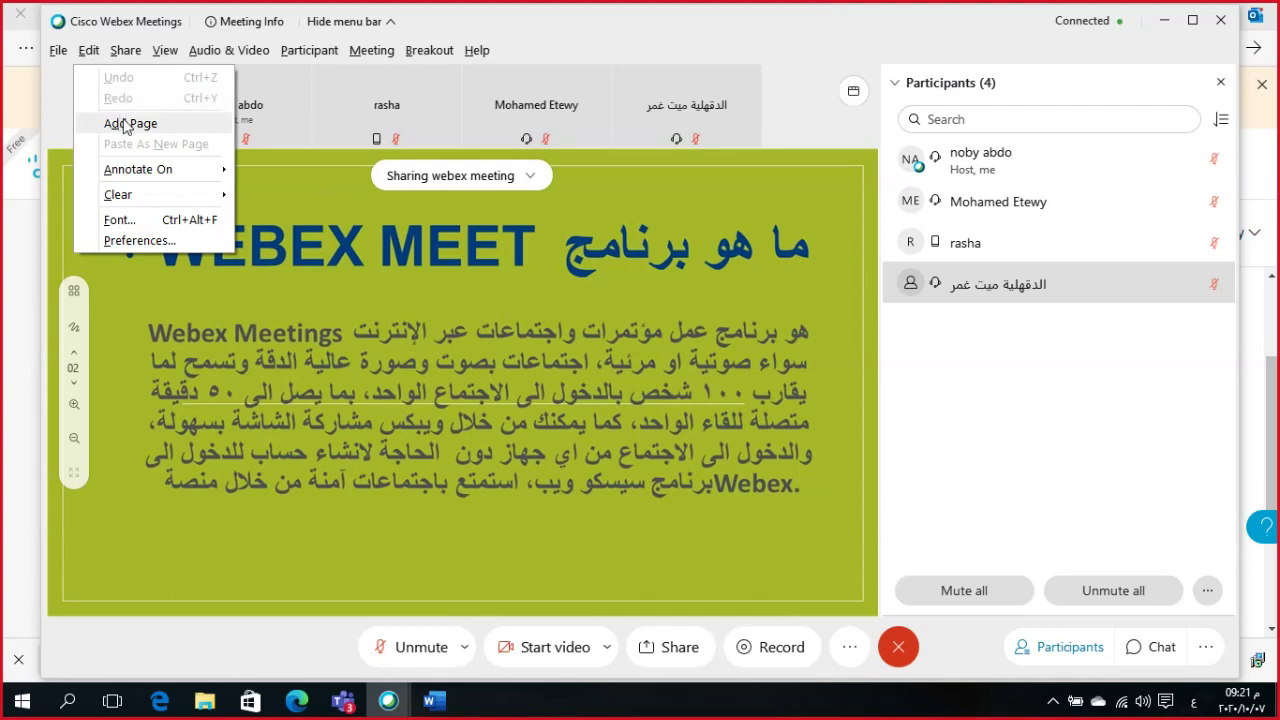
Step: Add a blank whiteboard page with Edit > Add Page, then bring up the Edit and Share menus
left_click(126, 123)
left_click(88, 50)
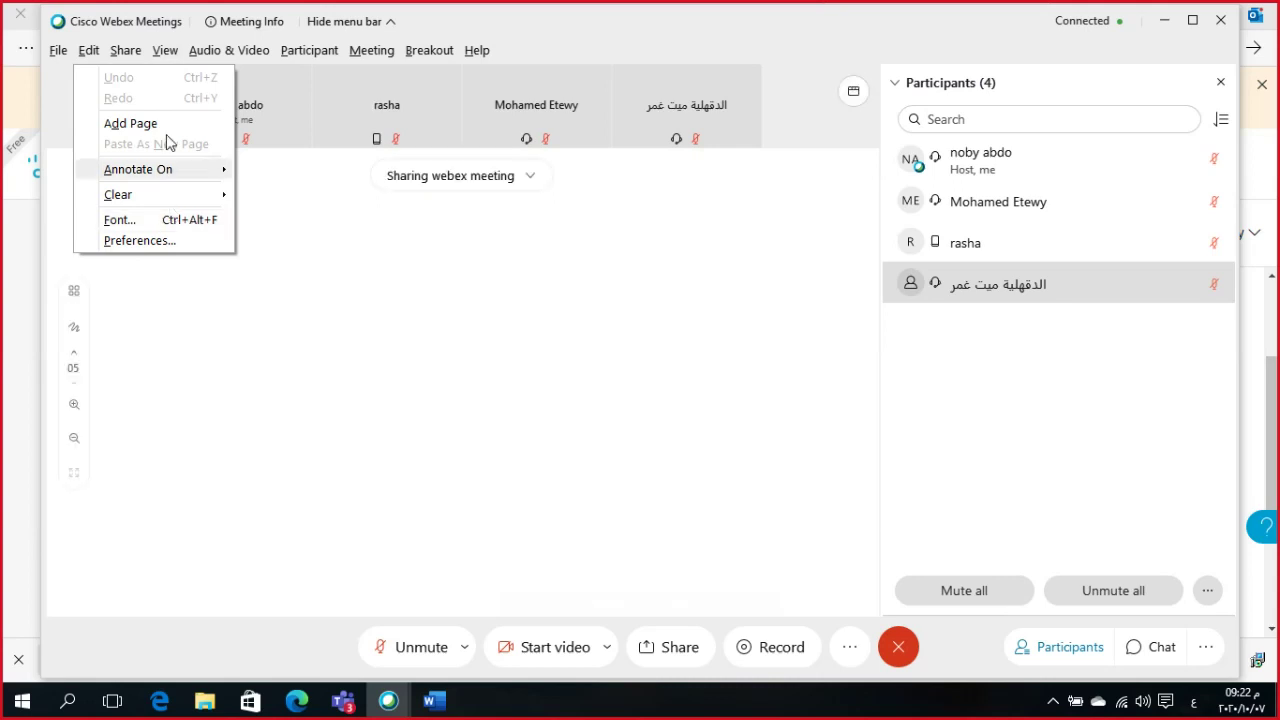
mouse_move(138, 55)
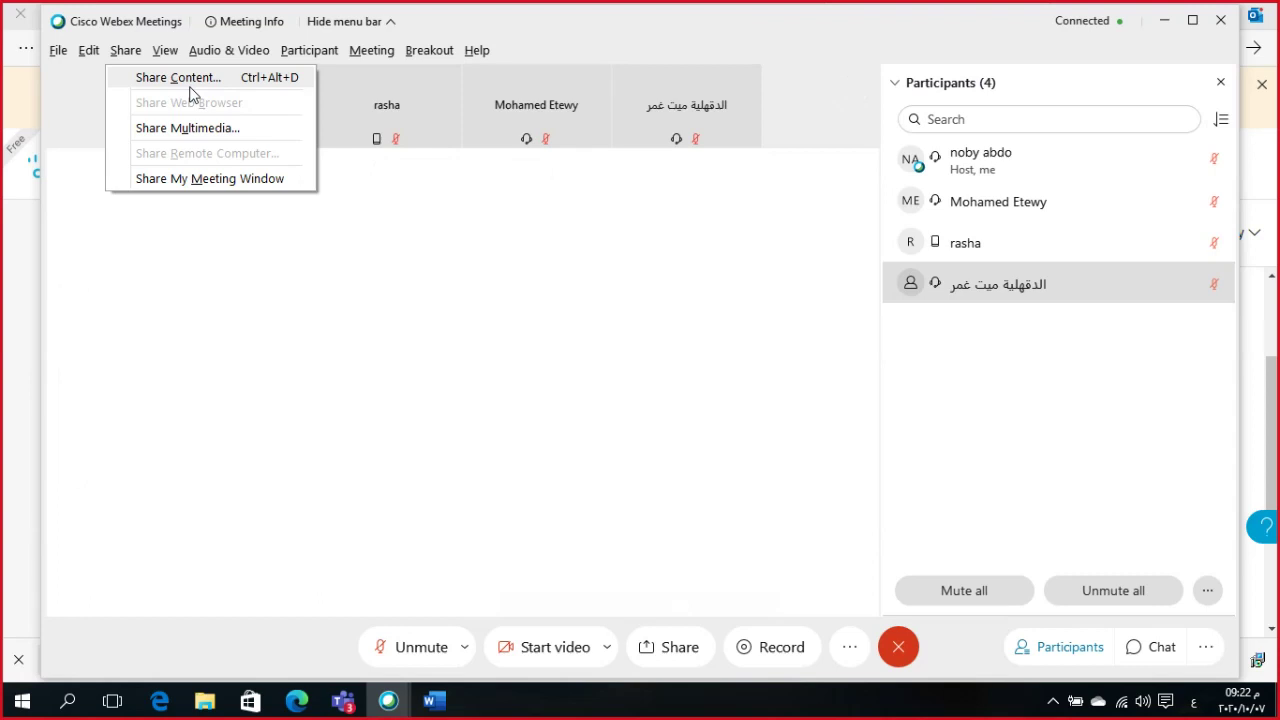
Step: Close the Share Multimedia prompt with no URL entered, then bring up the View menu
left_click(153, 138)
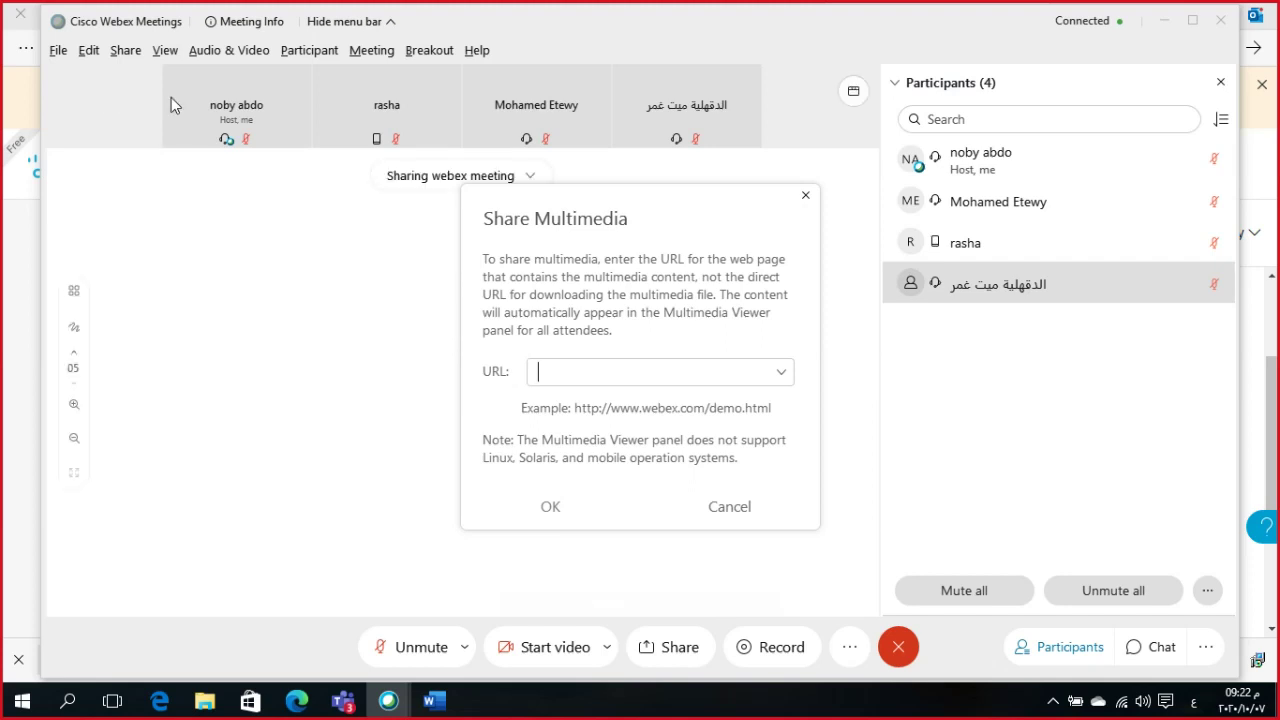
left_click(805, 197)
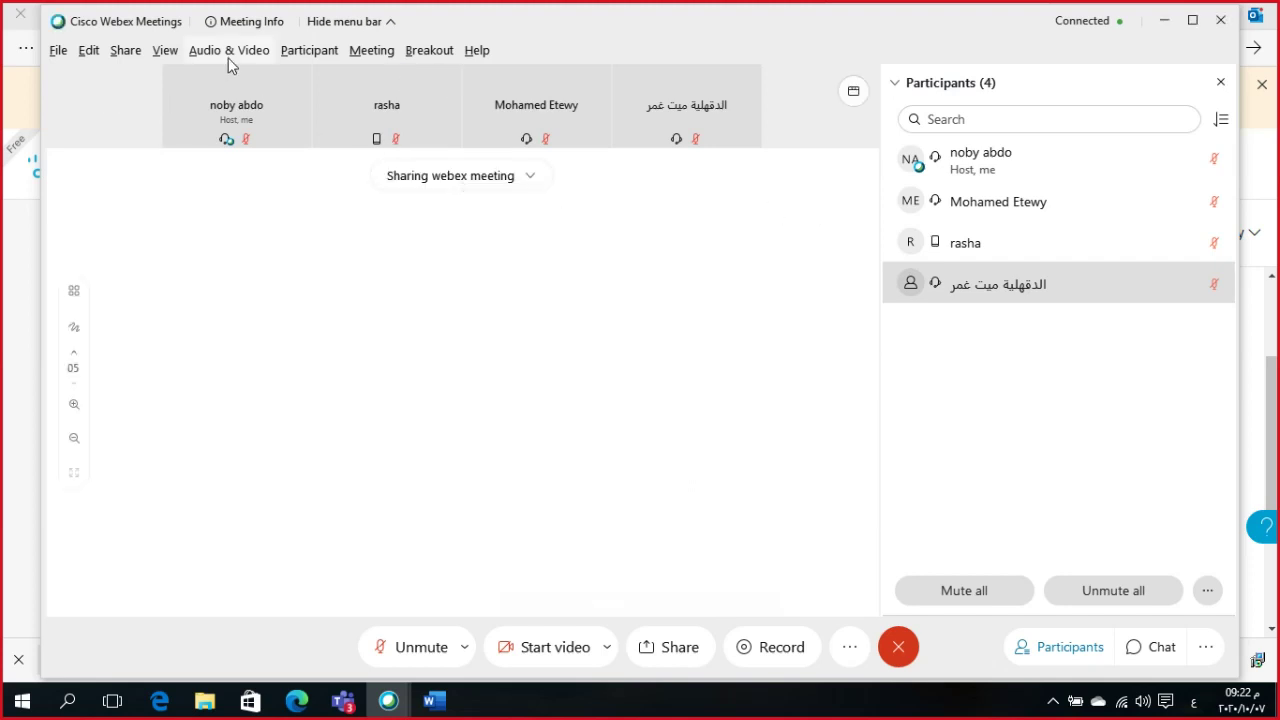
left_click(176, 54)
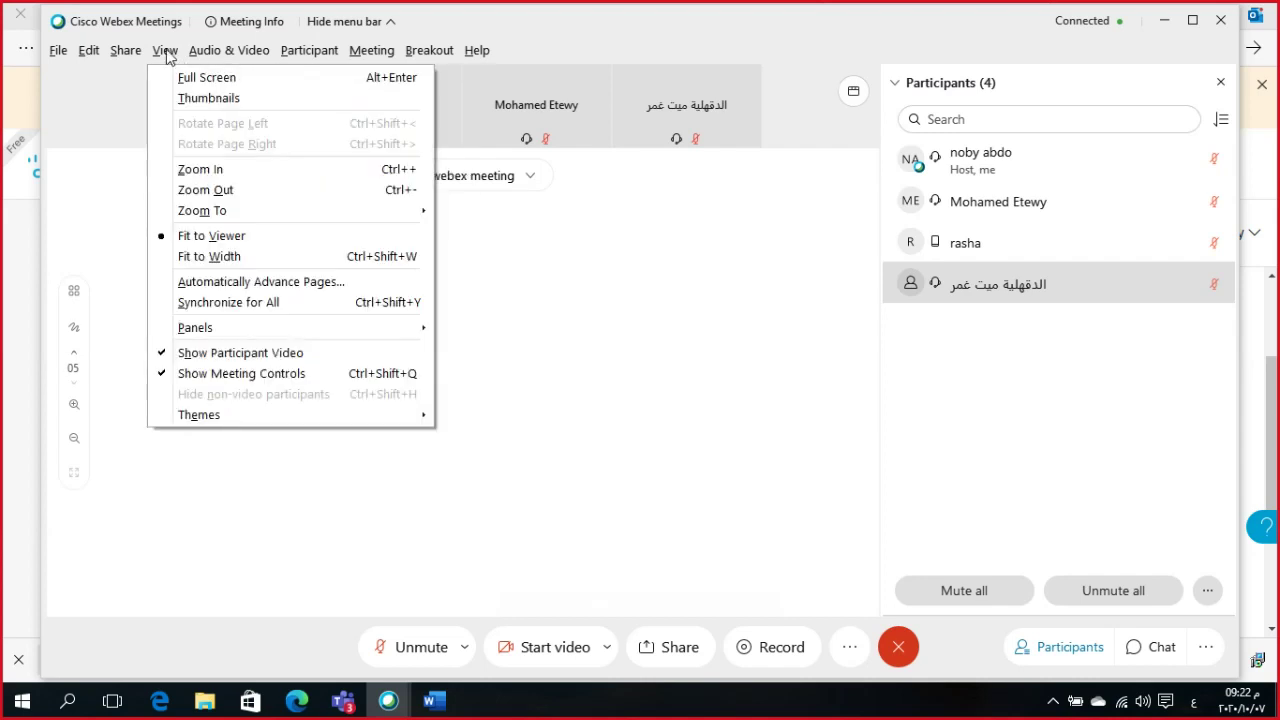
Step: Exit the full-screen sharing view and zoom in once on the shared content
left_click(180, 78)
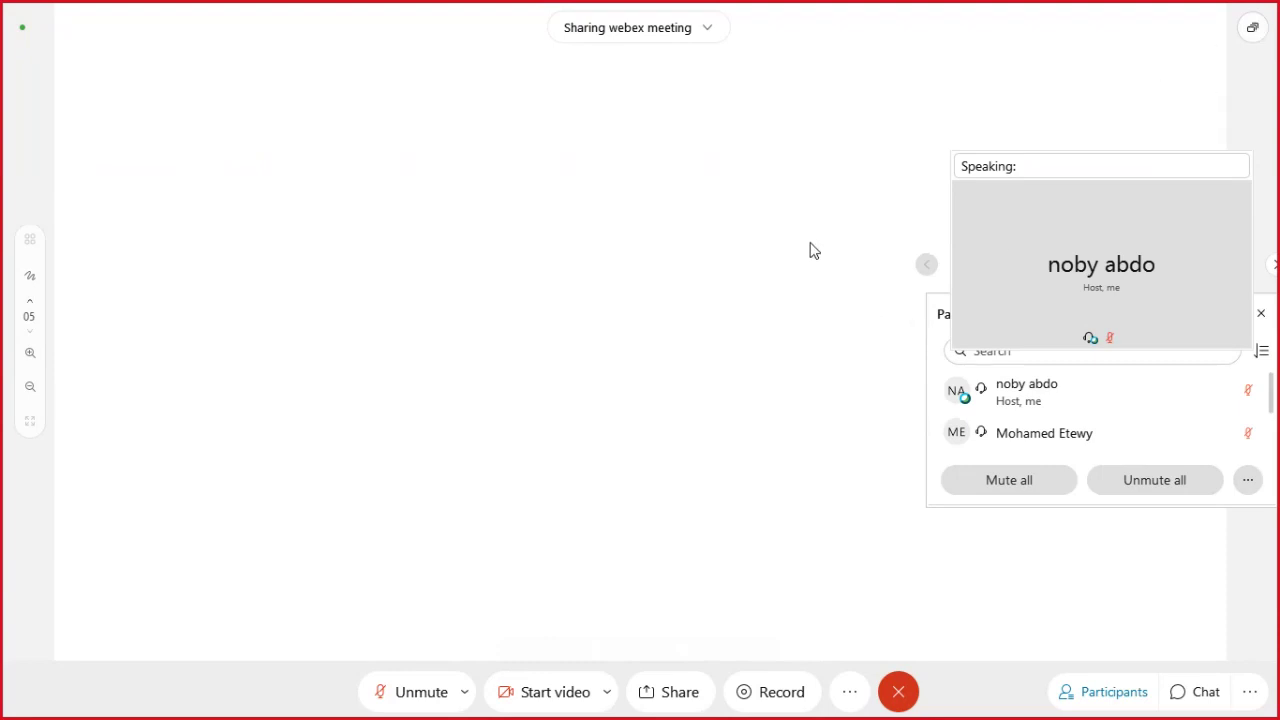
key("Escape")
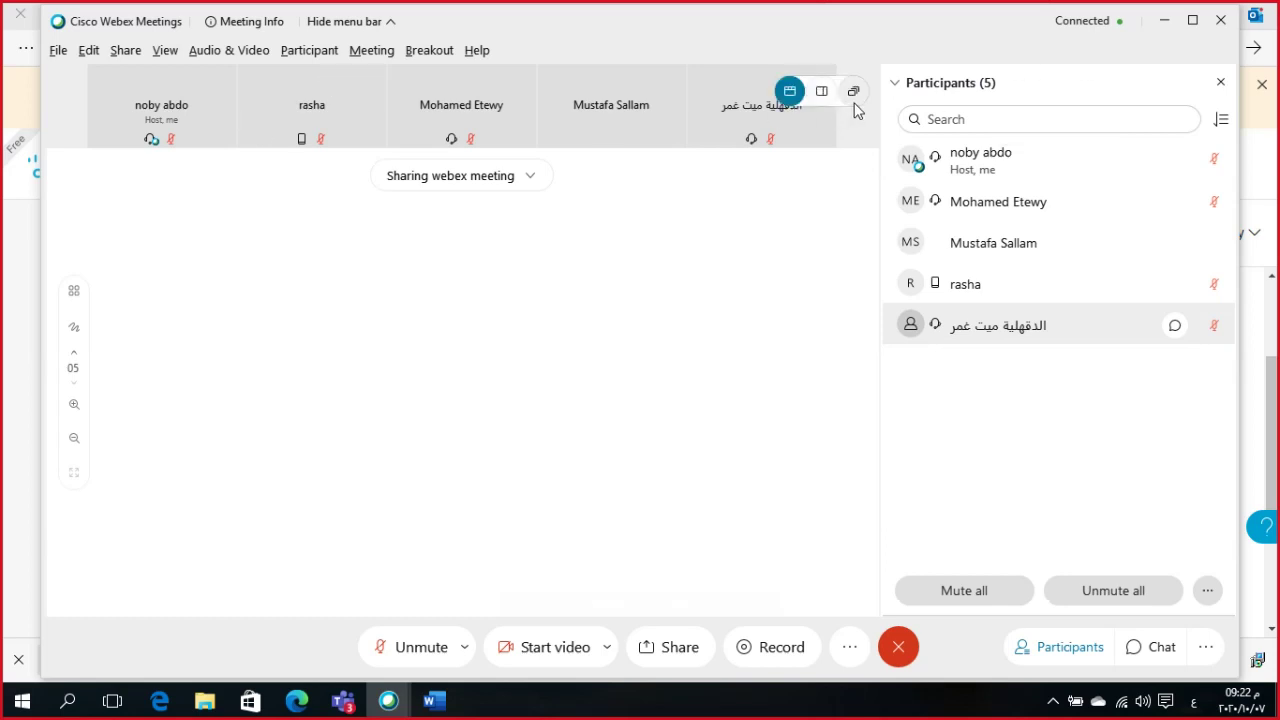
left_click(855, 97)
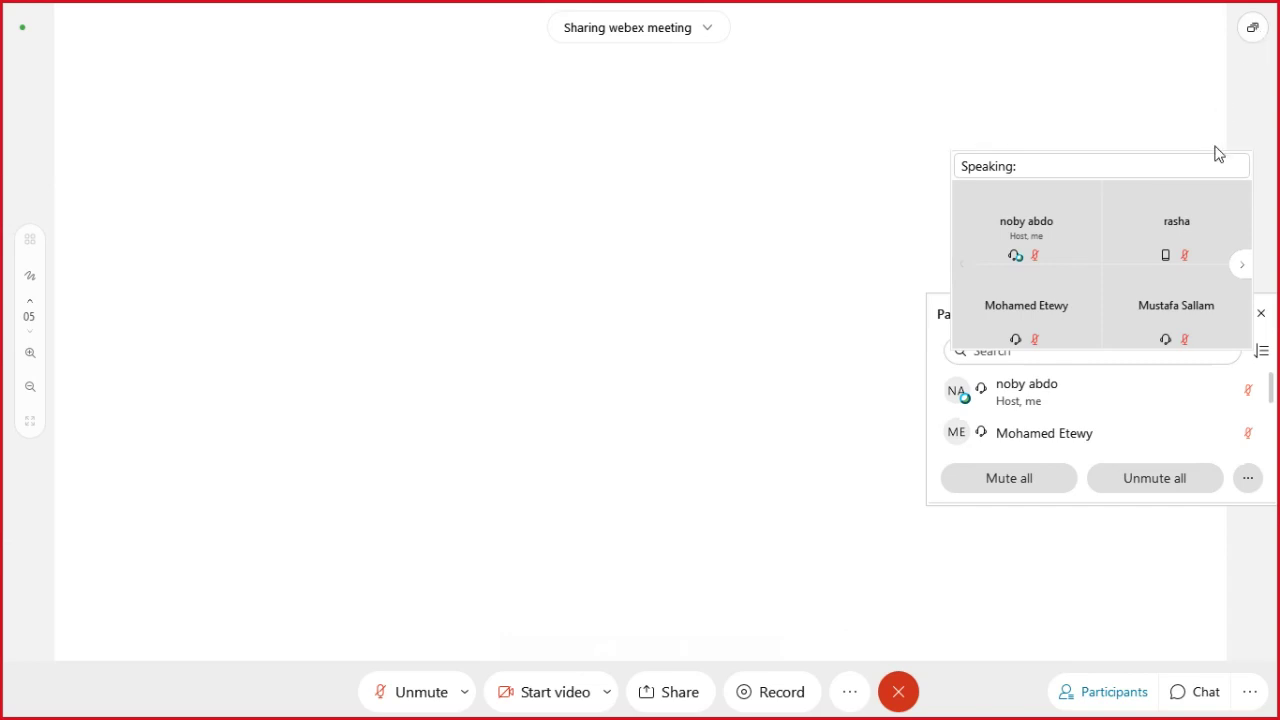
mouse_move(1234, 146)
key("Escape")
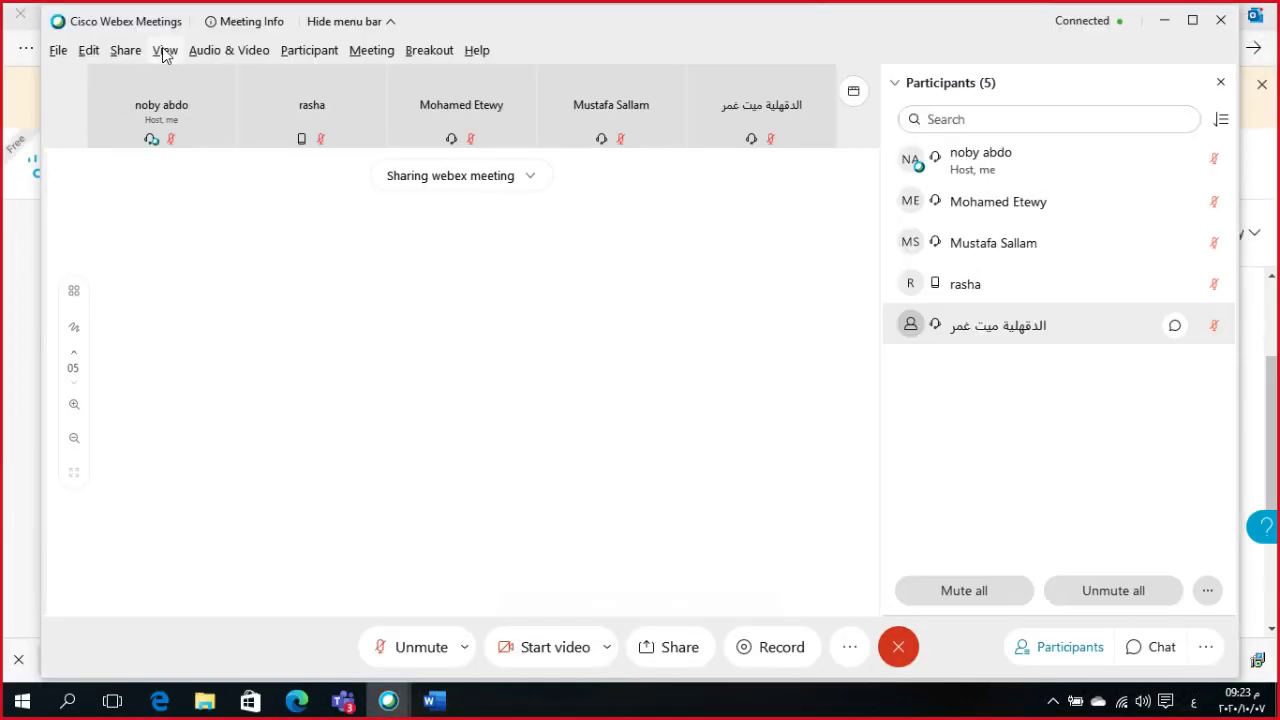
left_click(165, 51)
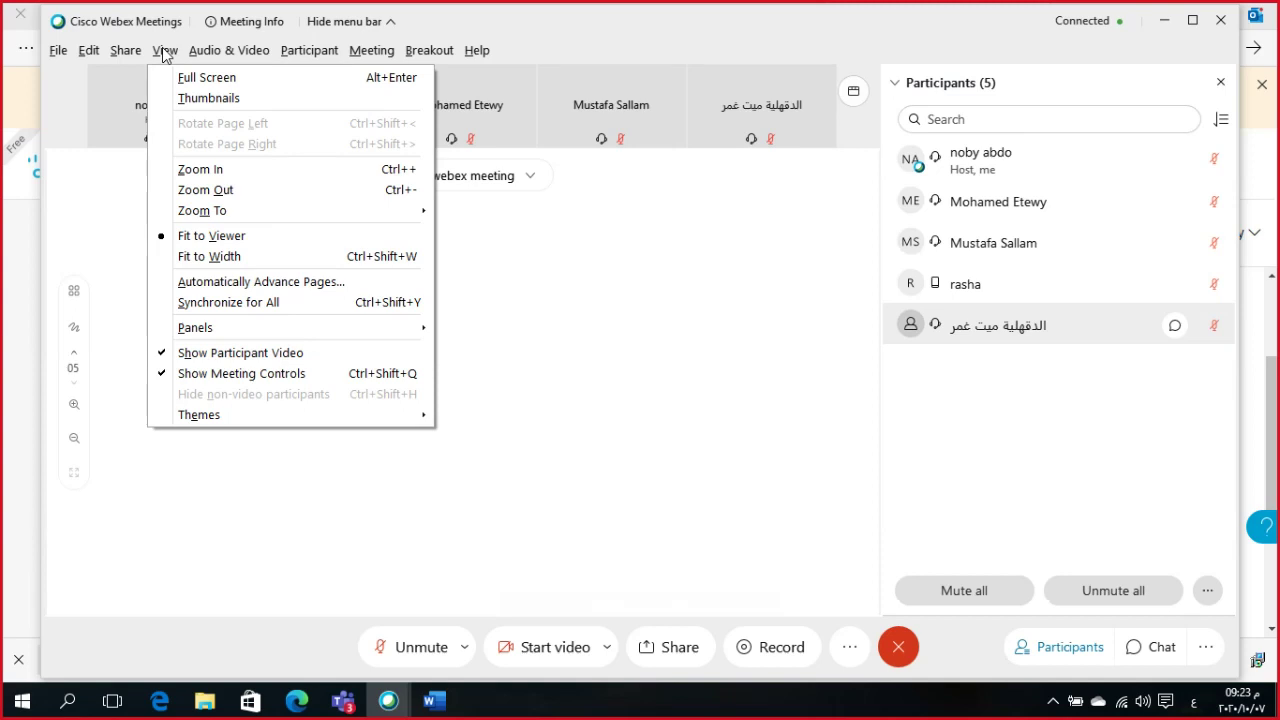
left_click(204, 169)
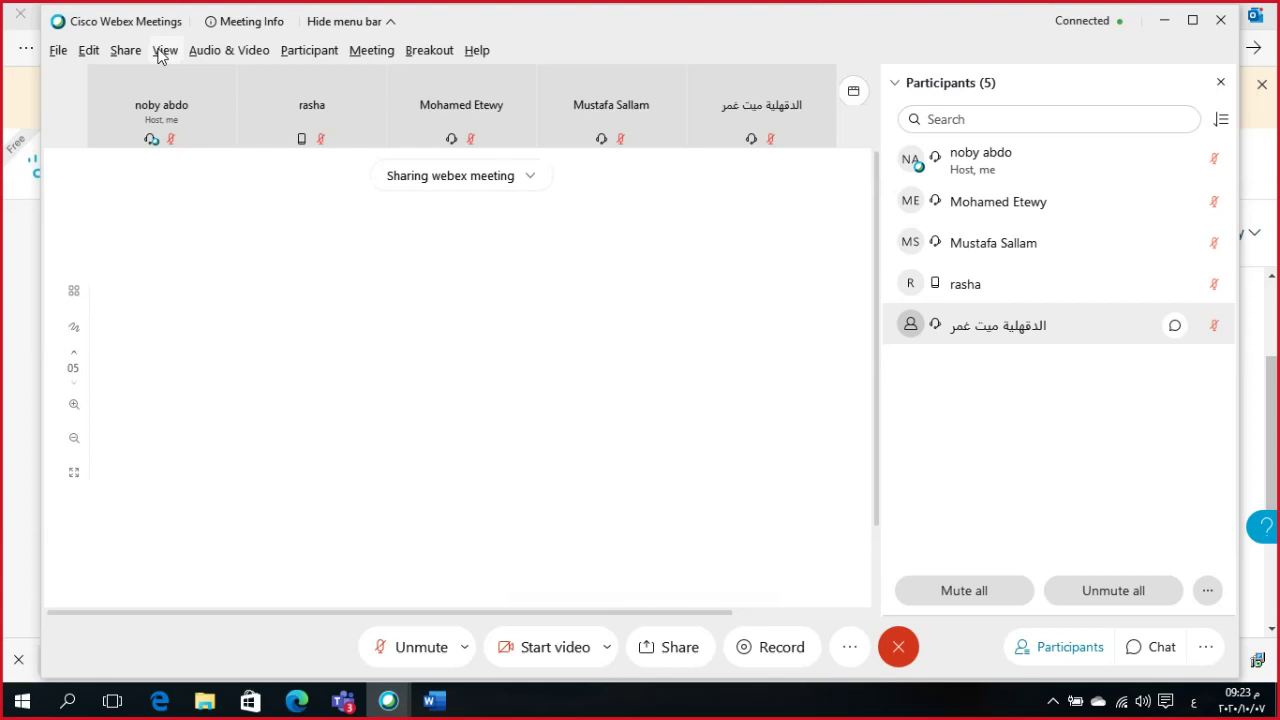
Step: Zoom in once more on the shared content, then choose Fit to Viewer
left_click(162, 52)
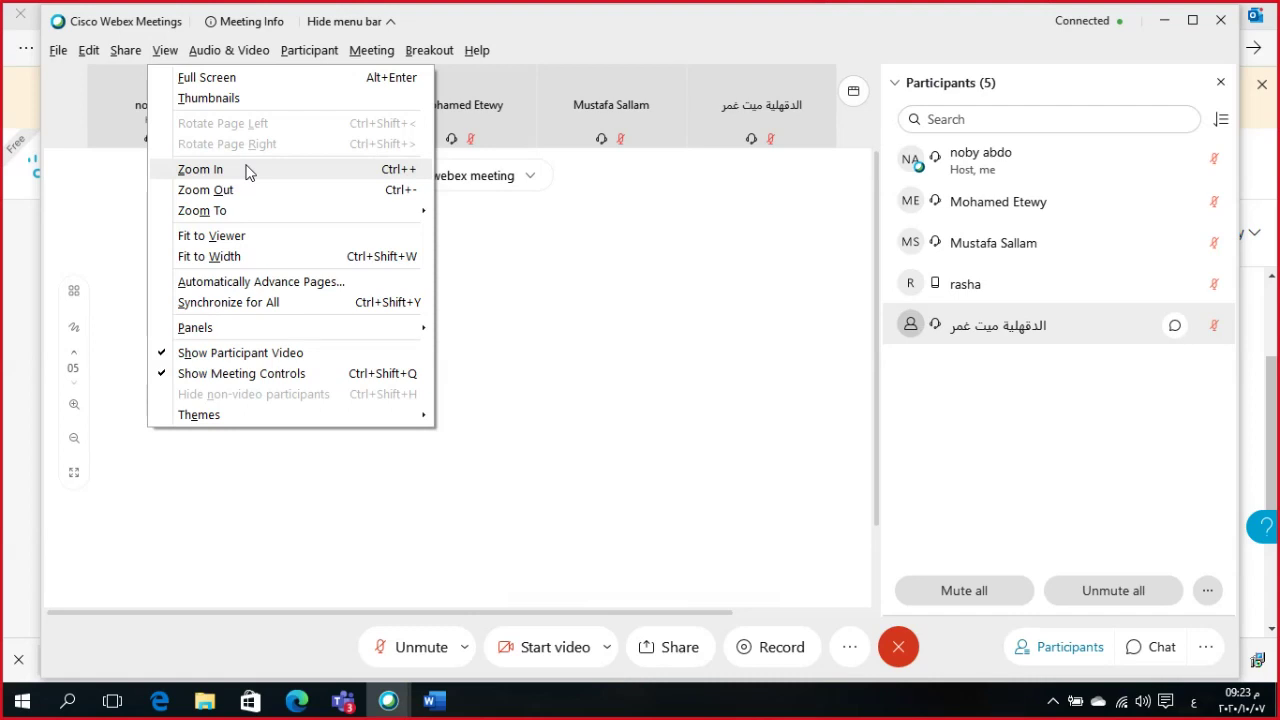
left_click(249, 172)
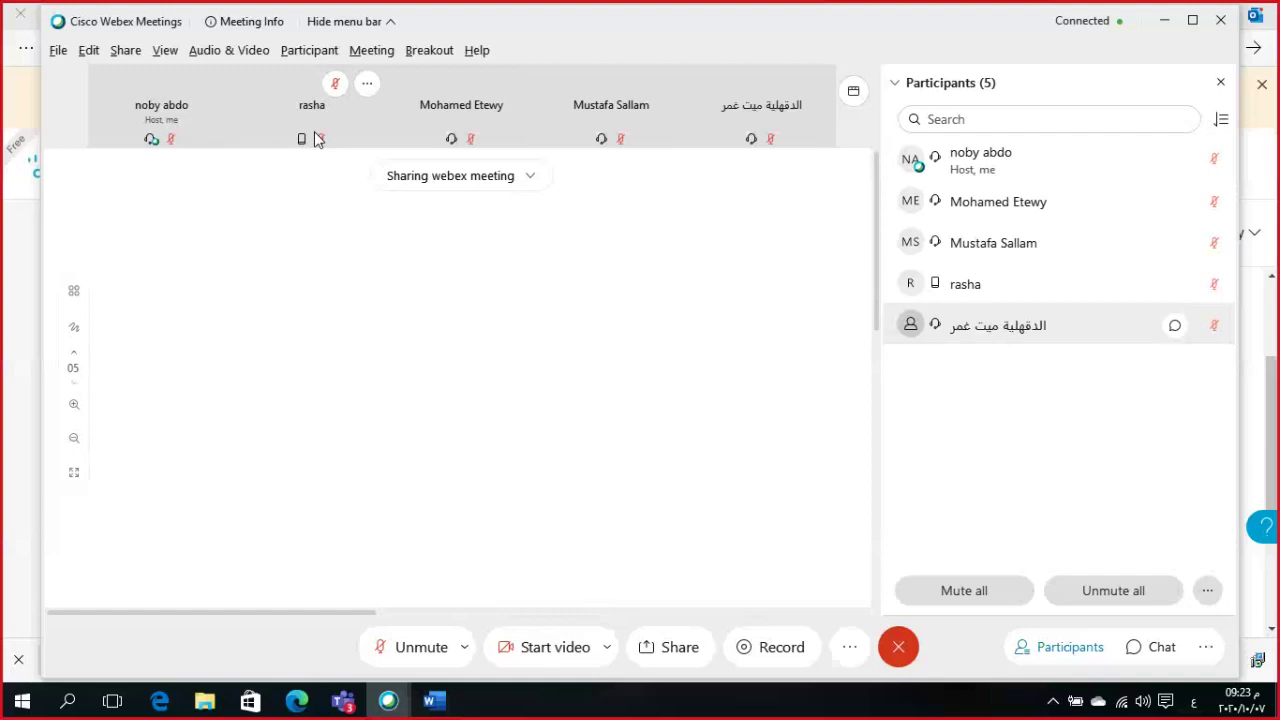
left_click(165, 50)
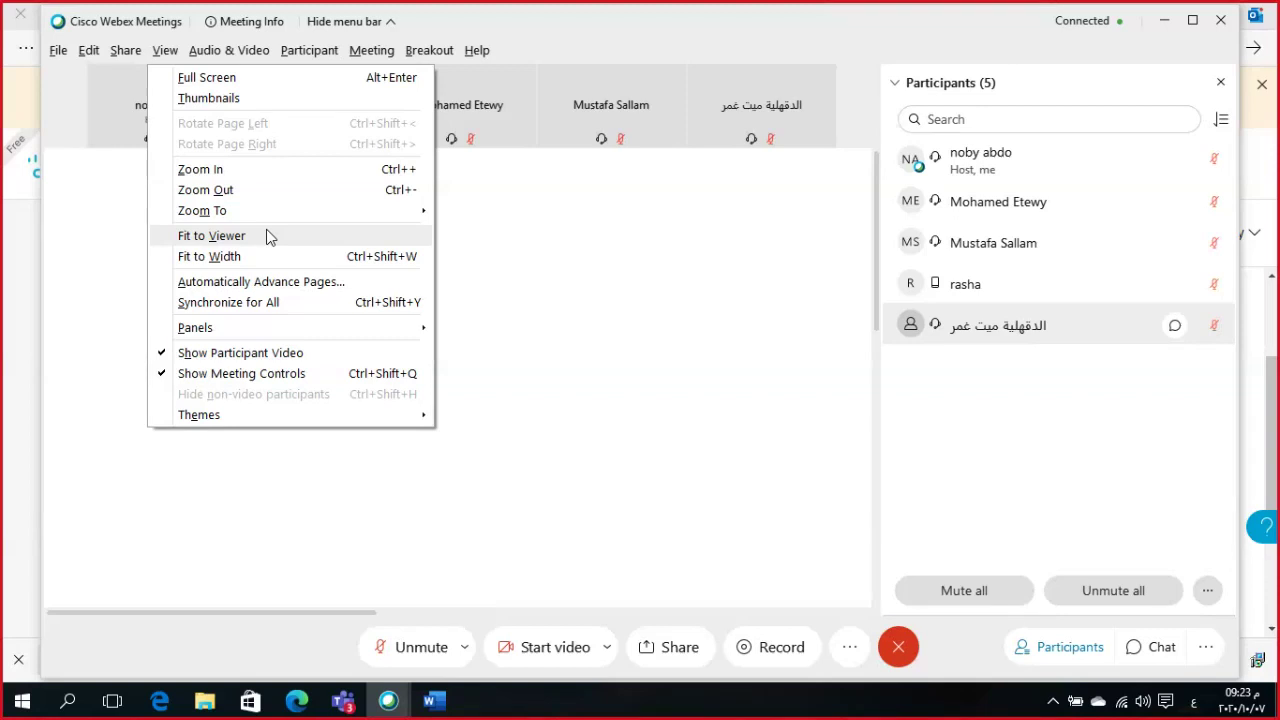
left_click(267, 236)
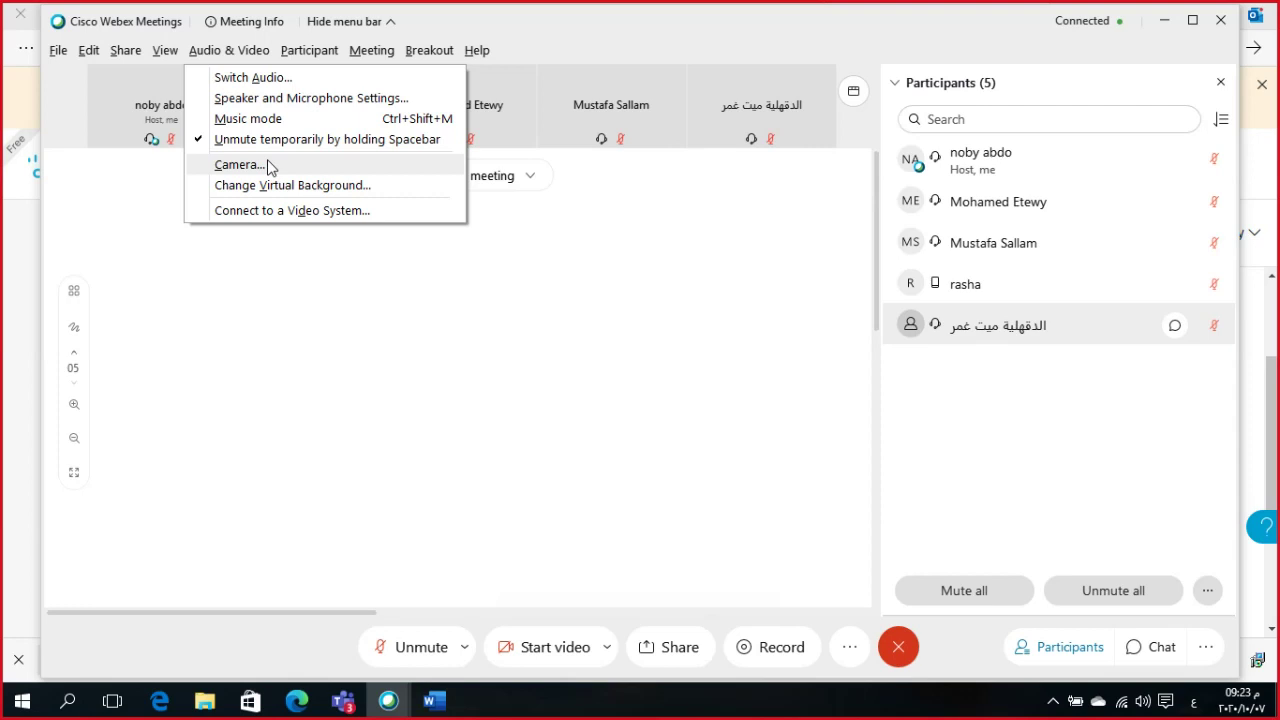
Step: In camera settings, attempt the virtual background download and cancel it when it fails
left_click(267, 167)
left_click(597, 546)
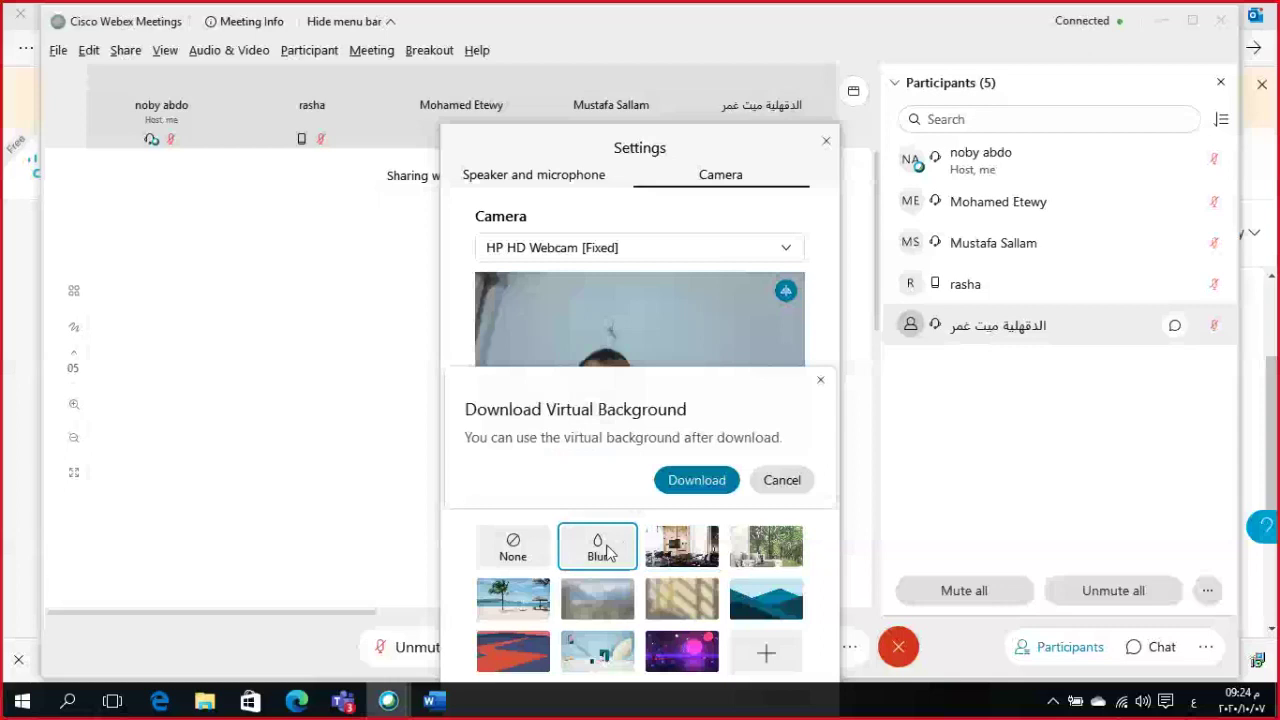
key("Return")
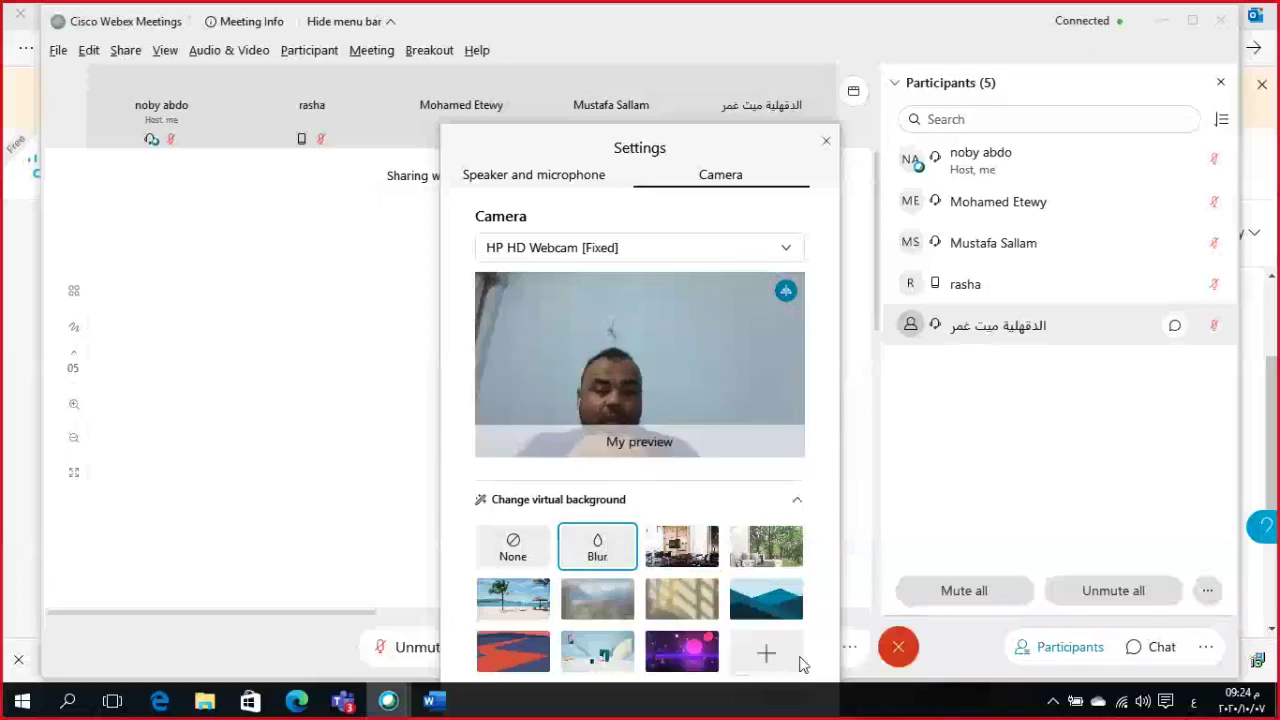
left_click(799, 658)
left_click(697, 480)
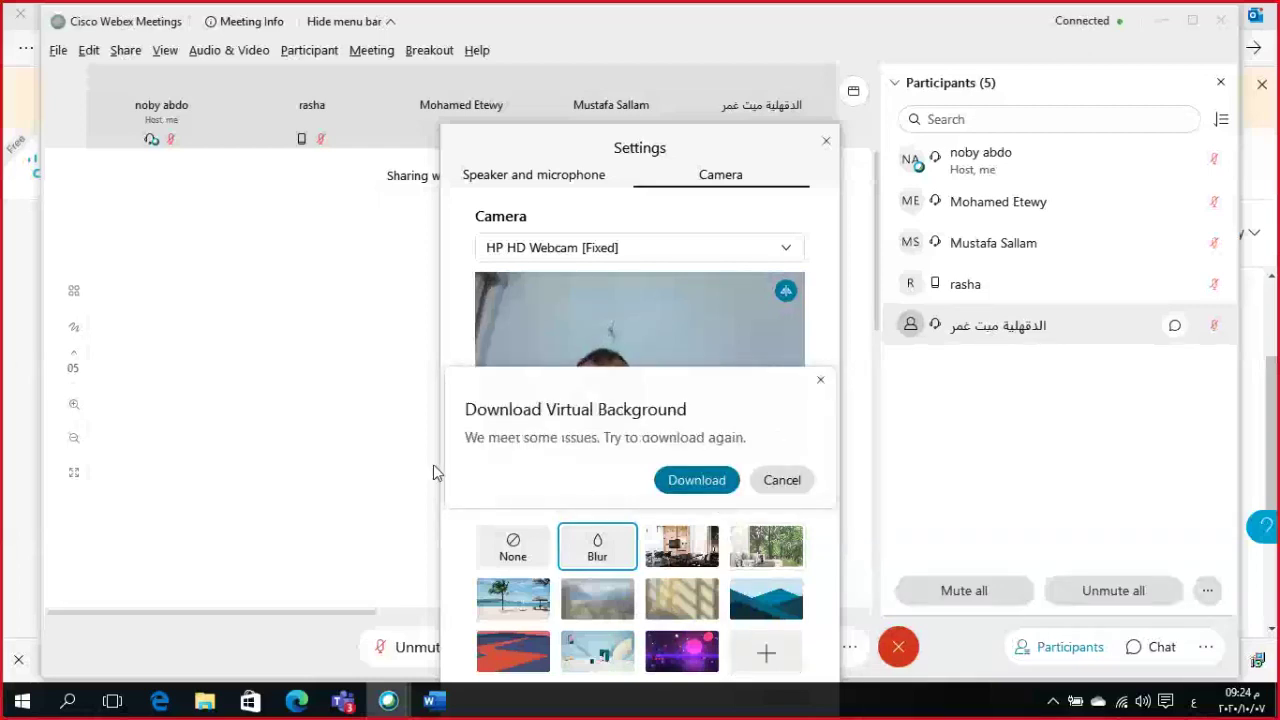
left_click(778, 480)
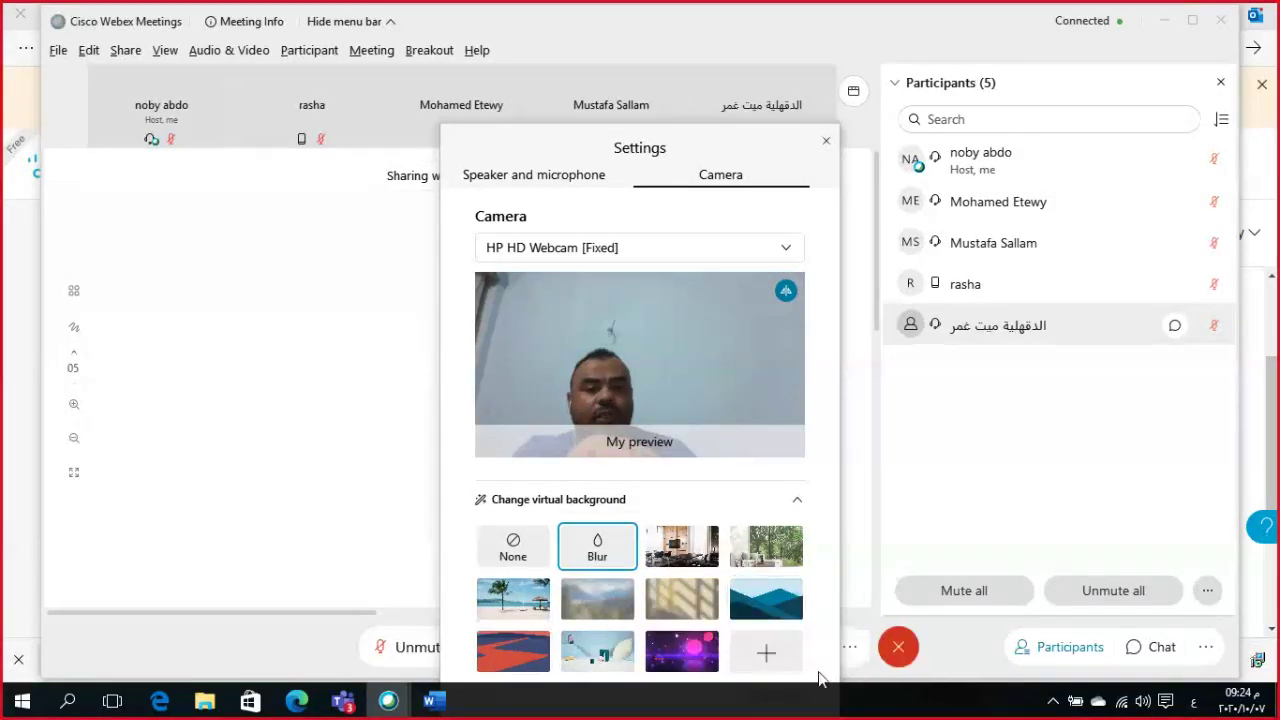
Step: Choose the office-room virtual background, cancel its failed download, and close camera settings
left_click(766, 652)
left_click(706, 482)
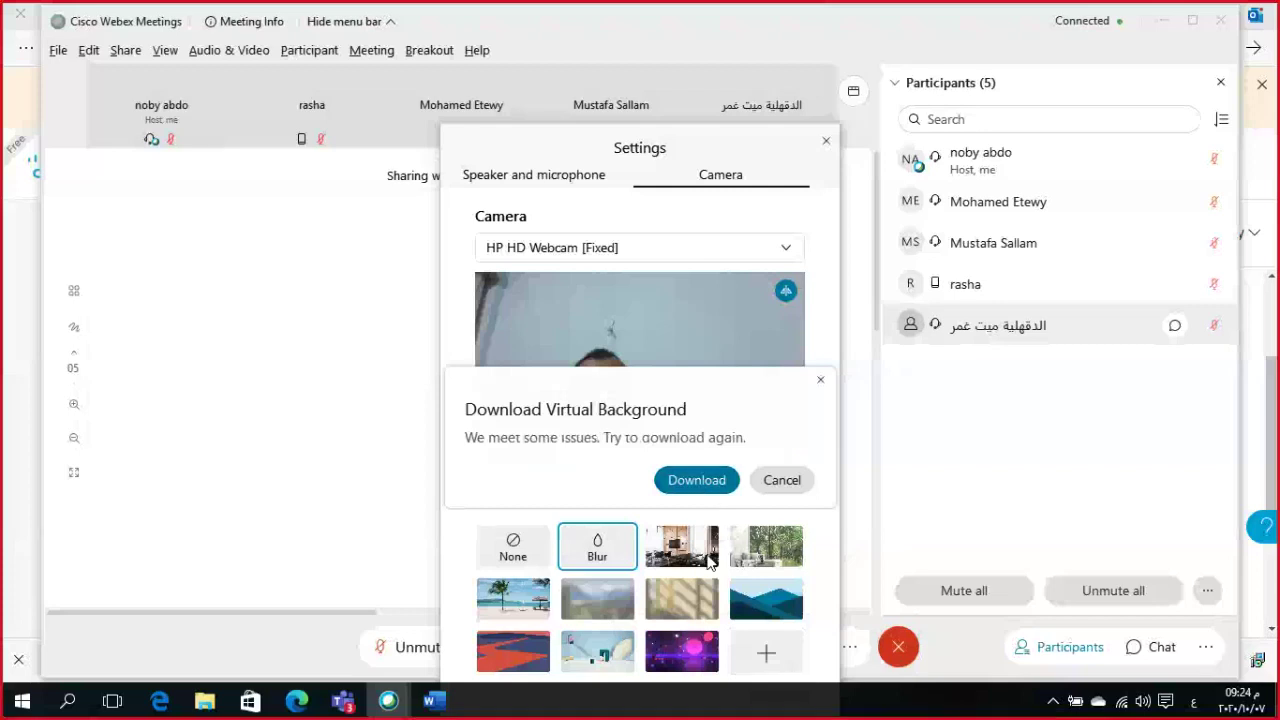
left_click(714, 553)
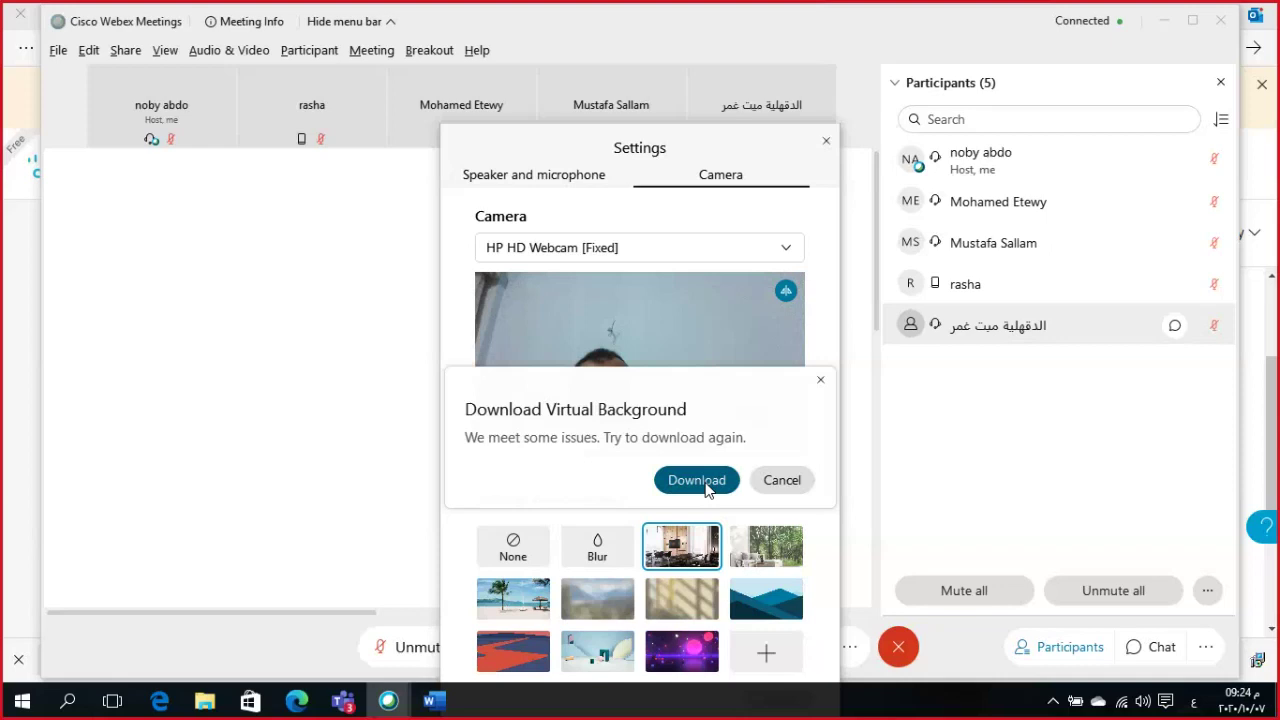
left_click(796, 484)
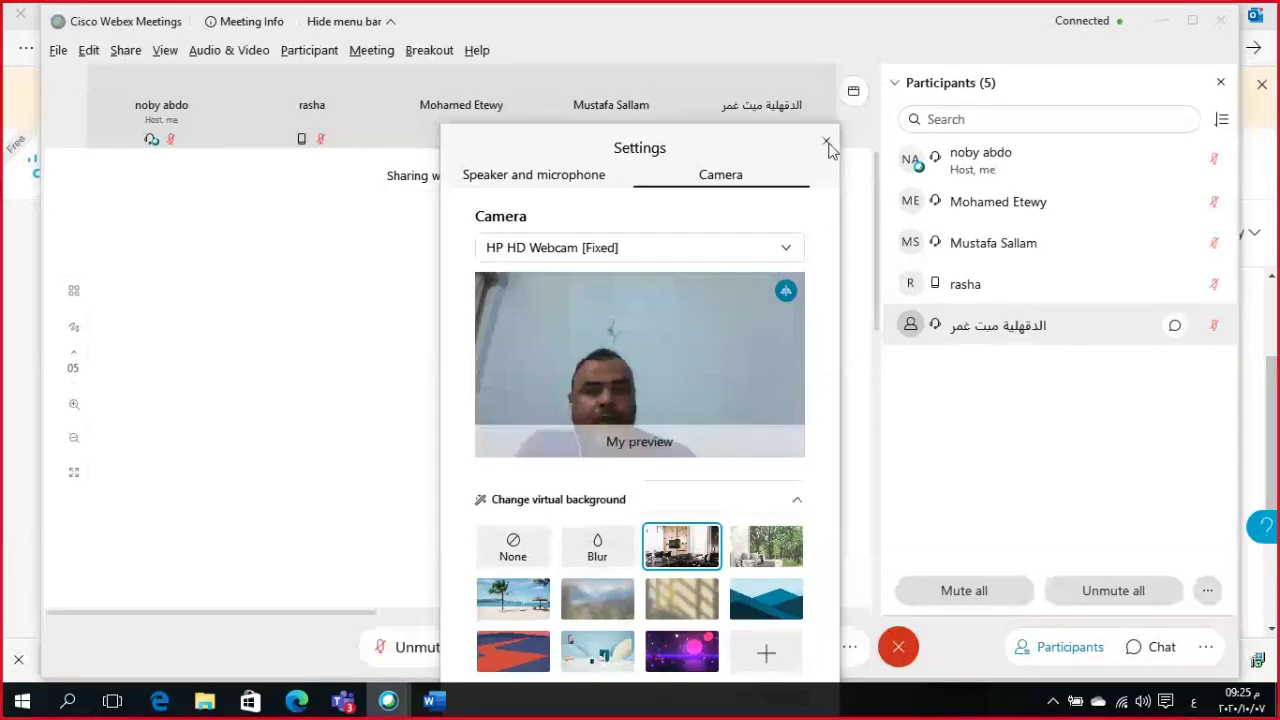
left_click(826, 143)
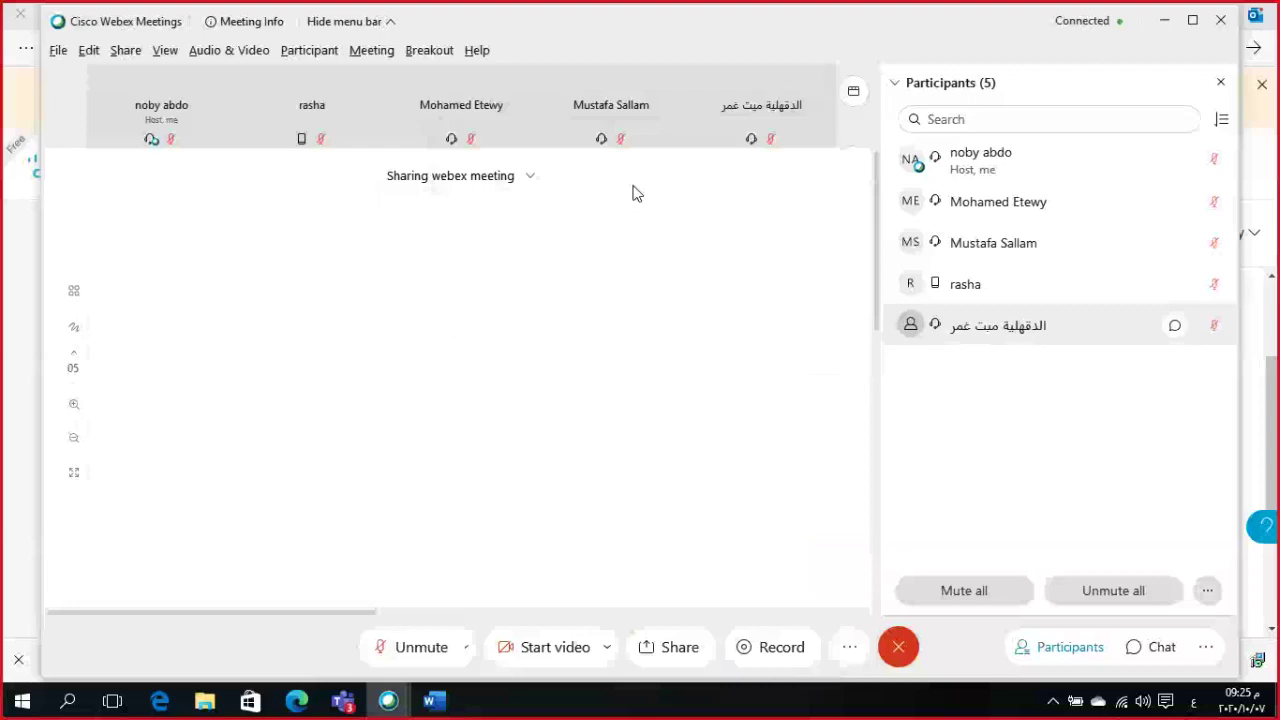
Step: Retry the office-room background from Audio & Video, cancel again, and close Settings
left_click(229, 50)
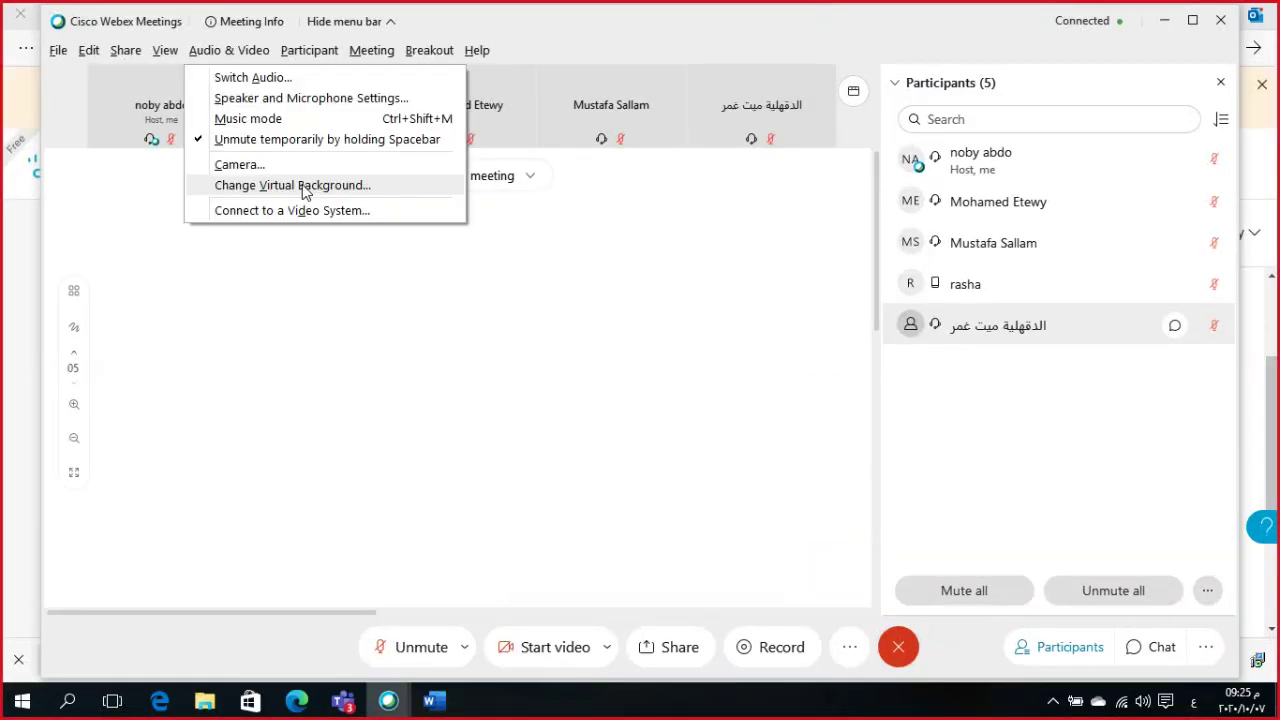
left_click(290, 183)
left_click(703, 557)
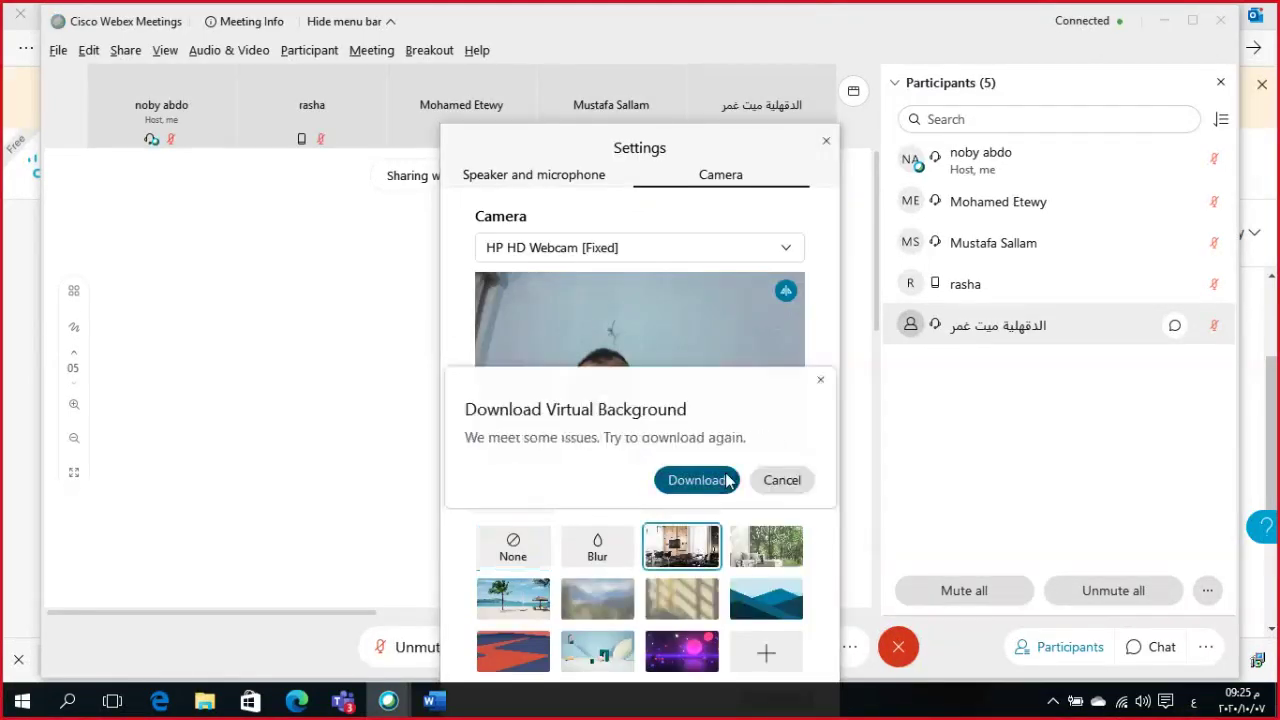
left_click(773, 481)
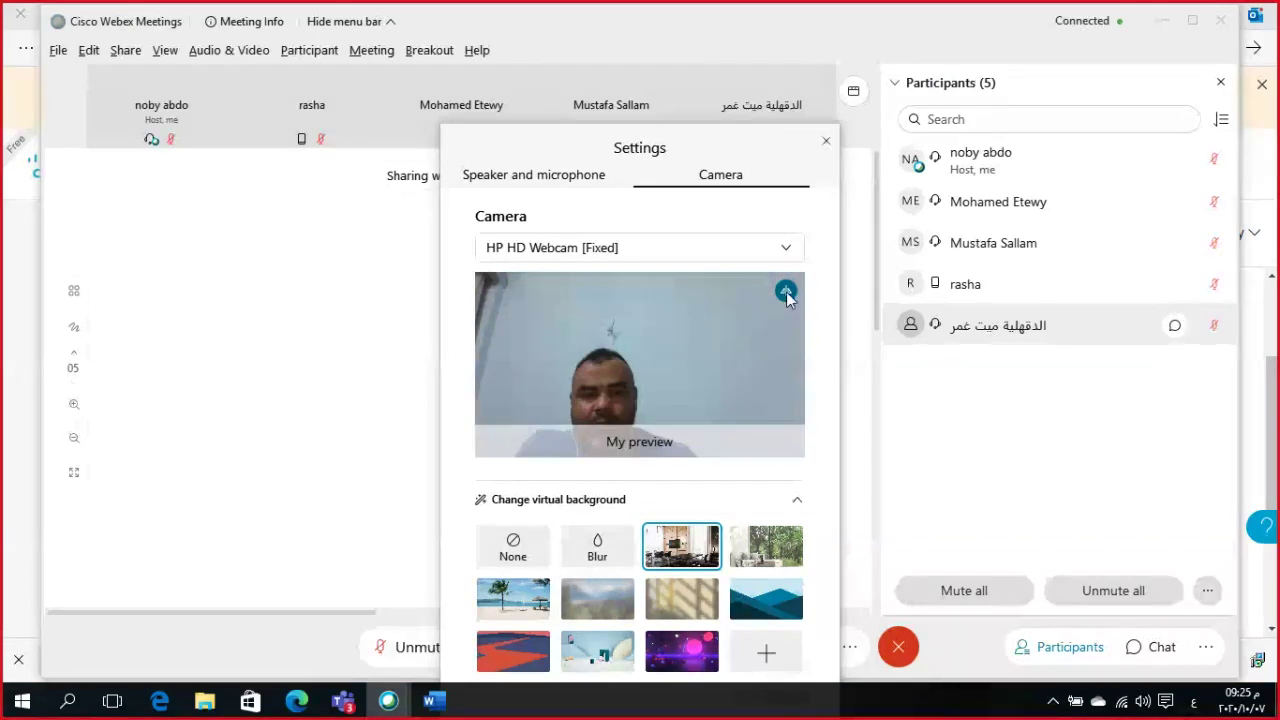
left_click(826, 141)
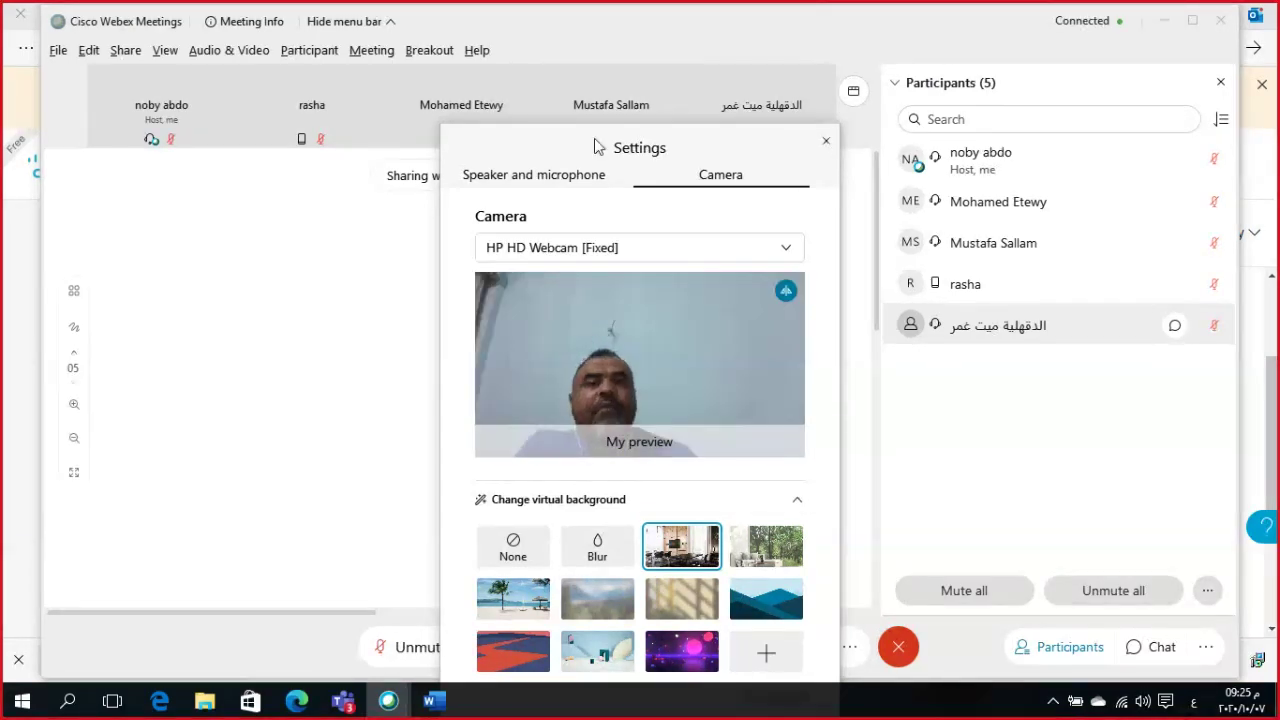
left_click(295, 57)
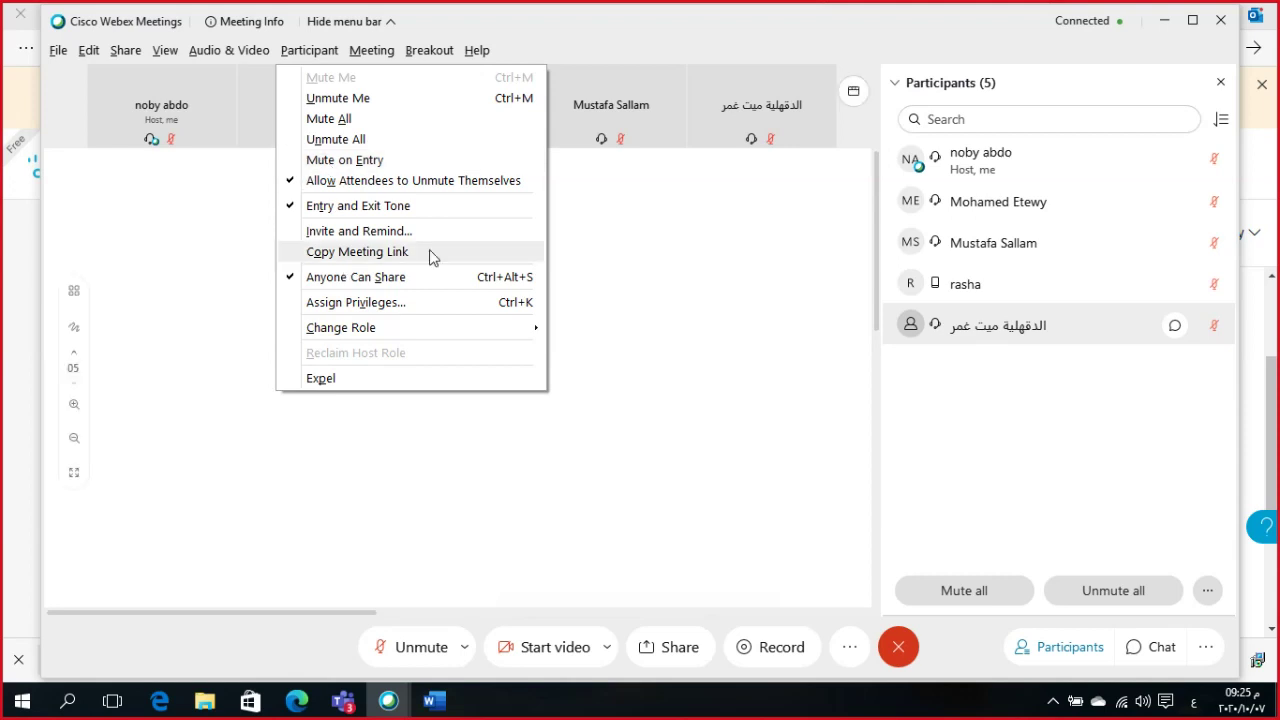
left_click(409, 304)
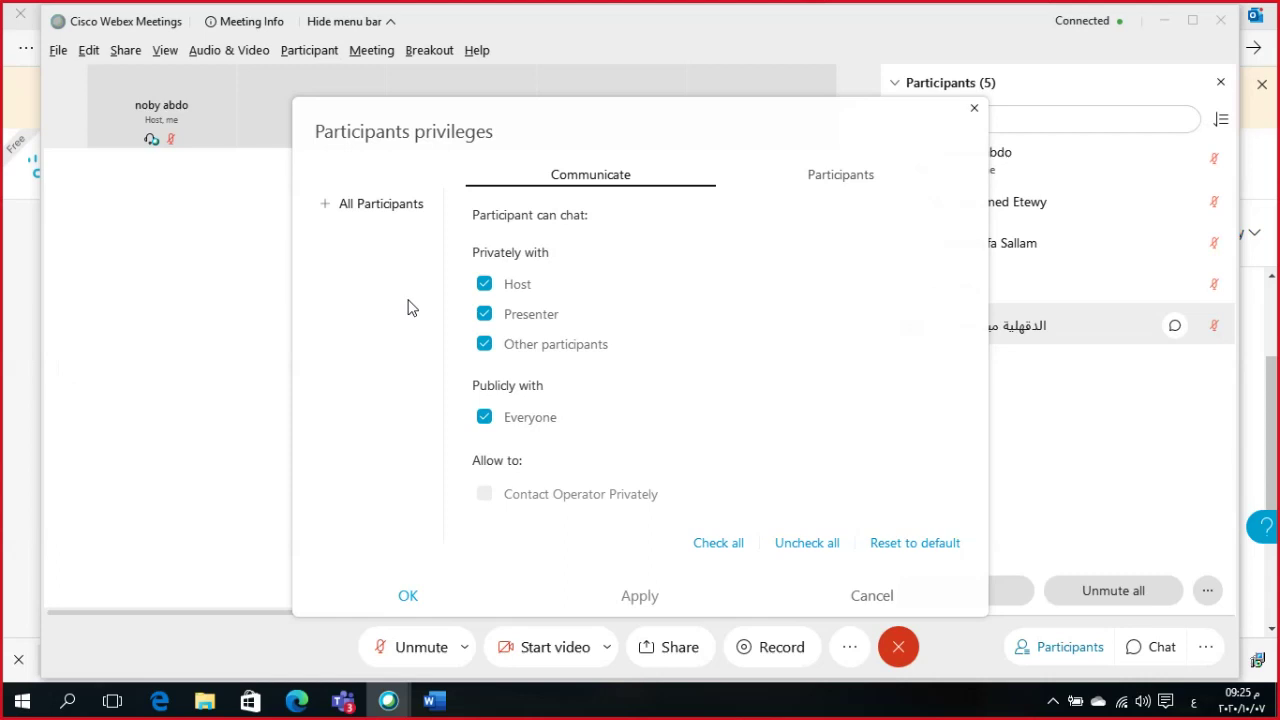
left_click(841, 175)
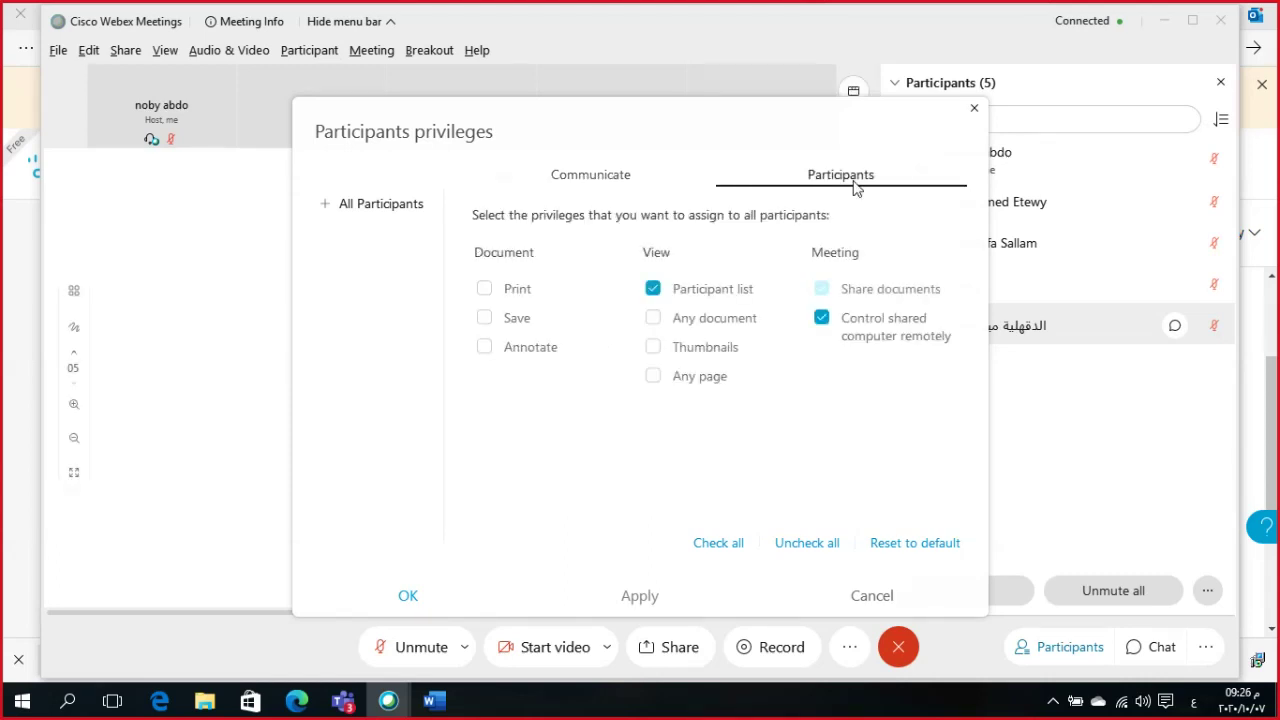
left_click(590, 189)
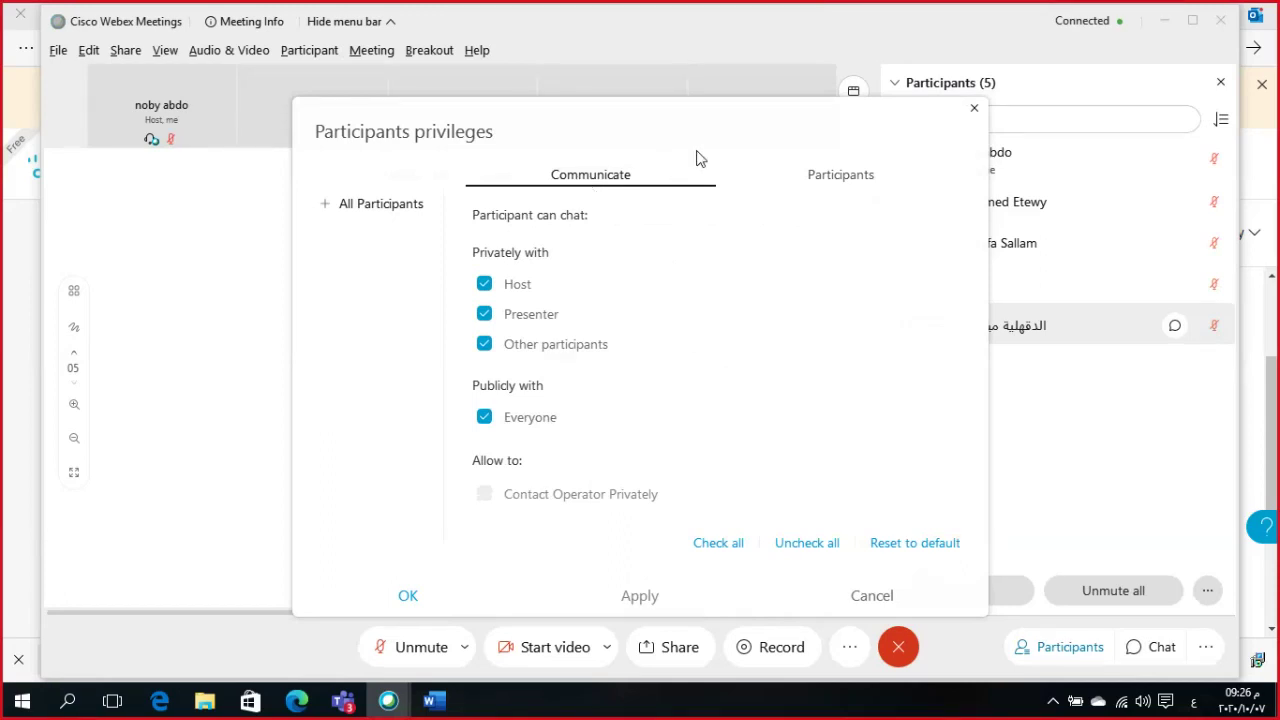
left_click(884, 190)
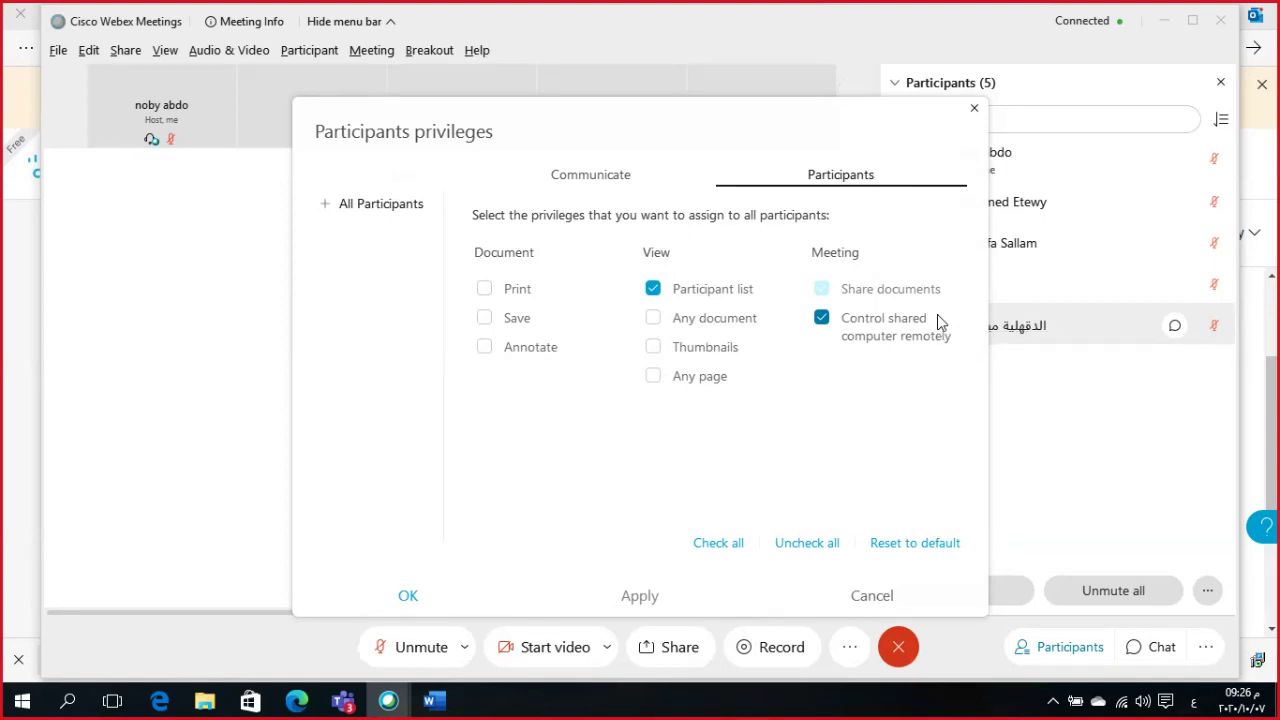
left_click(606, 176)
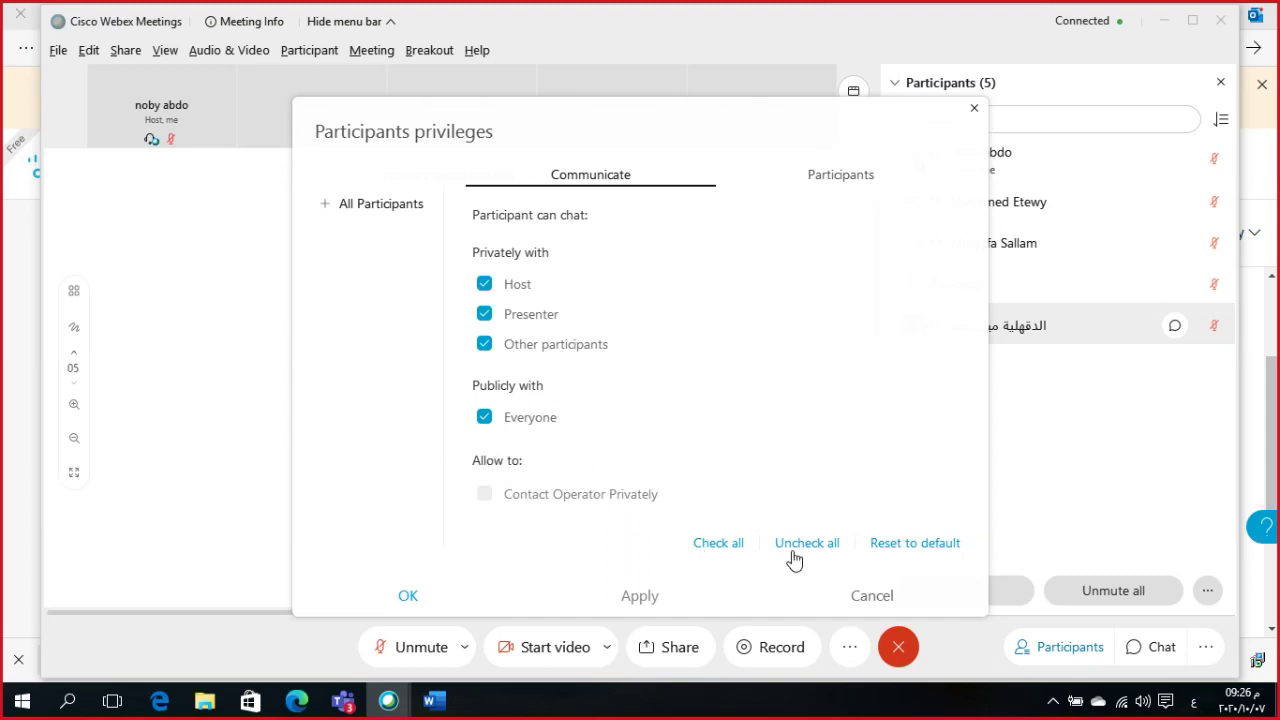
left_click(880, 602)
left_click(327, 52)
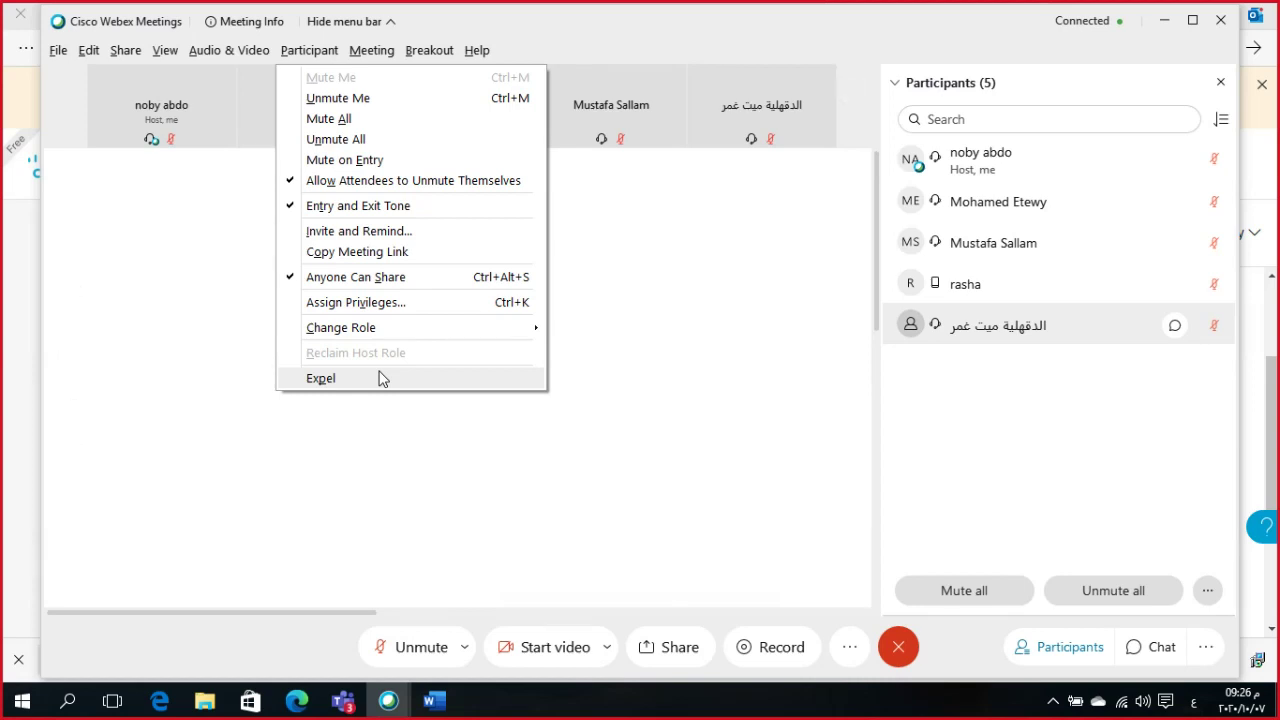
Step: Expel the fourth participant from the meeting, then show the '...' More options menu
left_click(993, 291)
right_click(996, 292)
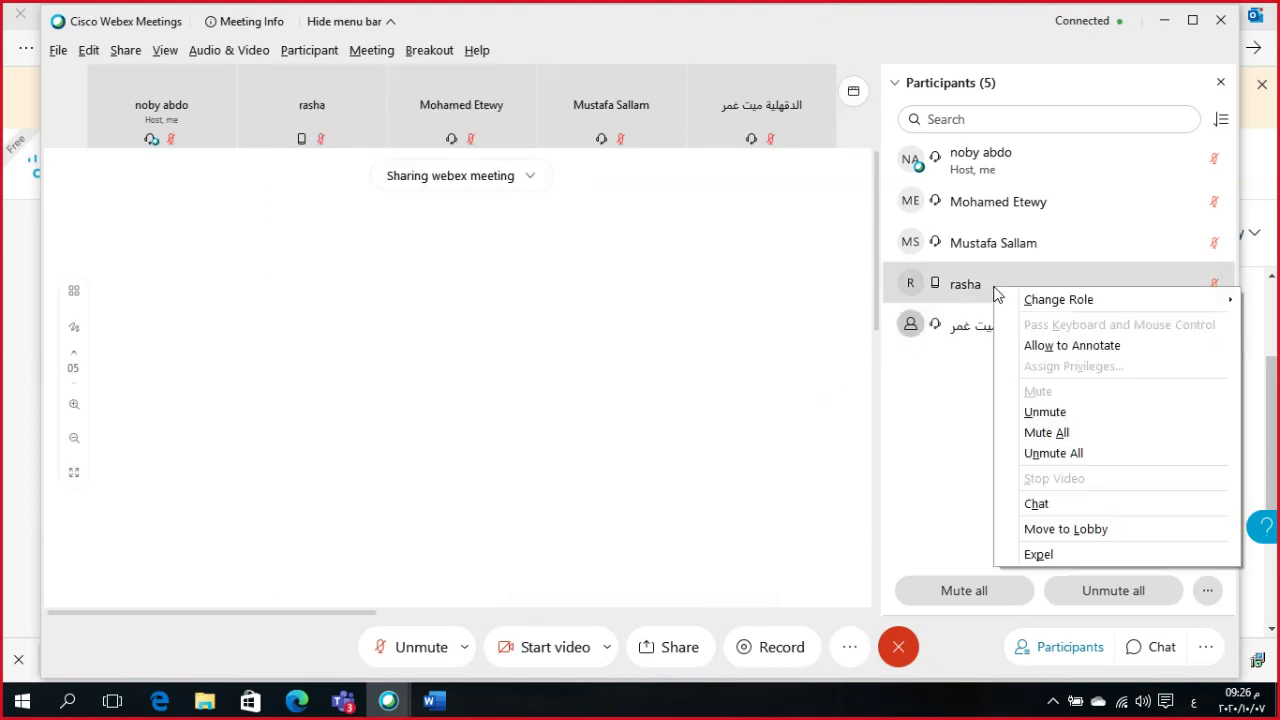
left_click(1057, 557)
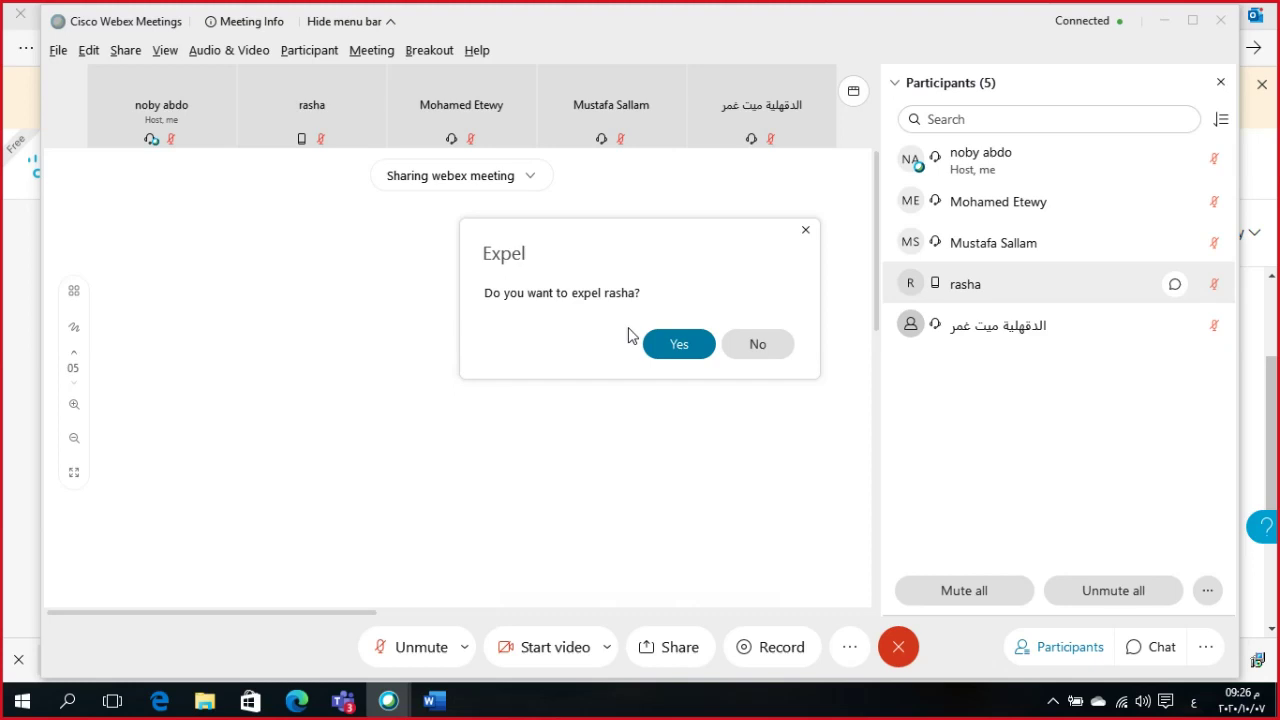
left_click(682, 348)
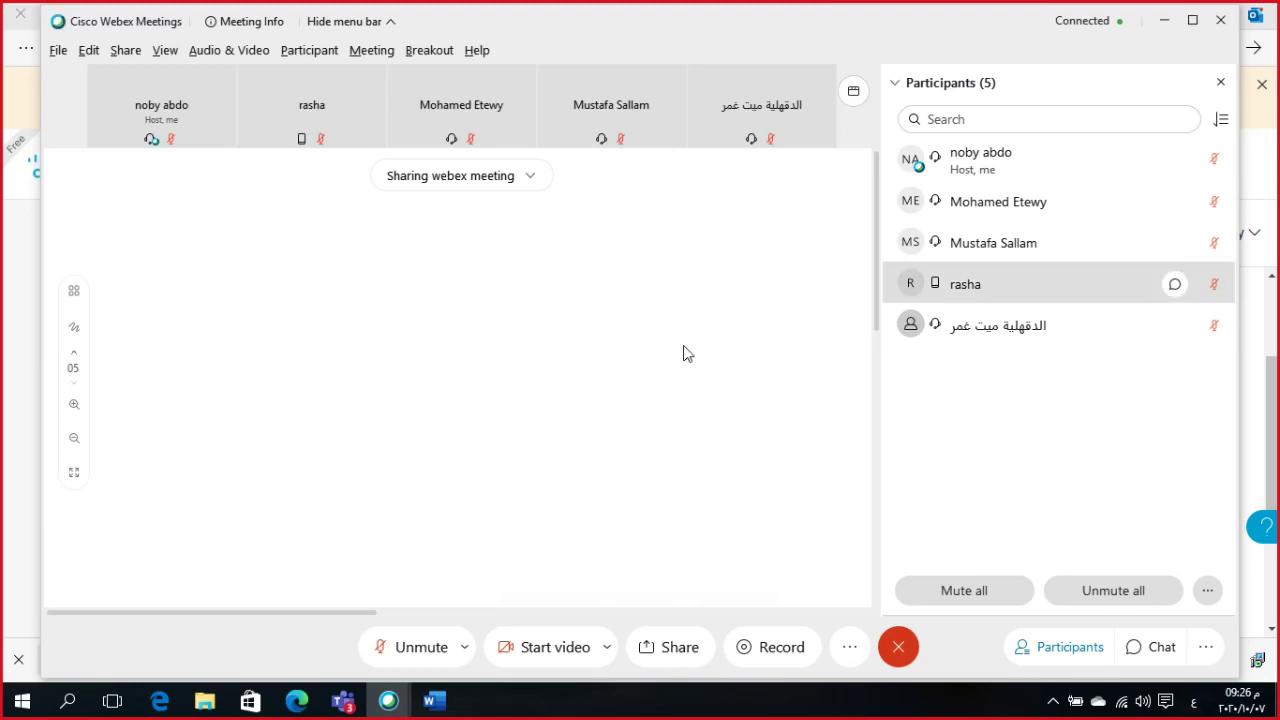
right_click(986, 285)
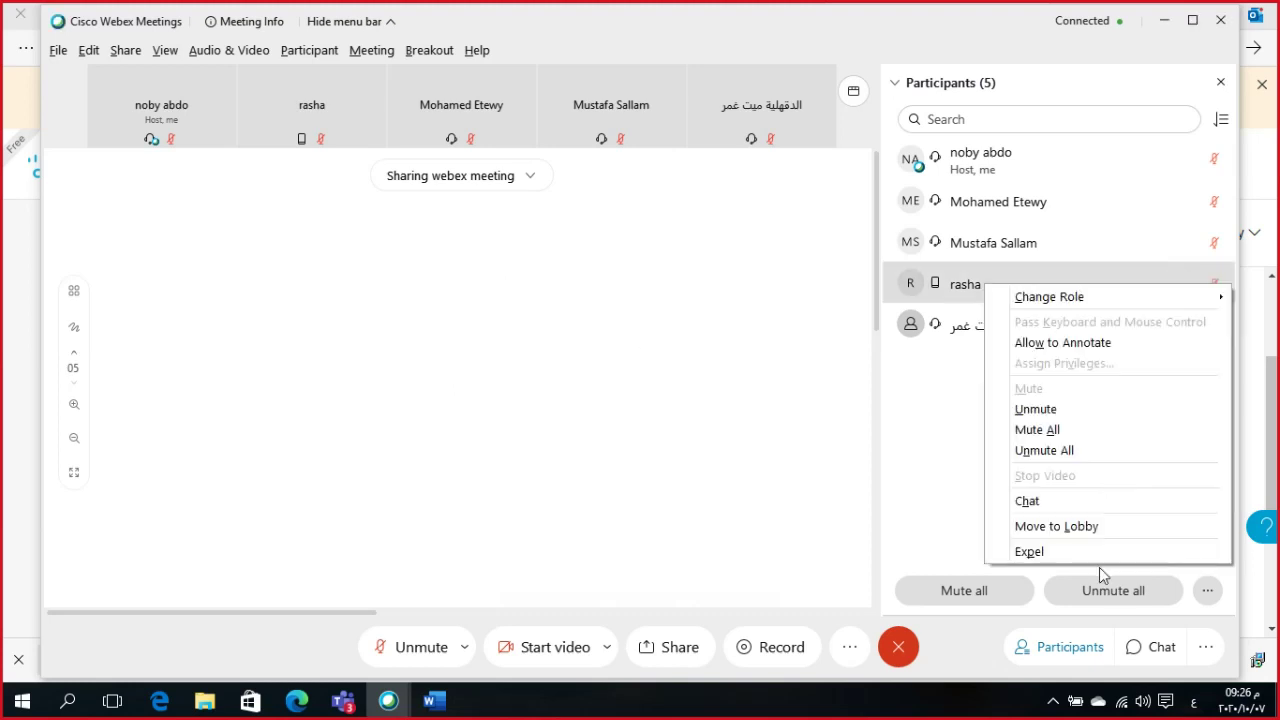
left_click(1060, 552)
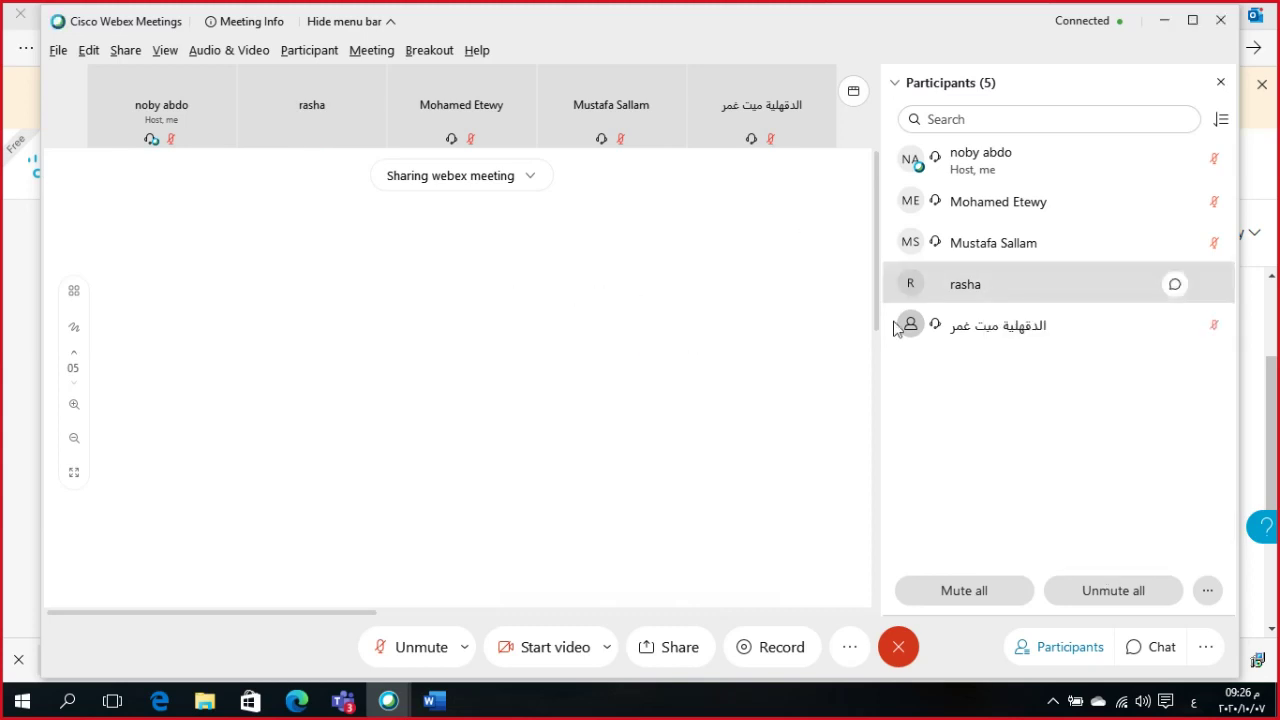
right_click(1001, 289)
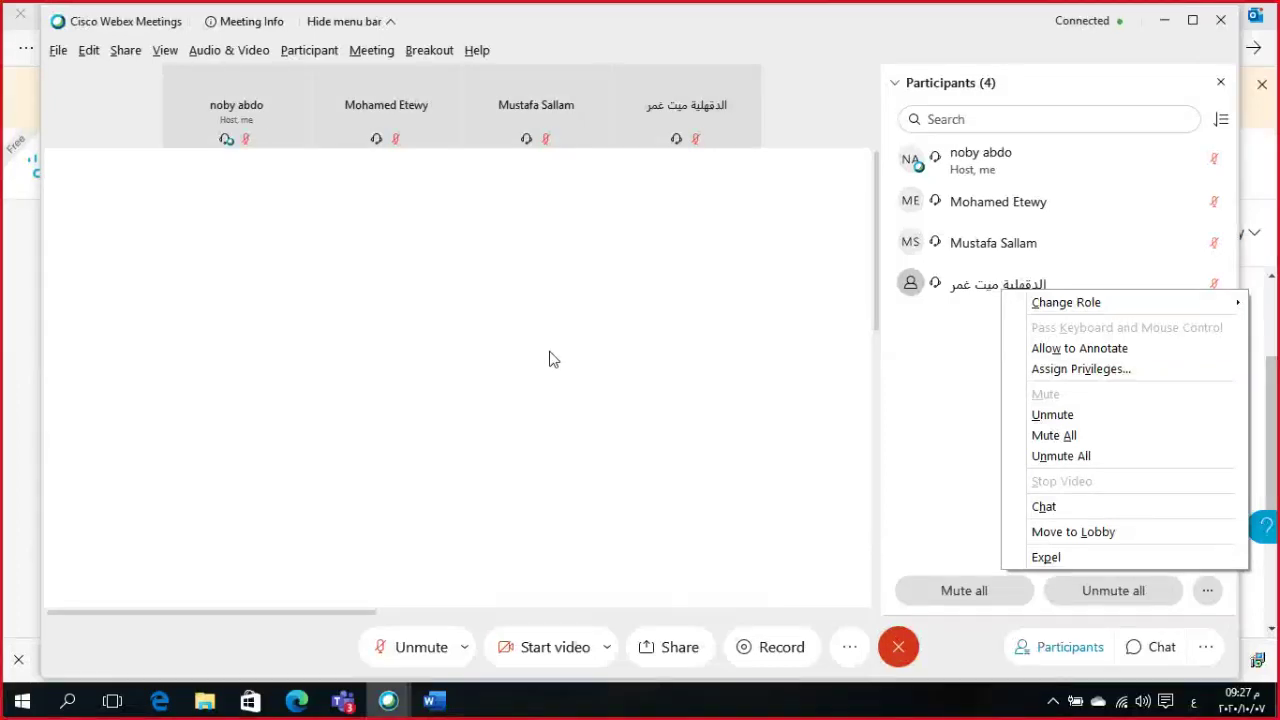
left_click(849, 647)
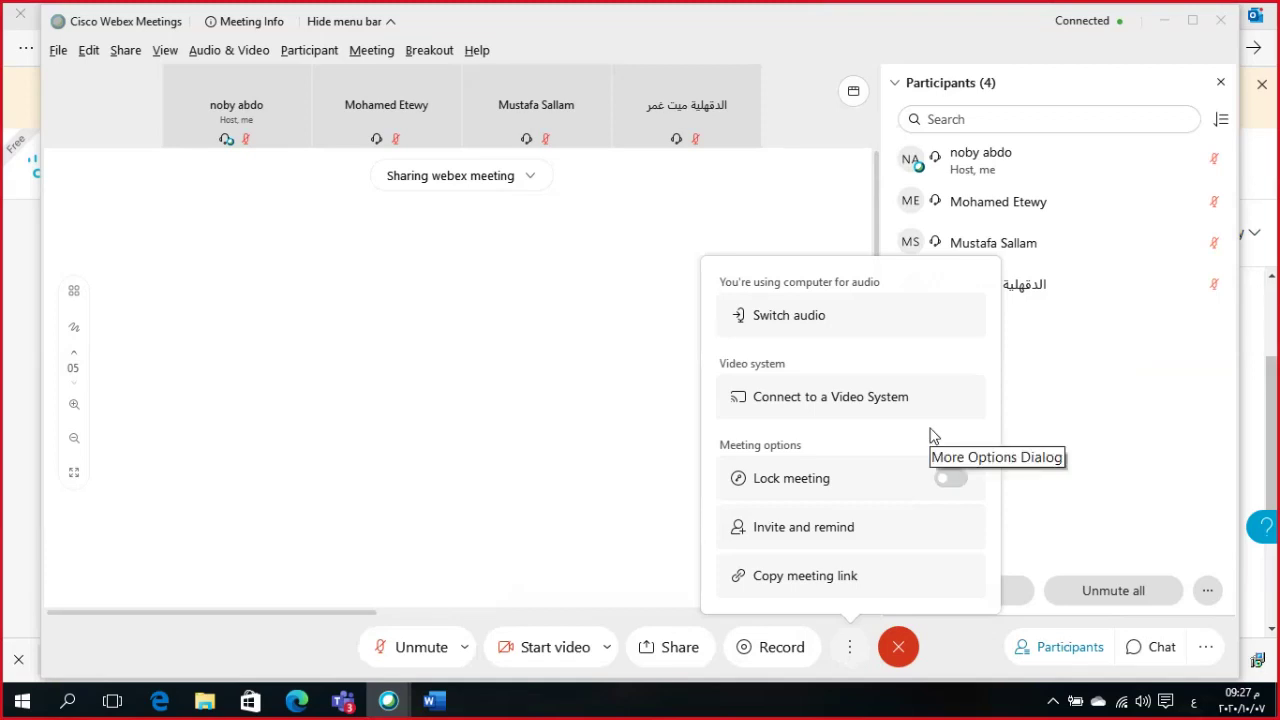
Step: Browse the commands in the Participant menu
left_click(309, 50)
left_click(309, 50)
left_click(309, 50)
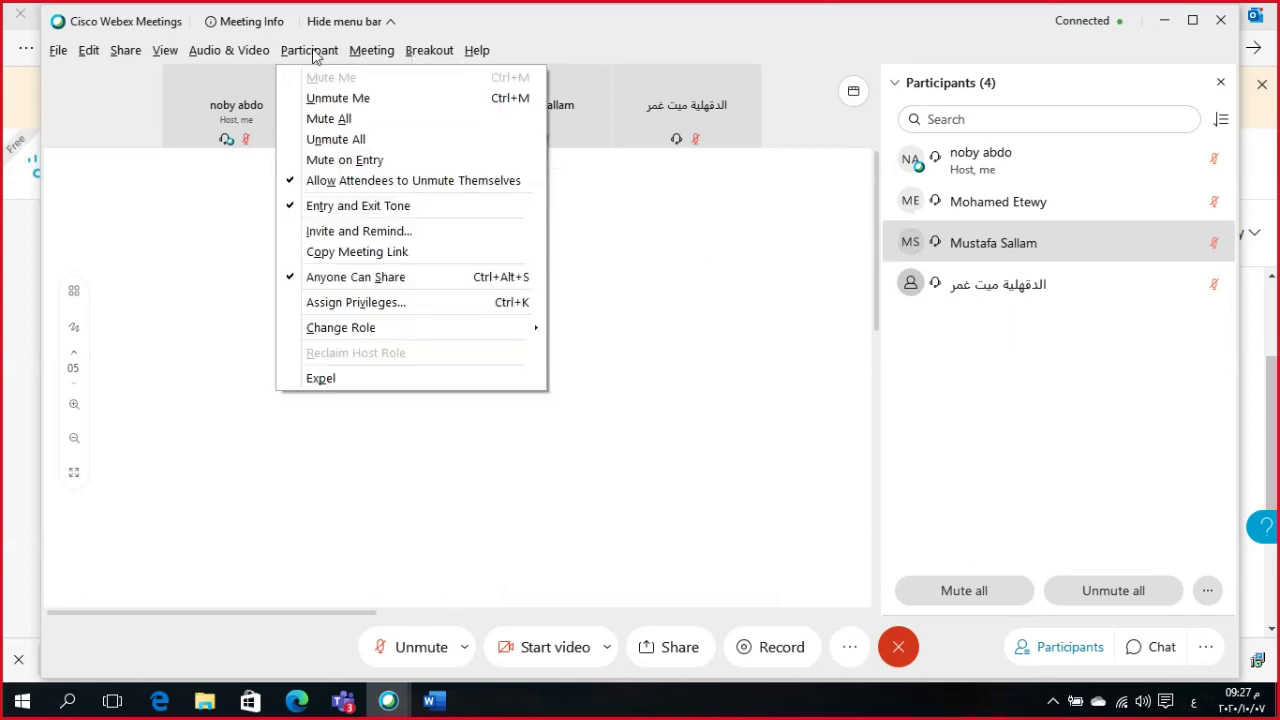
left_click(313, 55)
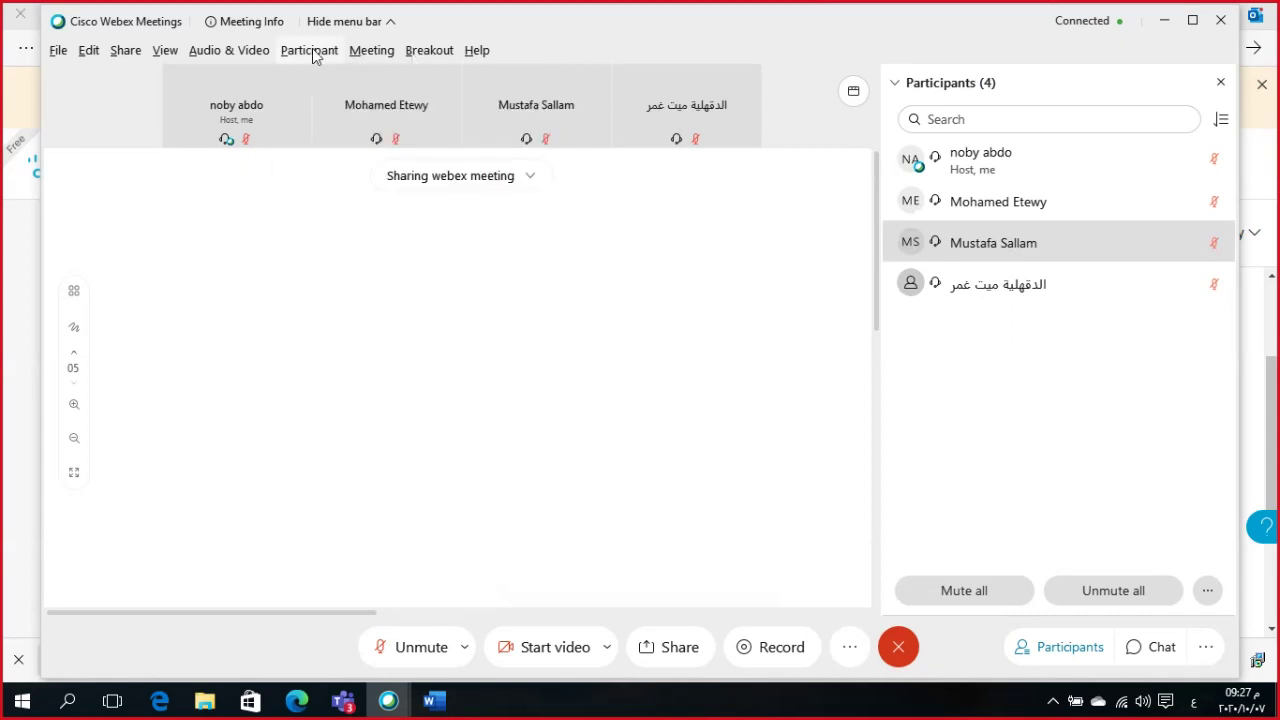
left_click(313, 55)
mouse_move(366, 56)
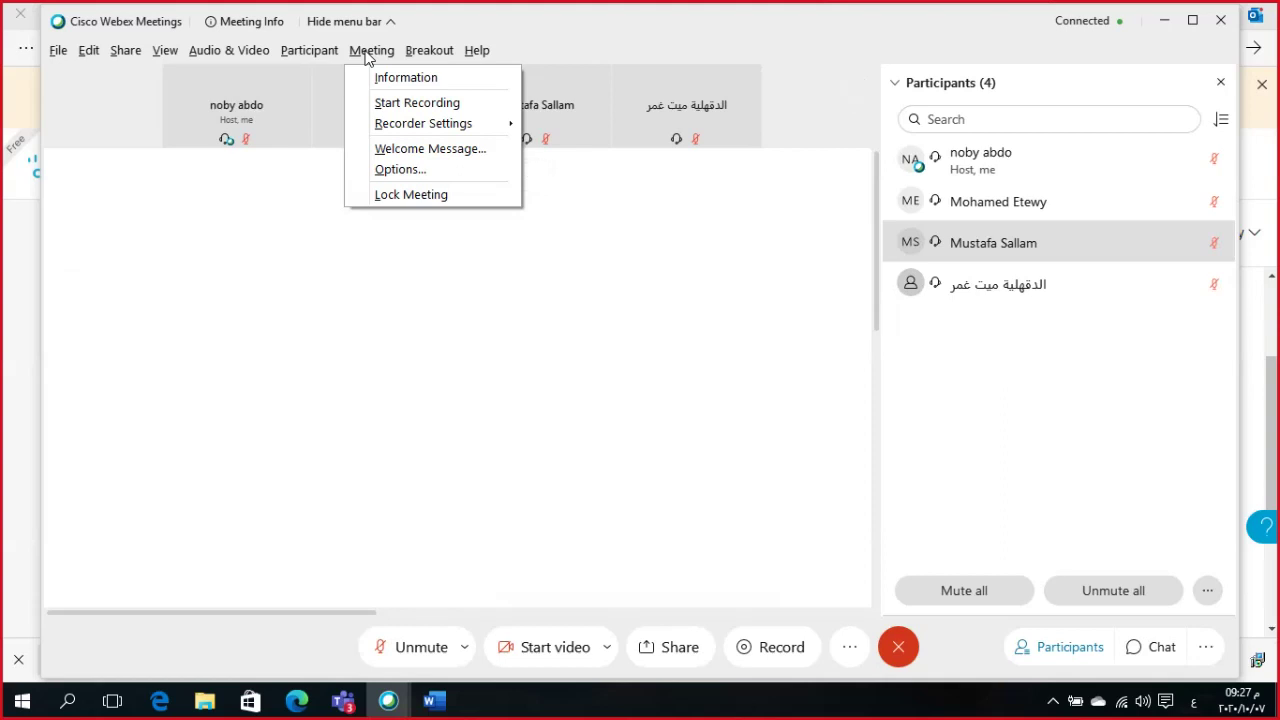
Step: Review Meeting Information (four participants, host as presenter), then look at Recorder Settings
left_click(426, 78)
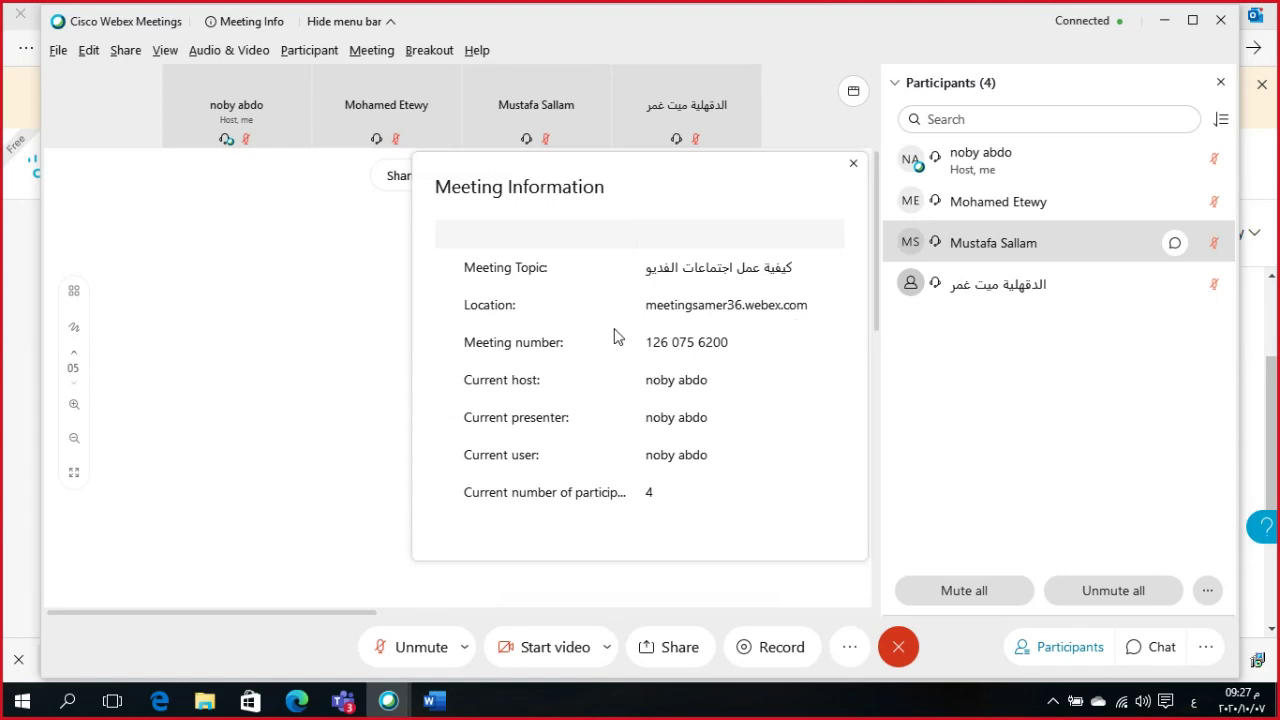
left_click(388, 52)
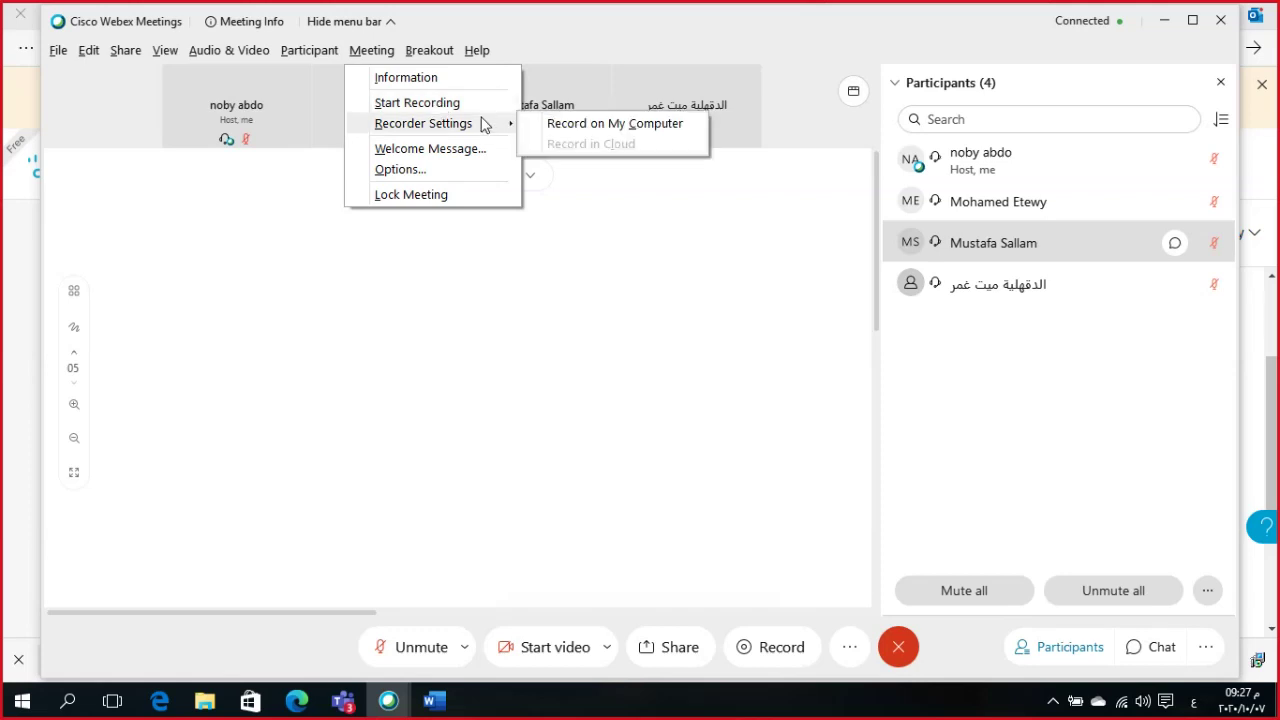
mouse_move(481, 130)
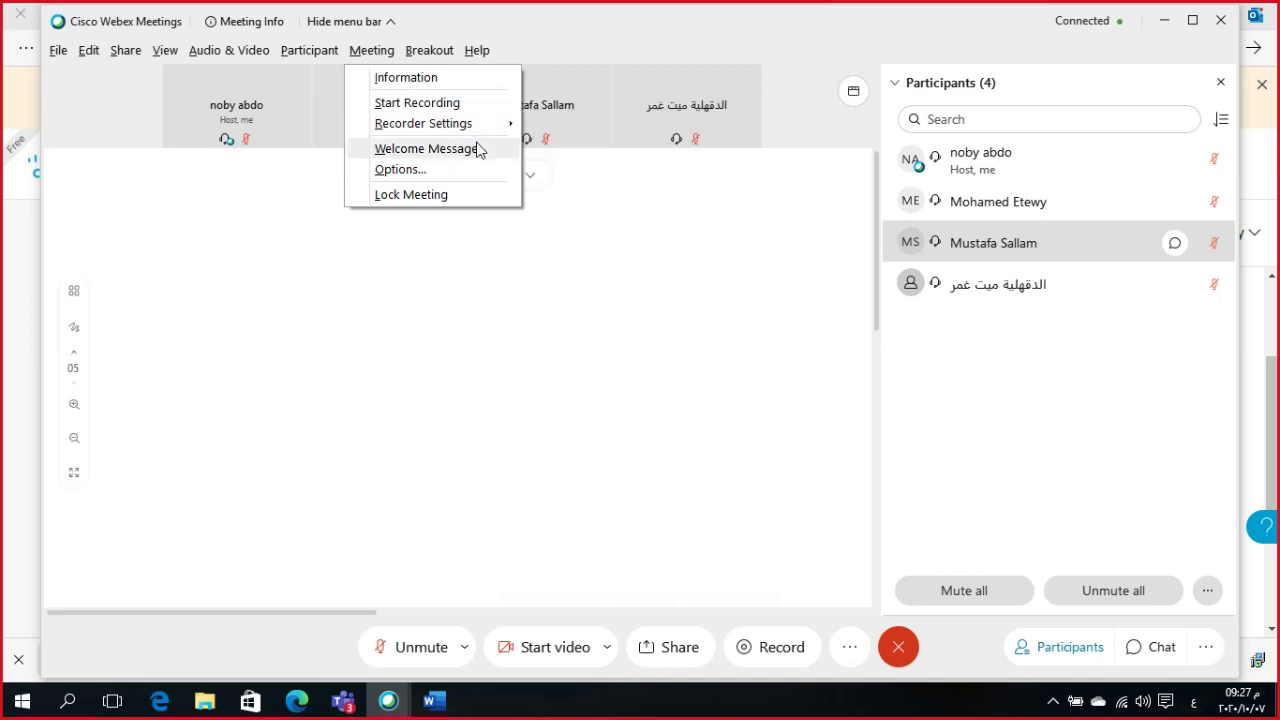
Step: Open the attendee Welcome Message page, select its text, and switch back to the meeting
left_click(478, 149)
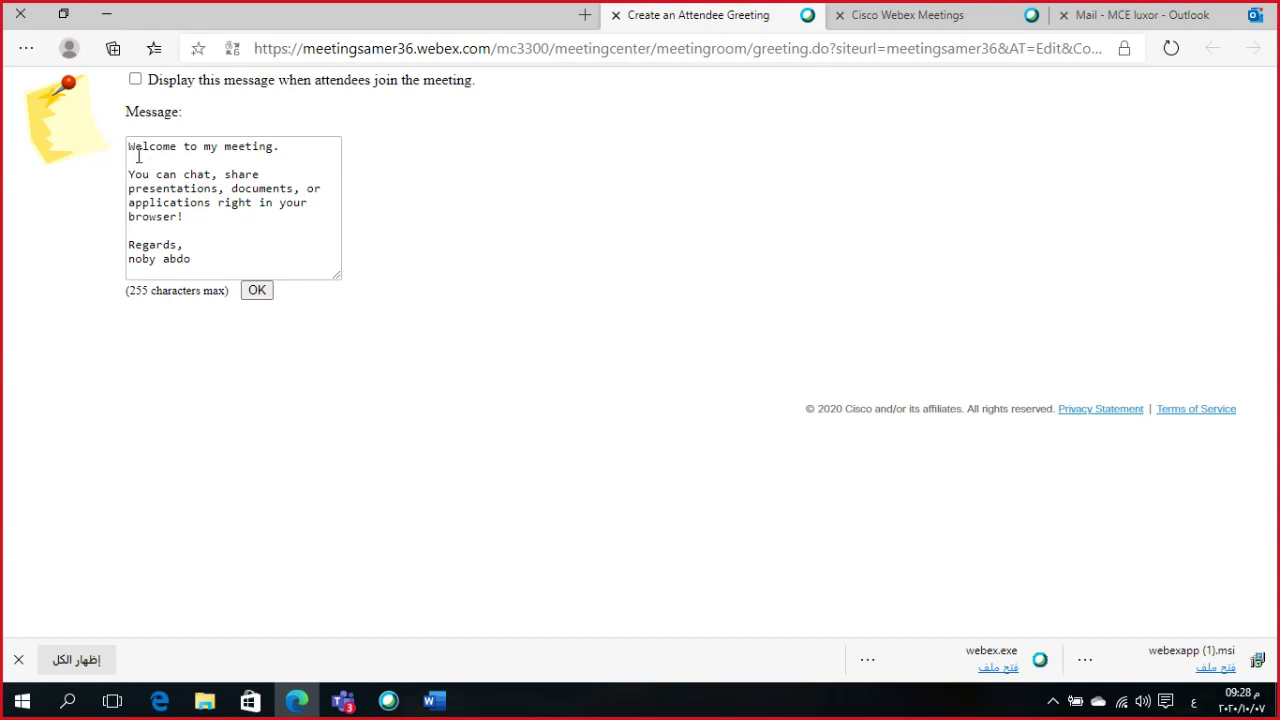
left_click_drag(129, 146, 260, 213)
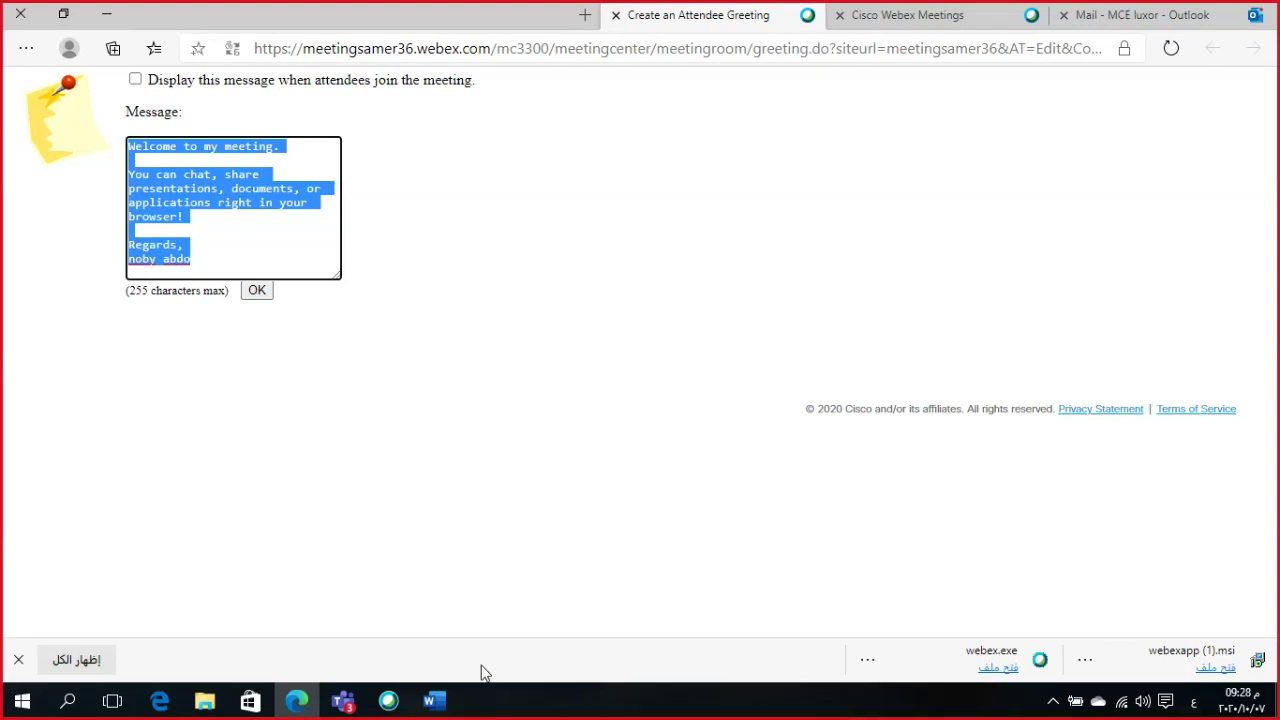
left_click(388, 700)
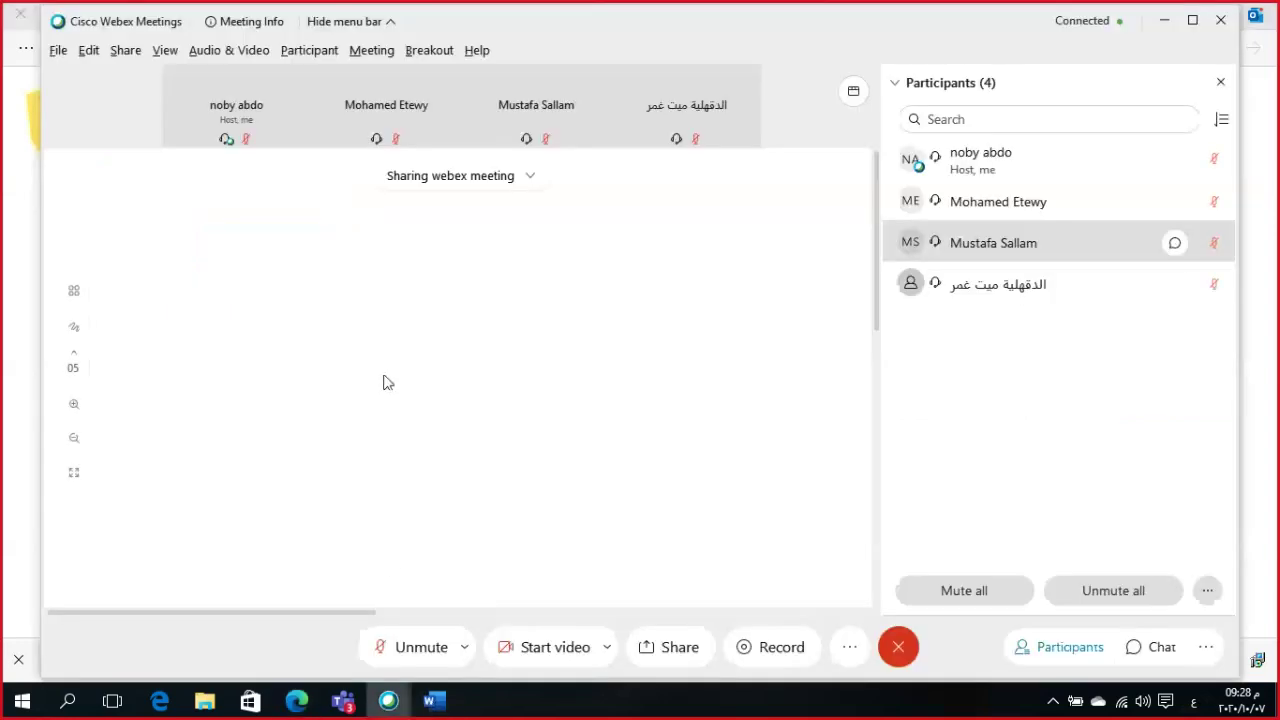
left_click(371, 50)
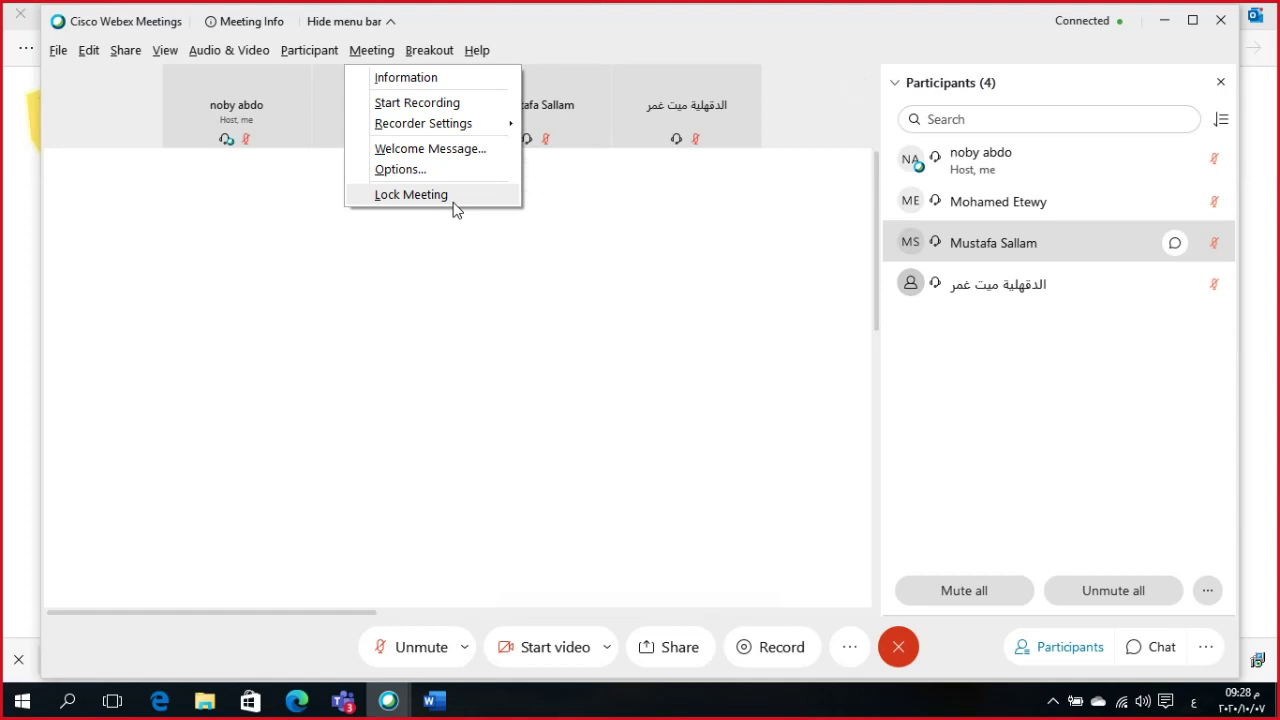
left_click(401, 170)
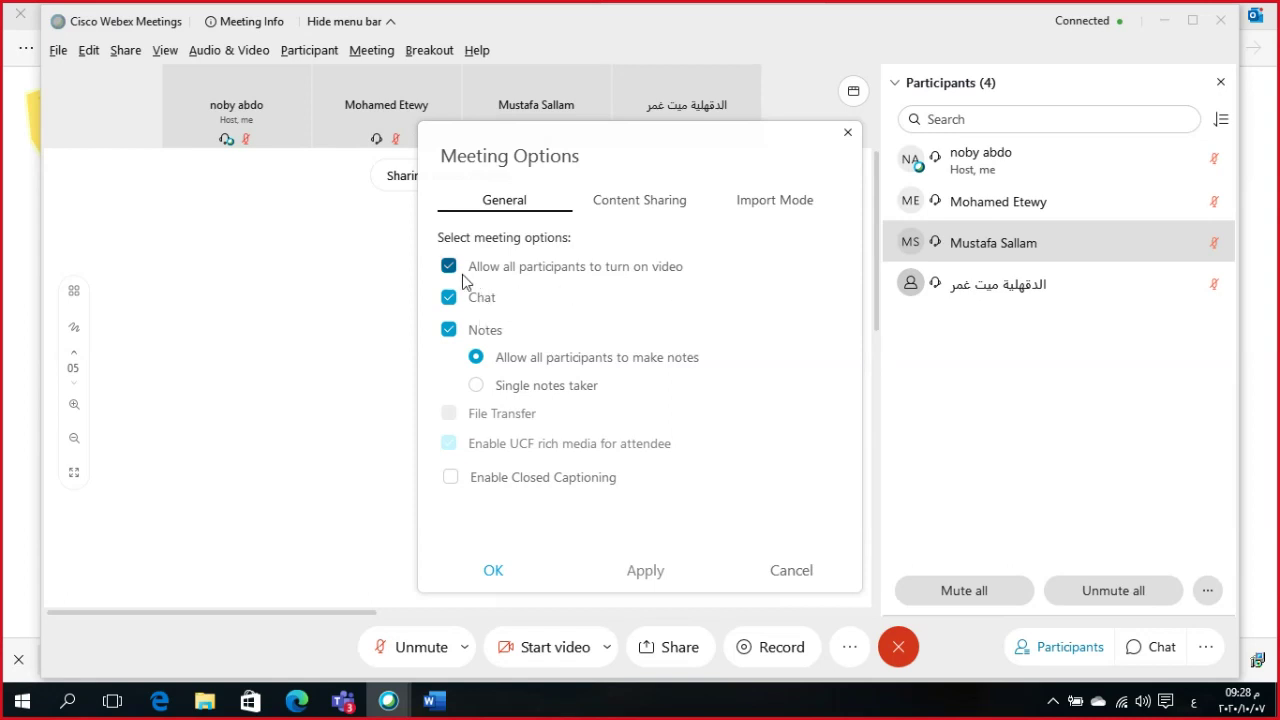
left_click(449, 266)
left_click(452, 268)
left_click(452, 302)
left_click(450, 300)
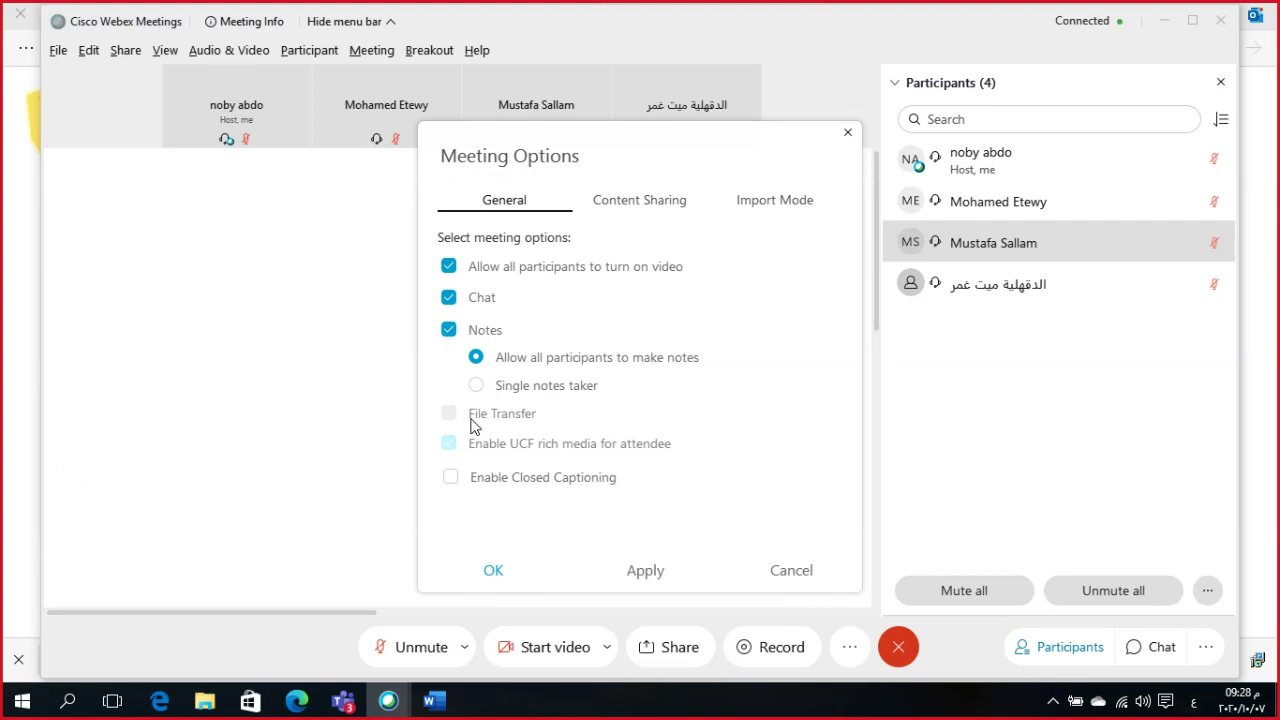
left_click(682, 205)
left_click(770, 200)
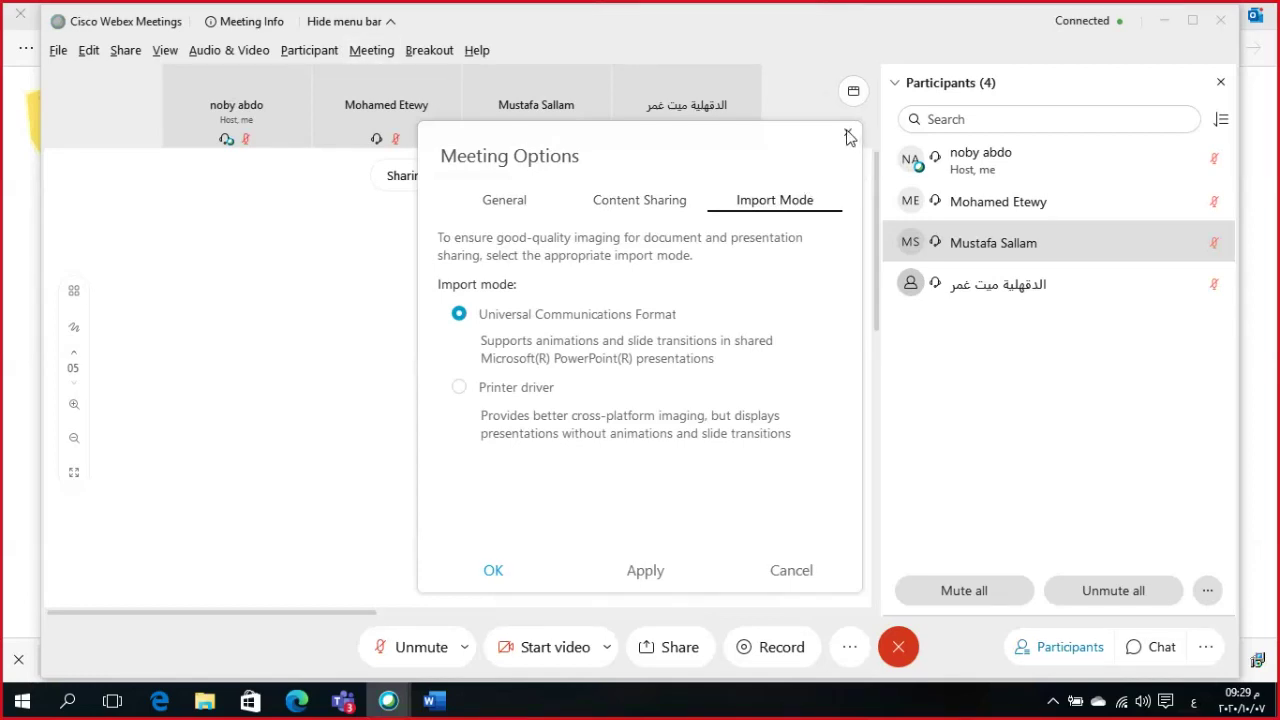
left_click(848, 136)
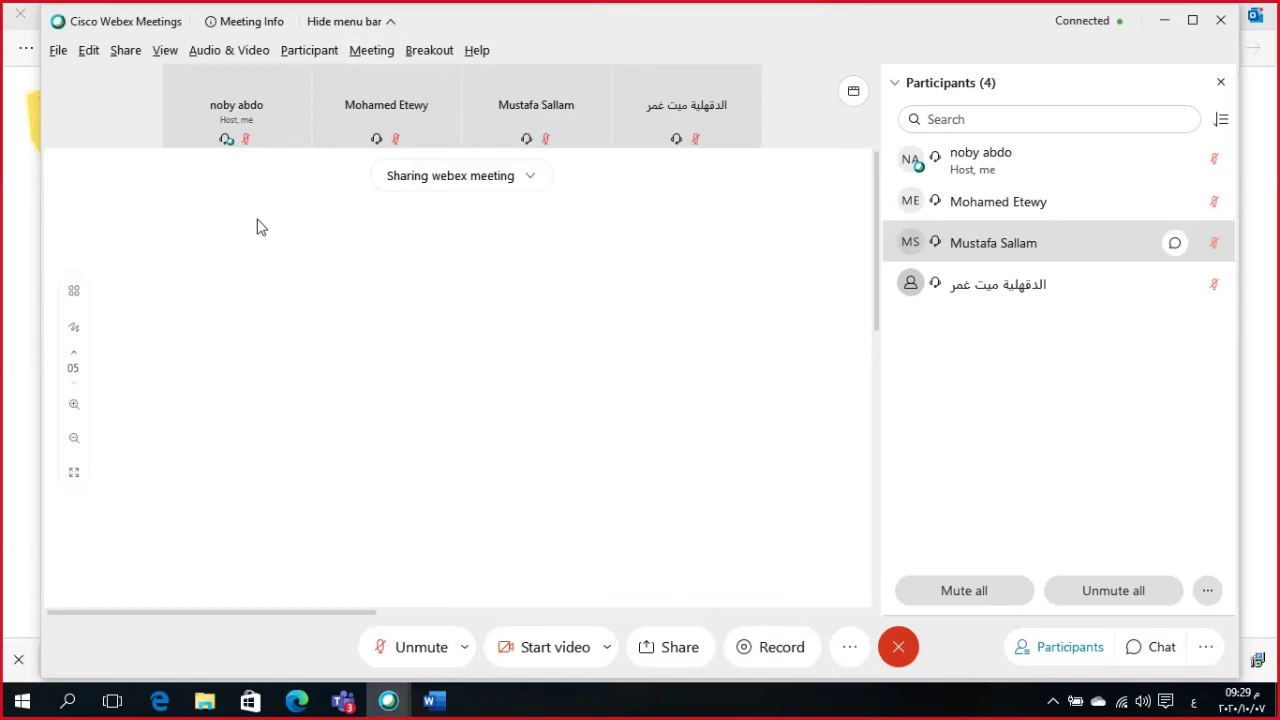
Step: Close the Breakout menu and bring up the leave-or-end prompt with the End button
left_click(426, 52)
left_click(468, 482)
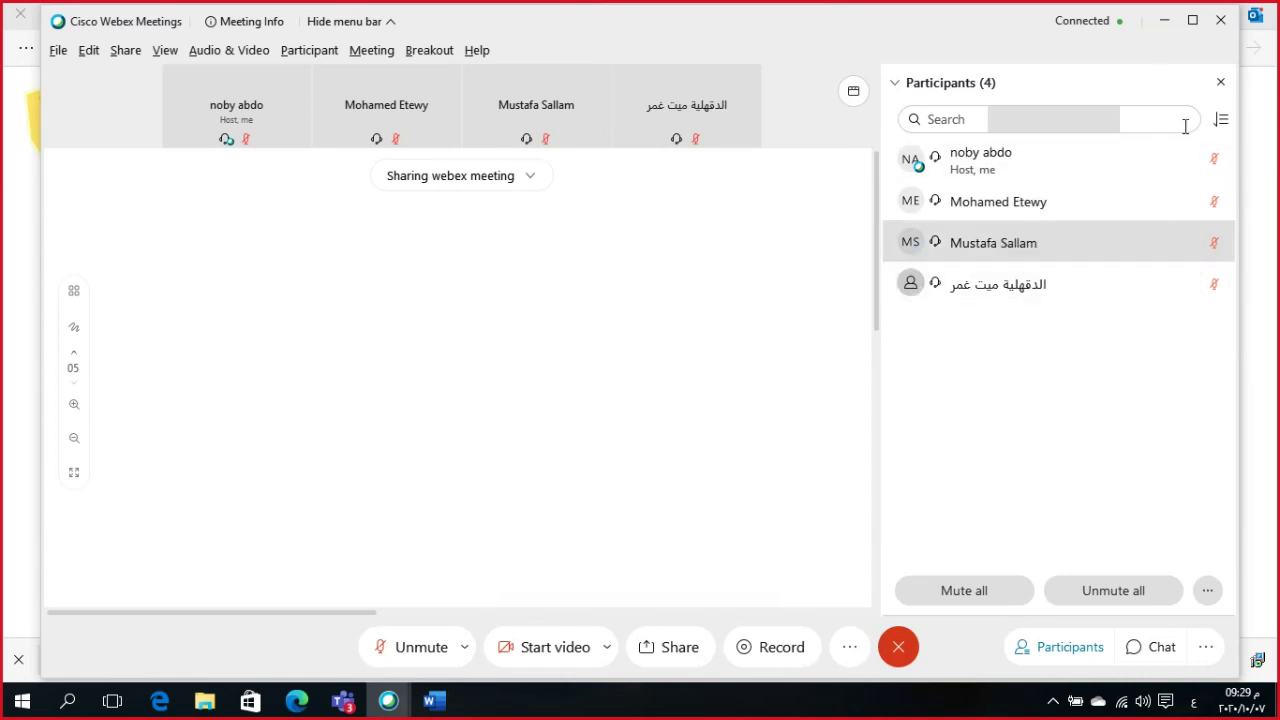
left_click(1220, 20)
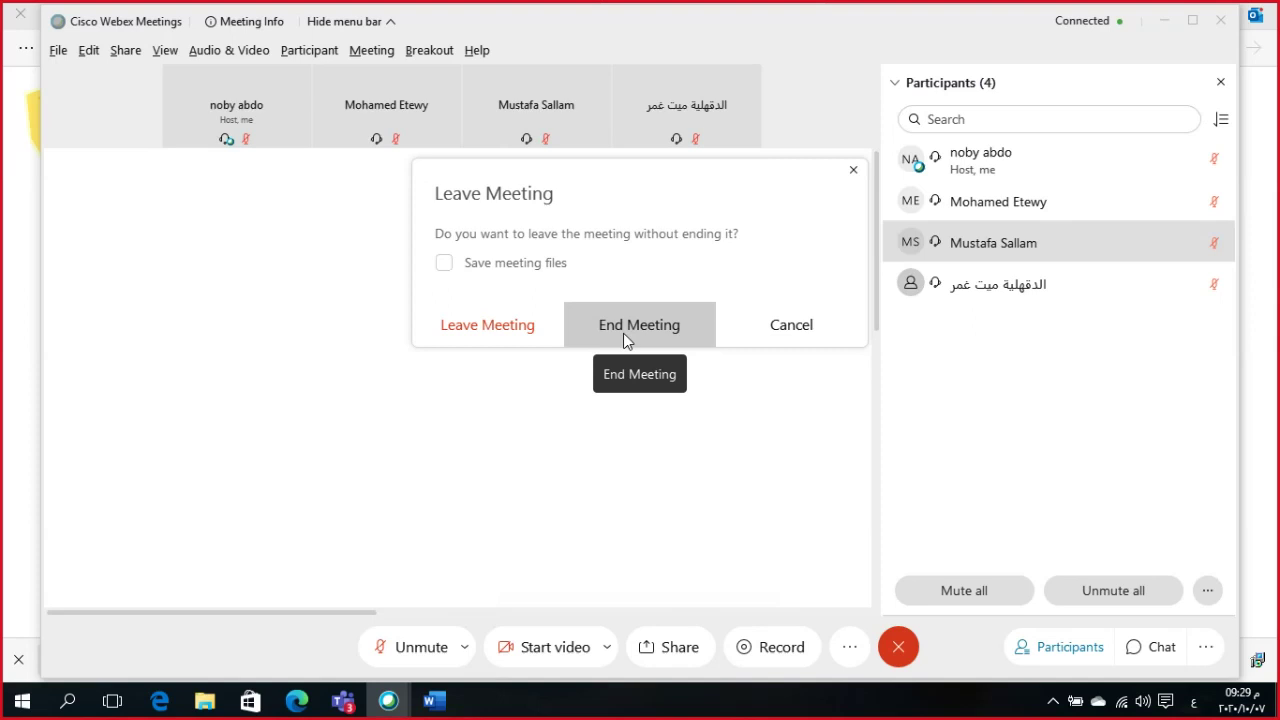
Step: End the meeting for everyone and, once the recording is saved, minimise the browser
left_click(623, 335)
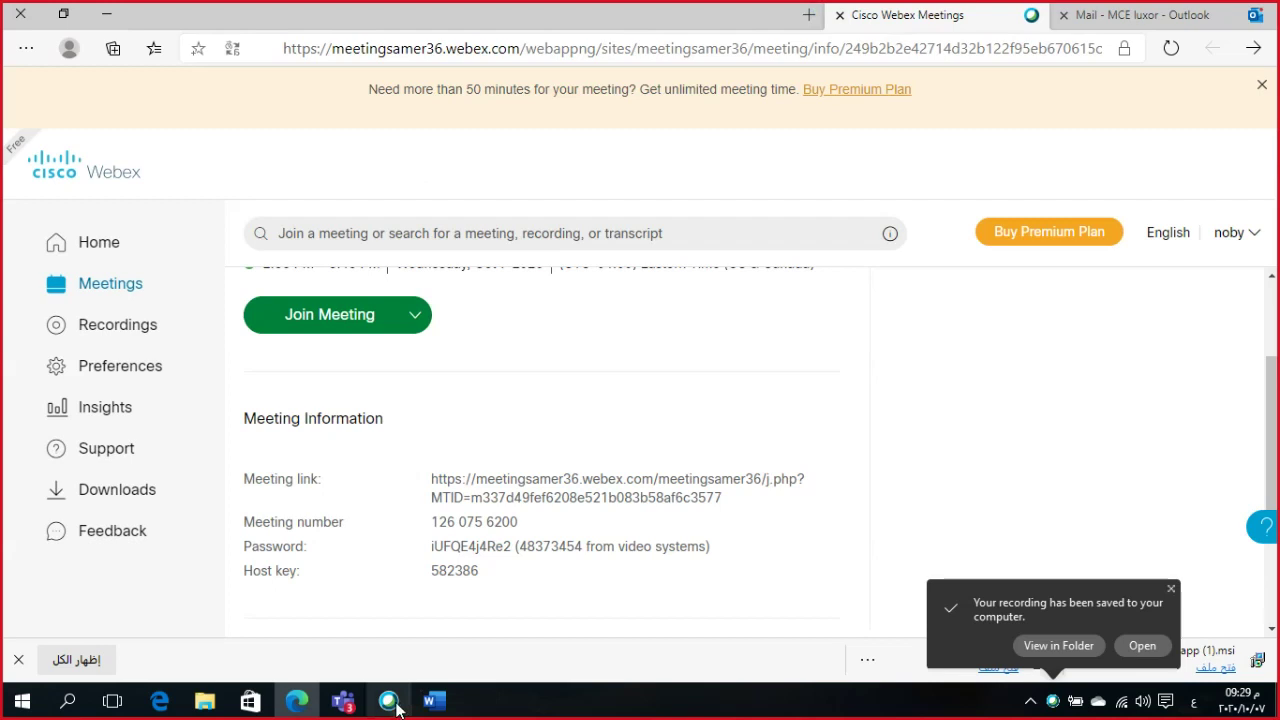
left_click(389, 701)
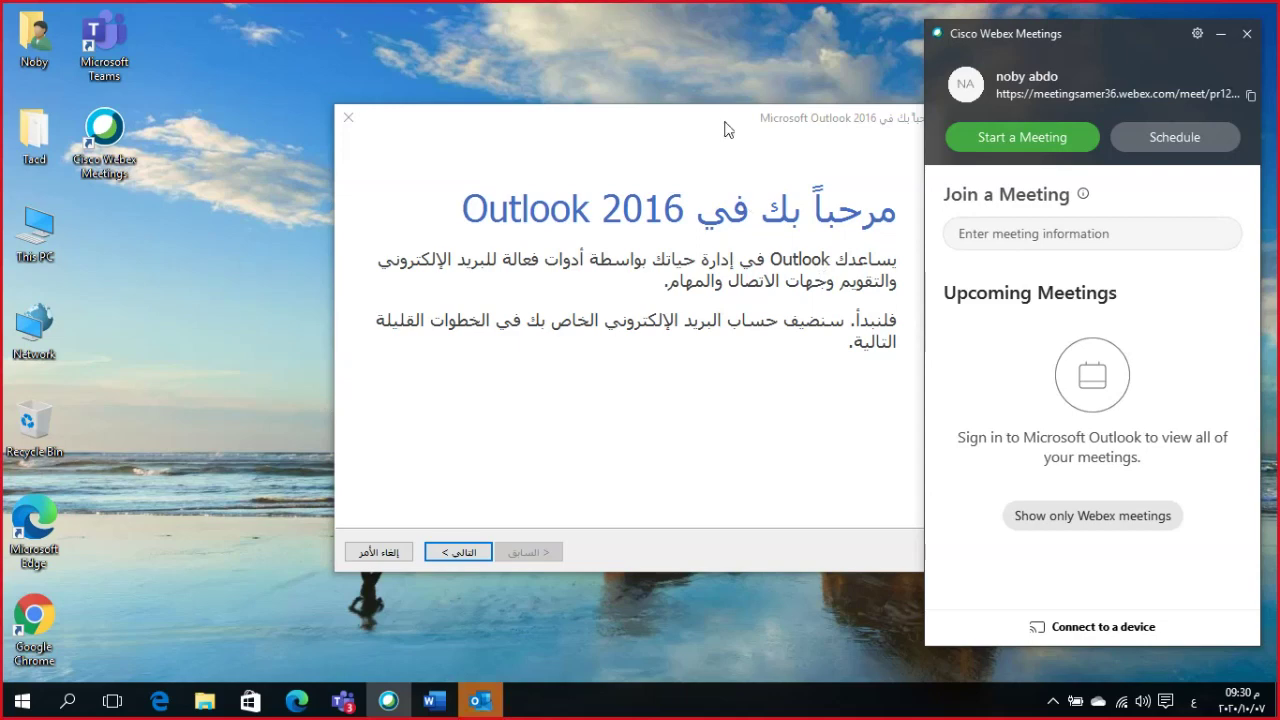
left_click(557, 154)
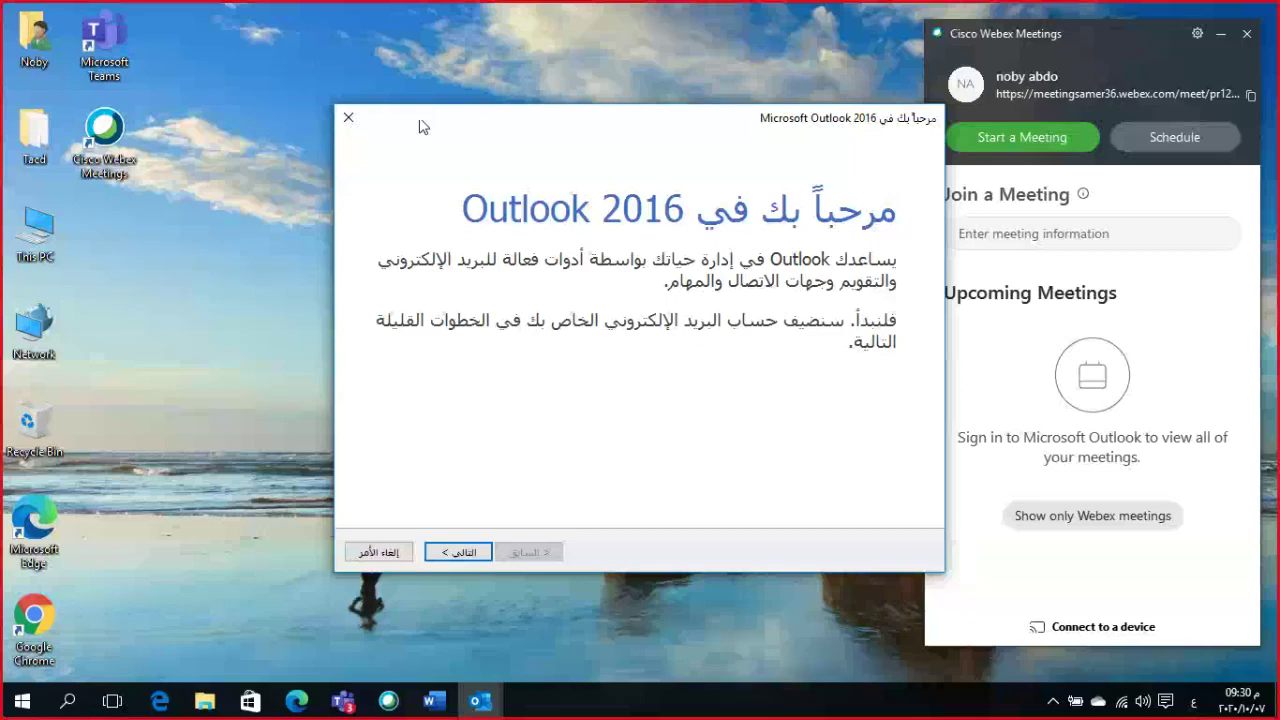
left_click(464, 553)
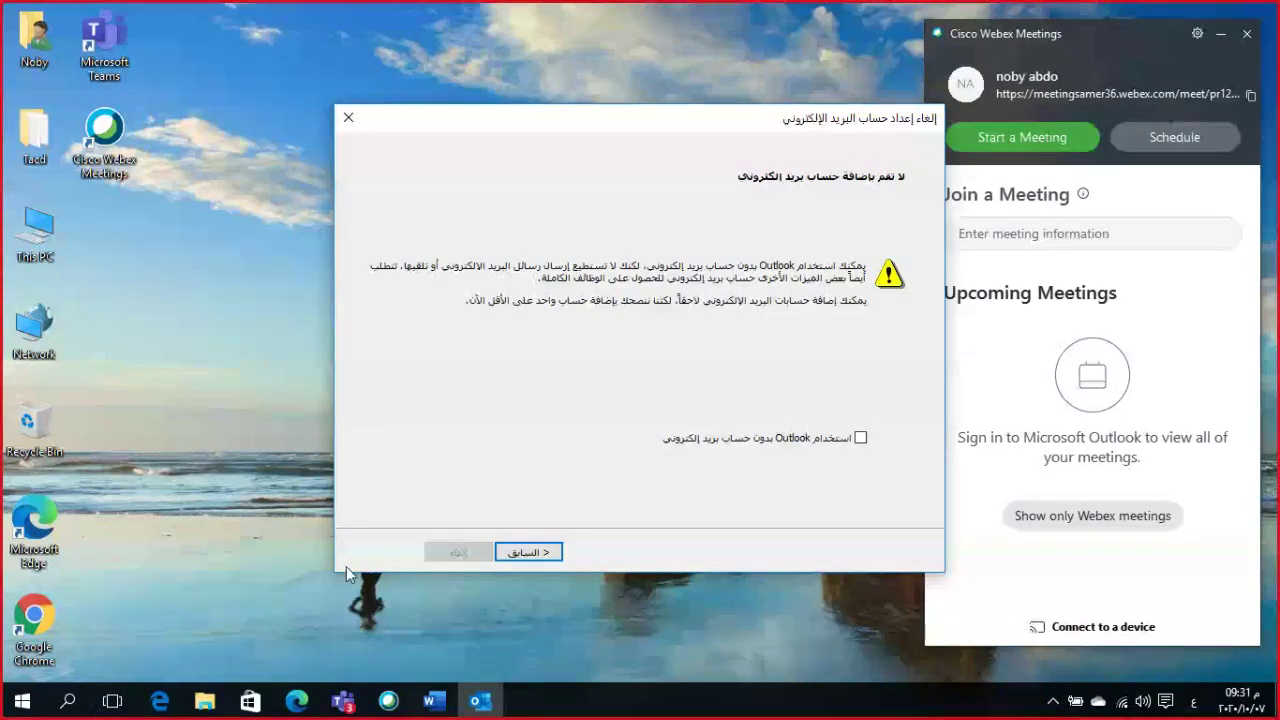
left_click(860, 437)
left_click(458, 552)
left_click(823, 437)
Step: Open Preferences from the Webex app's settings menu
left_click(1196, 36)
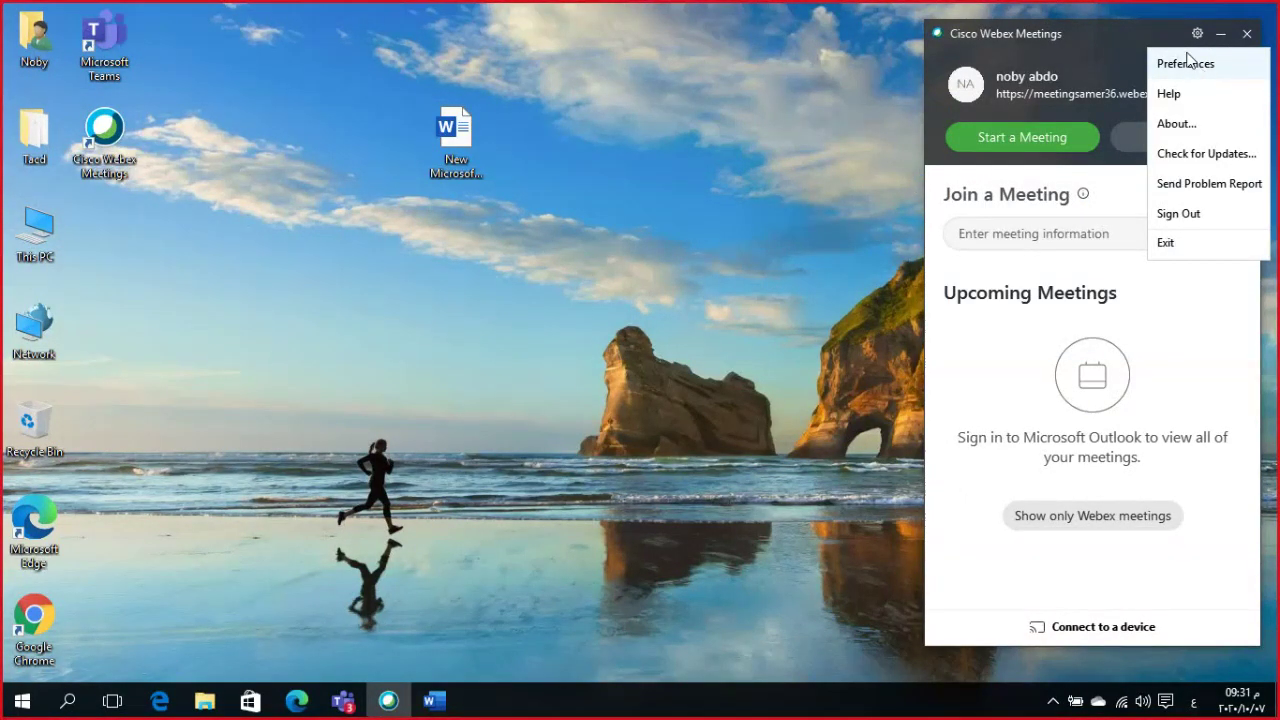
left_click(1199, 68)
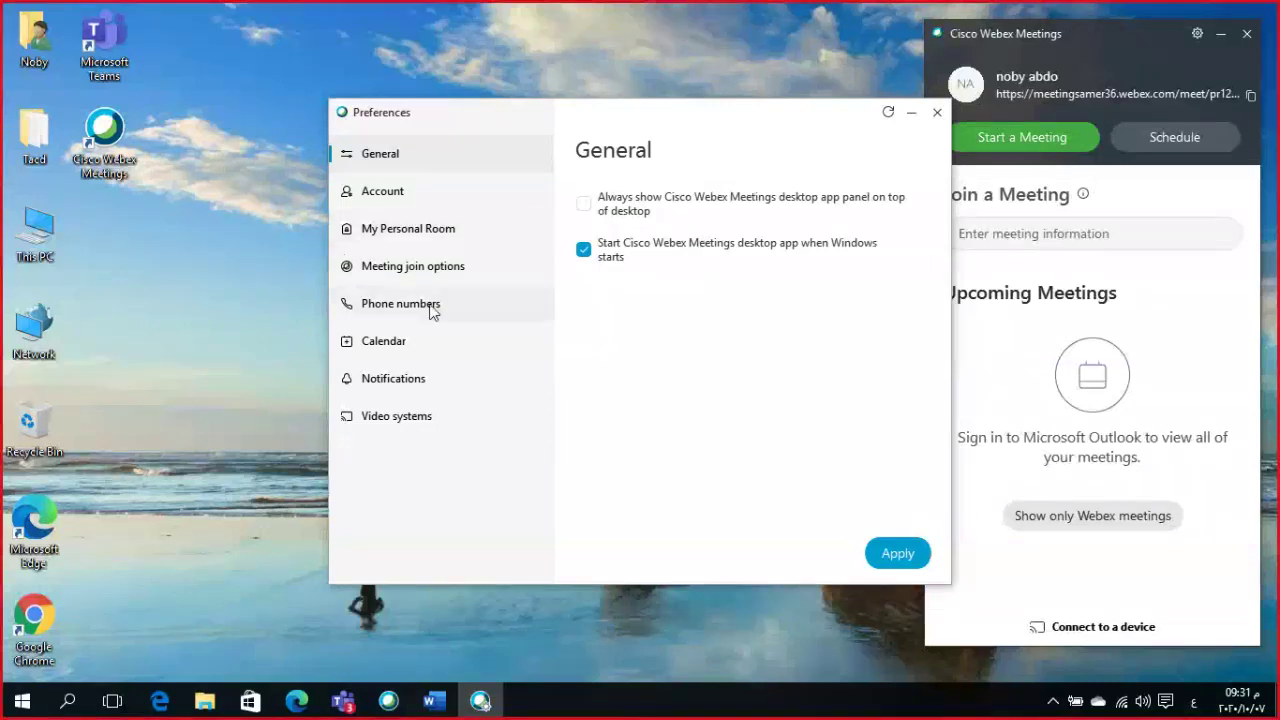
Step: Show the Calendar page of Webex Preferences, with Microsoft Outlook as calendar and scheduler
left_click(470, 346)
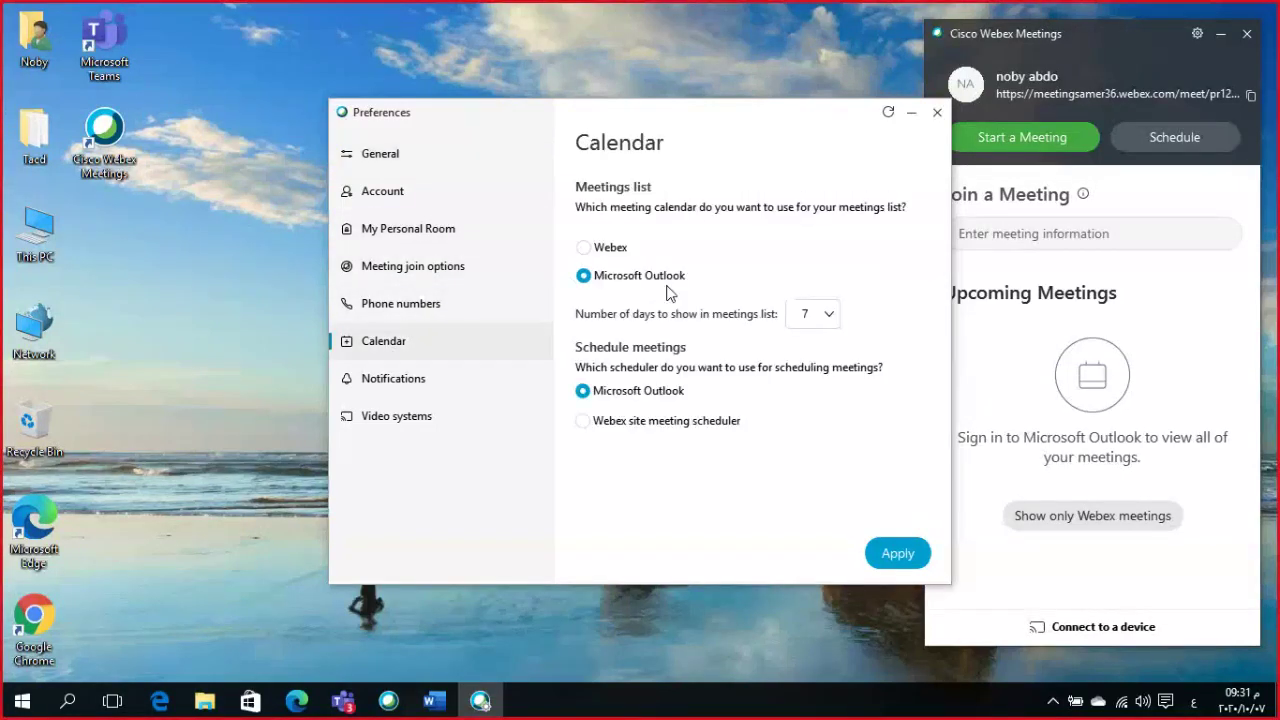
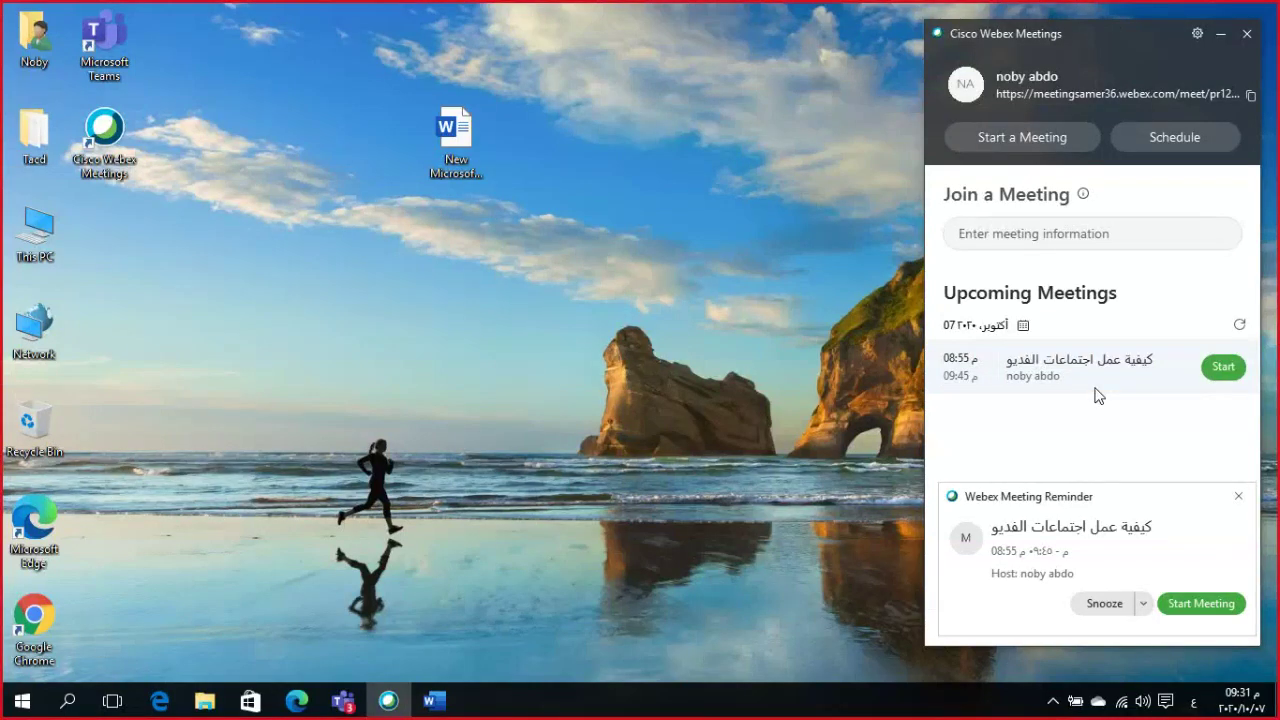
Step: Dismiss the downloads bar and meeting reminder, then go to the Webex site Home with the 2:55–3:45 PM meeting
left_click(1097, 395)
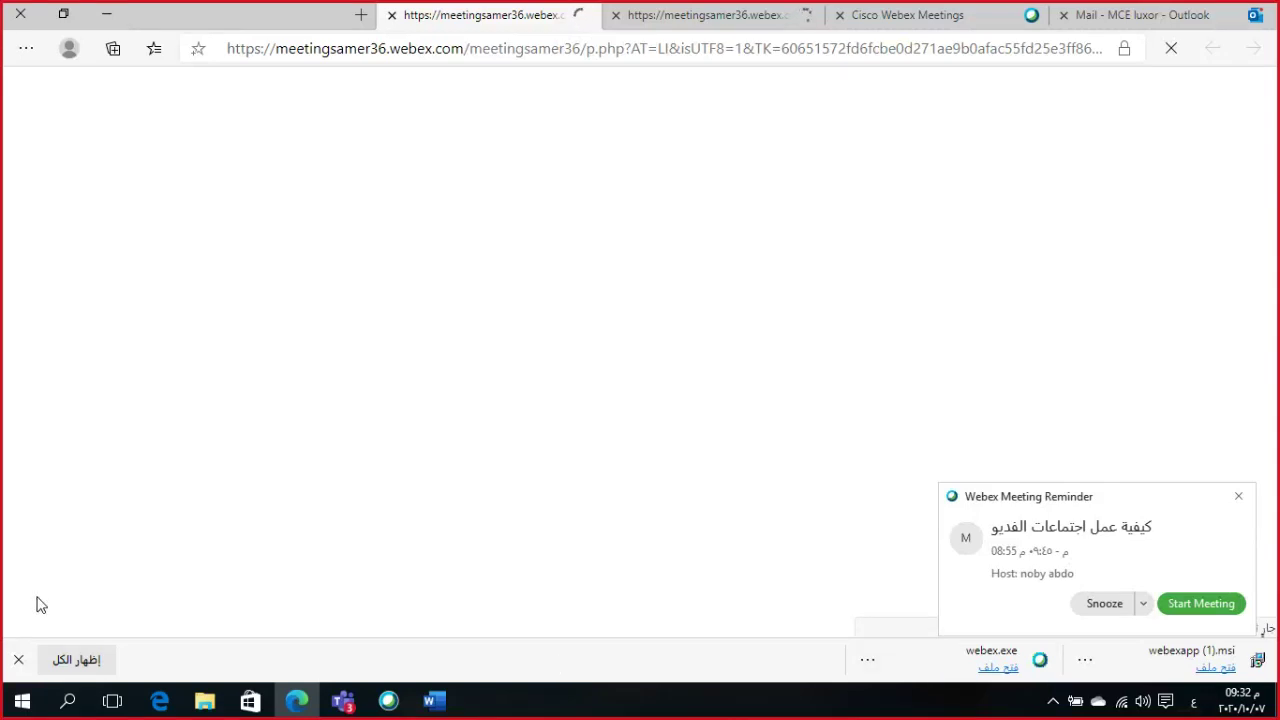
left_click(18, 659)
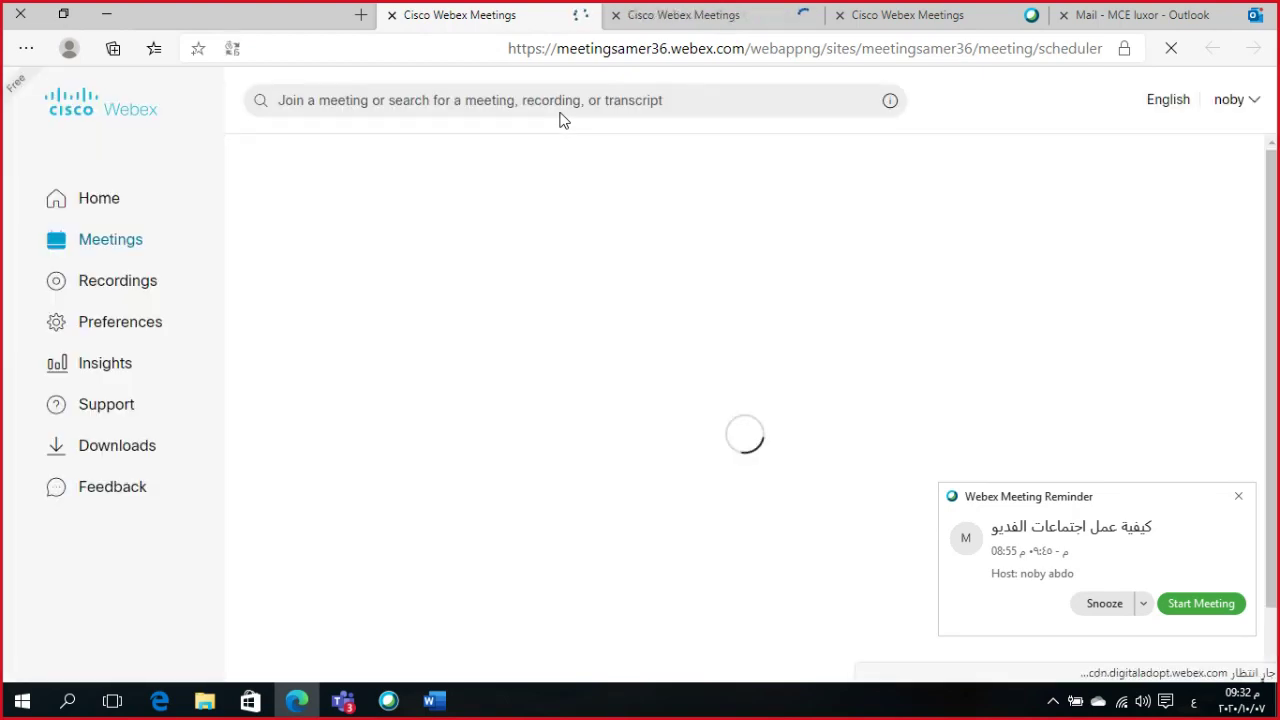
left_click(1238, 496)
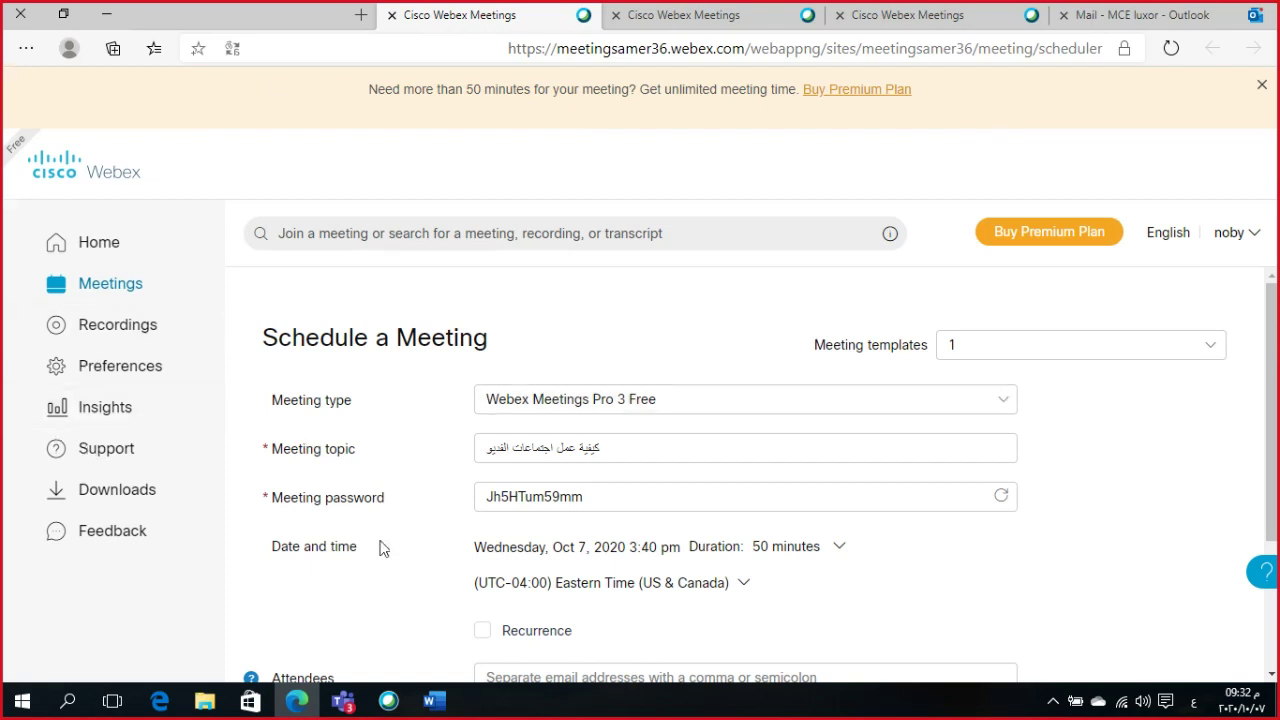
scroll(375, 535, "down", 2)
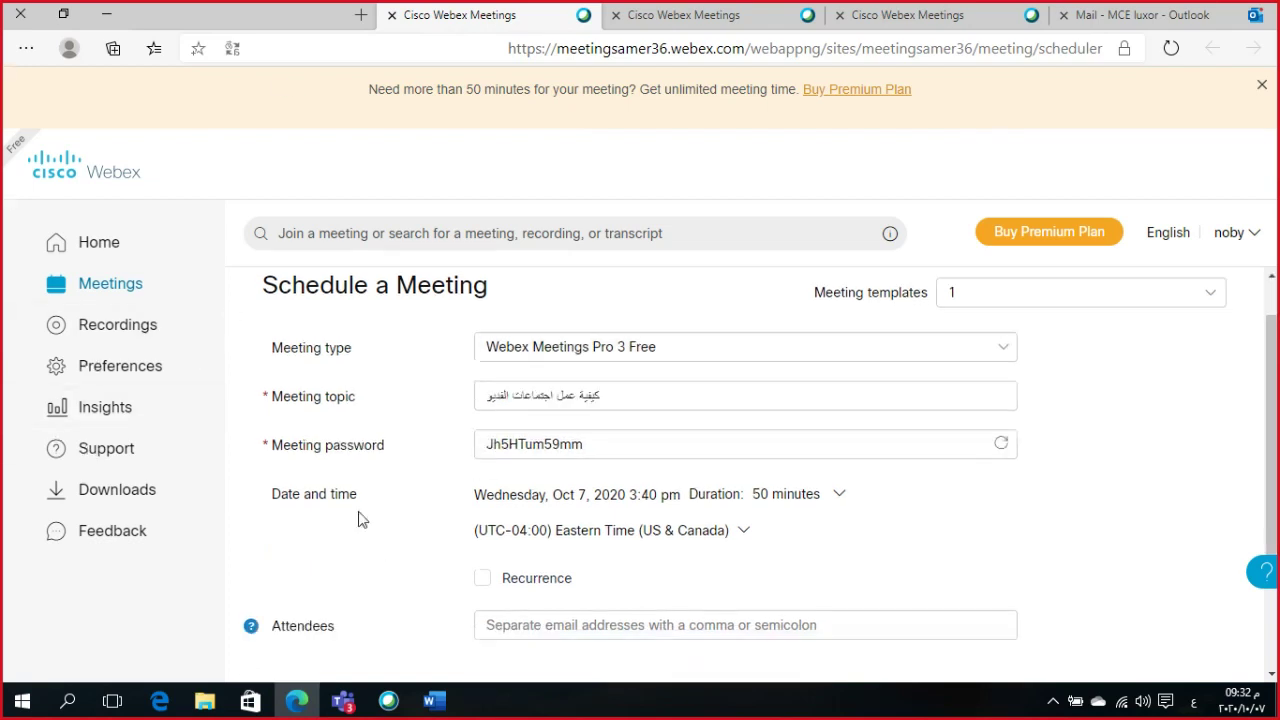
left_click(92, 250)
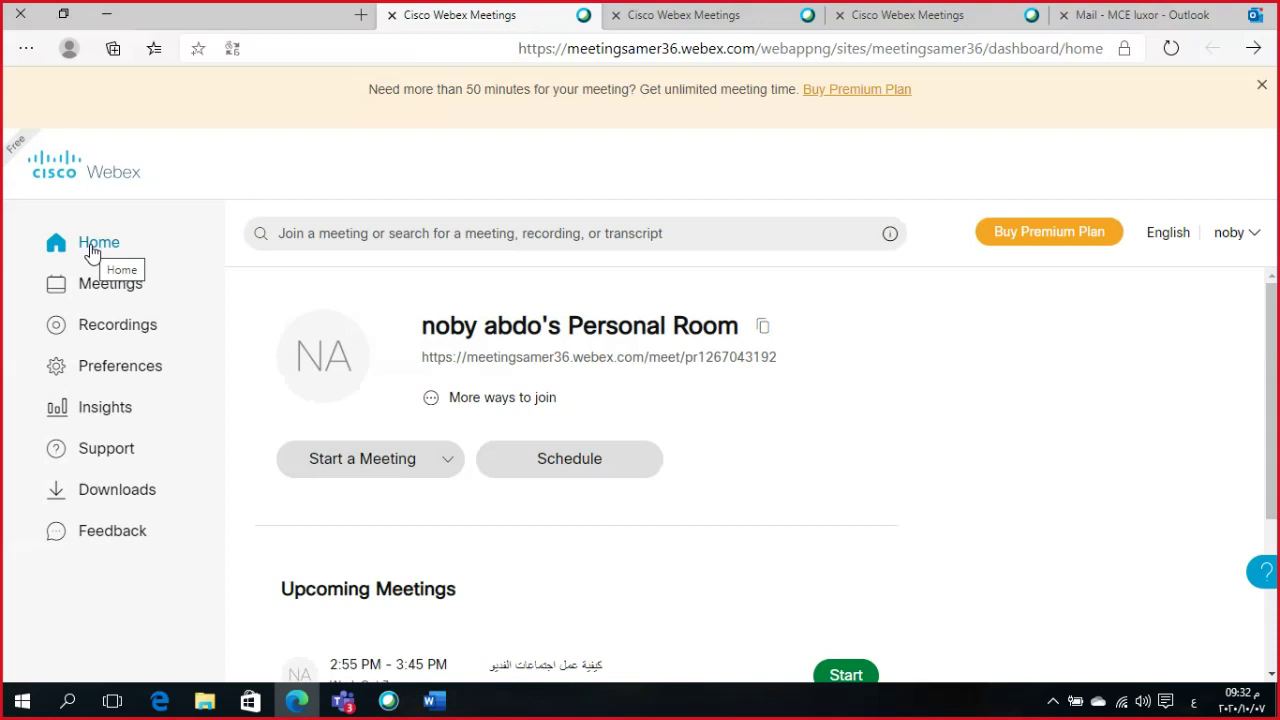
Step: Launch the Webex Meetings desktop app from the taskbar
left_click(389, 701)
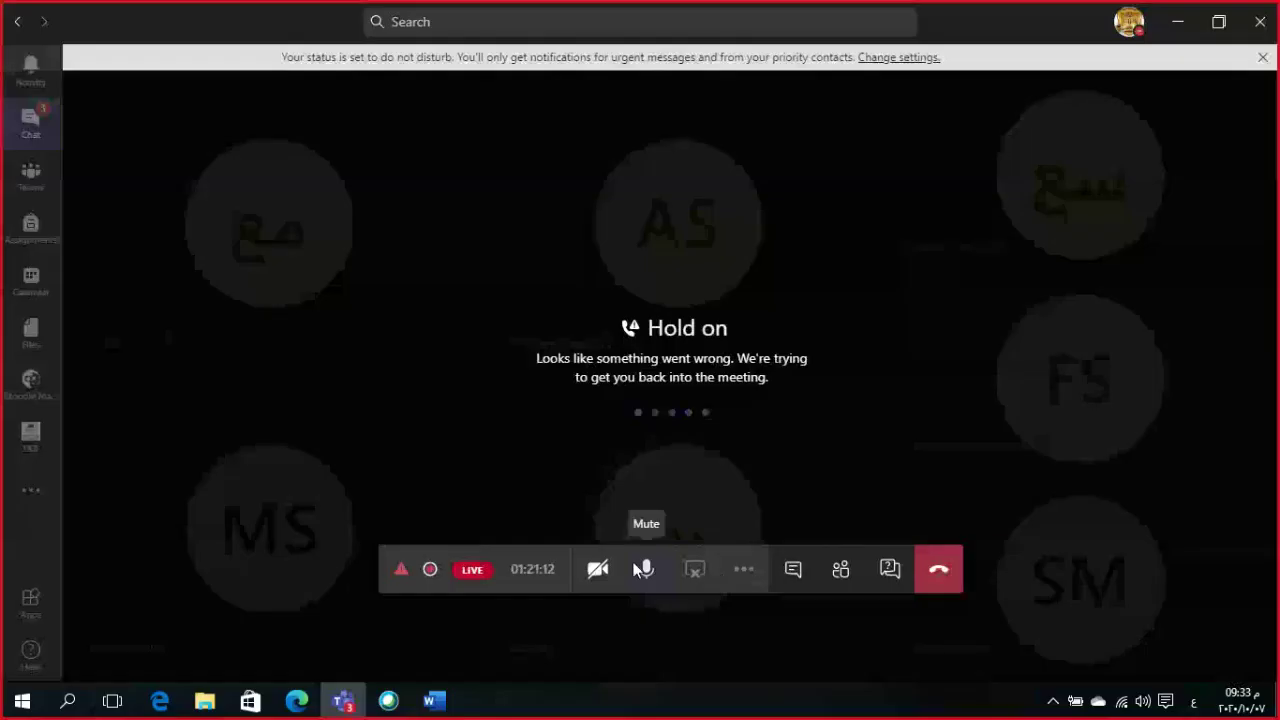
Step: Unmute the microphone in the Teams meeting and minimise the meeting window
mouse_move(632, 568)
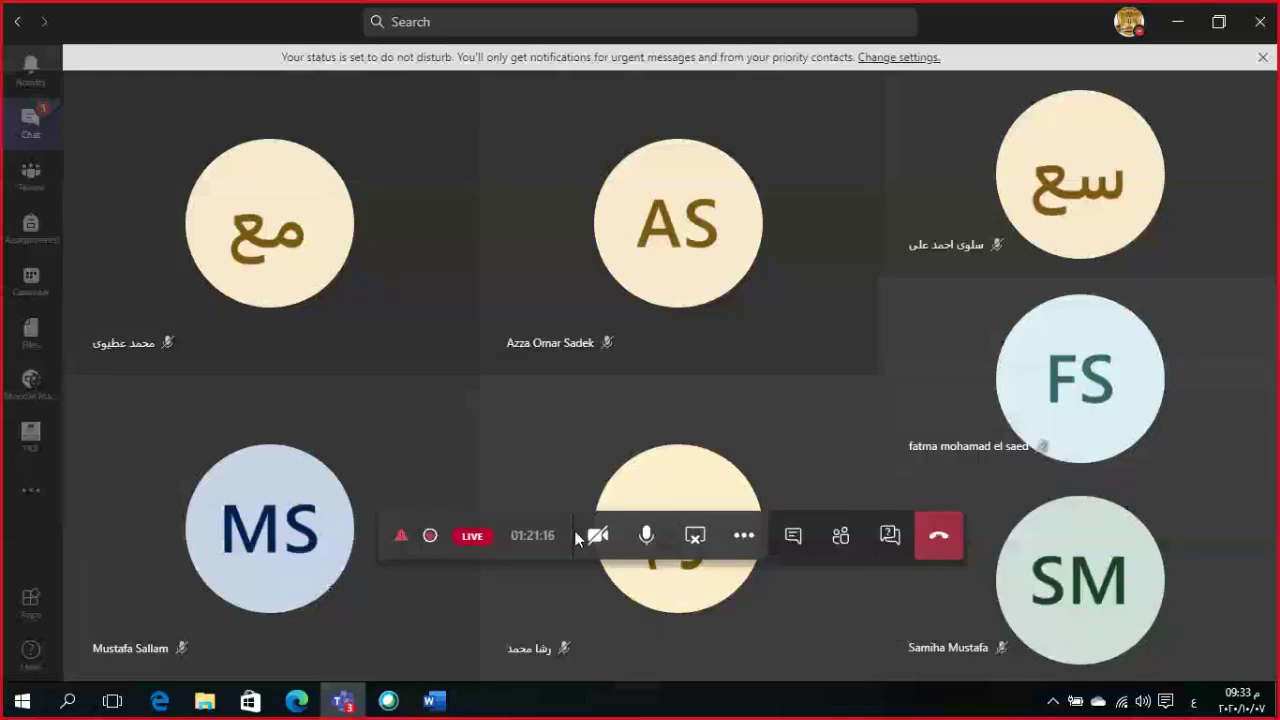
left_click(648, 540)
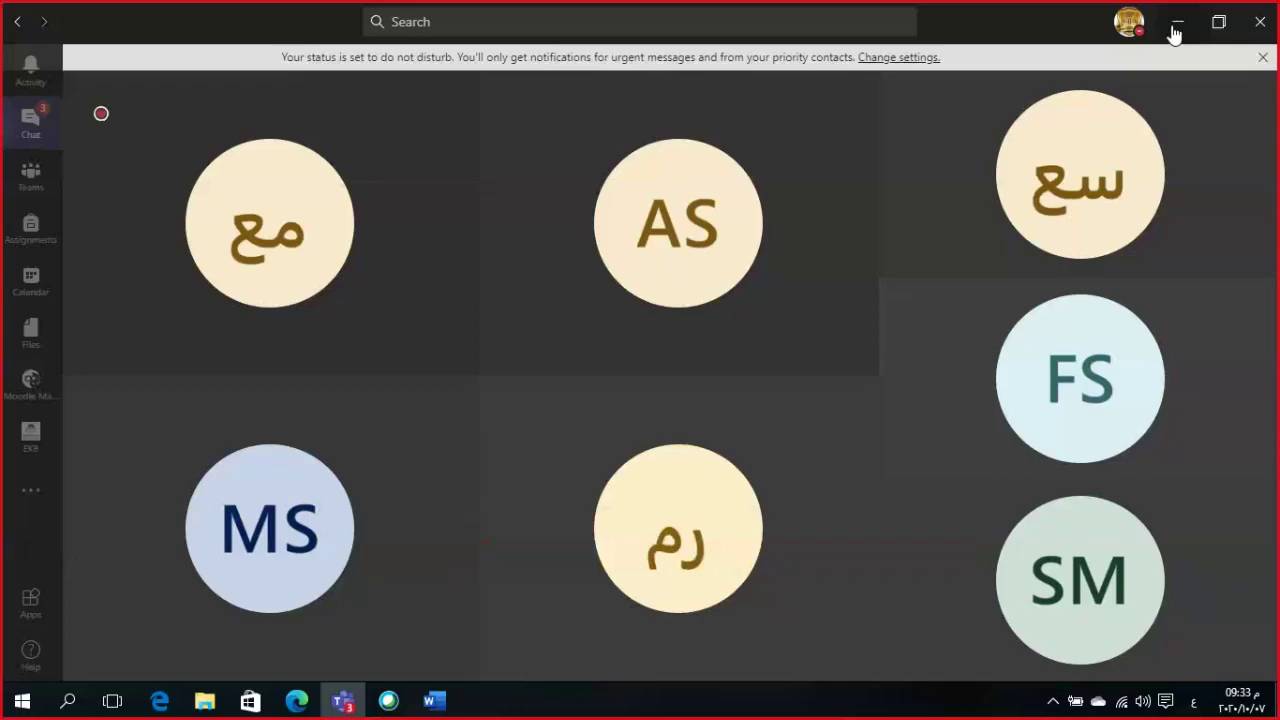
left_click(1176, 24)
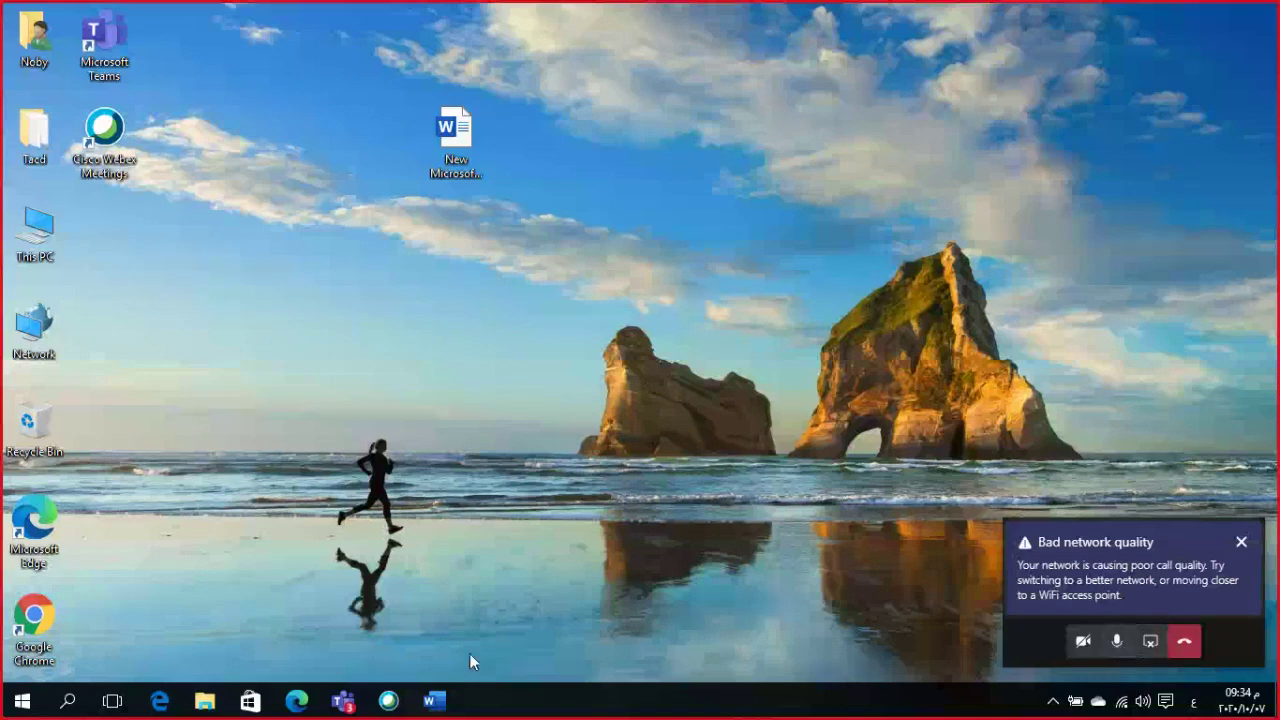
Step: Return to the browser, dismiss the call notifications, and open Edit My Profile
left_click(300, 702)
left_click(1240, 544)
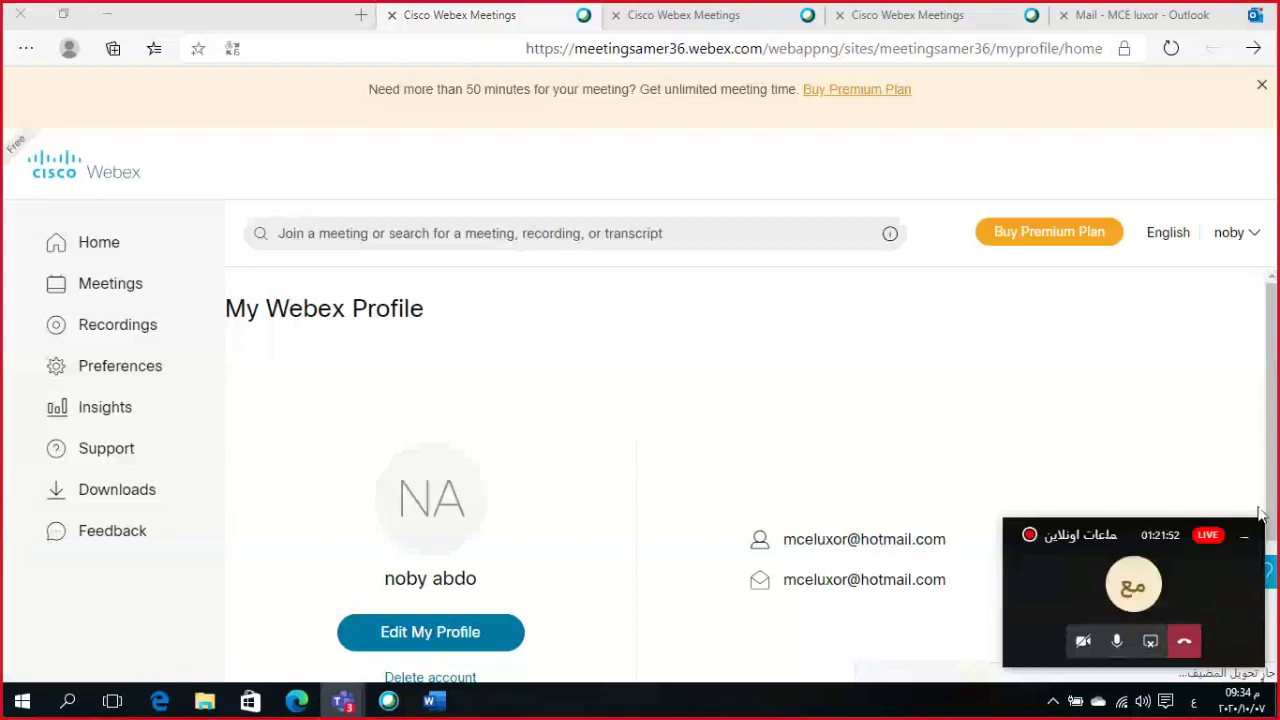
left_click(1212, 544)
scroll(531, 503, "down", 1)
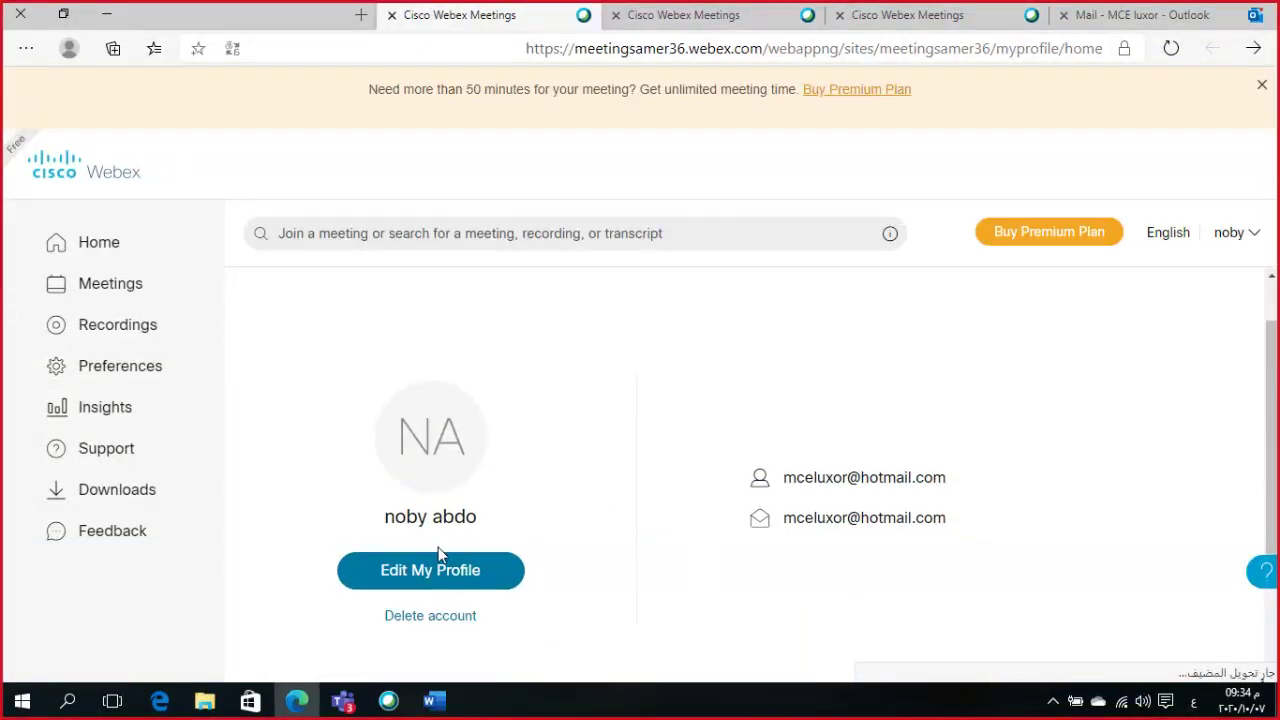
left_click(446, 580)
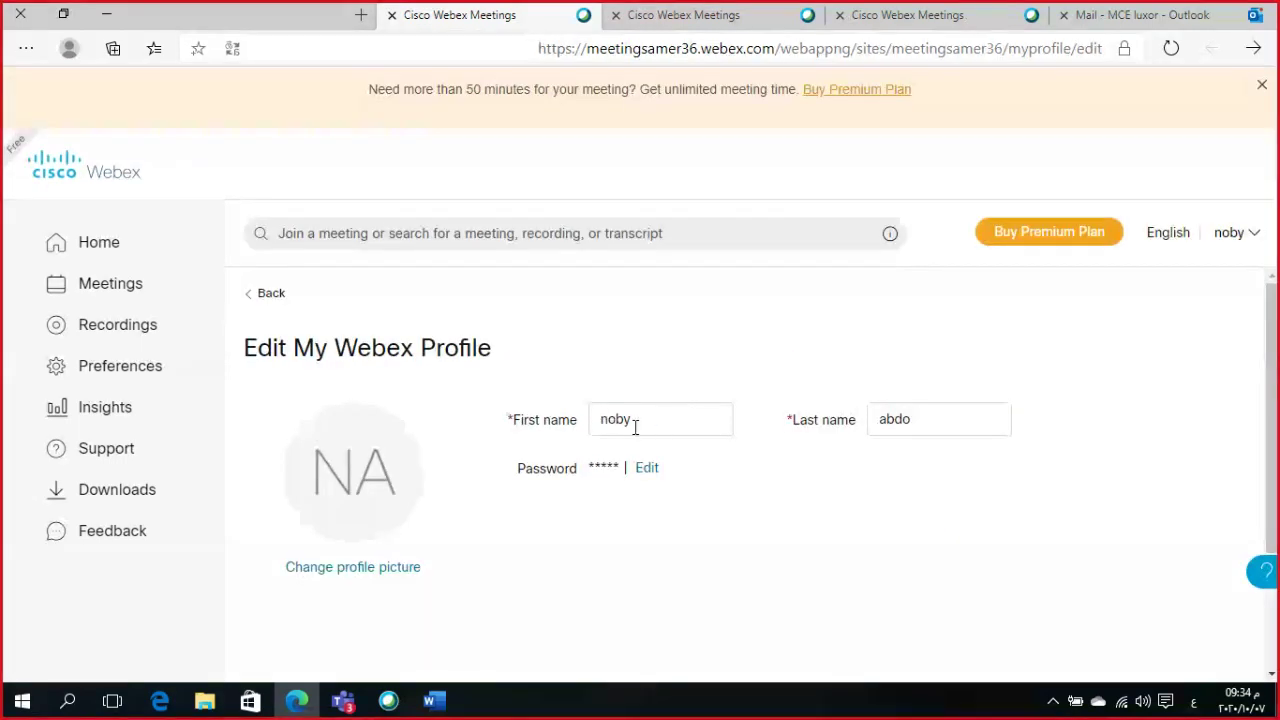
Step: Replace the first and last names with Arabic names and open Change profile picture
left_click(671, 424)
key("ctrl+a")
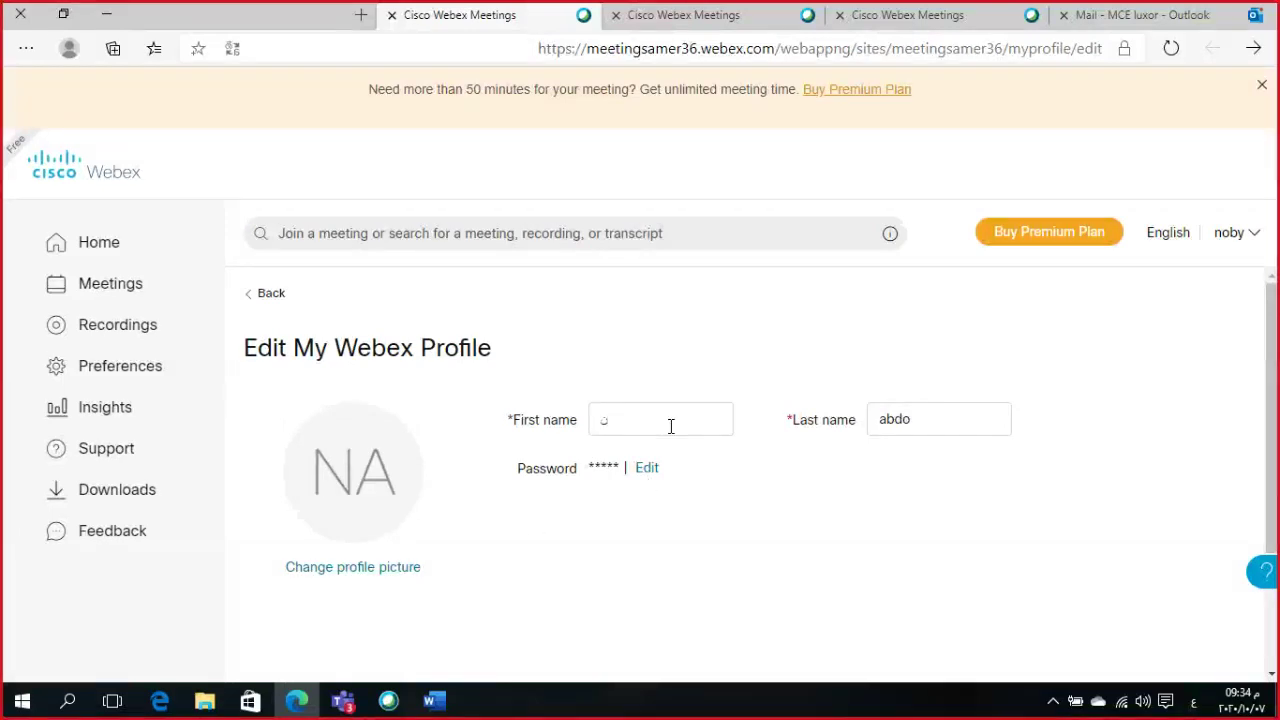
left_click(951, 414)
key("ctrl+a")
left_click(397, 567)
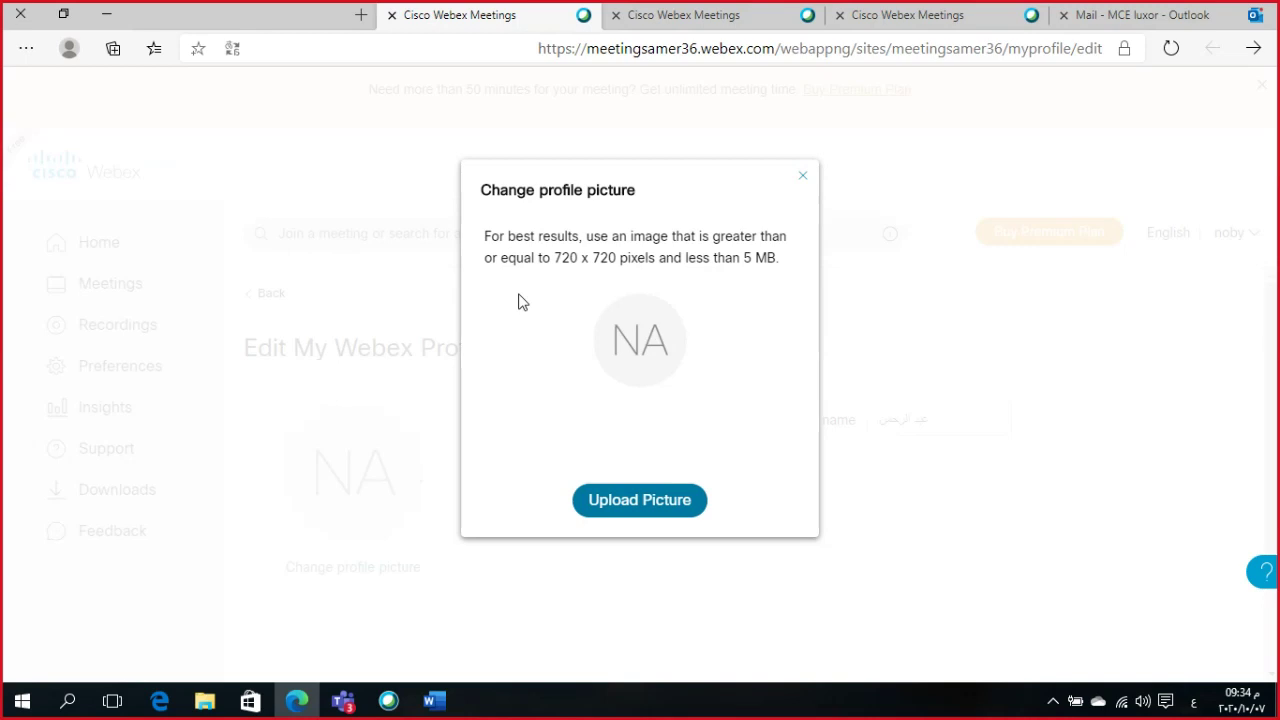
Step: Upload image 2, the temple photo from Downloads, zoom it slightly and save it as the profile picture
left_click(639, 500)
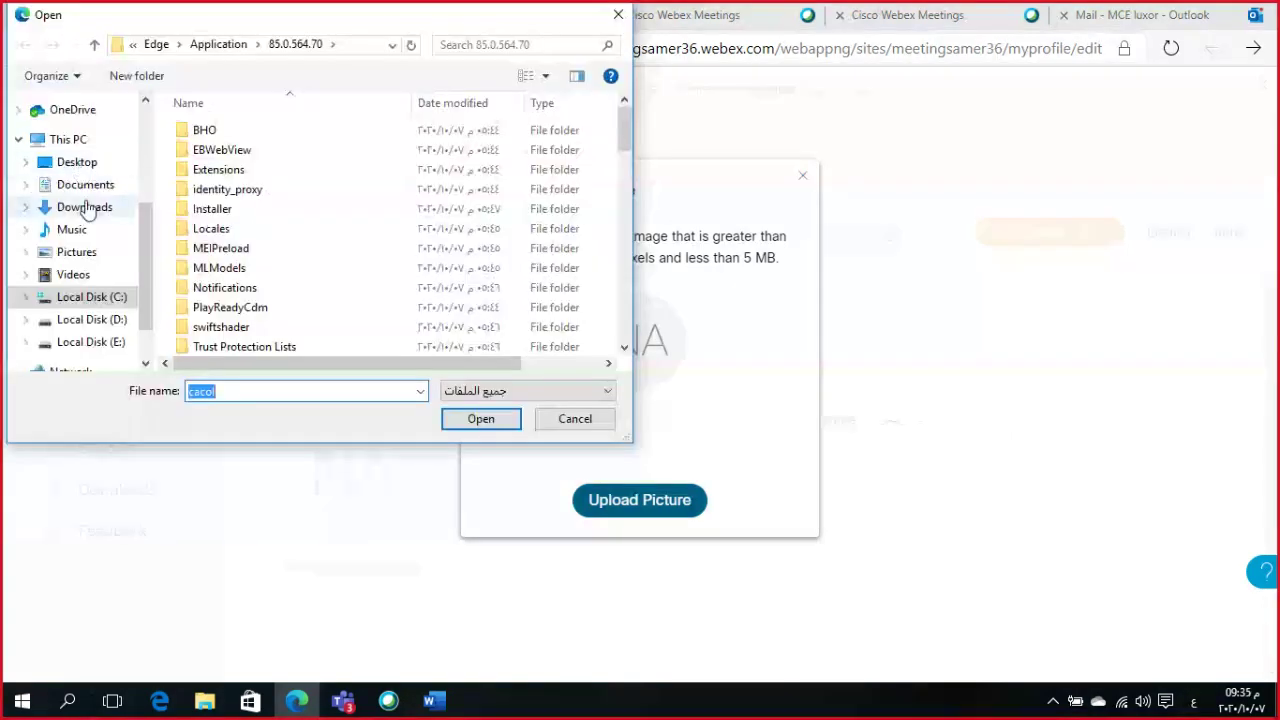
left_click(86, 206)
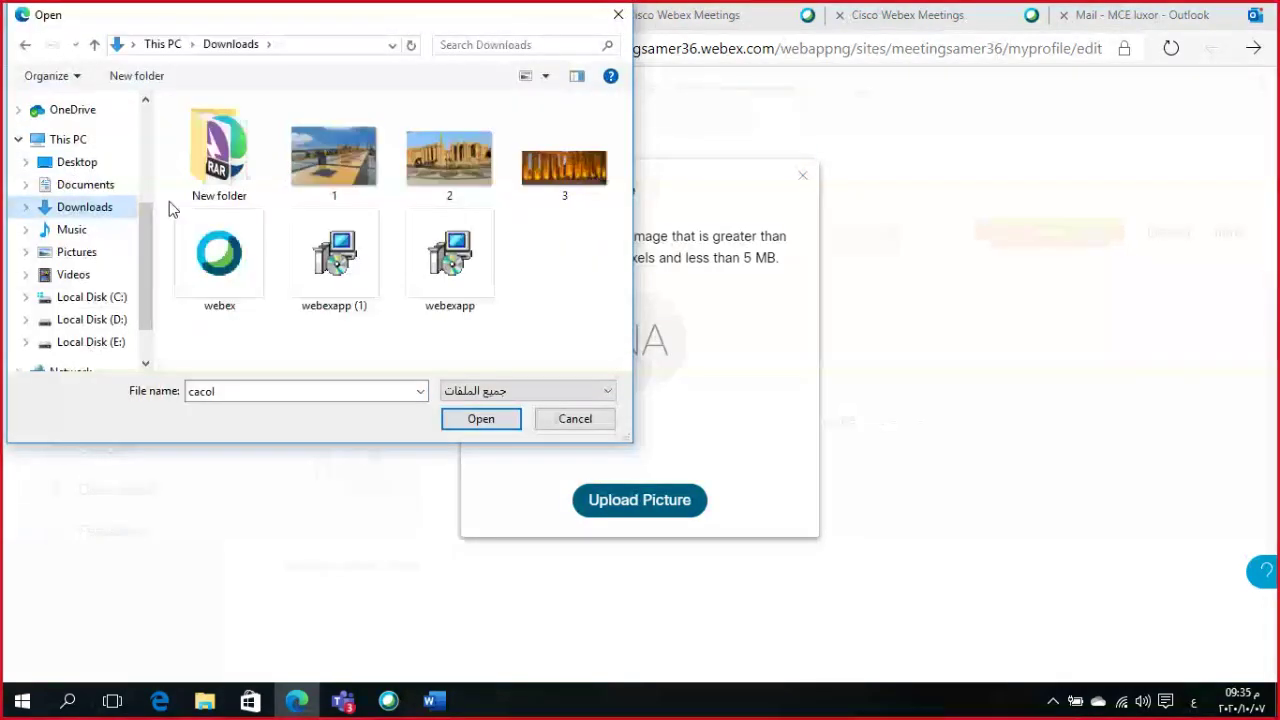
double_click(228, 178)
left_click(76, 252)
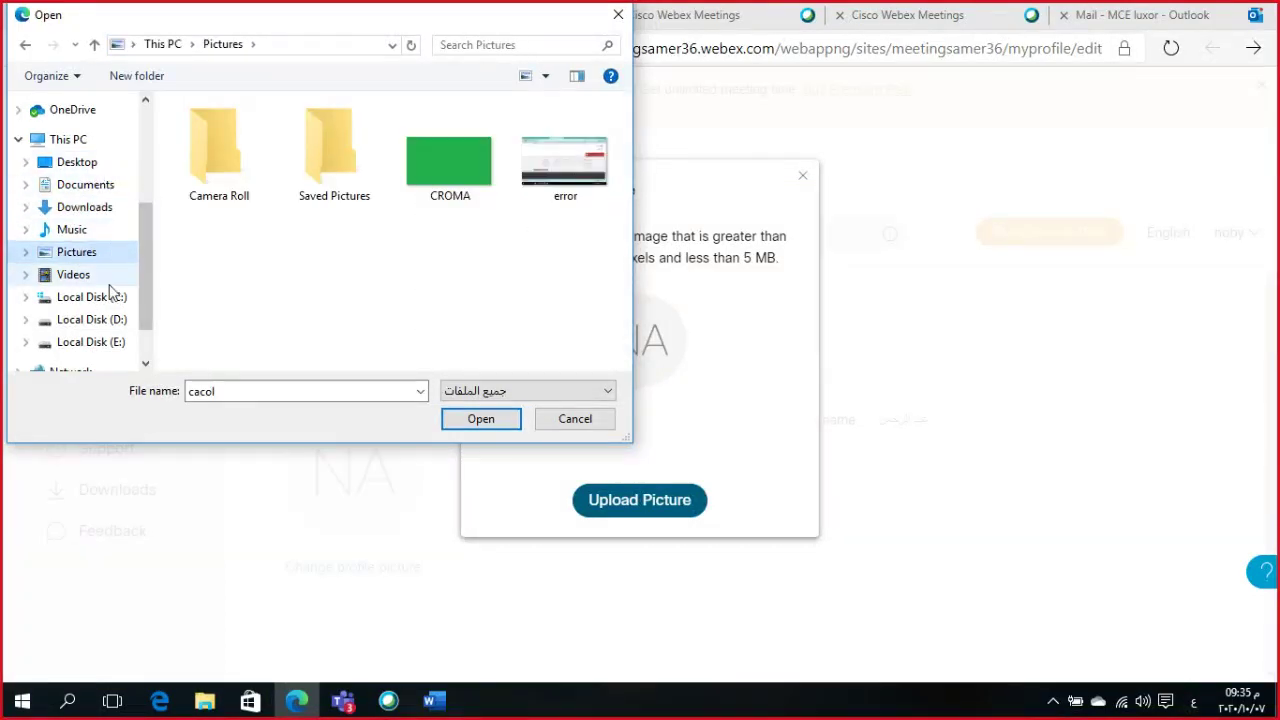
left_click(86, 208)
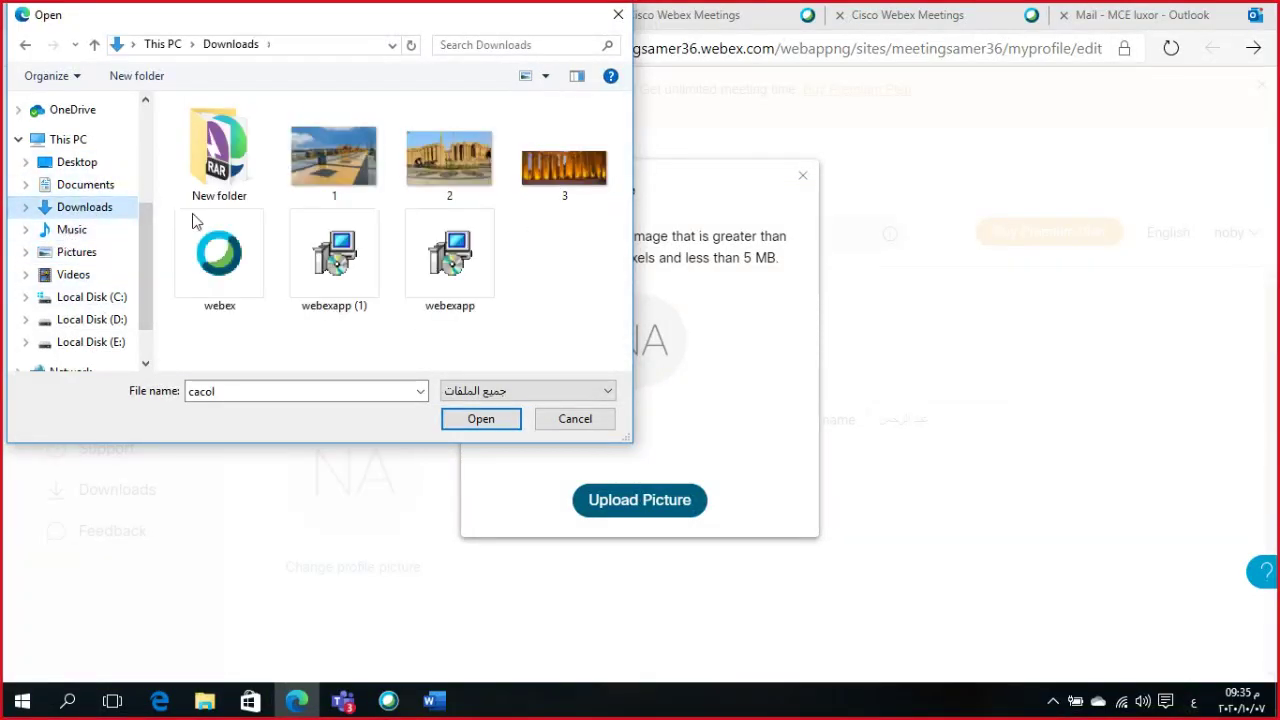
double_click(452, 170)
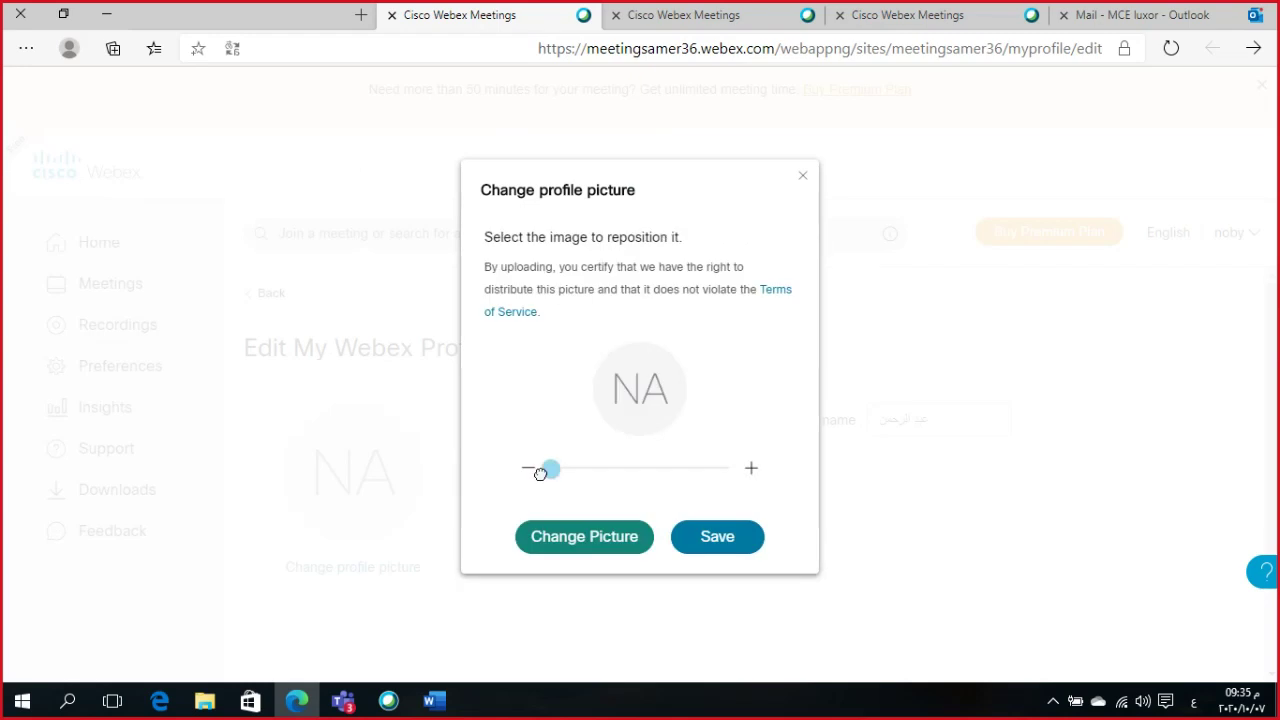
mouse_move(543, 474)
left_mouse_down()
mouse_move(671, 470)
mouse_move(548, 475)
left_mouse_up()
left_click(731, 540)
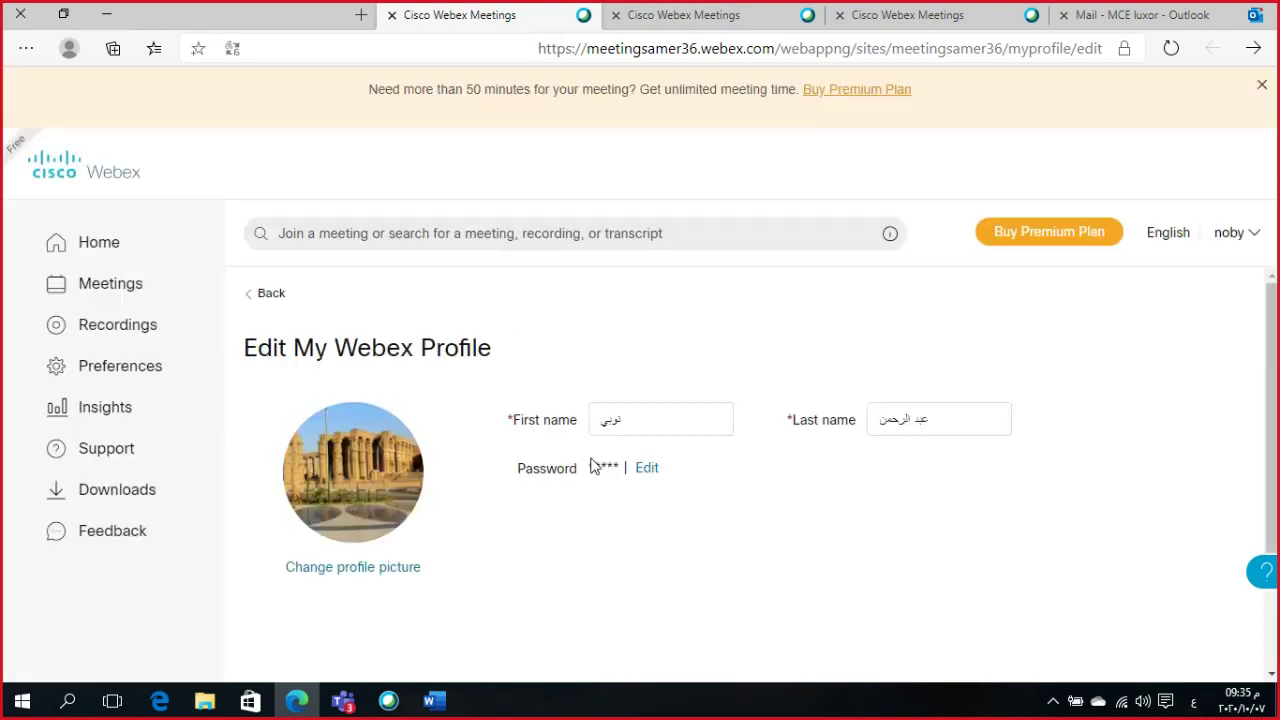
Step: Open the Webex desktop app briefly and minimise it again, back to the contacts address book
scroll(783, 543, "down", 1)
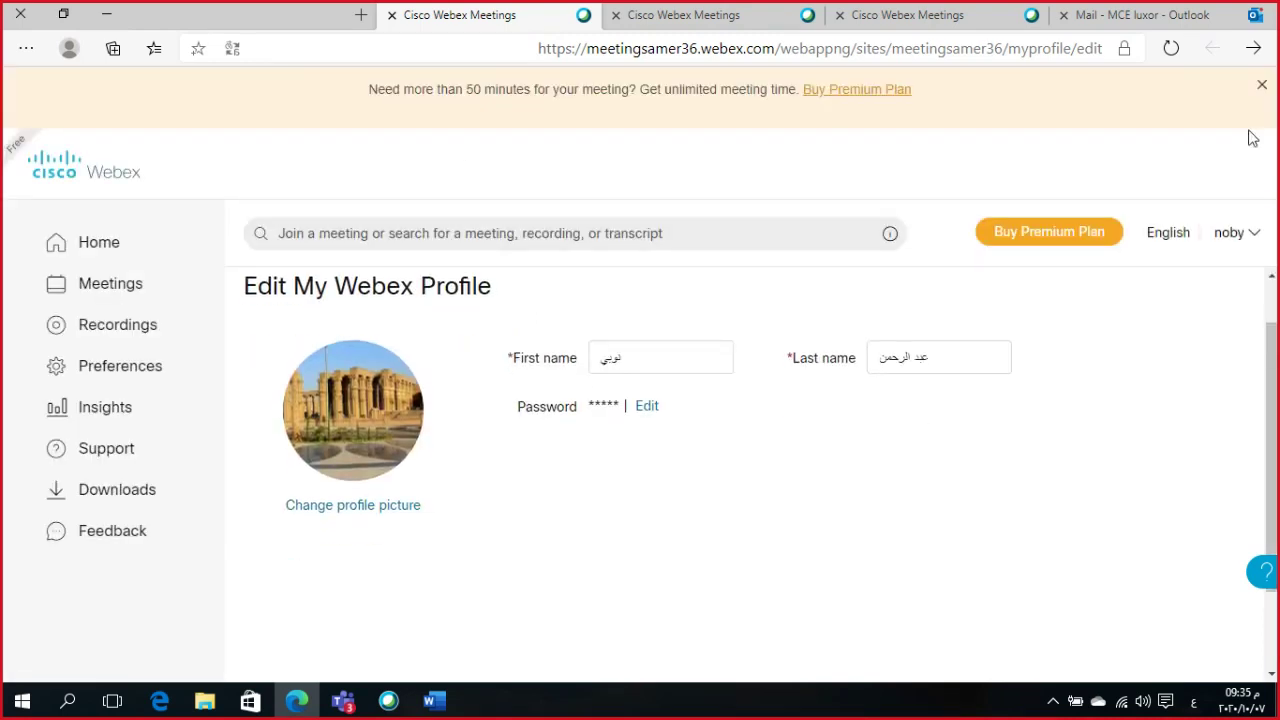
left_click(389, 701)
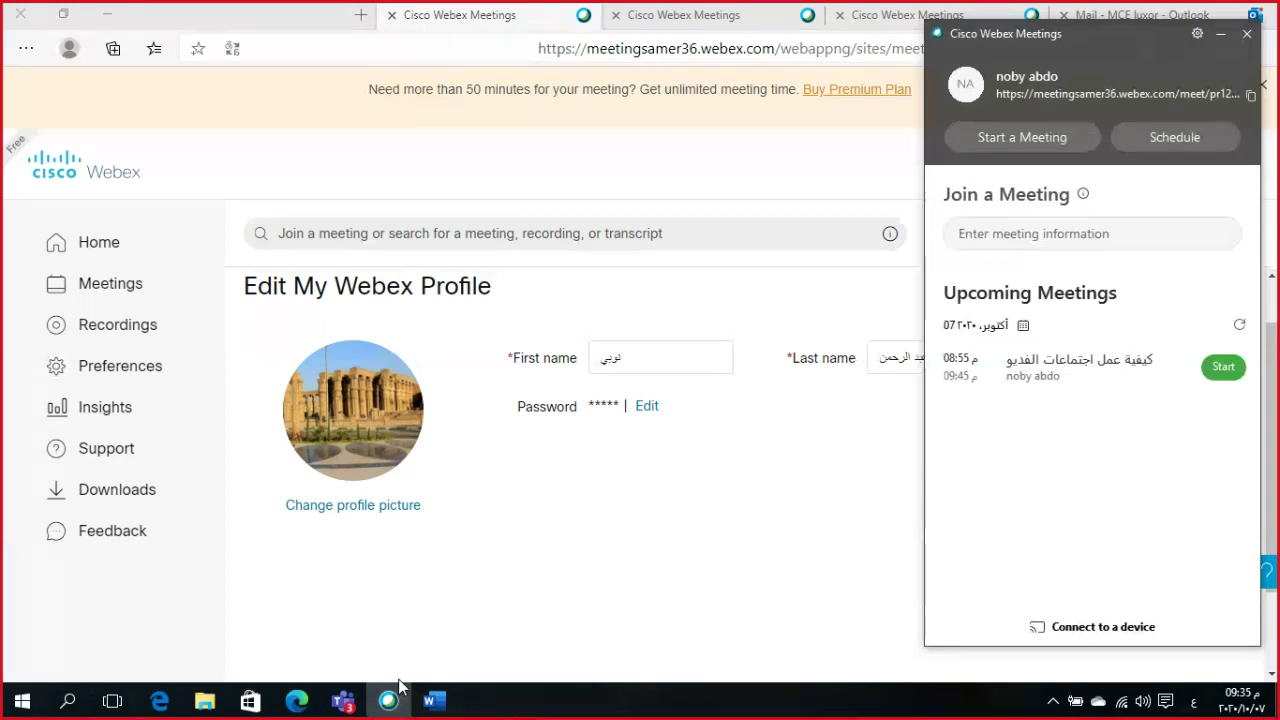
left_click(398, 688)
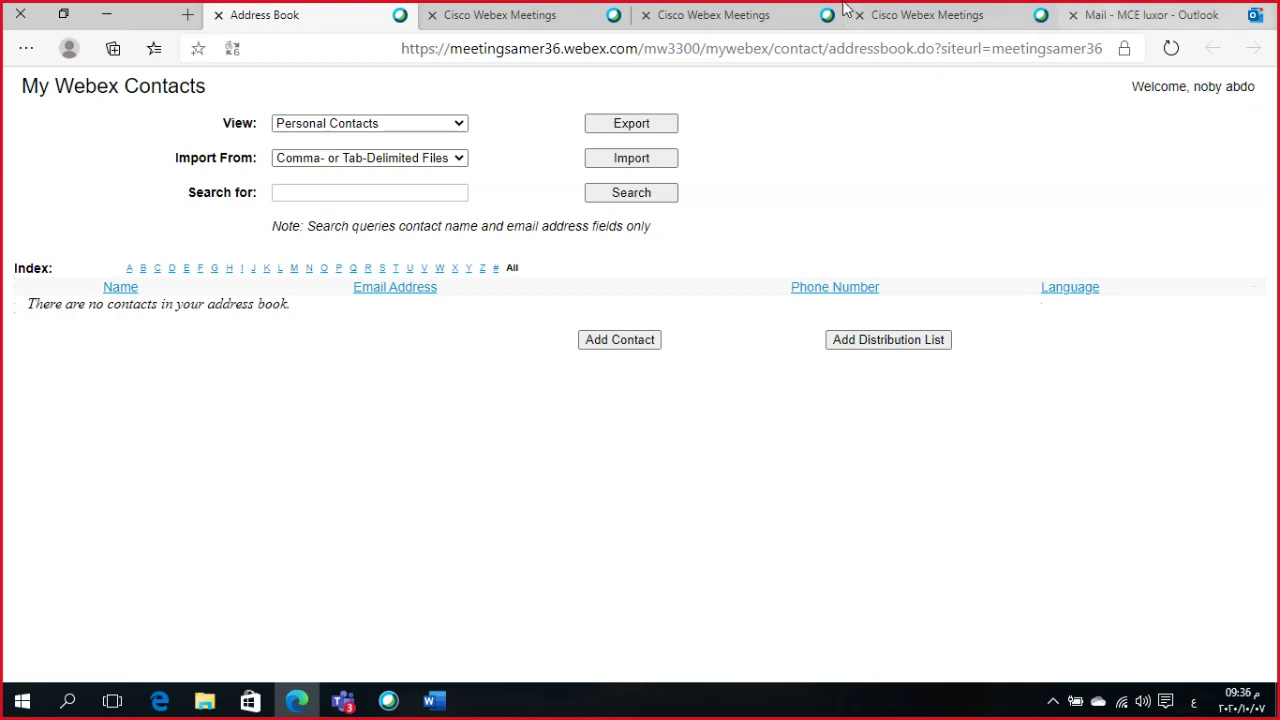
Step: Close the Address Book browser tab
left_click(218, 15)
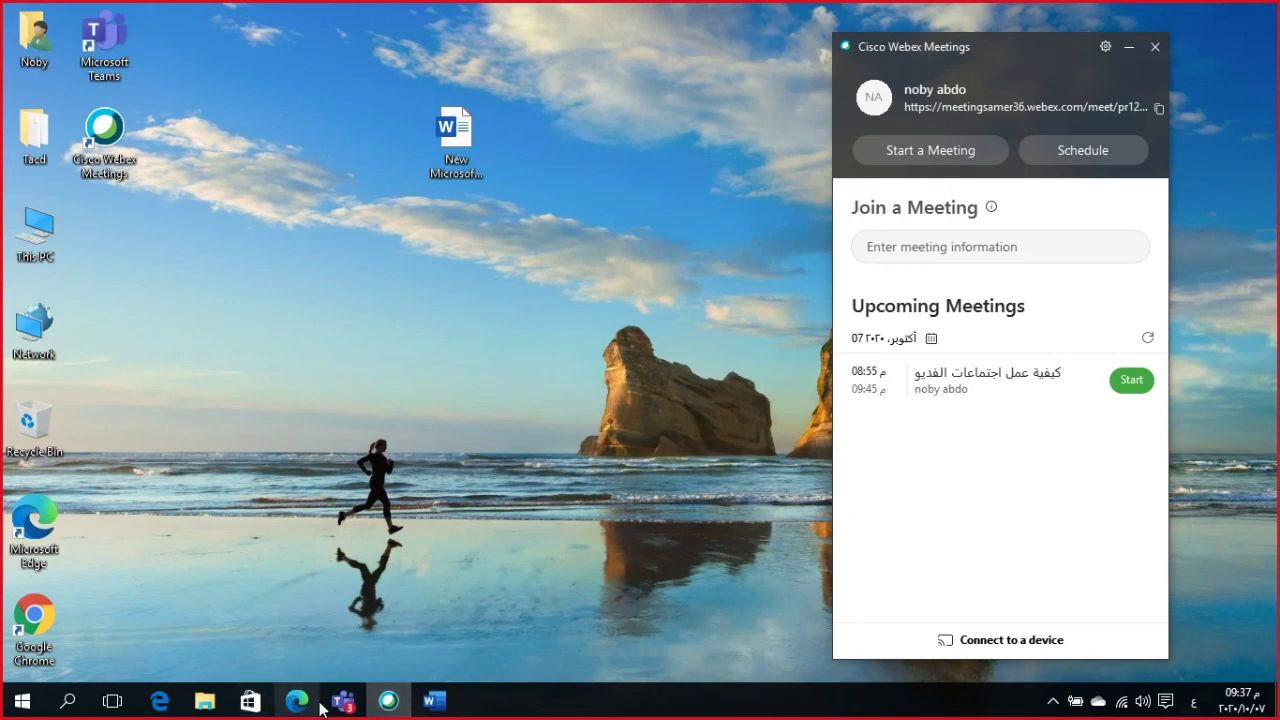
Step: Switch back to Teams, review the meeting chat with the shared Webex link, and minimise Teams
mouse_move(340, 706)
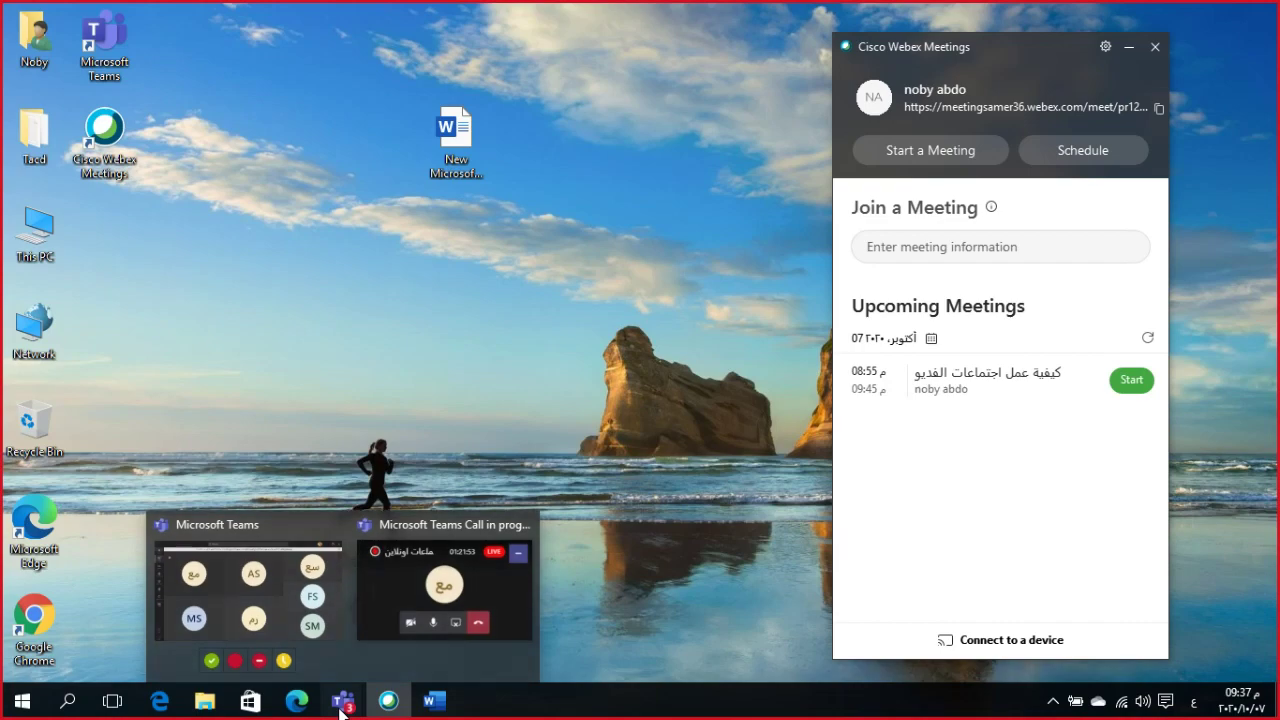
mouse_move(292, 608)
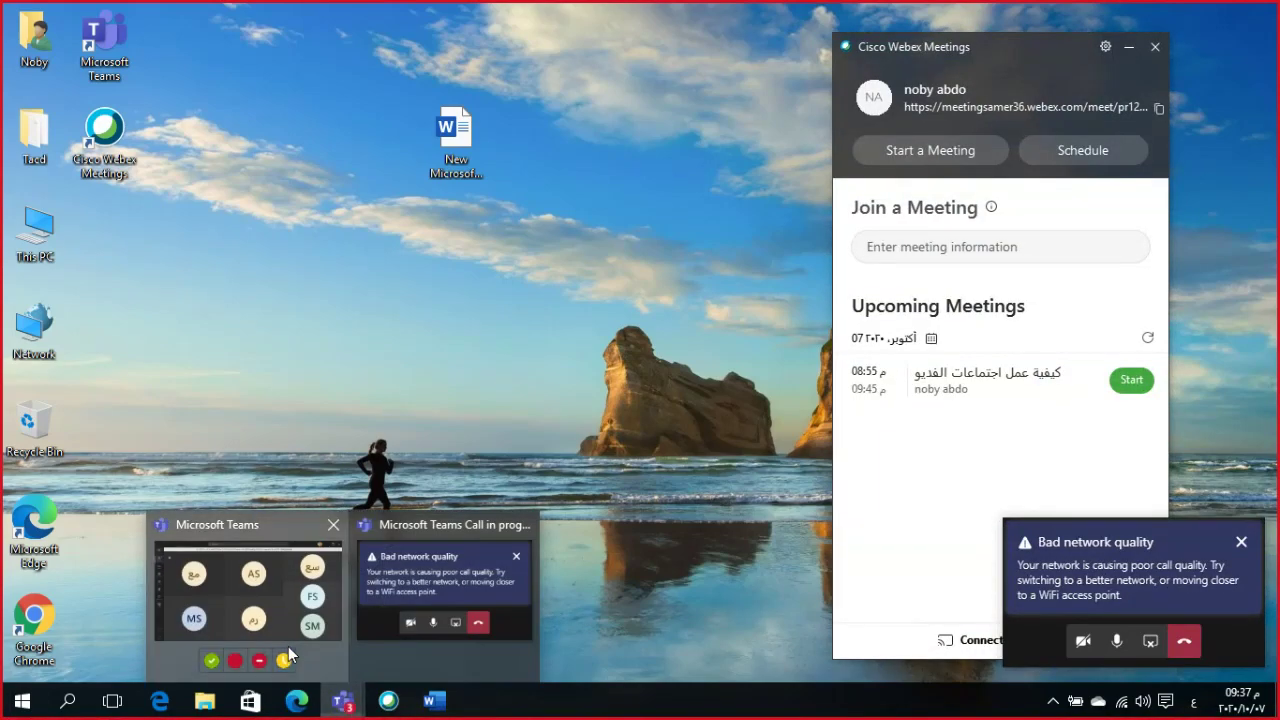
left_click(288, 646)
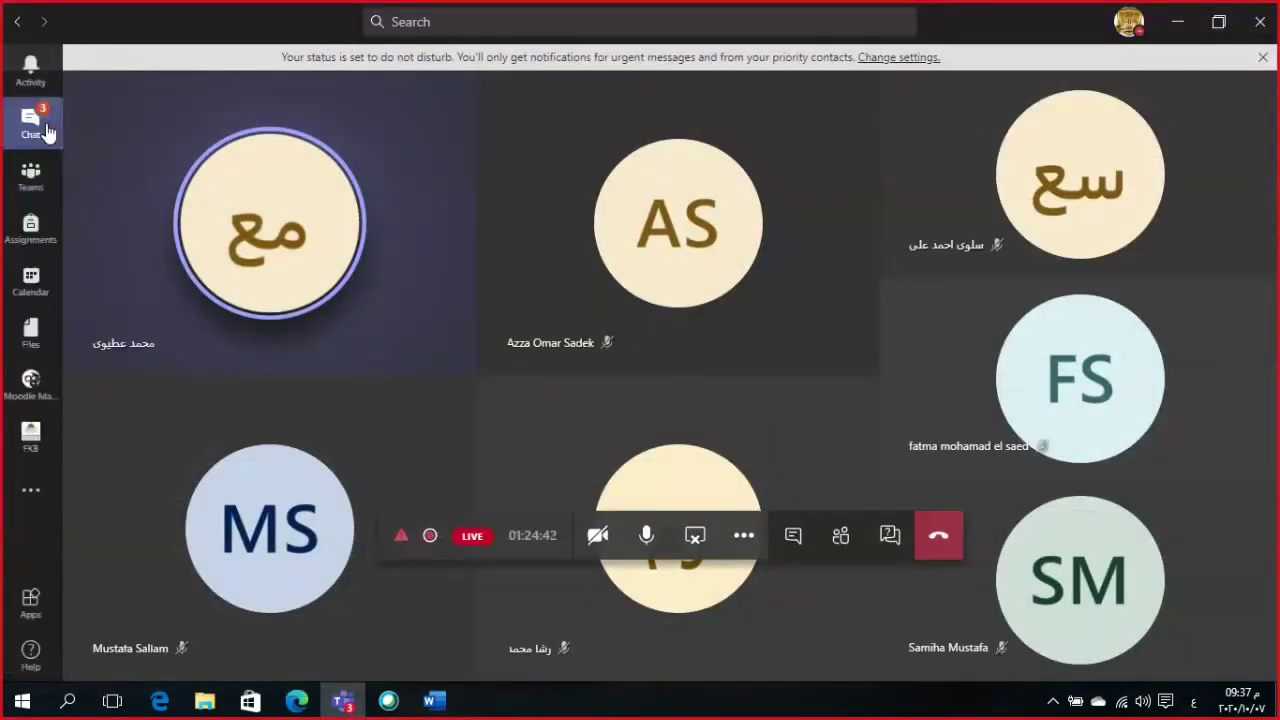
left_click(45, 130)
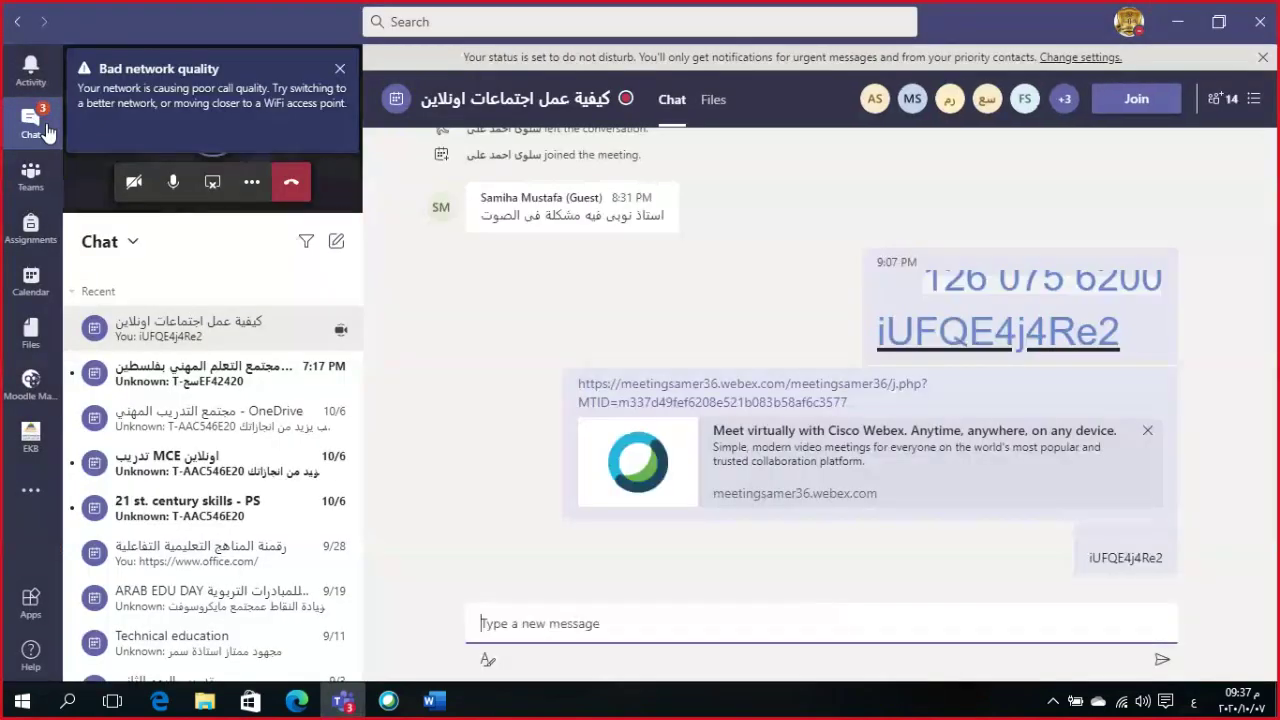
scroll(620, 472, "up", 2)
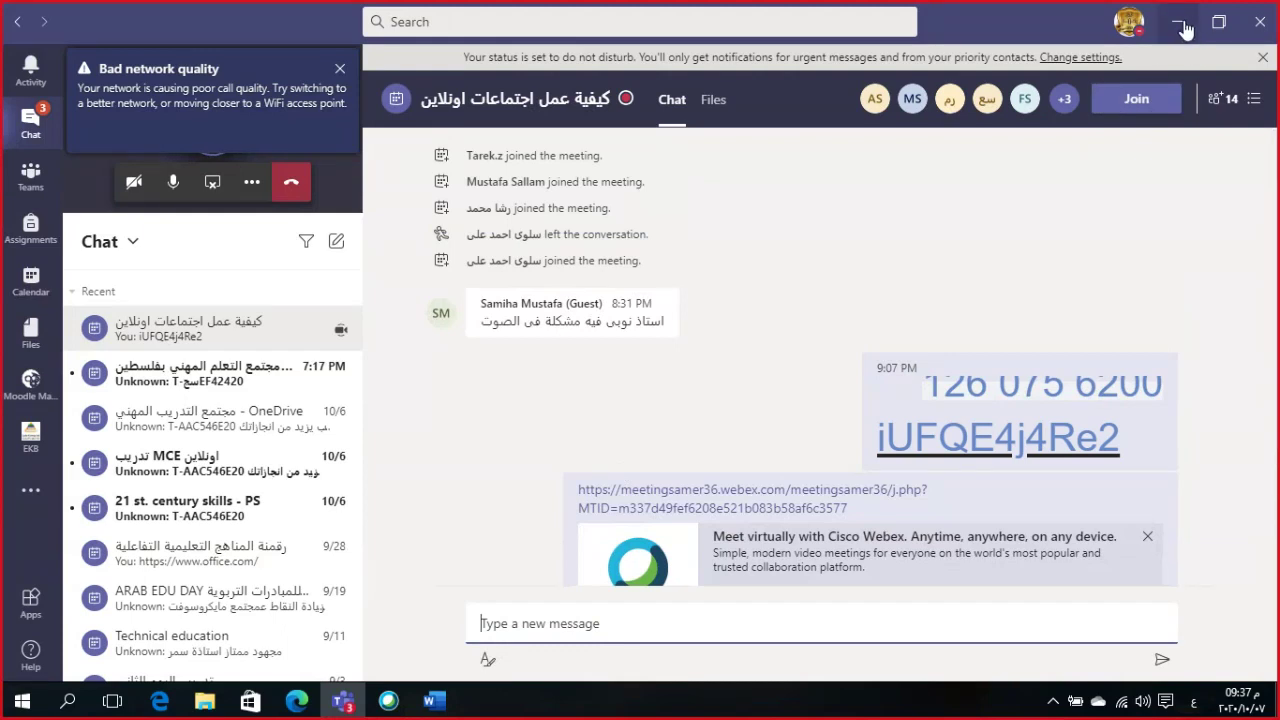
left_click(1181, 24)
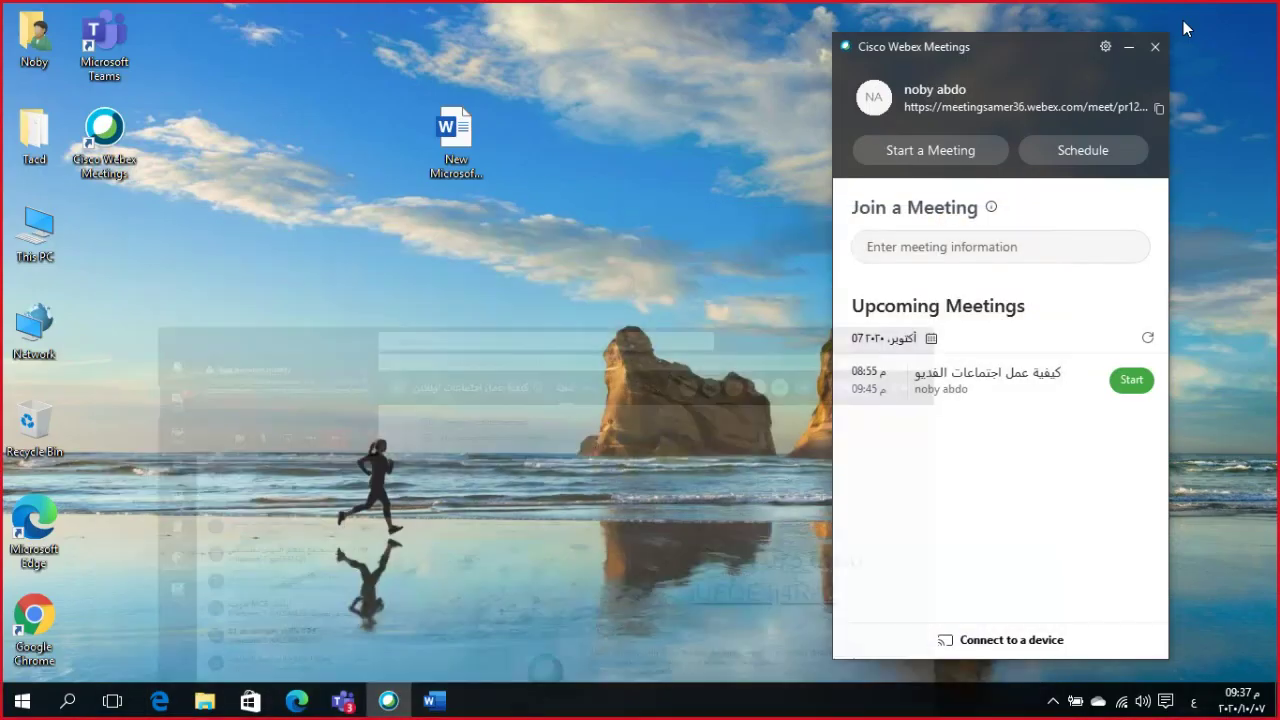